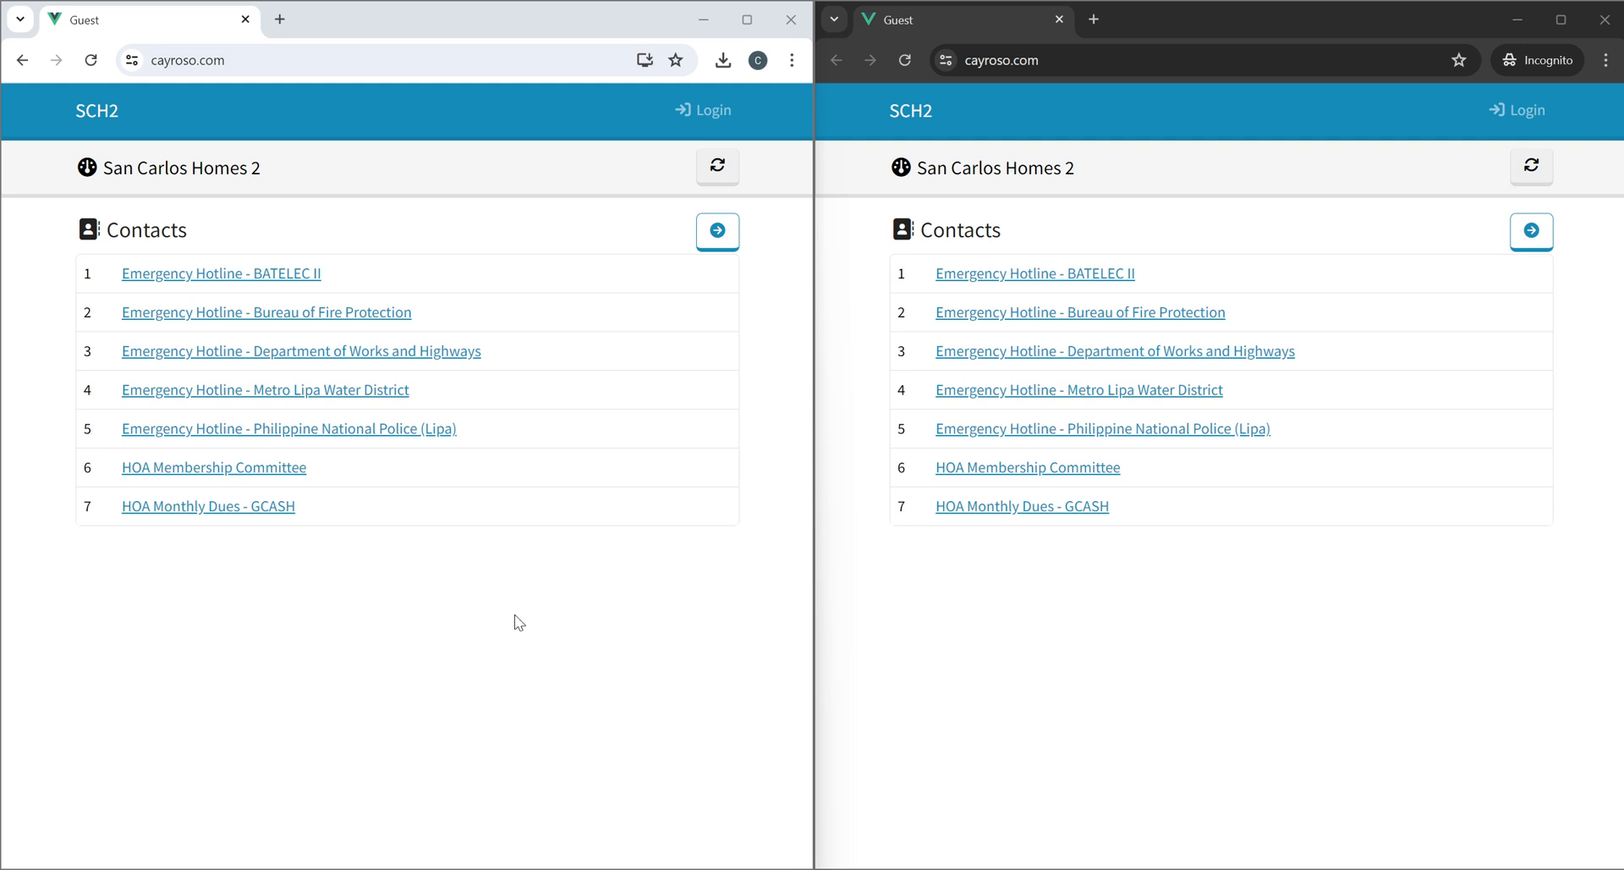
Open the login page of the site in the incognito window.
click(484, 609)
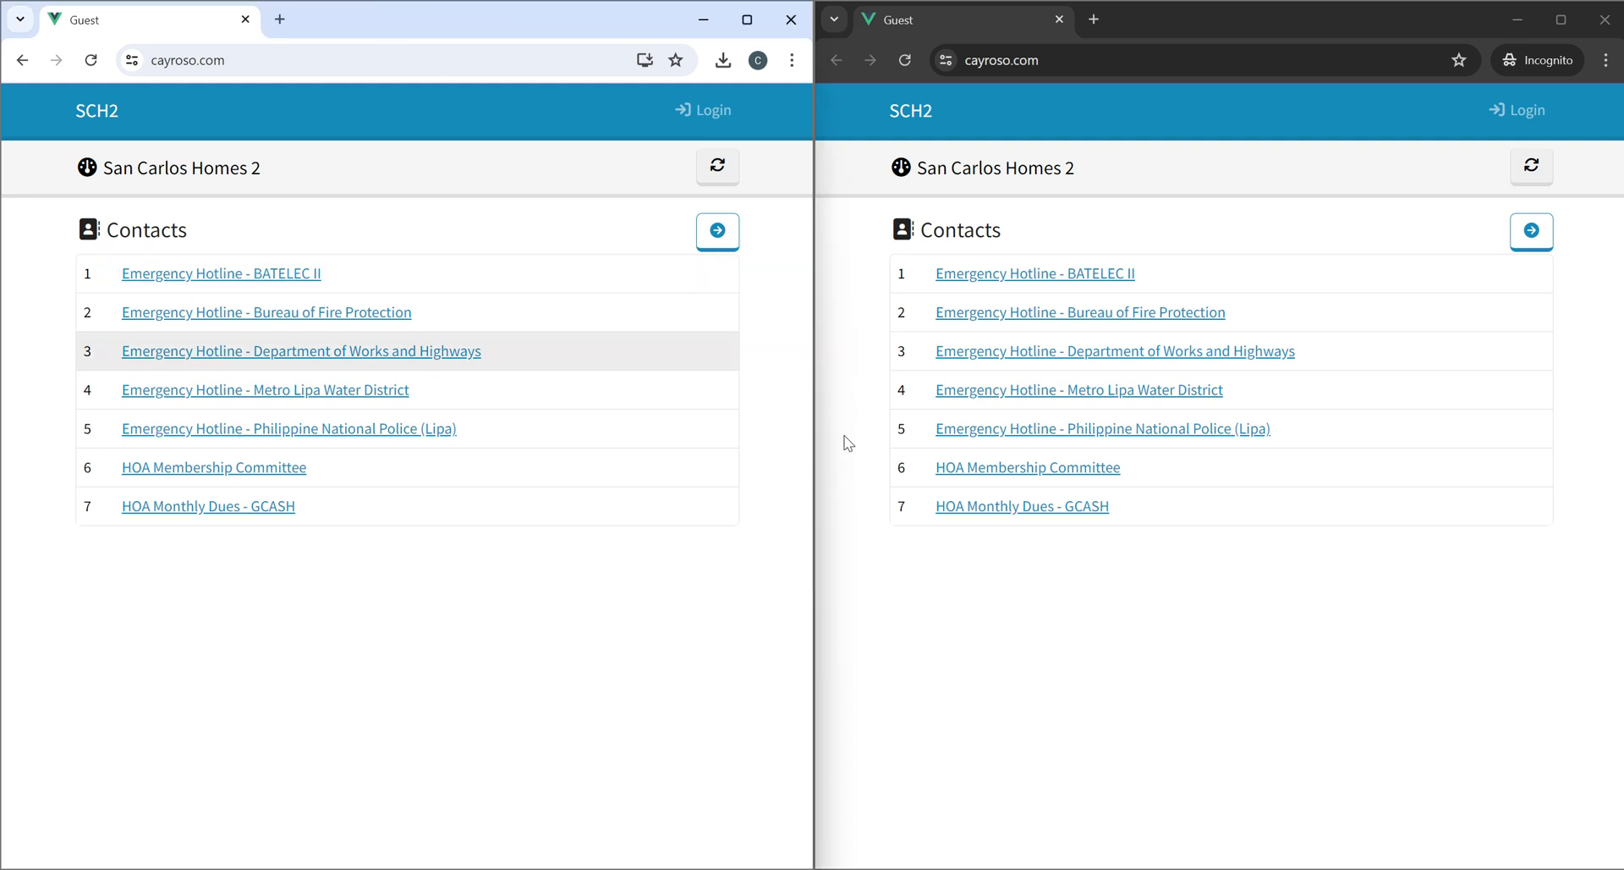
click(1205, 744)
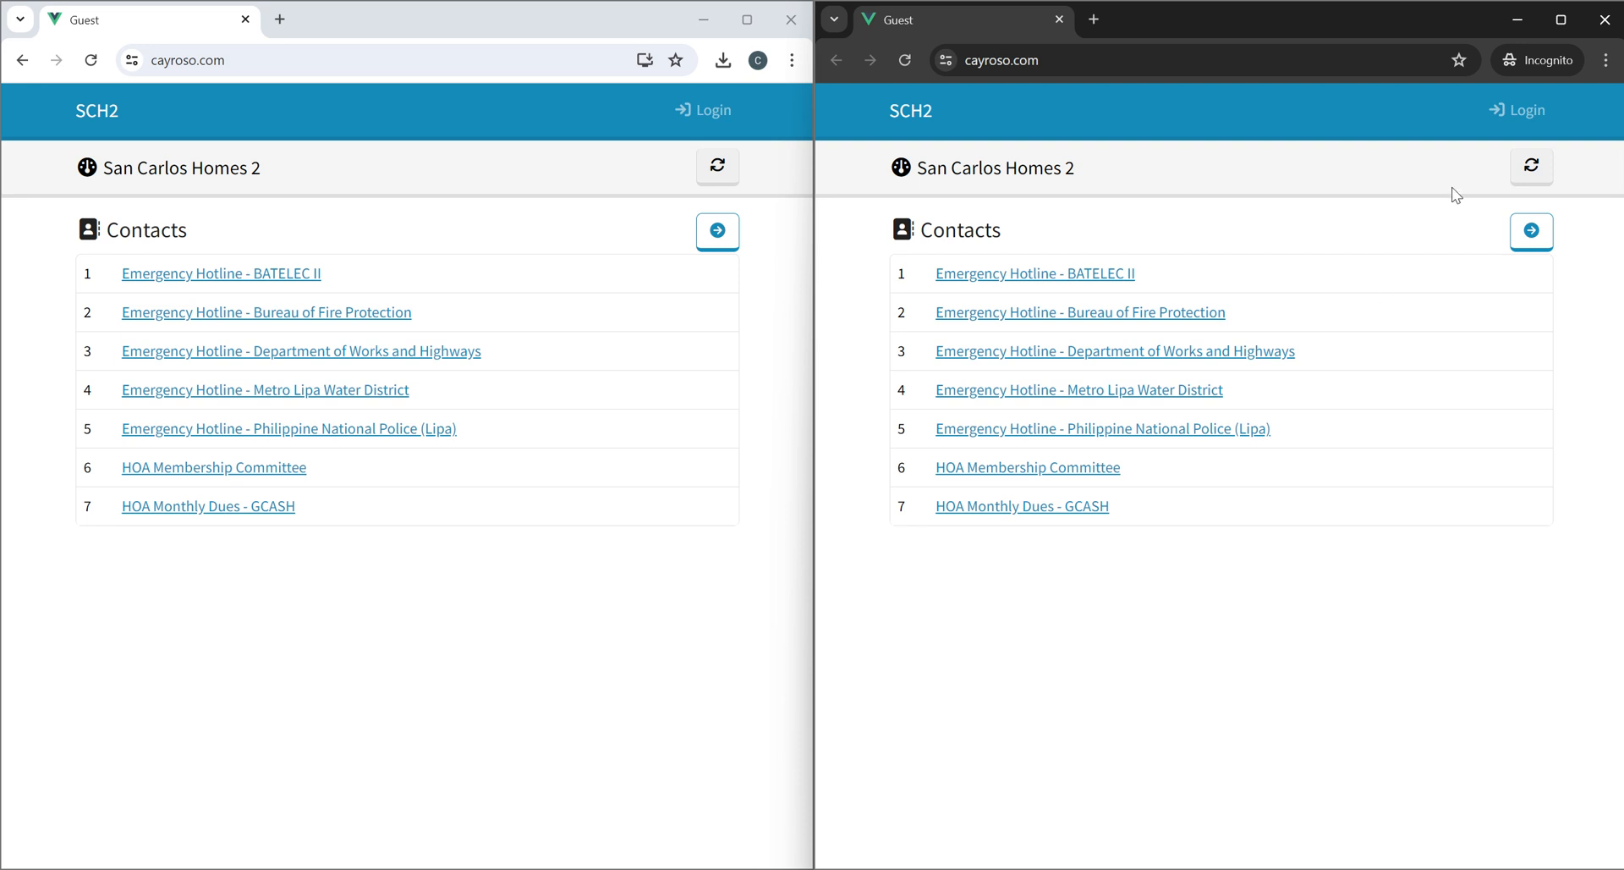
click(1527, 111)
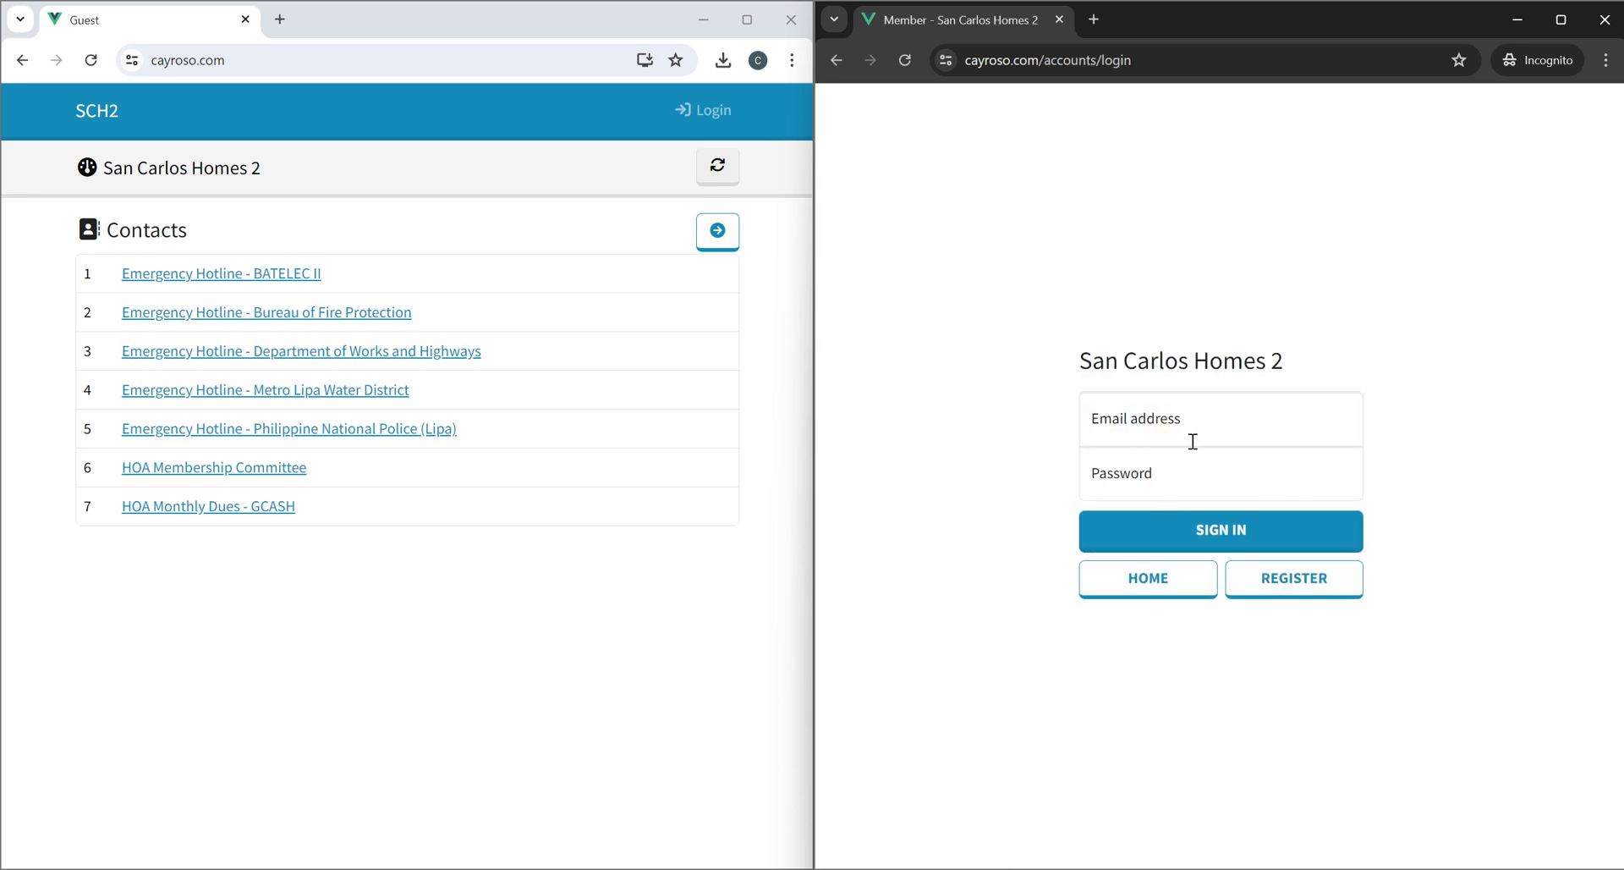
Open the registration form and enter the new member's first, middle and last names.
click(1298, 579)
click(993, 417)
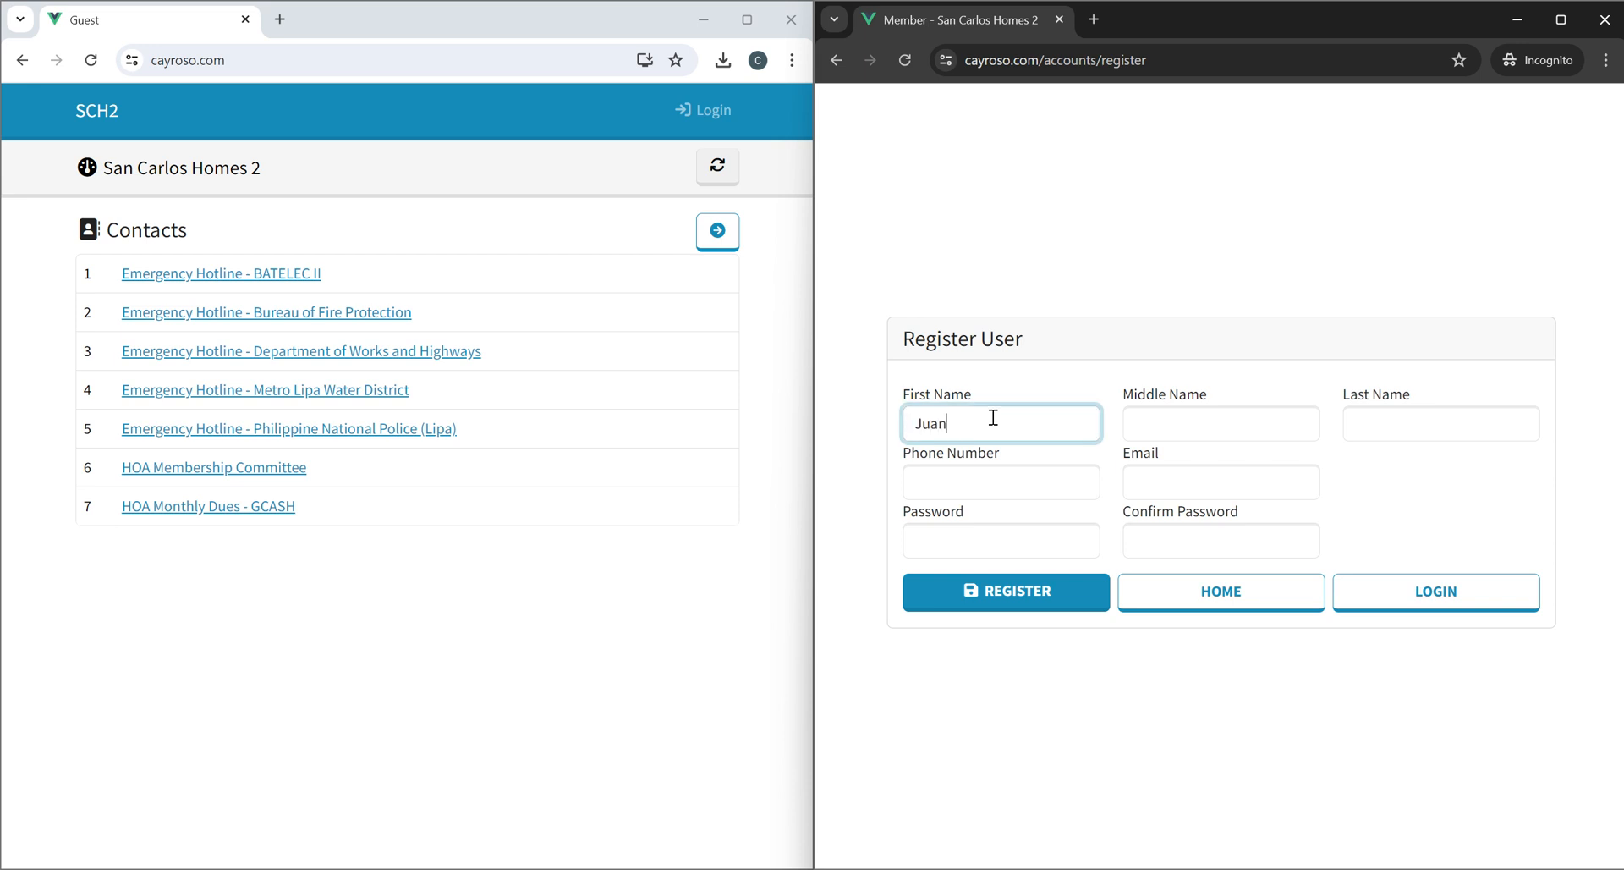
key(Tab)
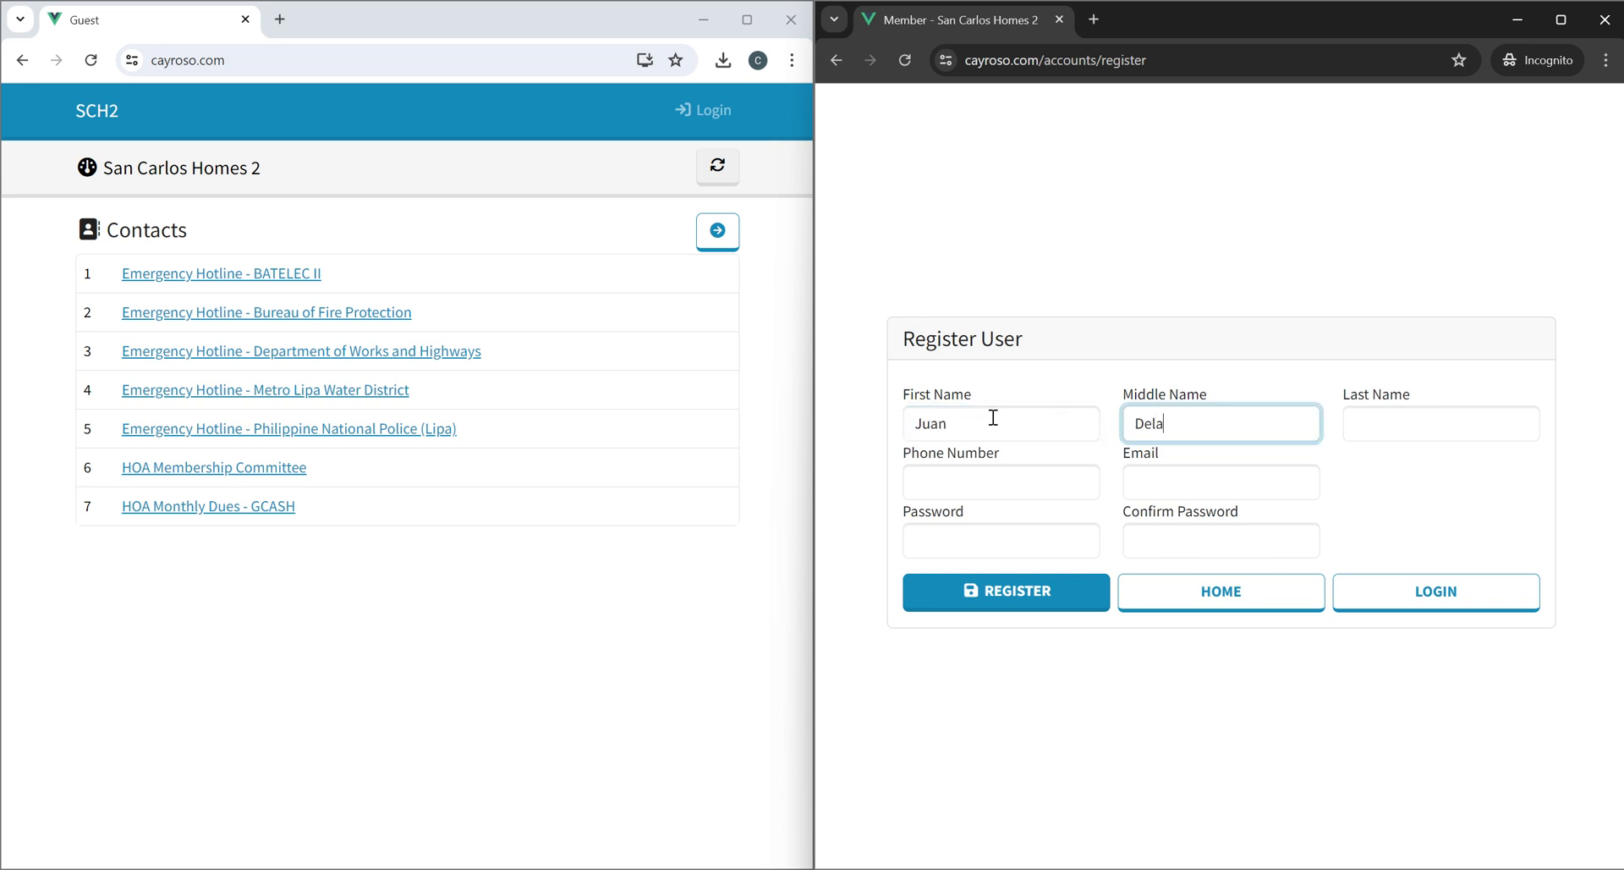
key(Tab)
text(Cruz)
key(Tab)
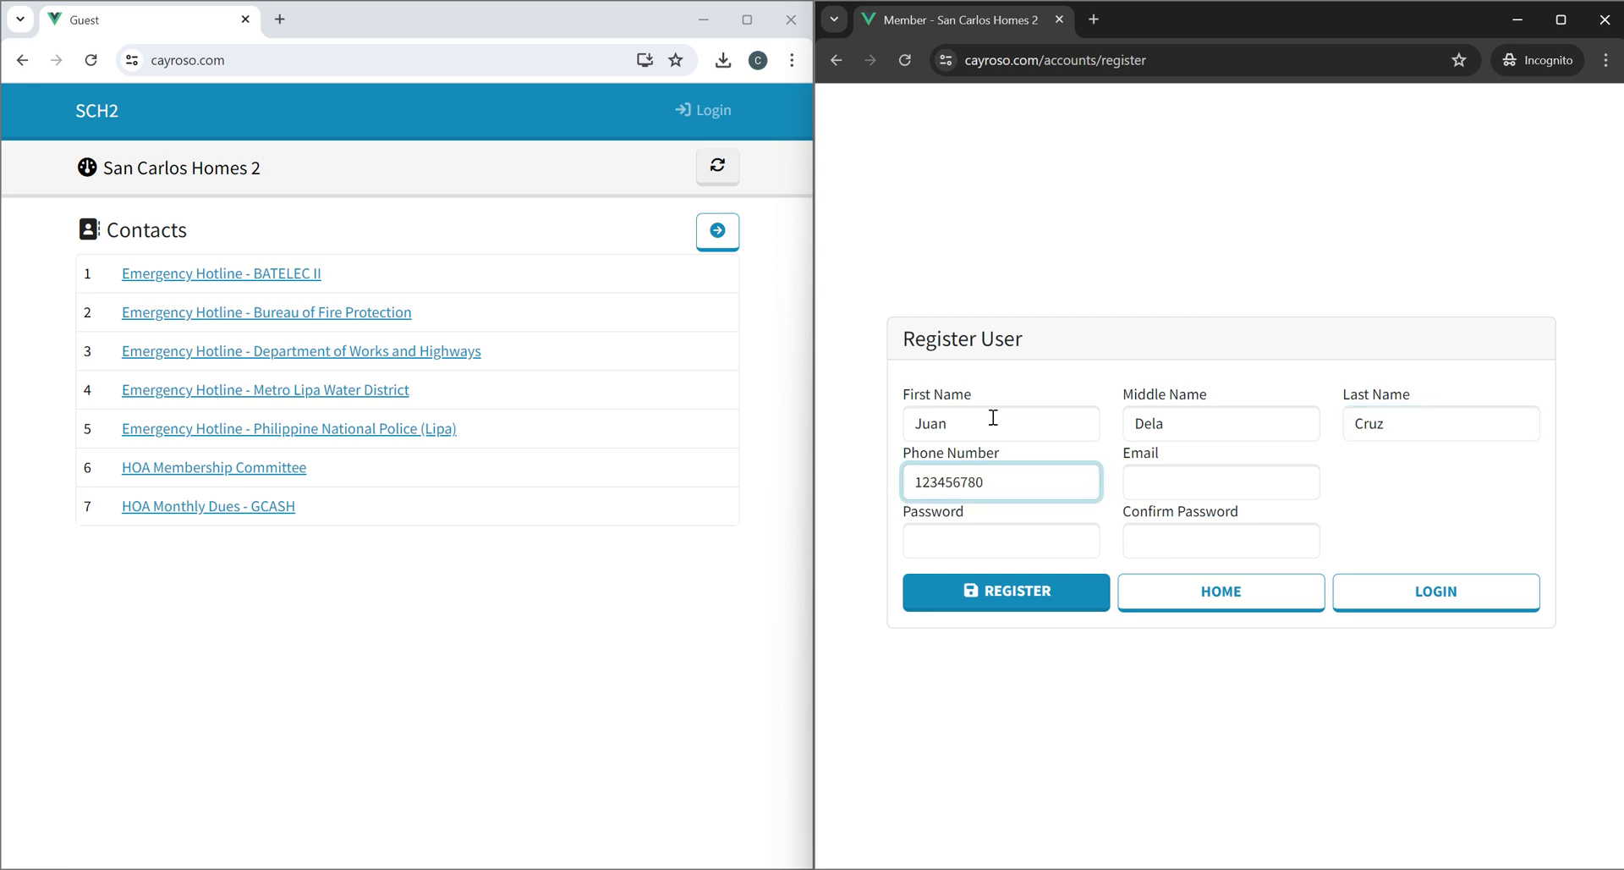
Fill in the member's phone number and e-mail address.
key(Tab)
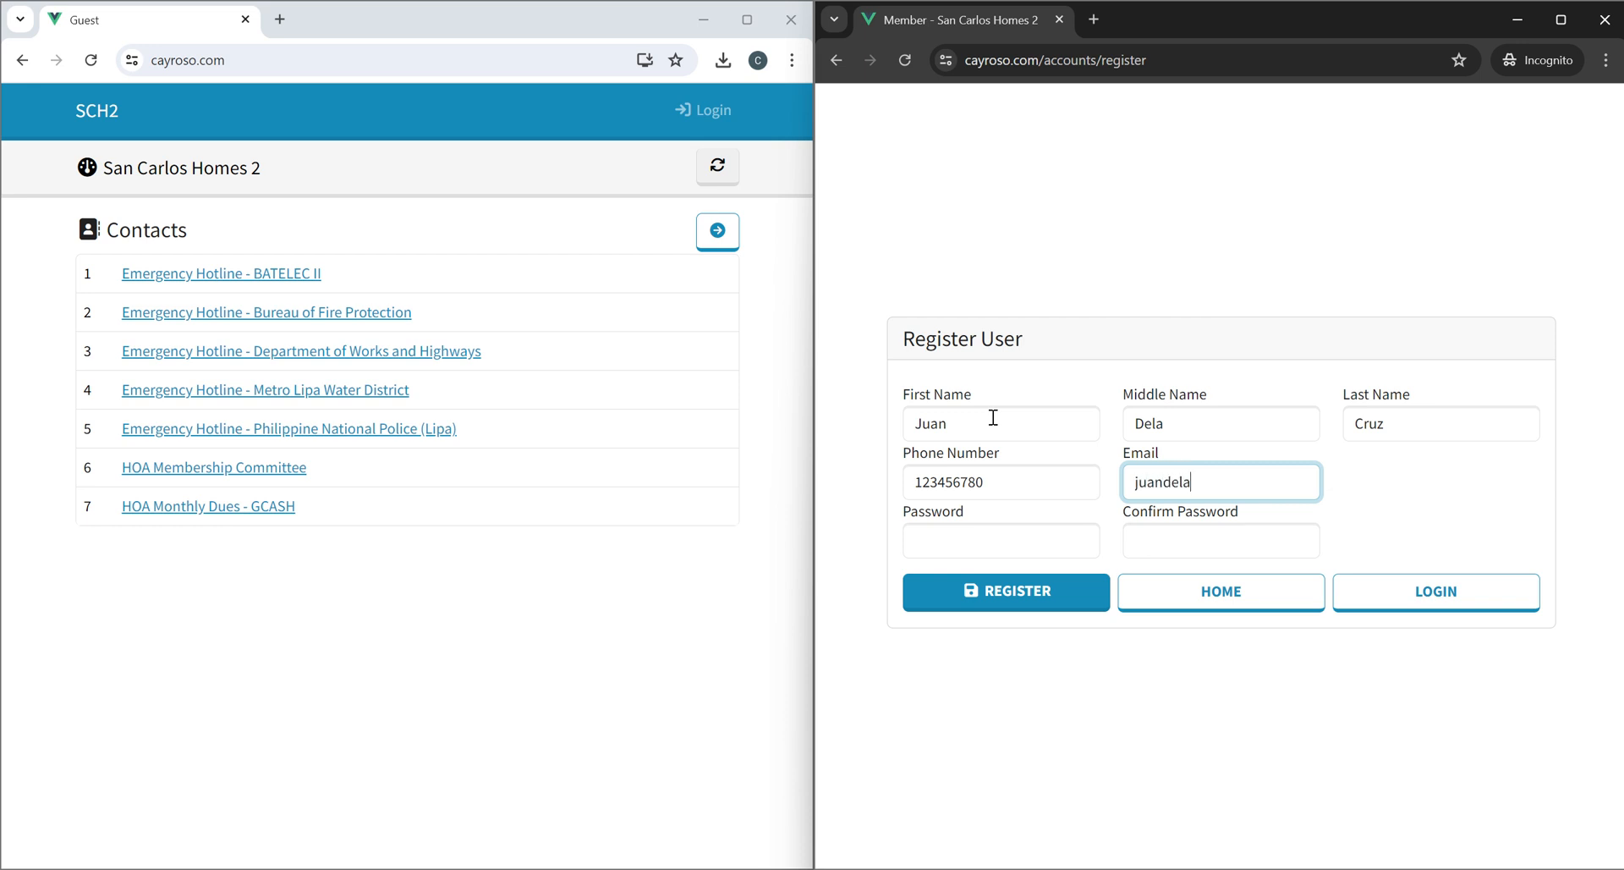
key(Tab)
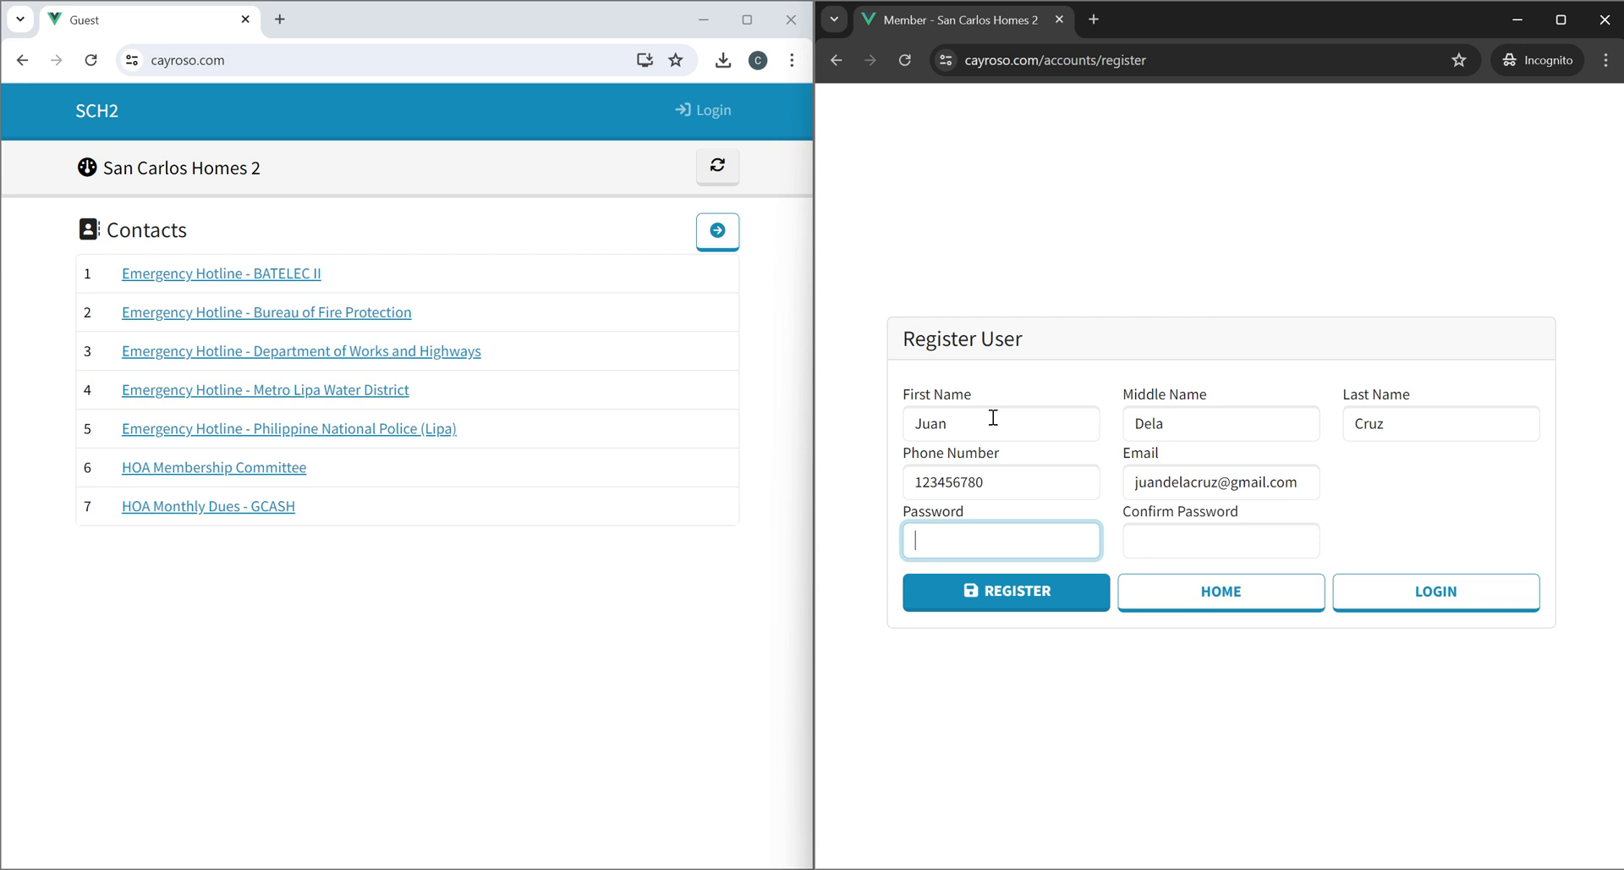
Enter and confirm the account password, then submit the registration.
key(Tab)
text(1)
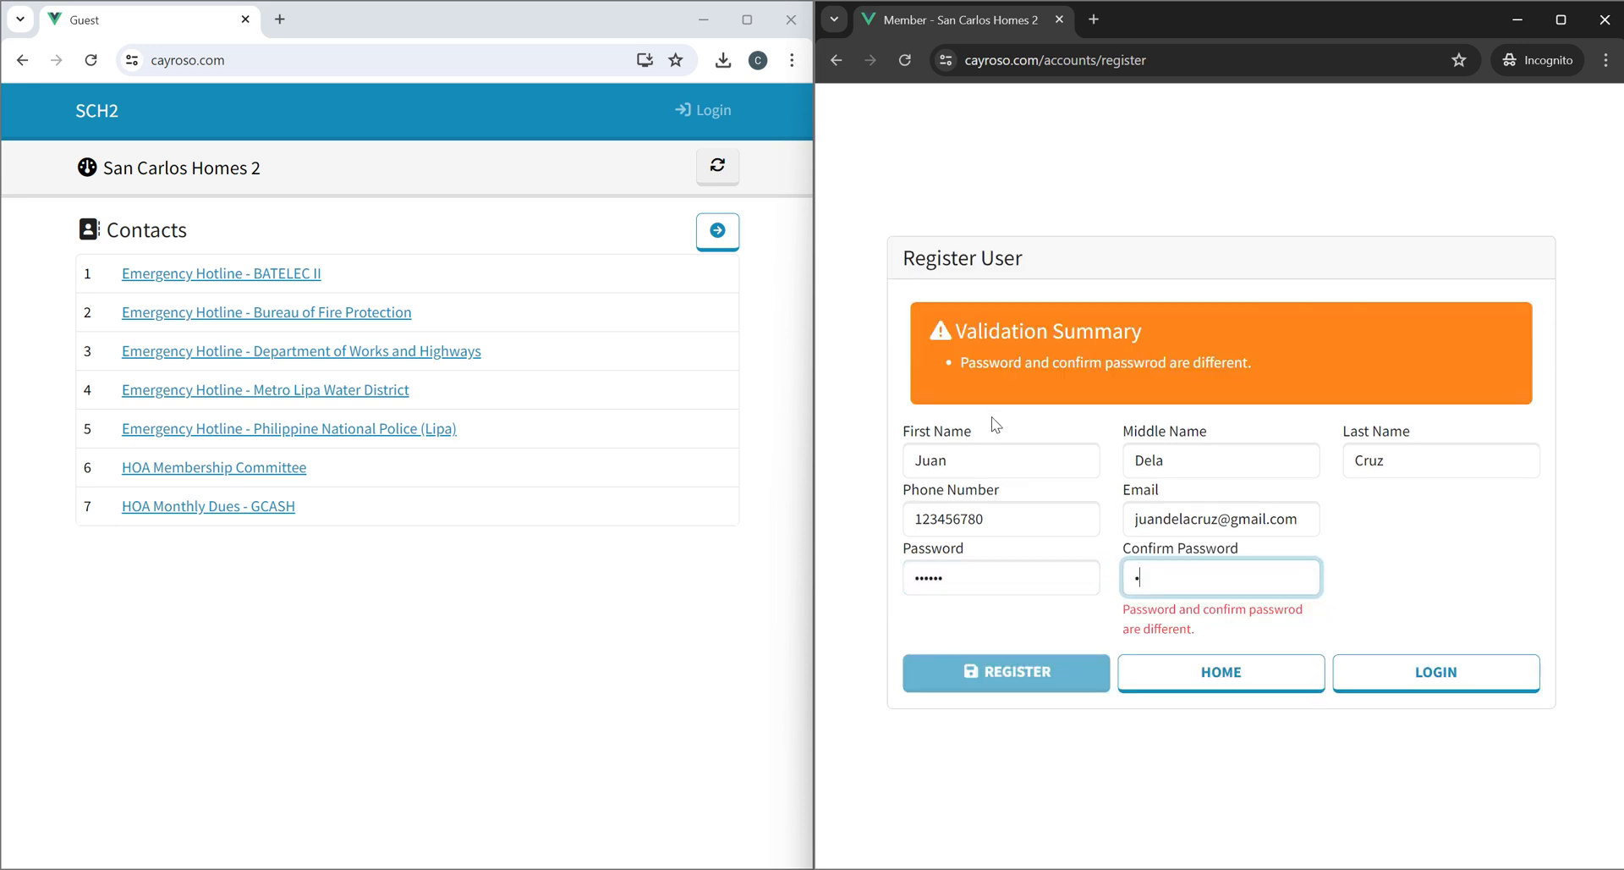
text(23456)
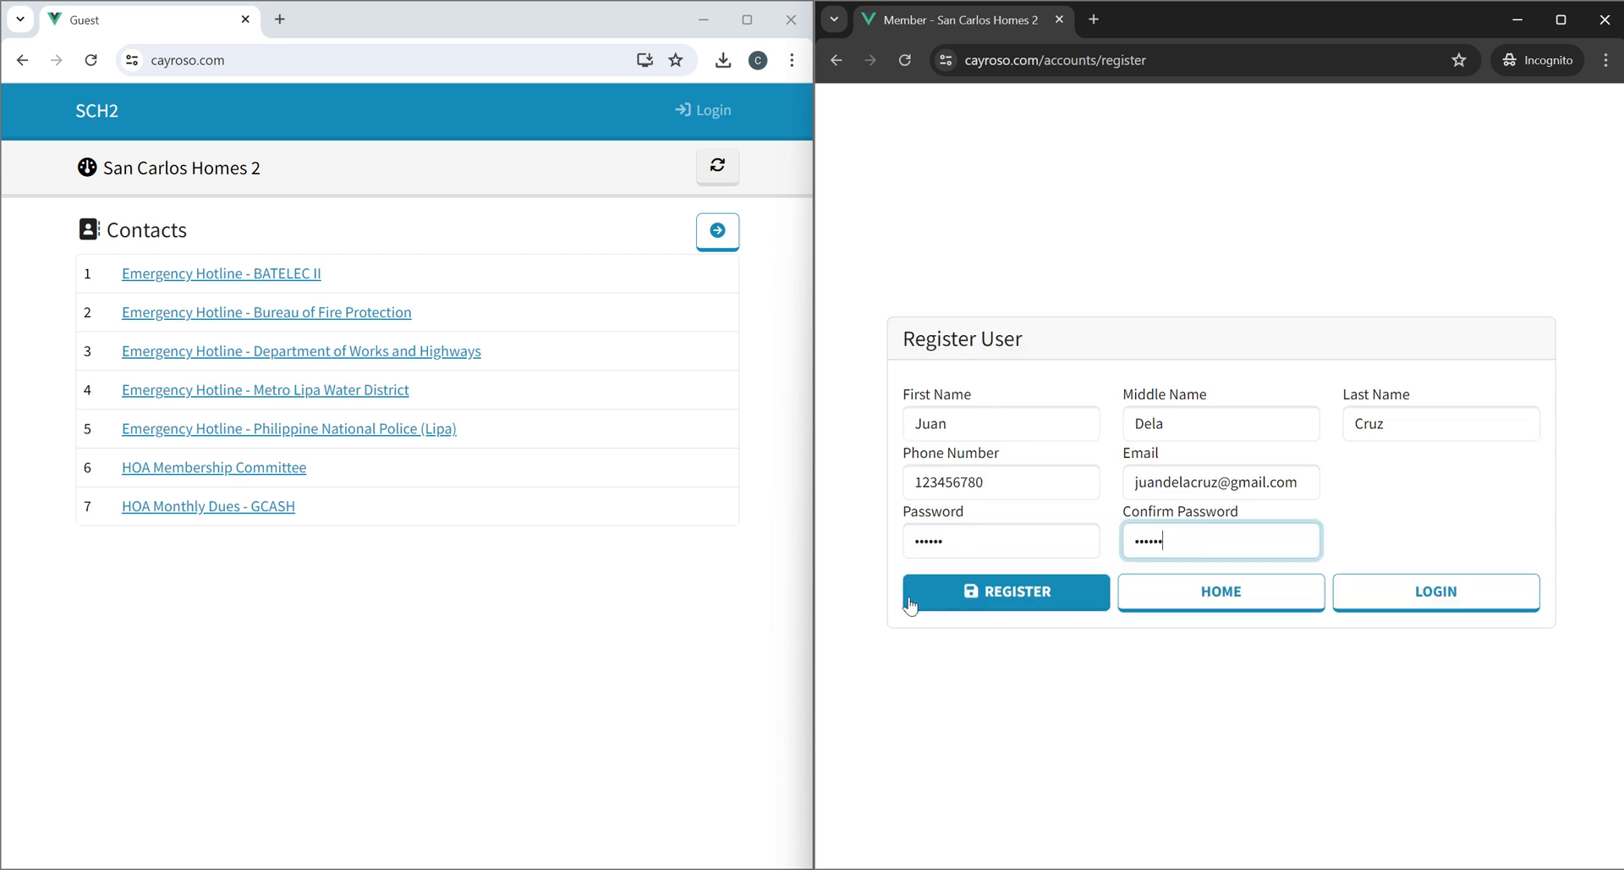
click(986, 597)
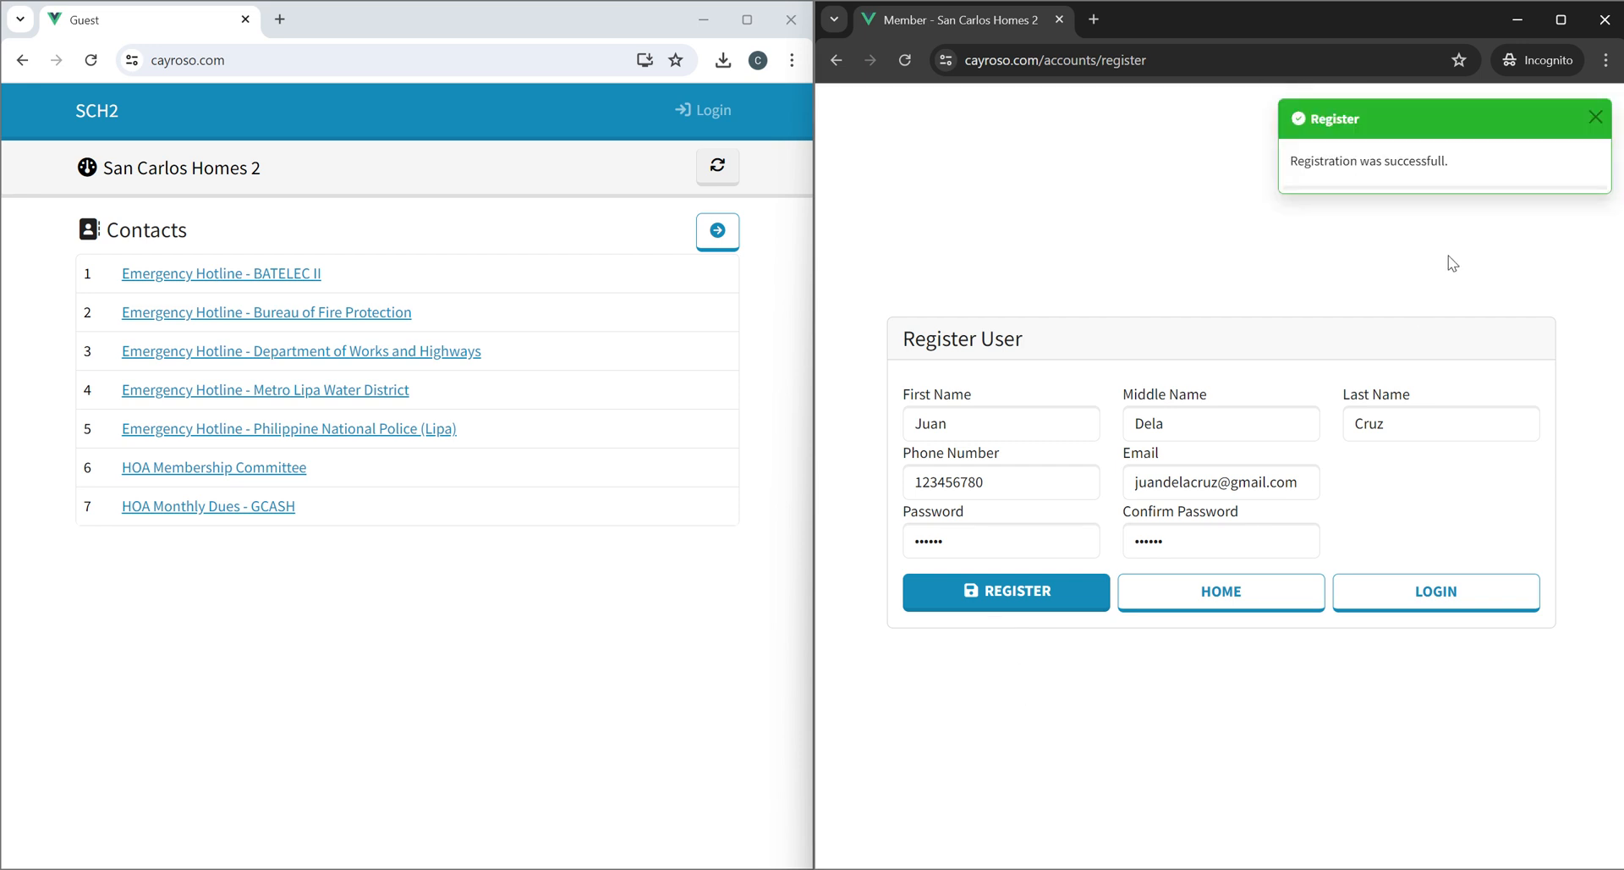
Dismiss the notice, return to the login page and fill in the new member's e-mail address.
click(1596, 117)
click(1151, 423)
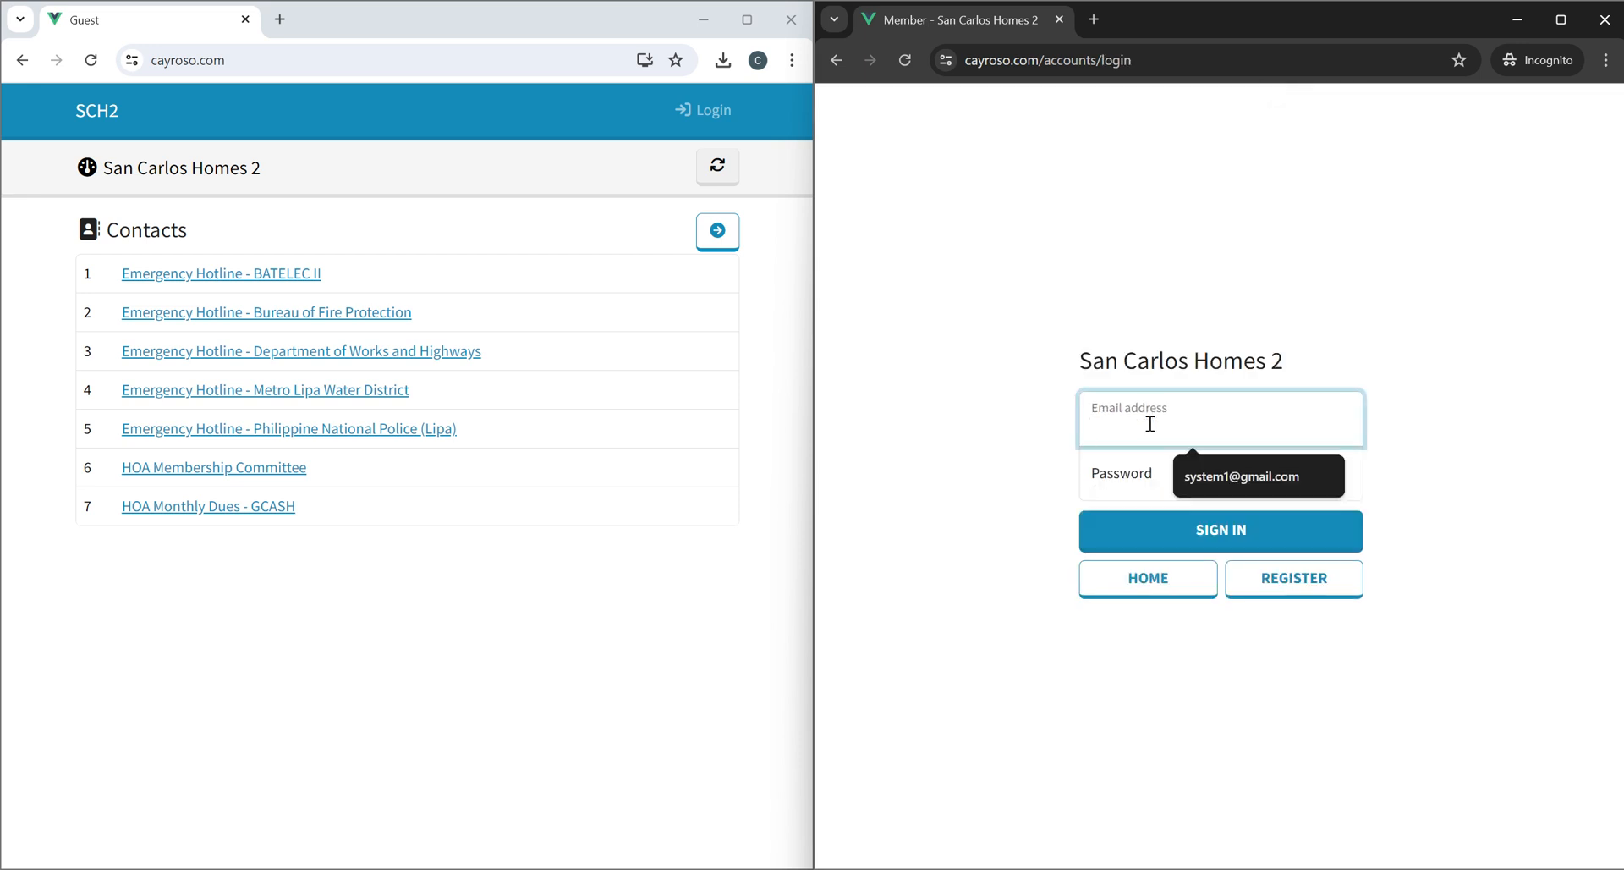
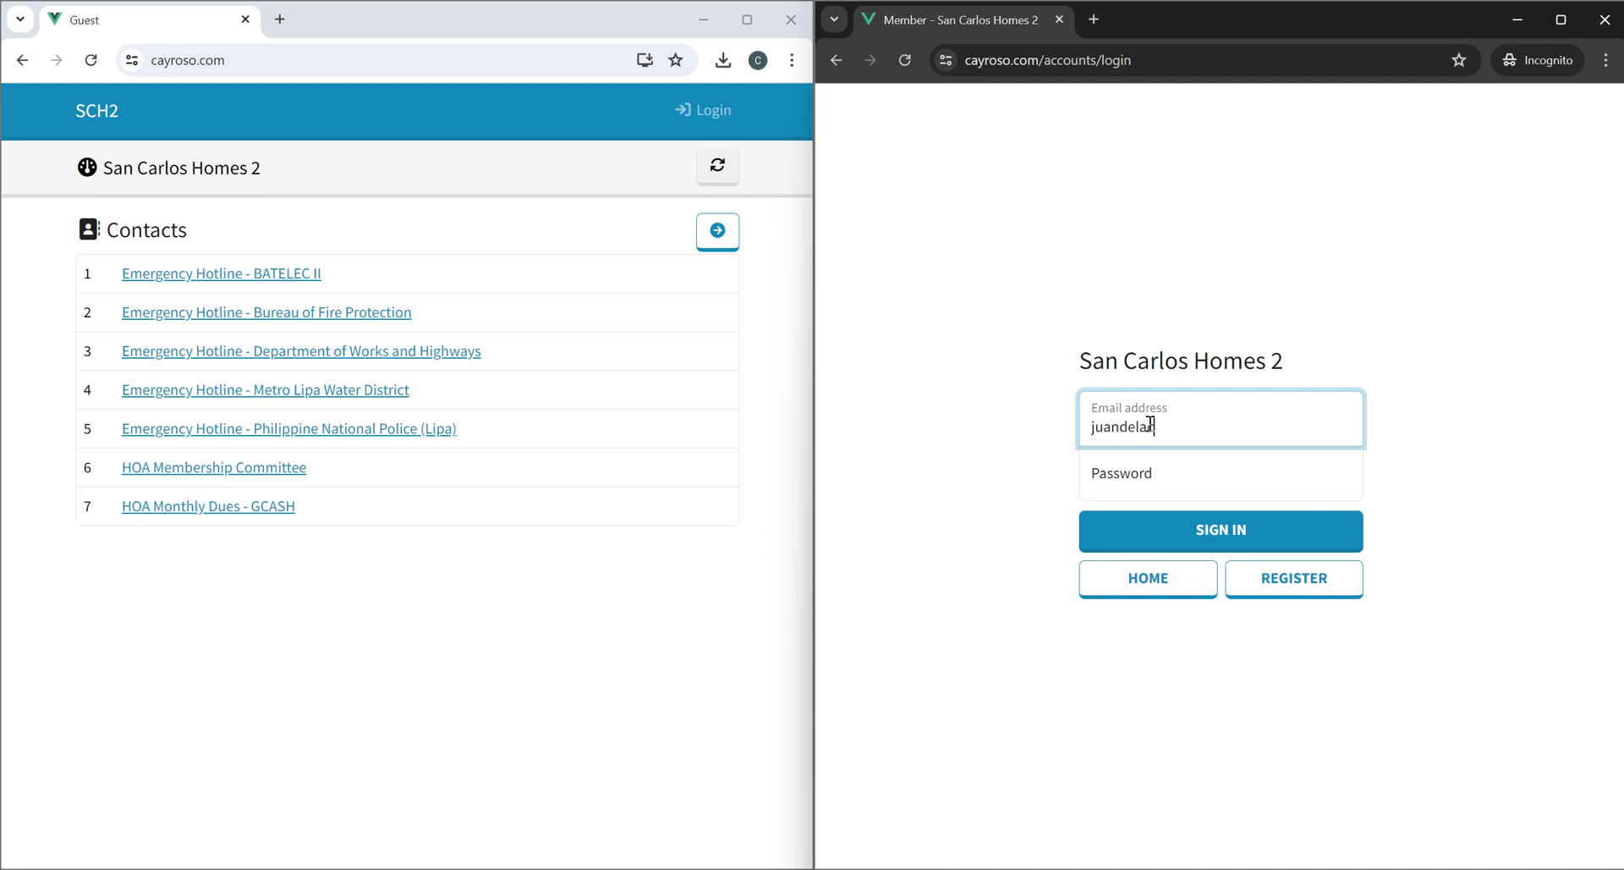
key(Tab)
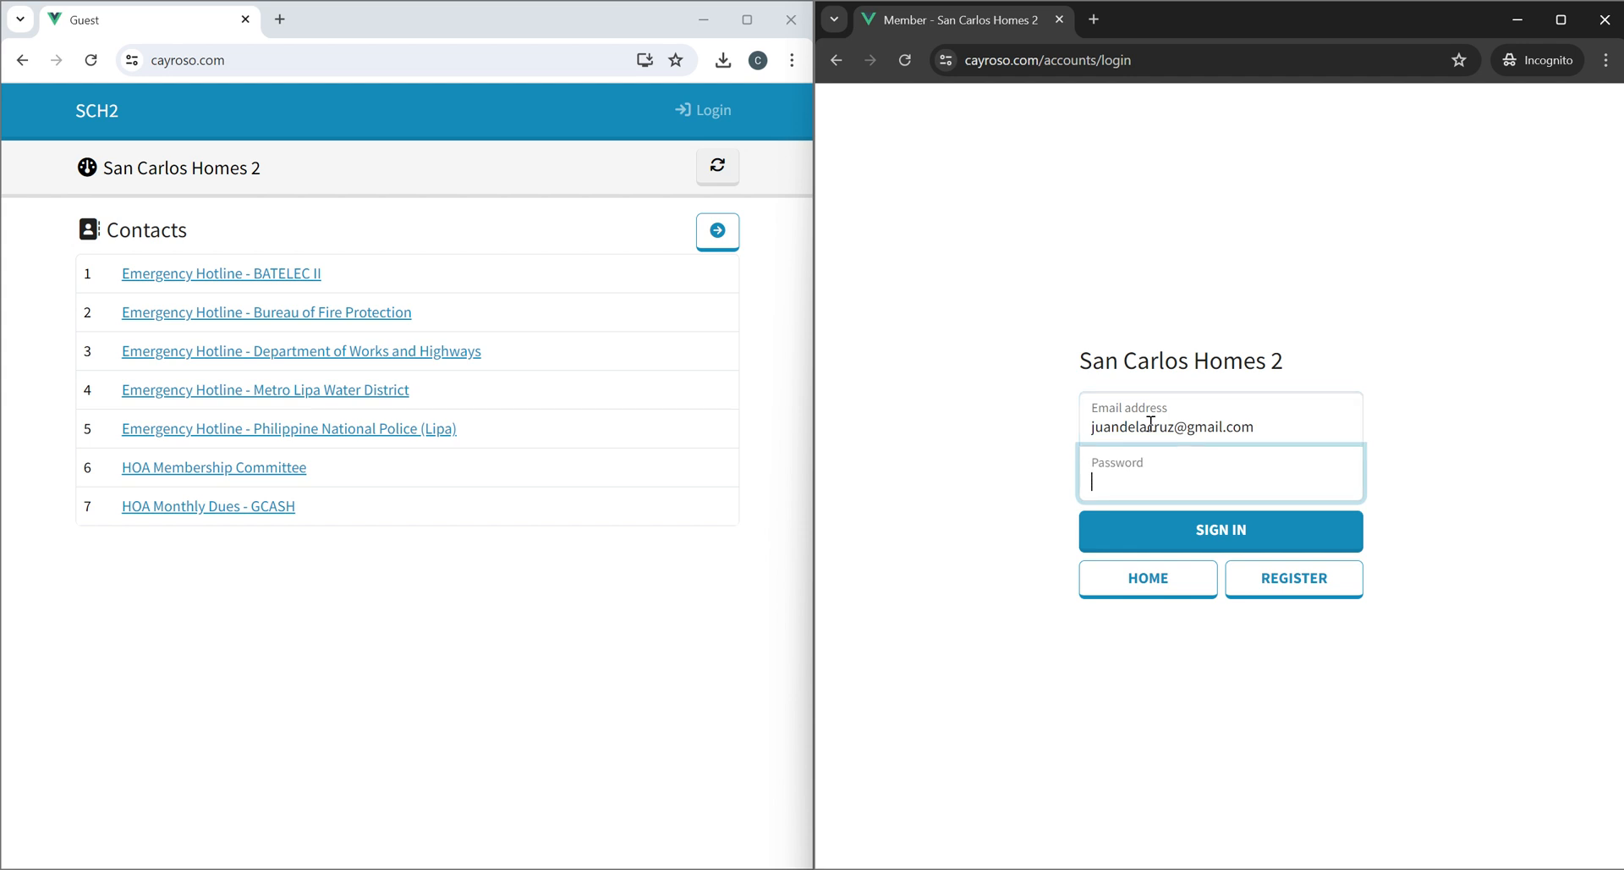
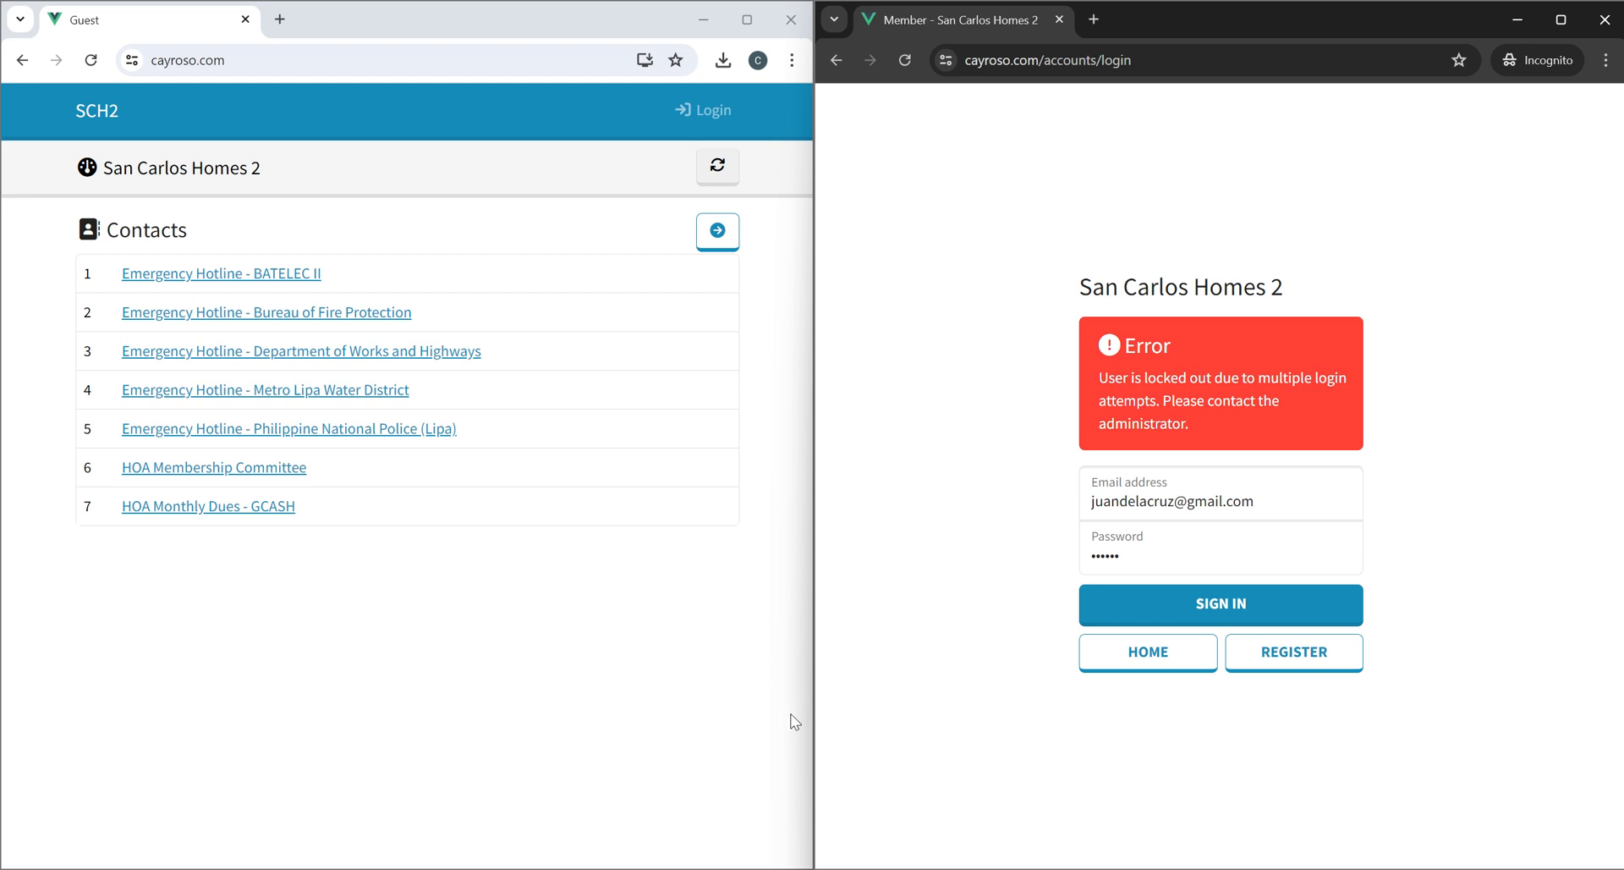
In the other browser window, open the login page and fill in the saved administrator e-mail address from the autofill suggestion.
click(627, 627)
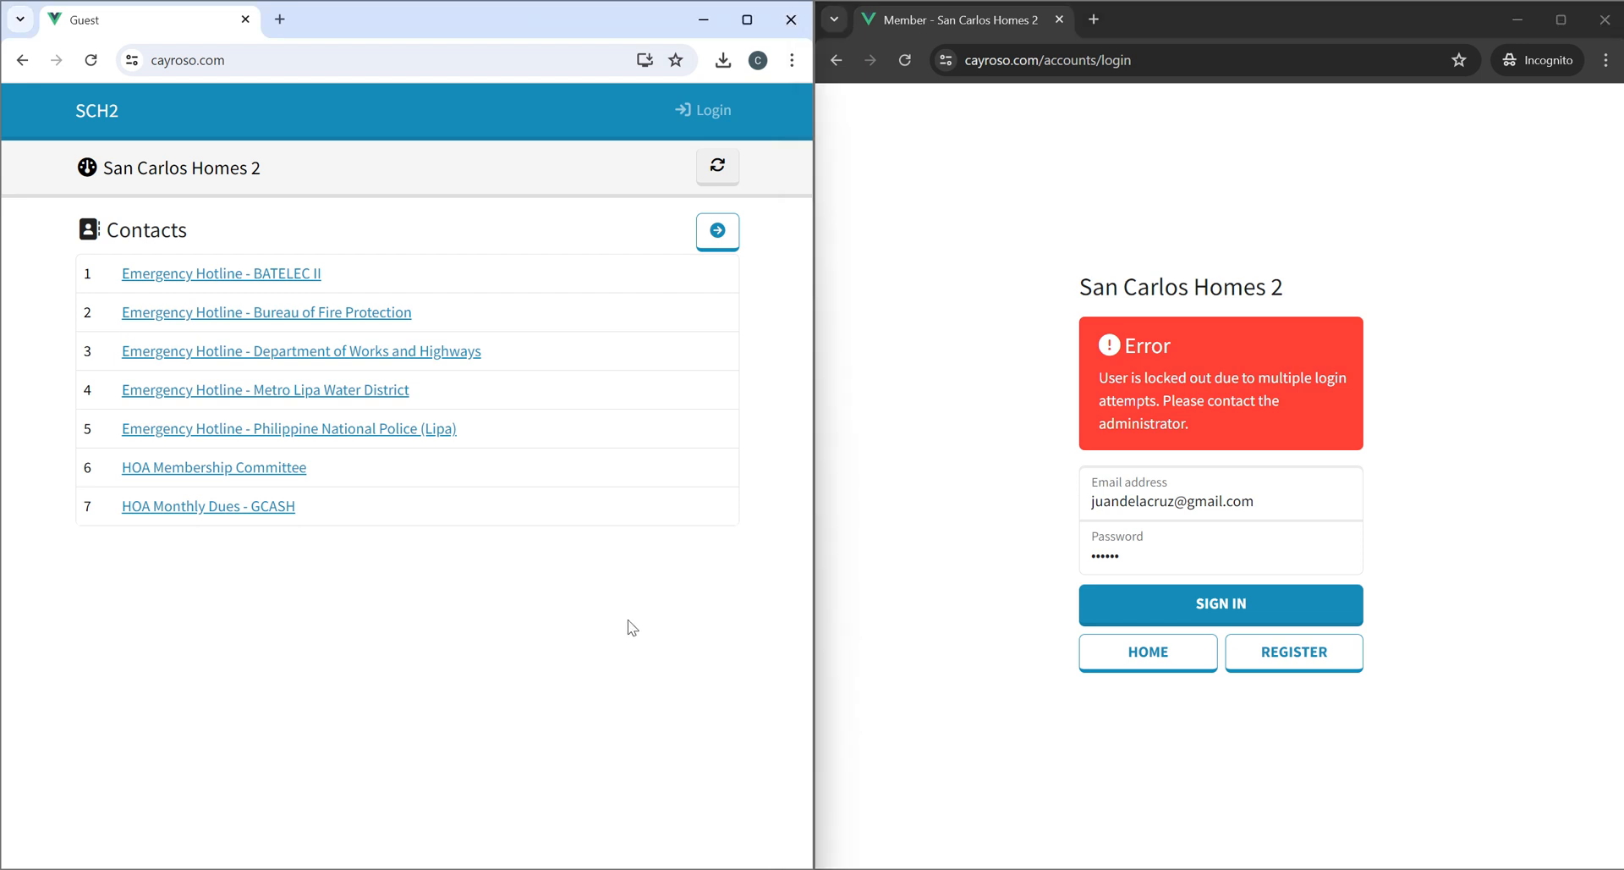
click(709, 127)
click(388, 421)
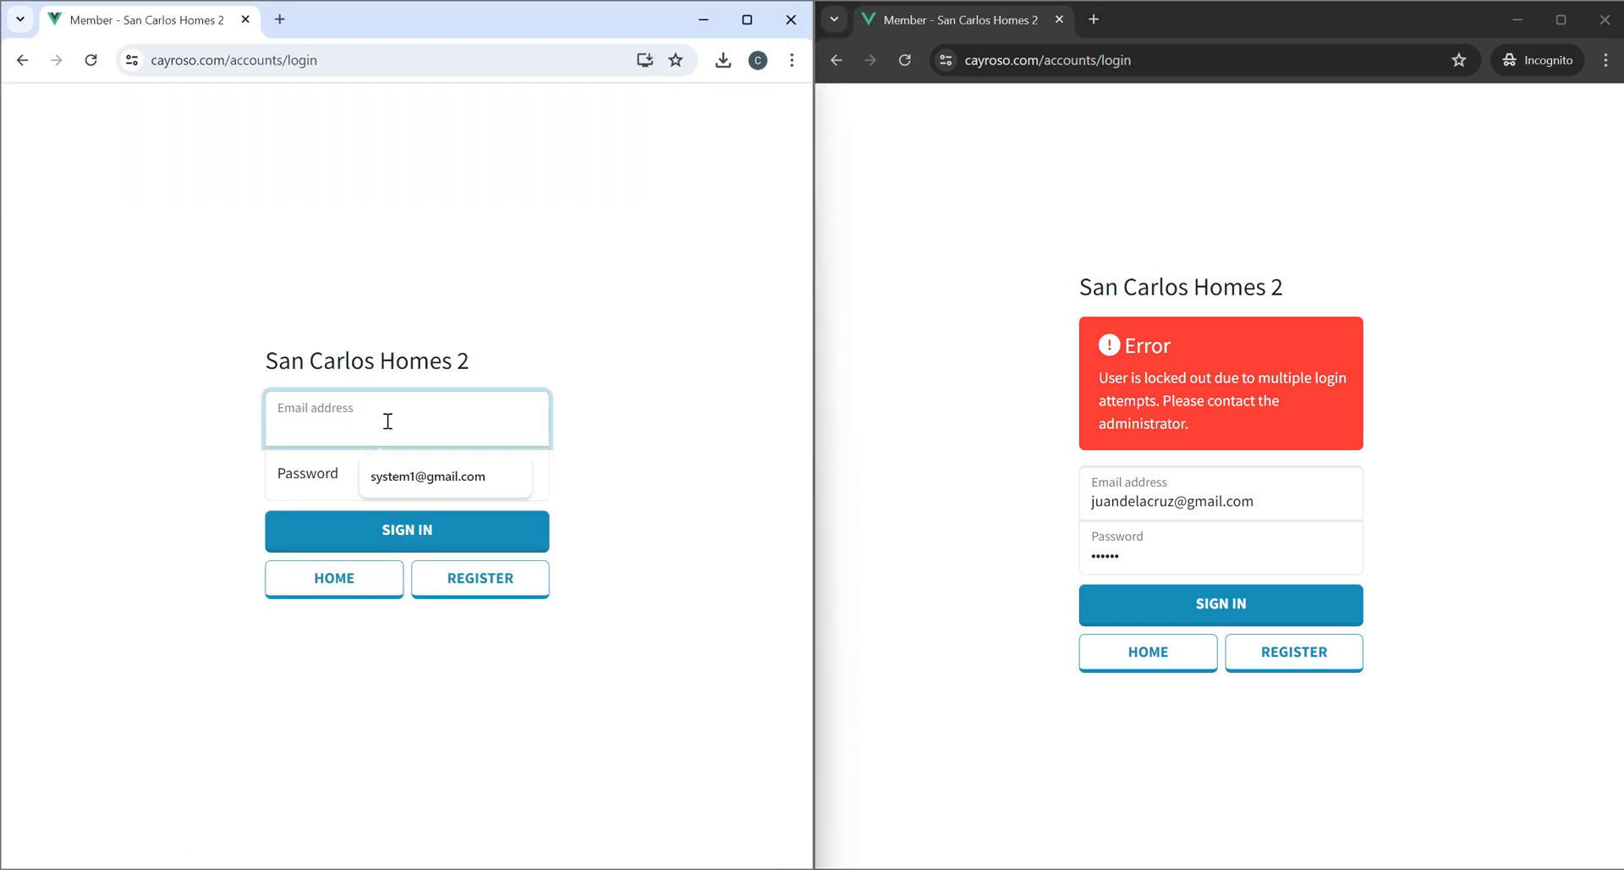
click(419, 490)
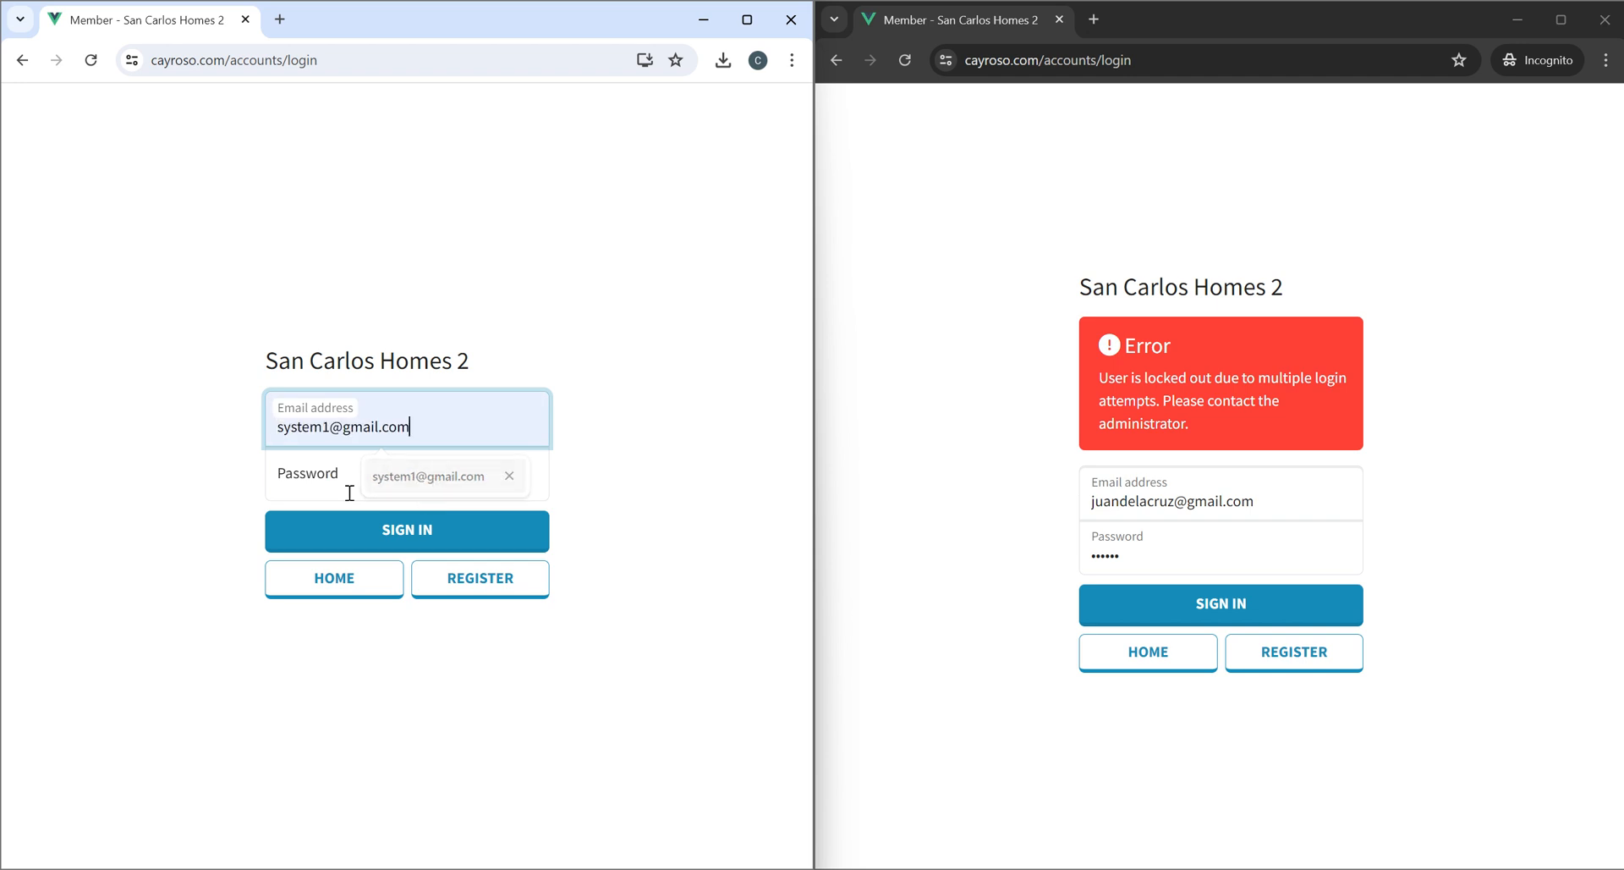
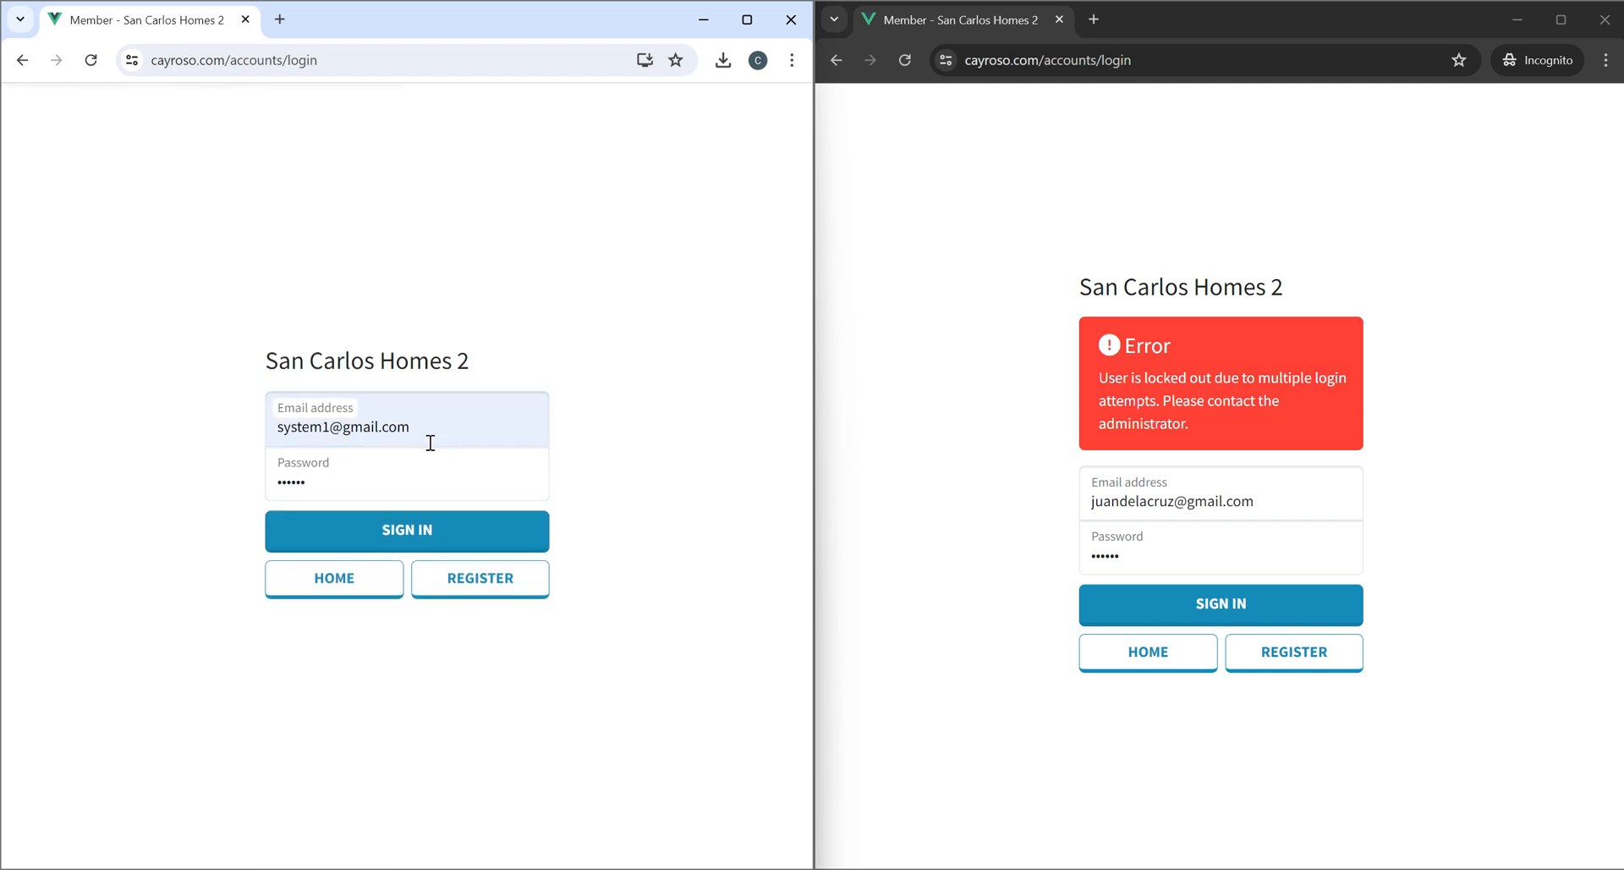
Sign in with the administrator account, dismiss the password alert, and switch to the Administrator area.
key(Return)
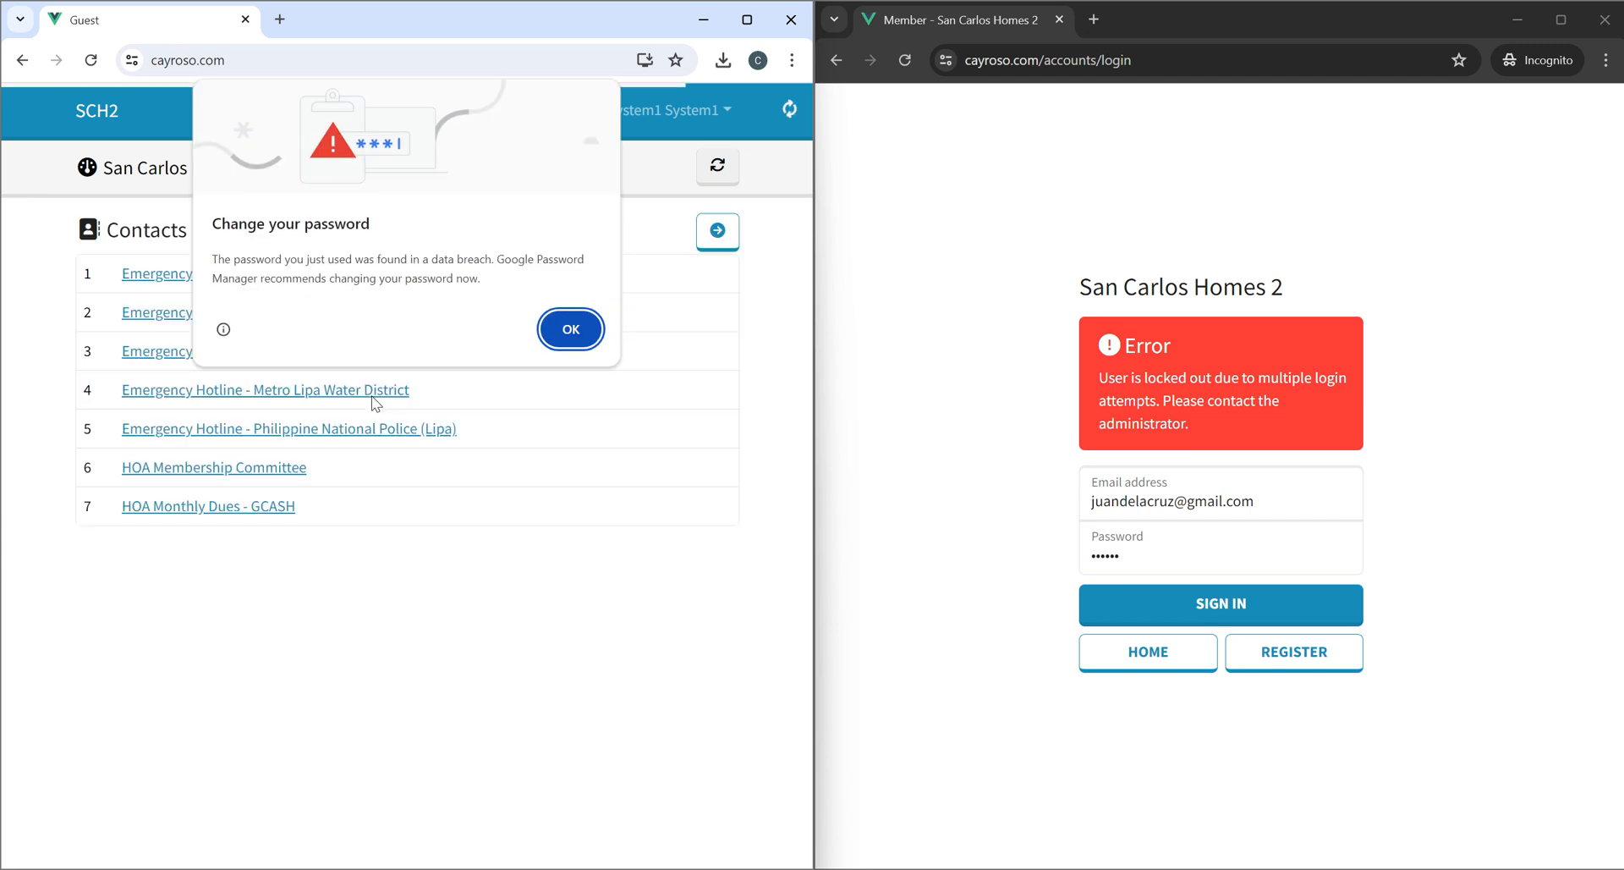
click(584, 328)
click(652, 110)
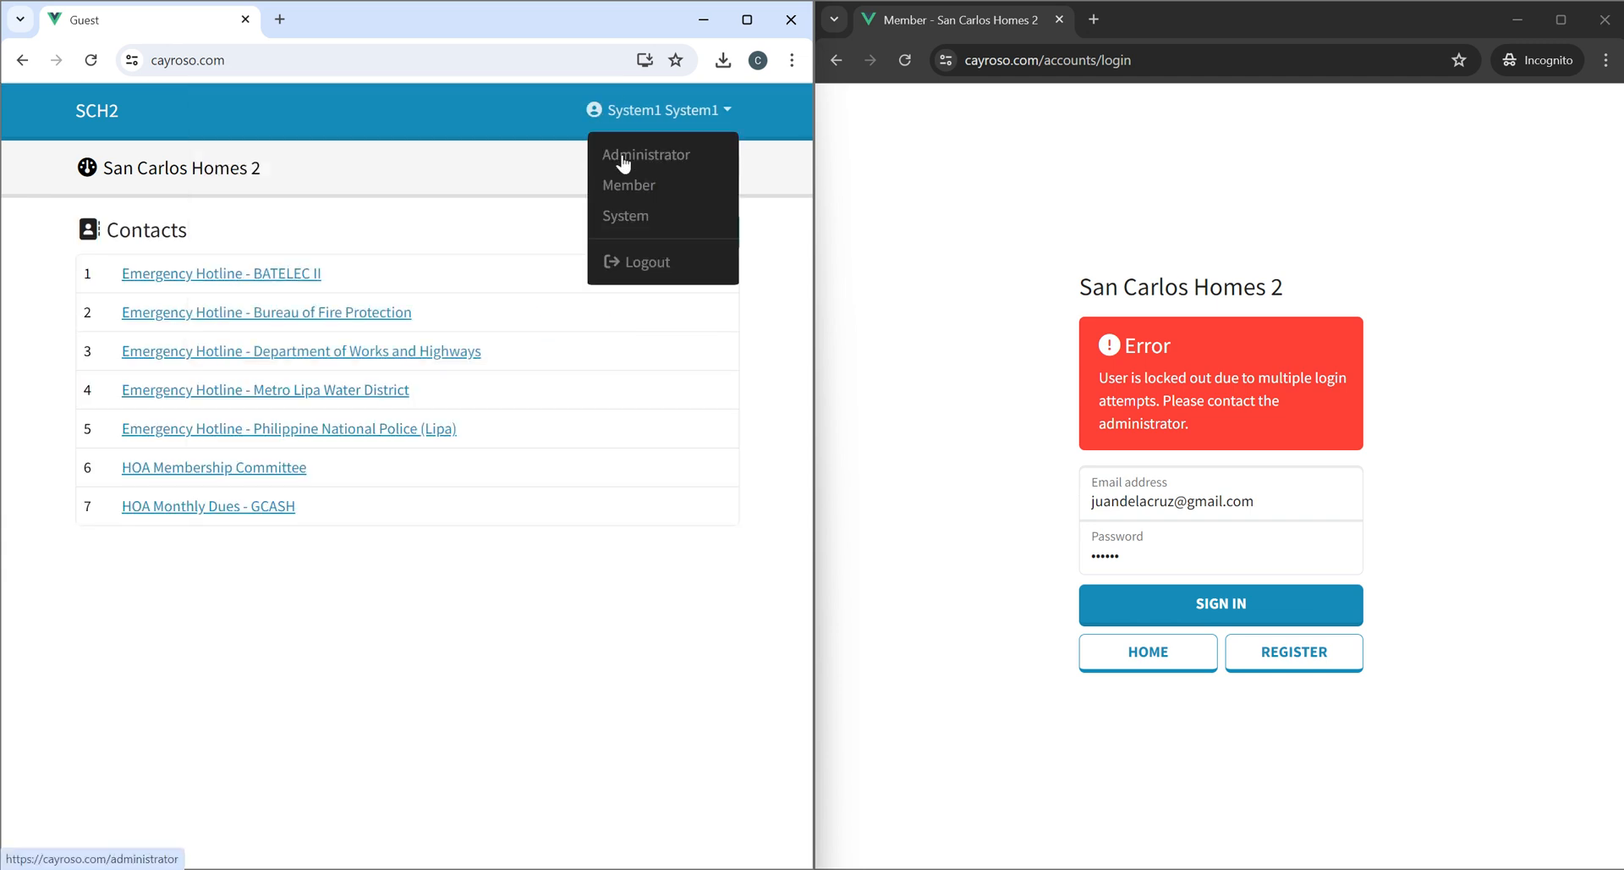
click(628, 264)
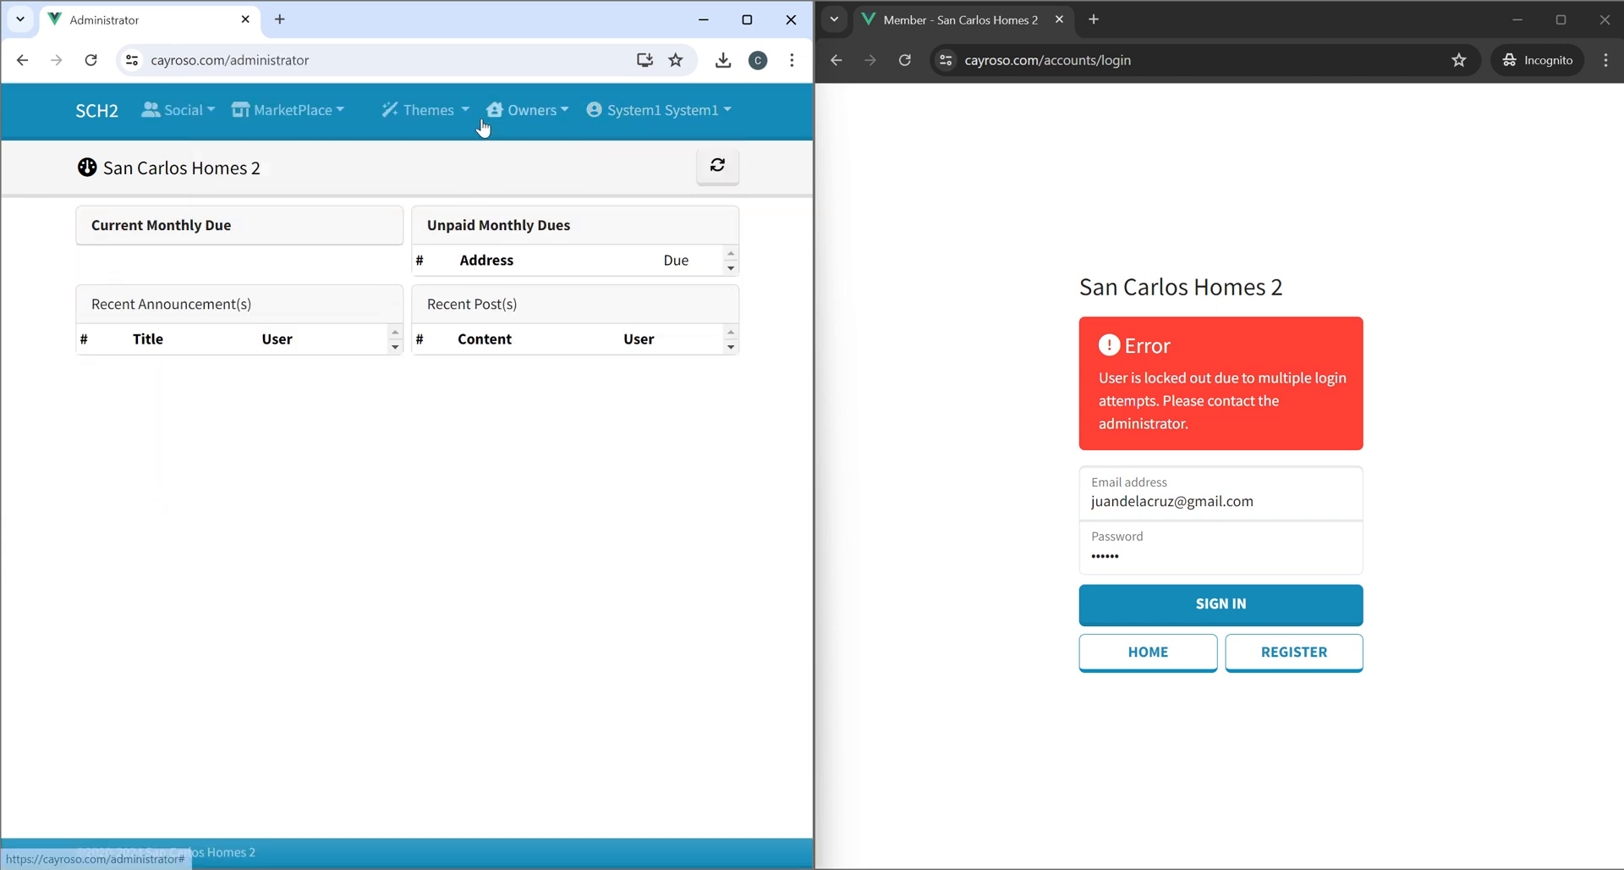
Open the locked member's user record from the Owners users list.
click(516, 111)
click(532, 156)
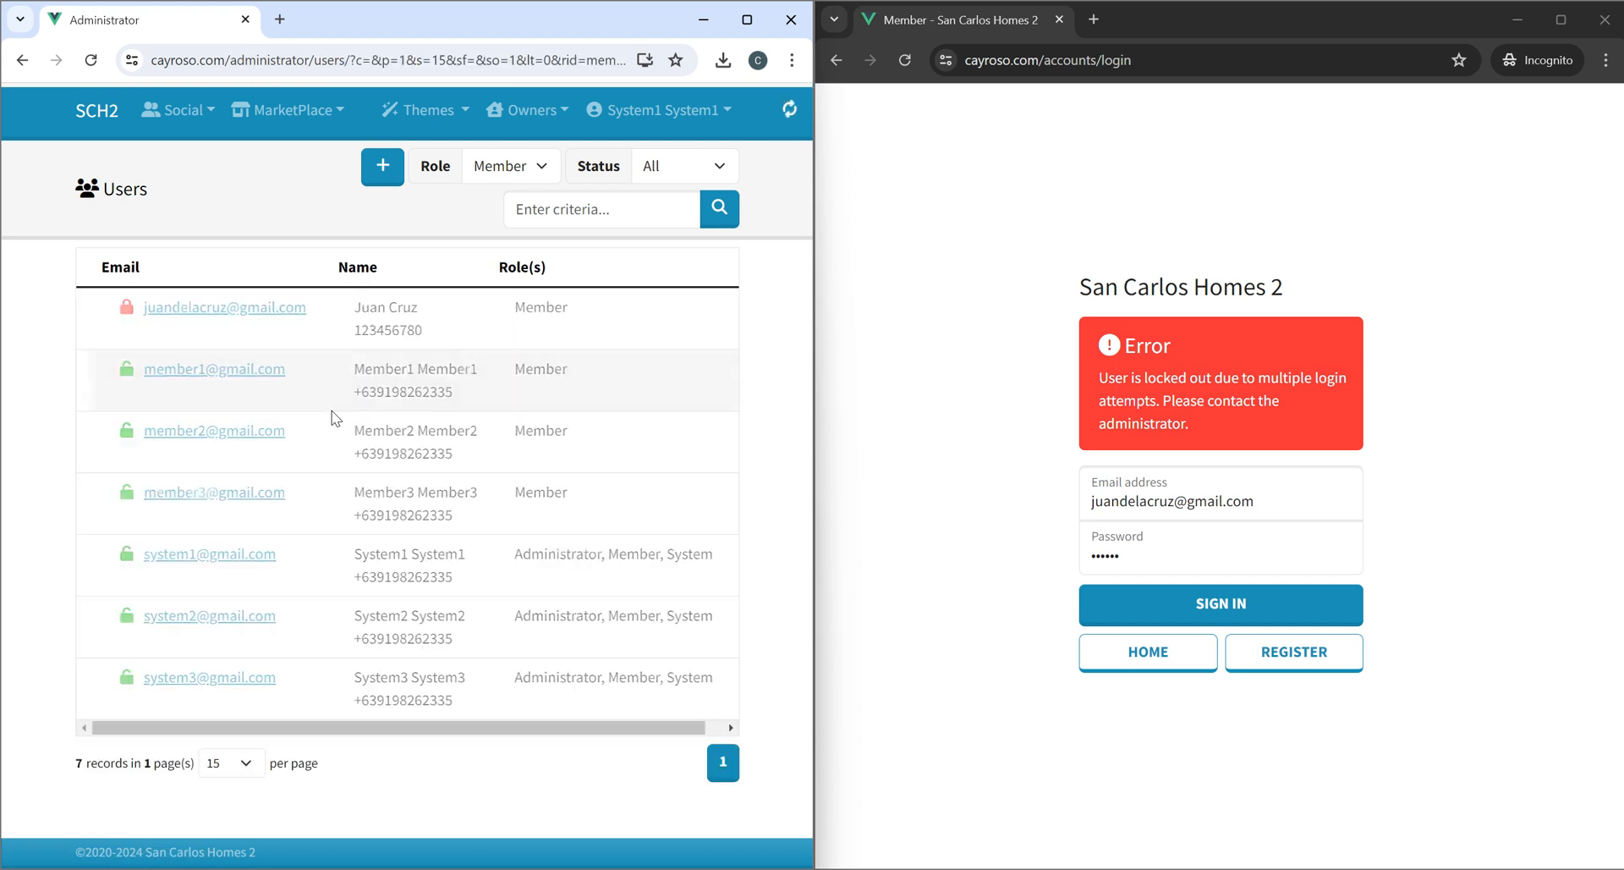
click(172, 315)
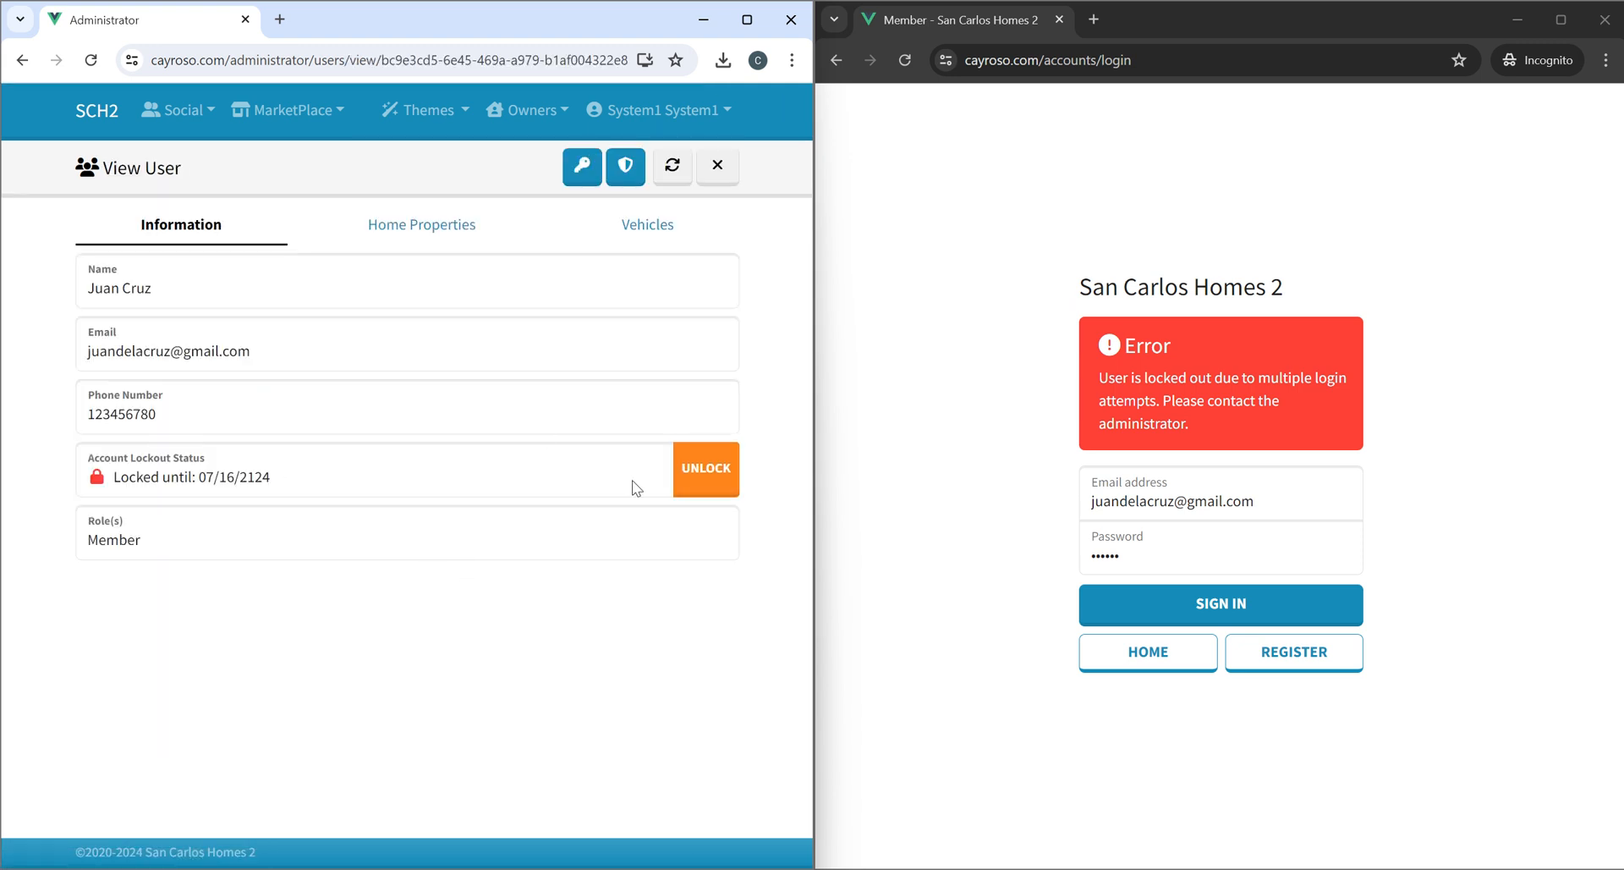
Unlock the member's account and close the notification.
double_click(242, 476)
click(411, 695)
click(707, 477)
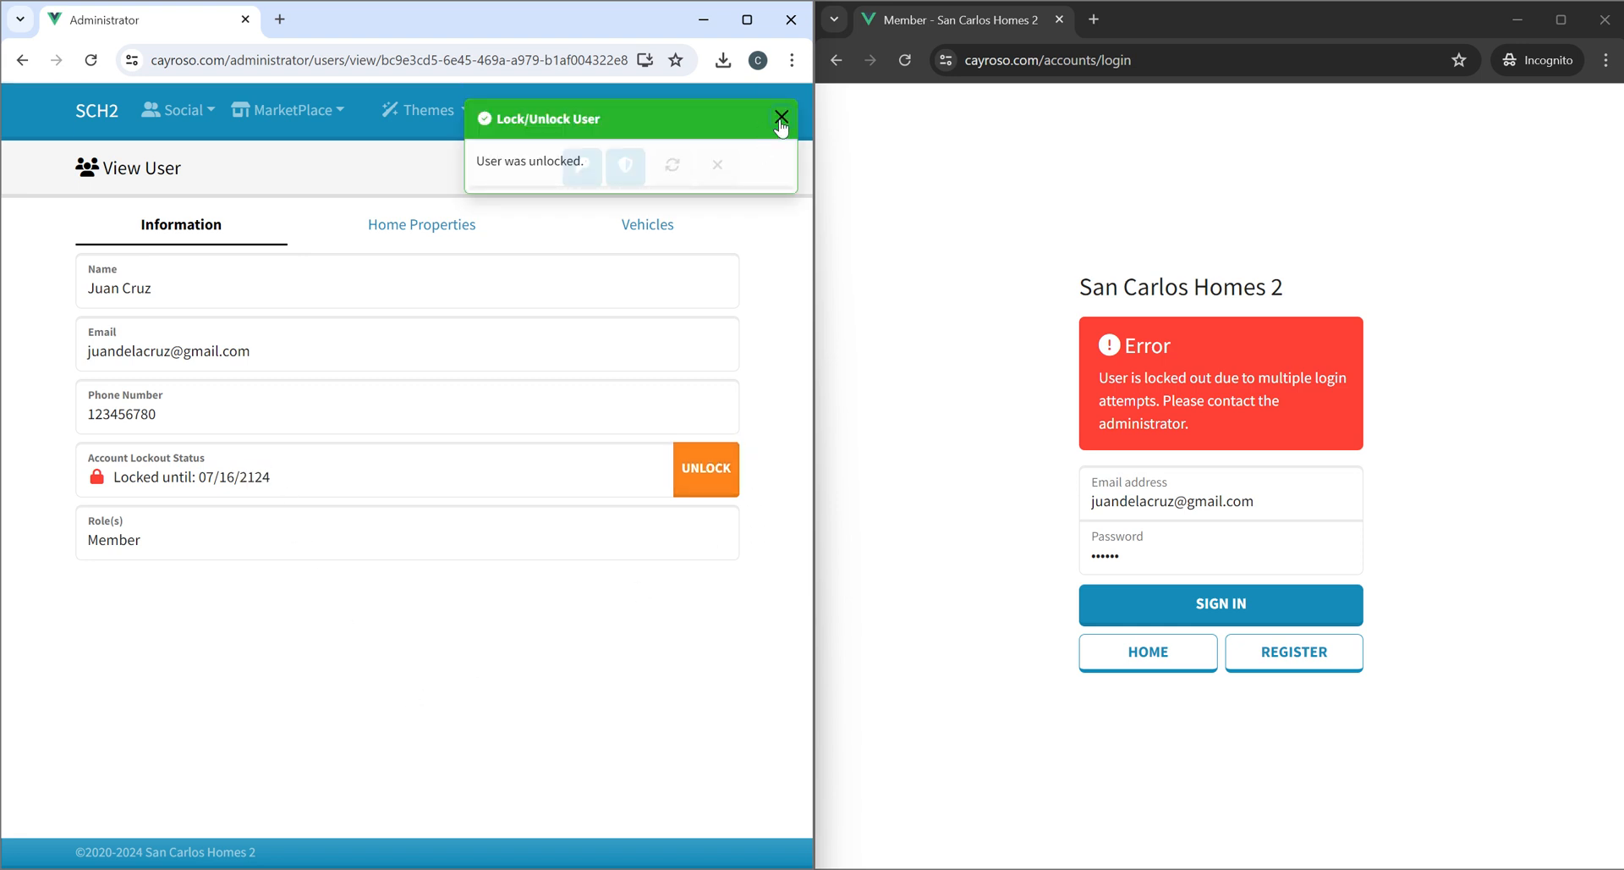
click(781, 118)
Sign in as the member in the incognito window and close the login notification.
click(1196, 605)
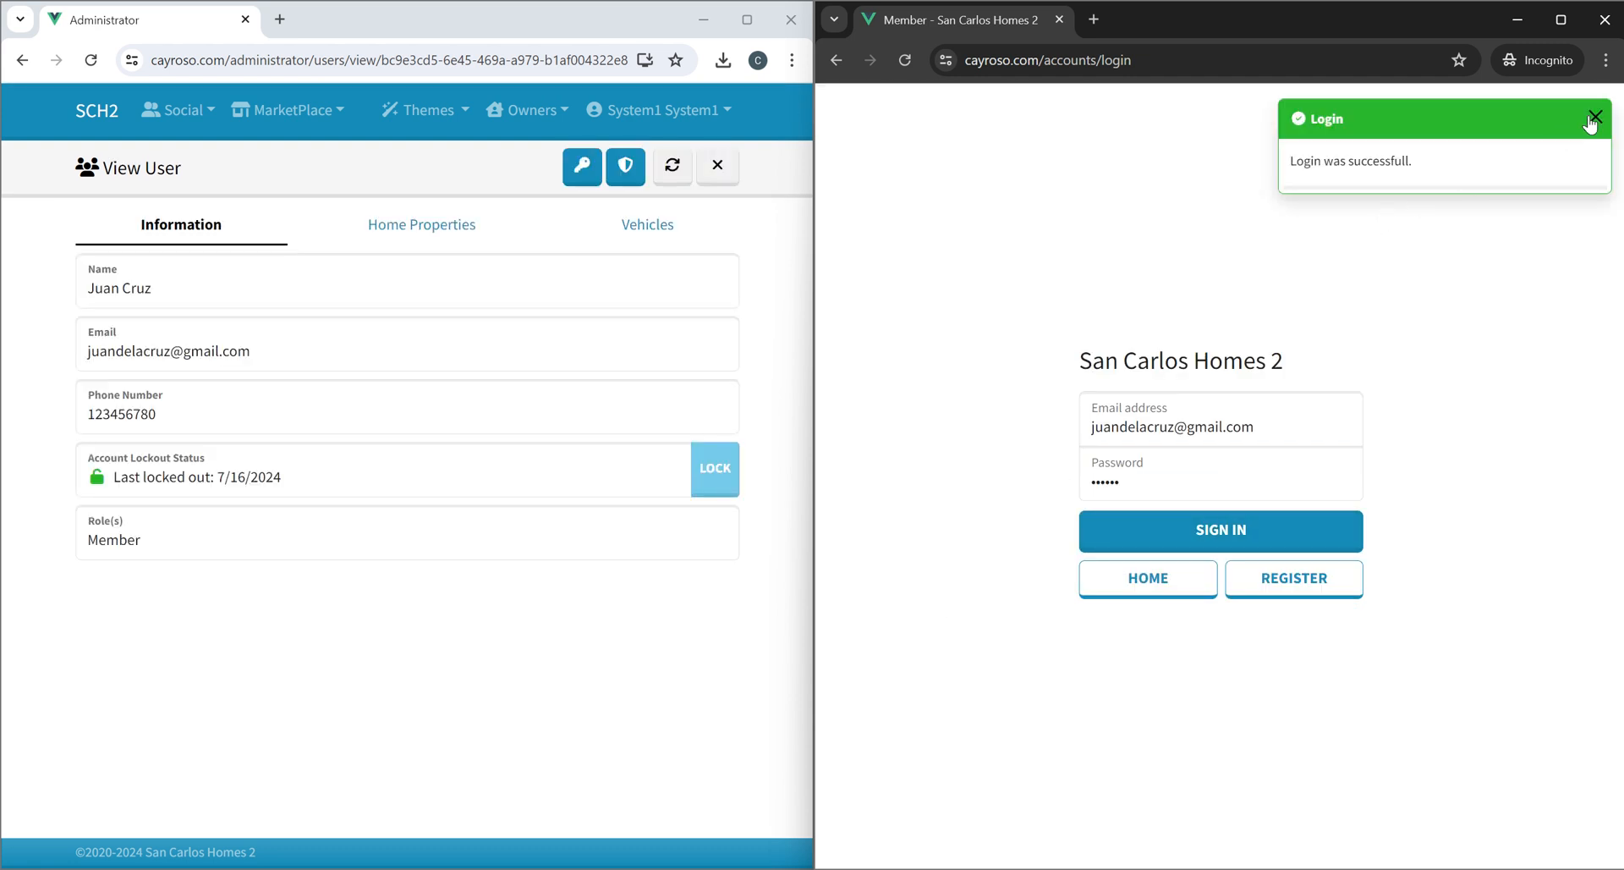
click(1593, 117)
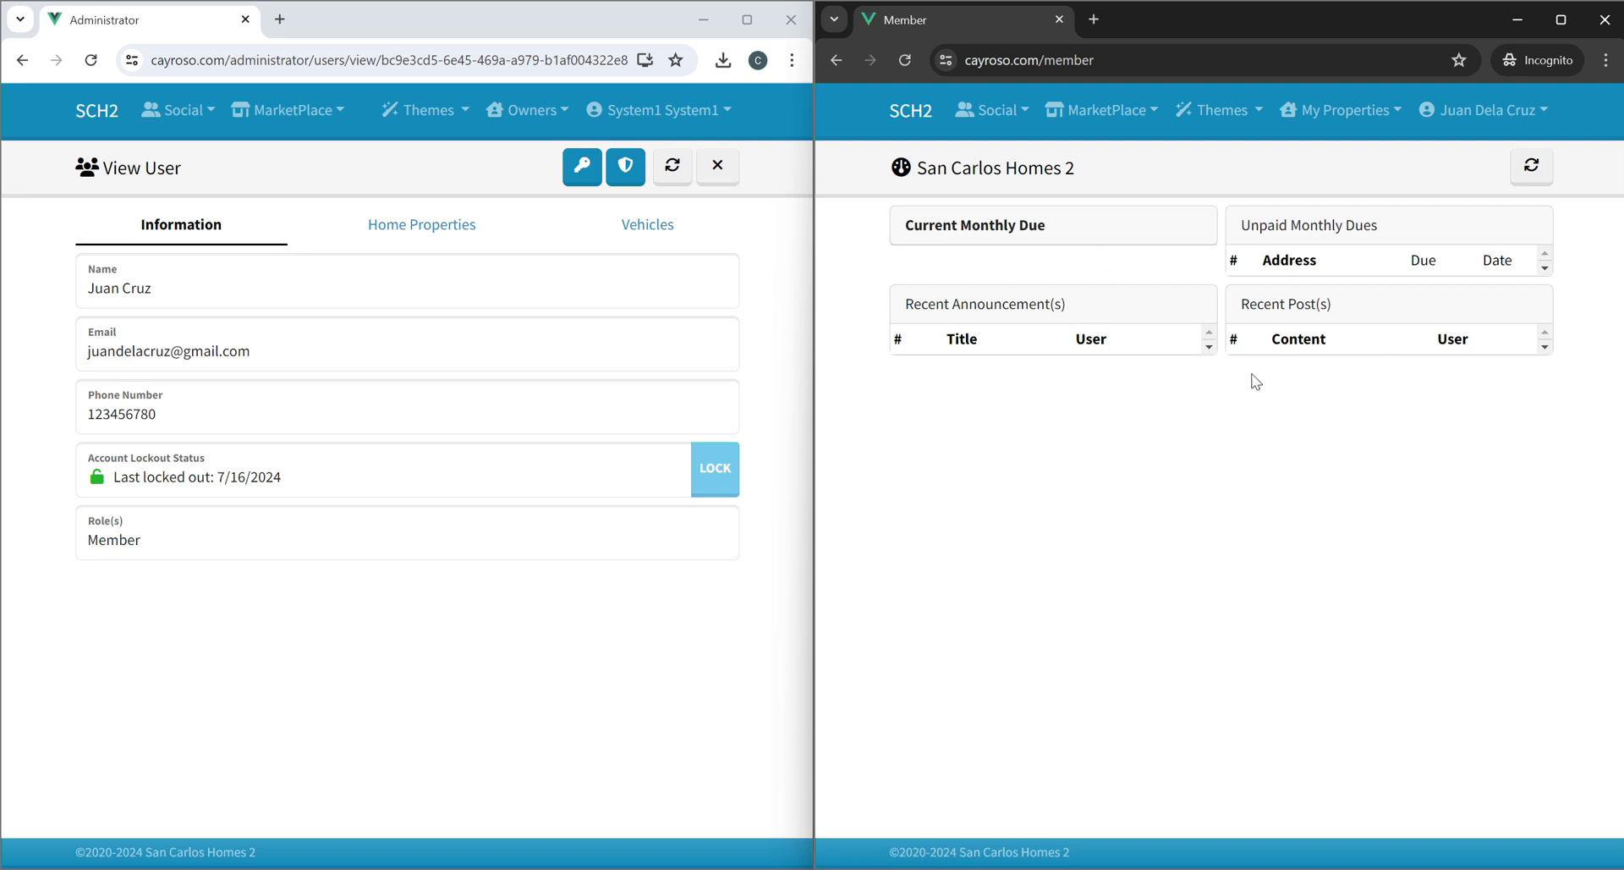
Browse the member's Homes and Homes Monthly Dues pages under My Properties.
click(1346, 113)
click(1334, 158)
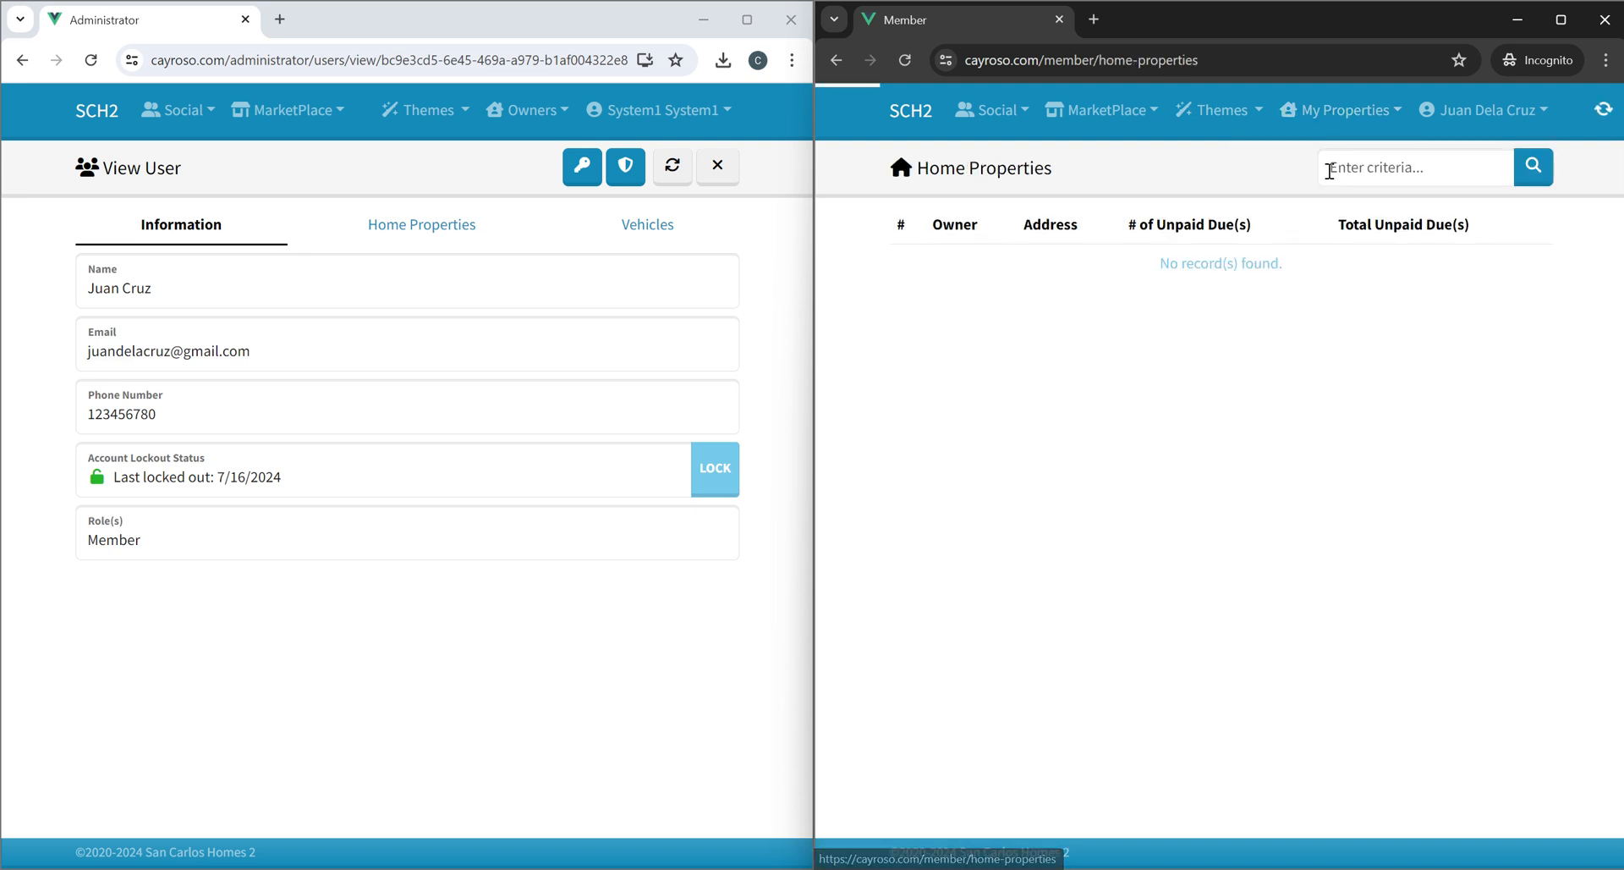
click(1345, 112)
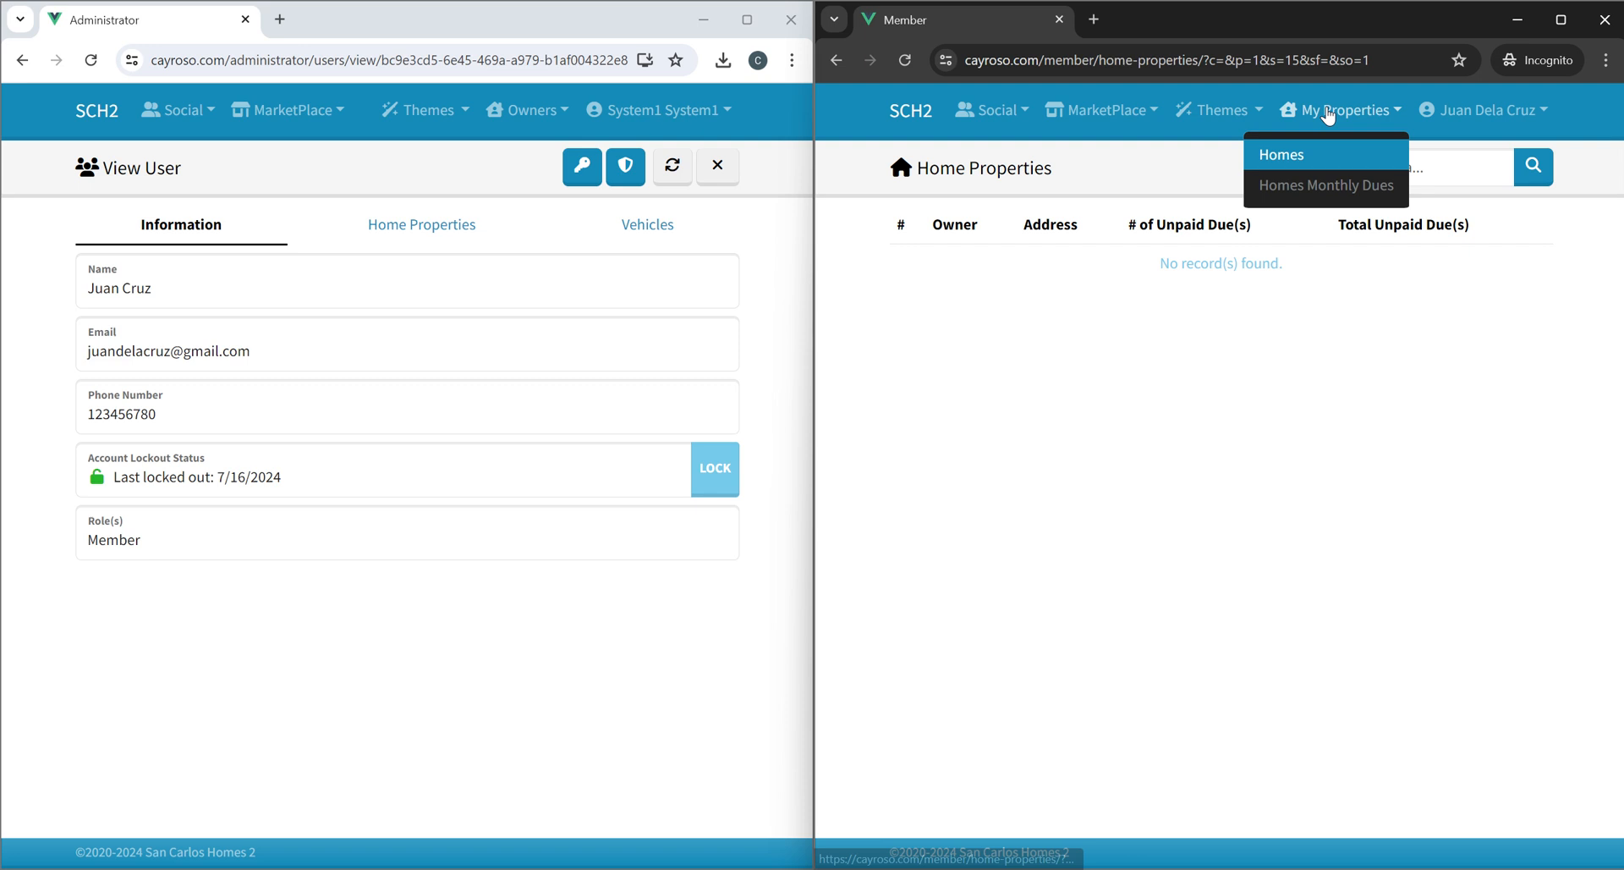
click(1328, 194)
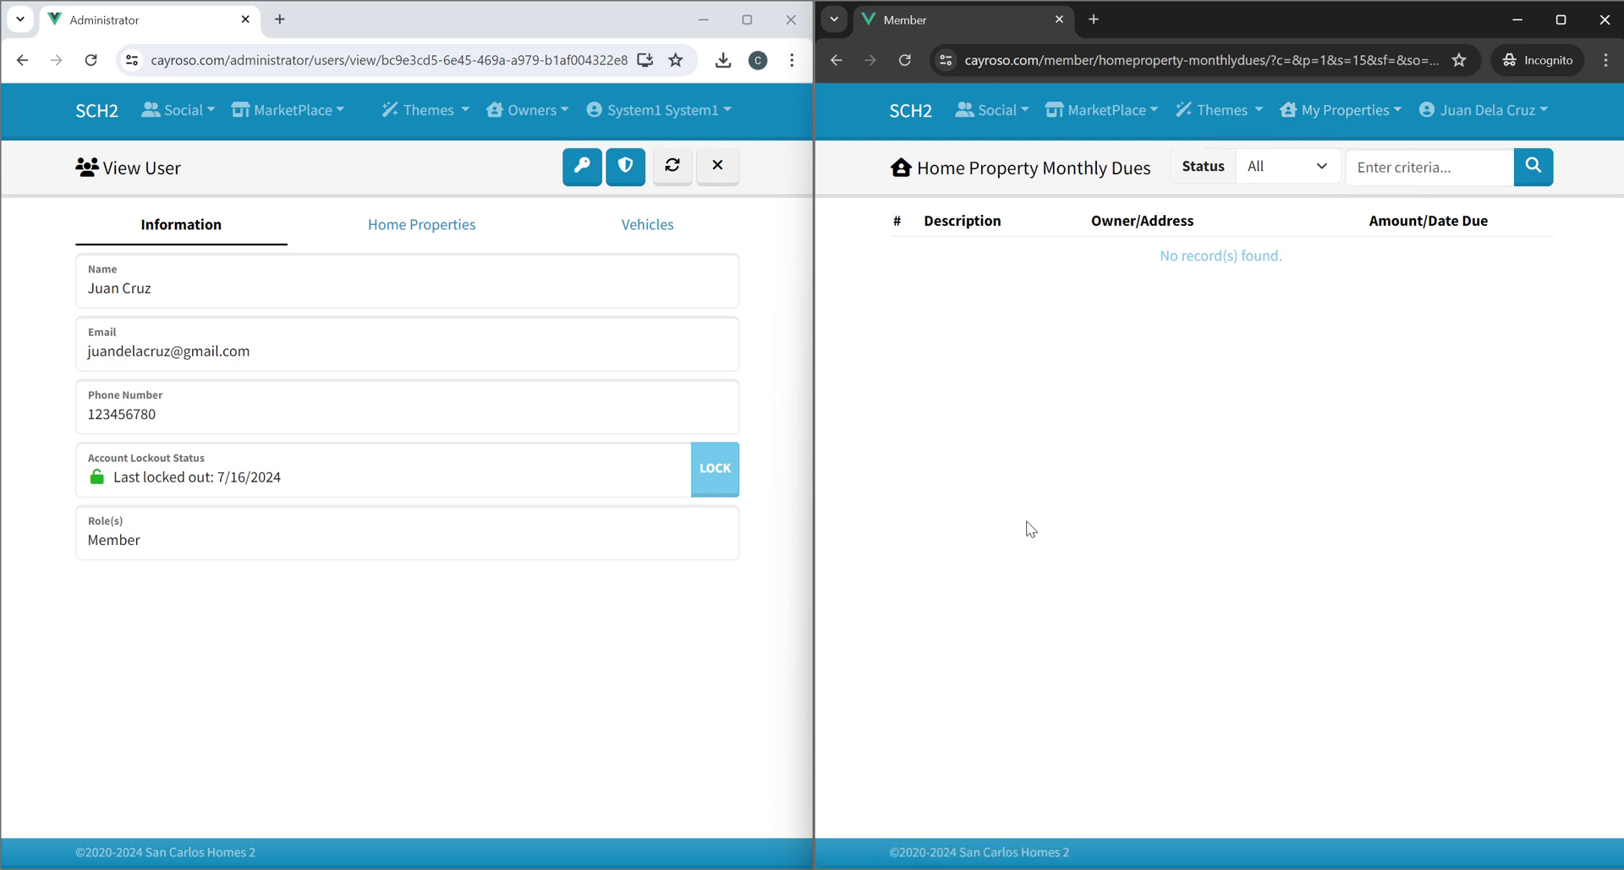
click(1307, 123)
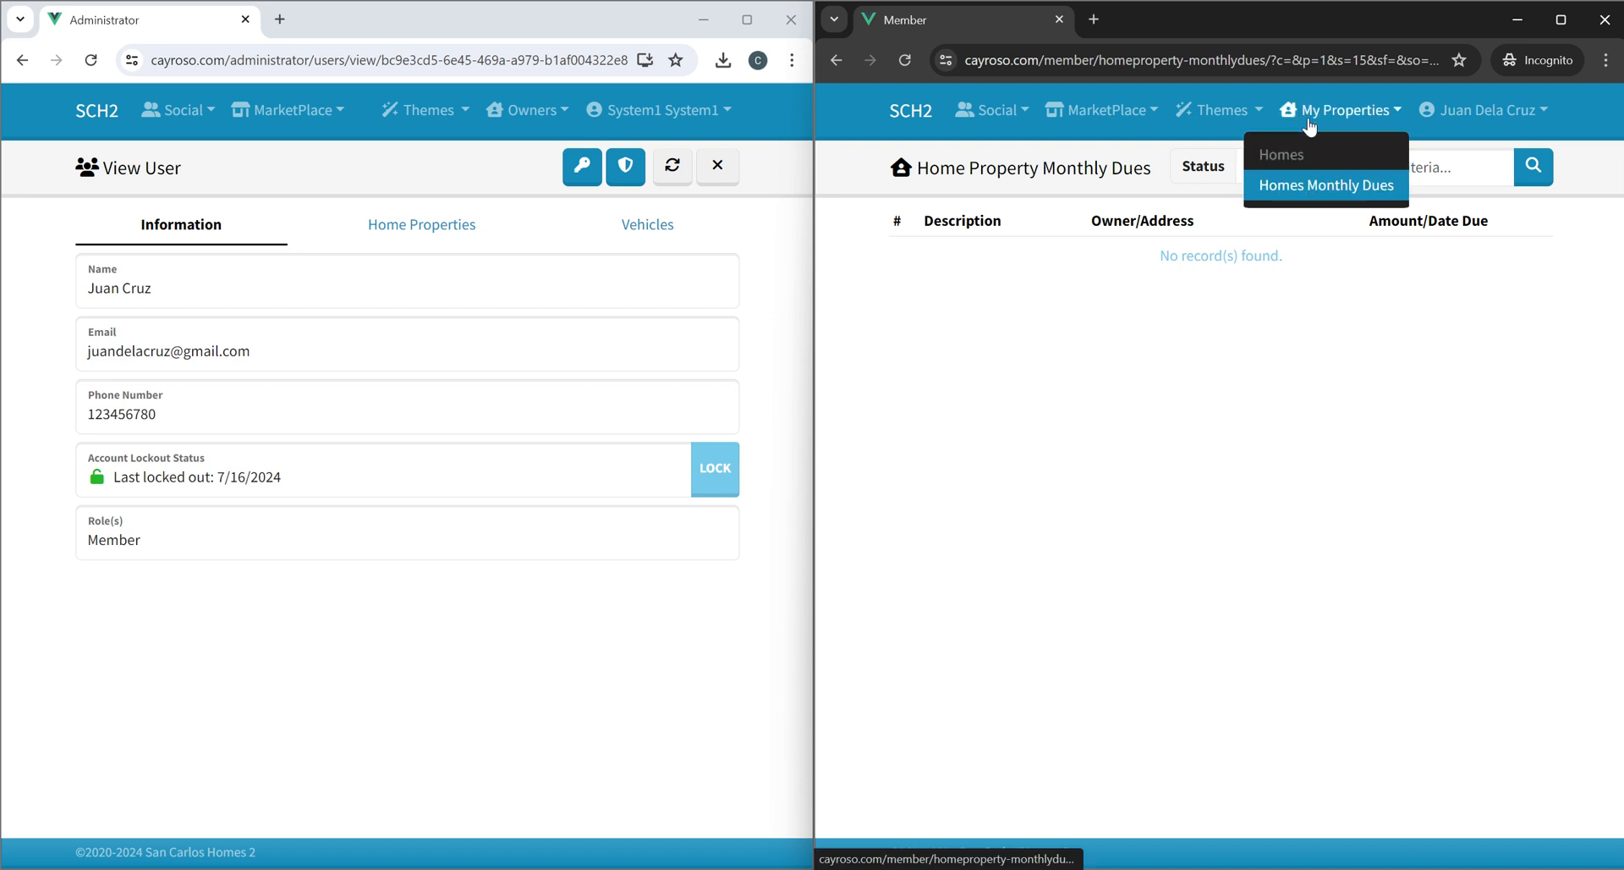
click(1277, 401)
Create a monthly due of 300 for 01/07/2024 to 31/07/2024, described as July Monthly Due.
click(418, 687)
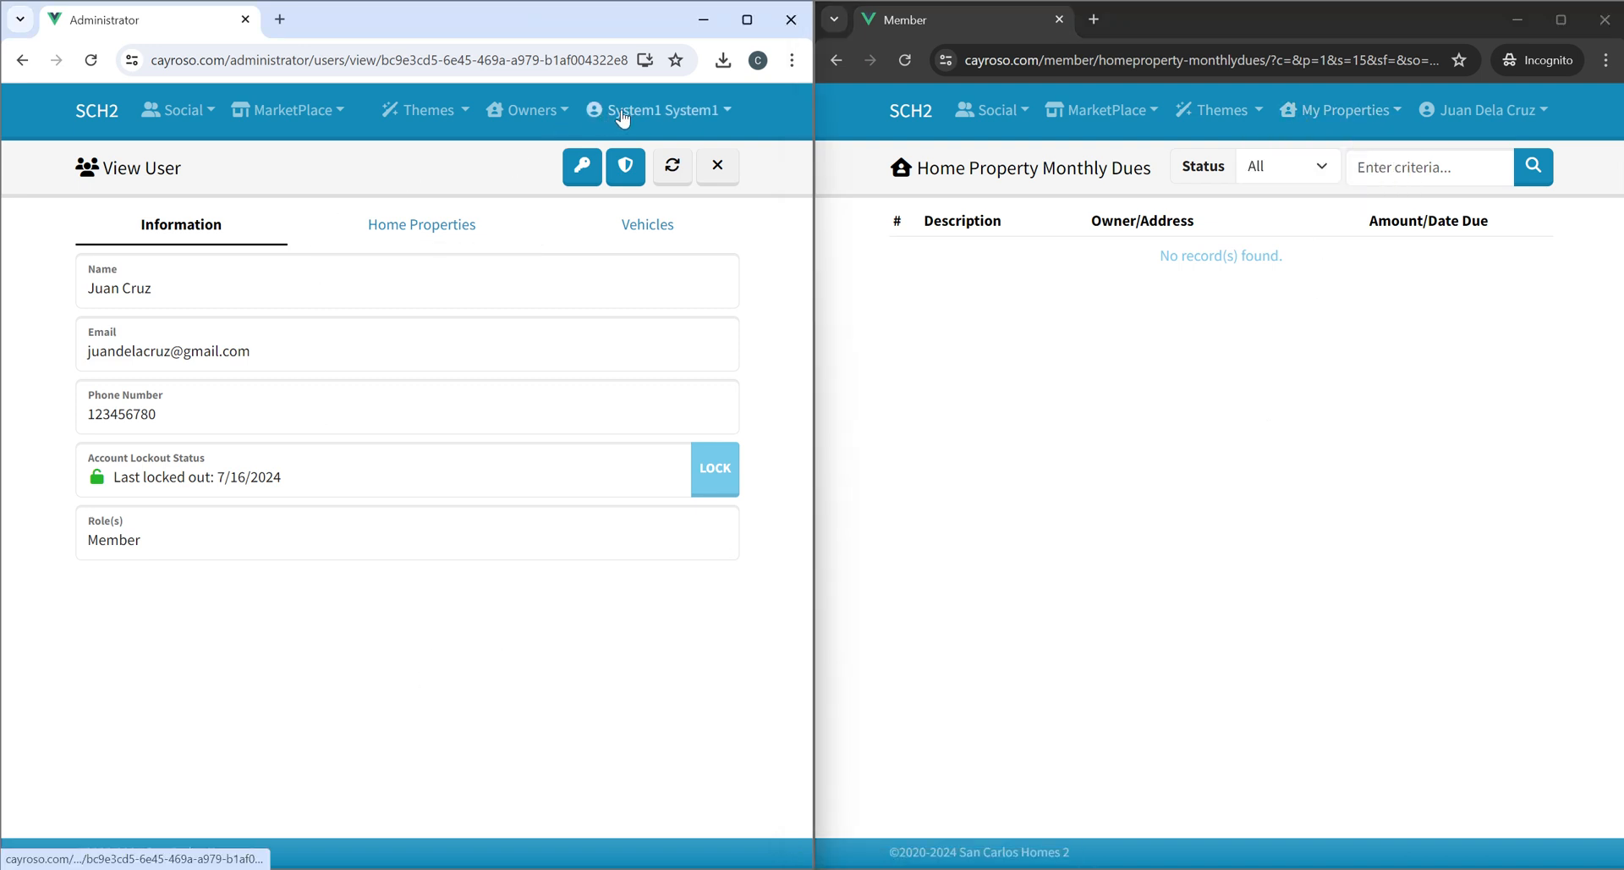
click(105, 118)
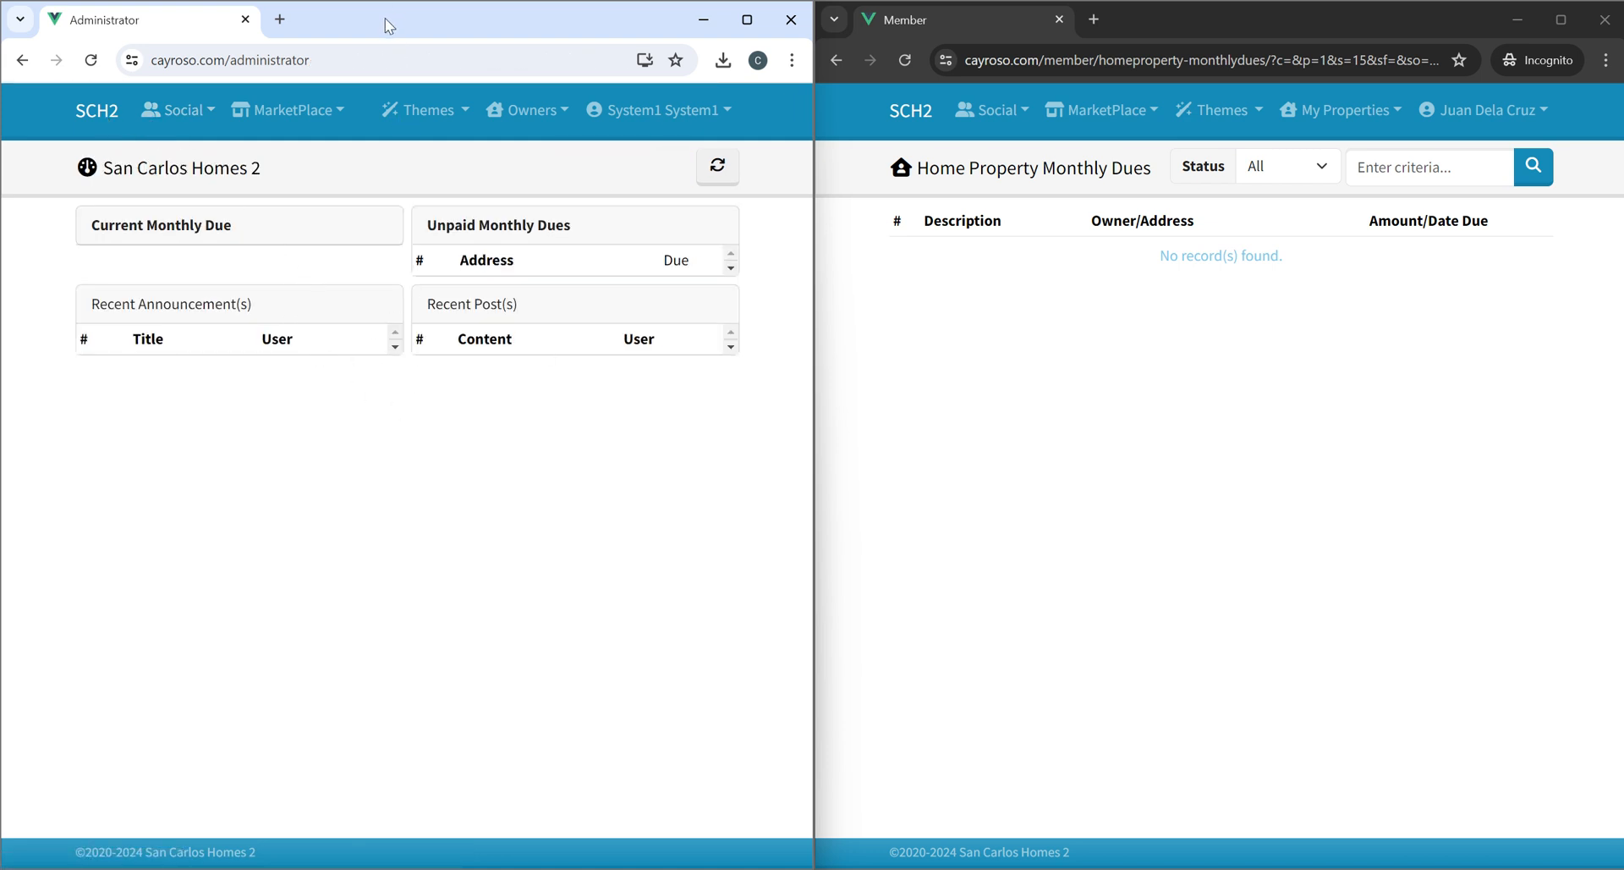
click(531, 114)
click(542, 215)
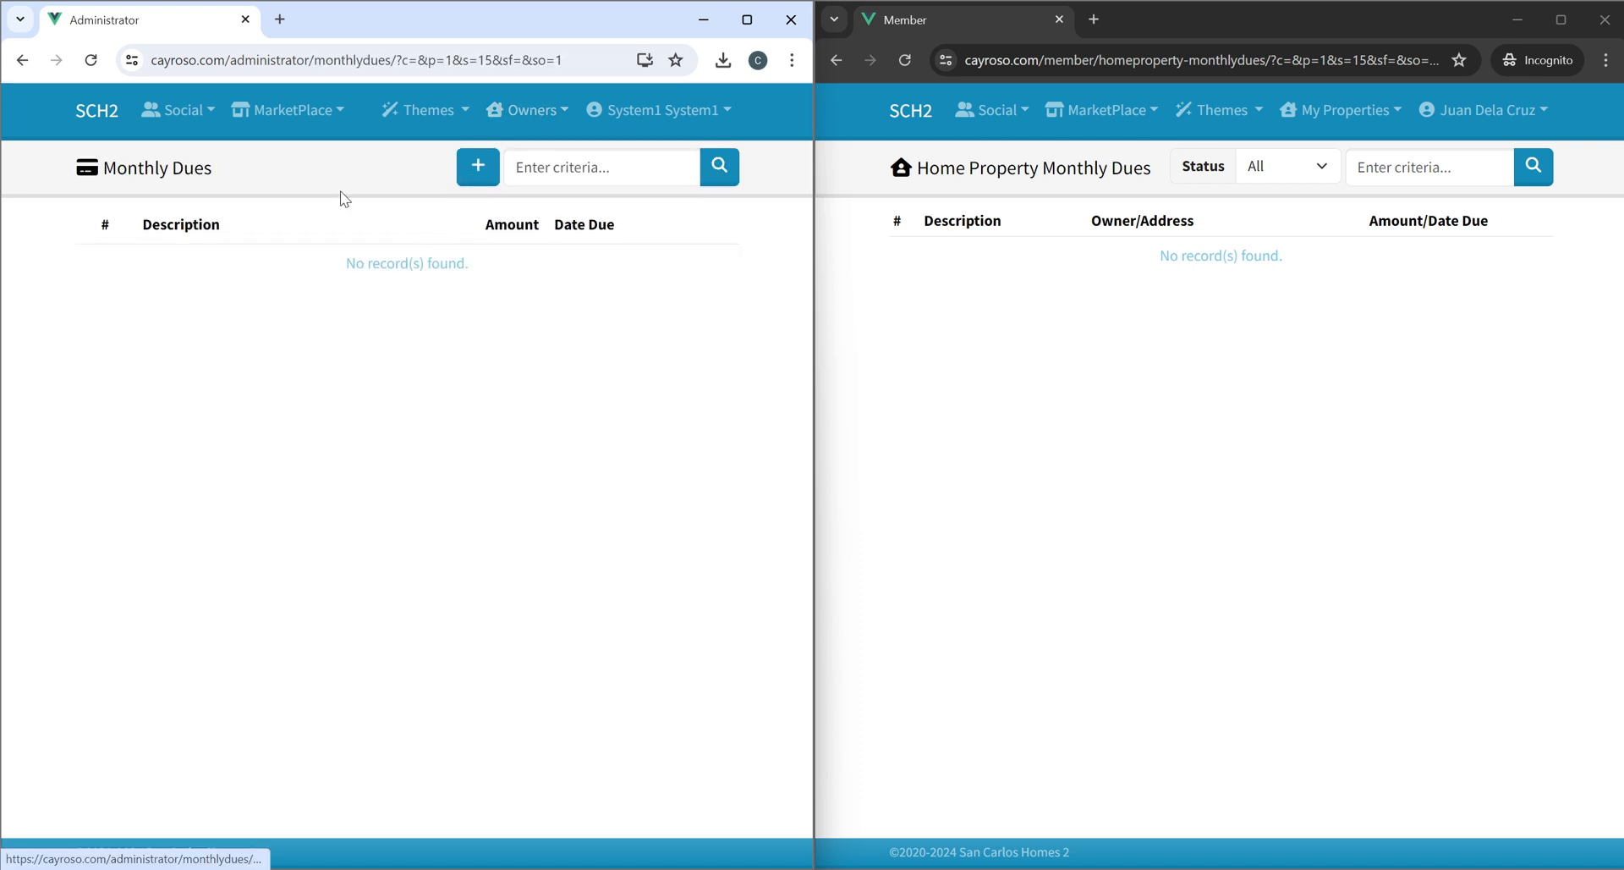
click(462, 174)
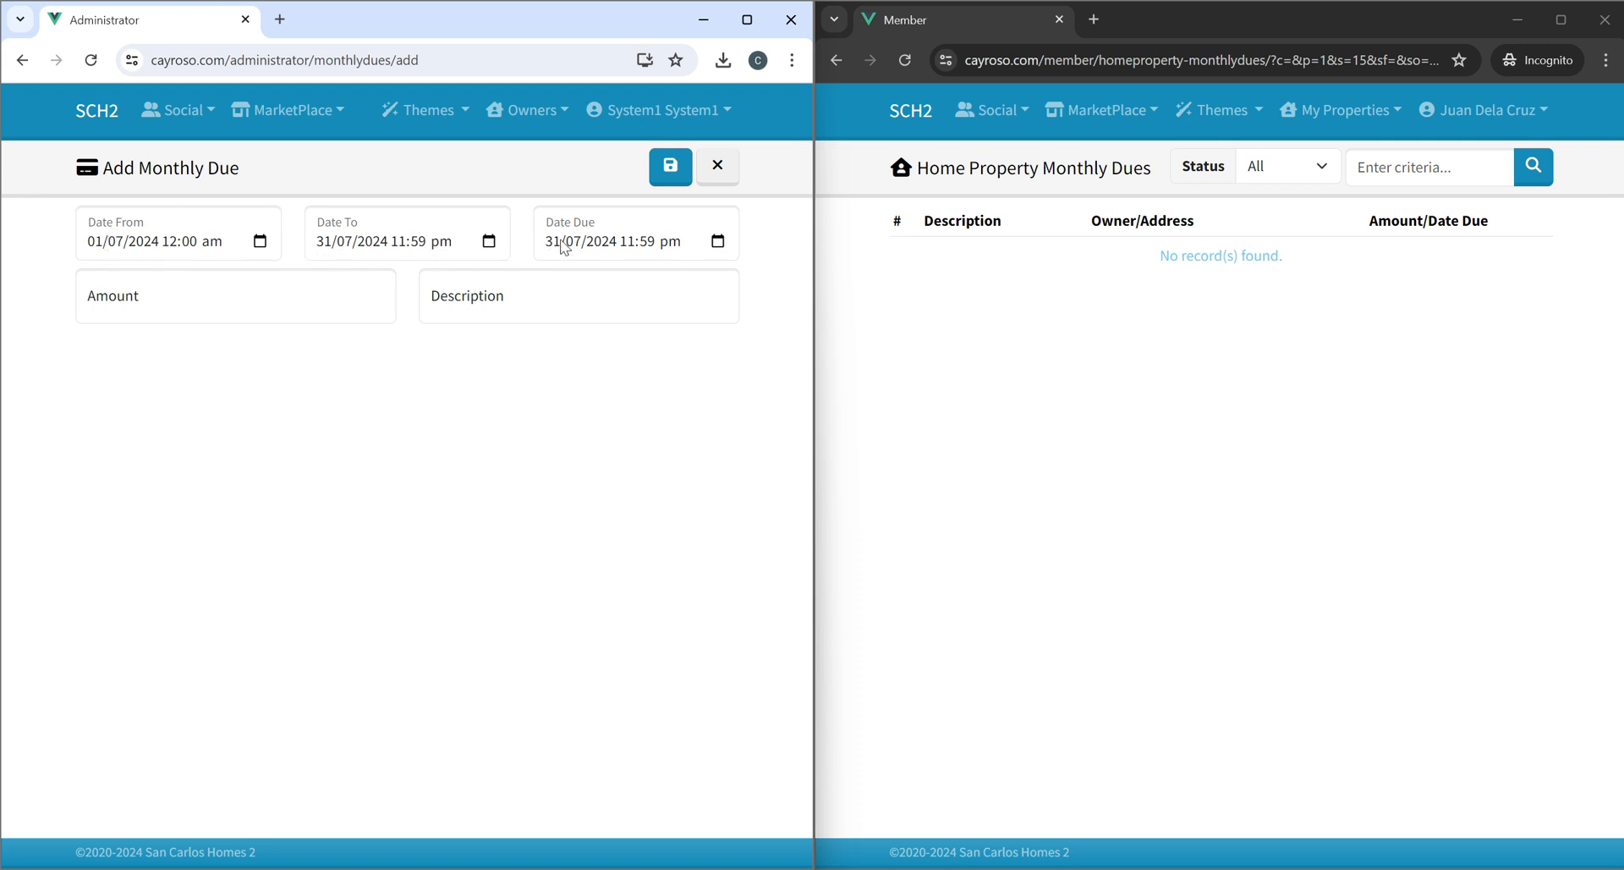
click(247, 312)
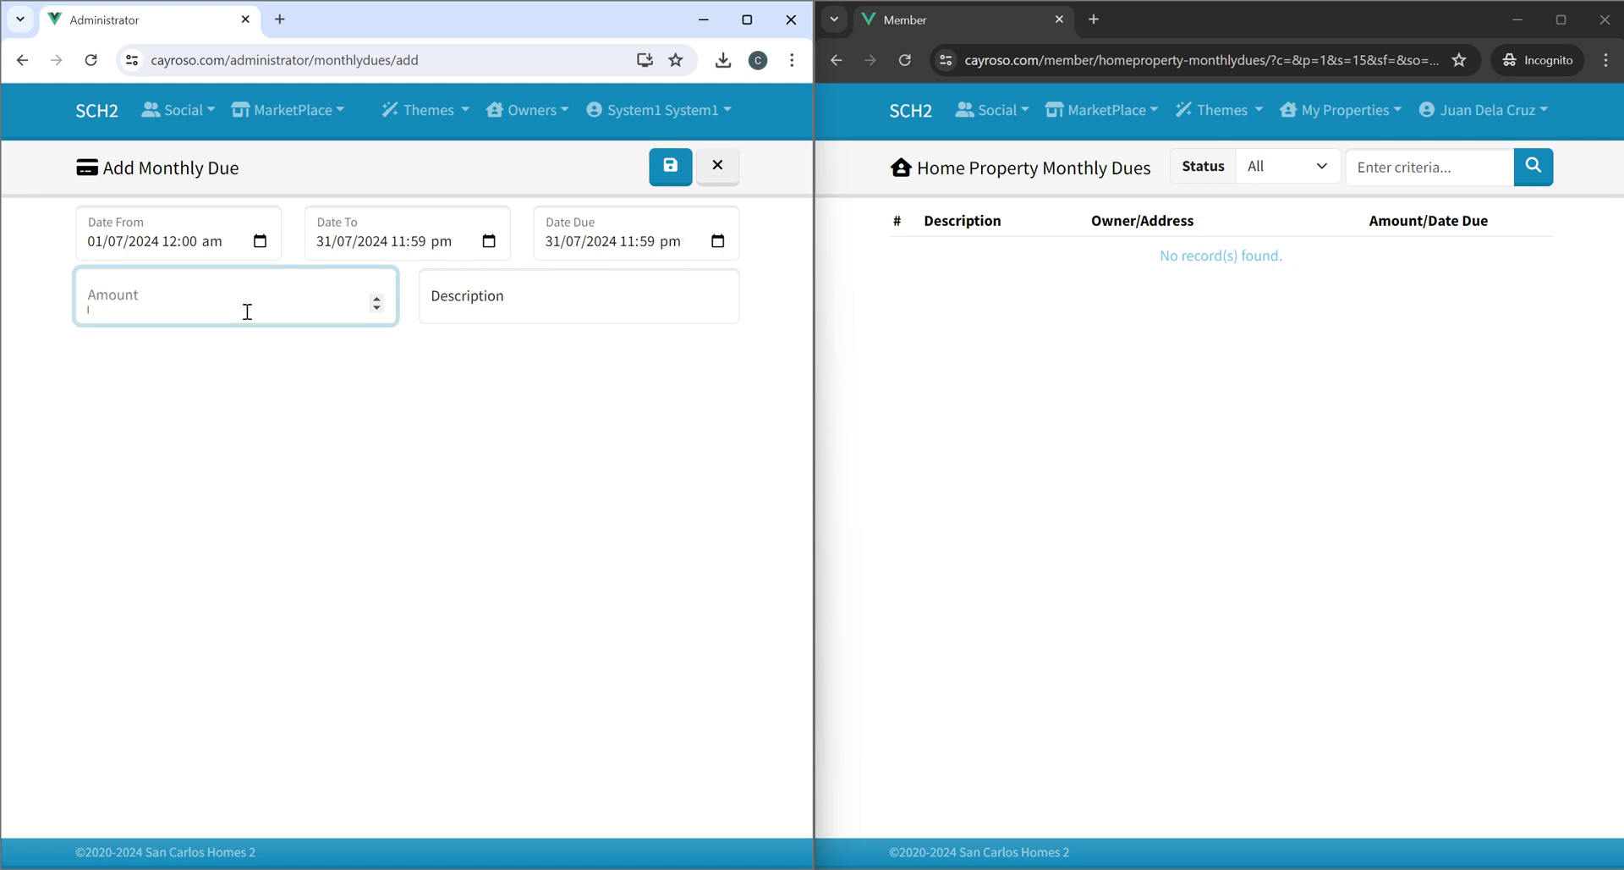
key(Tab)
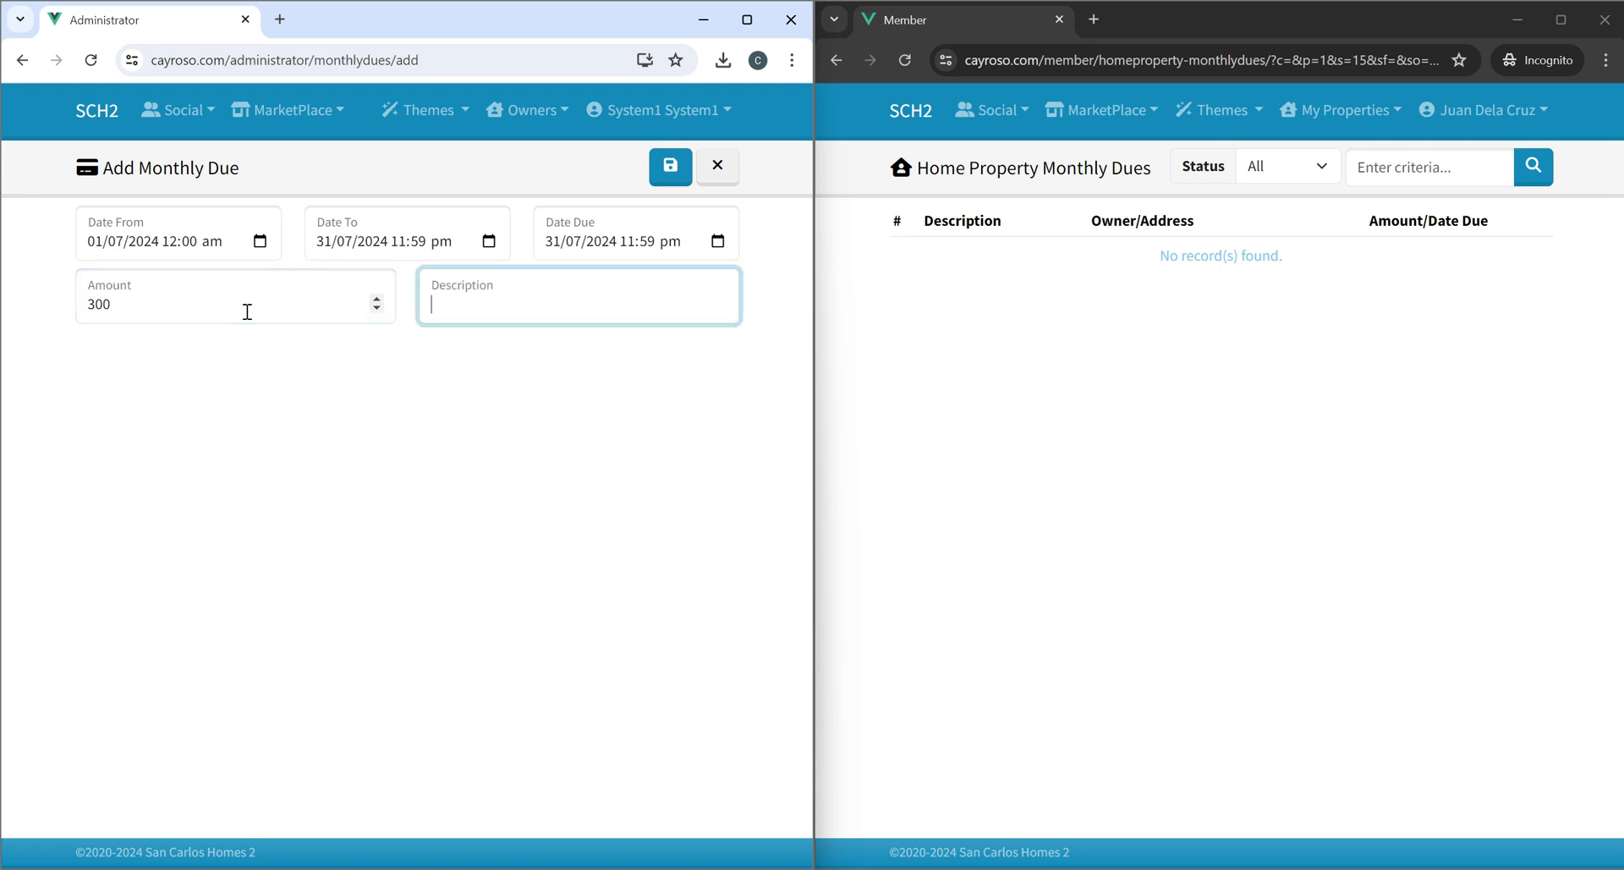
text(M)
key(BackSpace)
text(Ju)
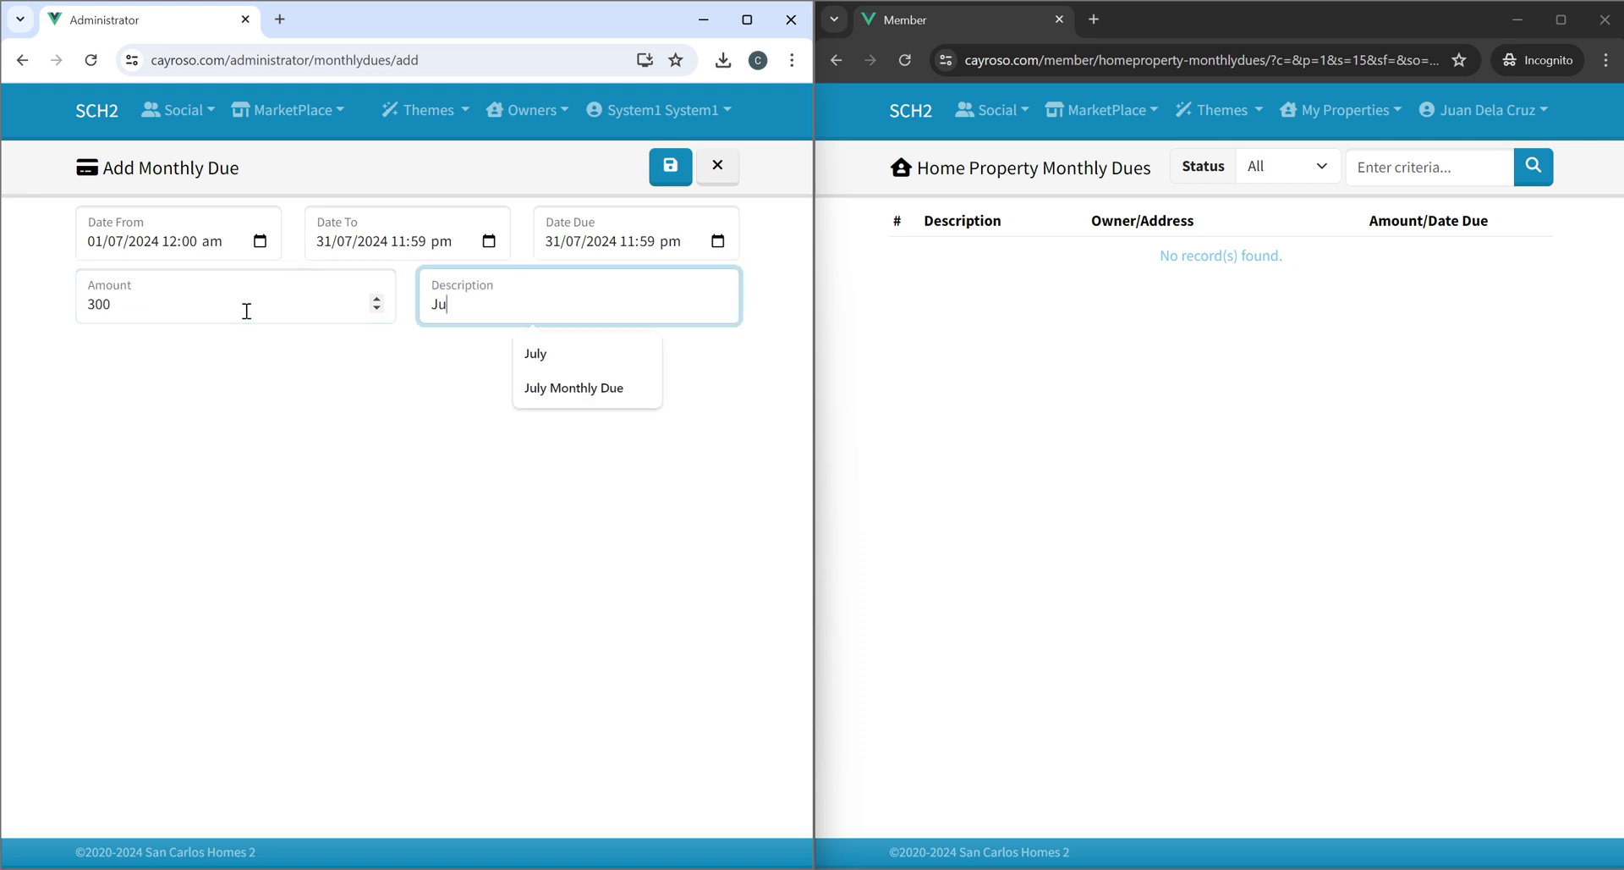
click(575, 389)
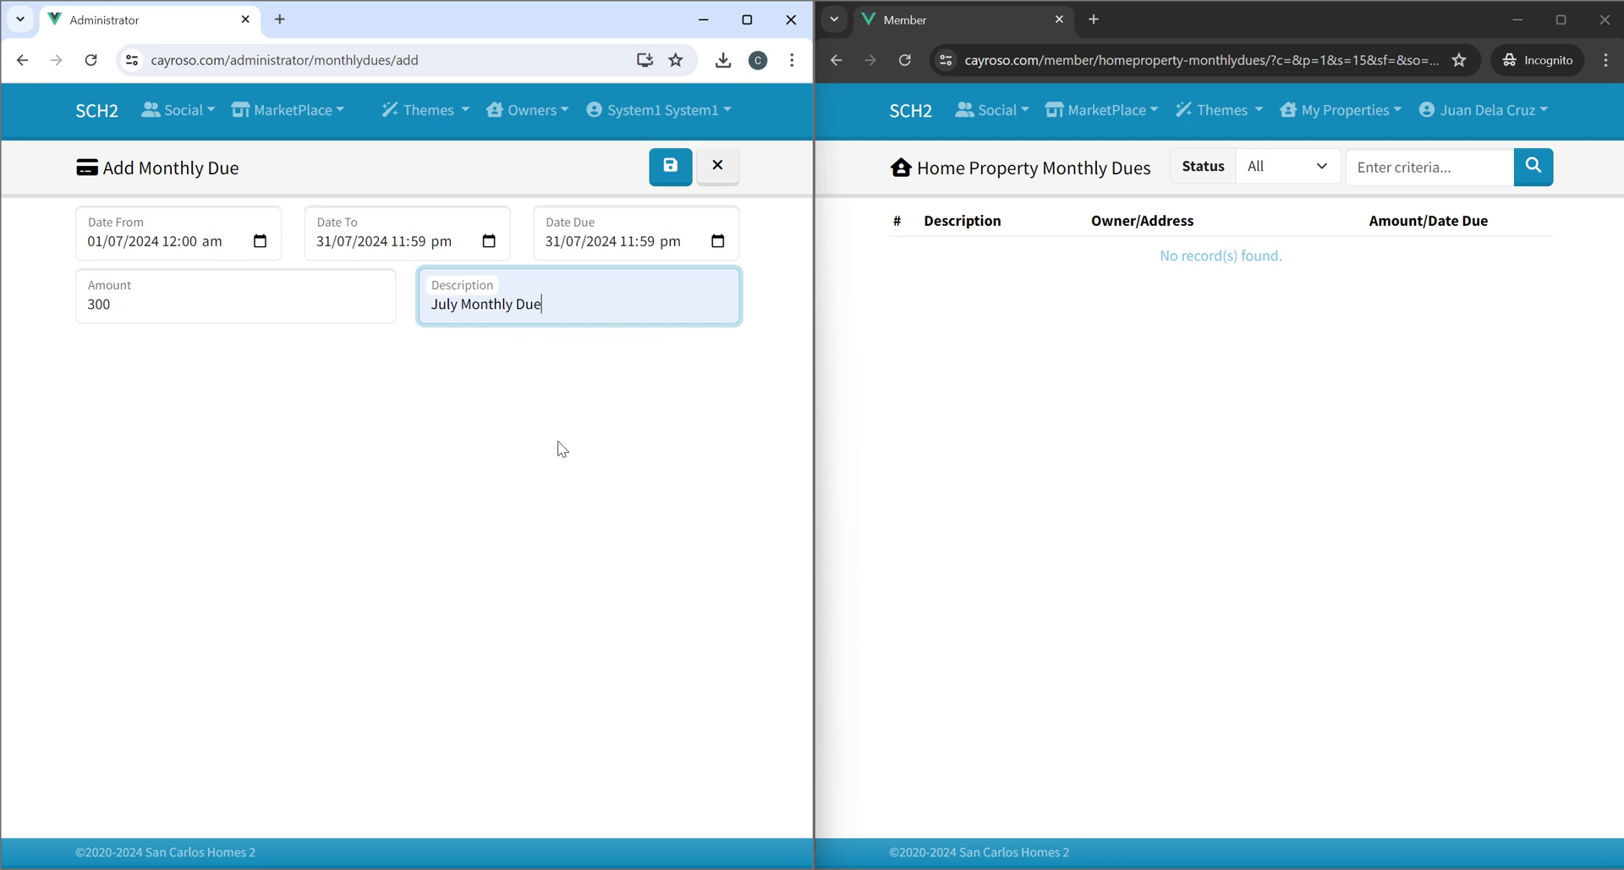
click(677, 174)
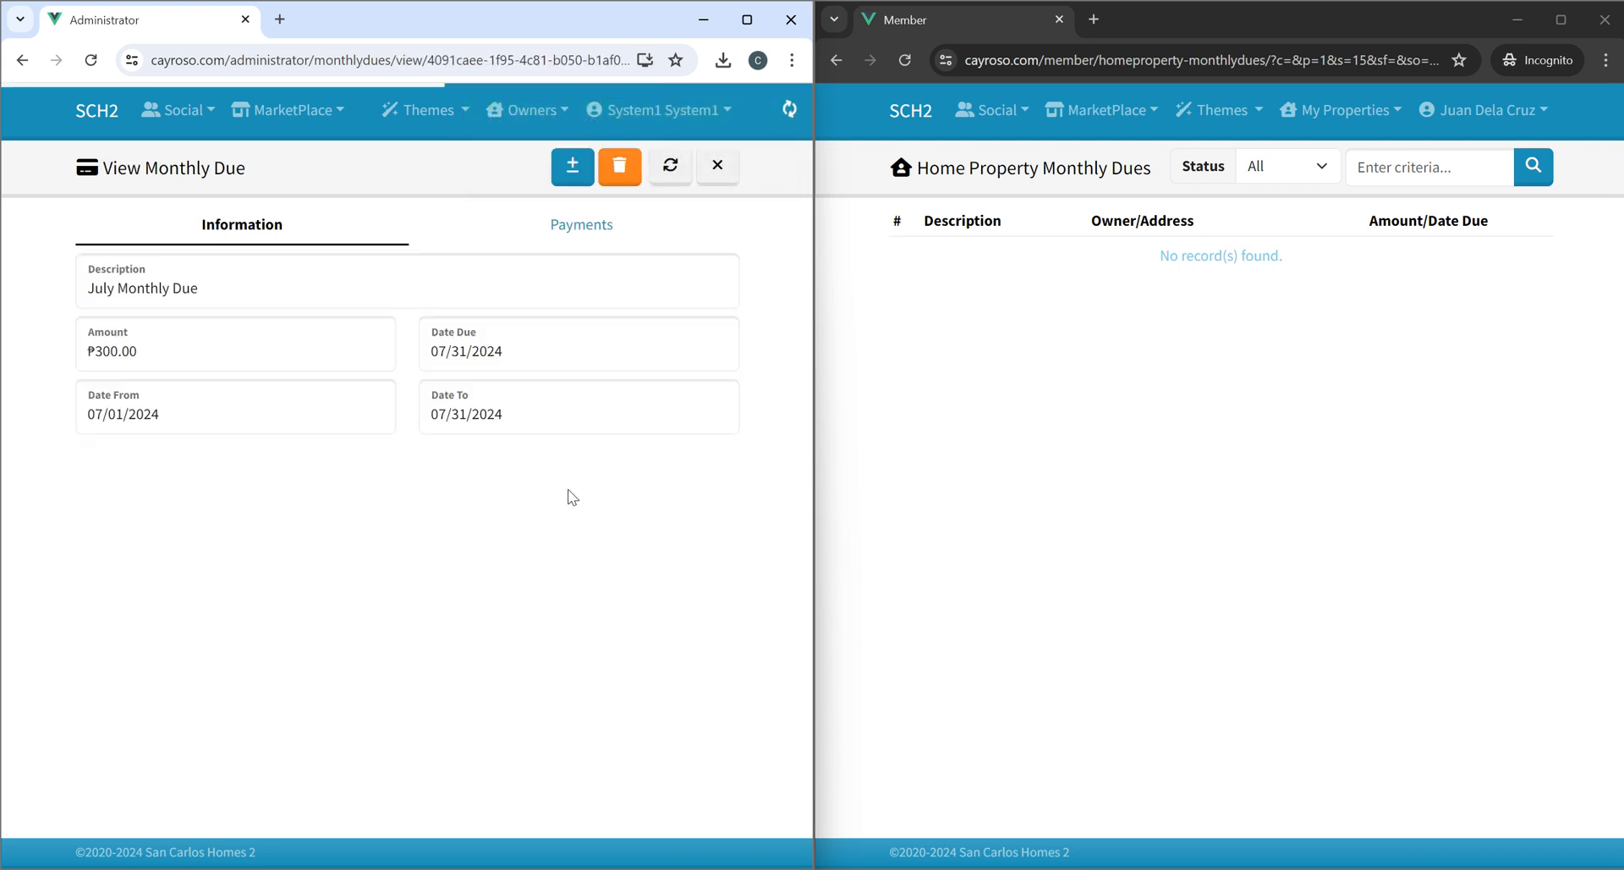
Check the new monthly due's Payments and Information tabs.
click(577, 241)
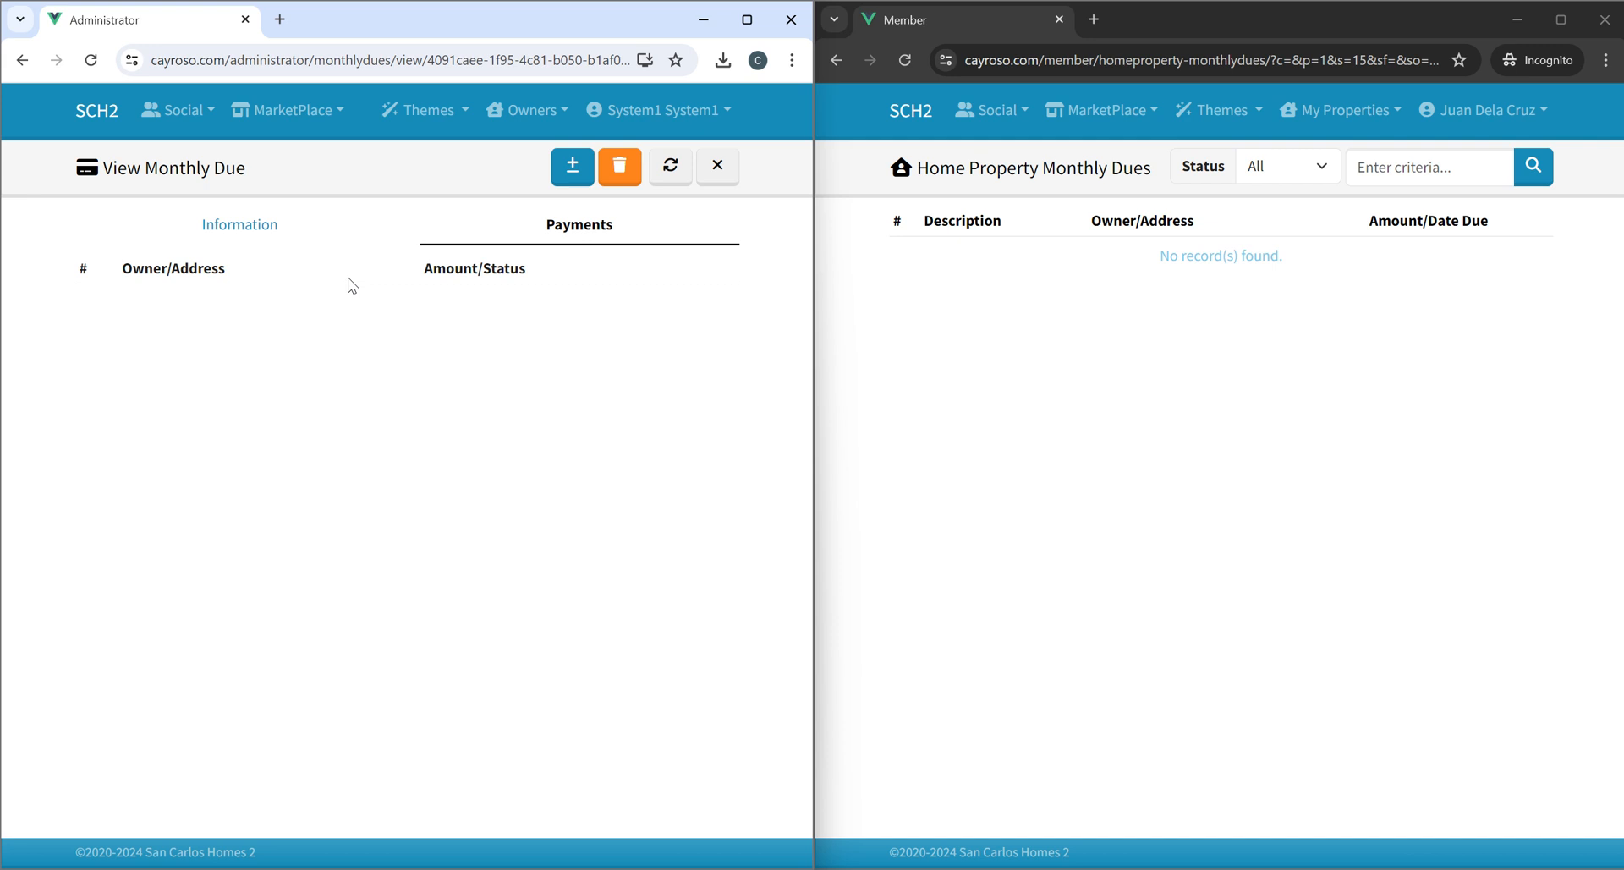
click(241, 225)
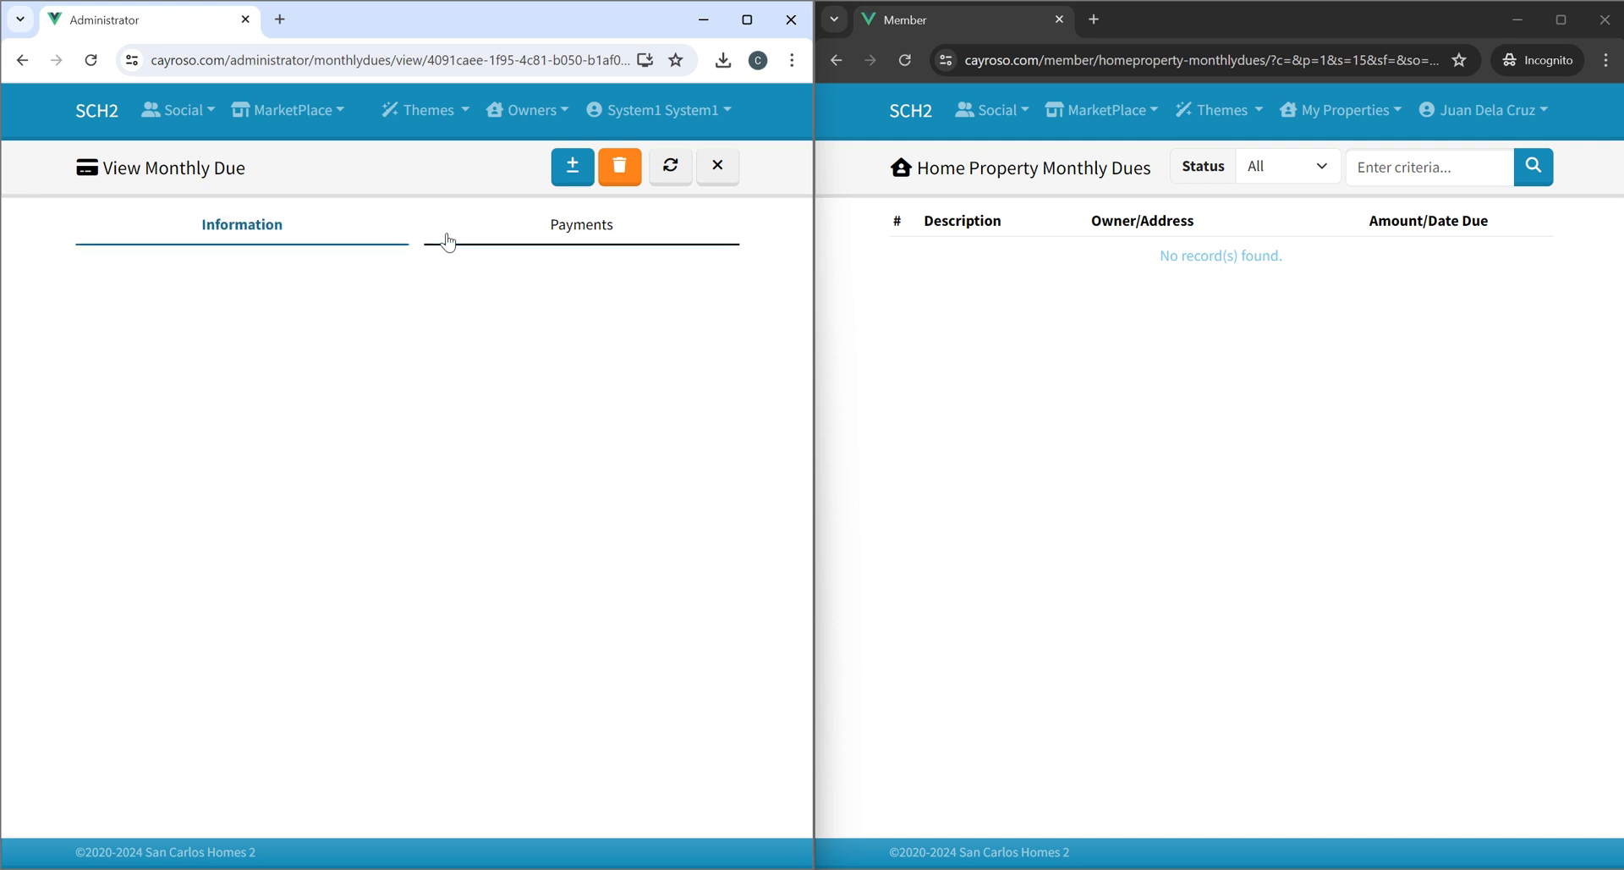
click(573, 238)
click(572, 169)
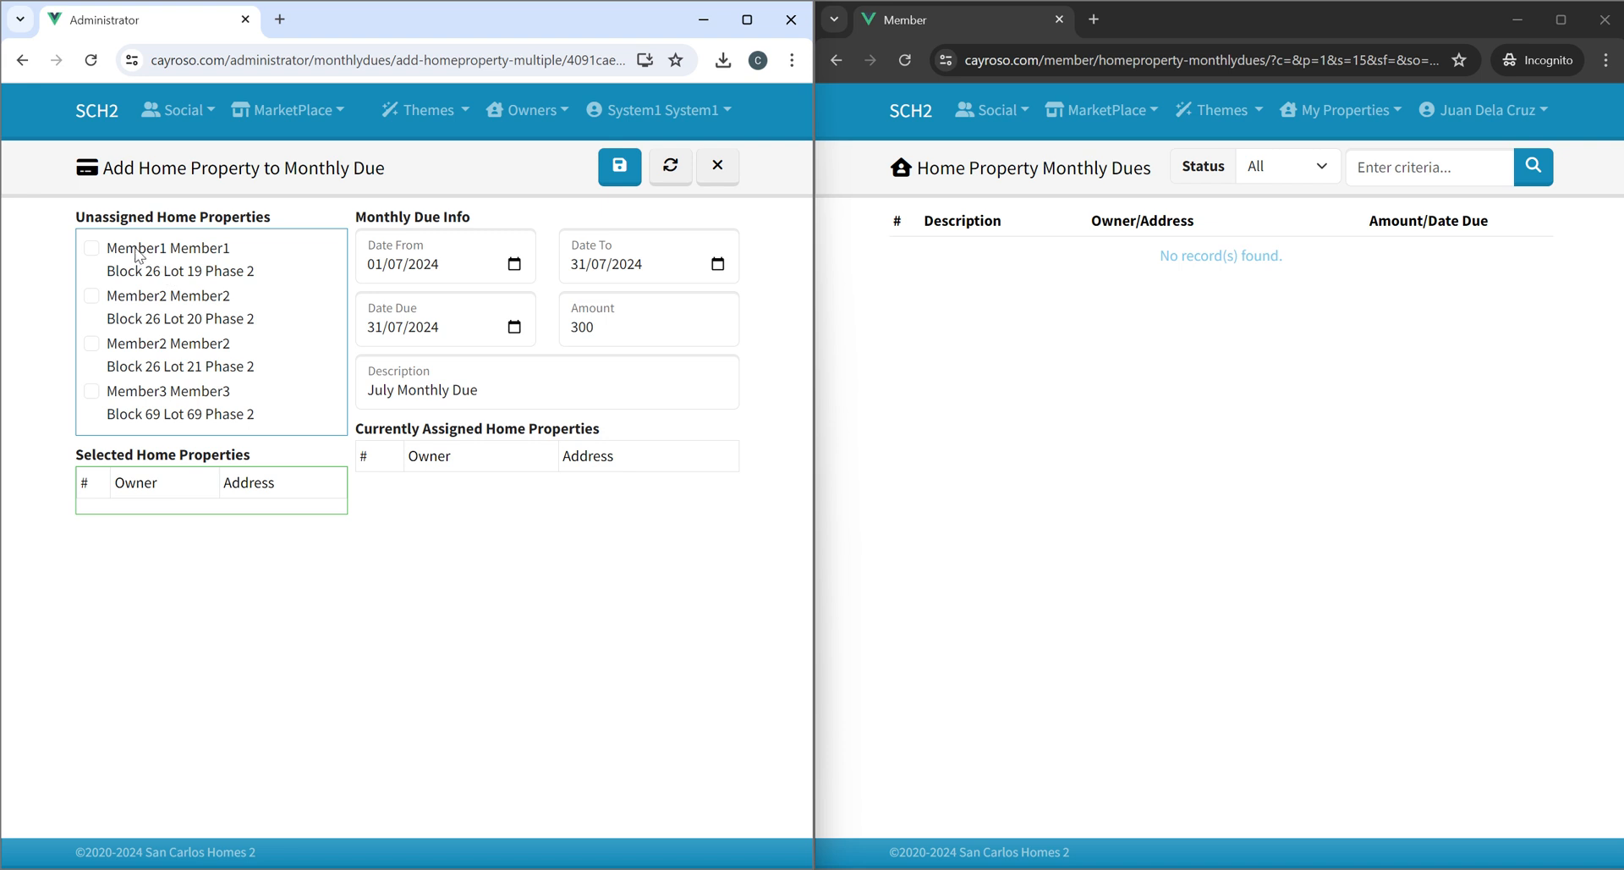
click(138, 259)
click(138, 292)
click(143, 347)
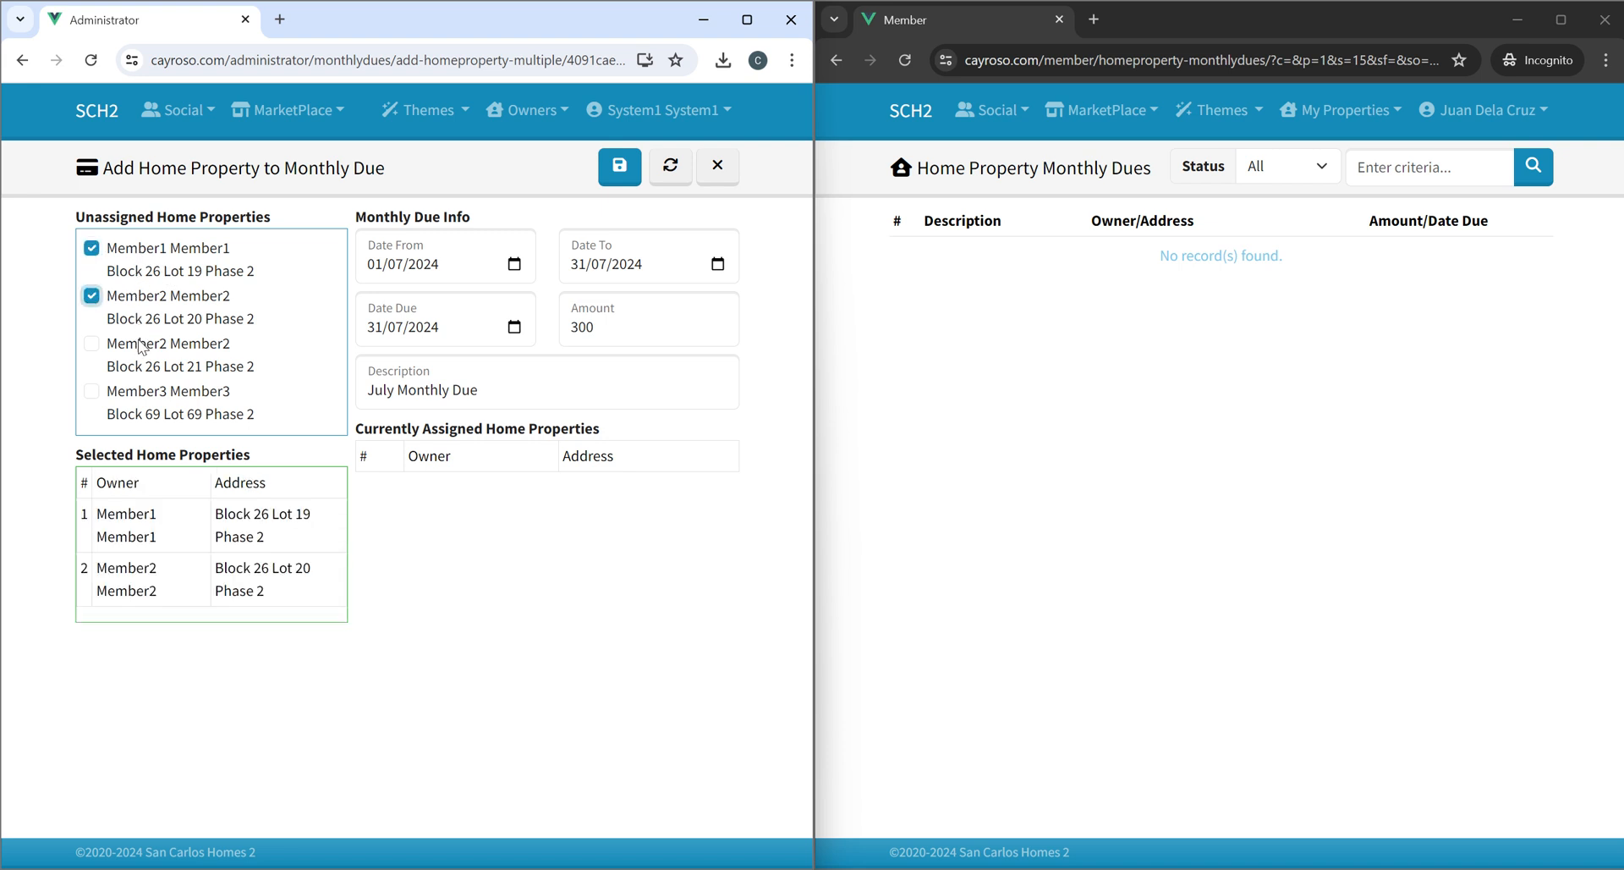
click(138, 392)
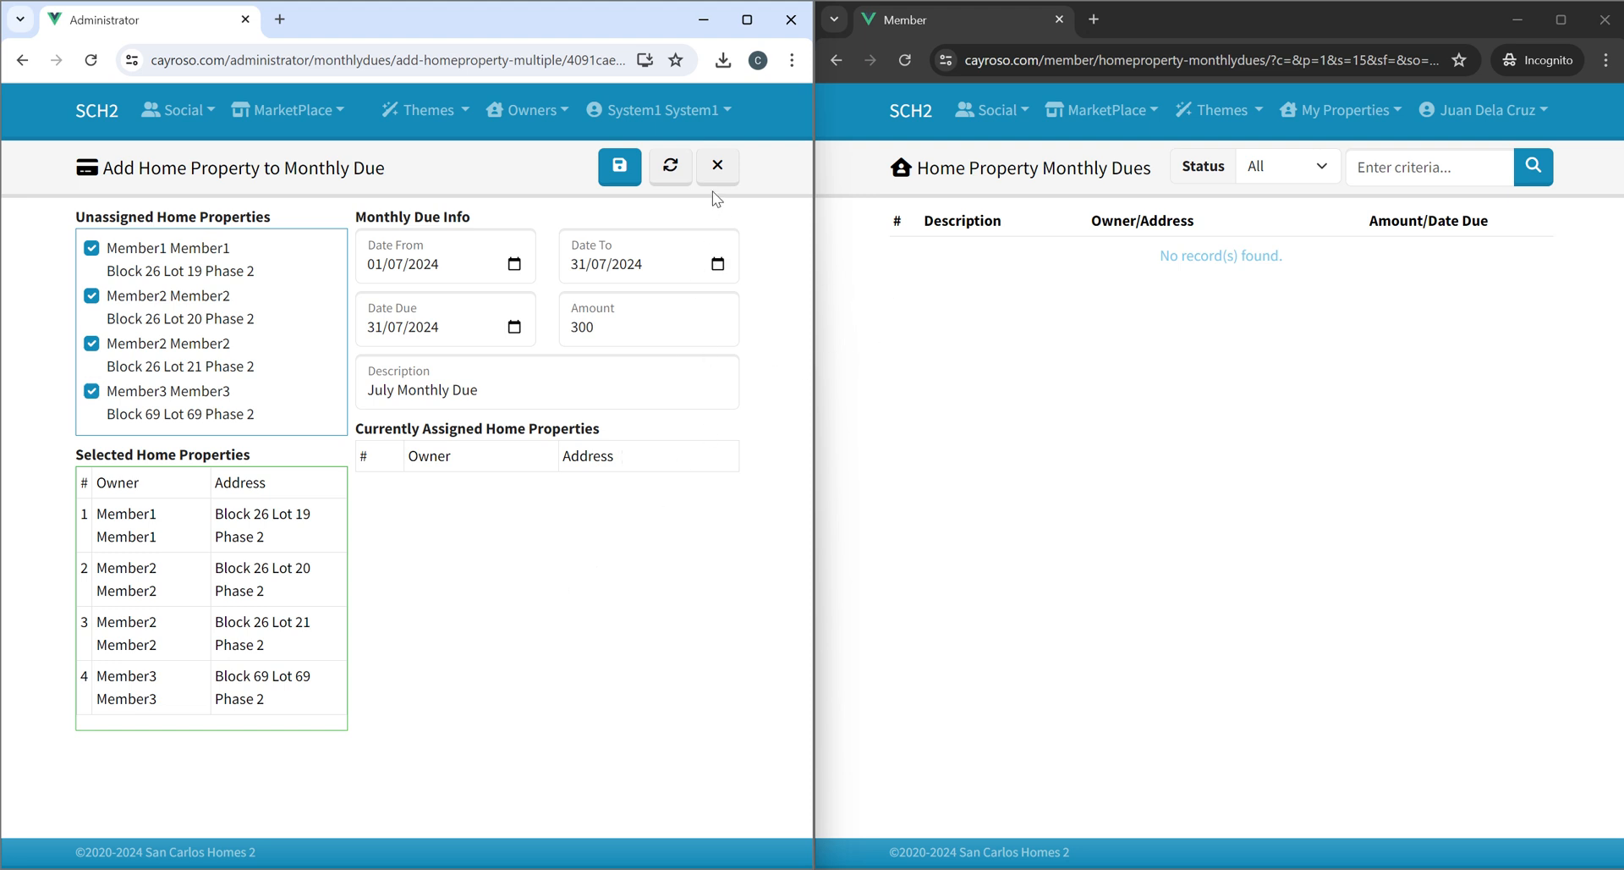
click(718, 165)
Reopen the member's Homes list in the incognito window.
click(1343, 109)
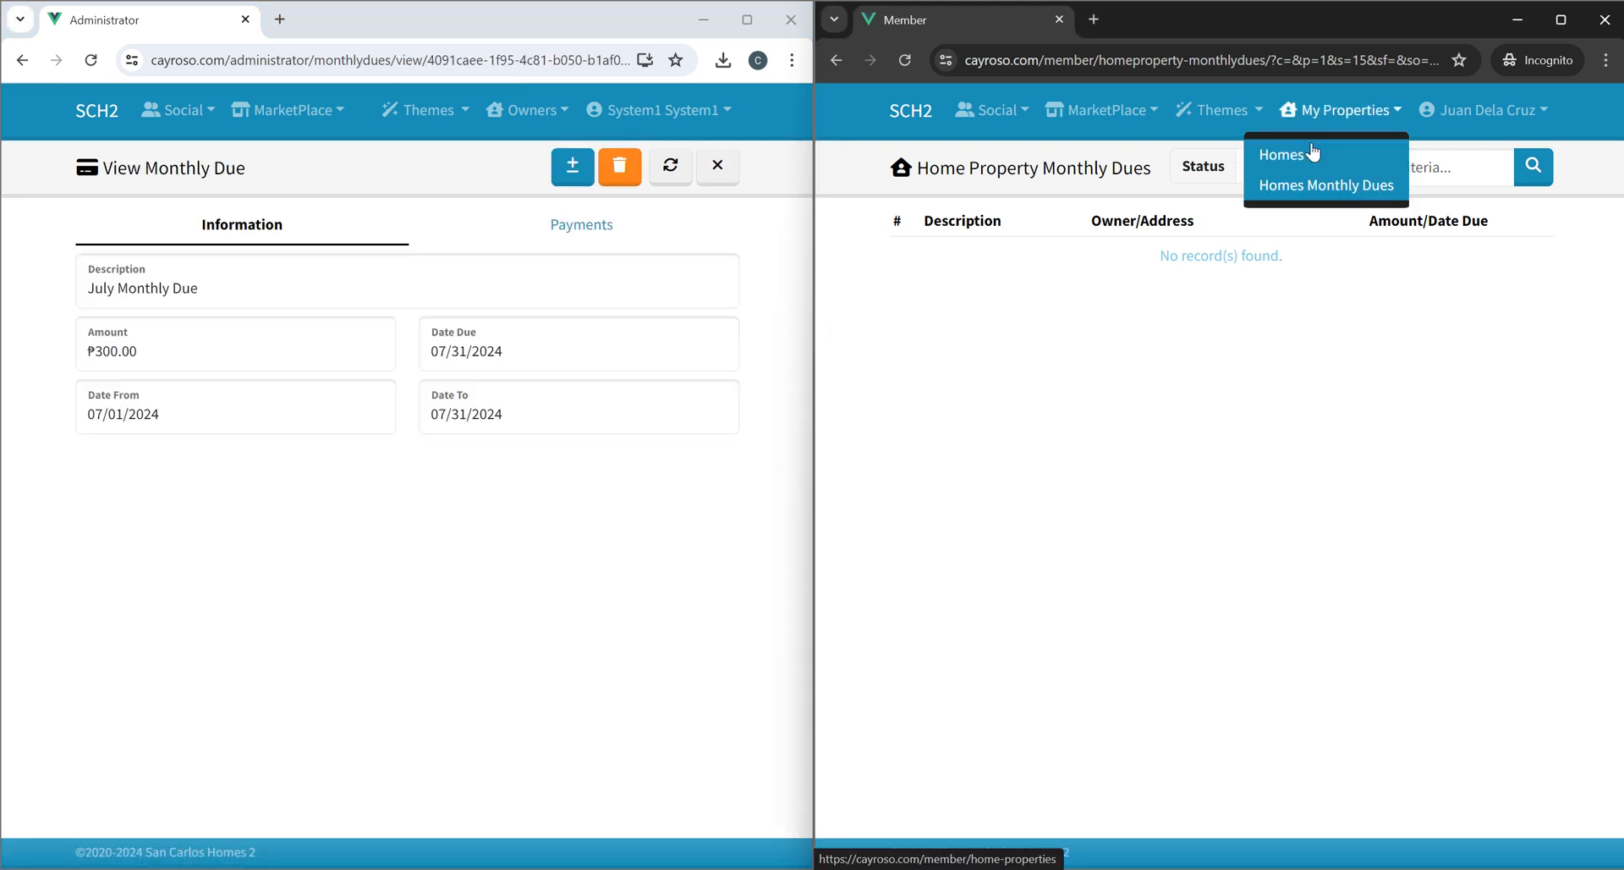
click(1312, 152)
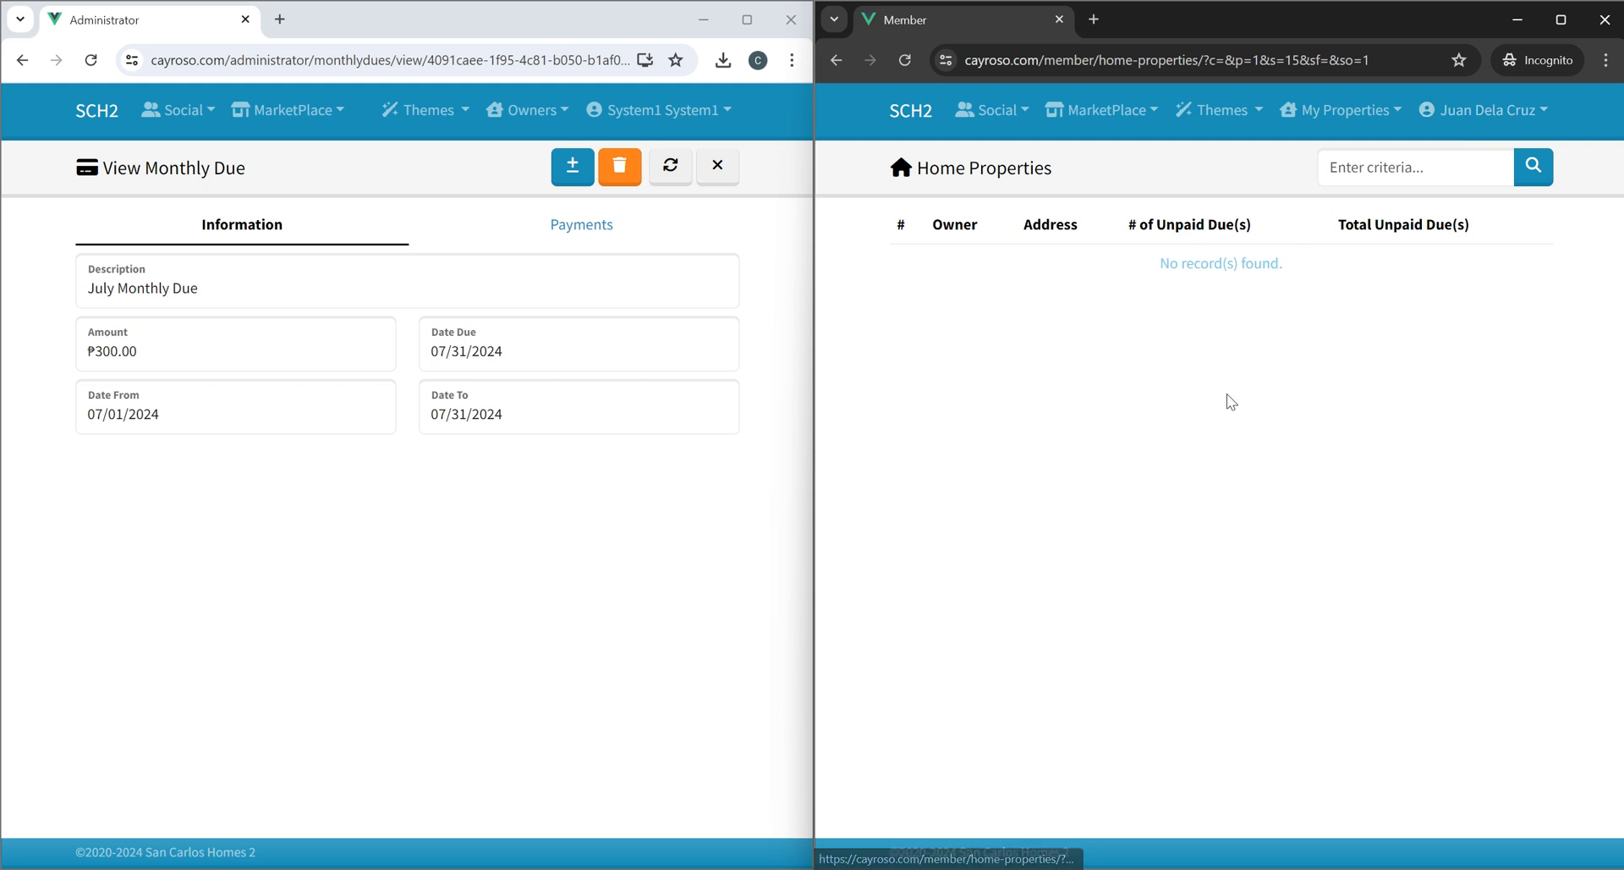
click(525, 114)
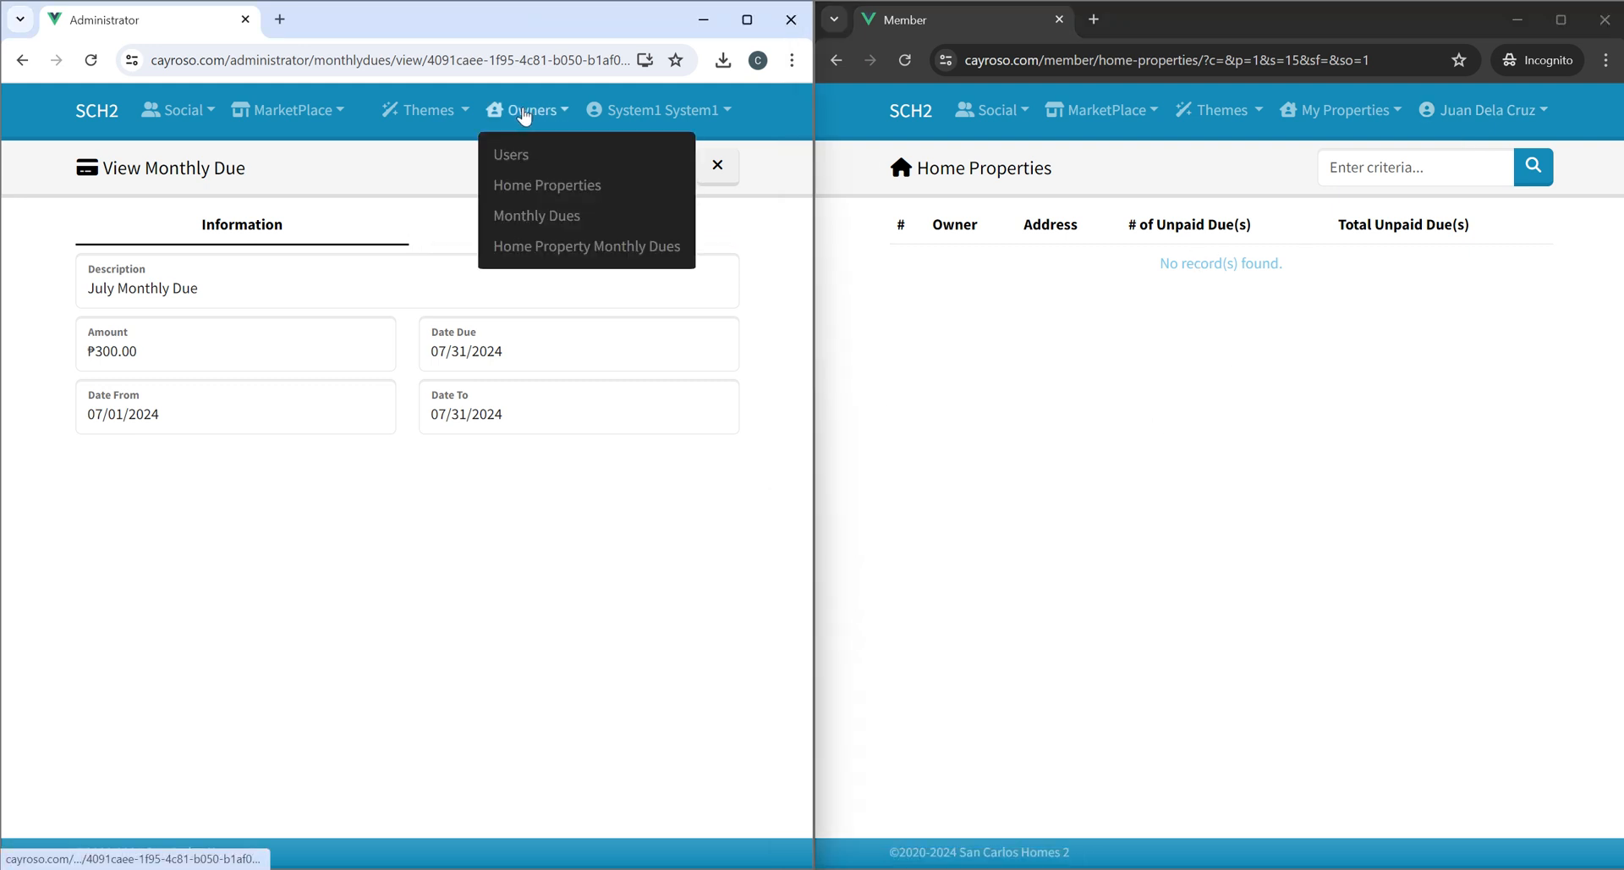
click(507, 155)
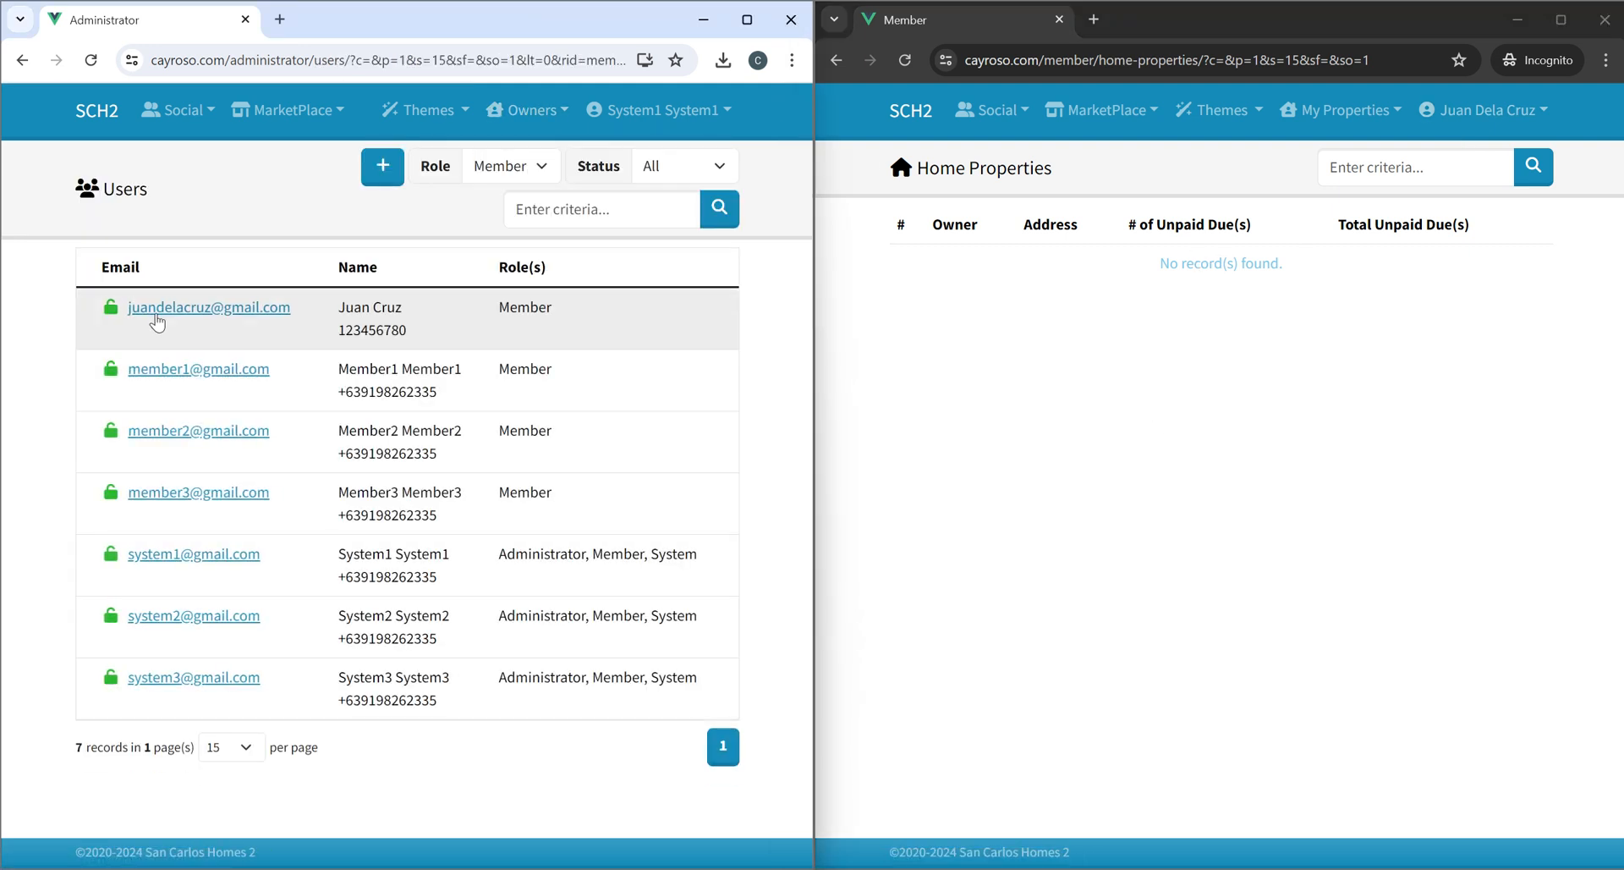
click(157, 314)
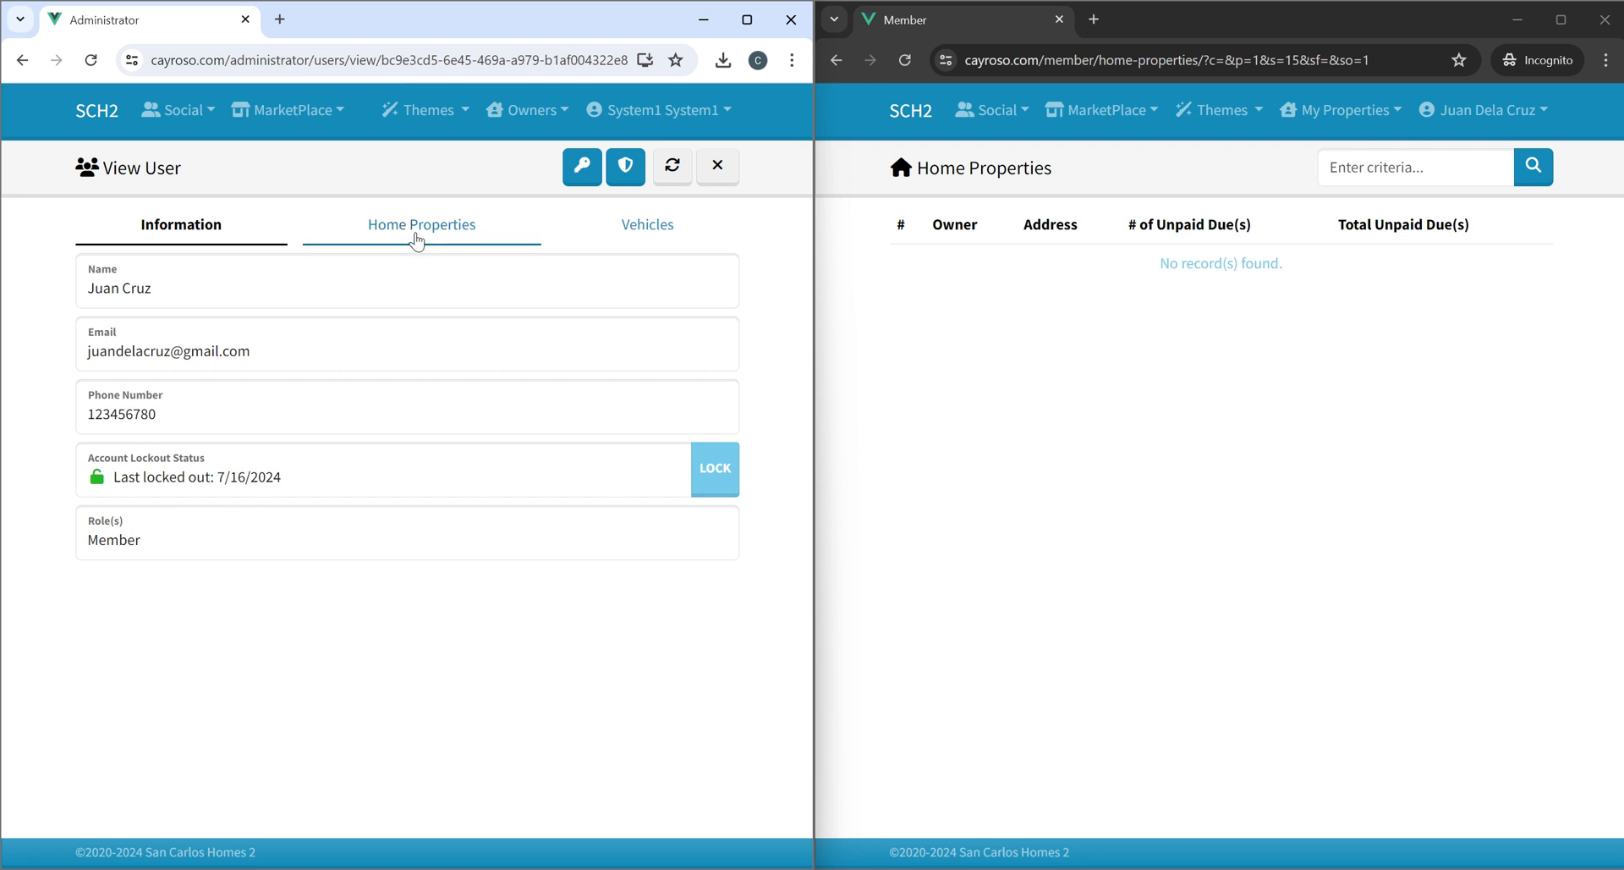
click(417, 241)
click(719, 275)
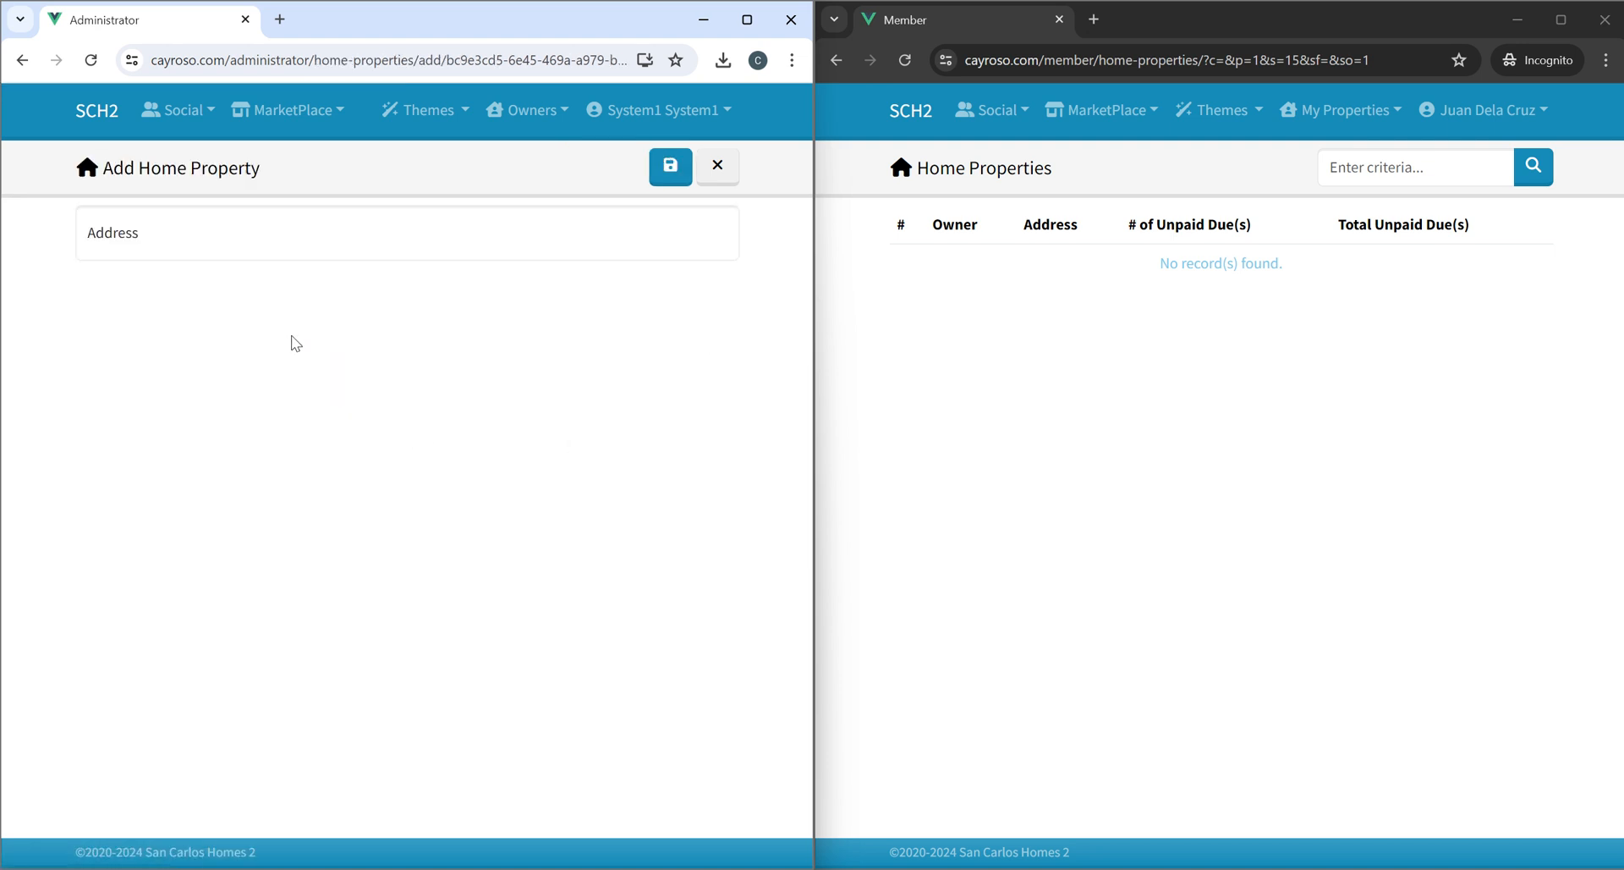
click(213, 241)
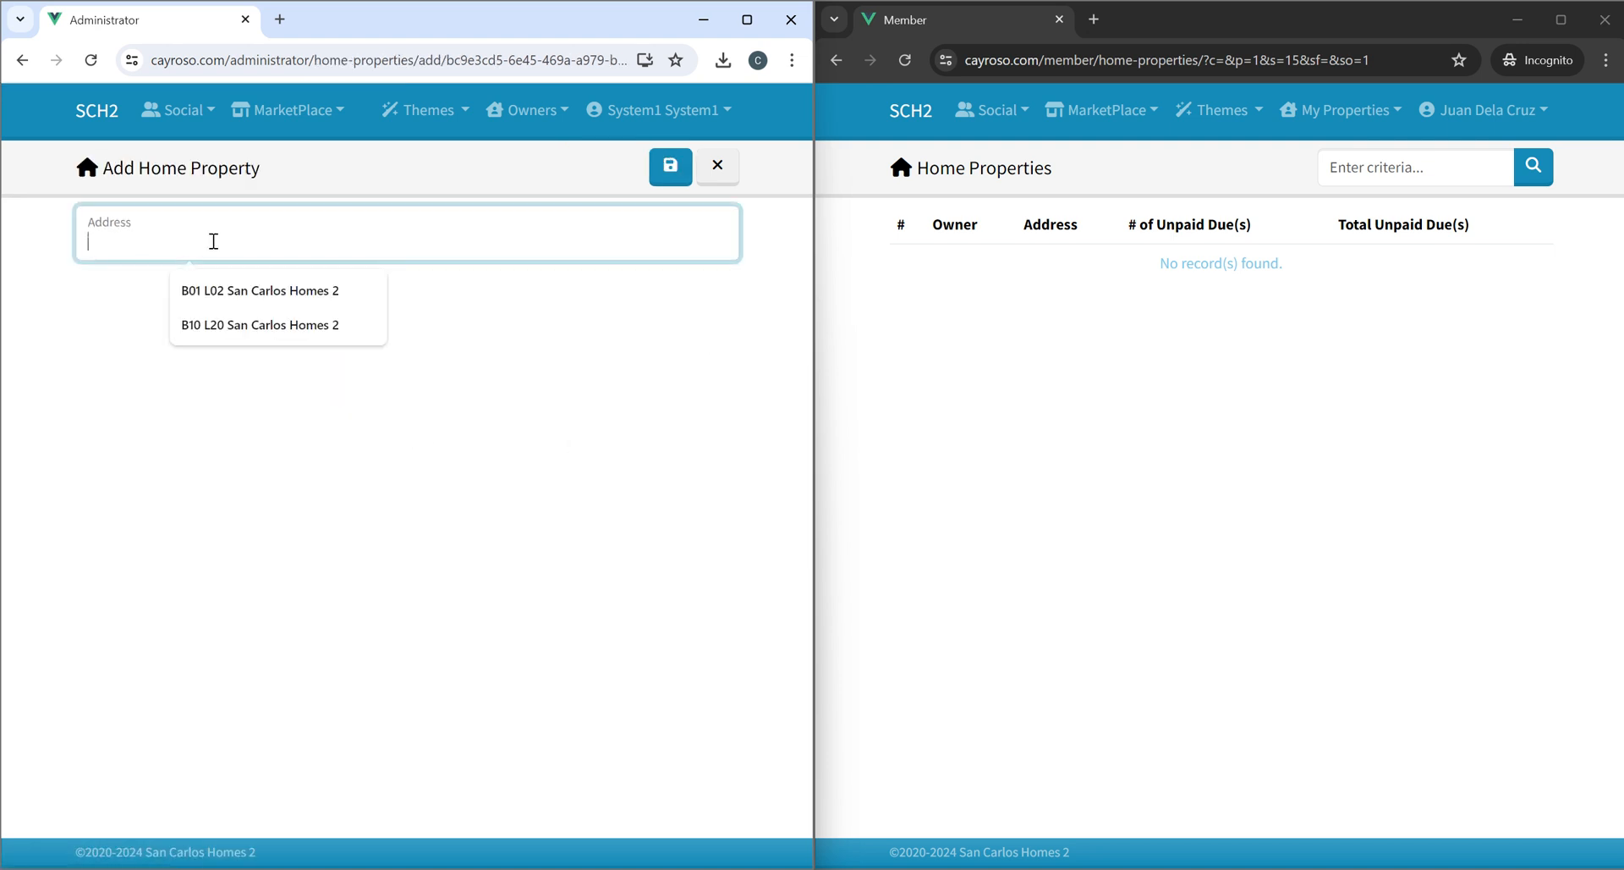
click(245, 288)
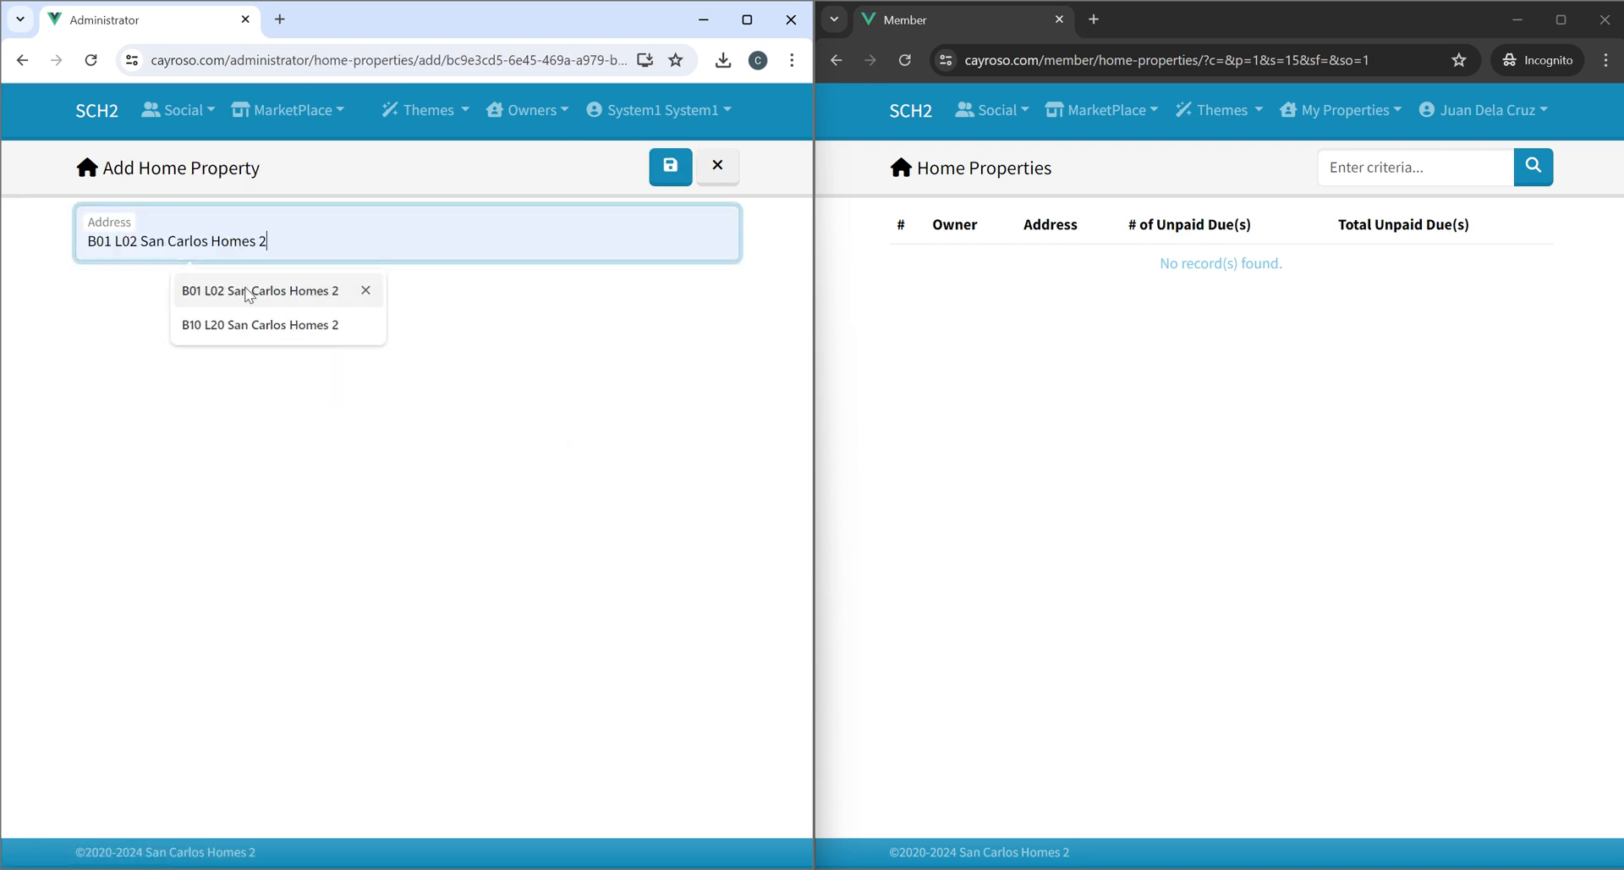
click(660, 182)
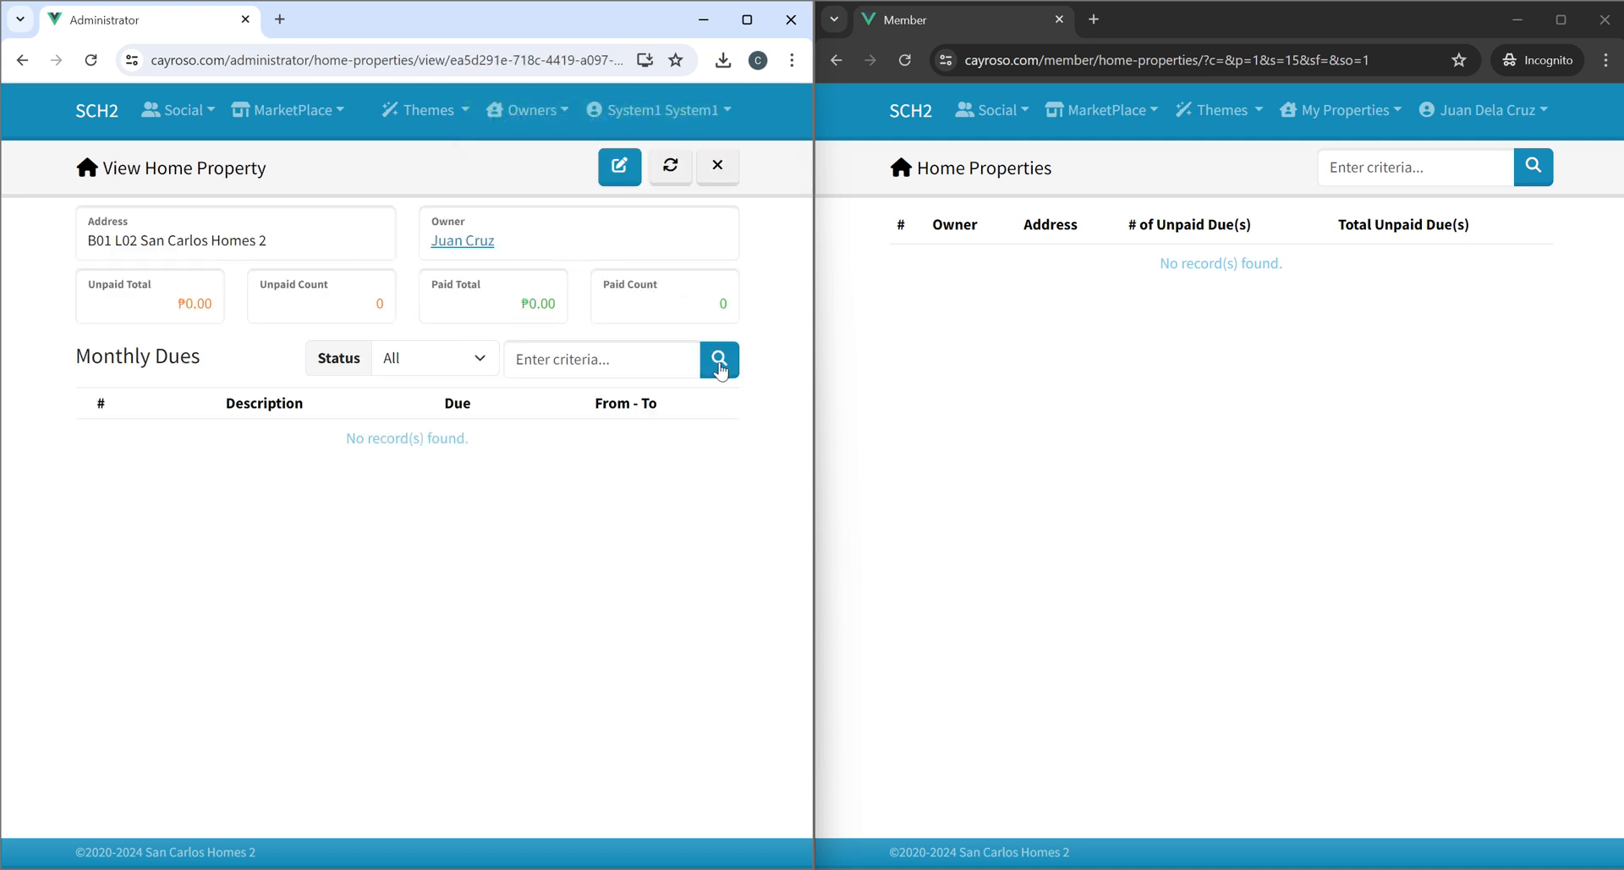
click(717, 165)
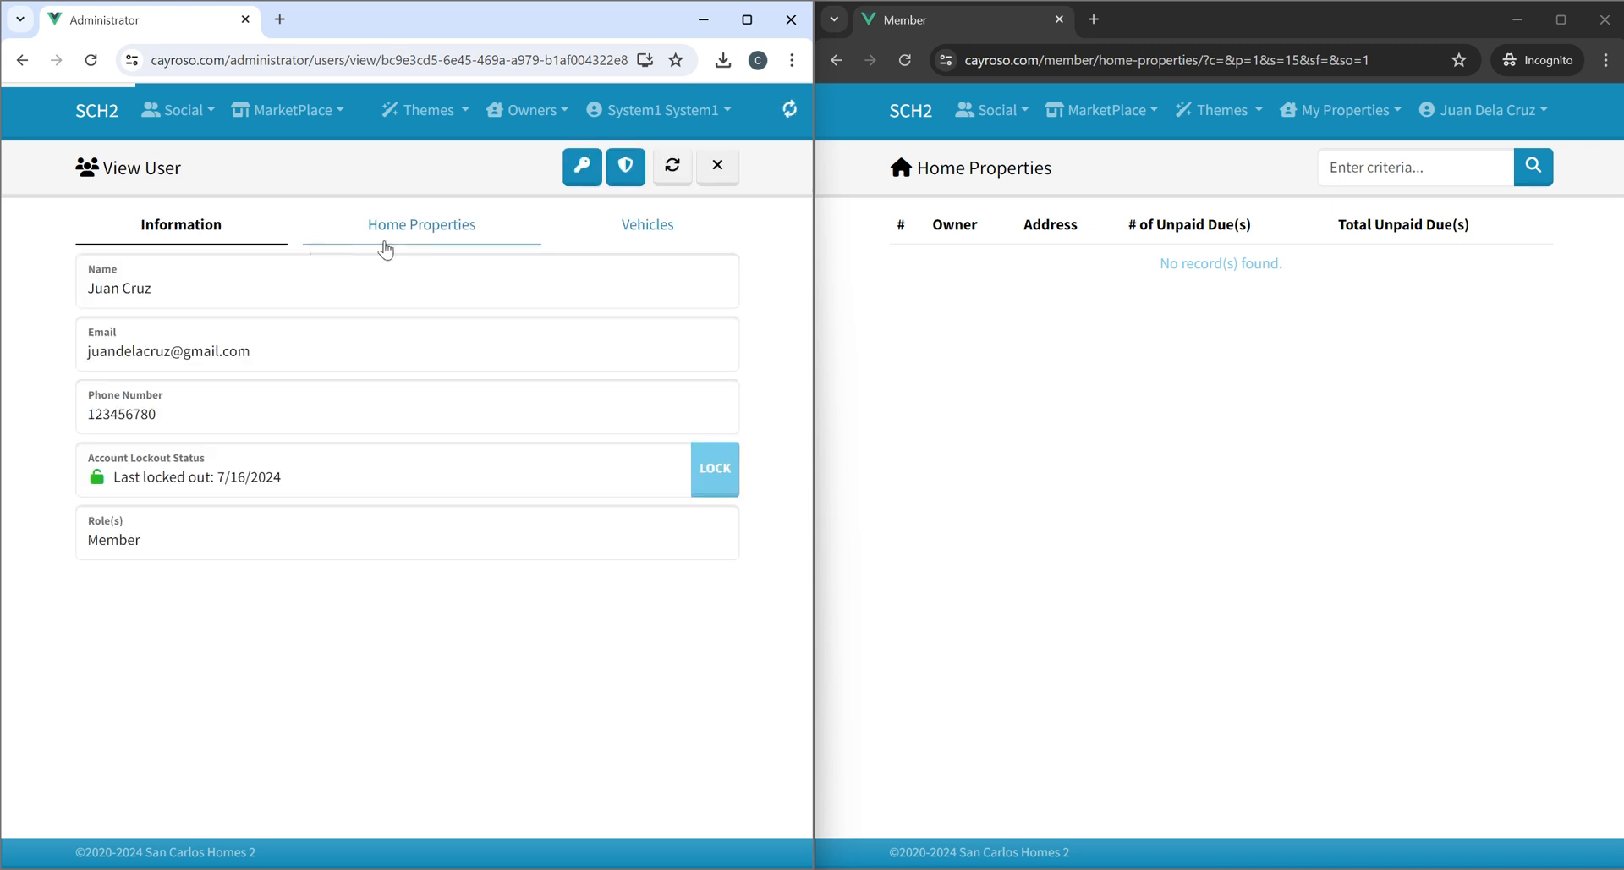
click(436, 227)
click(716, 274)
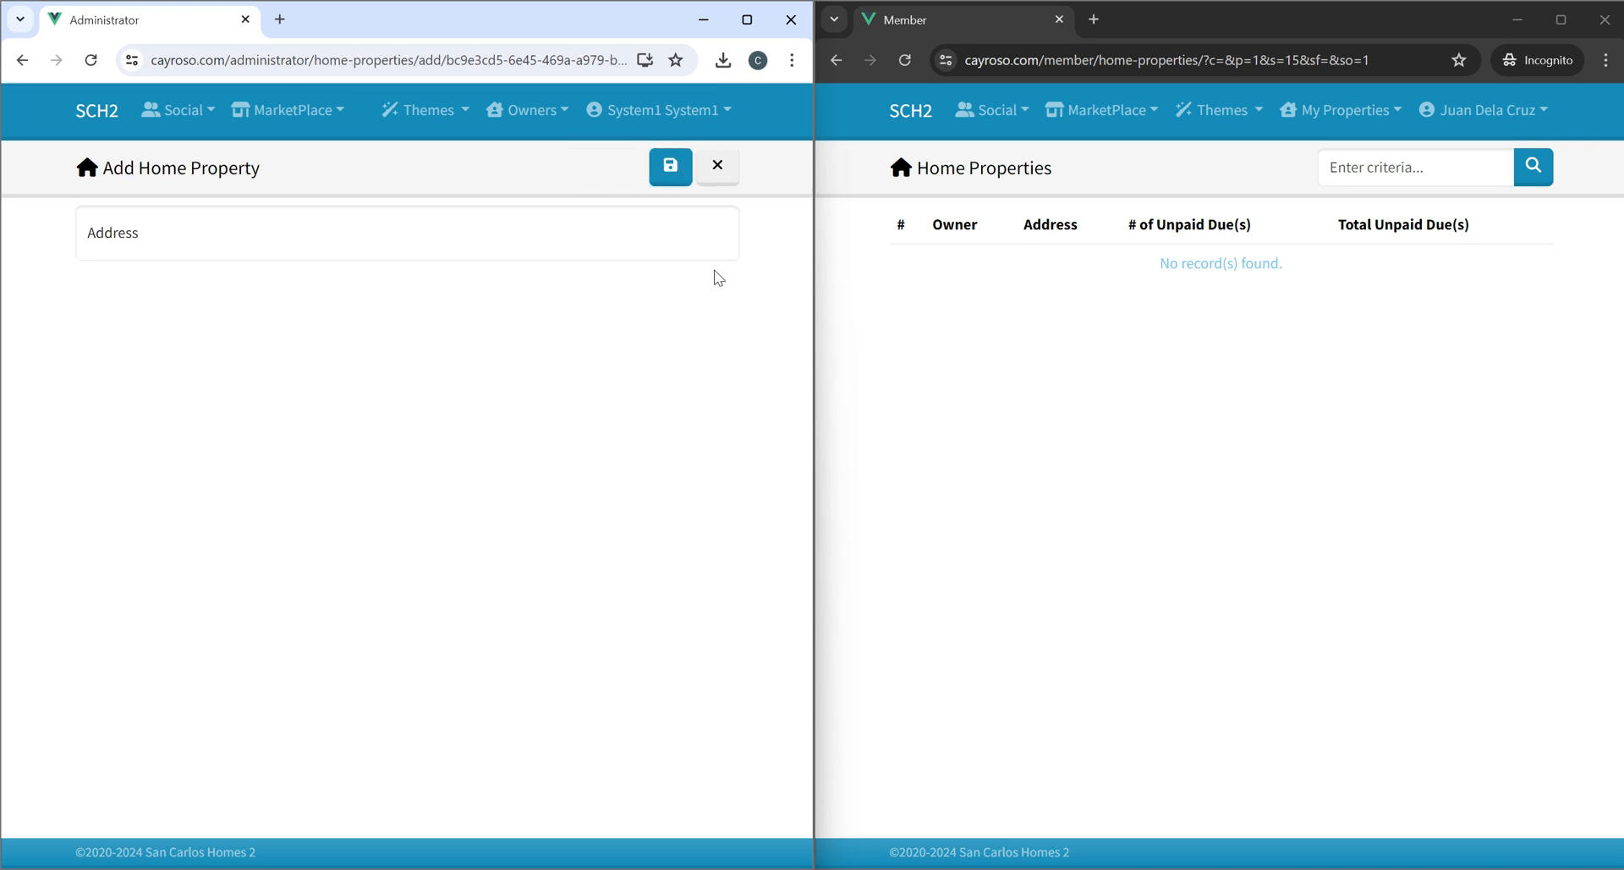
click(308, 221)
click(265, 323)
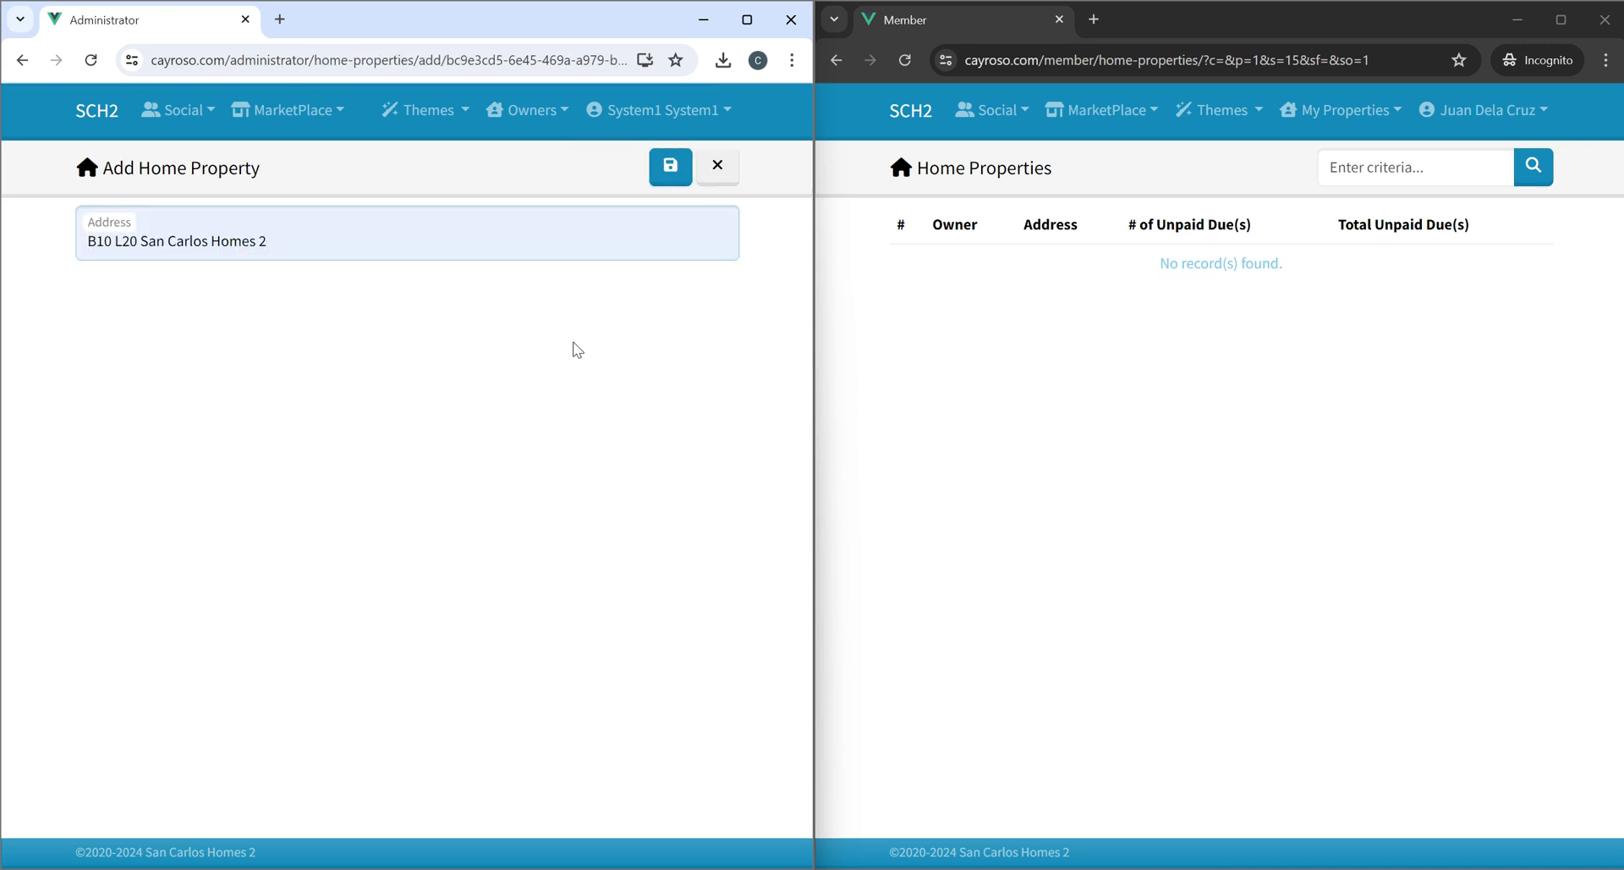
click(670, 170)
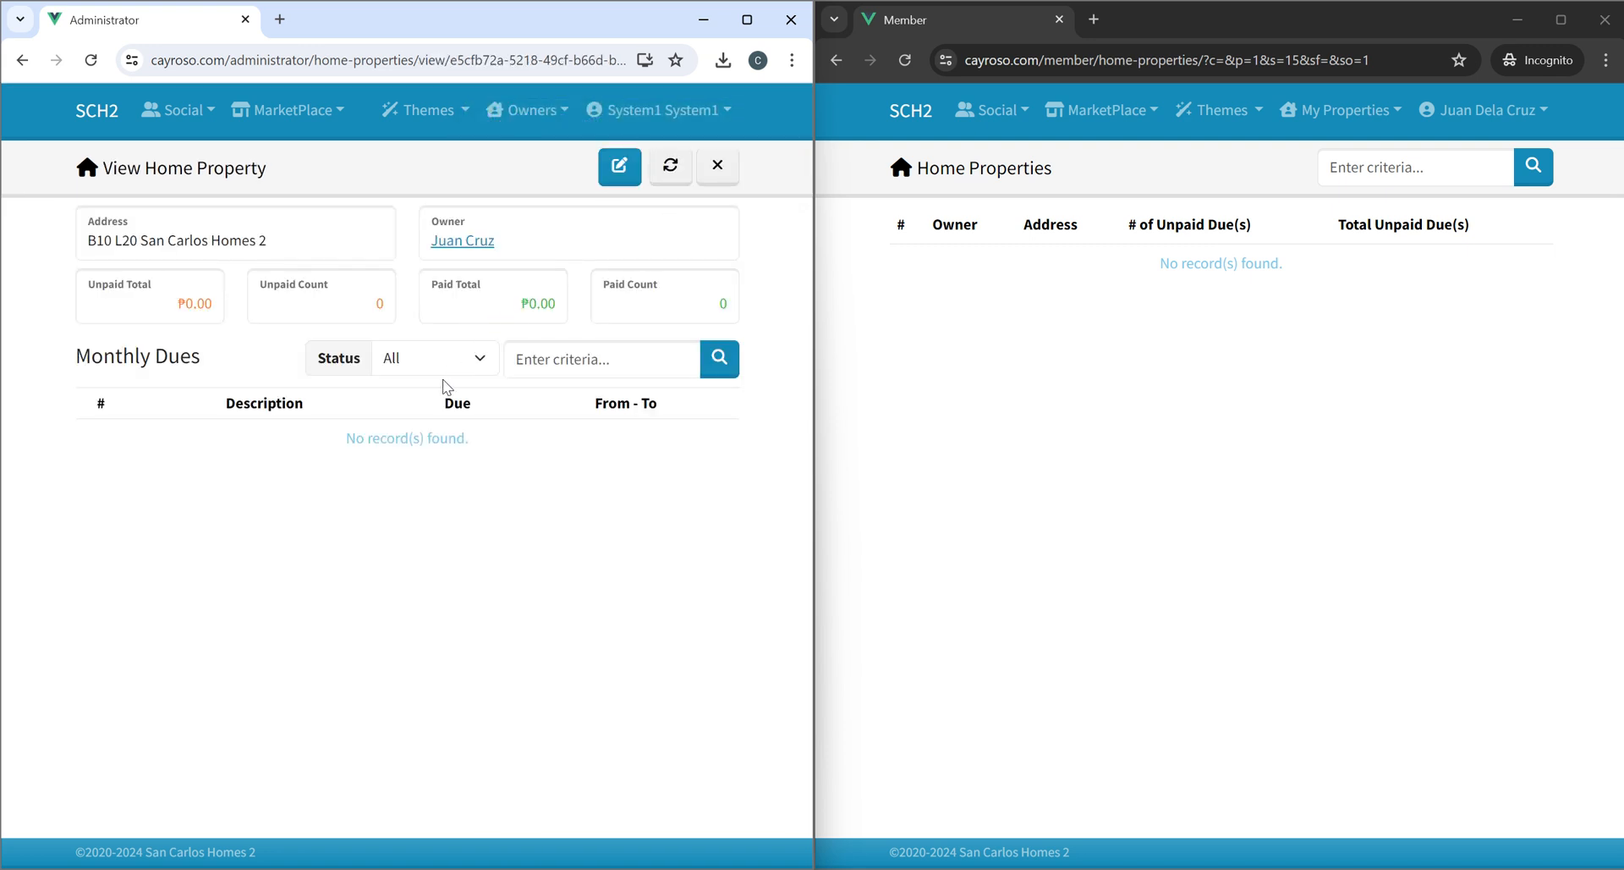
Assign B01 L02, B10 L20 and Block 26 Lot 19 Phase 2 to the July Monthly Due with amount 400 and save.
click(463, 240)
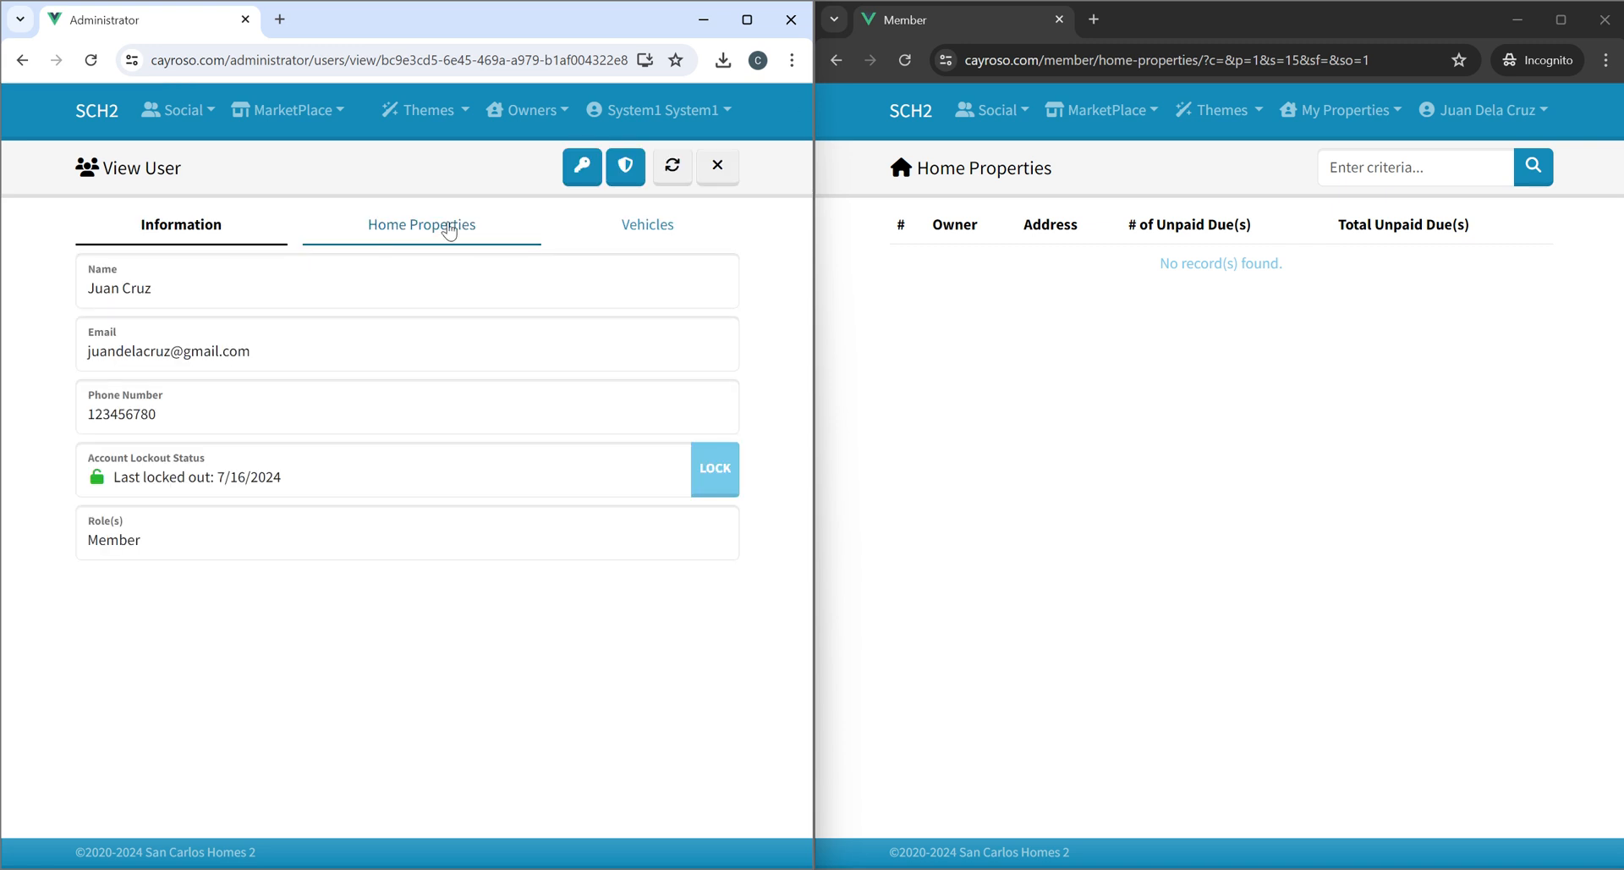
click(520, 123)
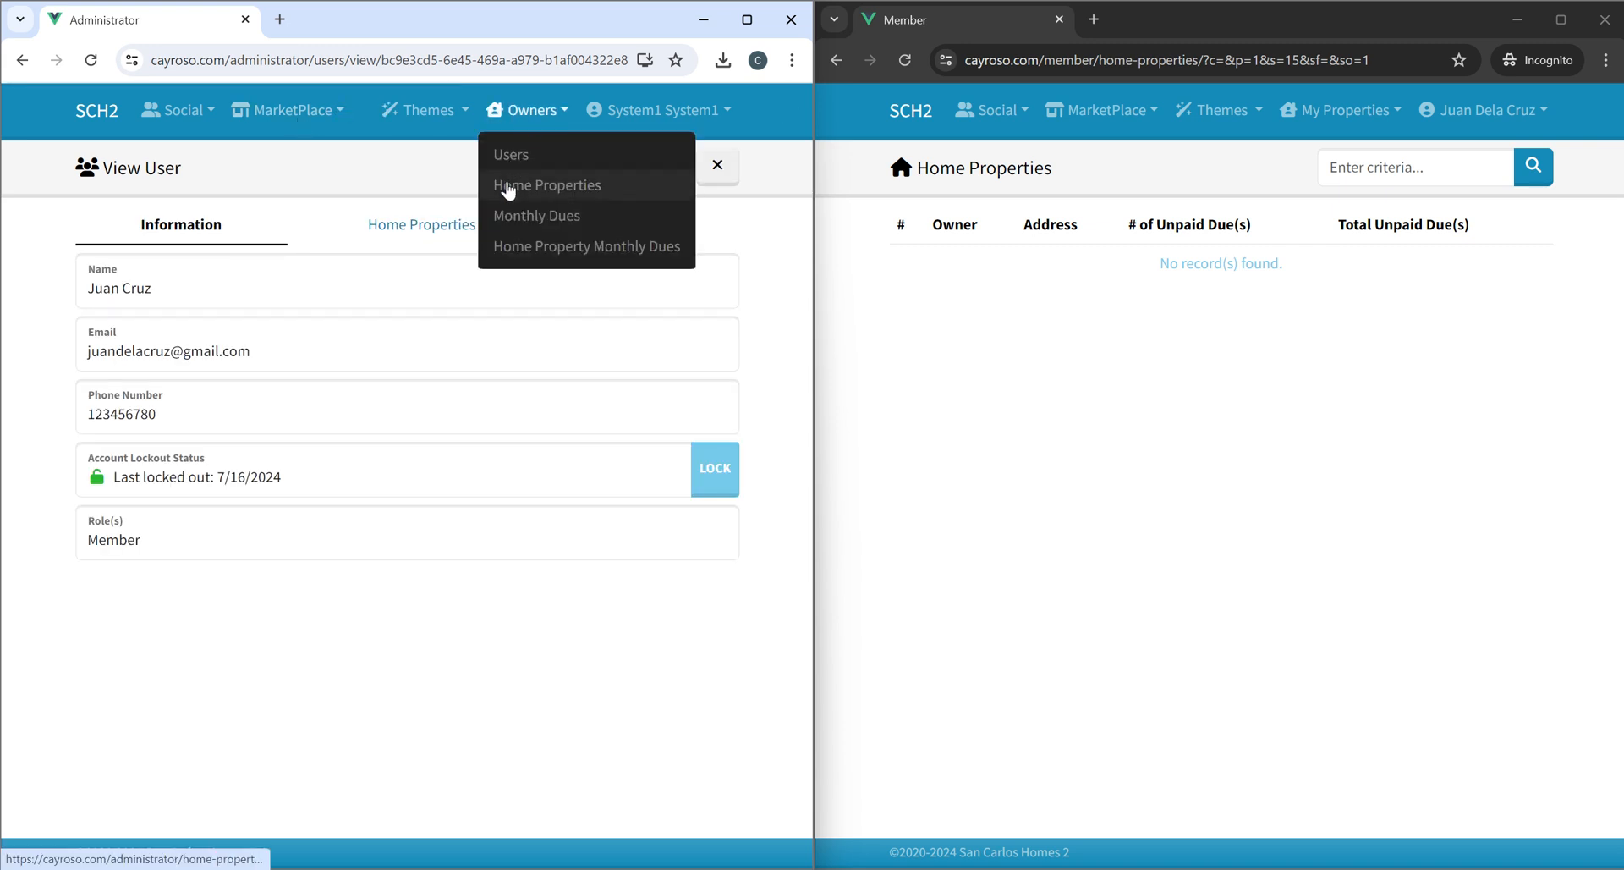
click(524, 214)
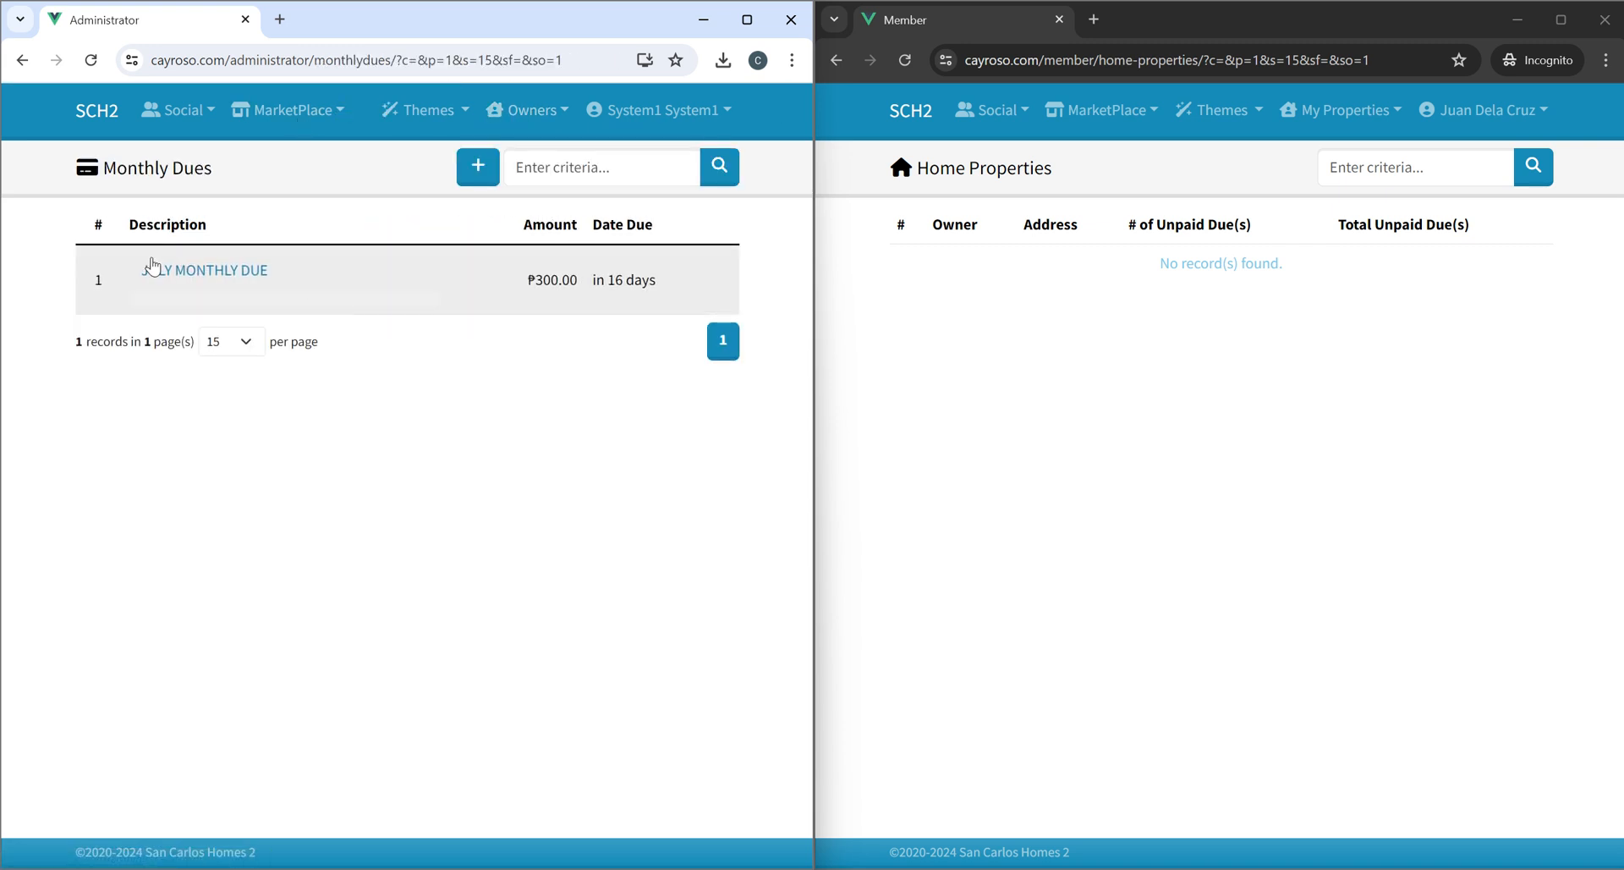
click(290, 432)
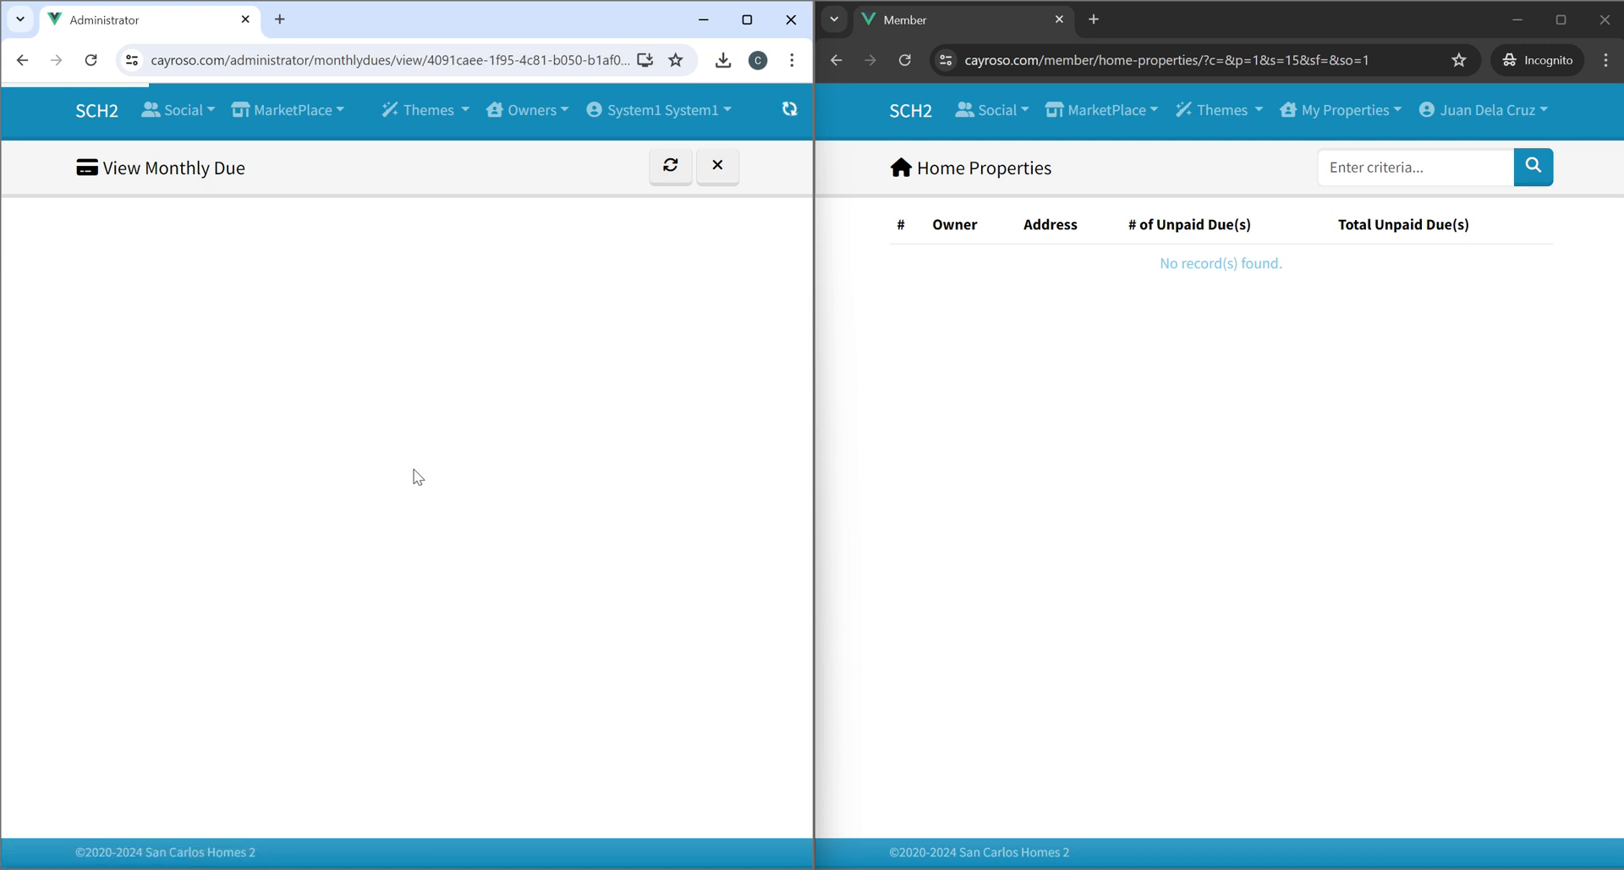
click(536, 234)
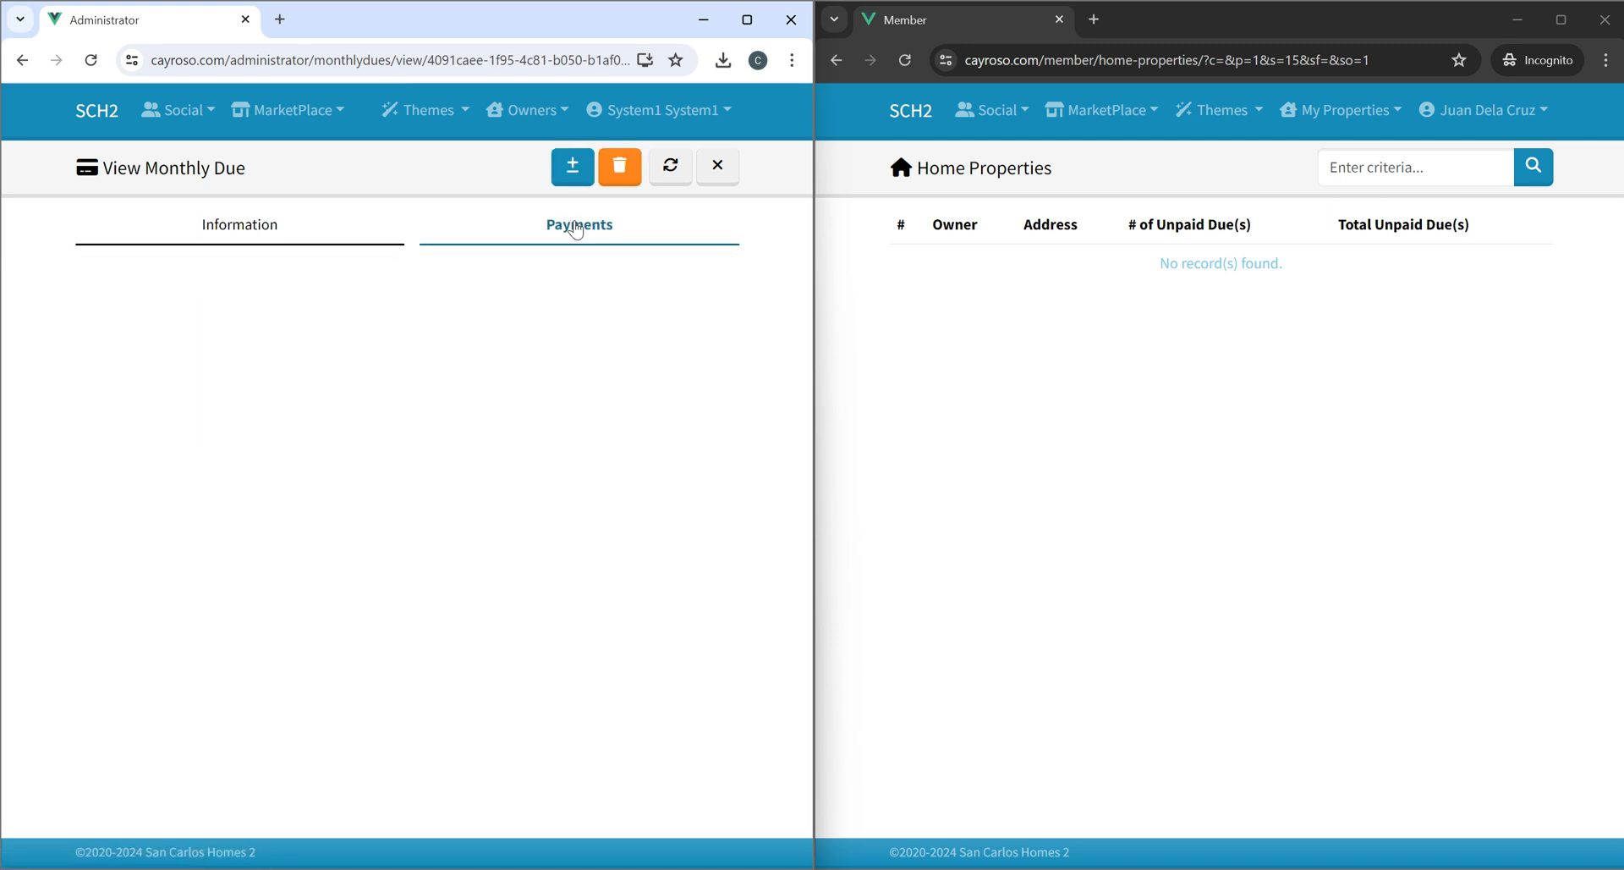
click(573, 167)
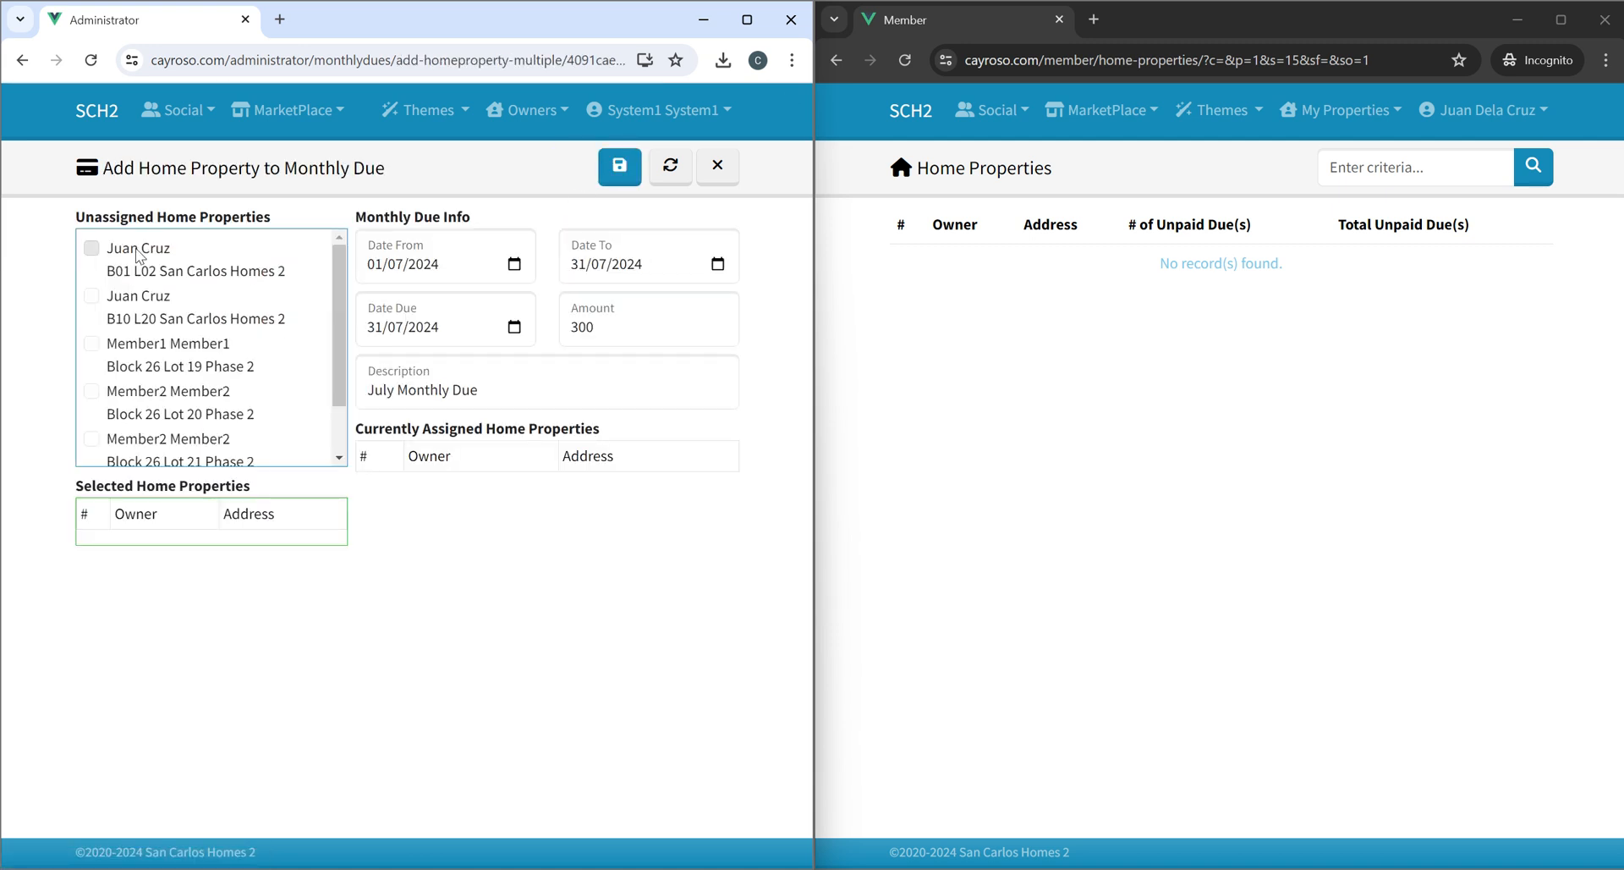
click(138, 249)
click(138, 296)
click(138, 345)
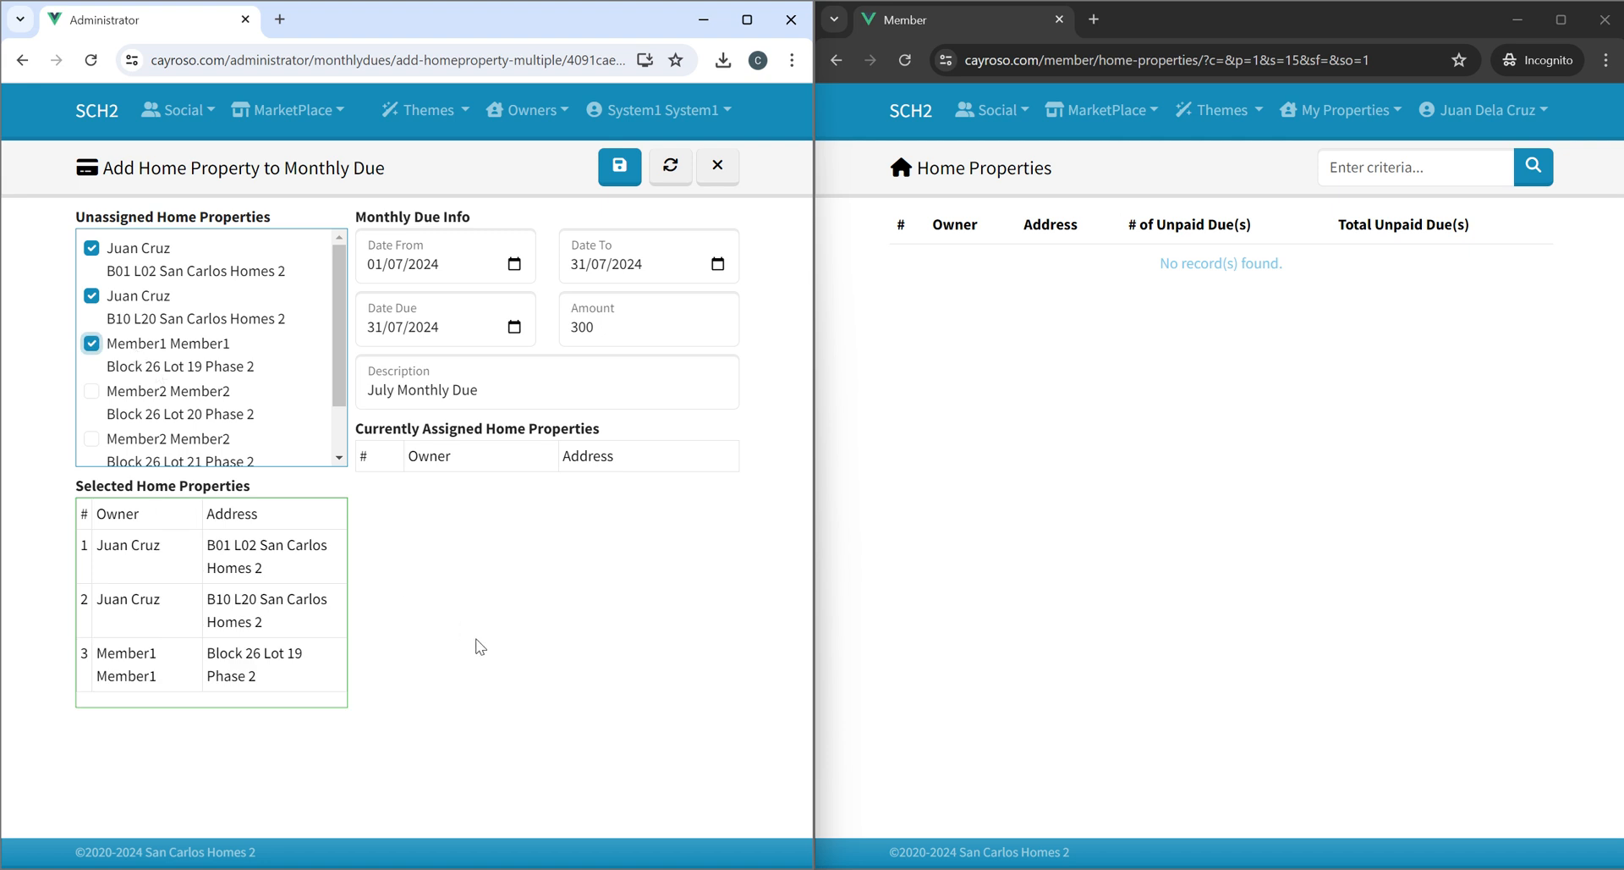
scroll(146, 393, down, 1)
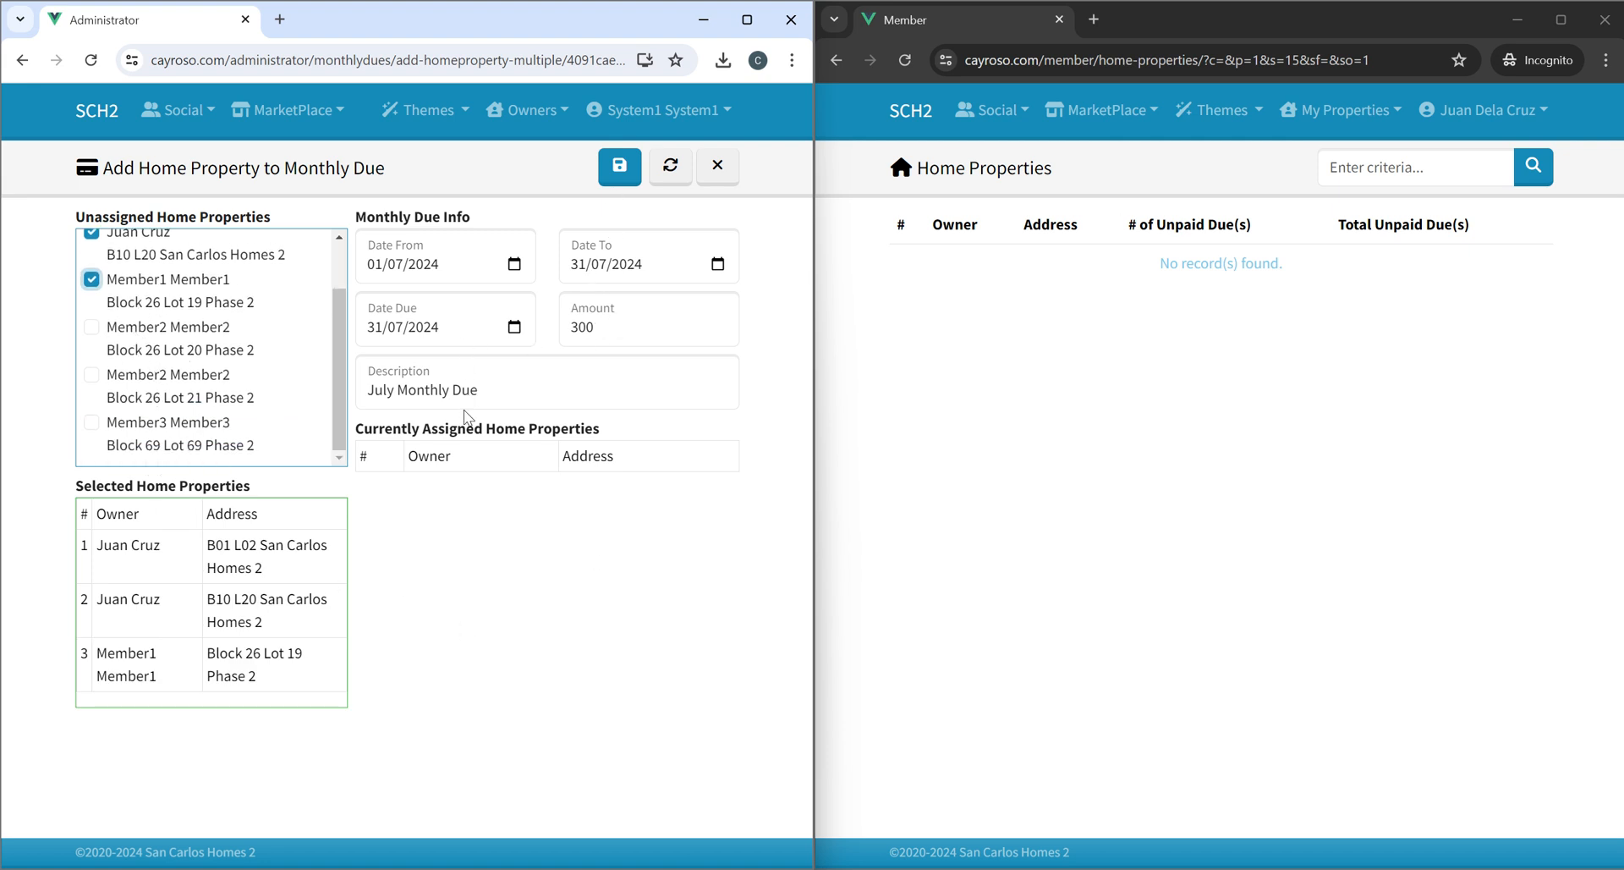
drag(581, 334, 572, 333)
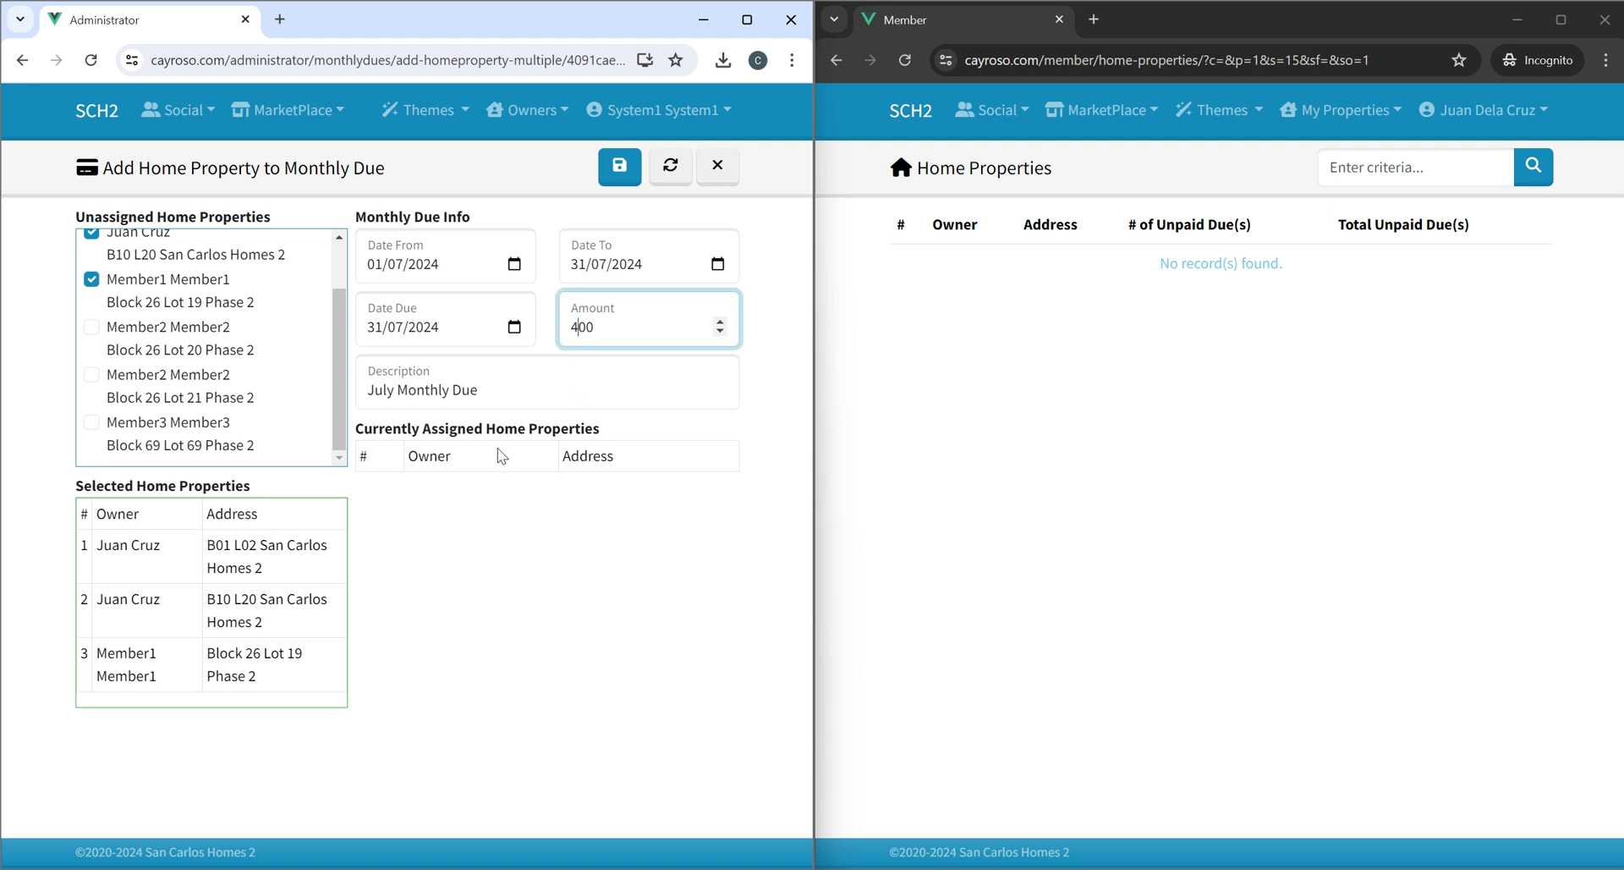
click(620, 167)
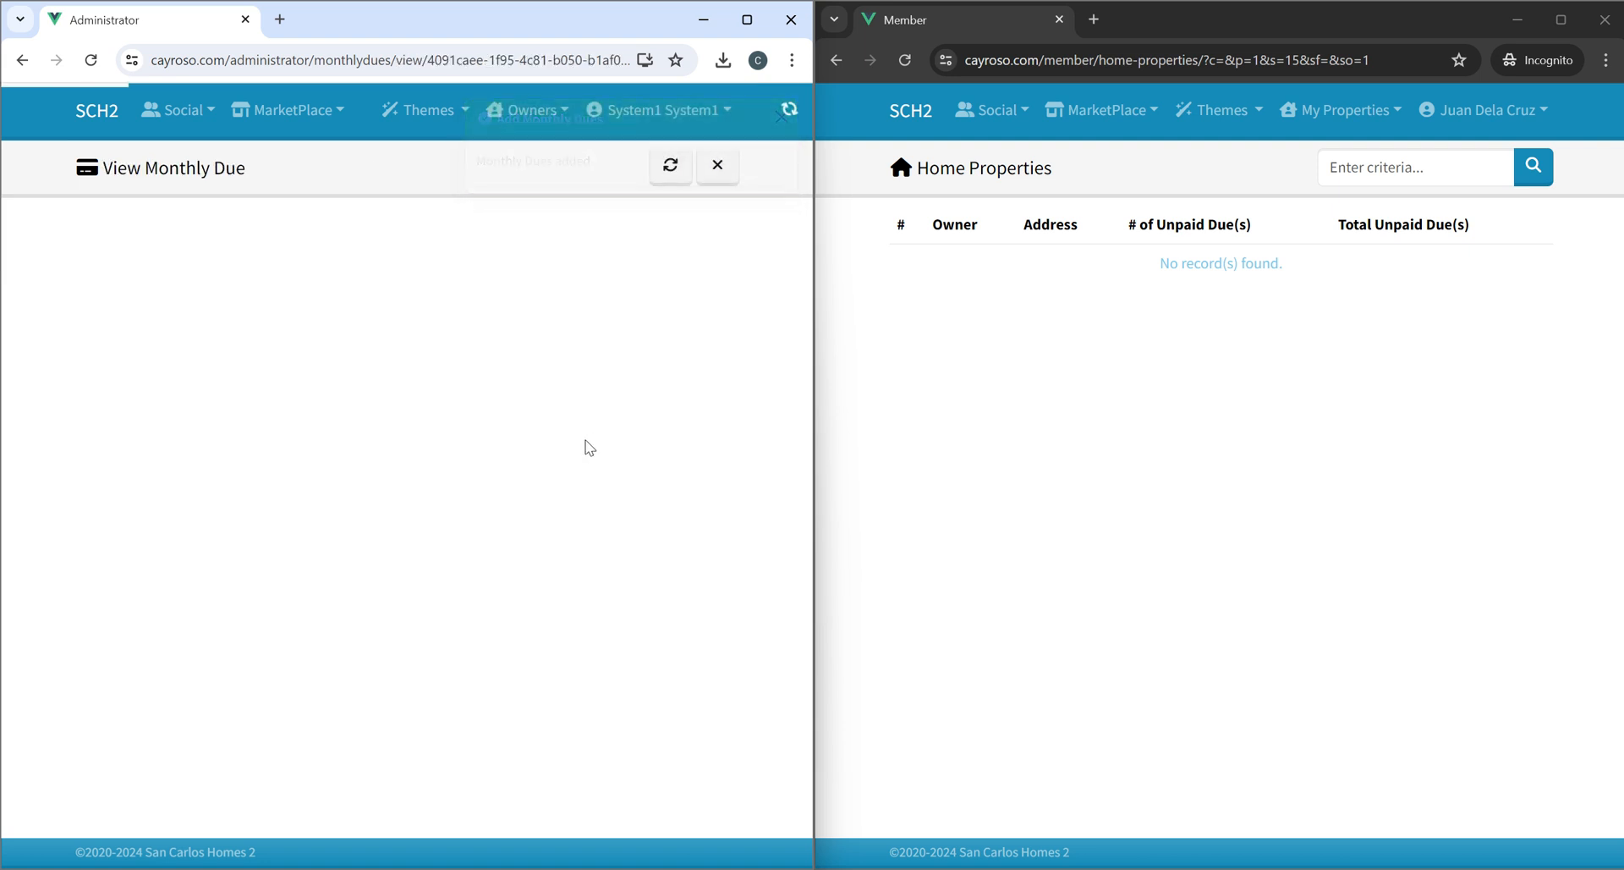
Check the due's Payments tab and the administrator dashboard.
click(561, 244)
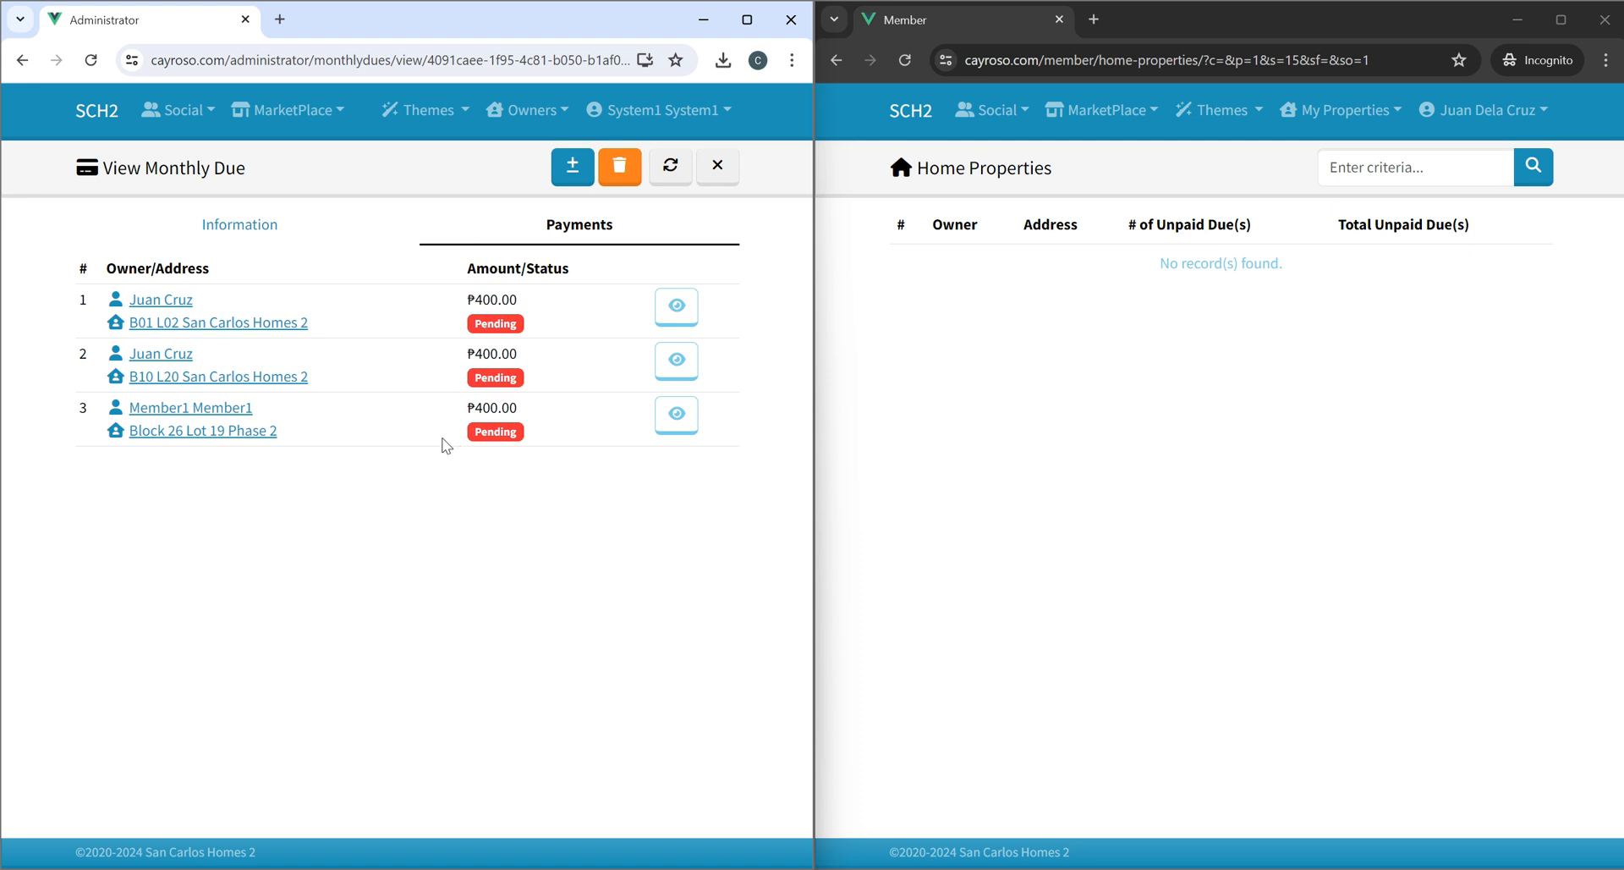
click(95, 114)
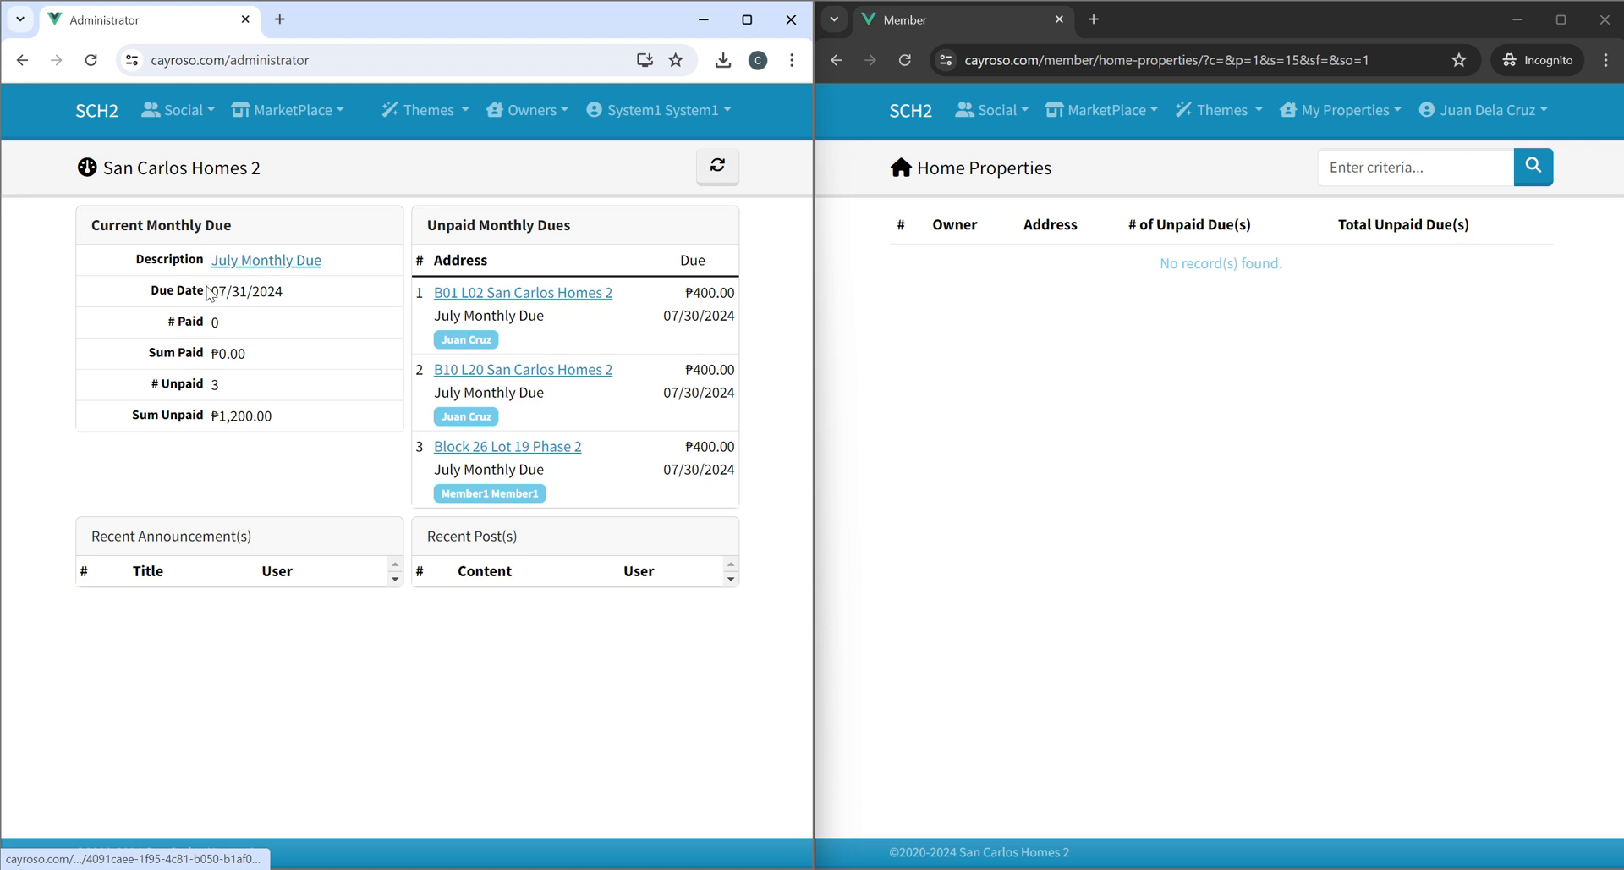
In the member's window, open the dashboard and the B01 L02 July Monthly Due record.
click(1033, 438)
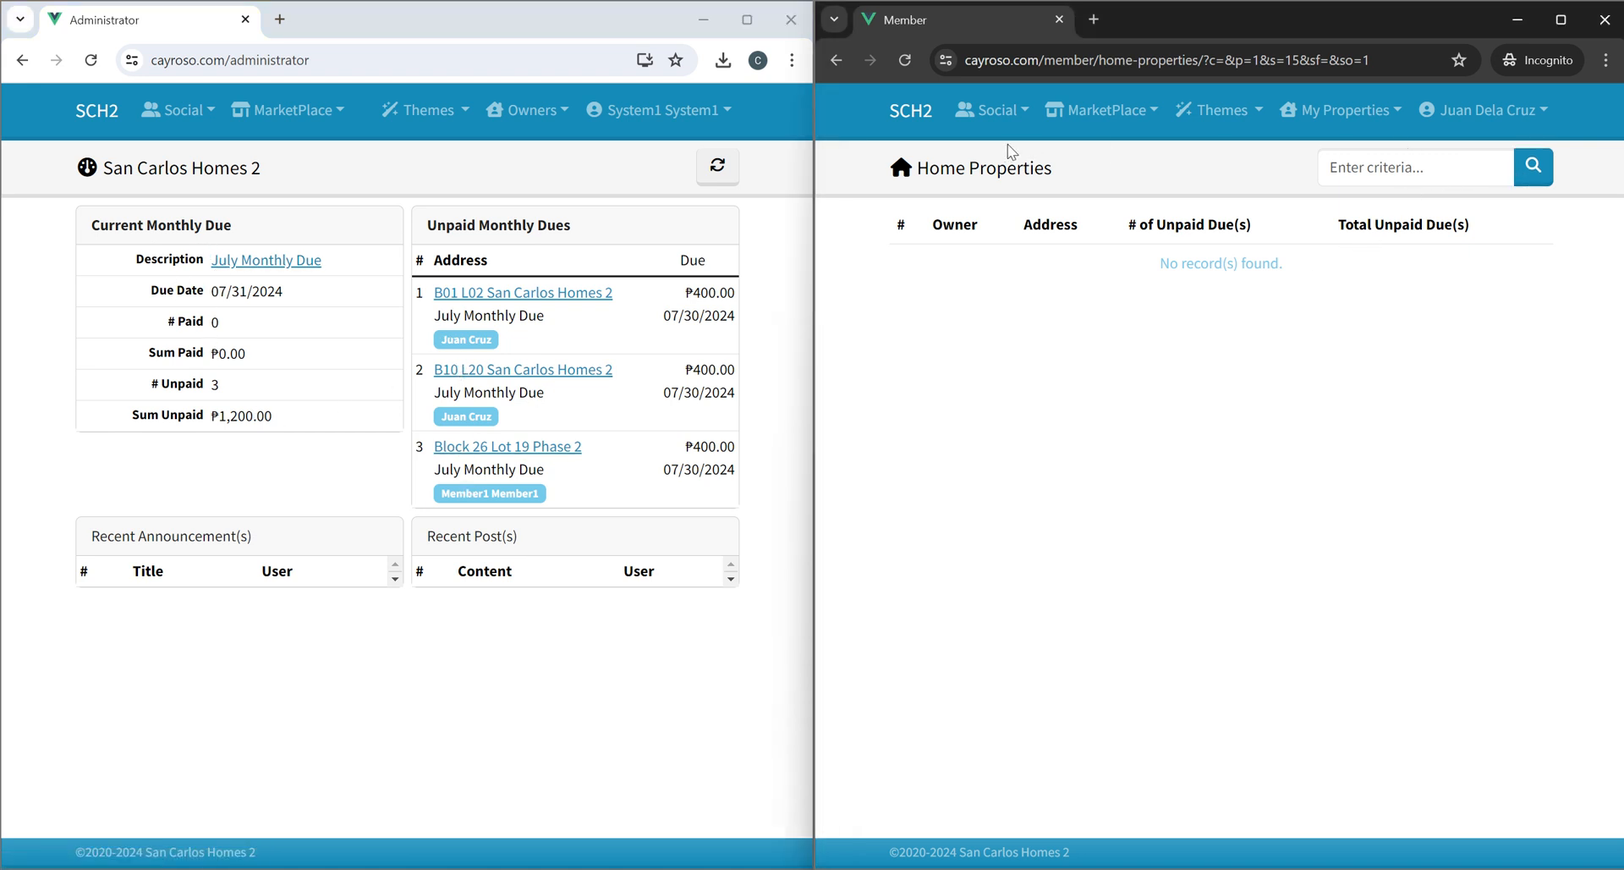
click(910, 110)
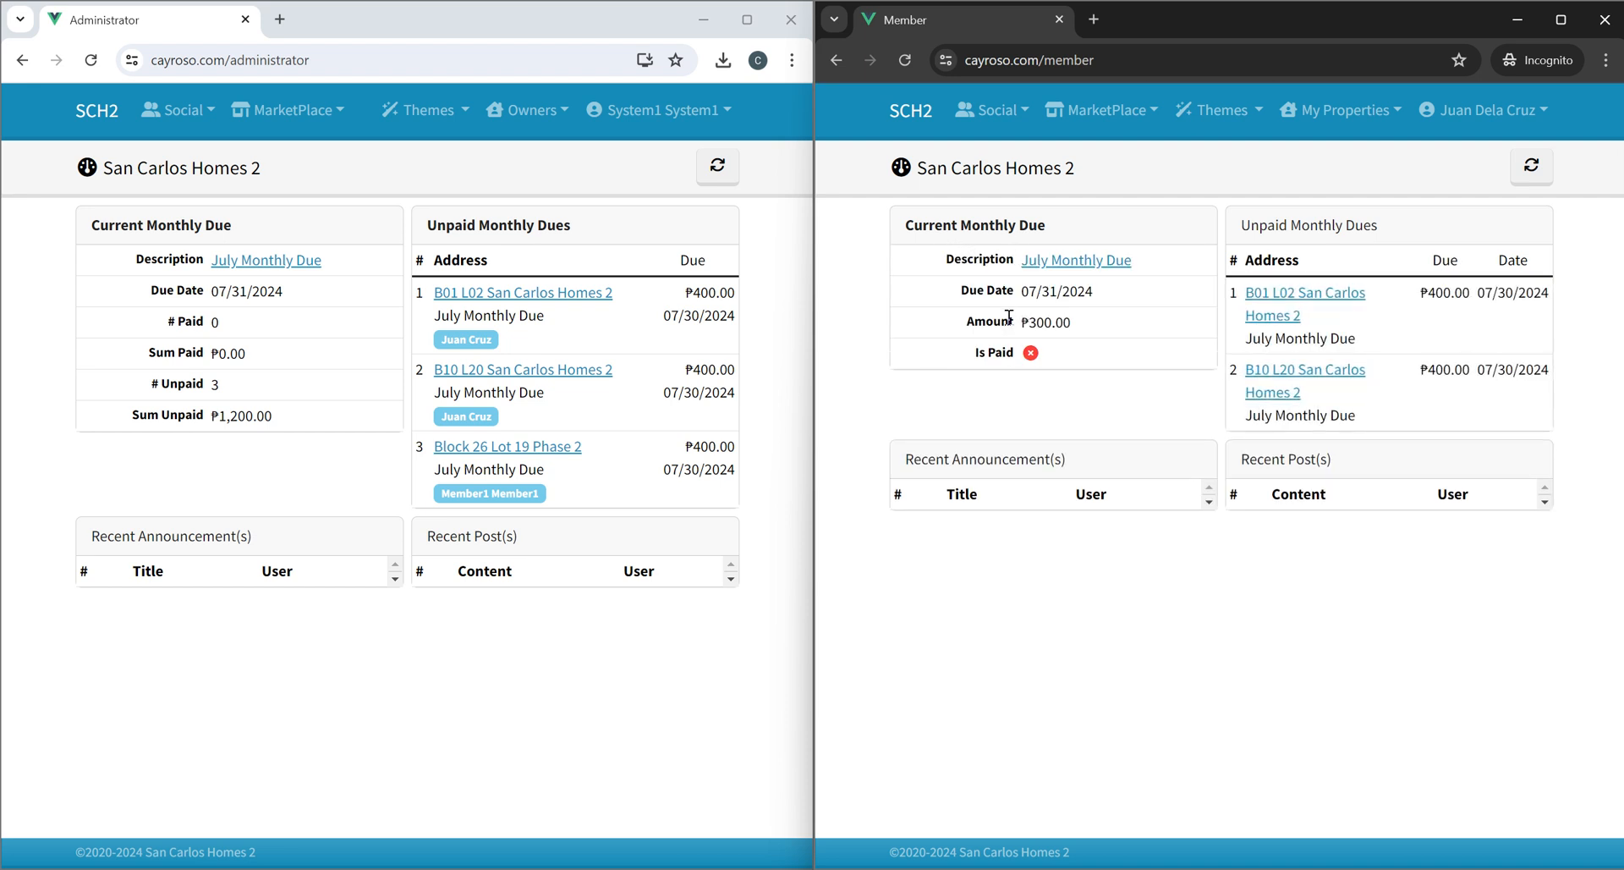
drag(968, 356, 1077, 354)
click(1095, 395)
click(1345, 120)
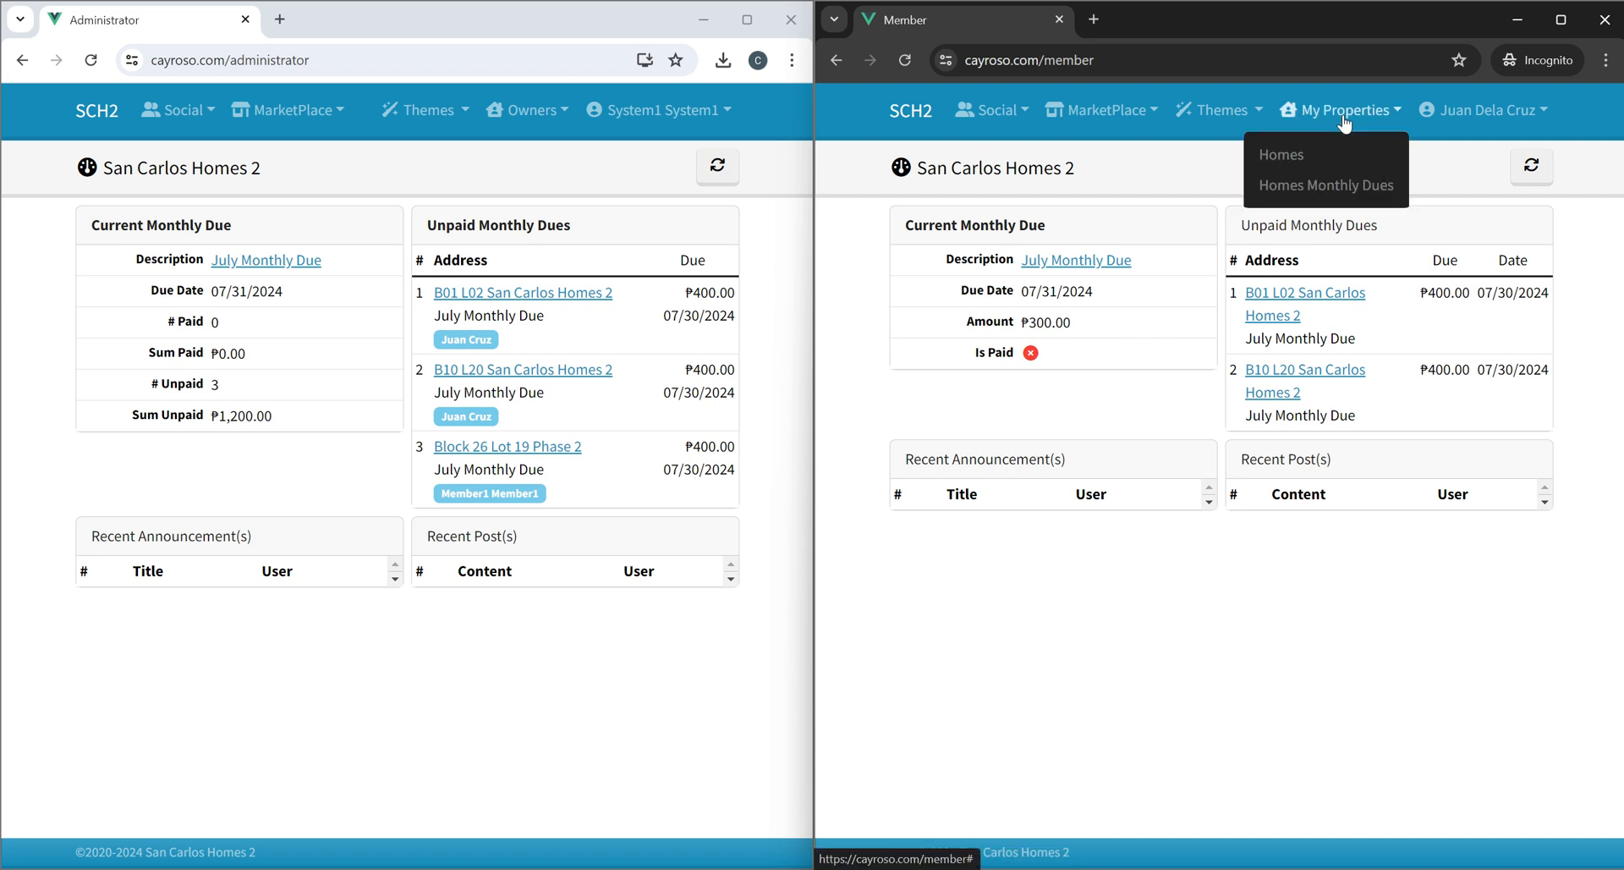
click(1184, 395)
click(1316, 120)
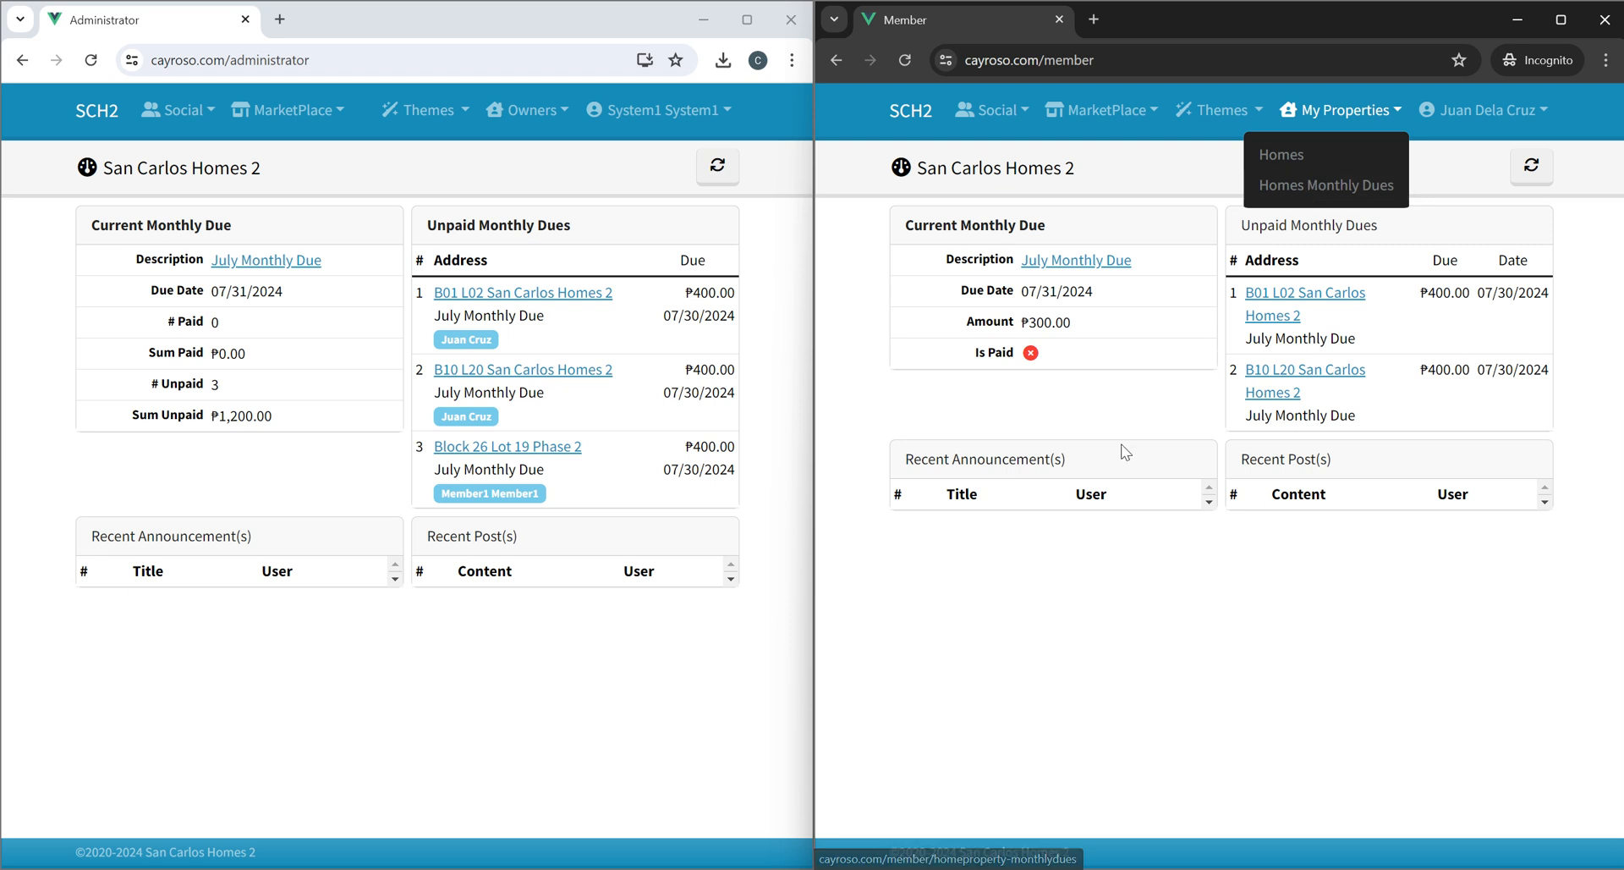
click(1335, 303)
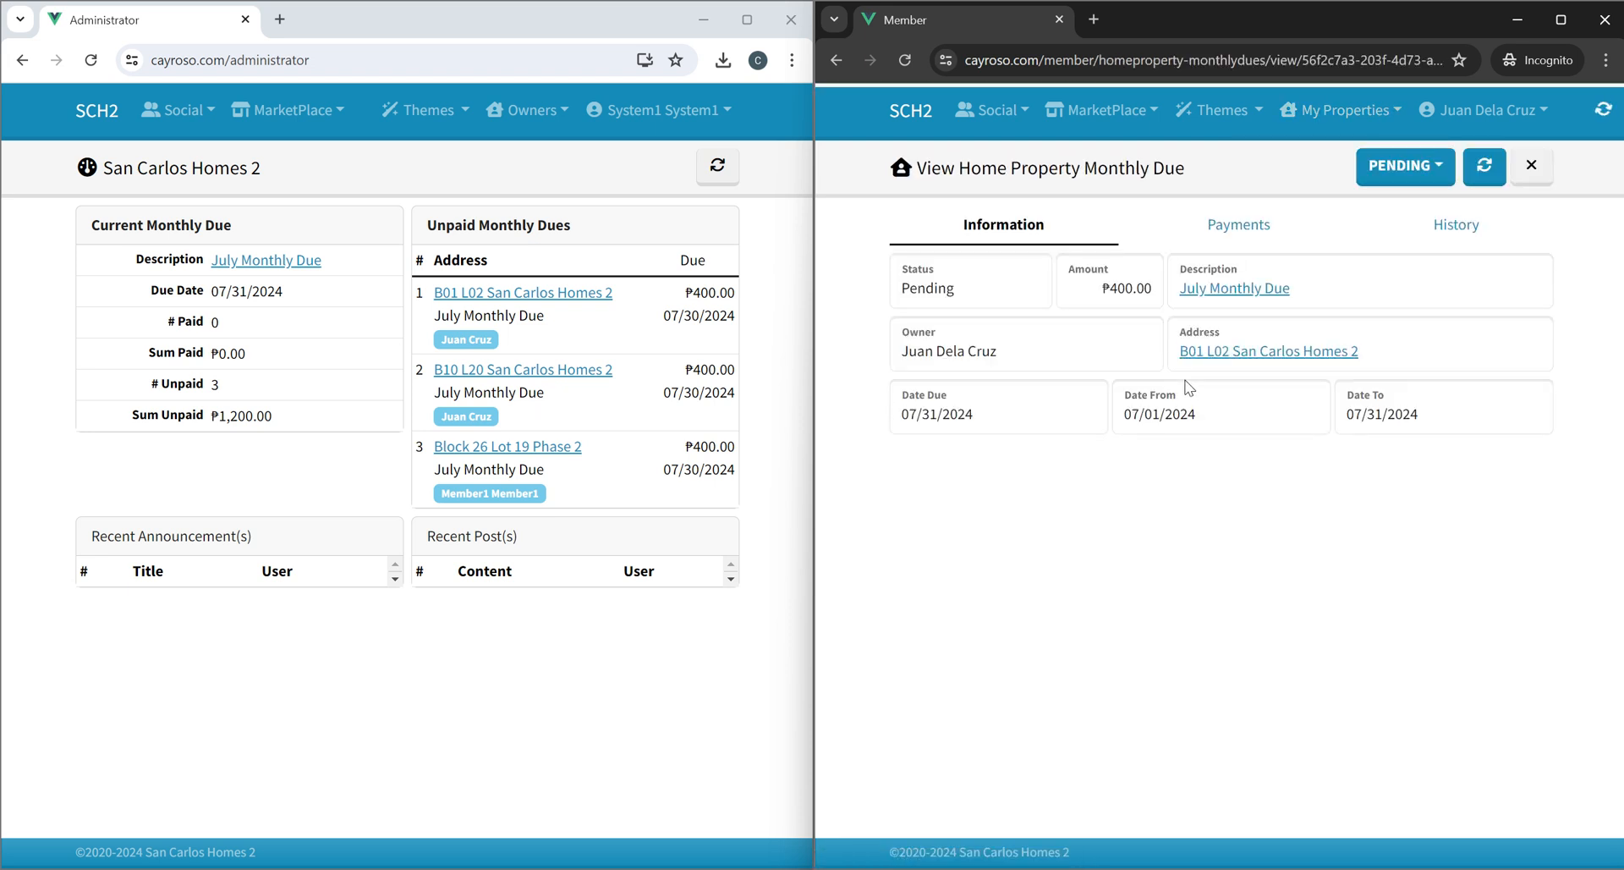
Review the due's Payments and History tabs, then open the form to add a payment for it.
click(1253, 224)
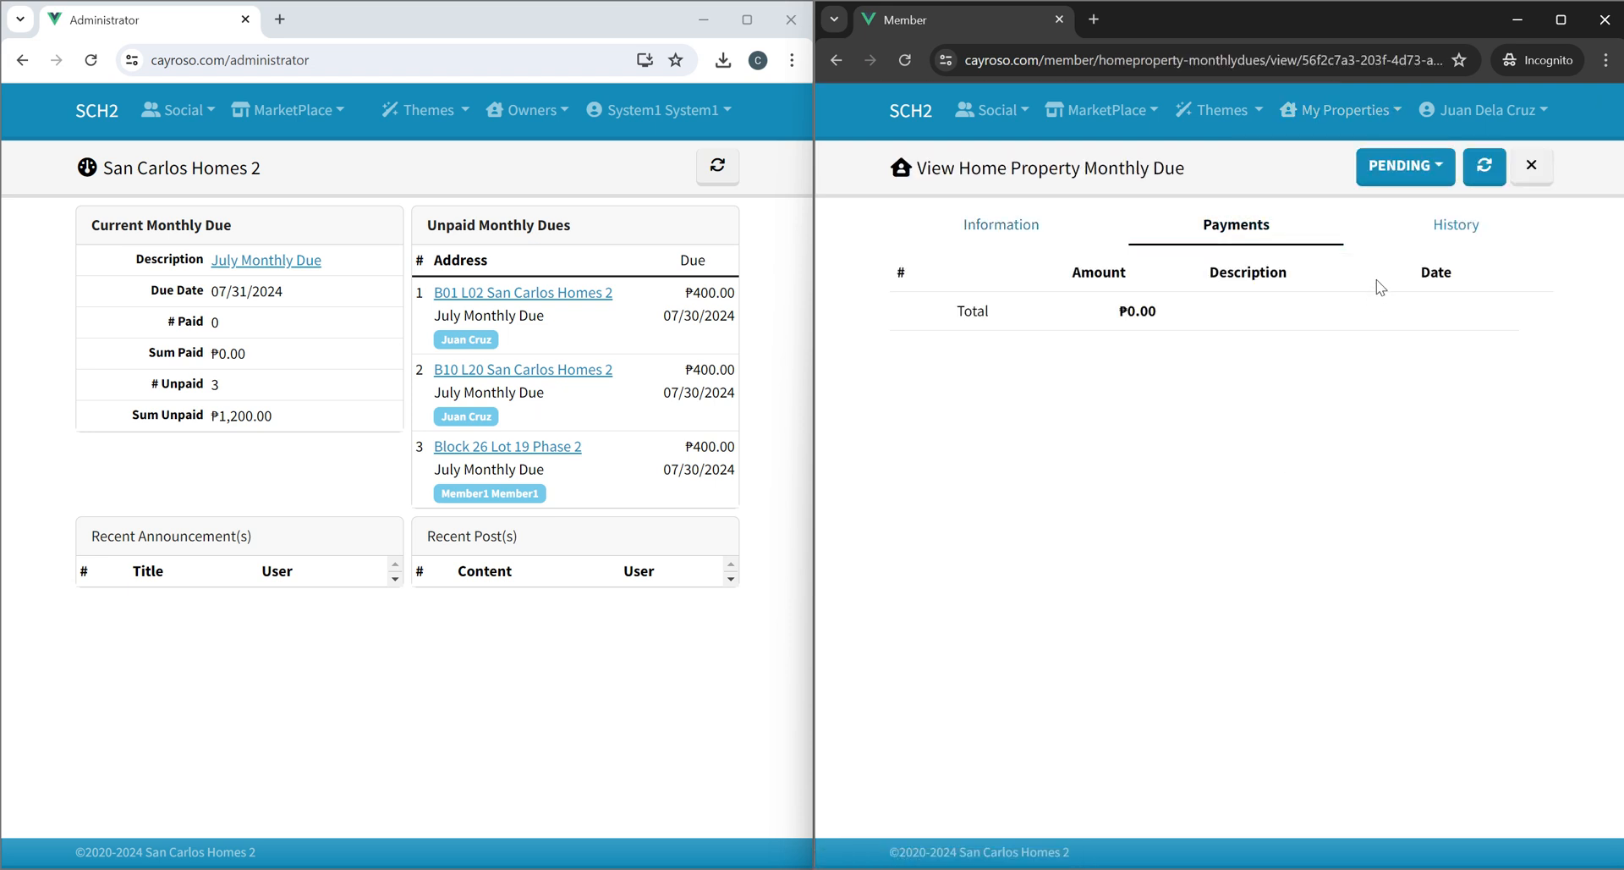
click(1434, 226)
click(1049, 237)
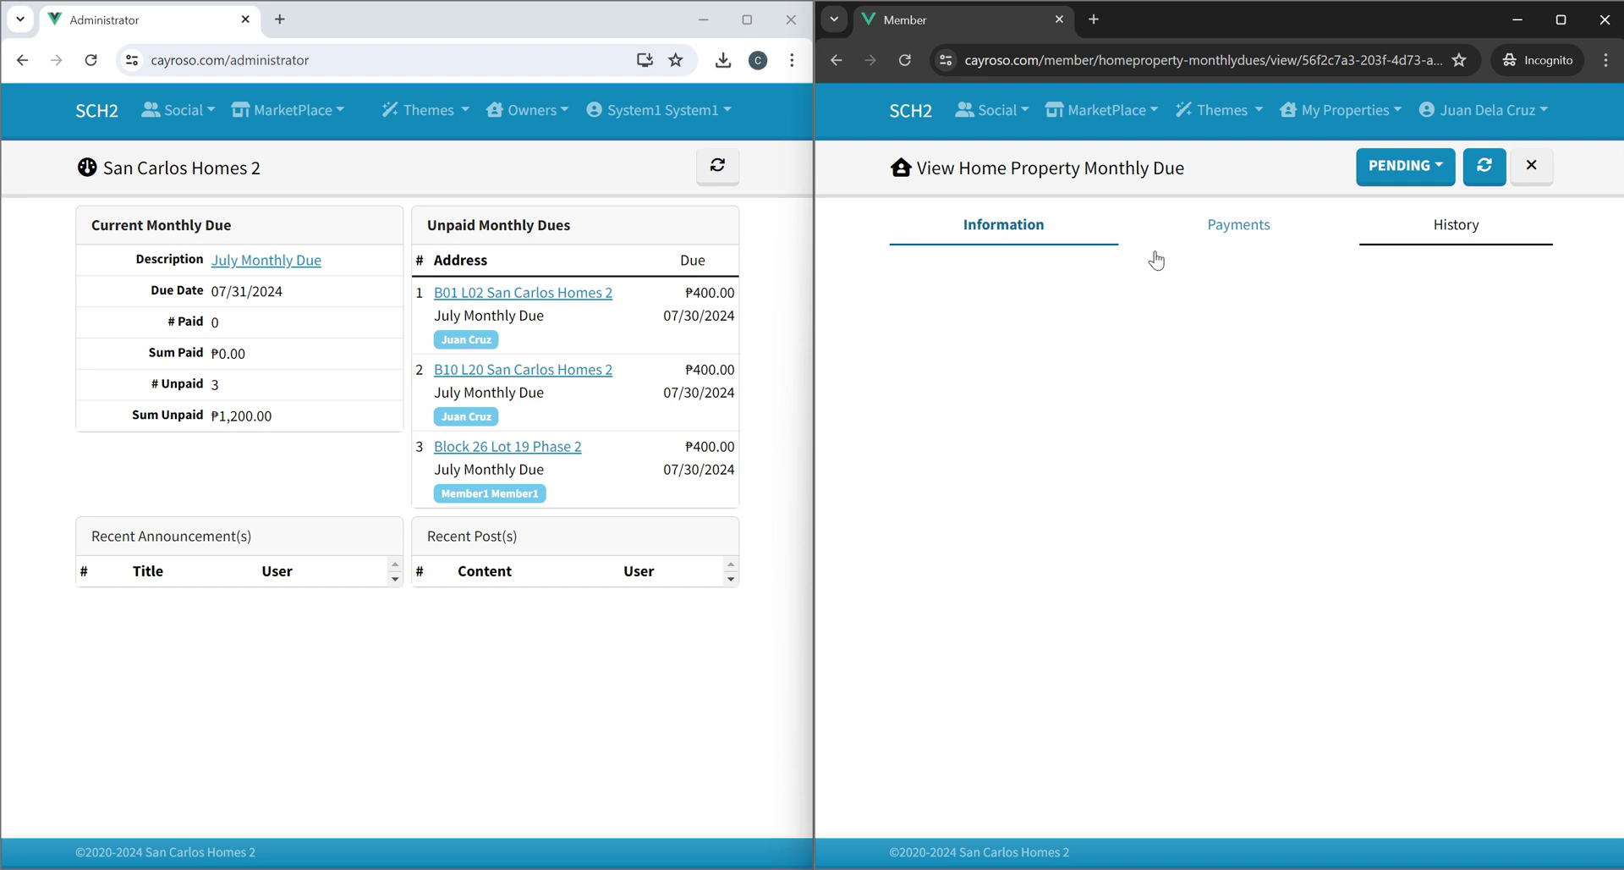
click(1404, 166)
click(1419, 209)
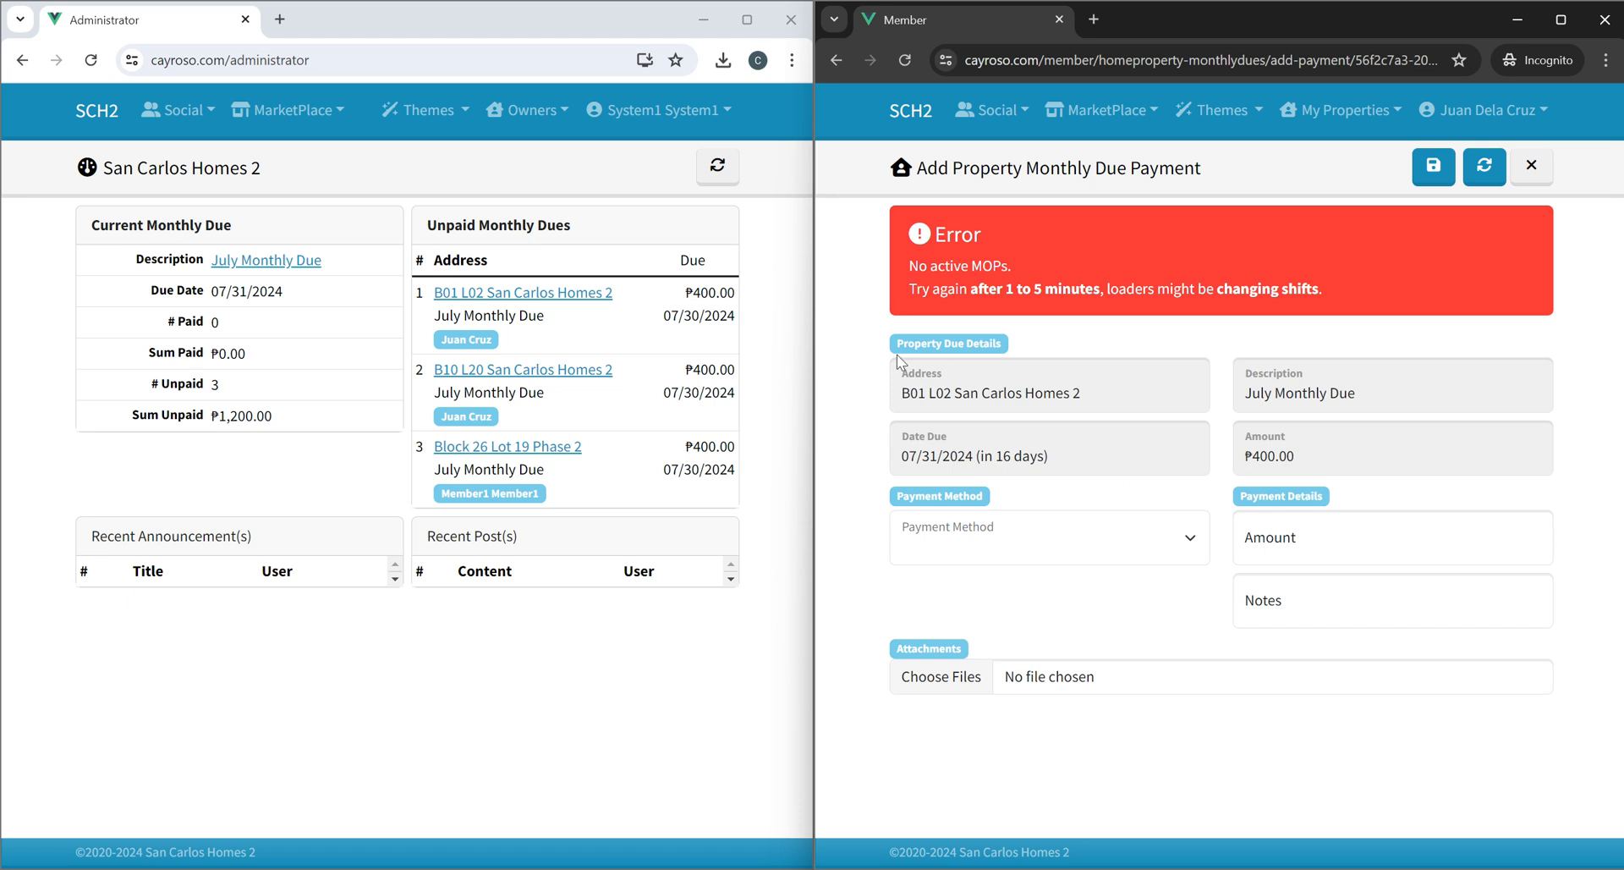
As administrator, start adding a System payment method of type G-XCHANGE / GCASH named GCASH.
click(563, 174)
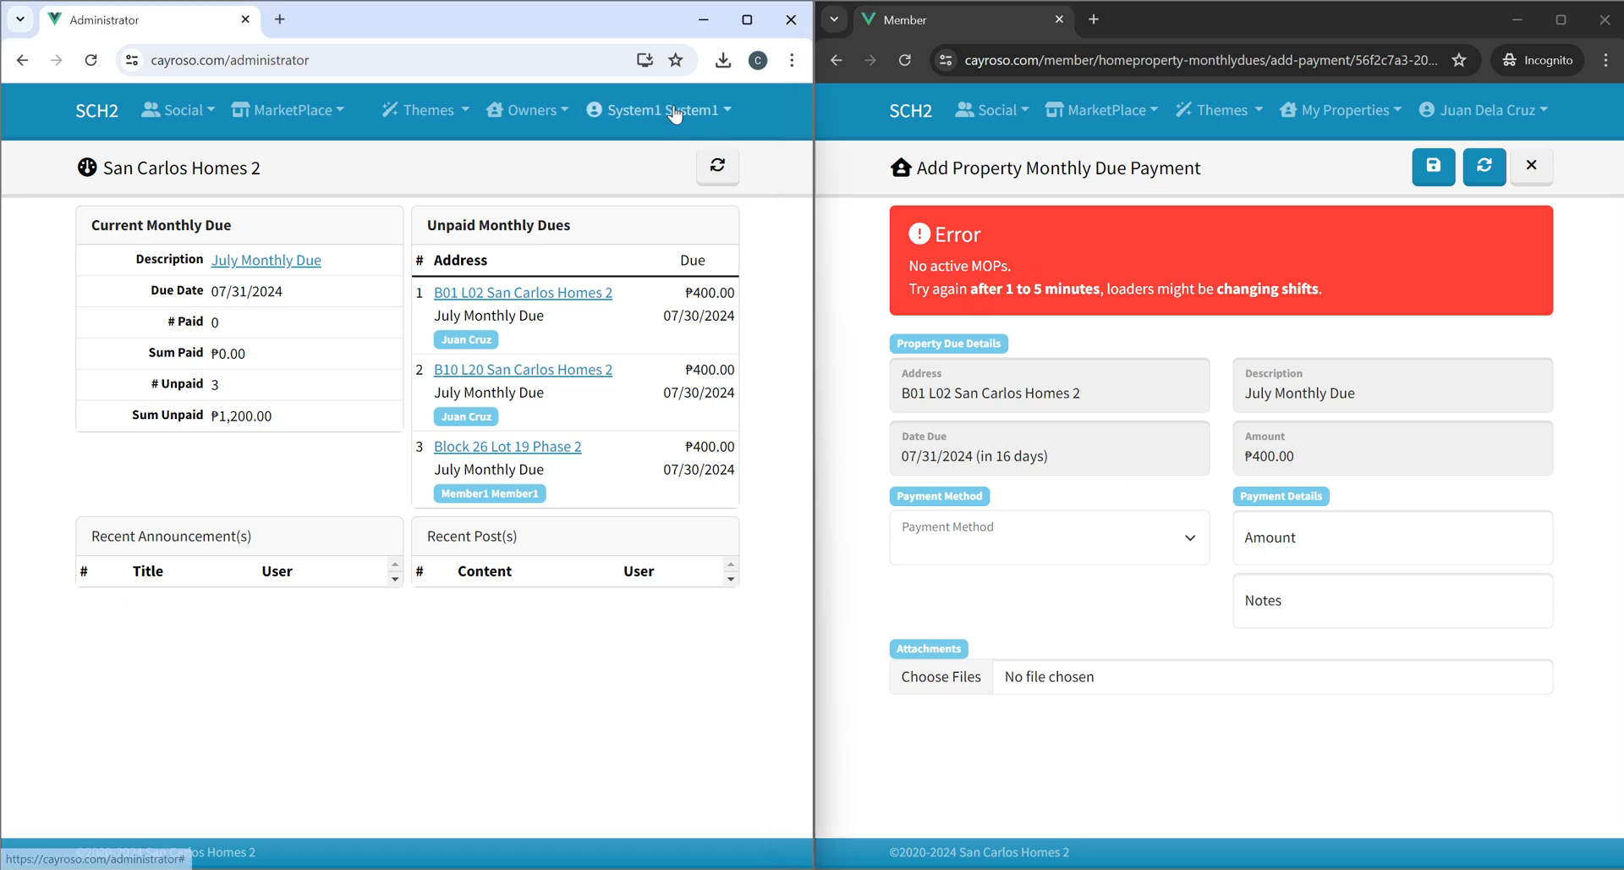
click(674, 113)
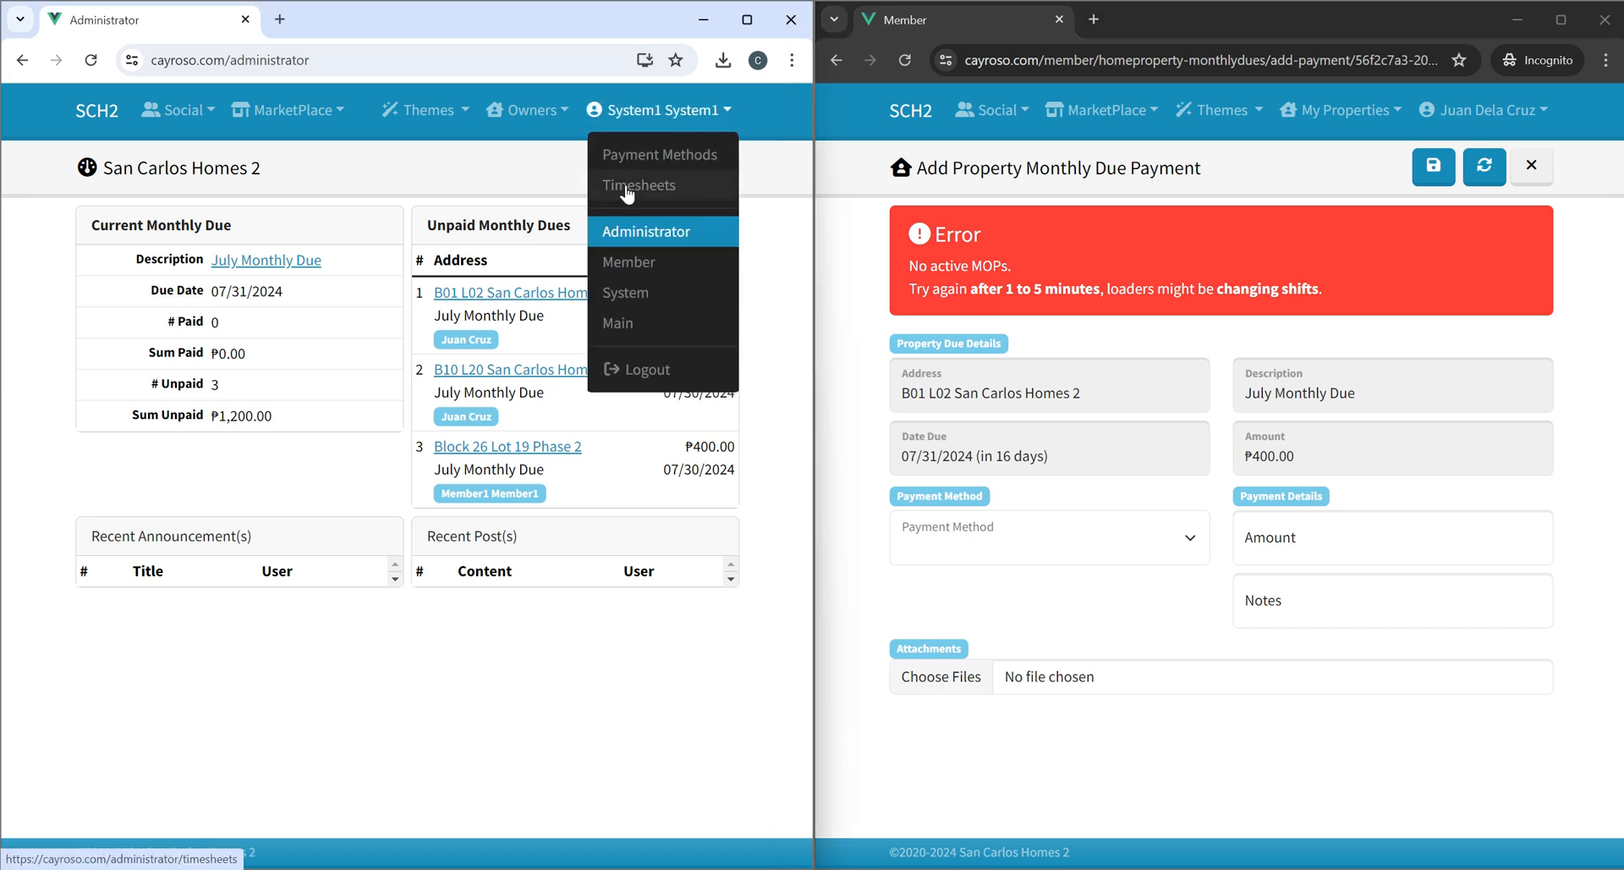
click(643, 154)
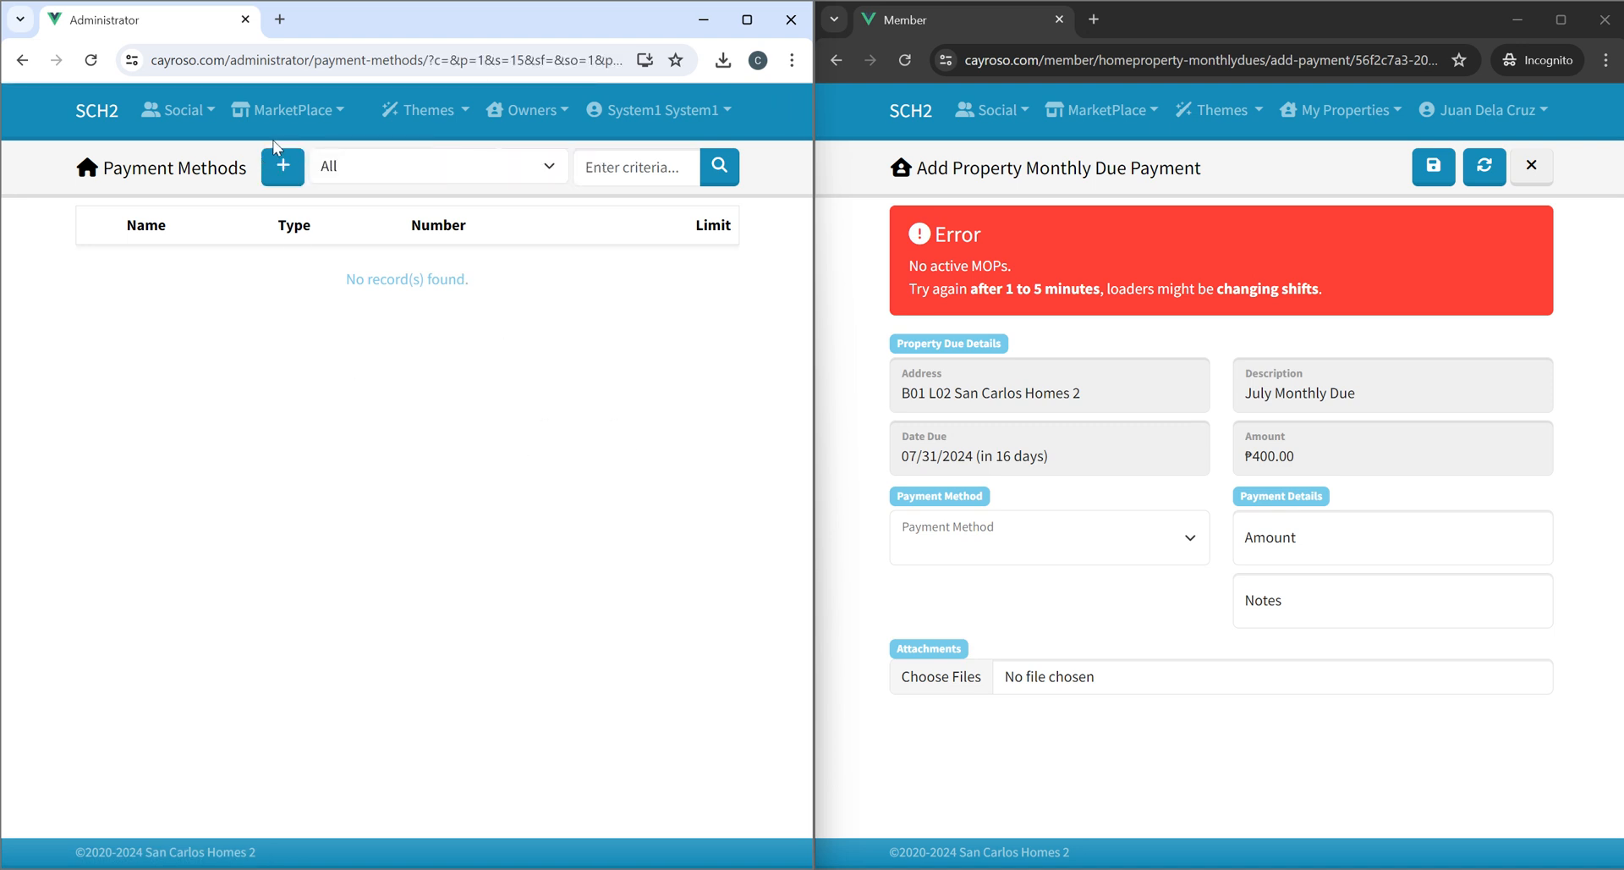
click(283, 166)
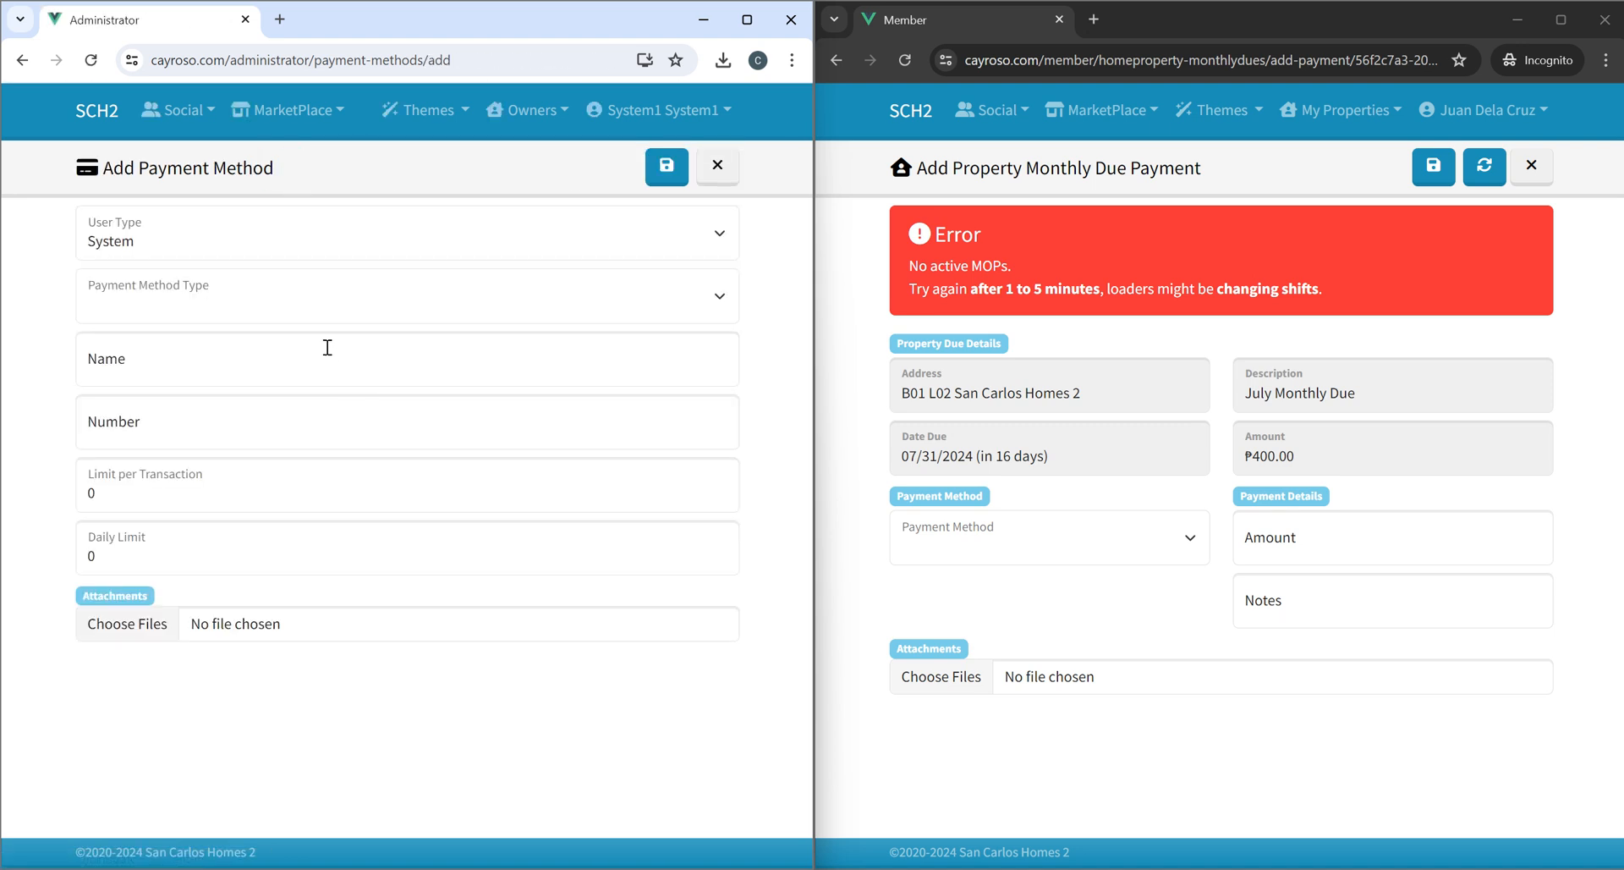
click(216, 307)
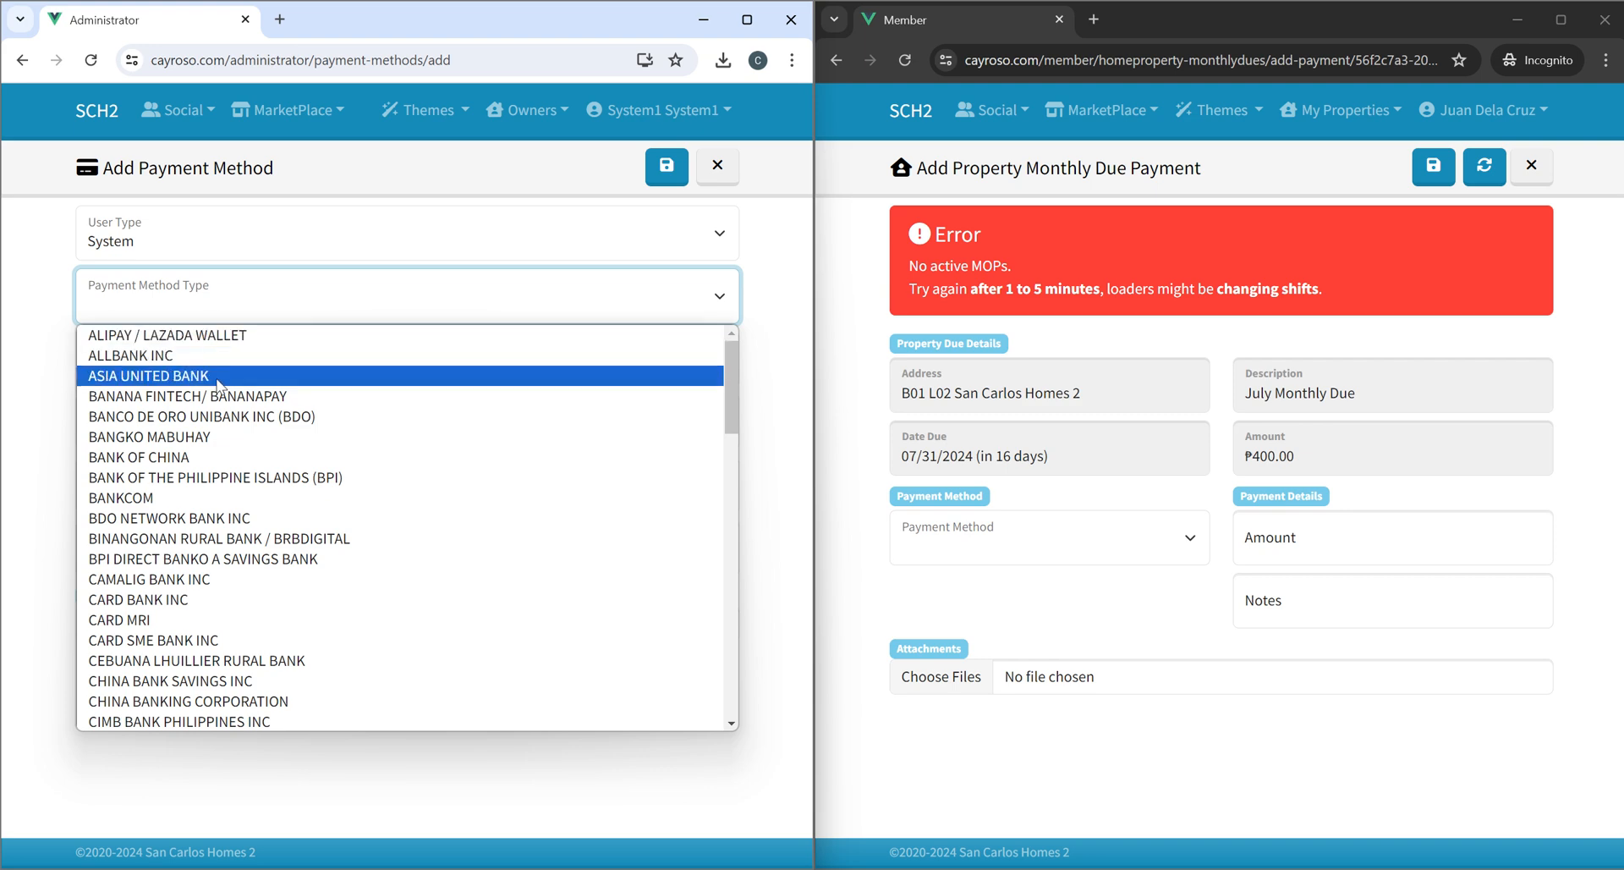
scroll(248, 498, down, 3)
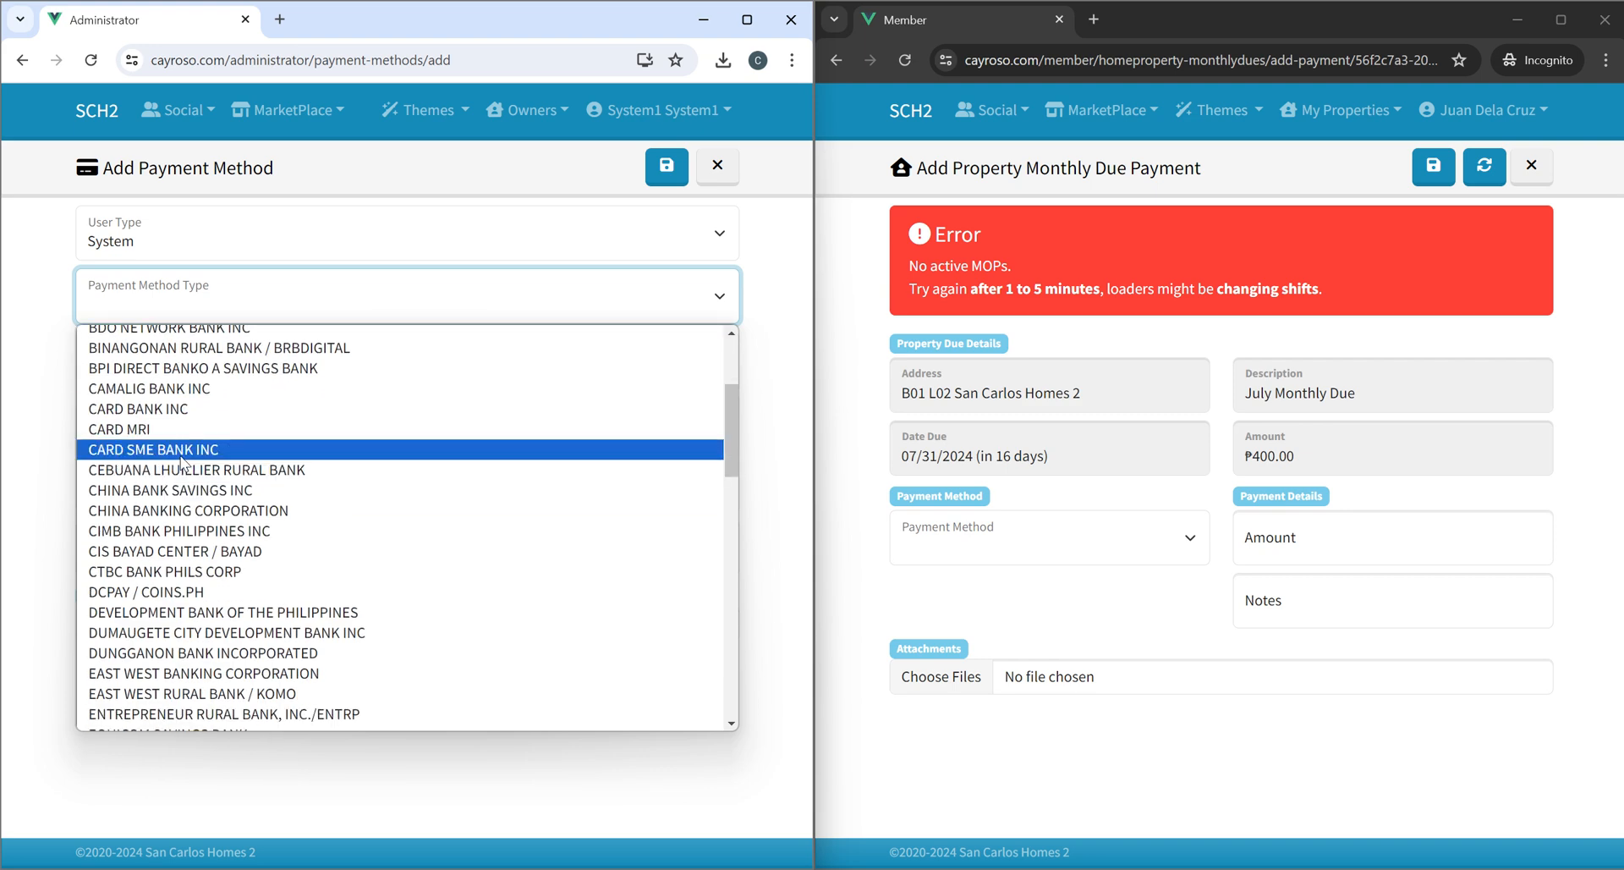
scroll(237, 541, down, 3)
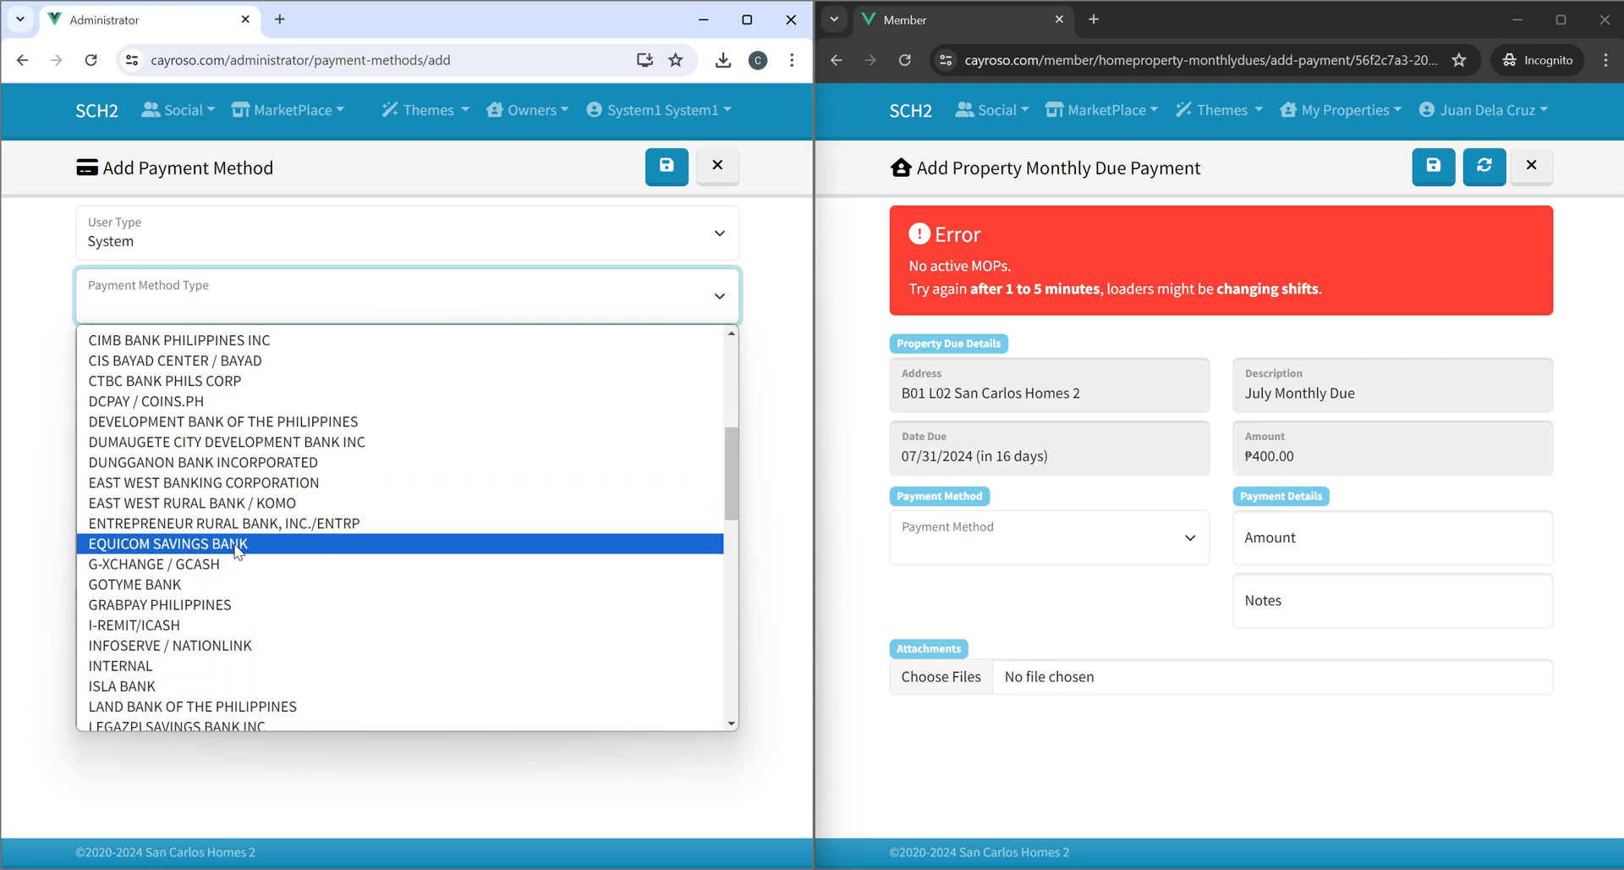
click(181, 563)
click(199, 360)
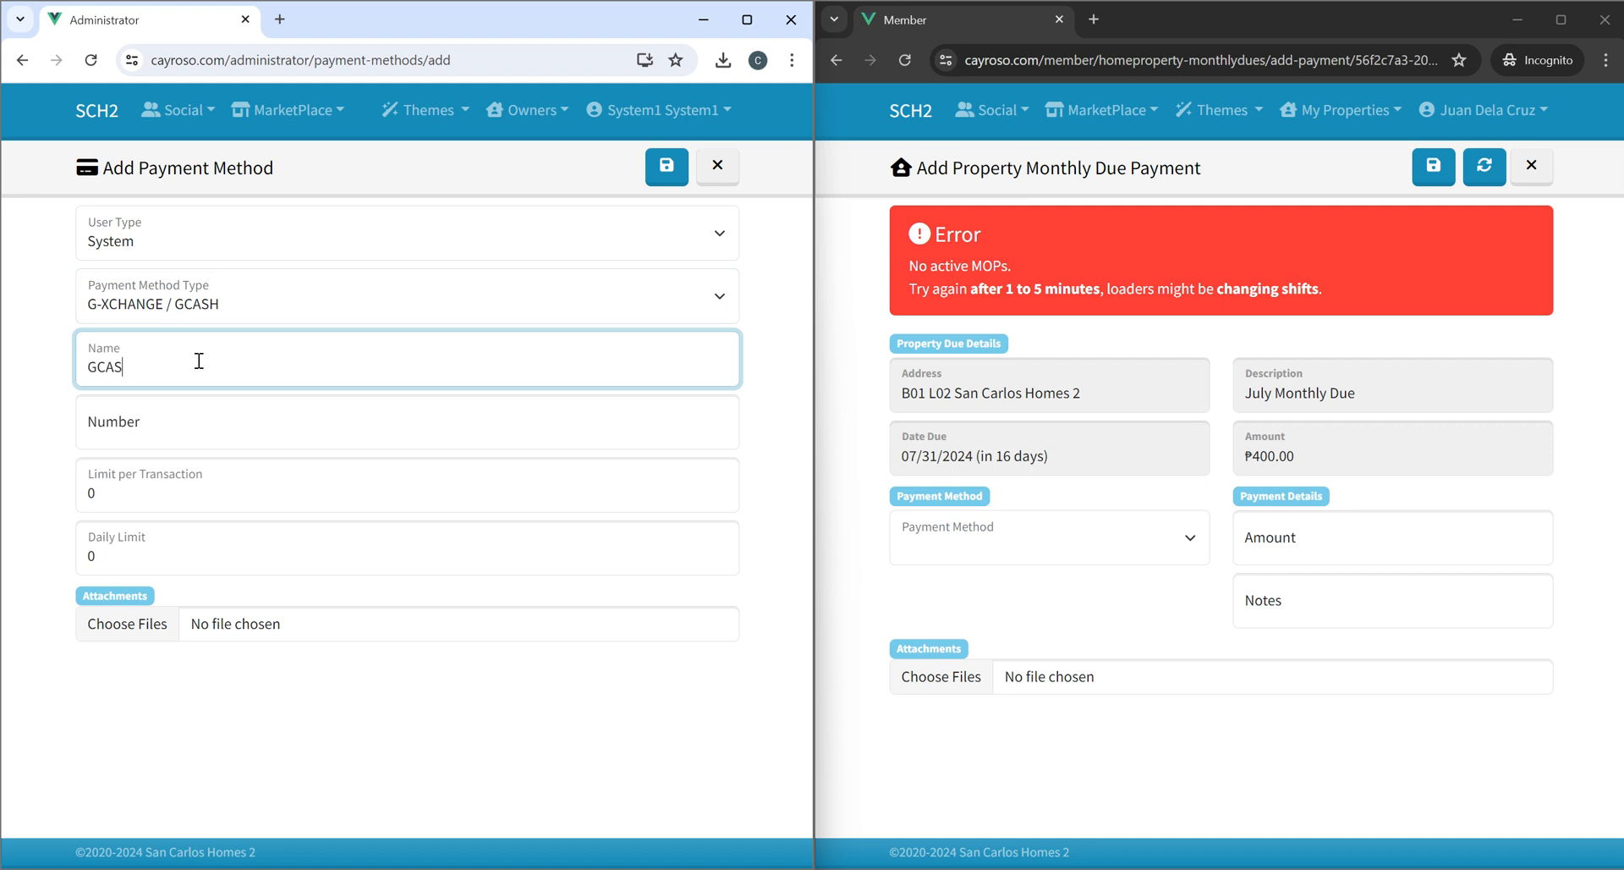
Set the payment method's number to 112233.
click(156, 428)
text(11)
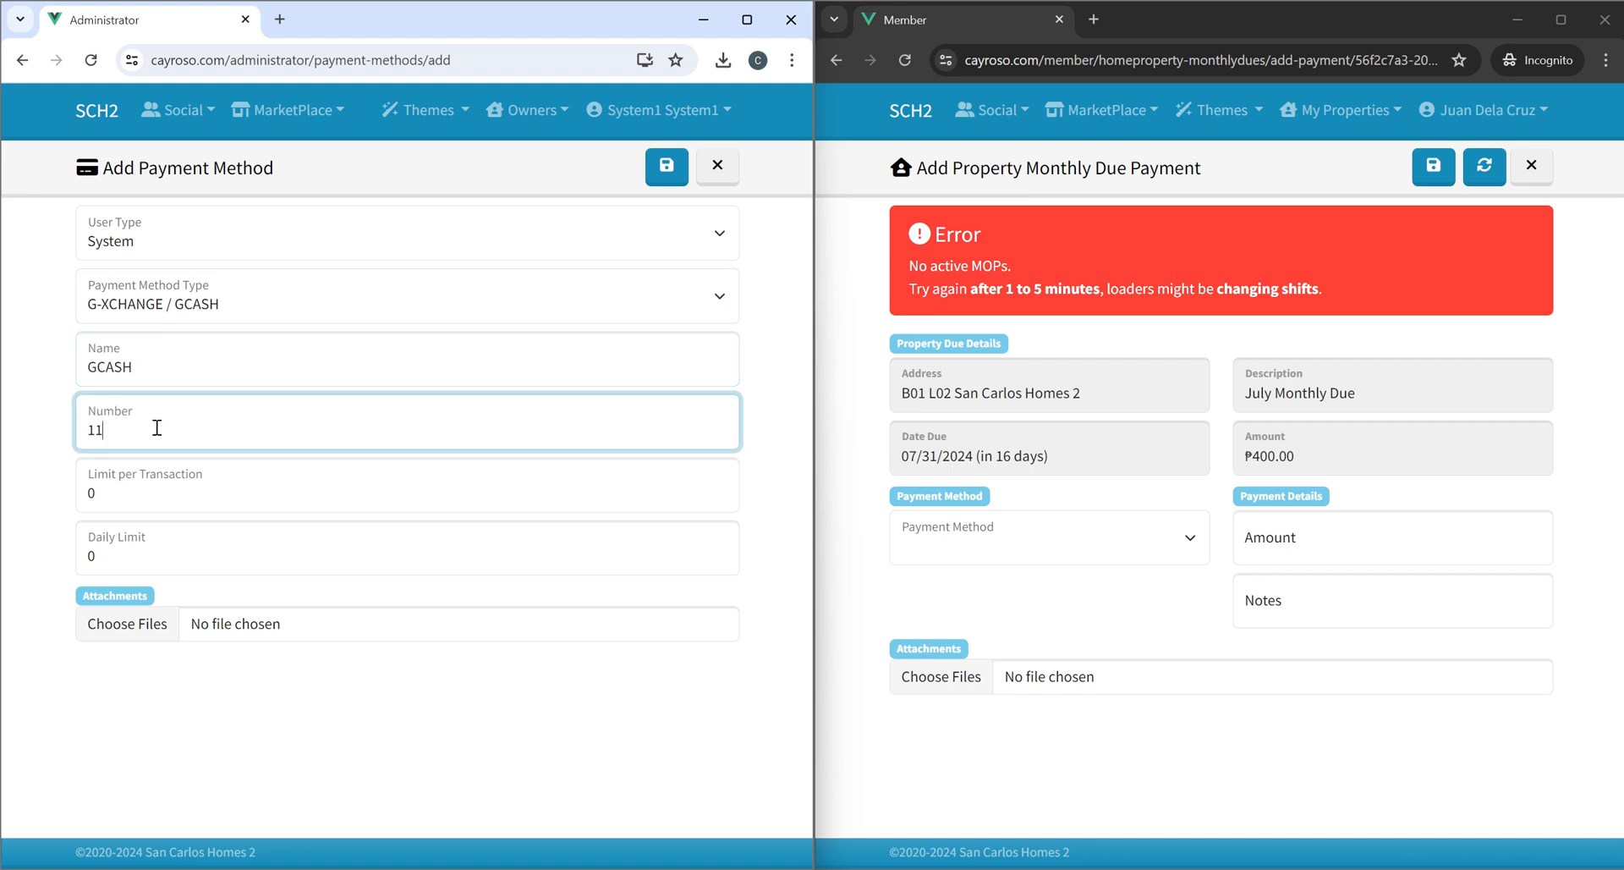
text(2233)
Attach test2.png to the payment method and save it.
click(293, 633)
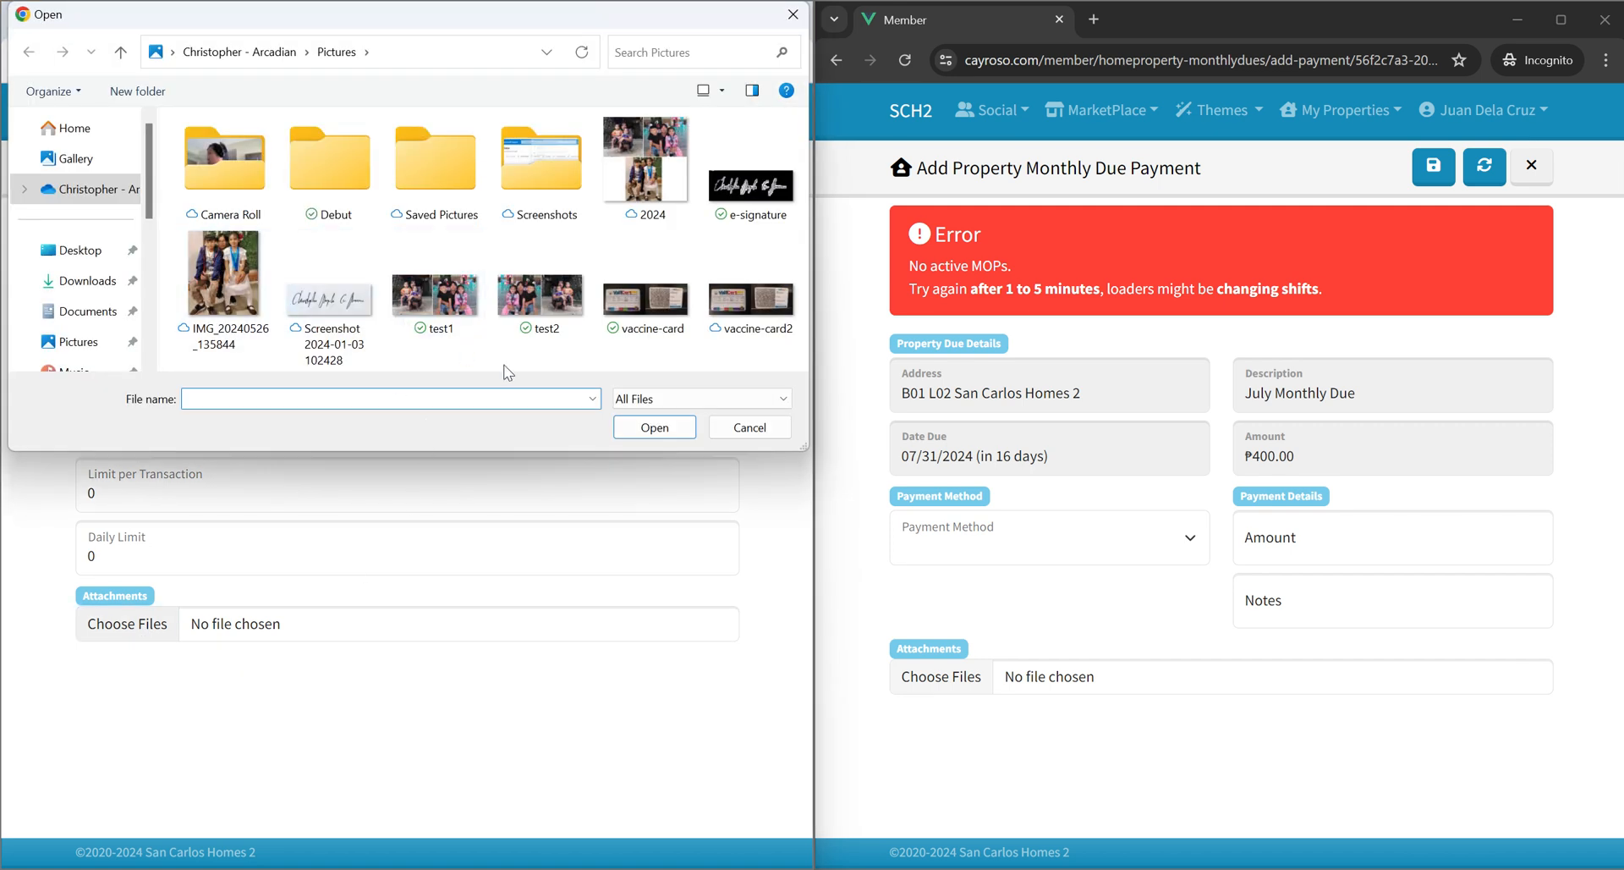
double_click(536, 320)
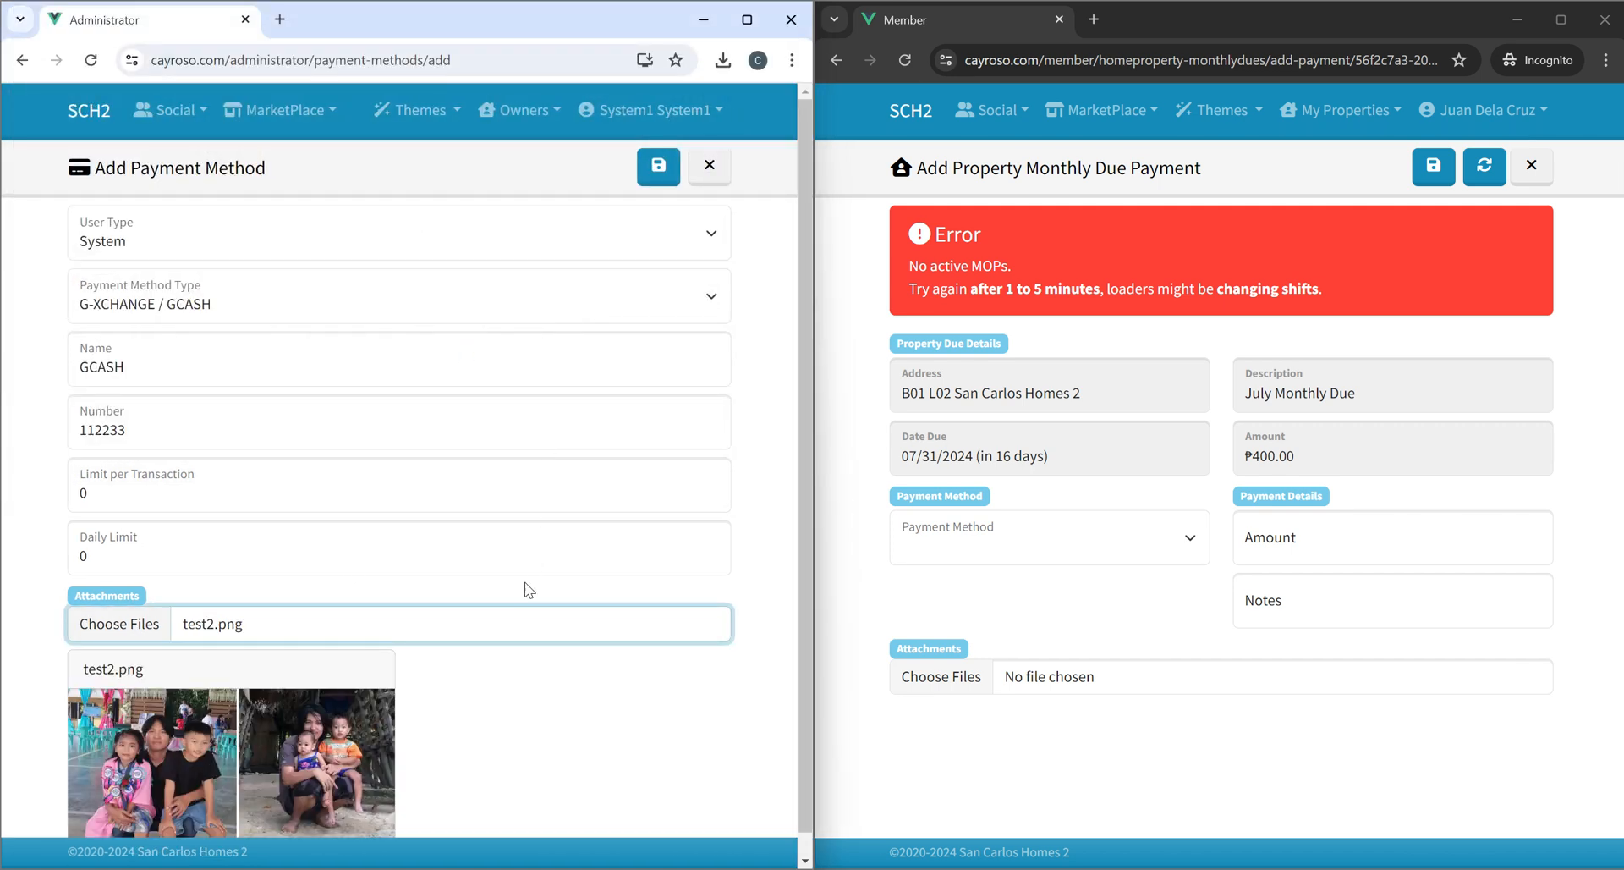
scroll(240, 738, down, 2)
scroll(562, 378, up, 2)
click(660, 167)
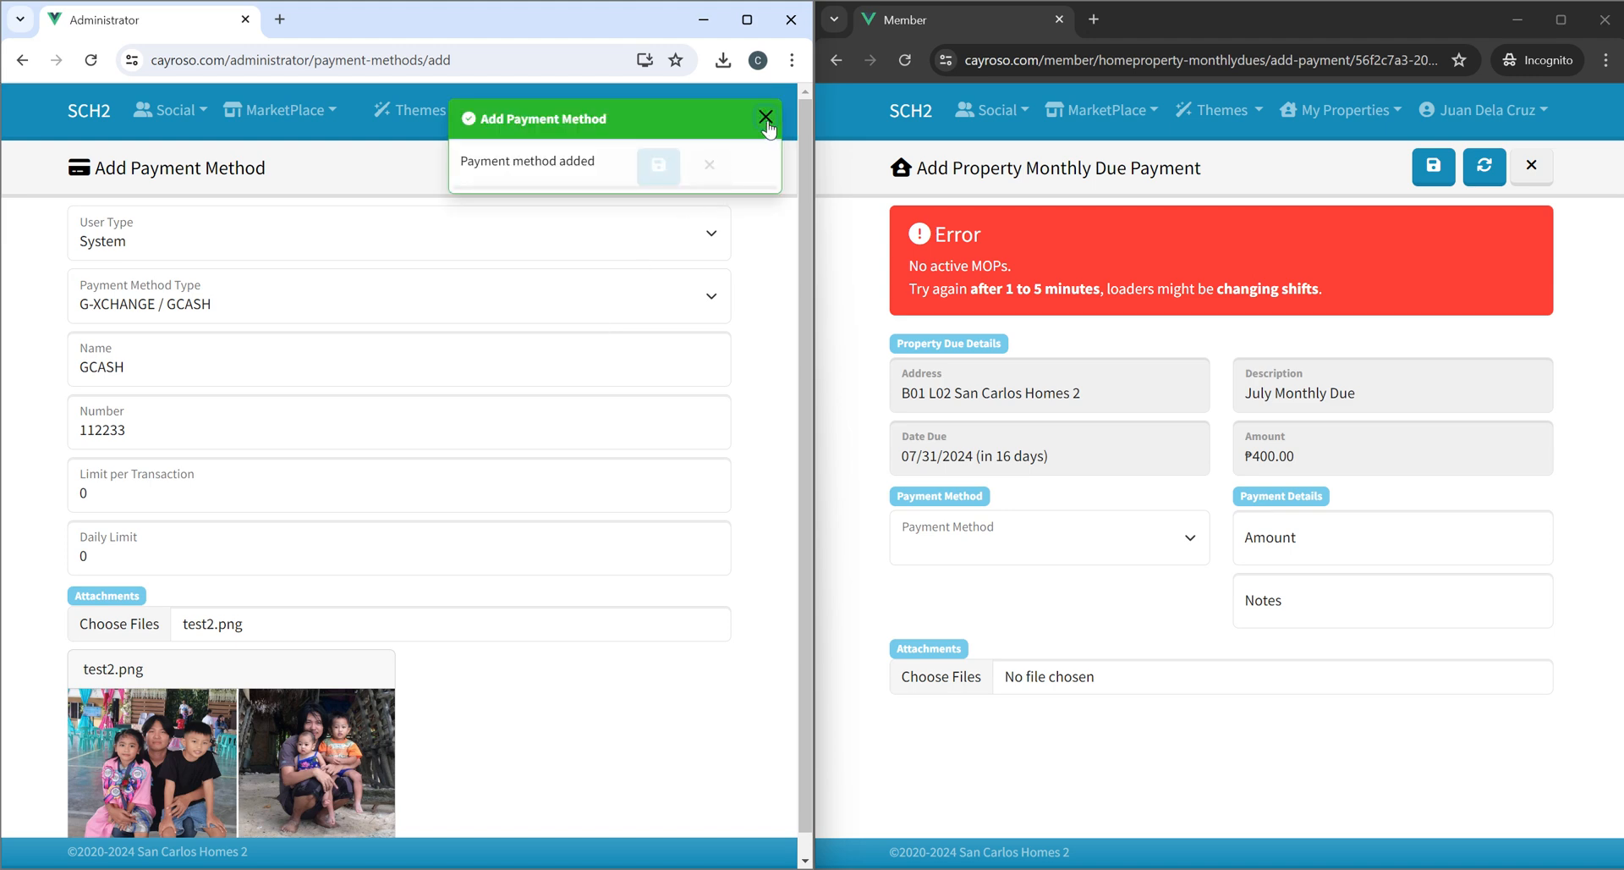
click(766, 118)
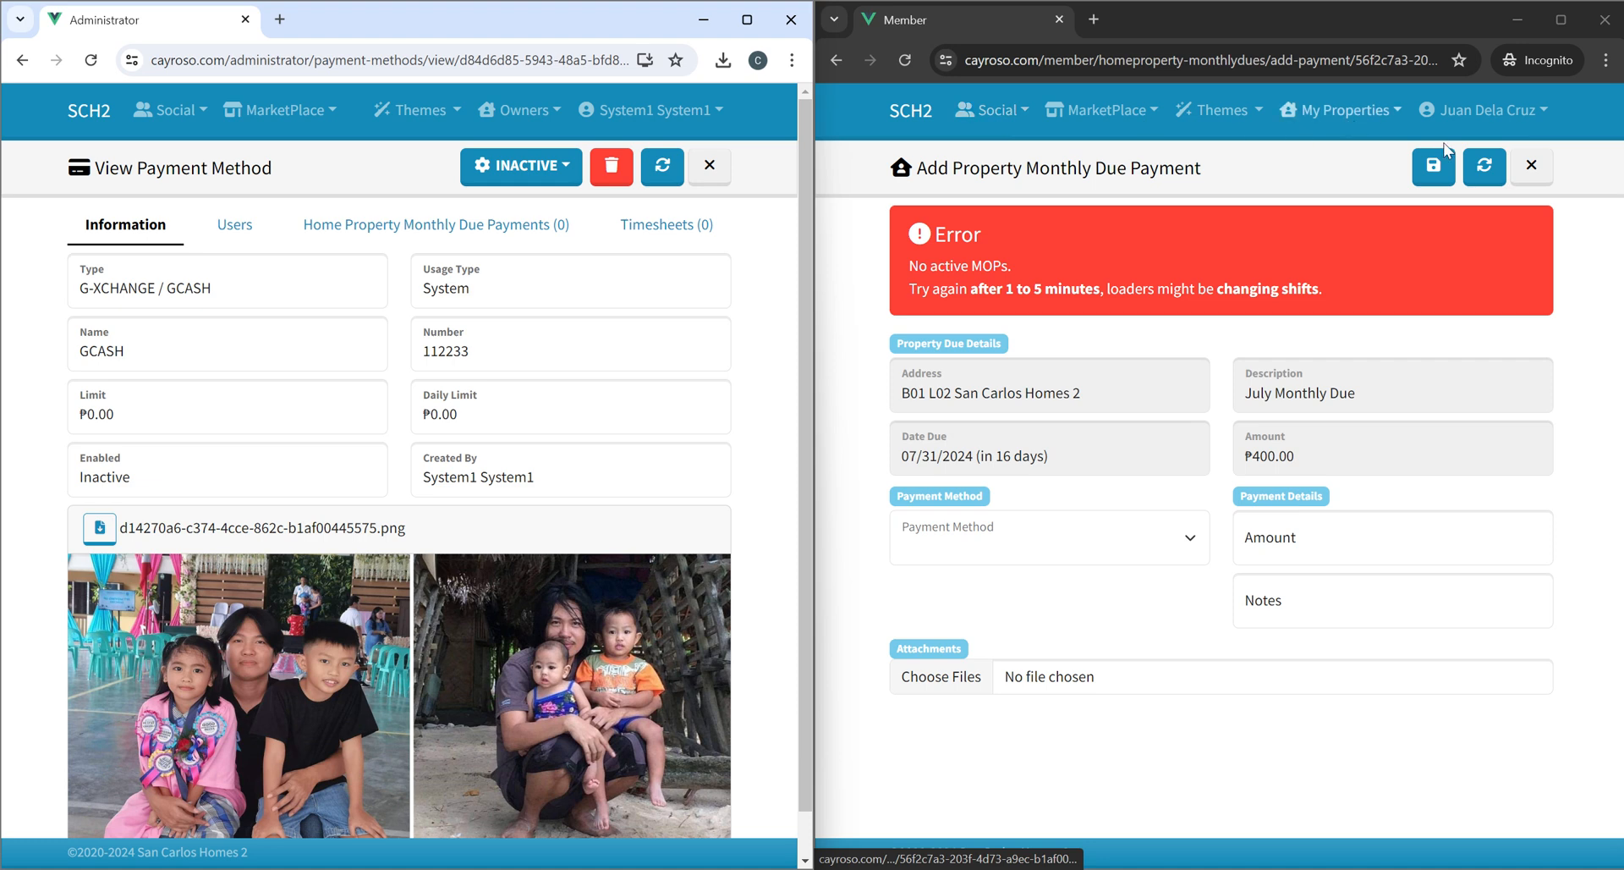
Reload the member's payment form and open the administrator's payment methods list.
click(1485, 165)
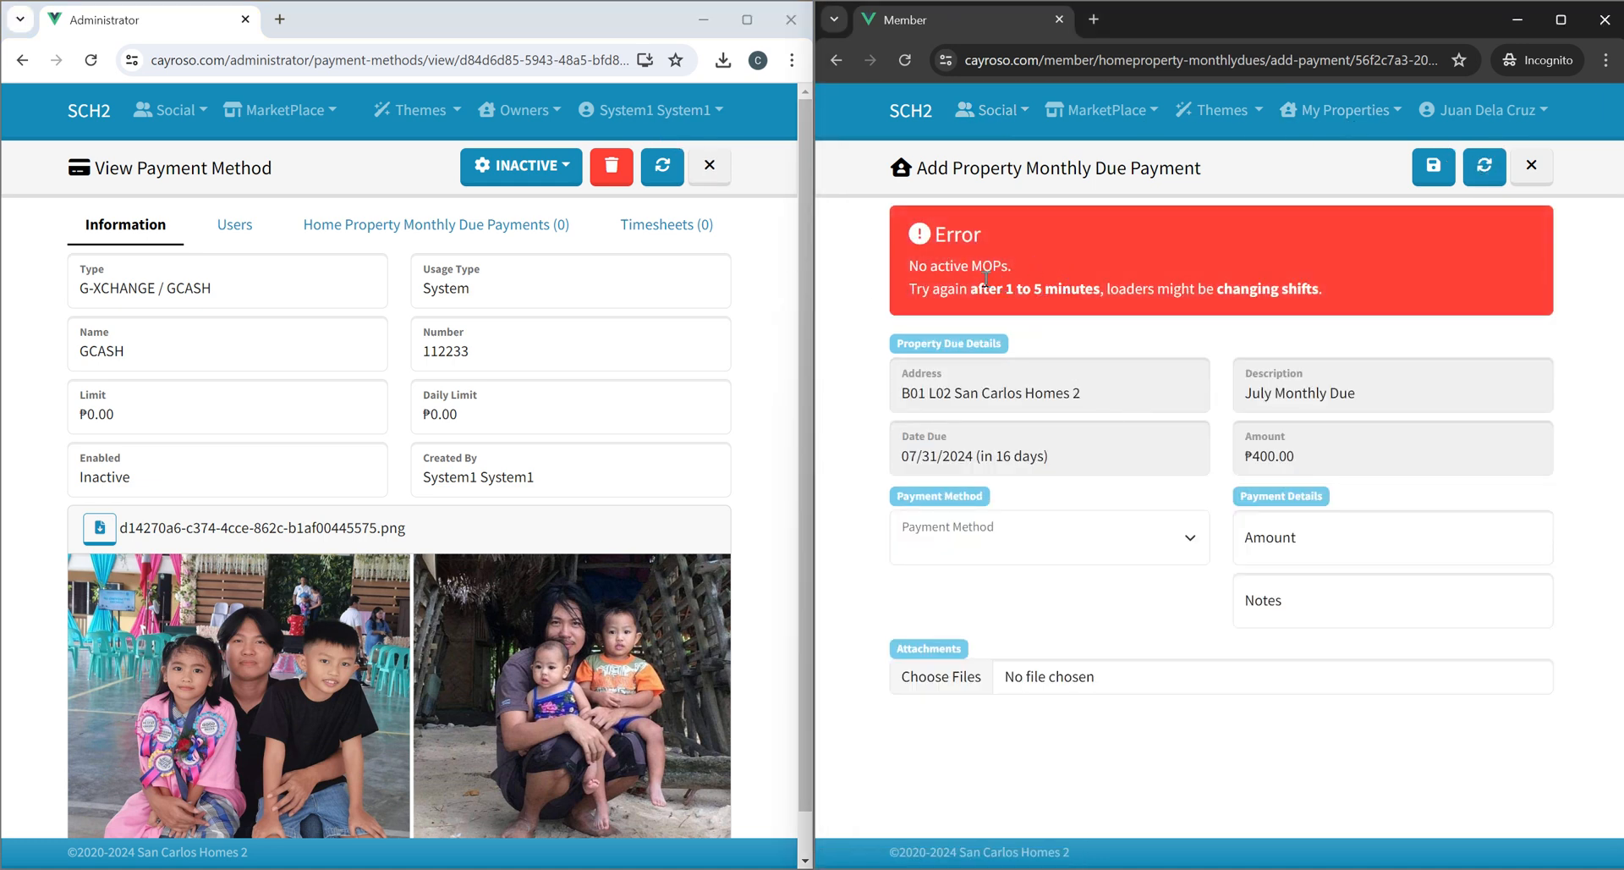
click(656, 110)
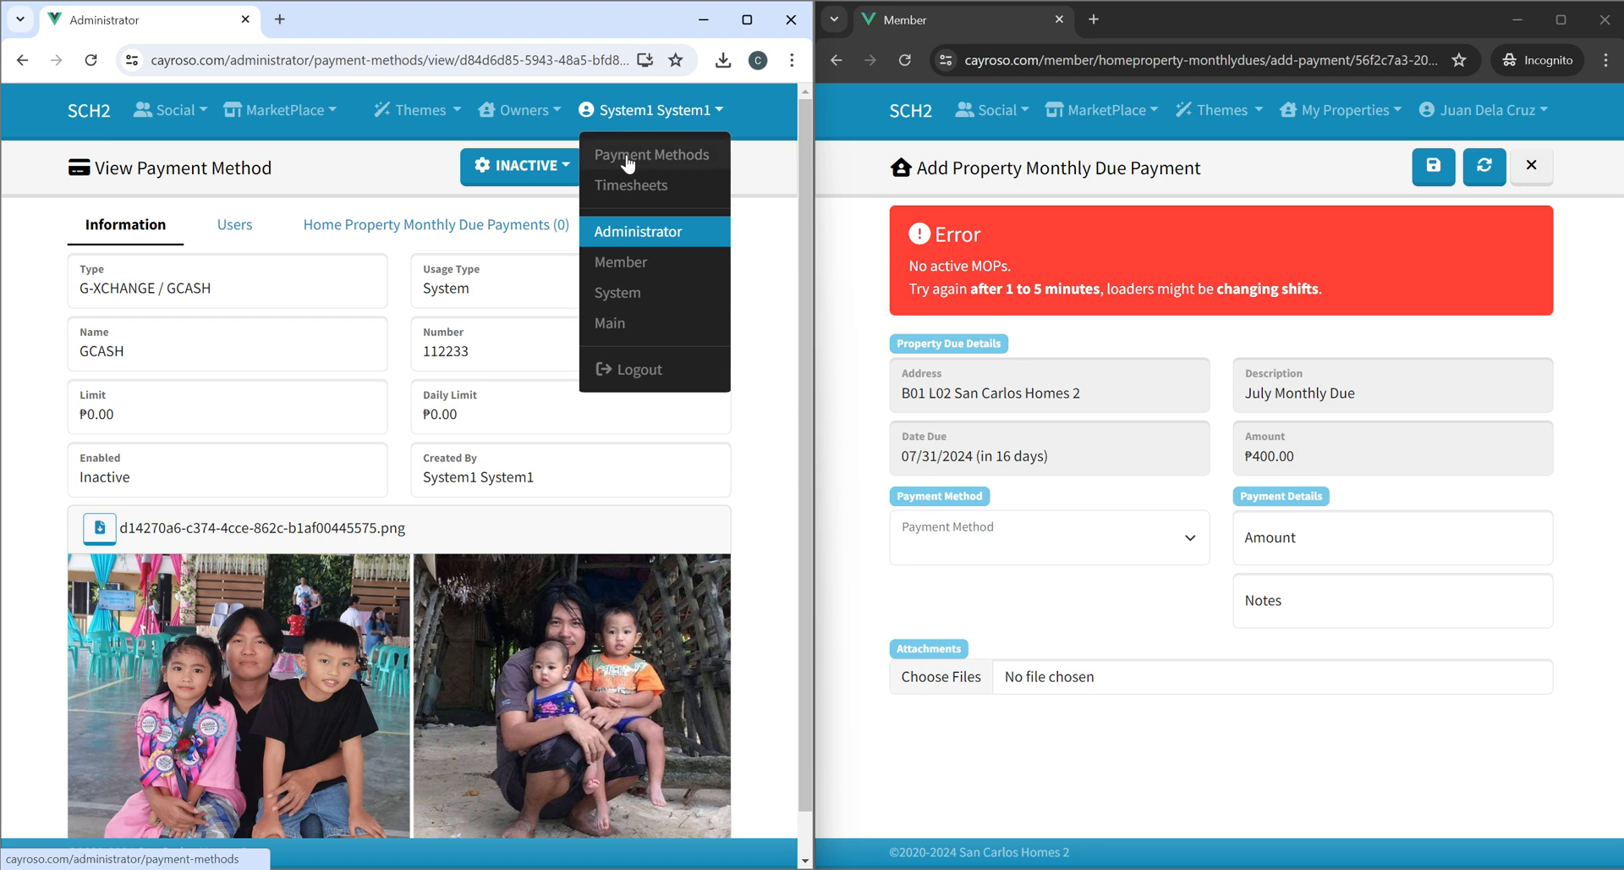
click(626, 152)
Create a new timesheet with the default start and end times.
click(659, 110)
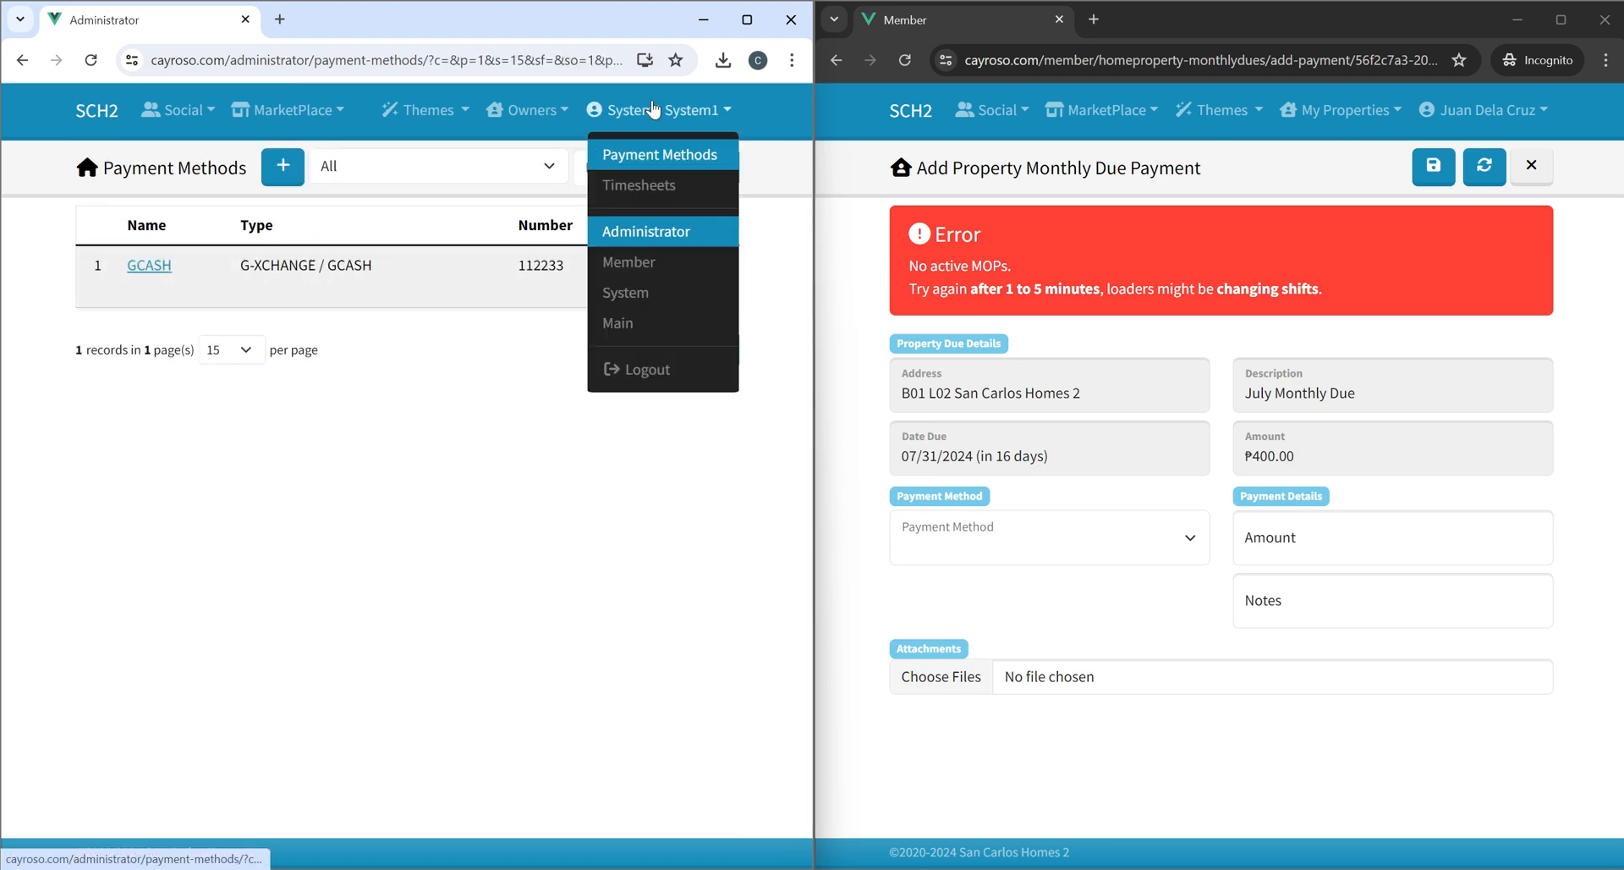
click(645, 194)
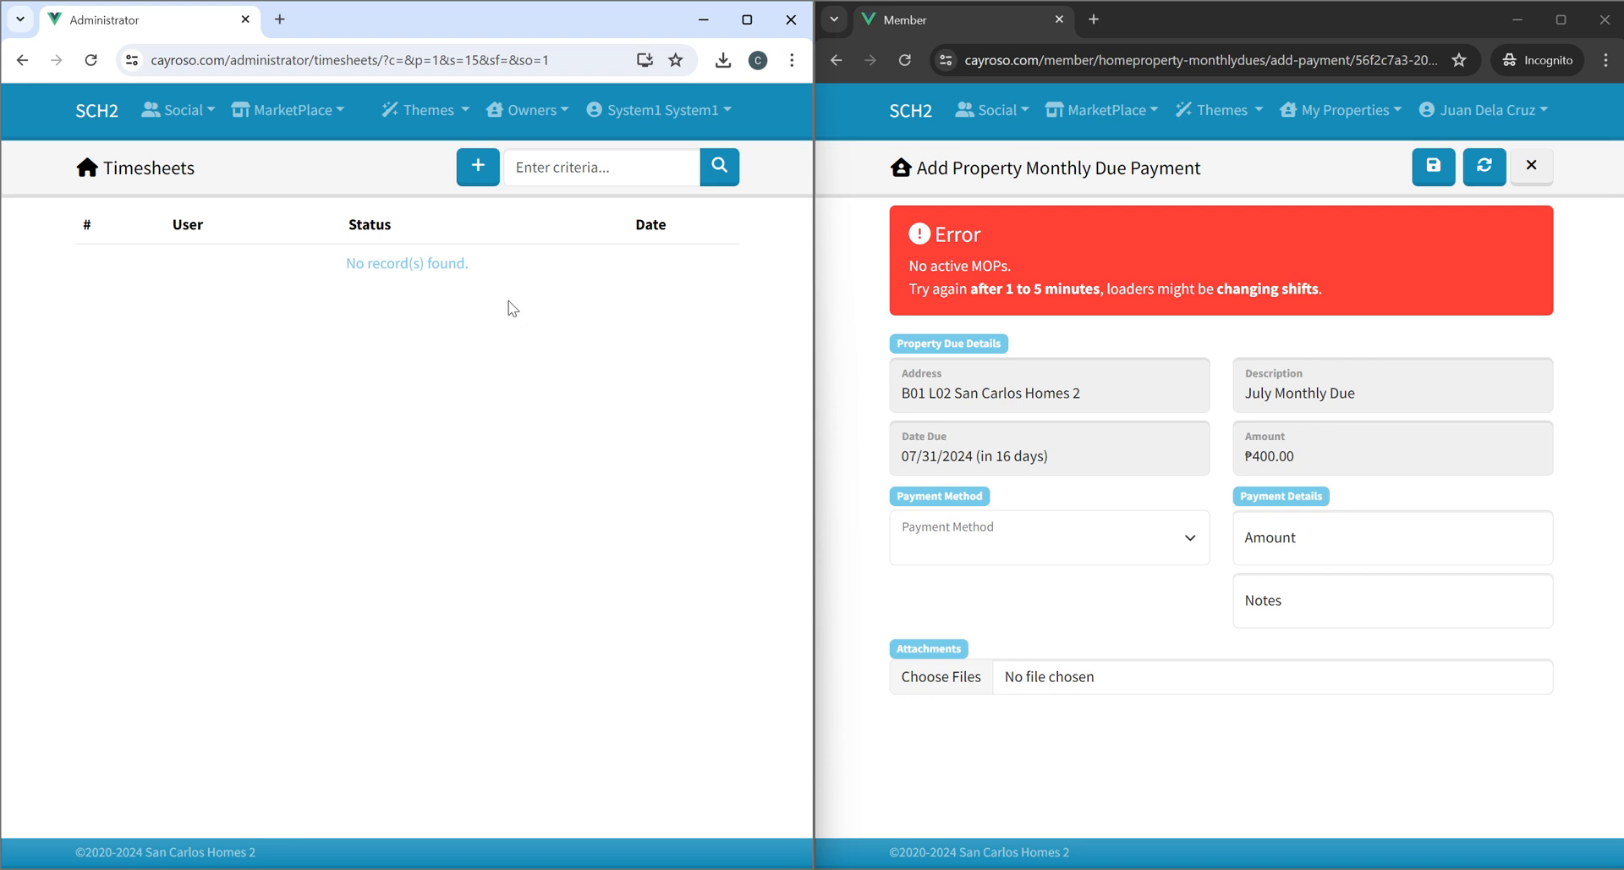
click(476, 184)
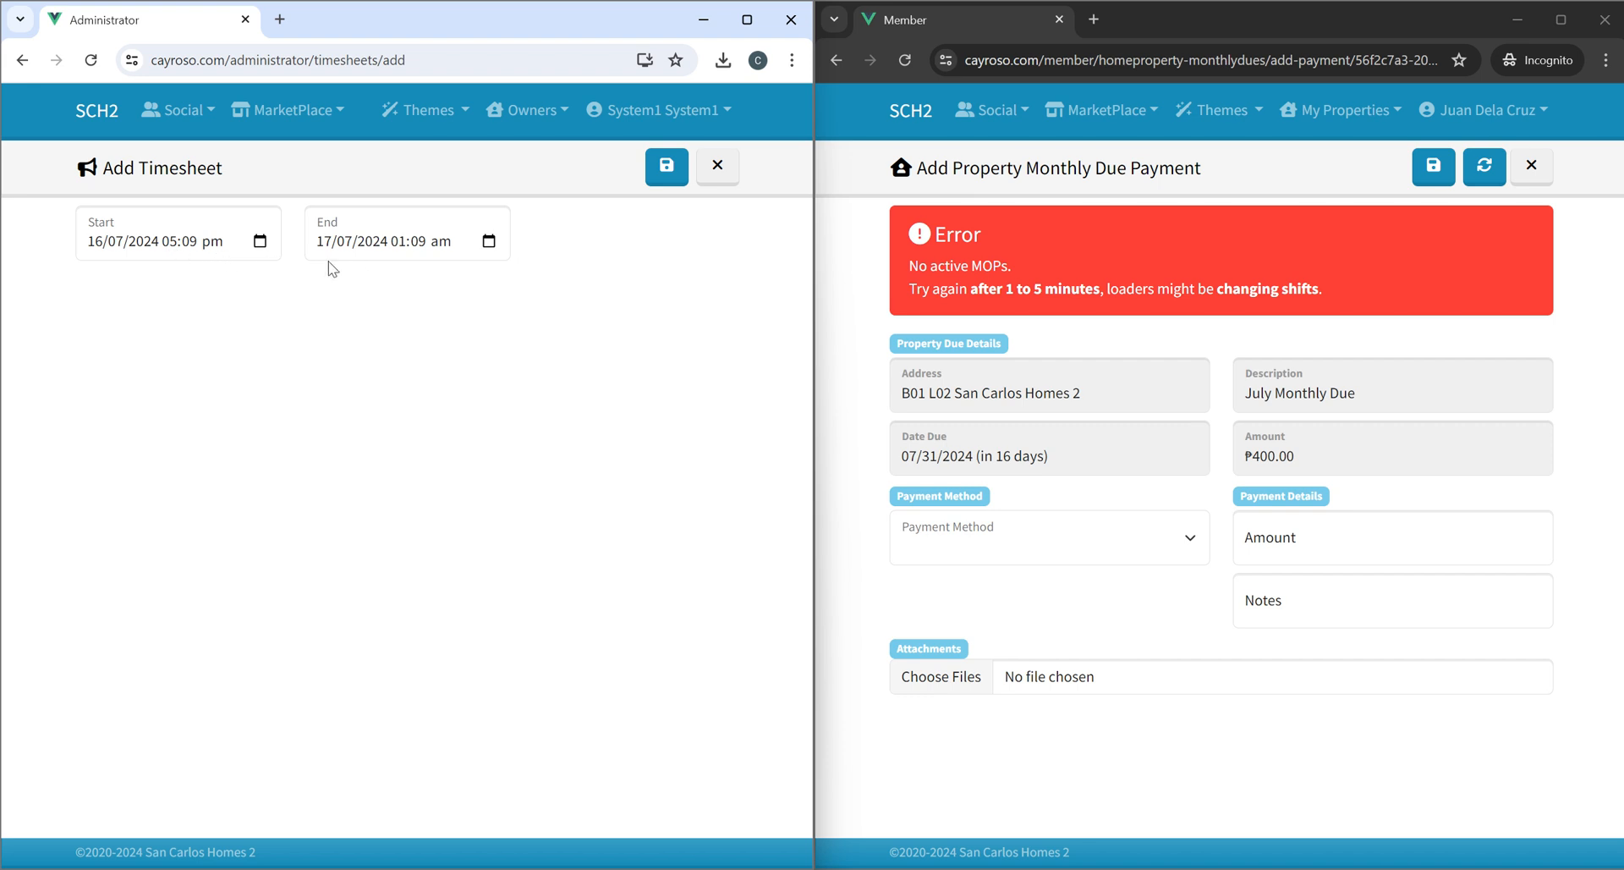
click(666, 166)
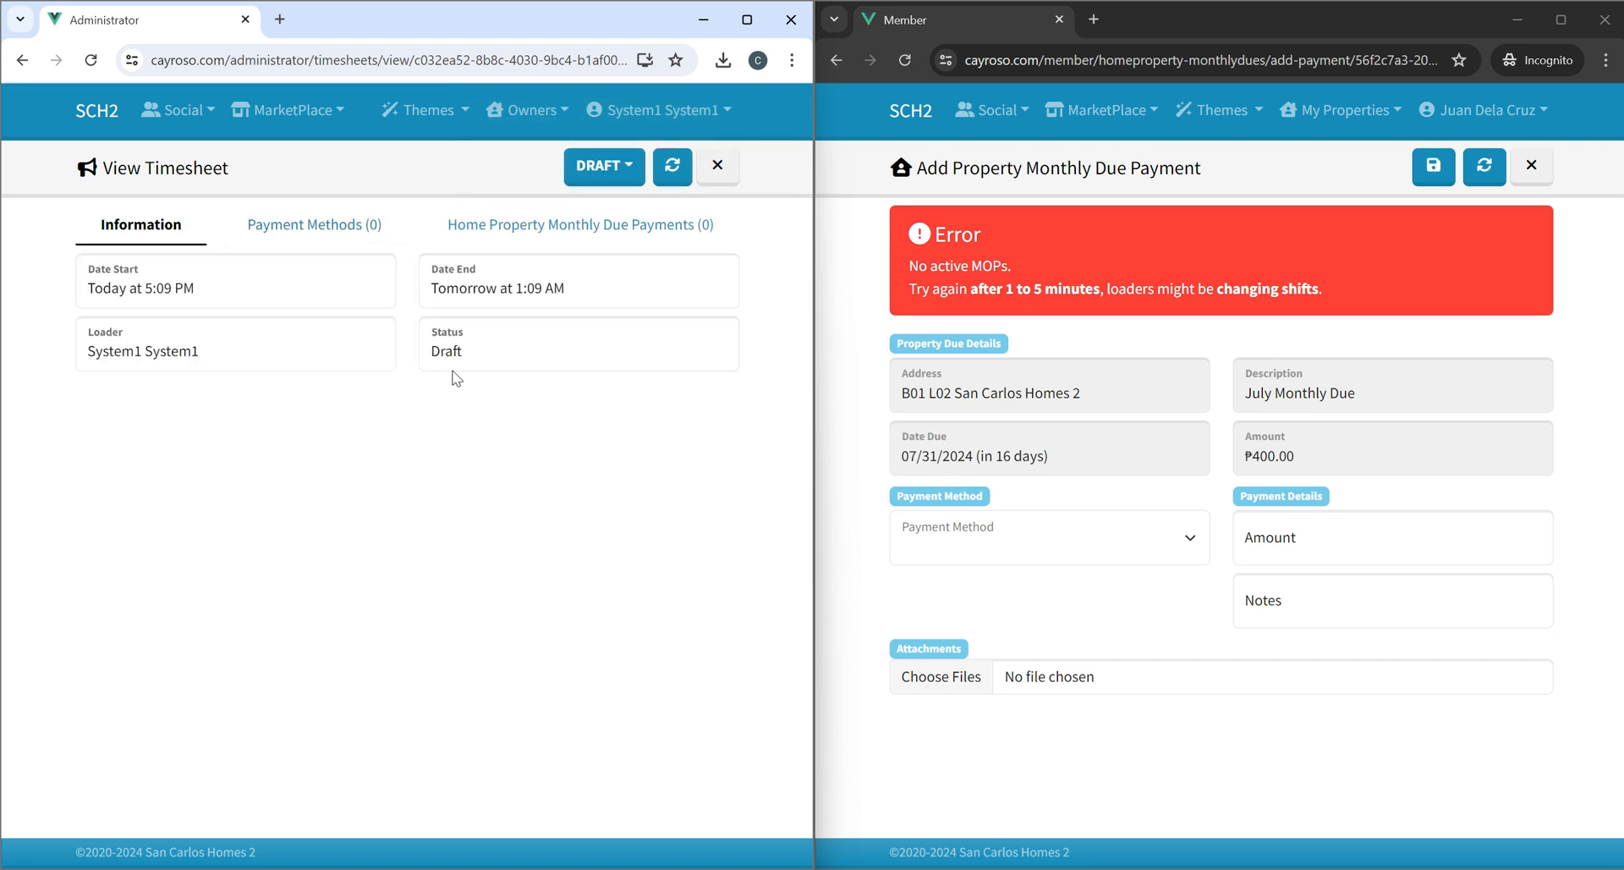
Check the timesheet's status options and its Payment Methods tab.
click(601, 166)
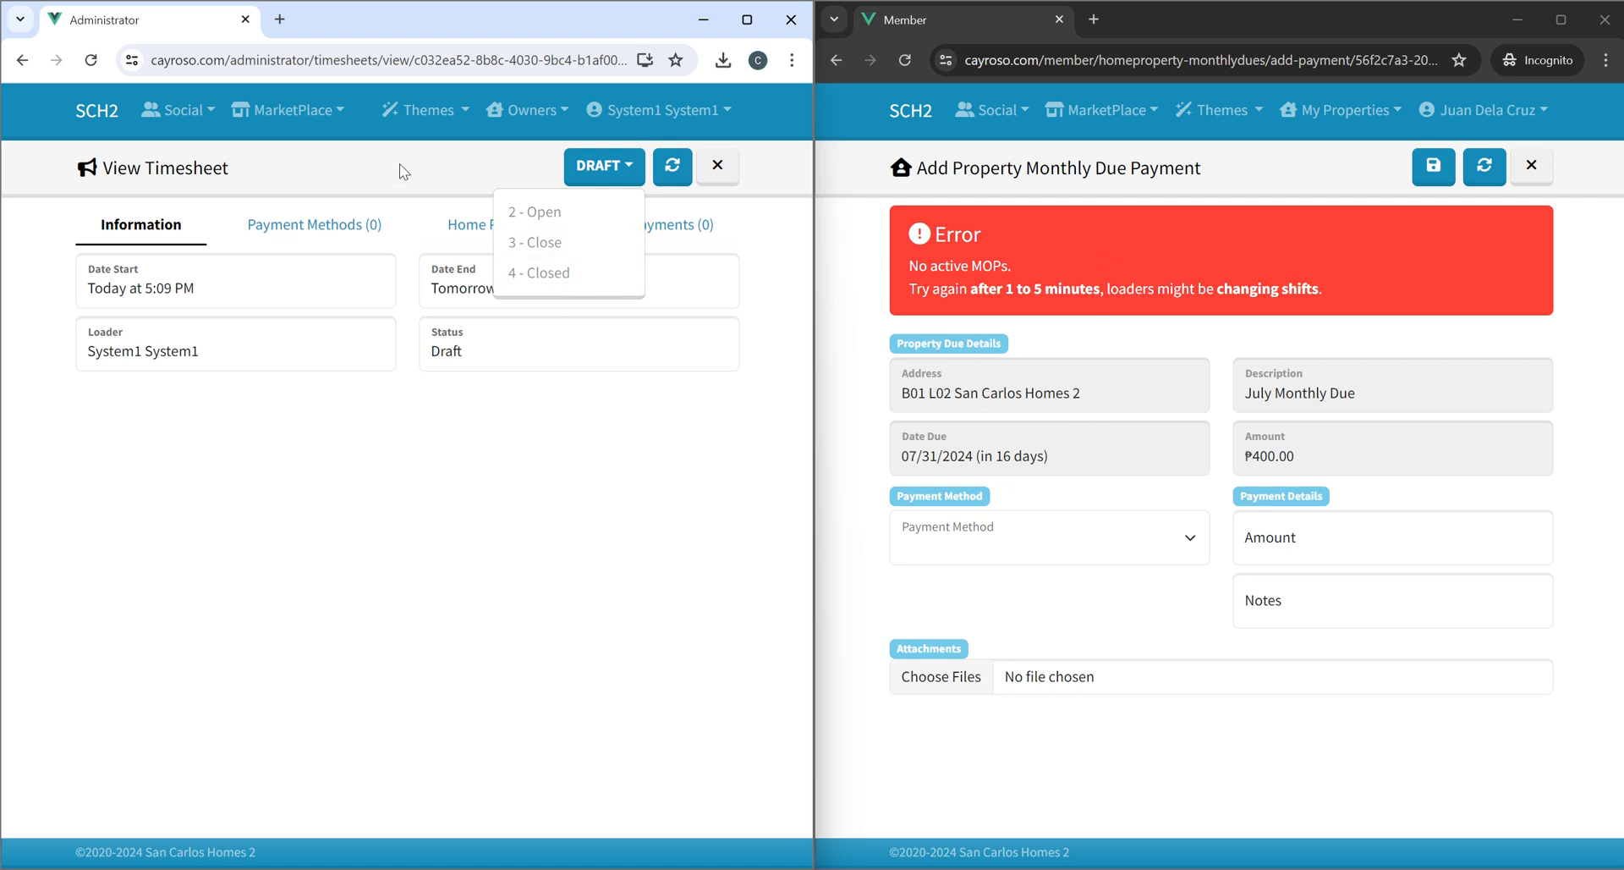
click(321, 226)
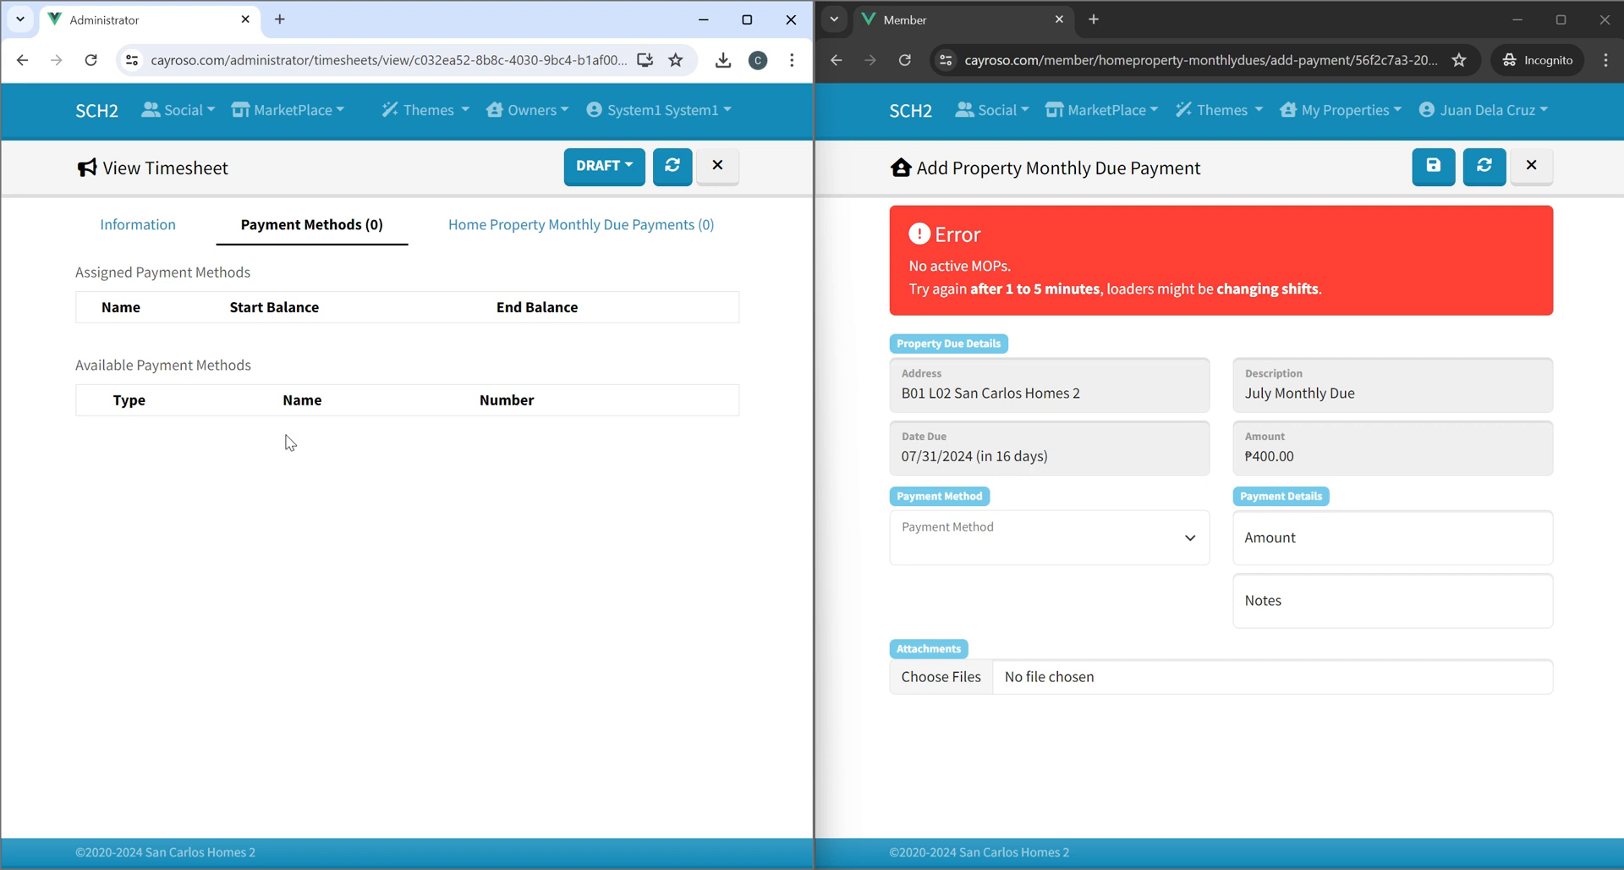
Open the GCASH payment method and activate it.
click(656, 110)
click(652, 154)
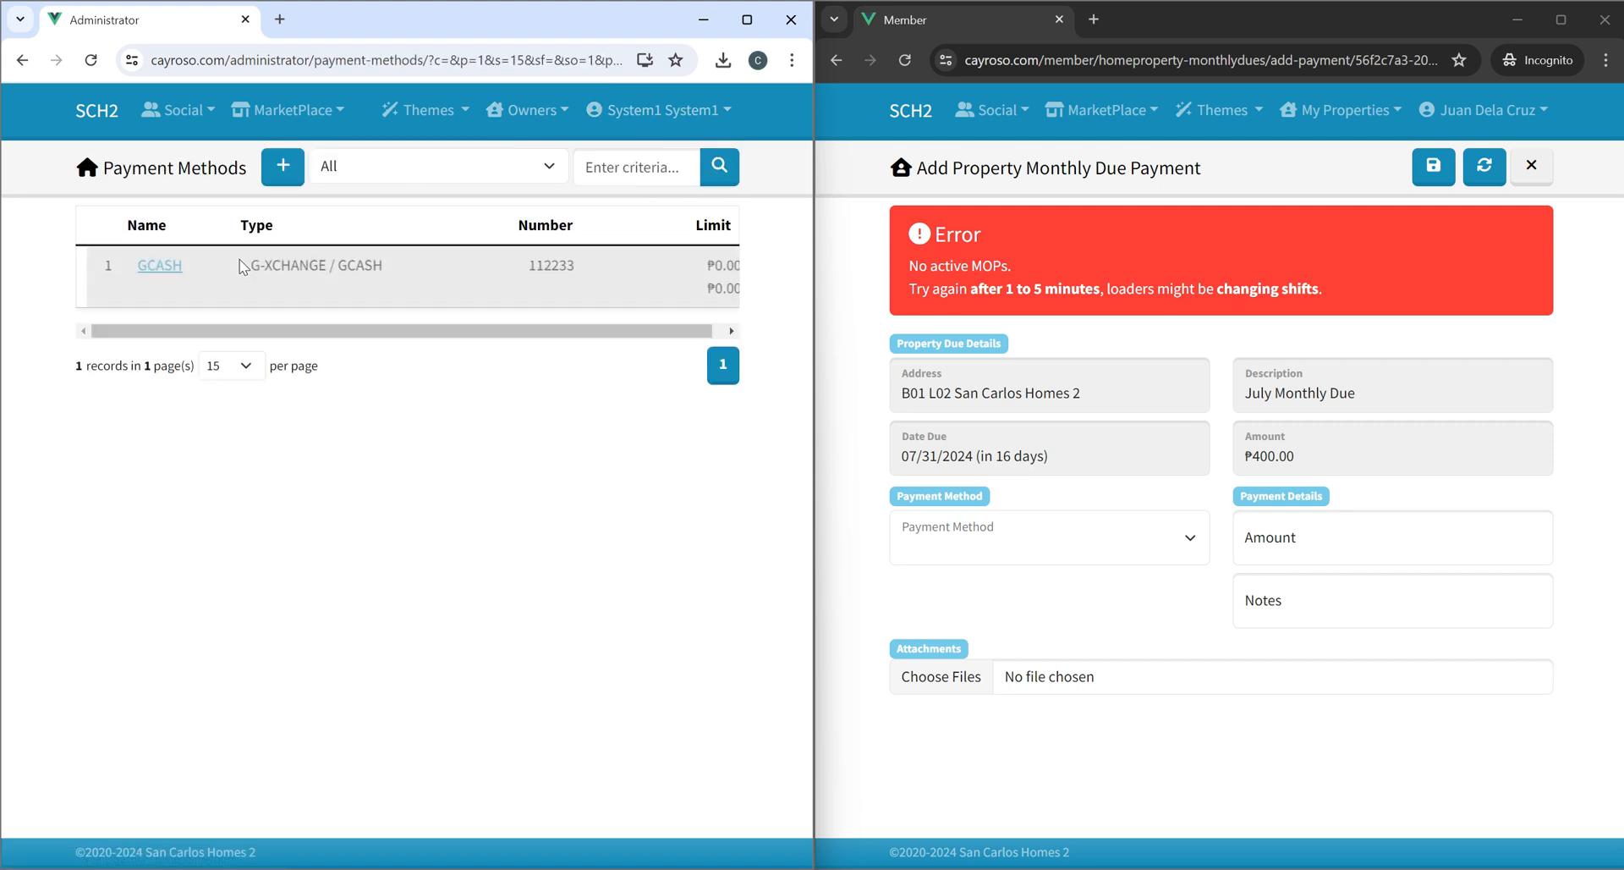
click(149, 265)
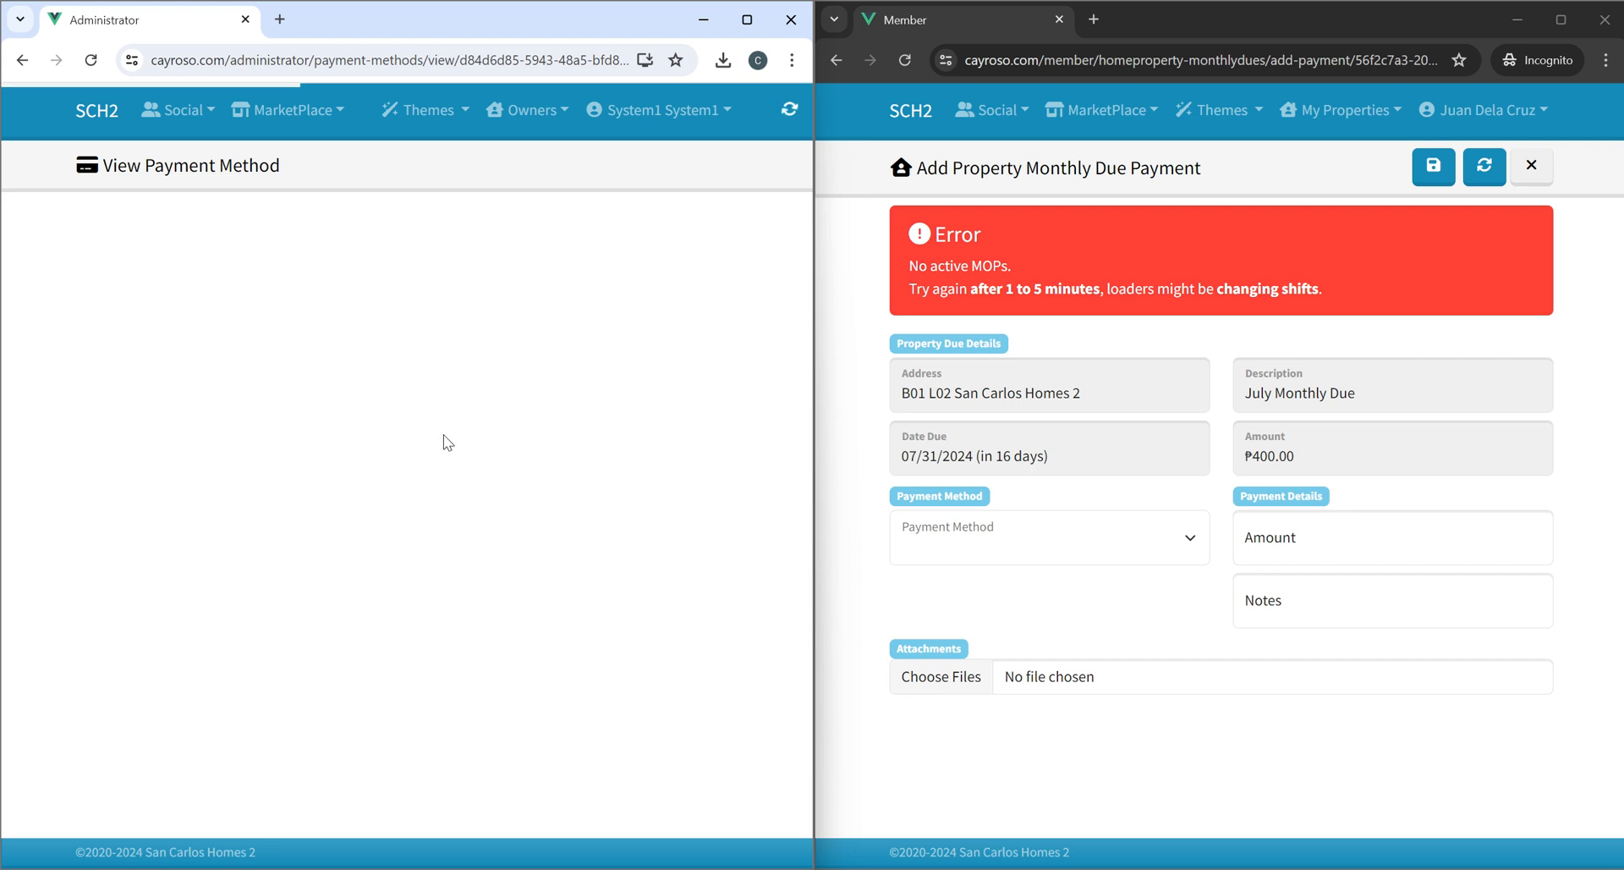
click(521, 166)
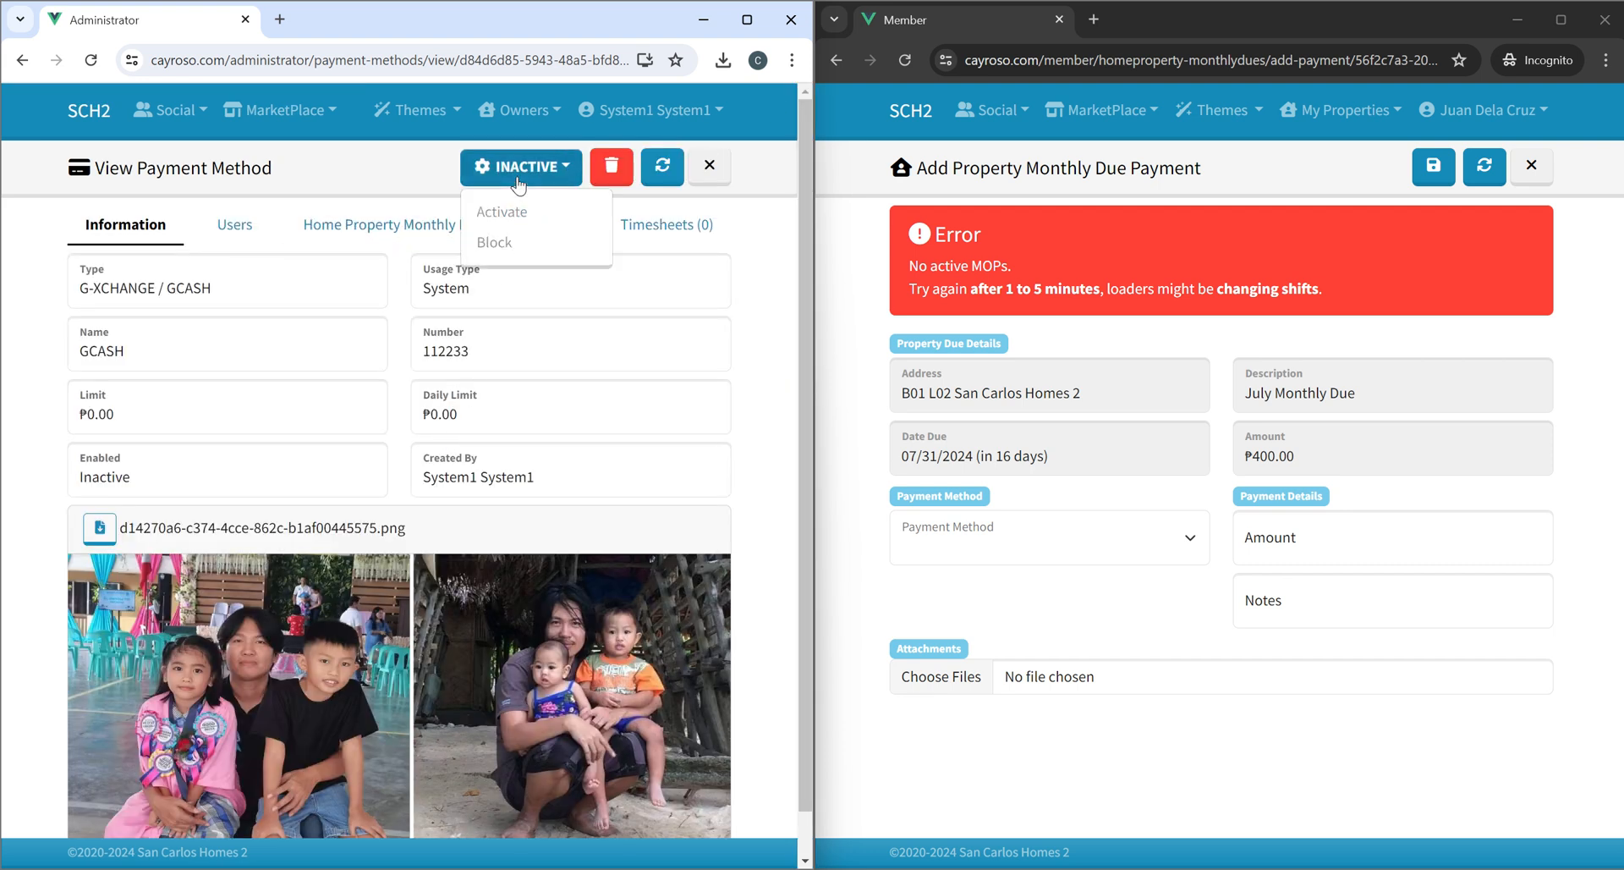
click(514, 221)
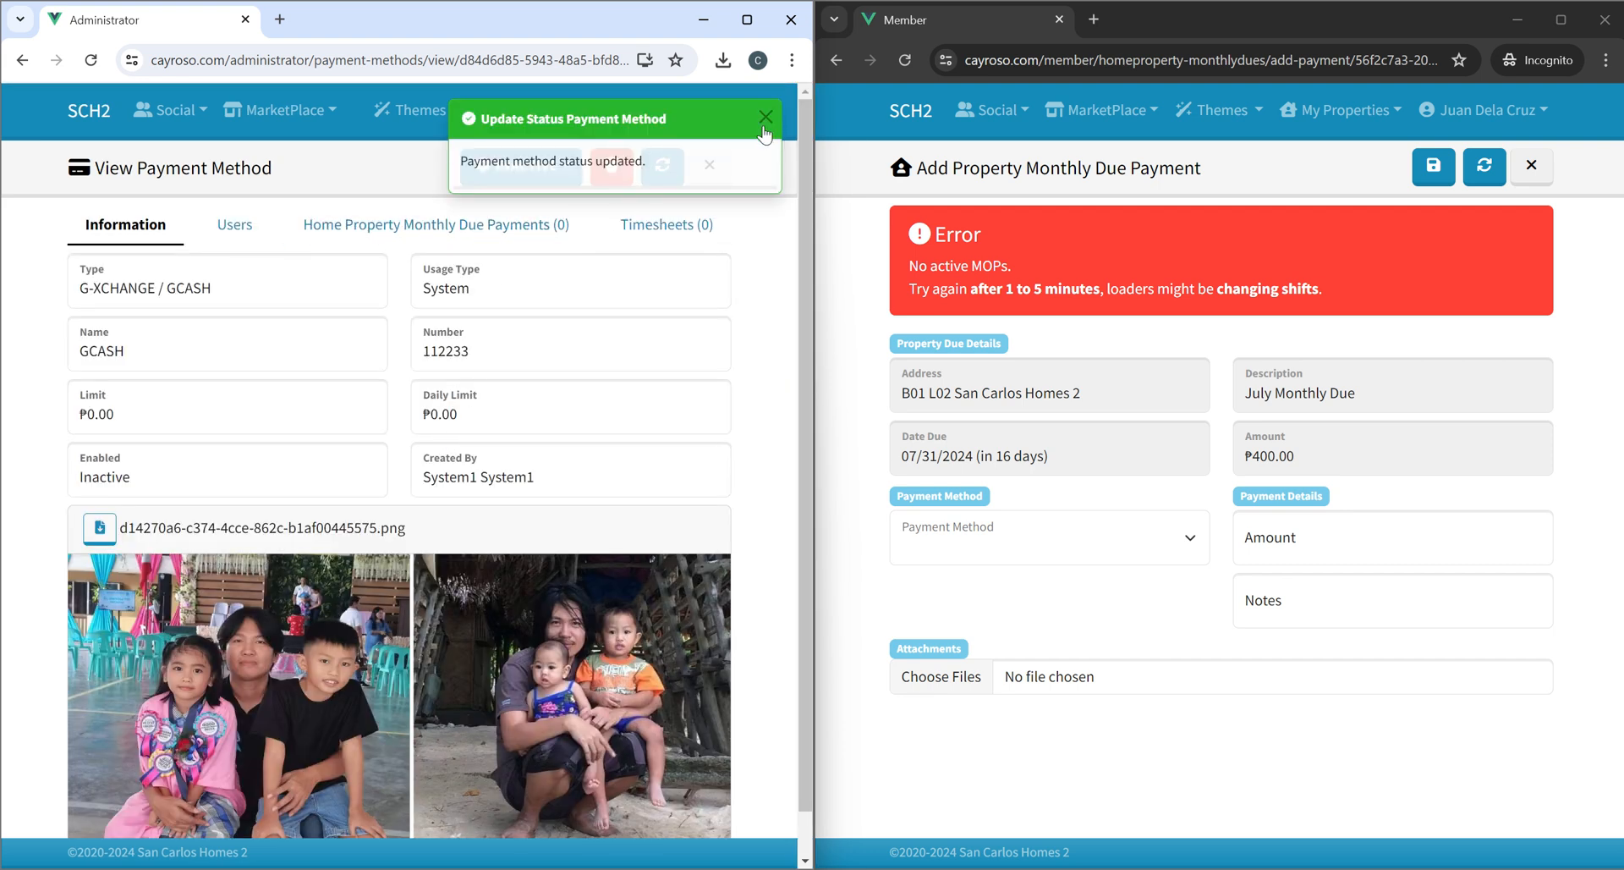
Open the draft timesheet and assign GCASH to its payment methods.
click(677, 111)
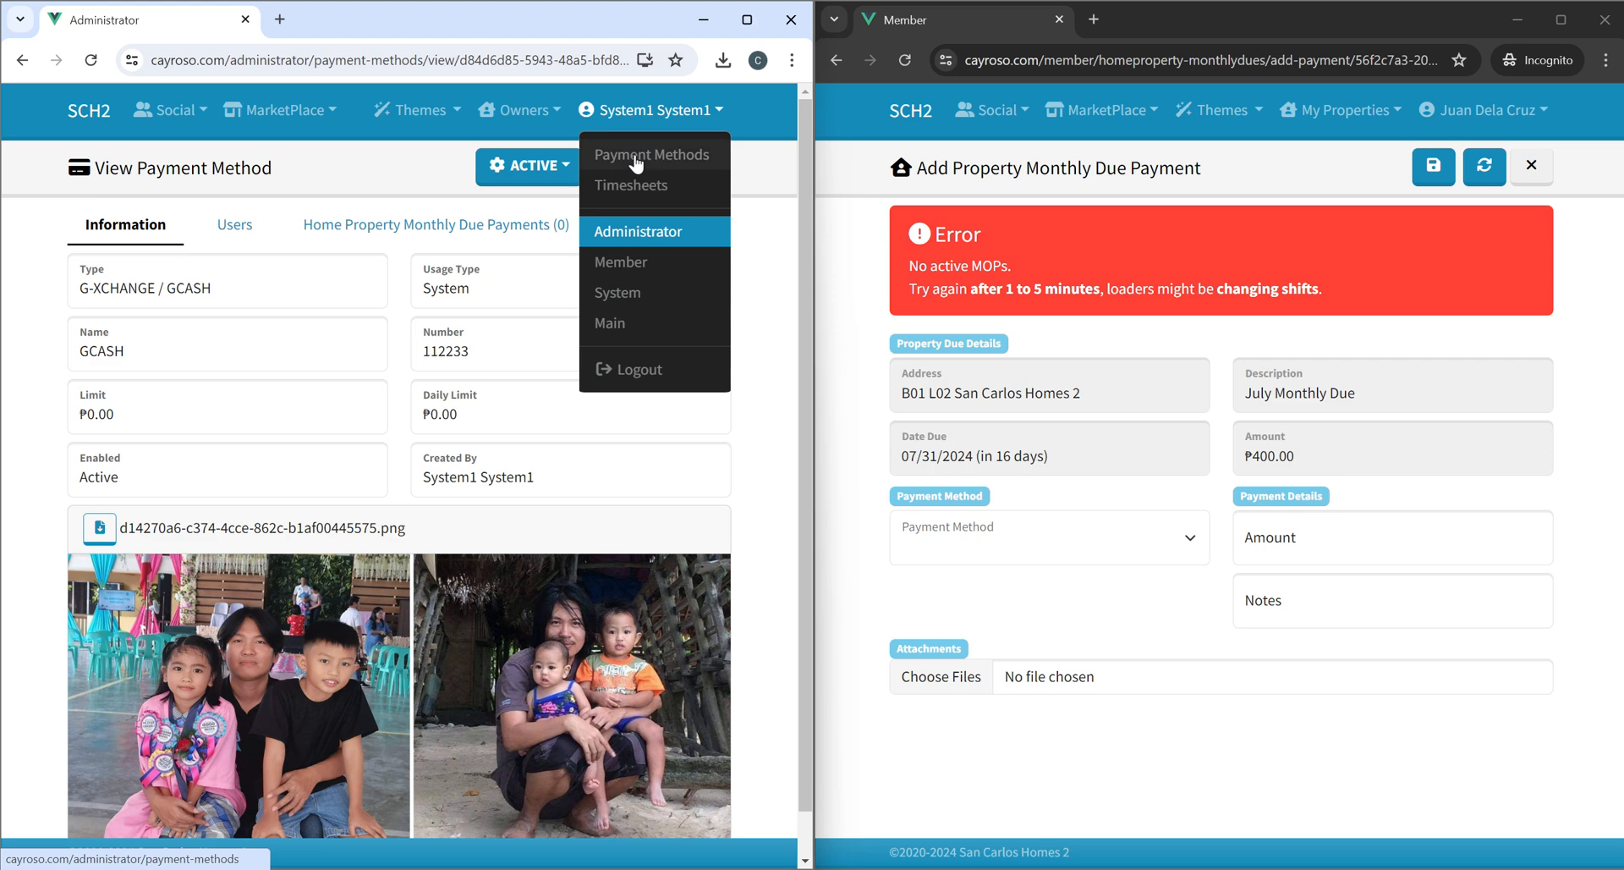
click(636, 186)
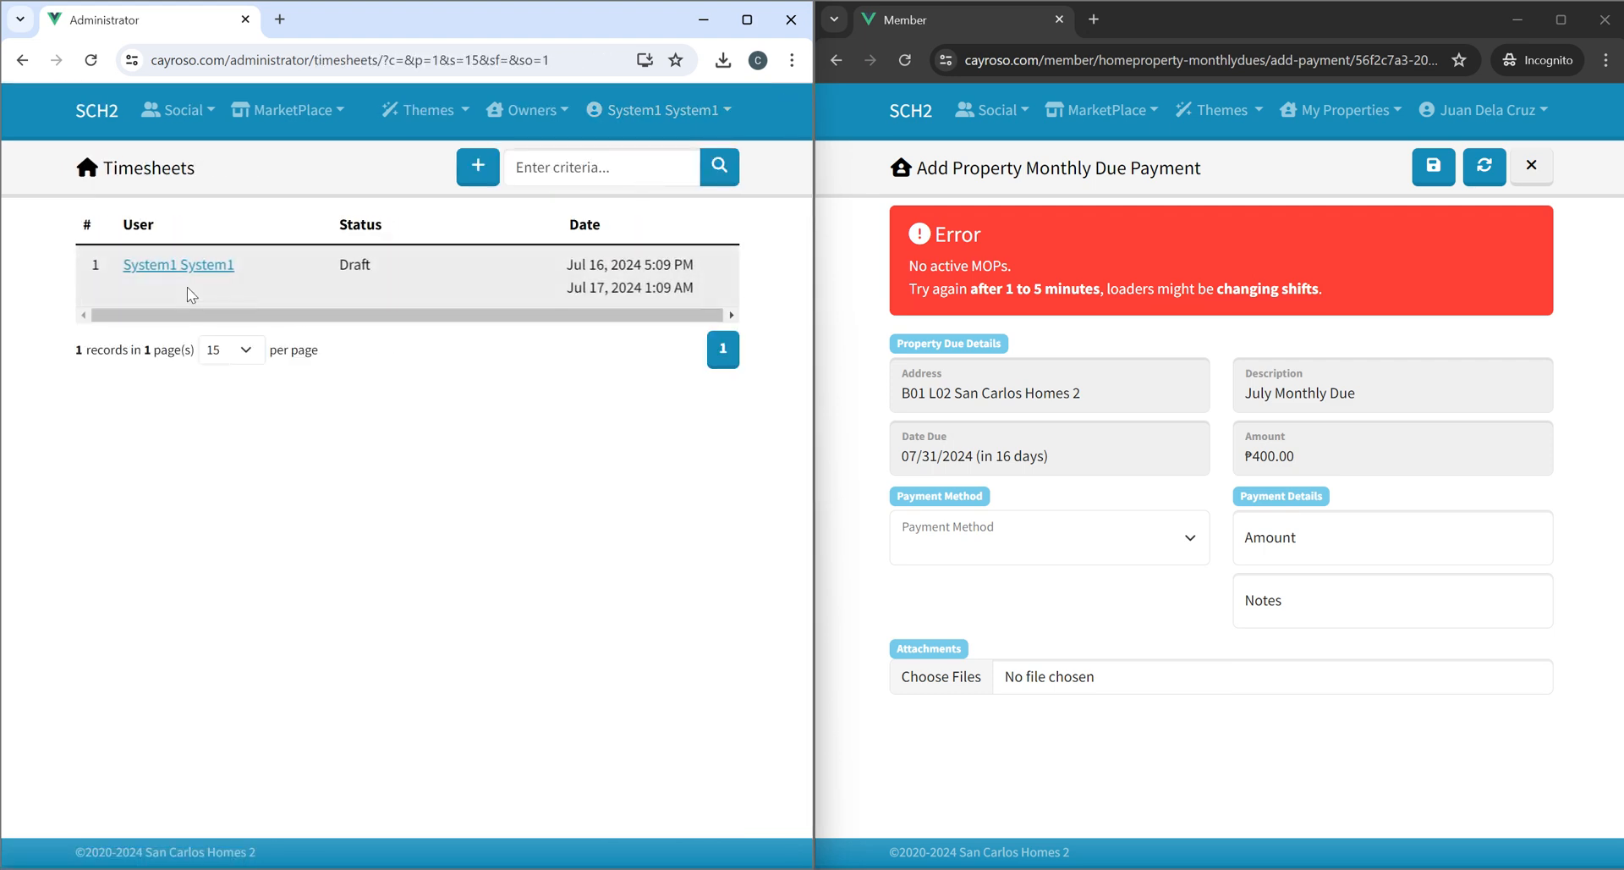
click(171, 275)
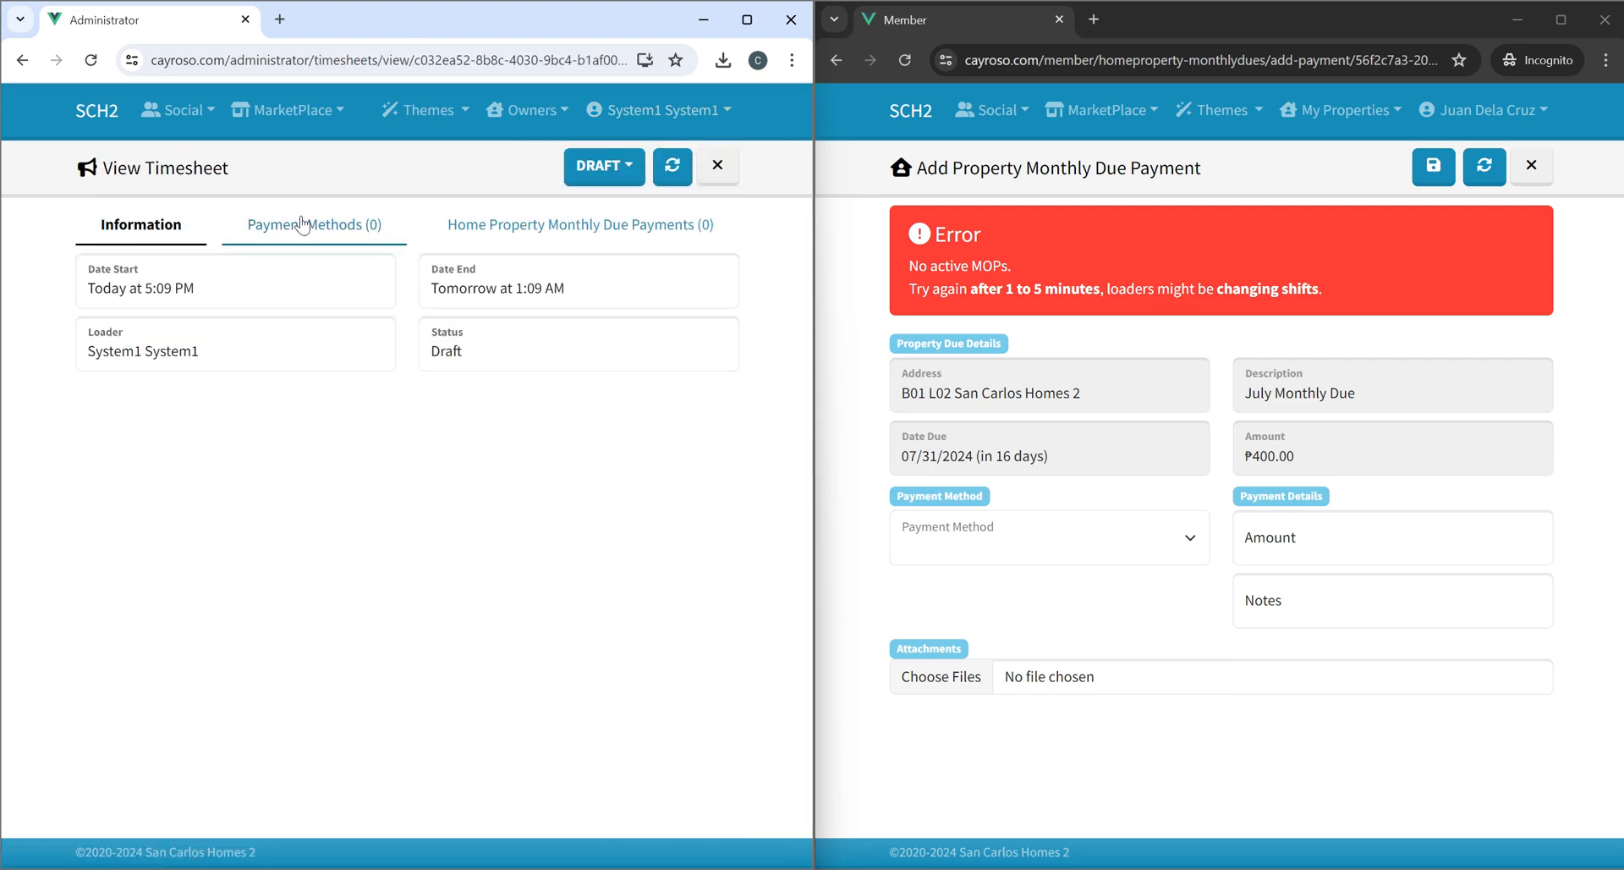
click(290, 225)
click(97, 435)
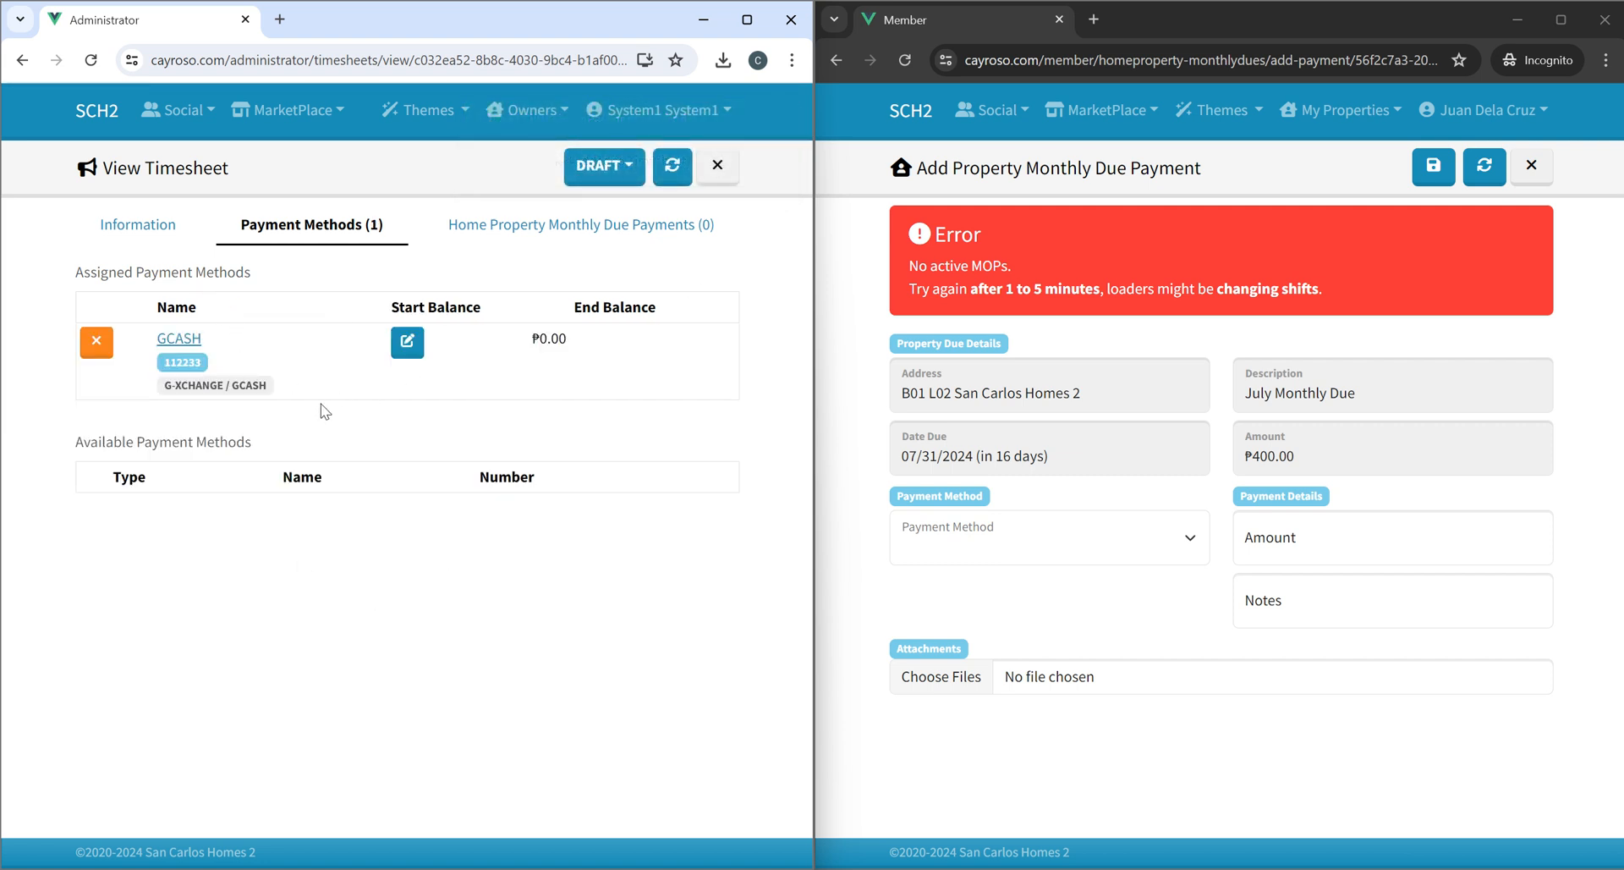
Set GCASH's starting balance to 25000 with gcash_balance_1 from C:\Temp attached as screenshot.
click(407, 341)
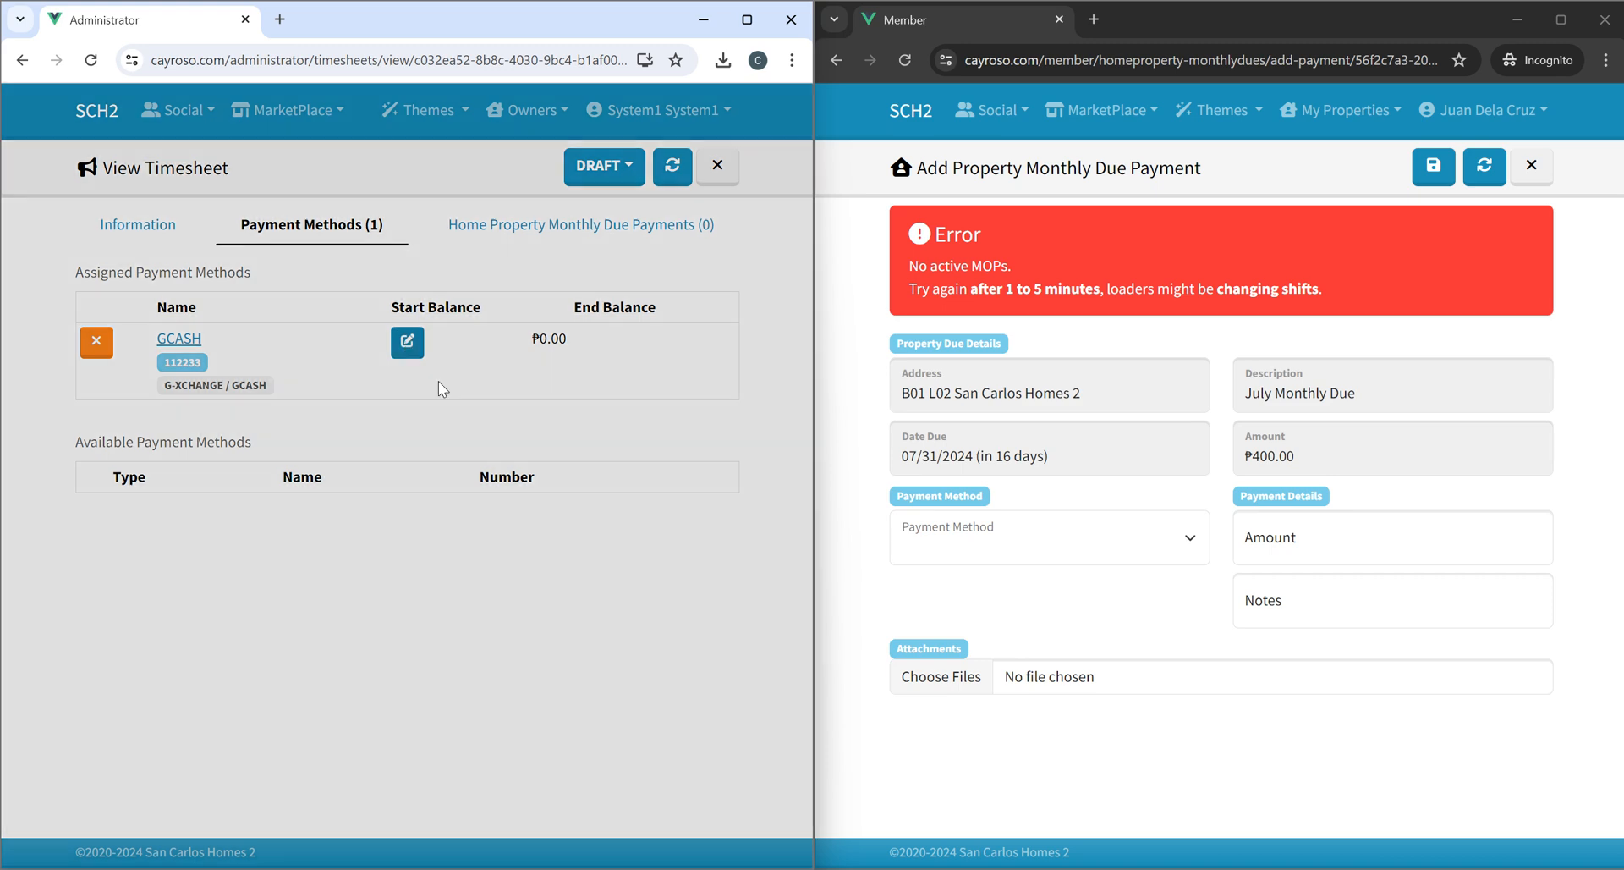
click(246, 355)
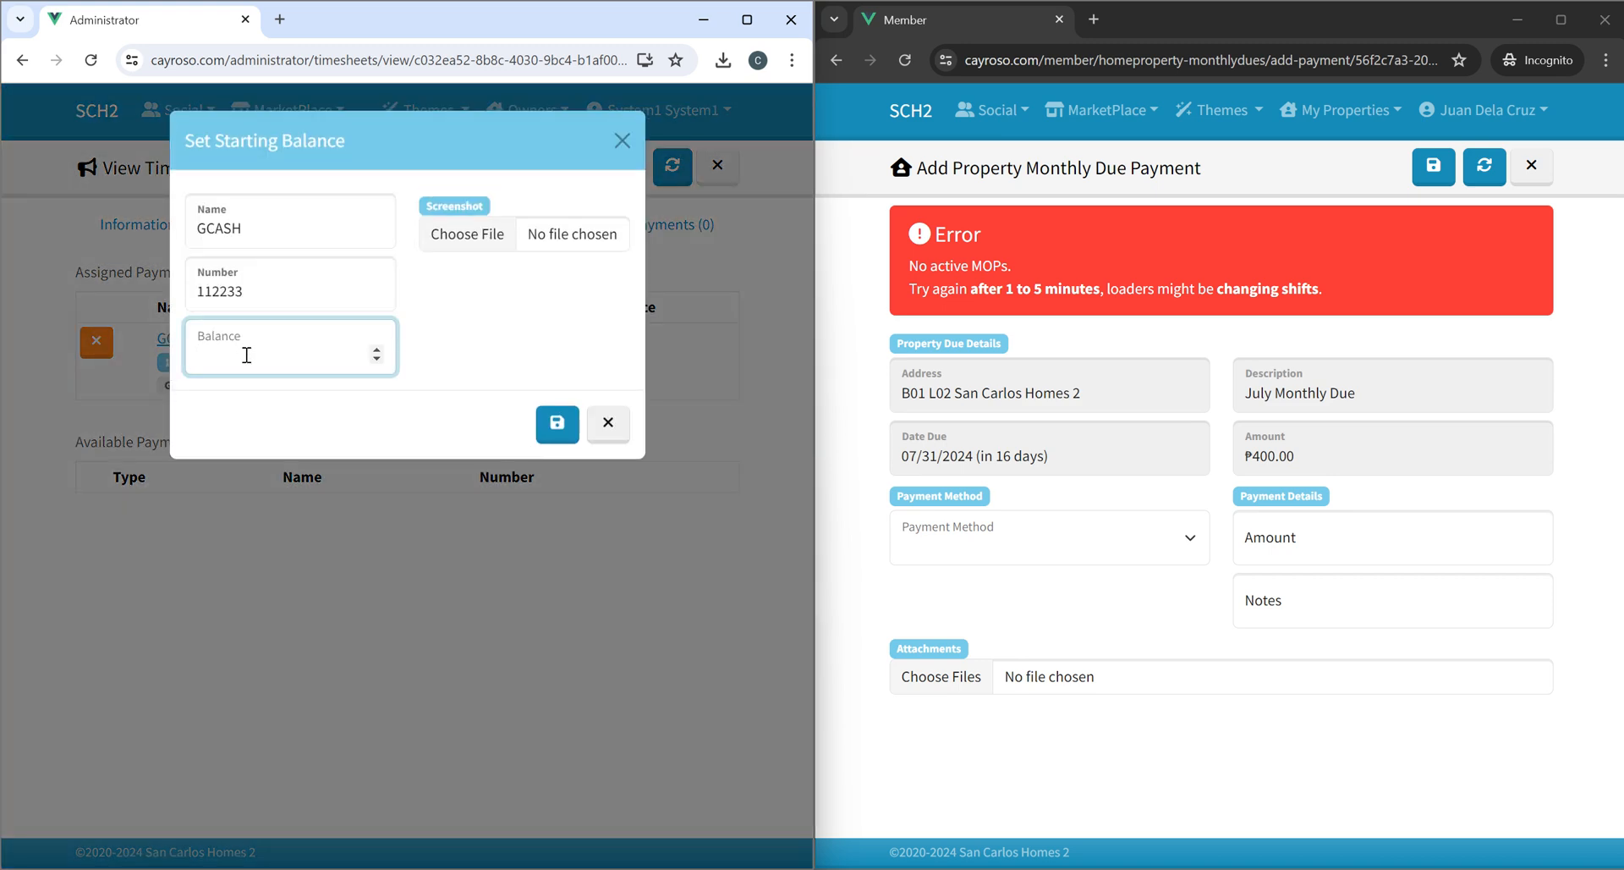
click(590, 244)
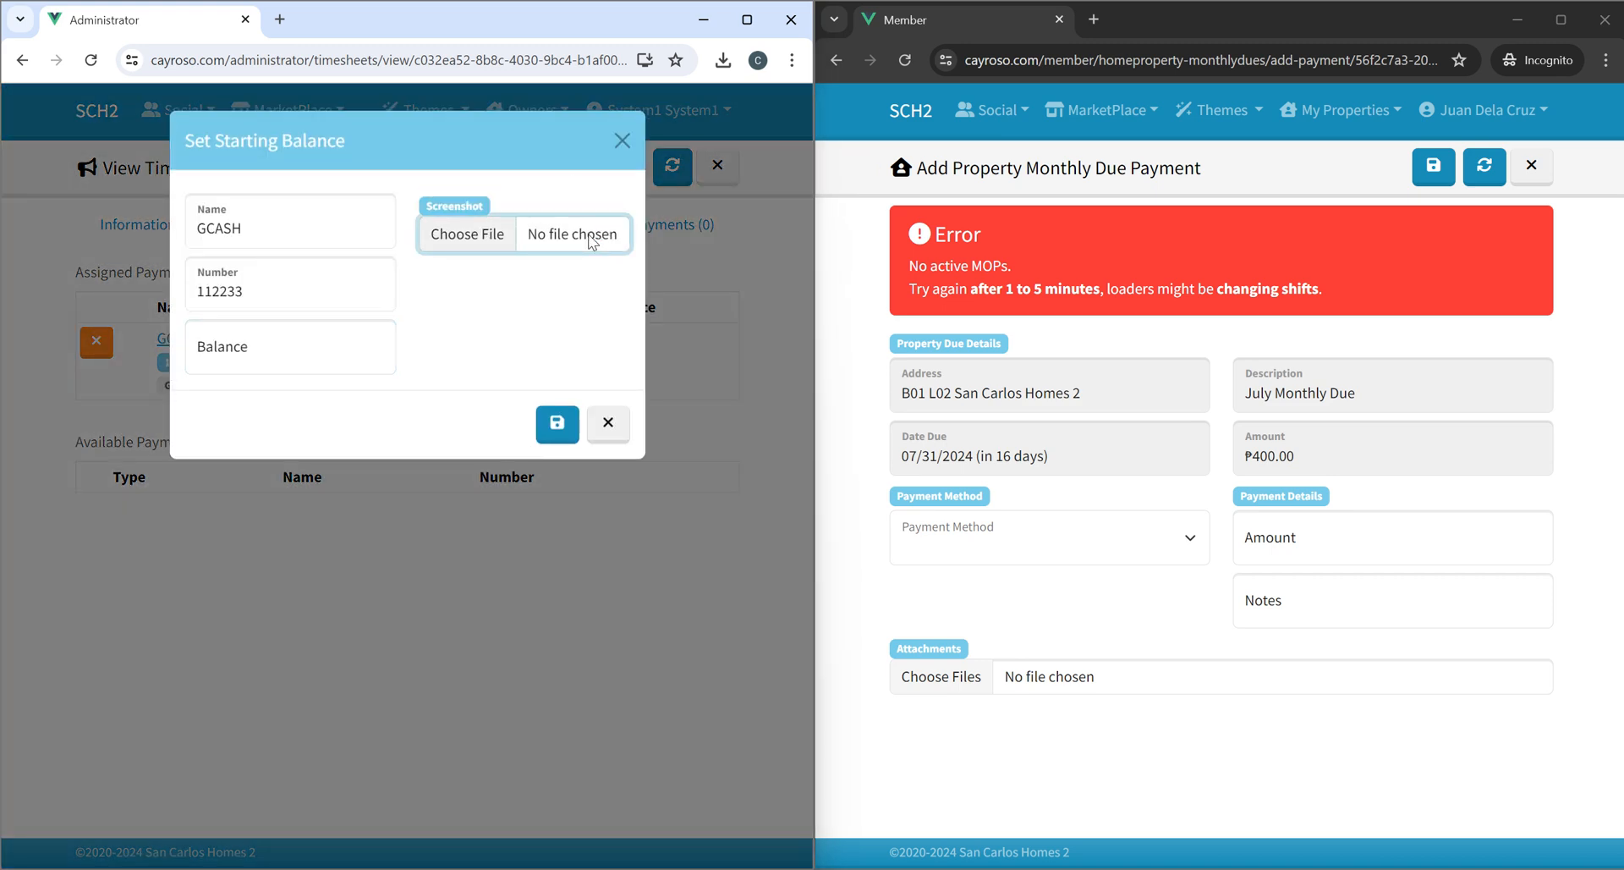
scroll(85, 316, down, 5)
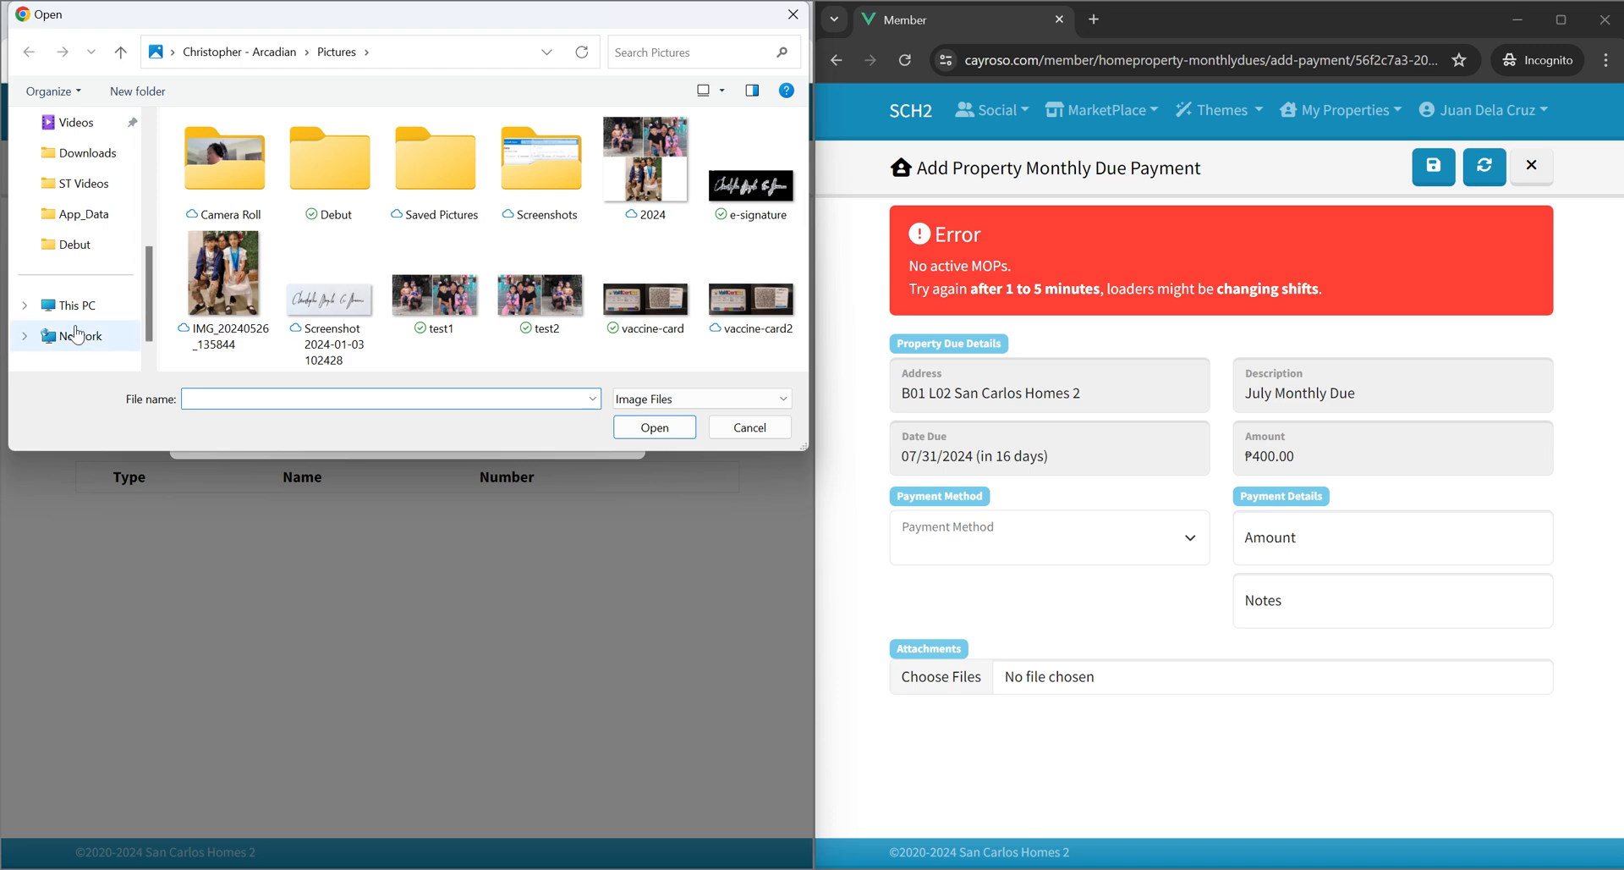
click(78, 306)
double_click(245, 165)
scroll(274, 235, down, 2)
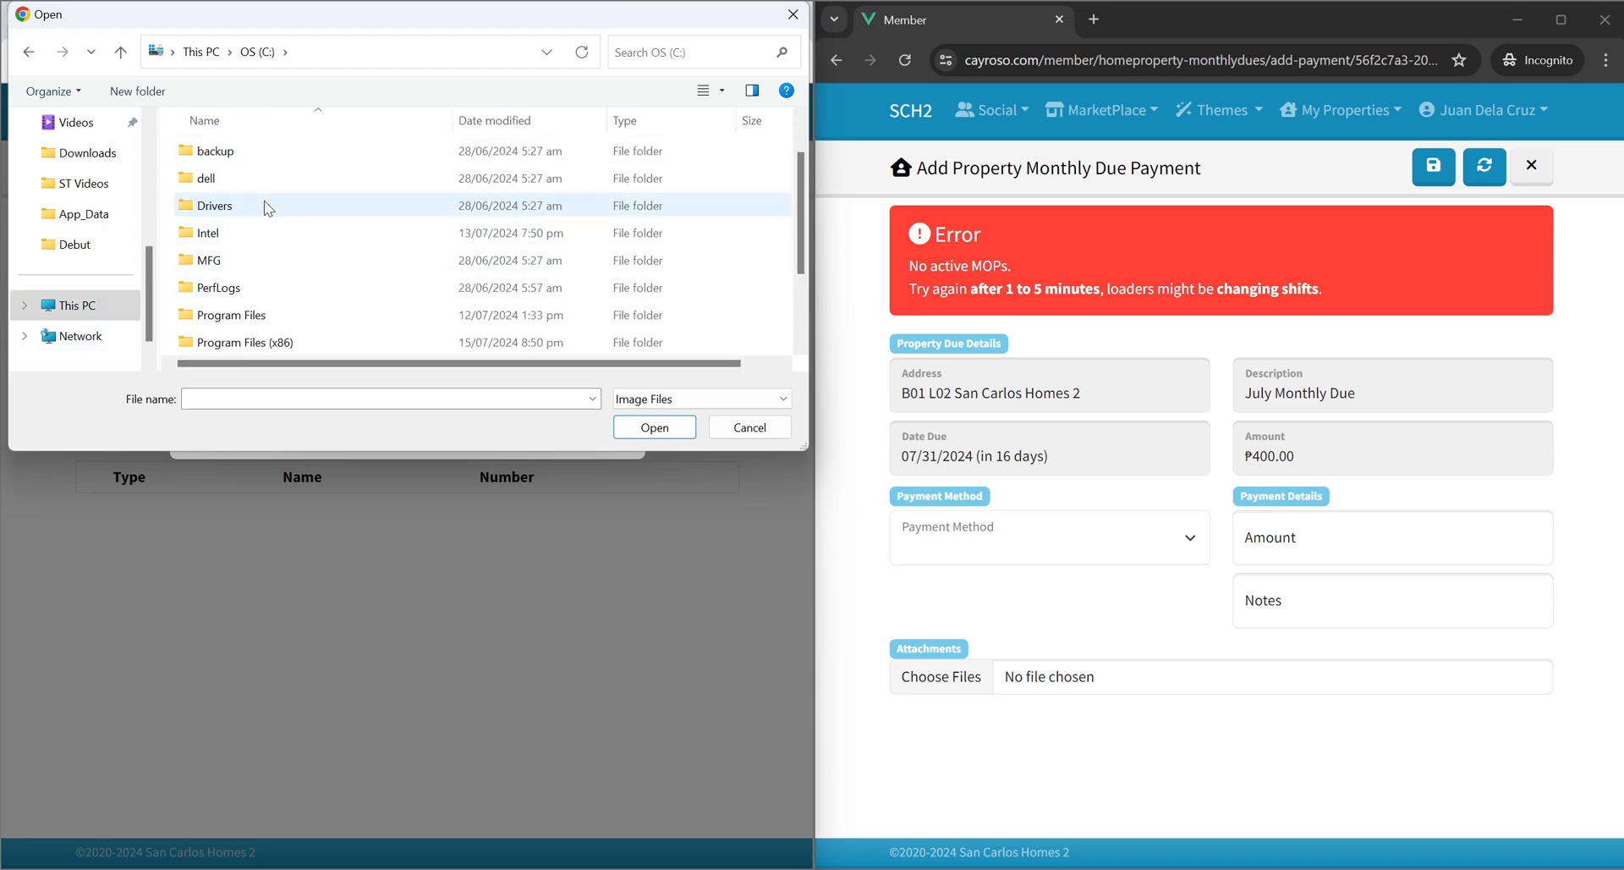
click(223, 265)
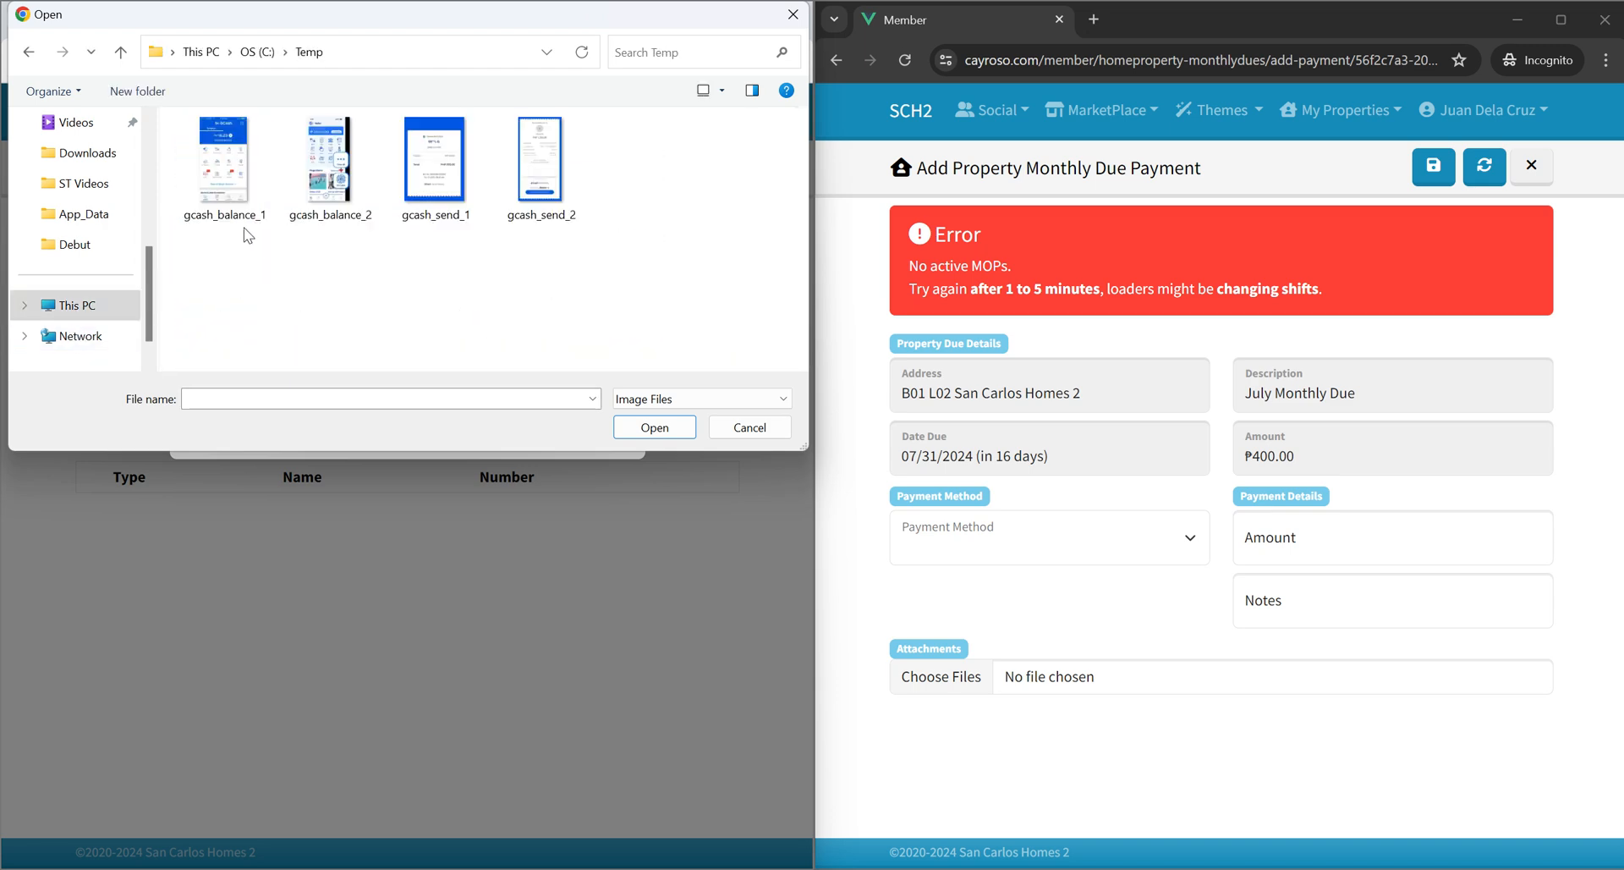
double_click(237, 203)
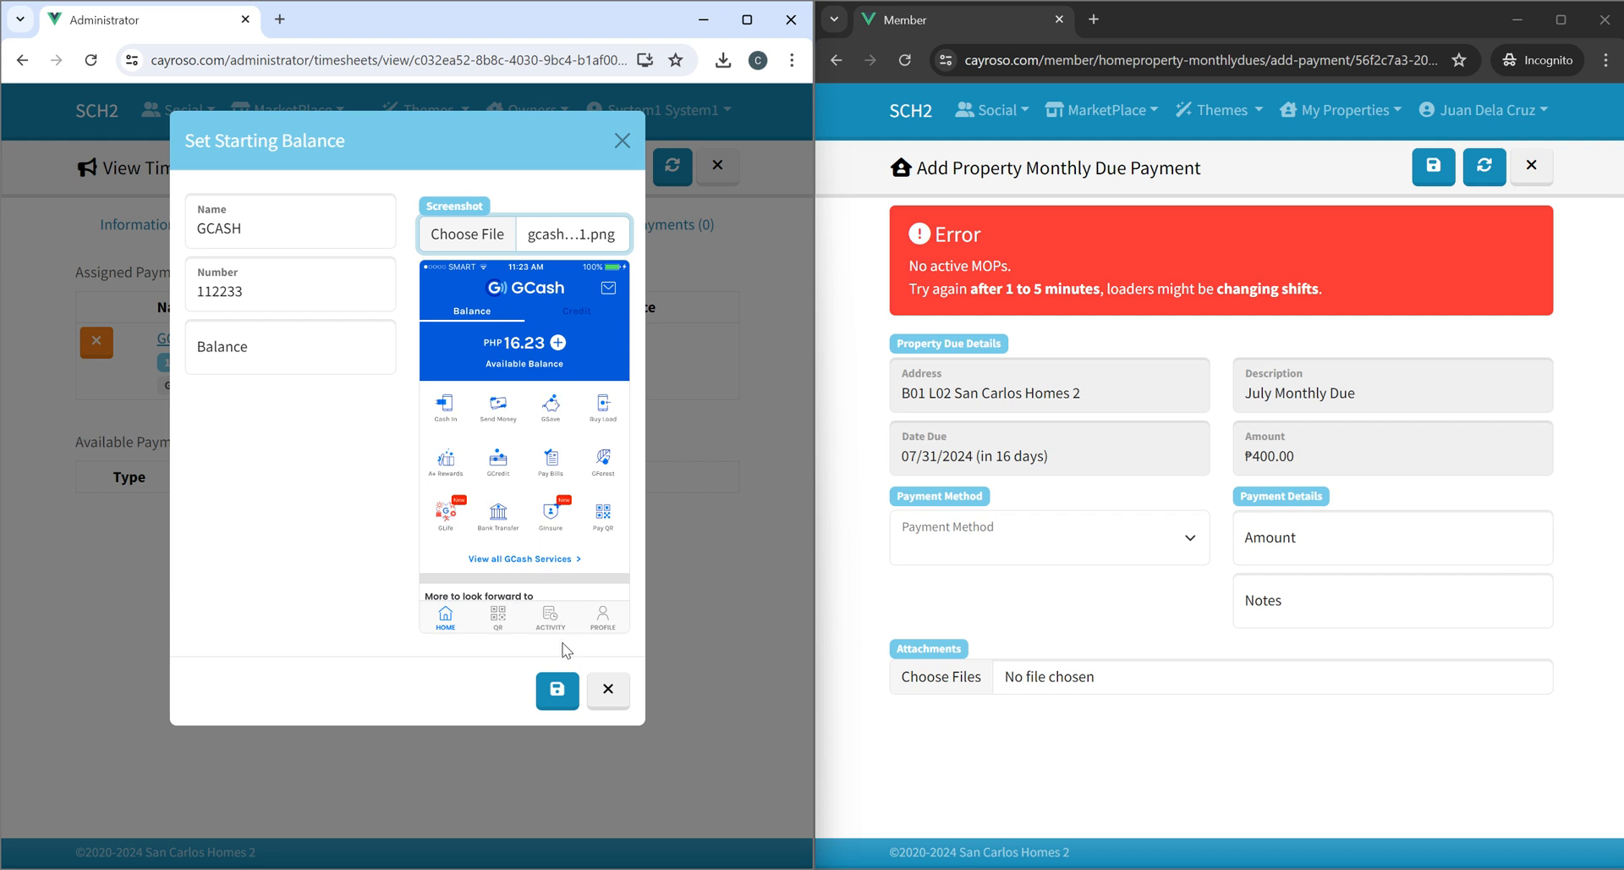
click(557, 689)
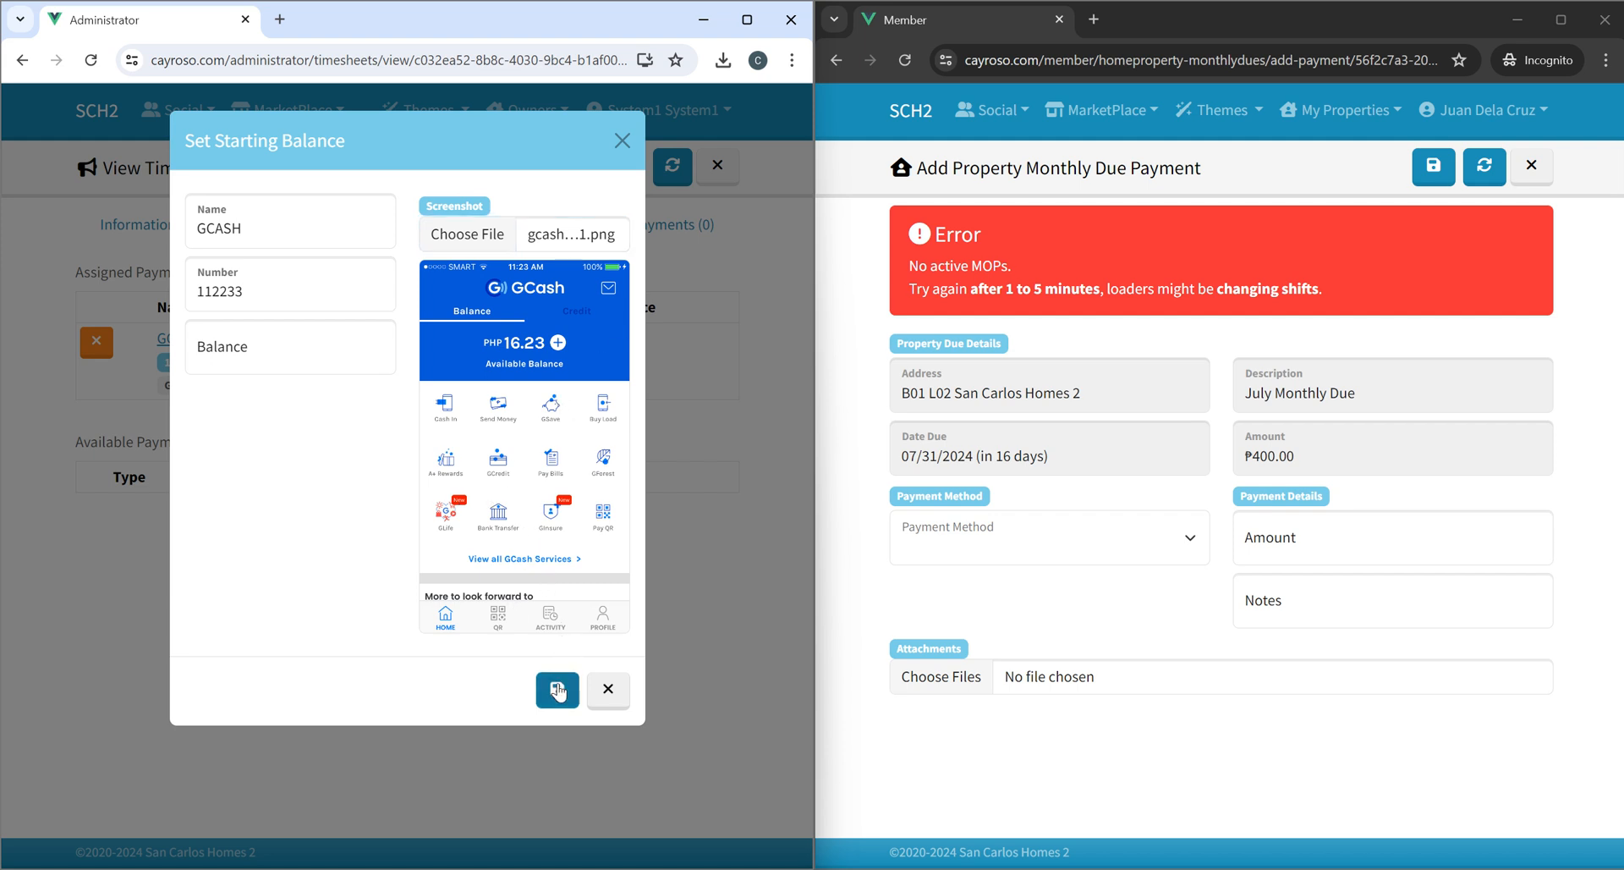
click(285, 359)
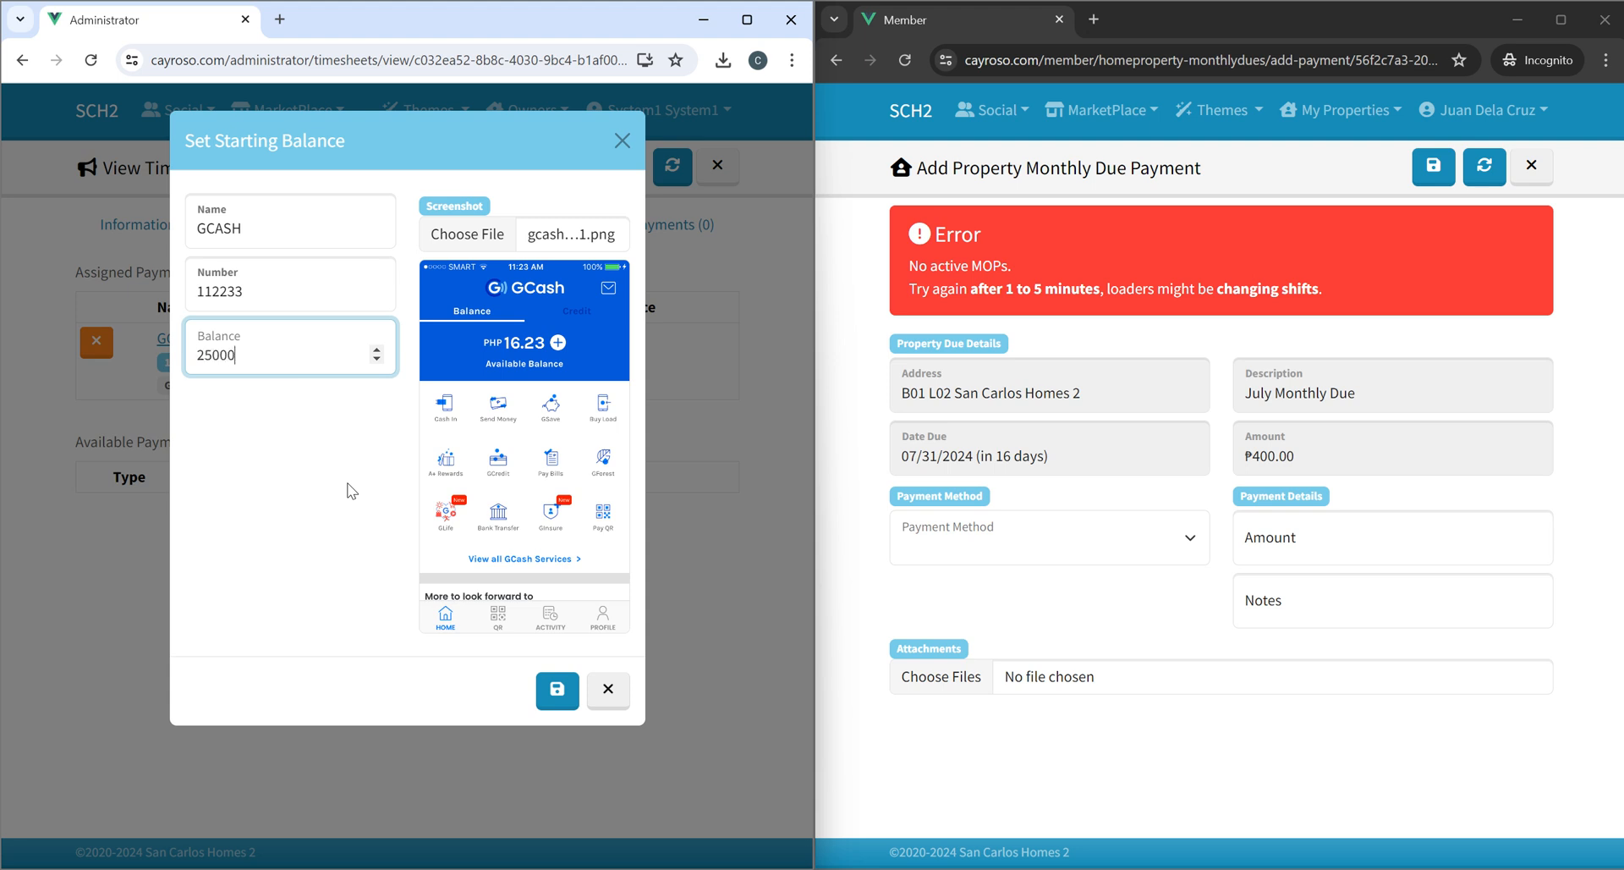
click(555, 690)
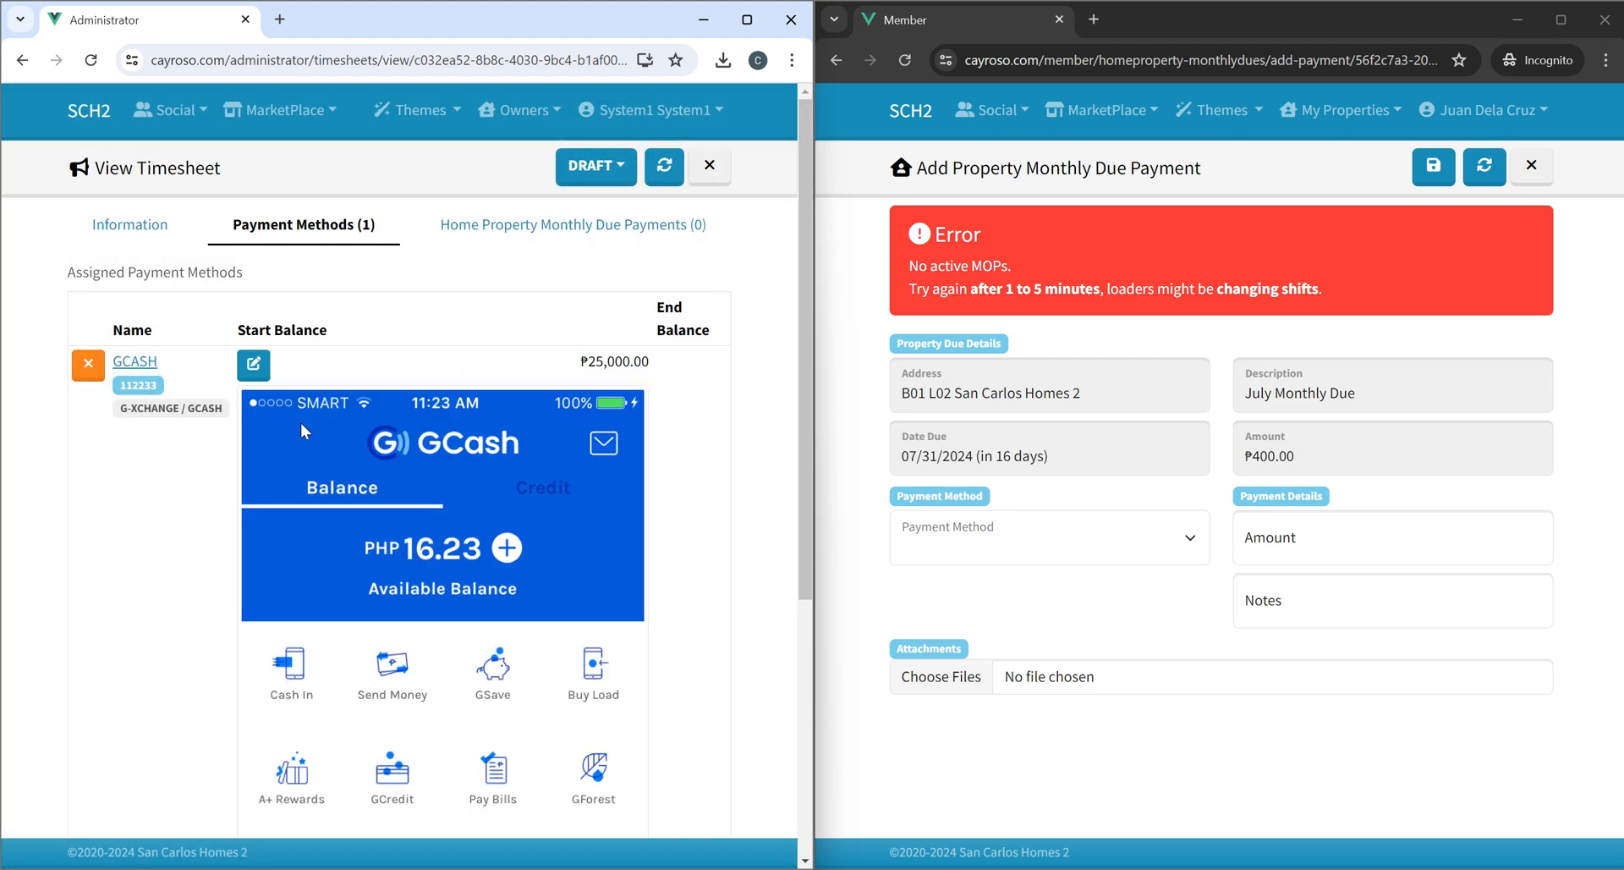
Examine the attached balance screenshot on the timesheet.
scroll(460, 510, down, 5)
scroll(460, 509, up, 5)
scroll(460, 509, down, 1)
scroll(460, 509, down, 5)
scroll(460, 510, up, 6)
scroll(429, 459, down, 4)
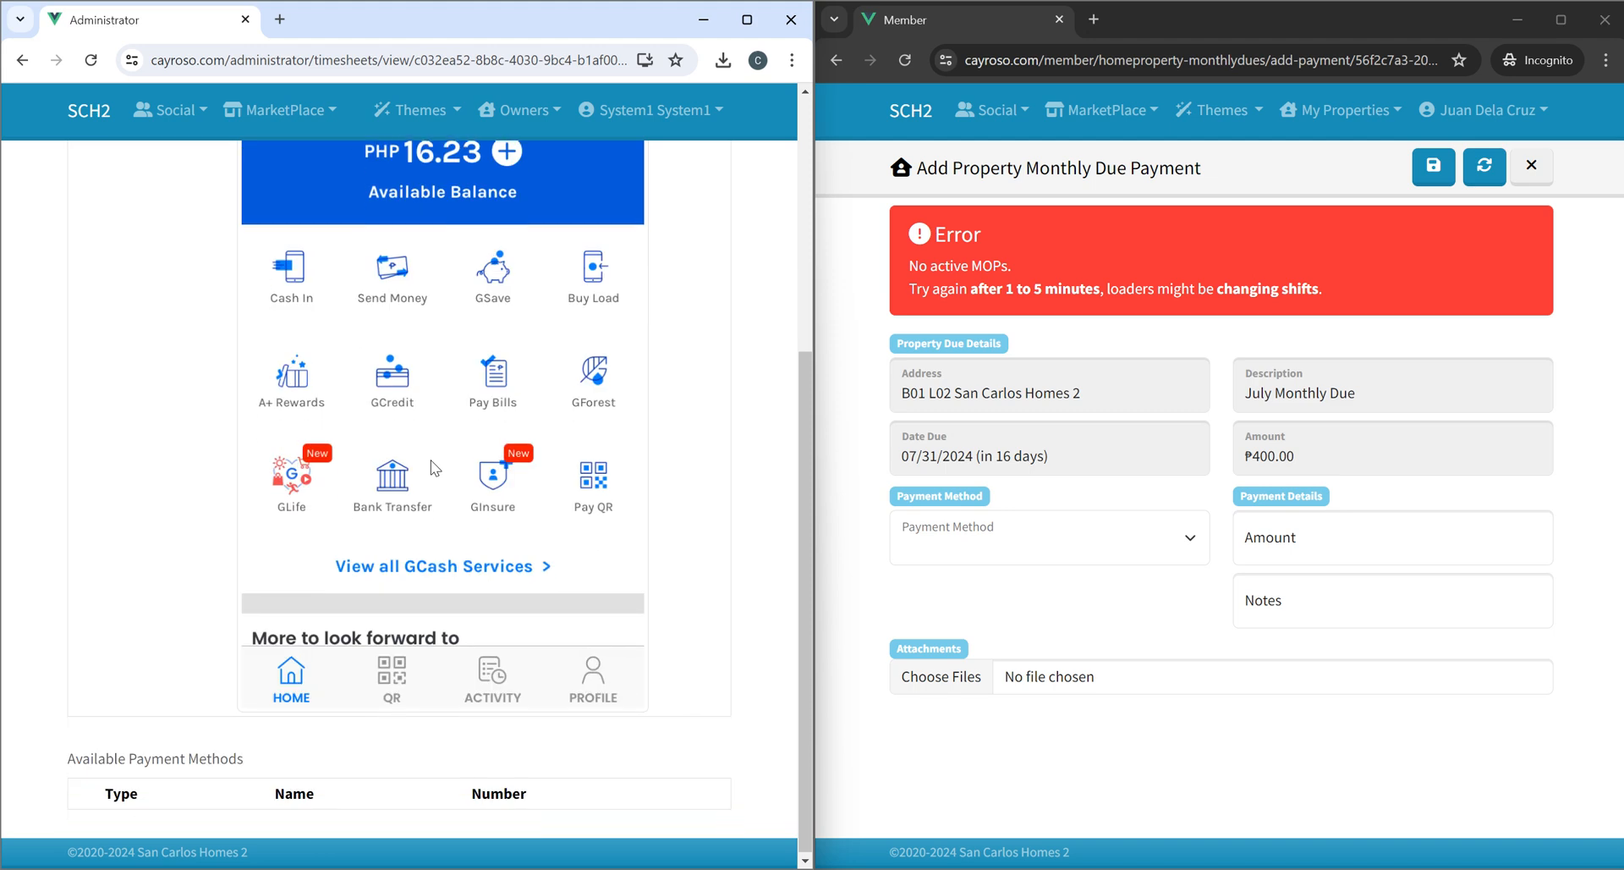
scroll(439, 453, up, 5)
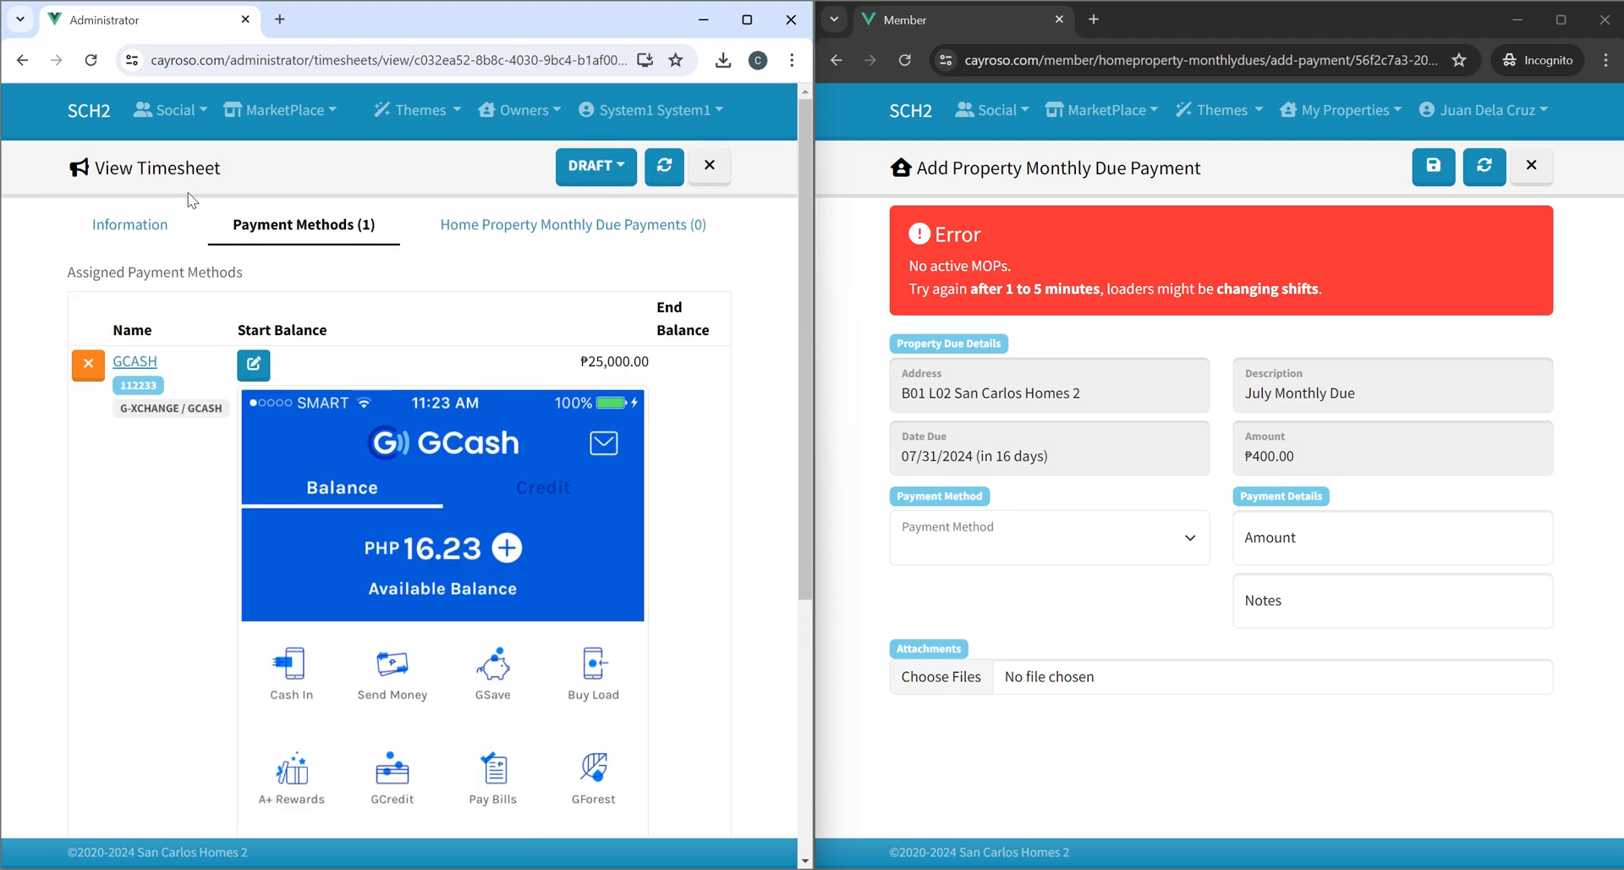
Set the timesheet status to Open and reload the member's payment form.
click(592, 166)
click(554, 220)
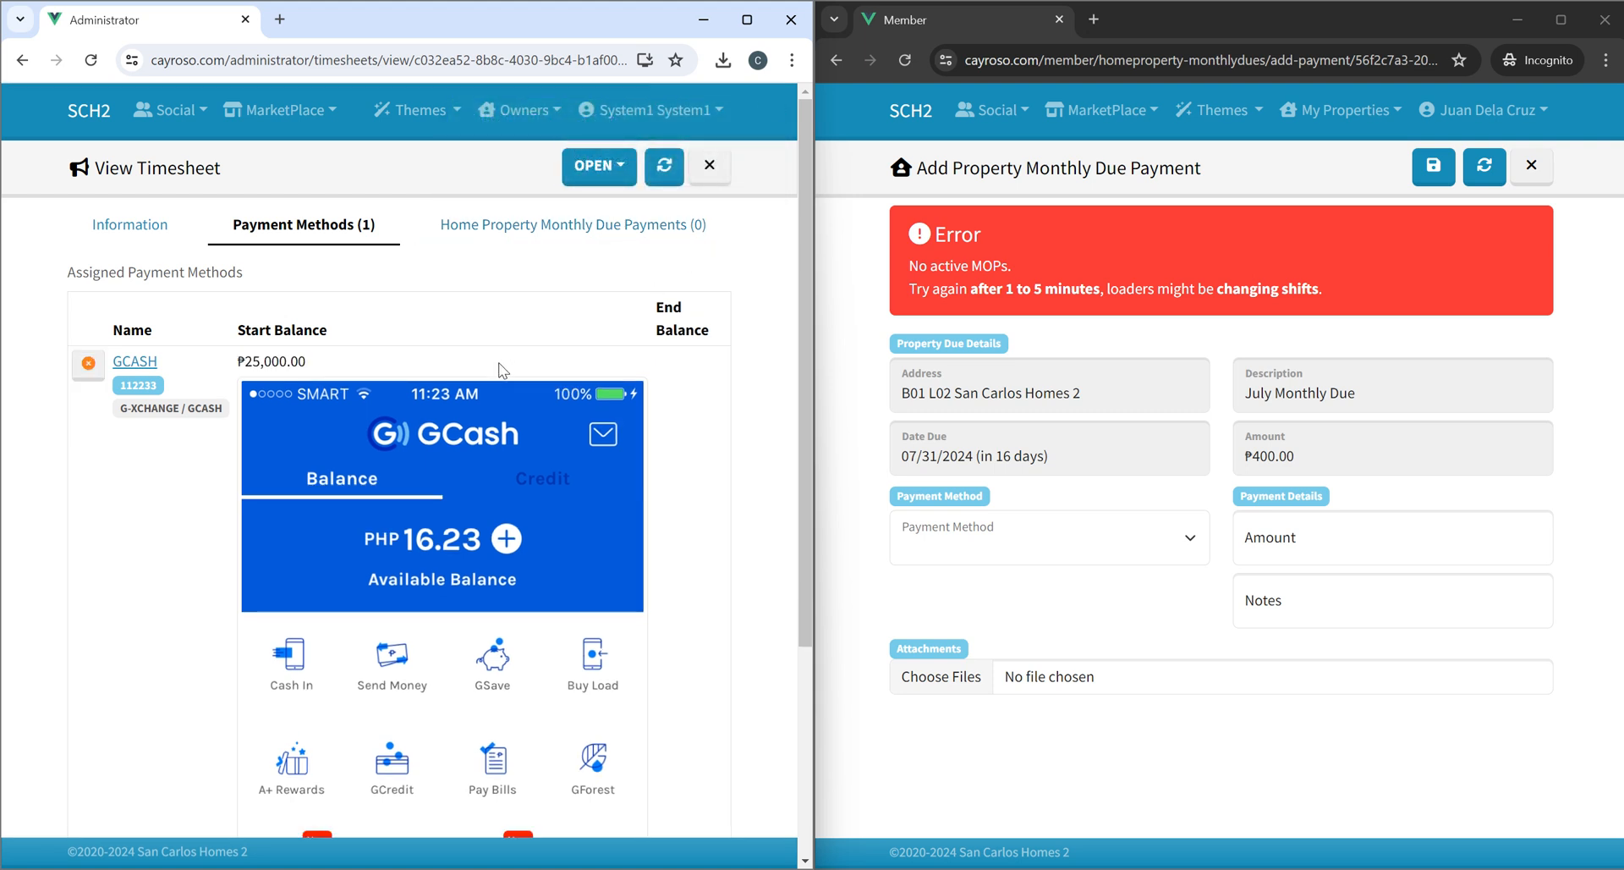
click(1326, 180)
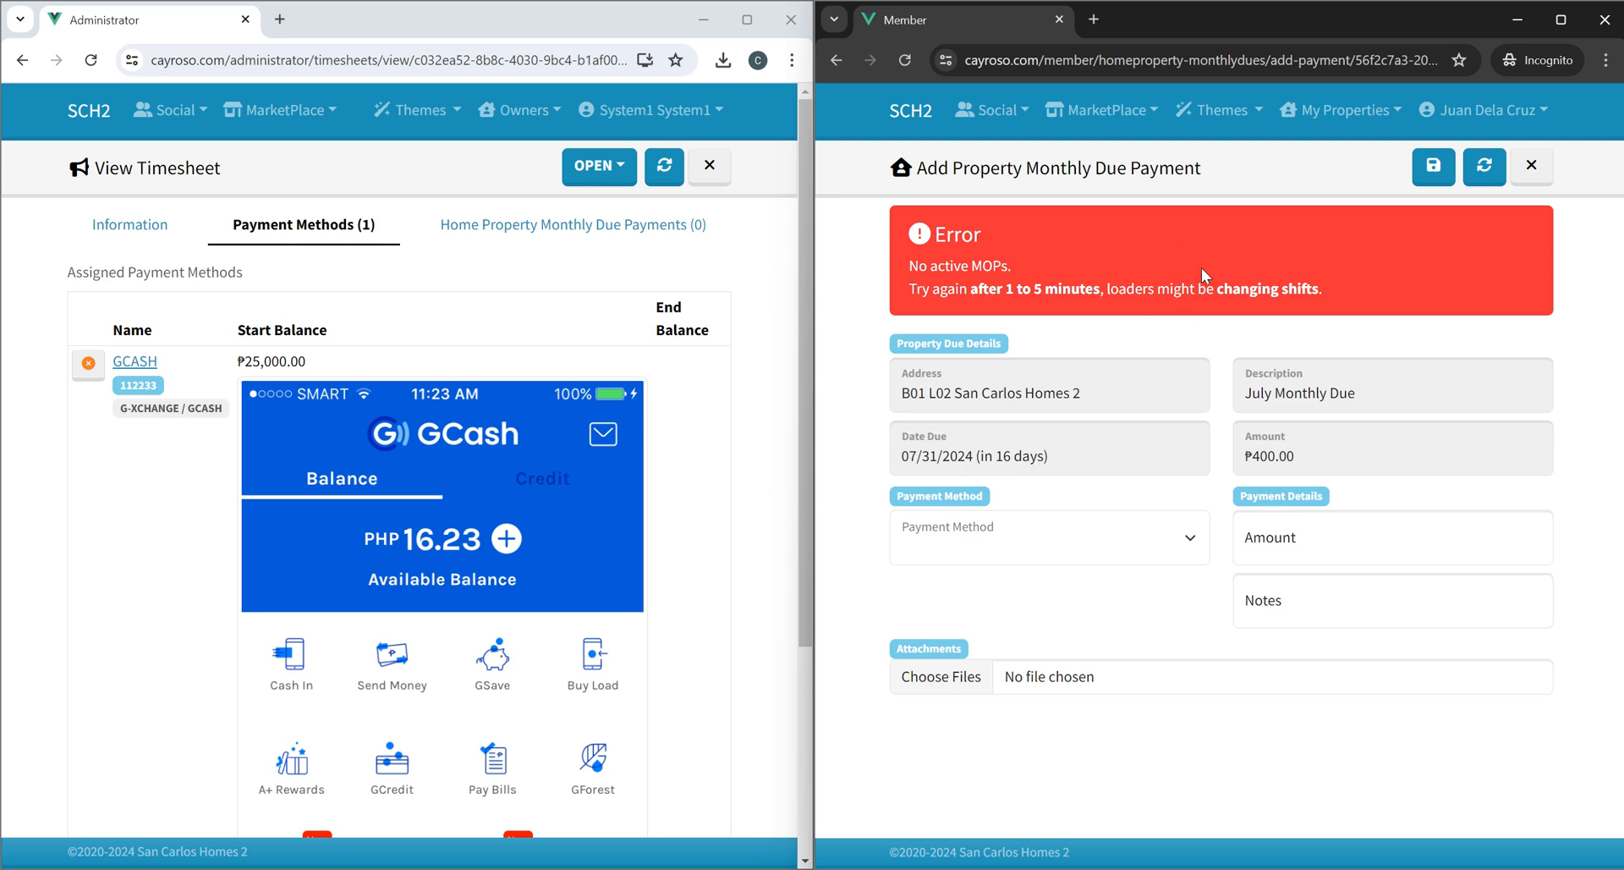
Reload the member's payment form and choose System1 System1 - GCASH as the payment method.
click(1484, 165)
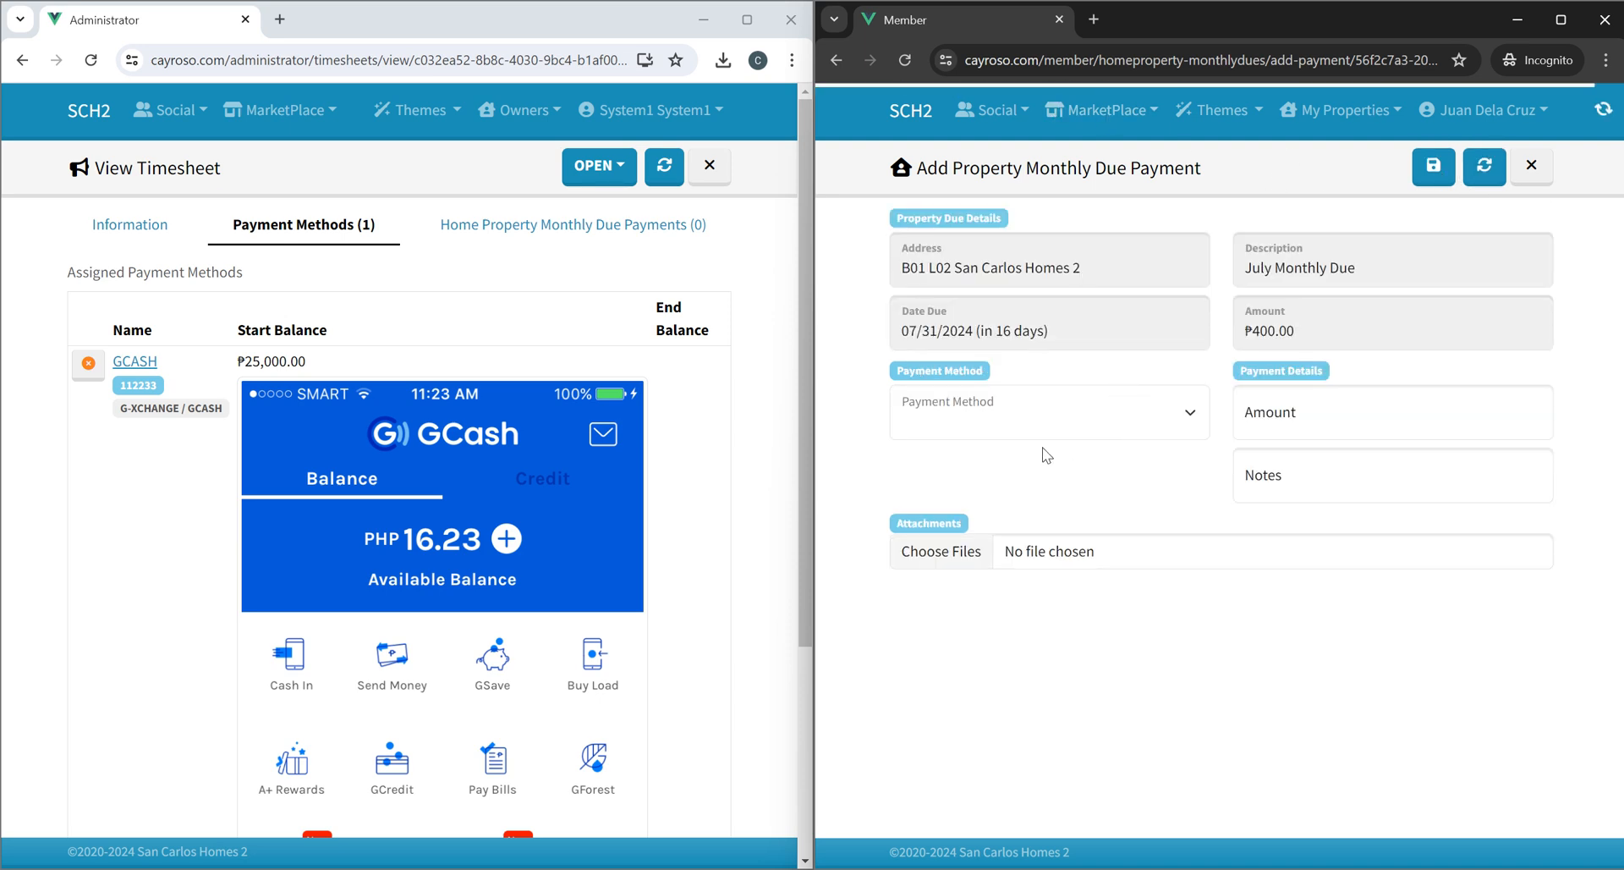
click(1020, 419)
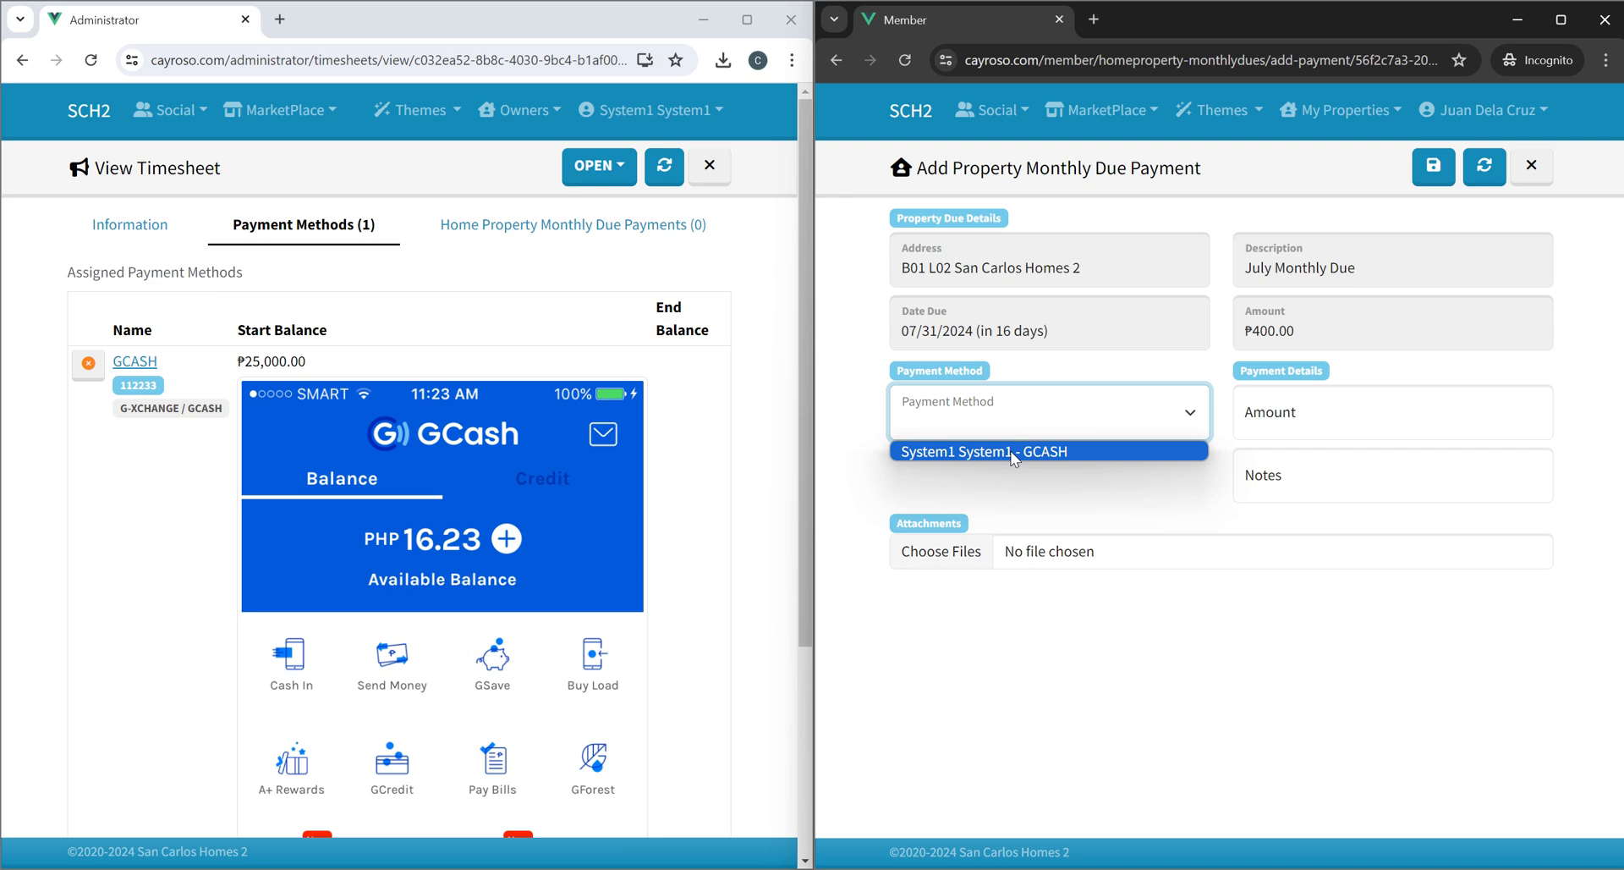
click(1013, 452)
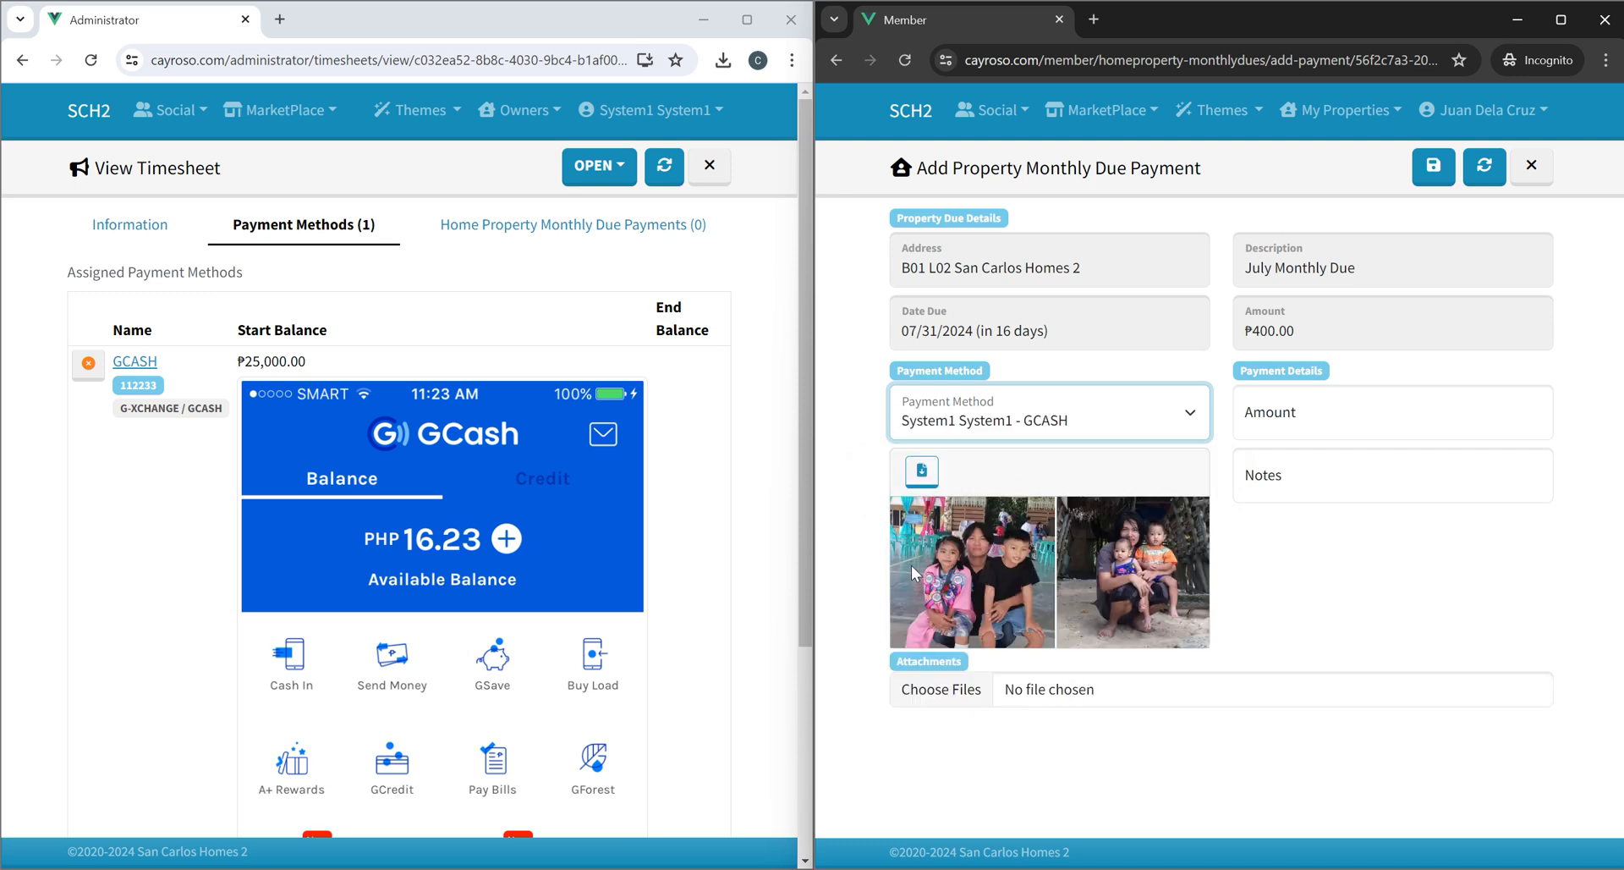
scroll(616, 583, down, 3)
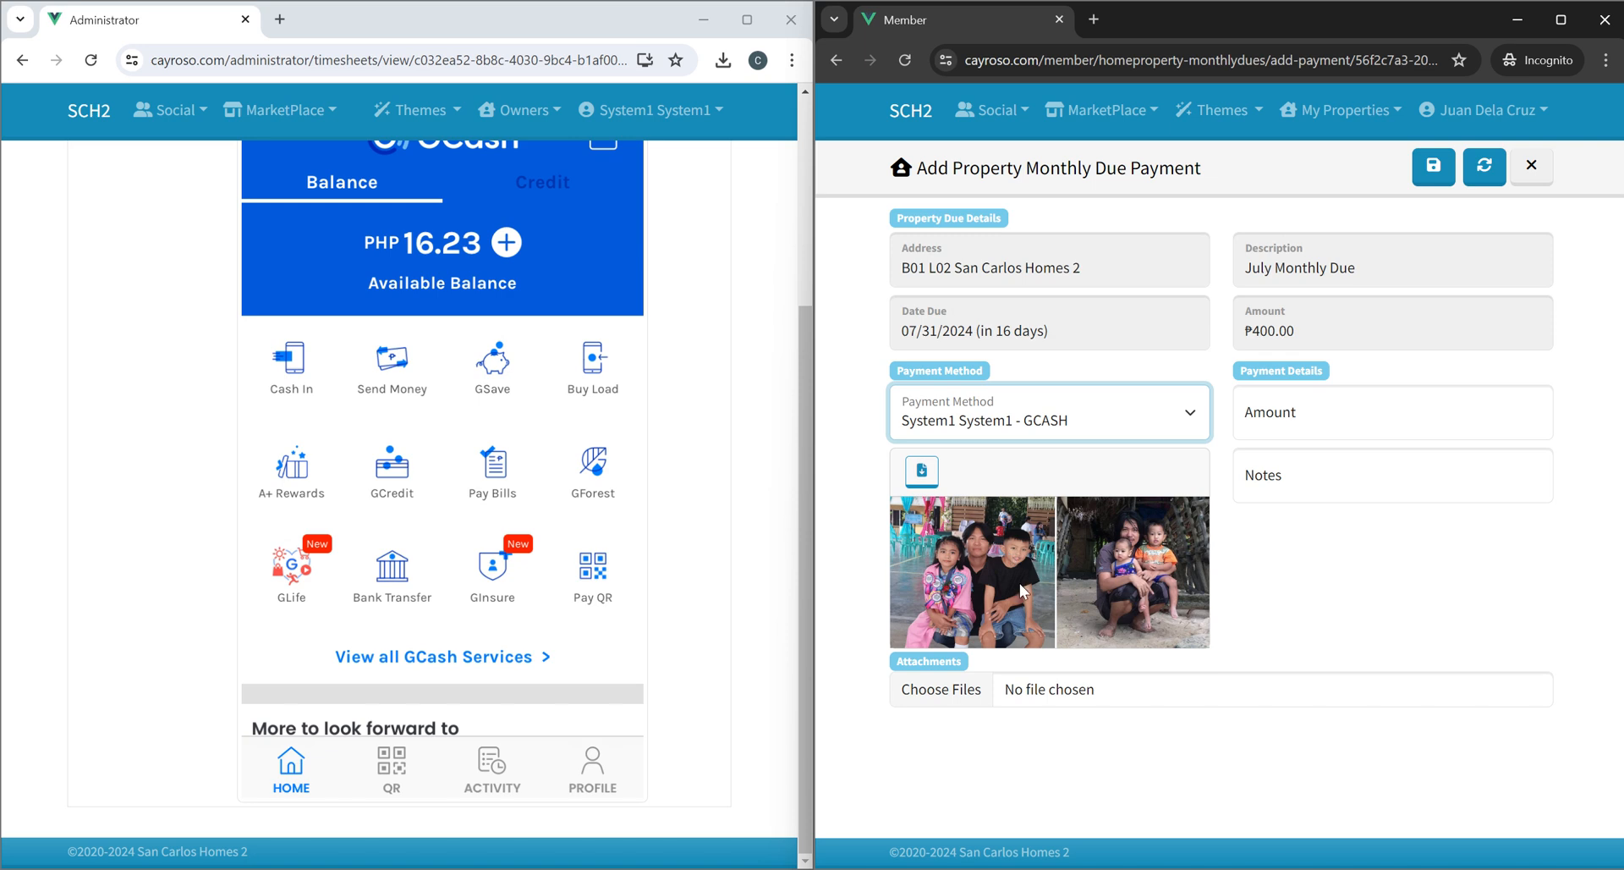
scroll(757, 563, up, 3)
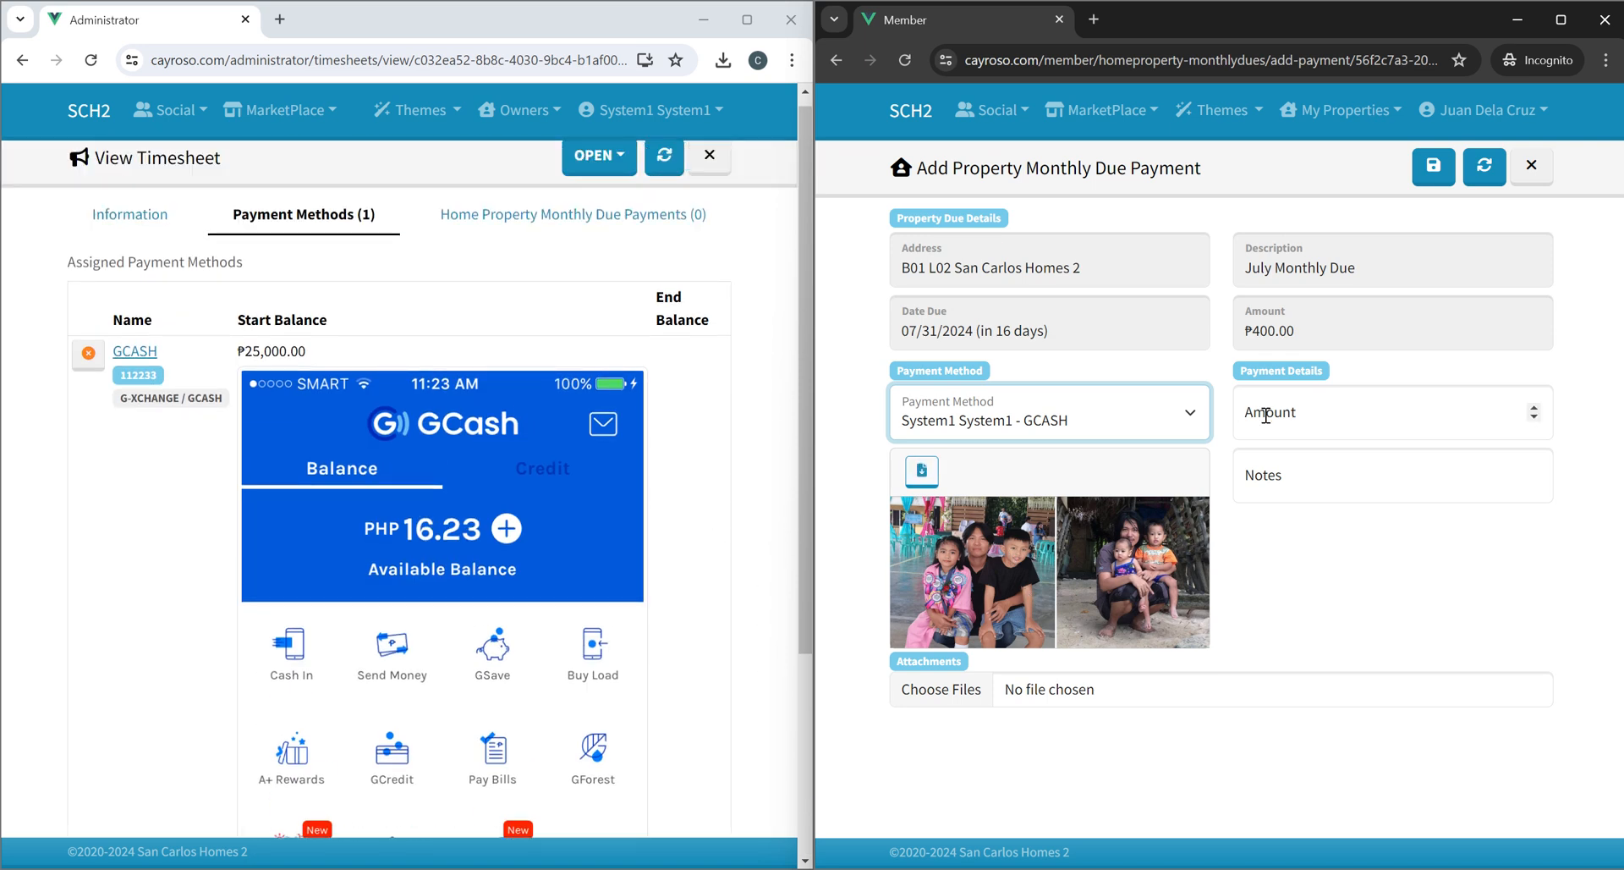
Enter amount 500 with the note excess 100, attach gcash_send_1.jpg from C:\Temp, and save the payment.
click(1304, 420)
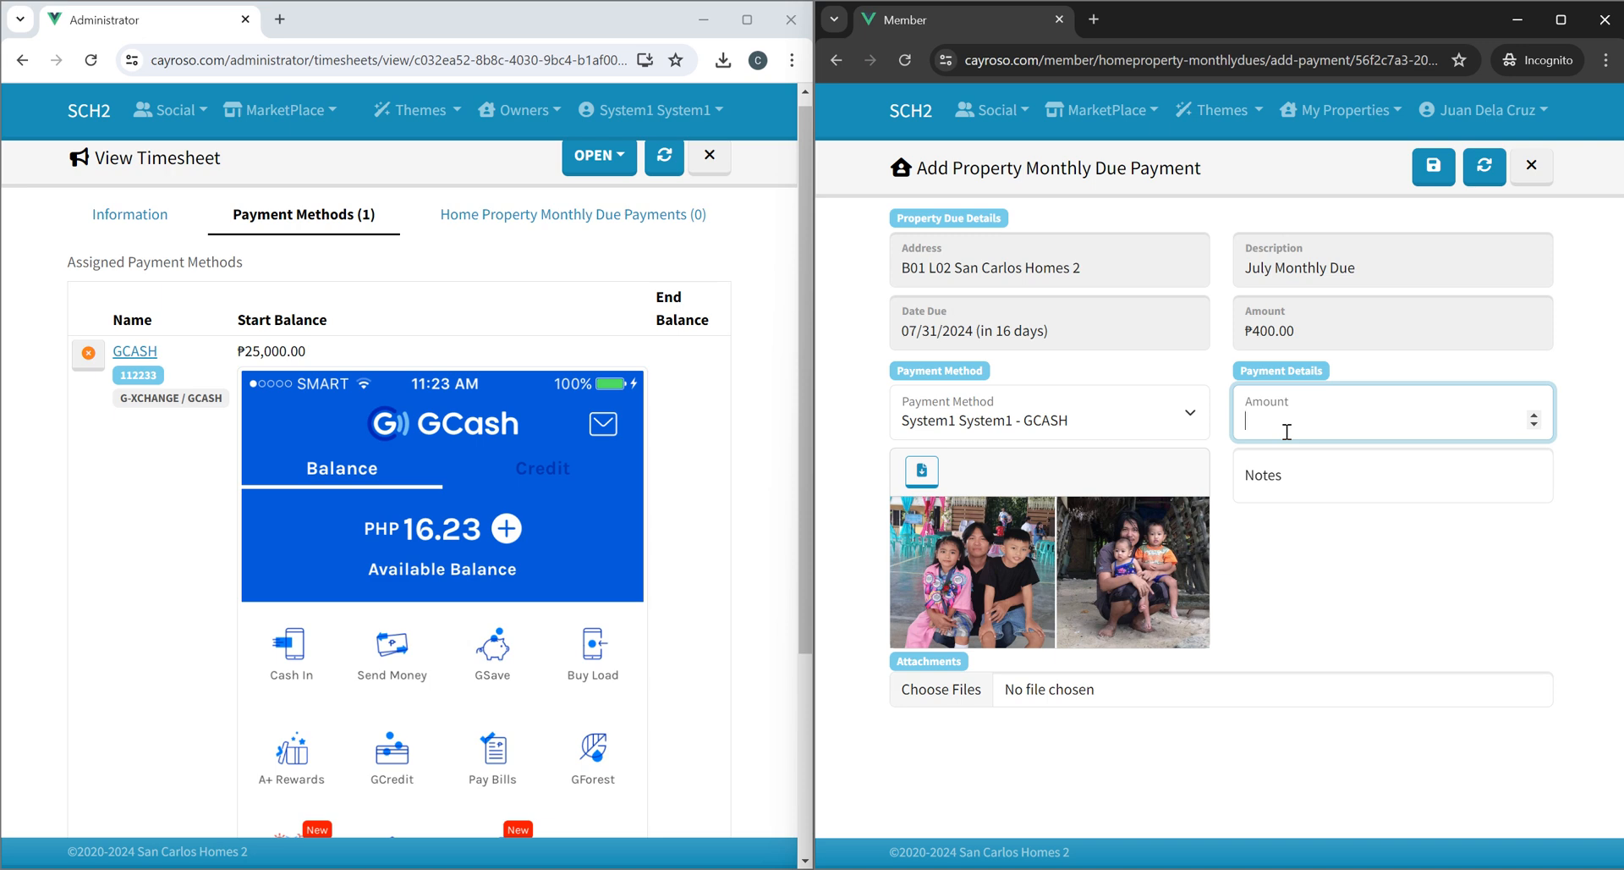
key(Tab)
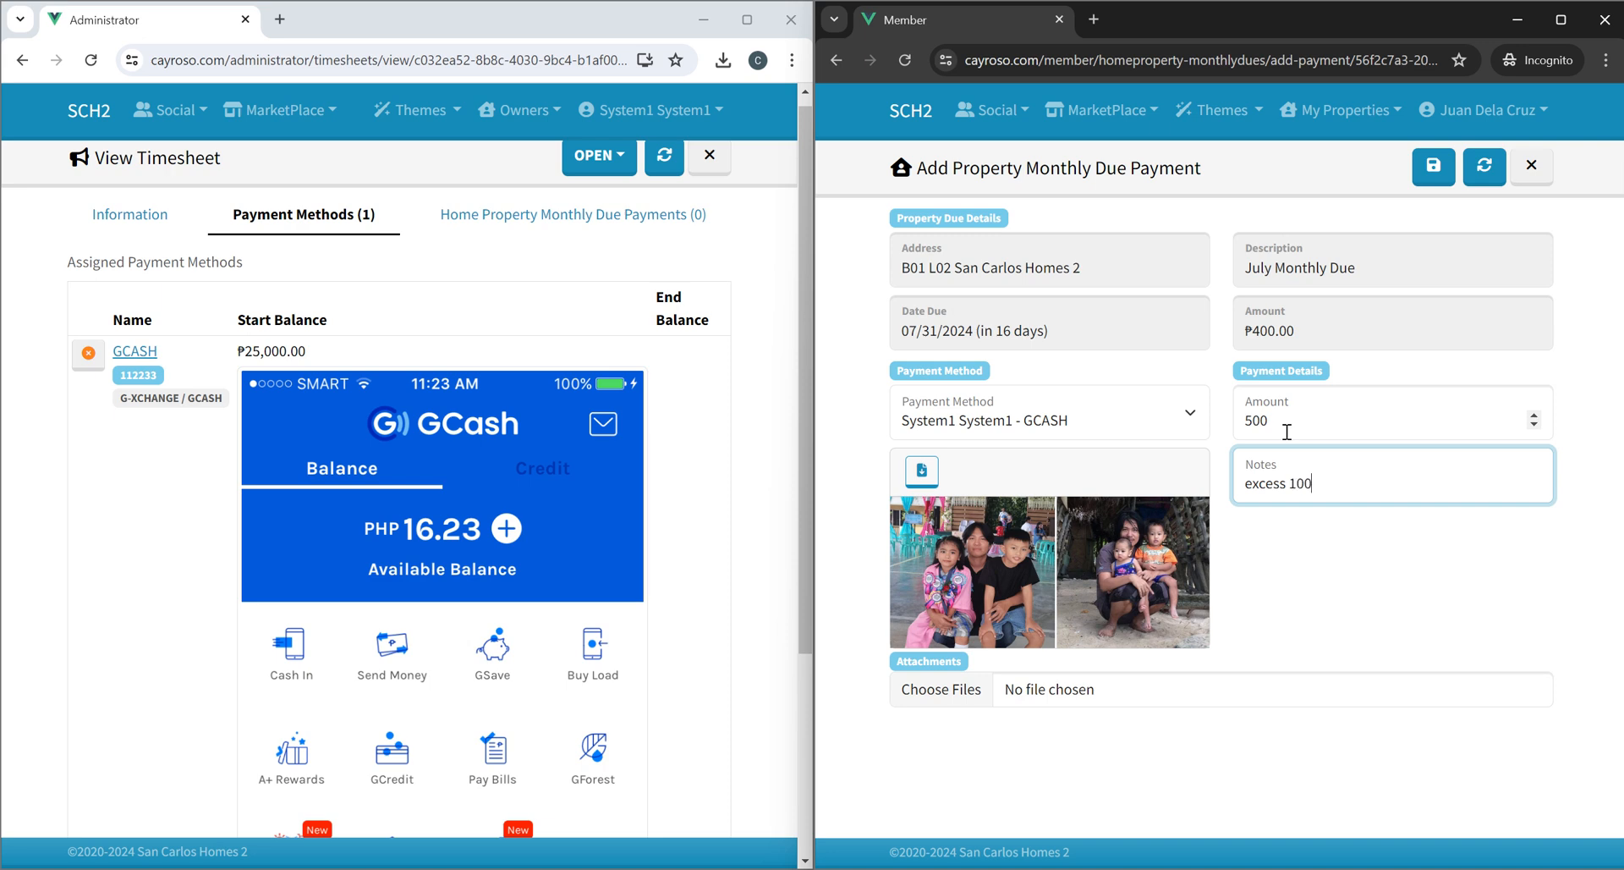
click(1157, 698)
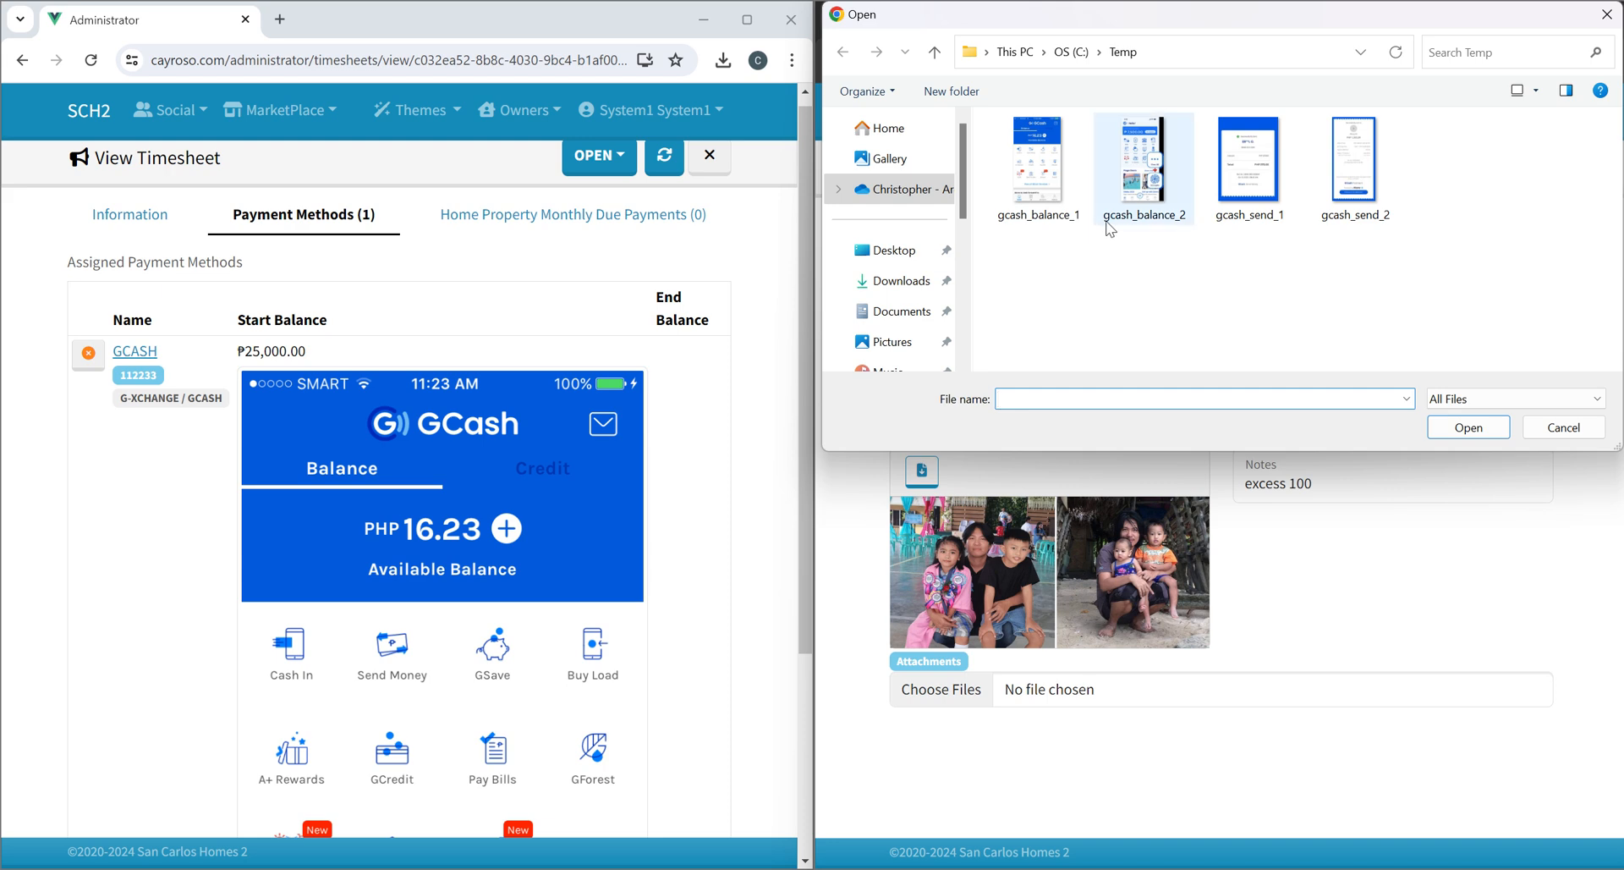
double_click(1249, 165)
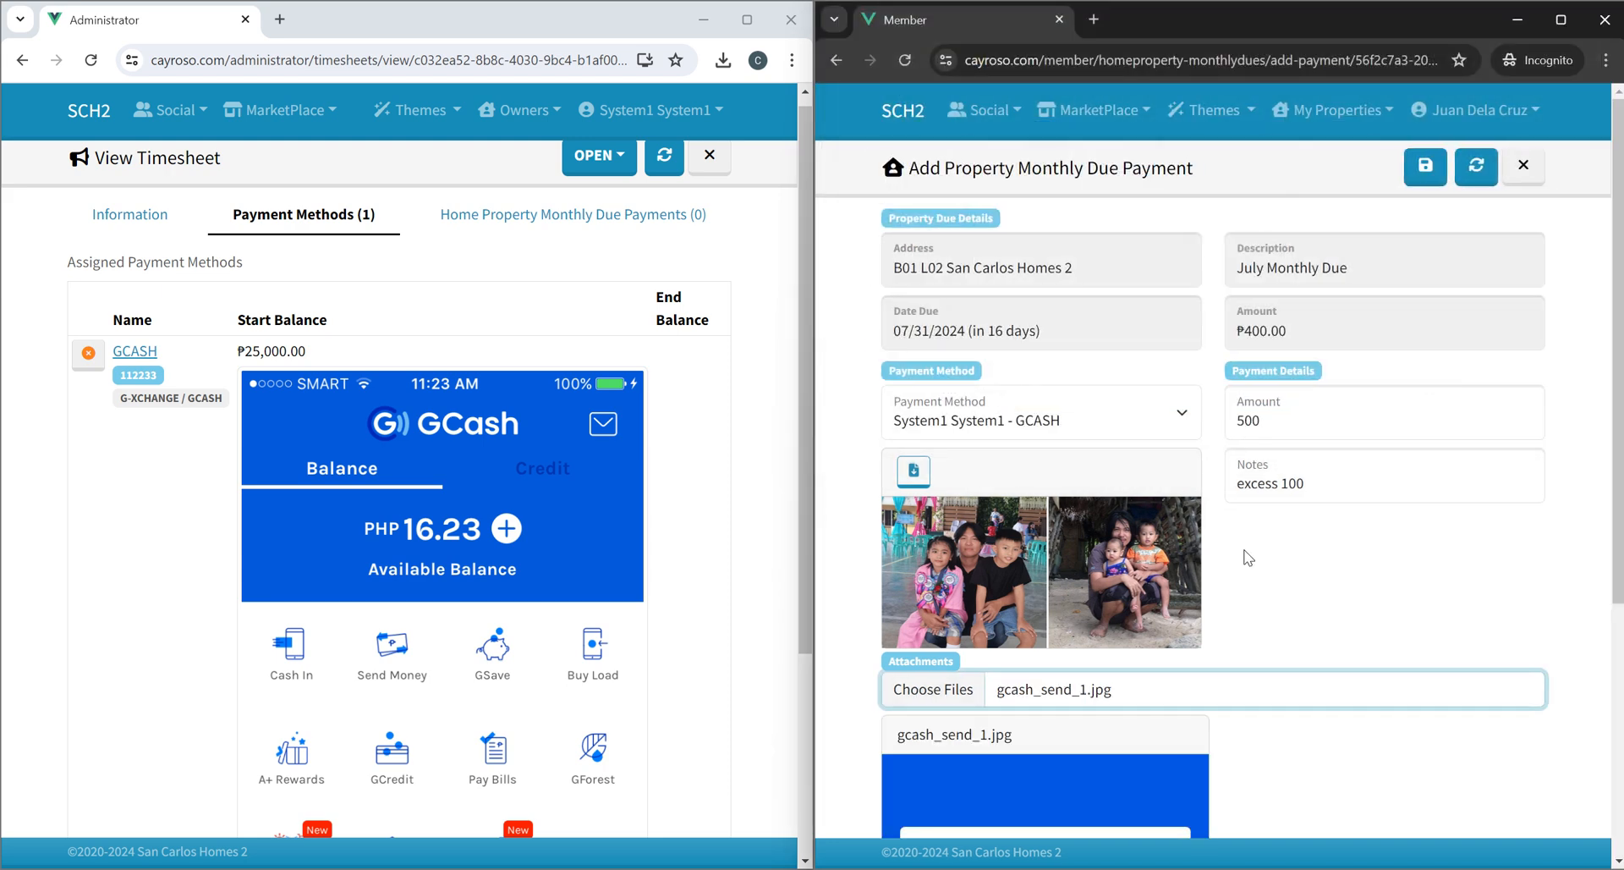
scroll(1311, 618, down, 5)
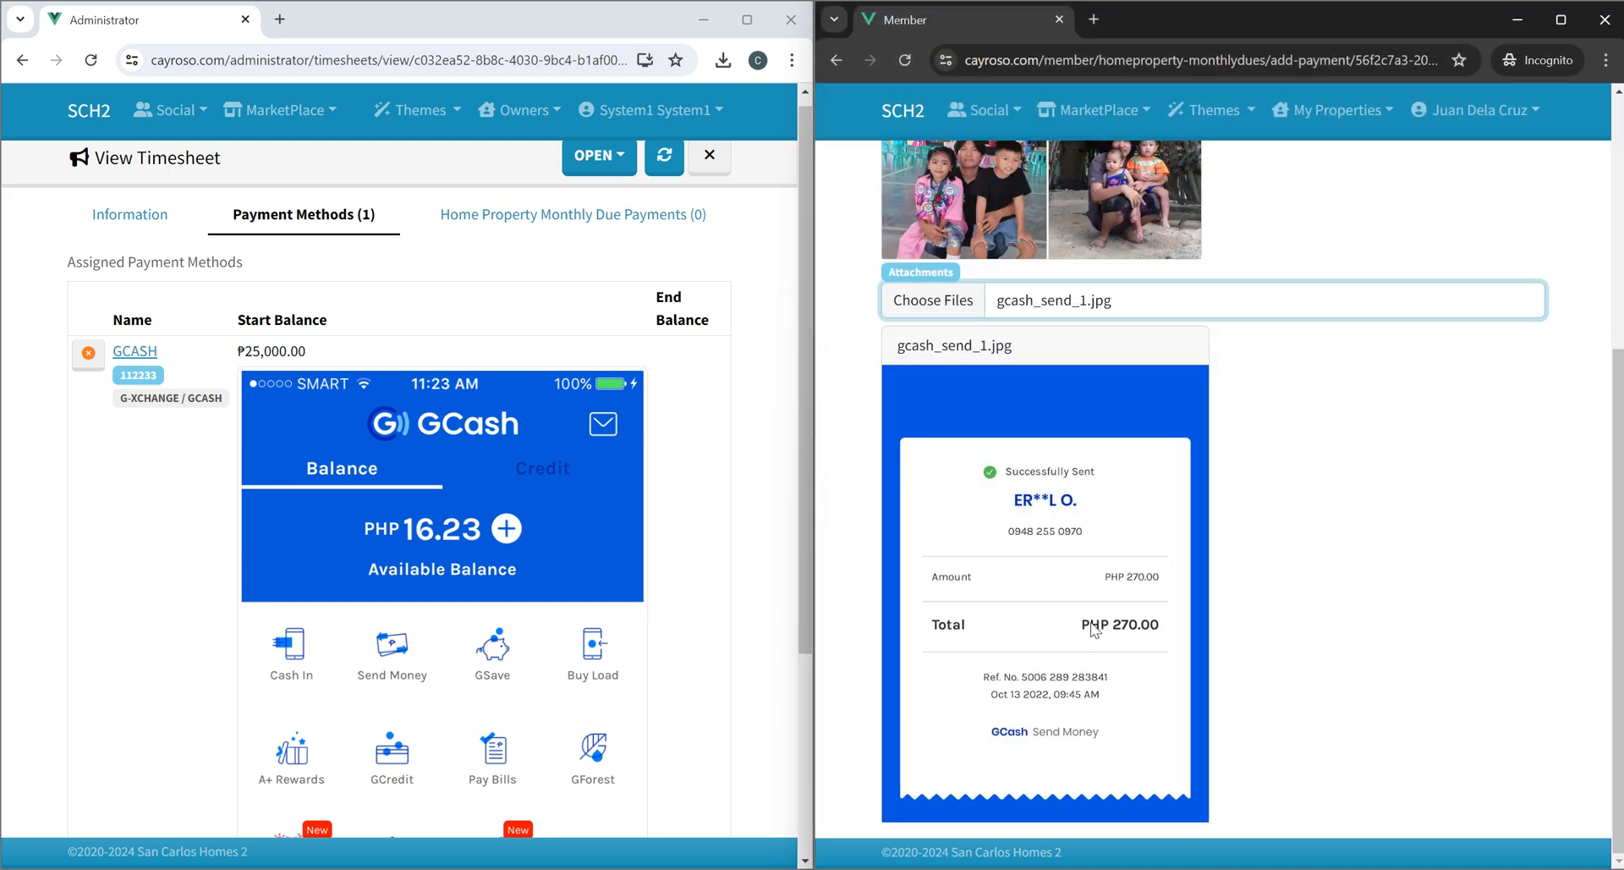
scroll(1306, 488, up, 5)
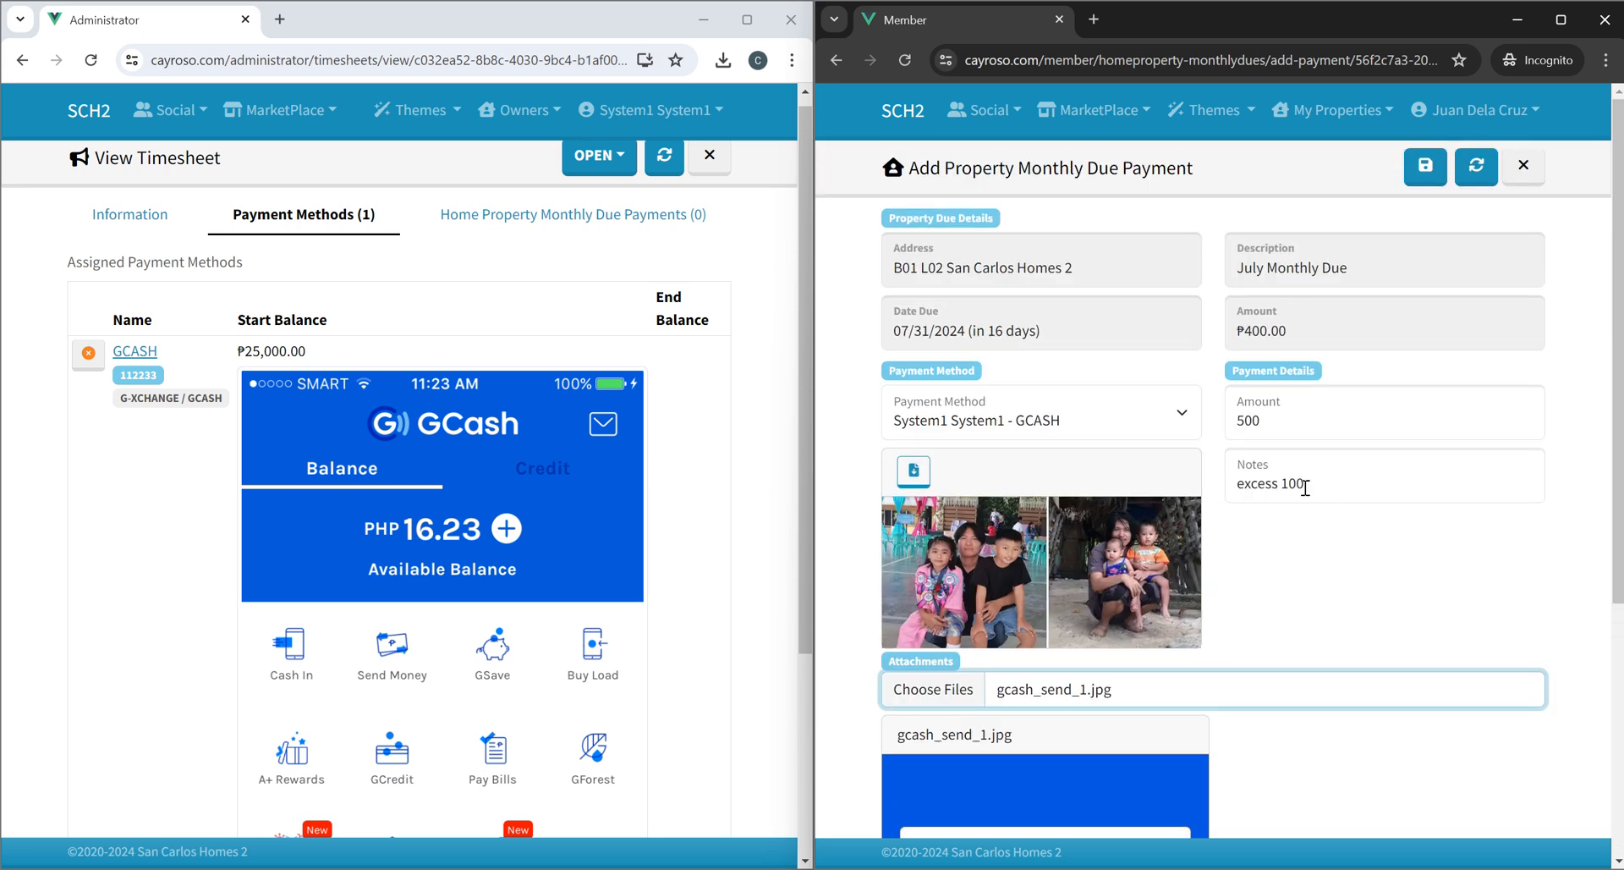
click(1424, 168)
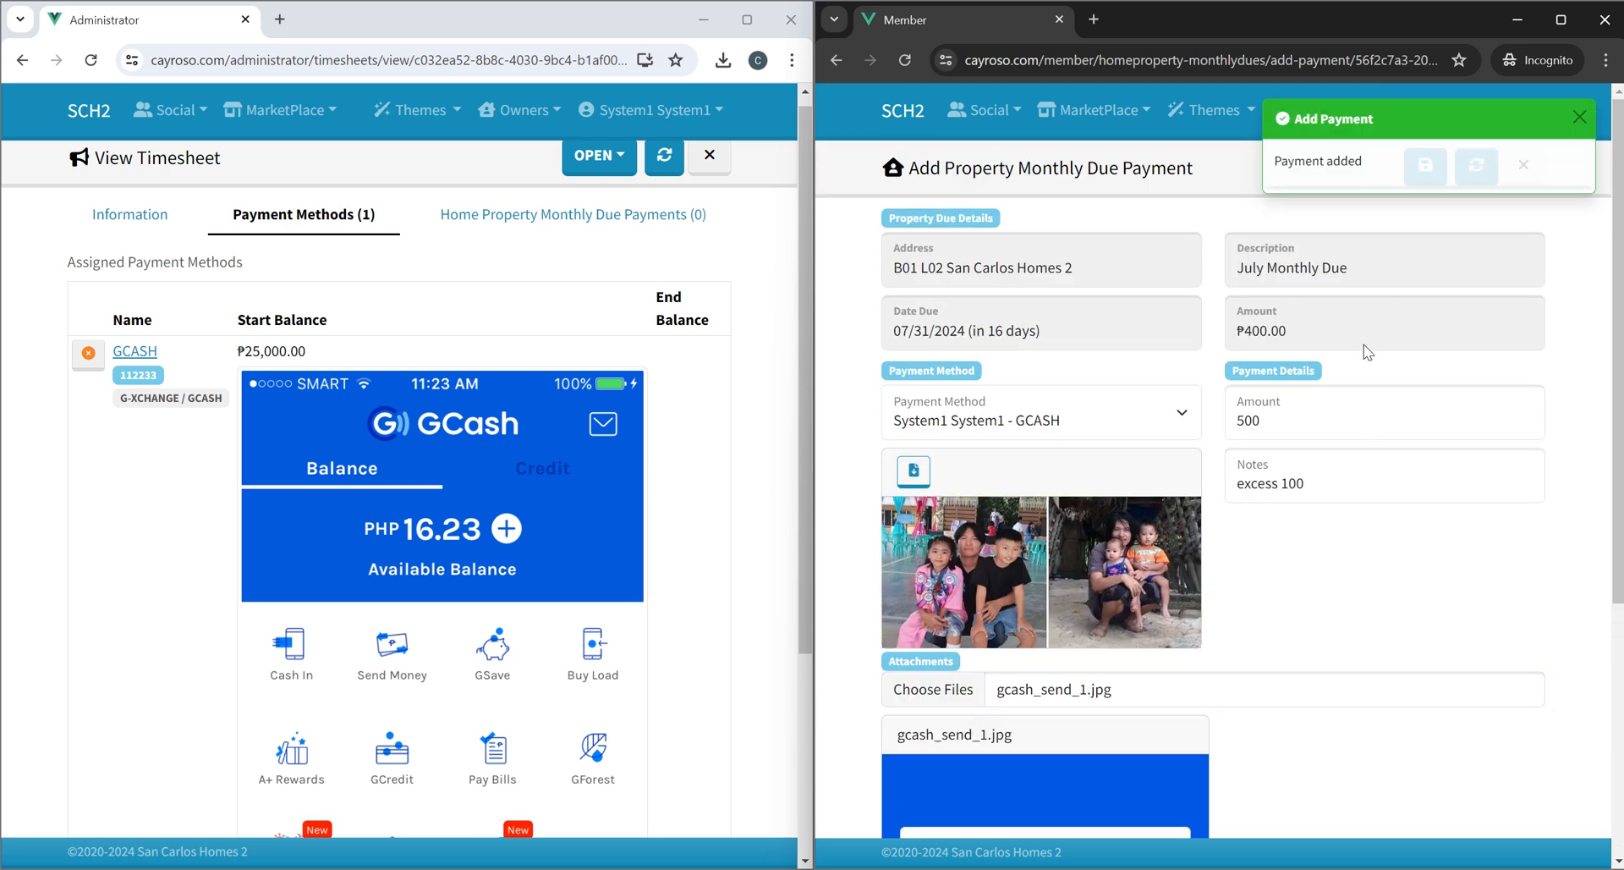
click(1579, 118)
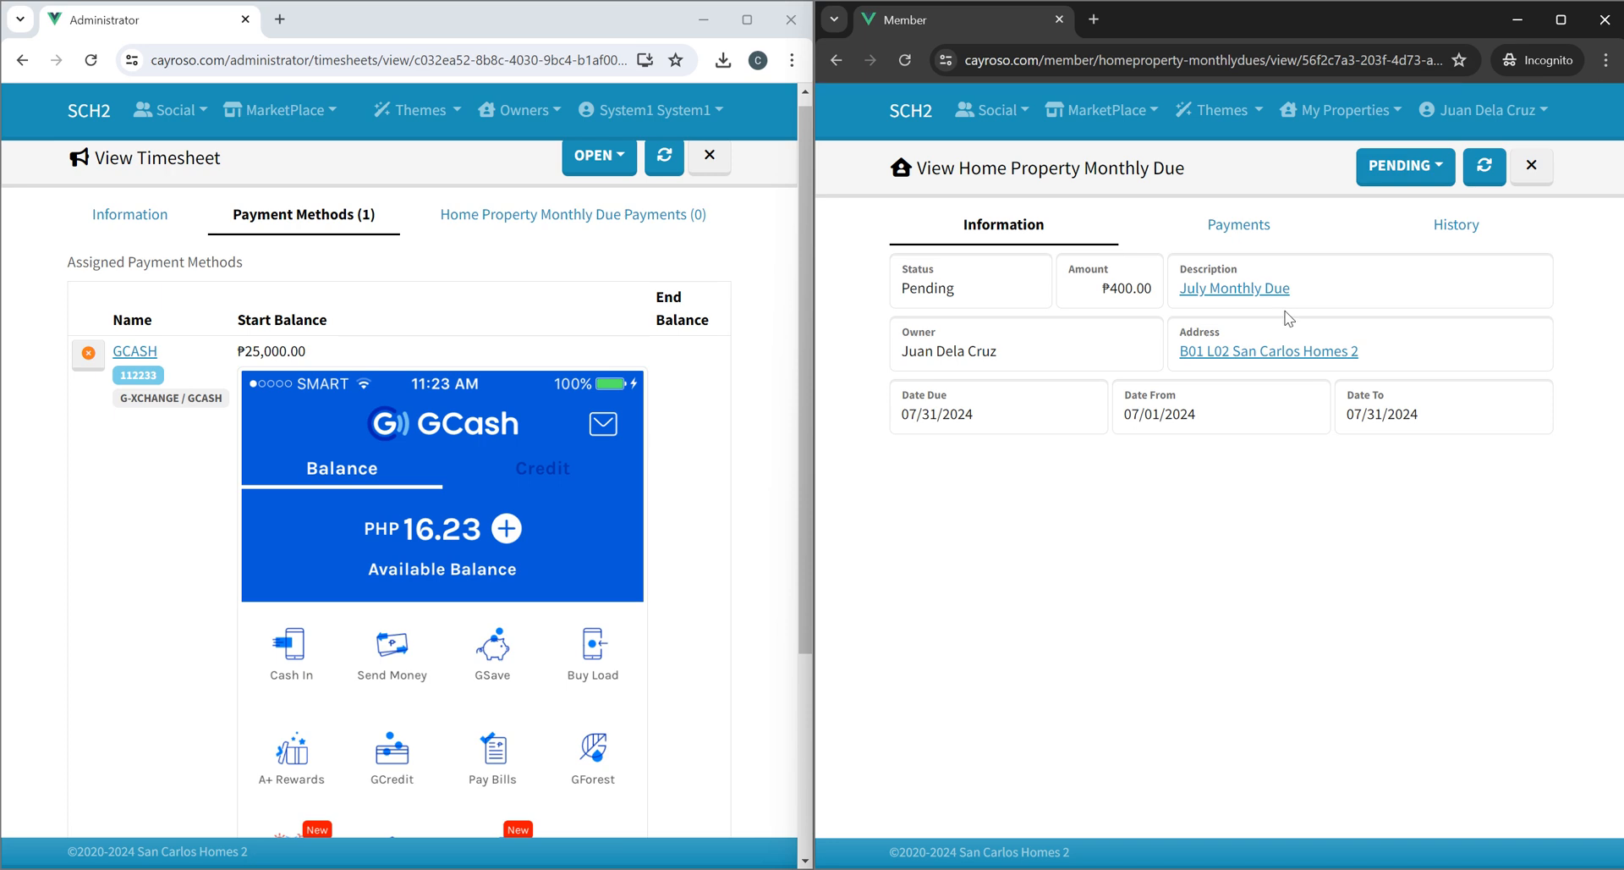
Review the due's payments and history, then submit the uploaded payment.
click(1239, 227)
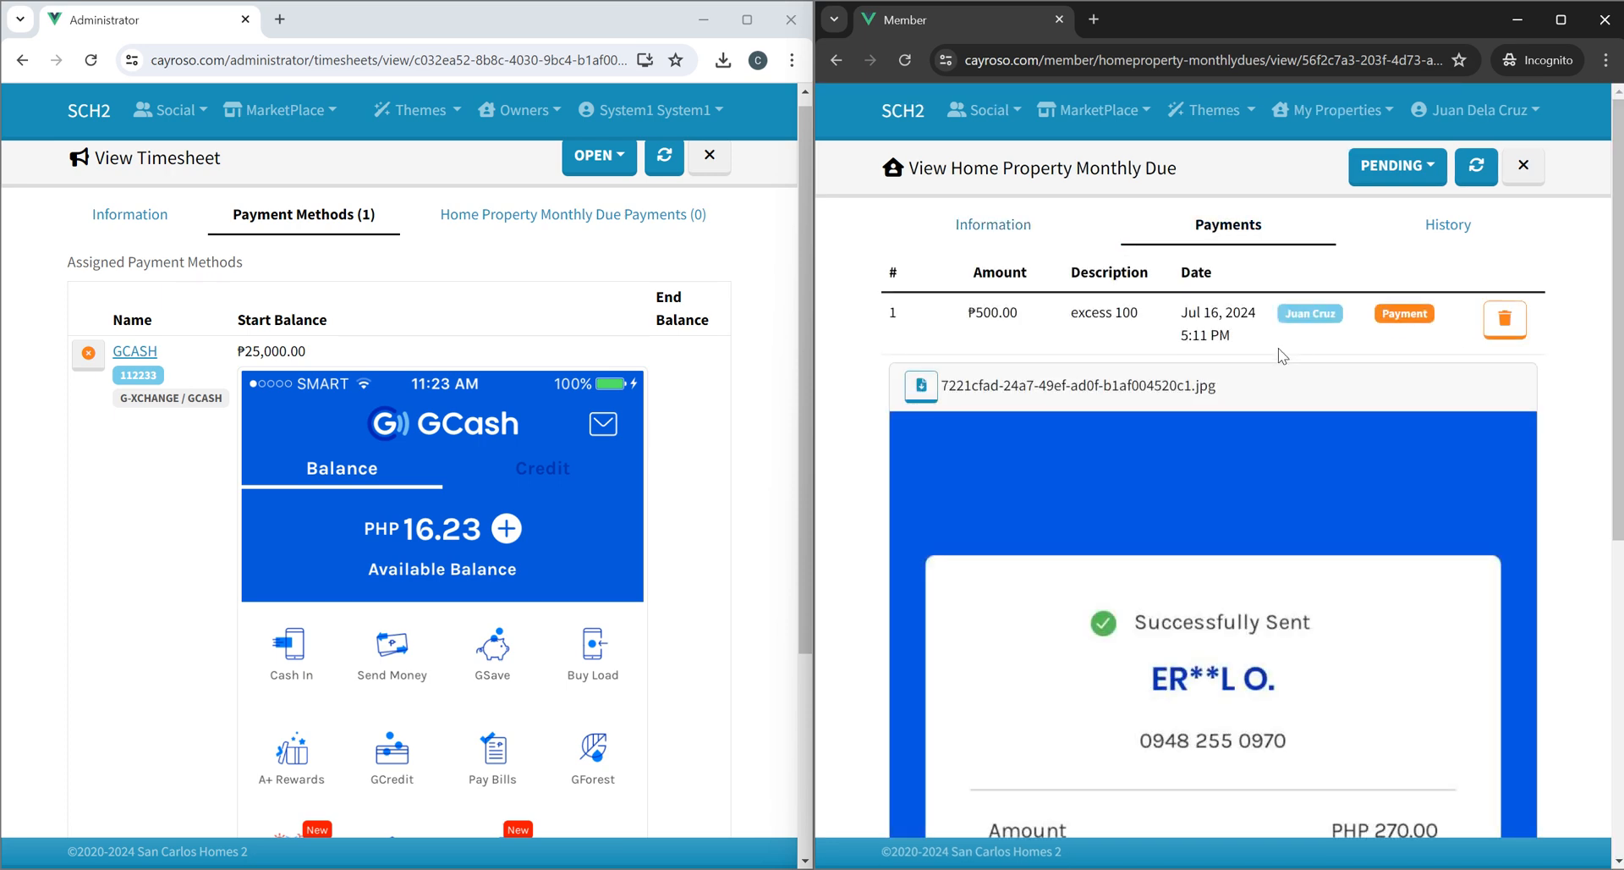
scroll(1322, 347, down, 5)
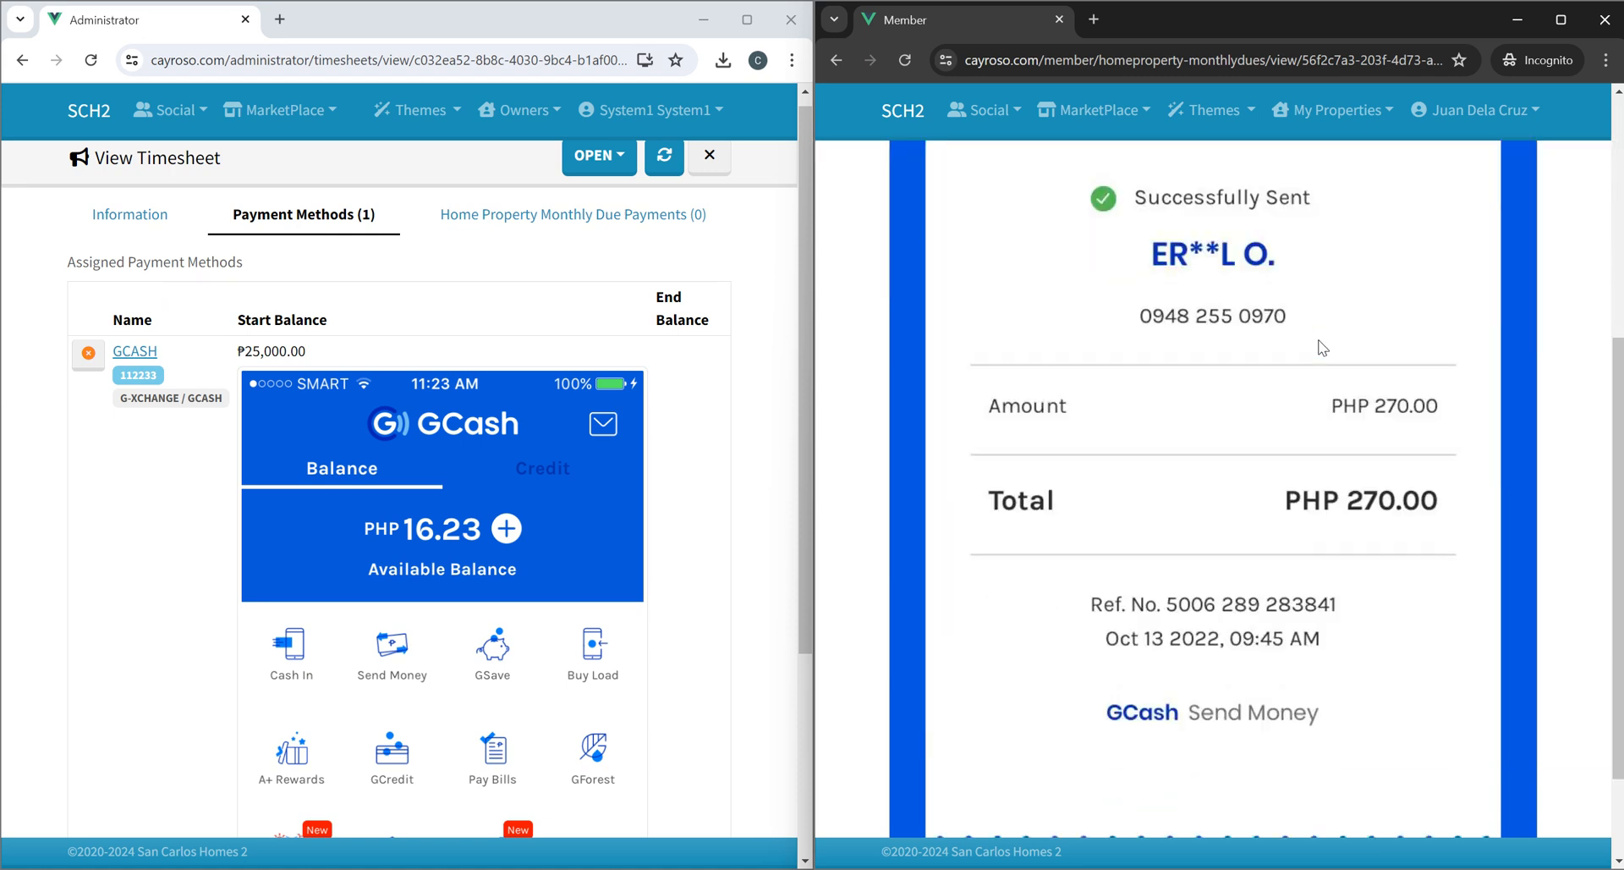
scroll(1322, 346, down, 2)
scroll(1323, 347, up, 8)
click(1442, 239)
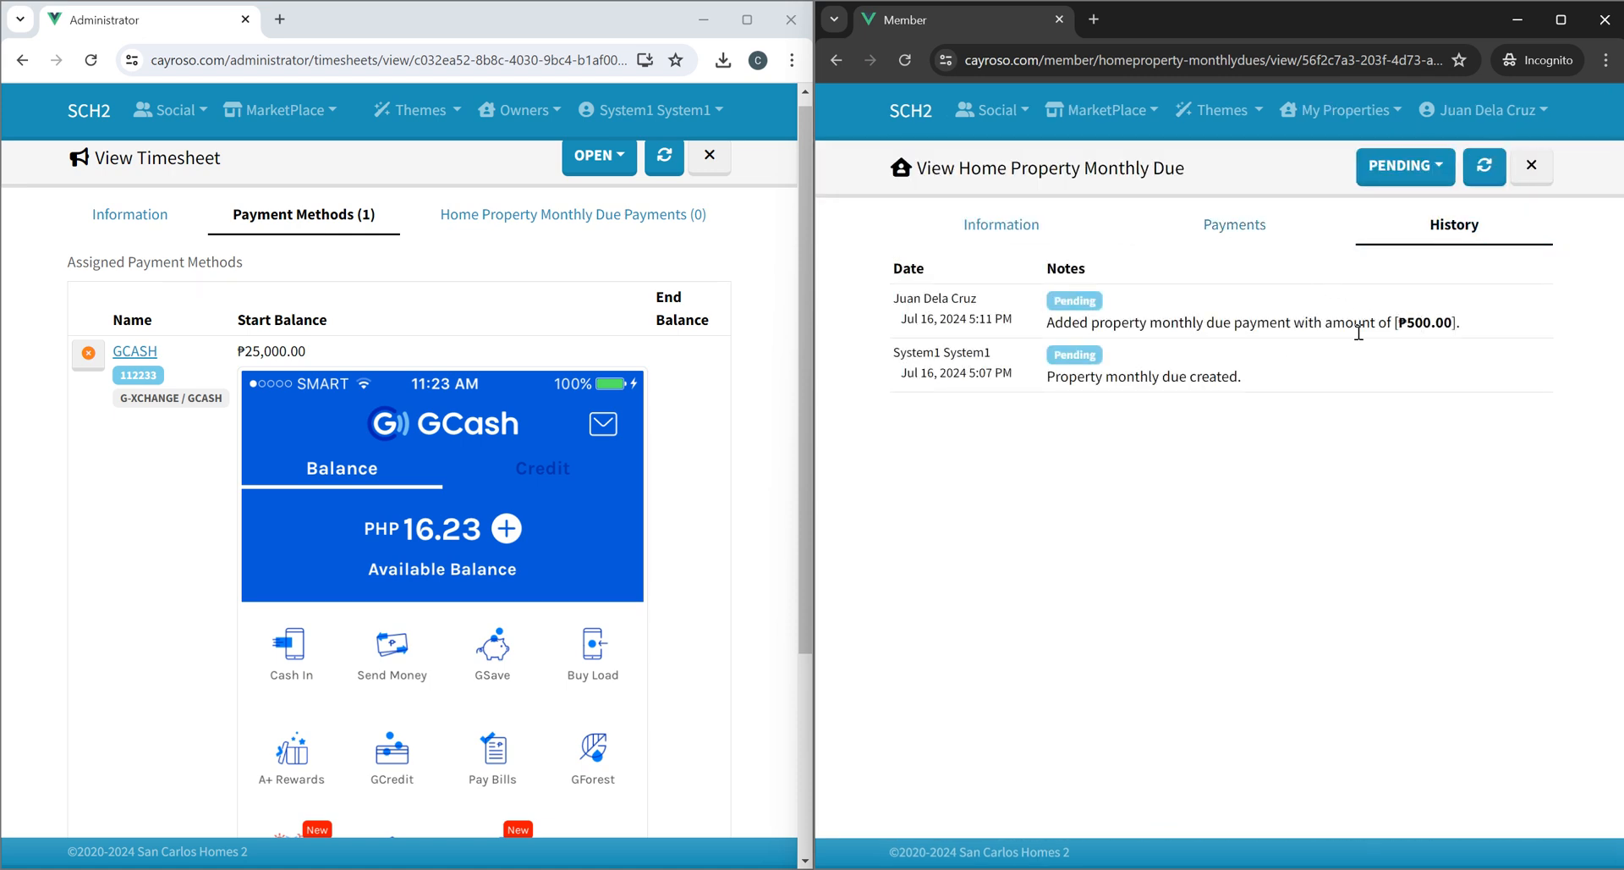
click(1307, 227)
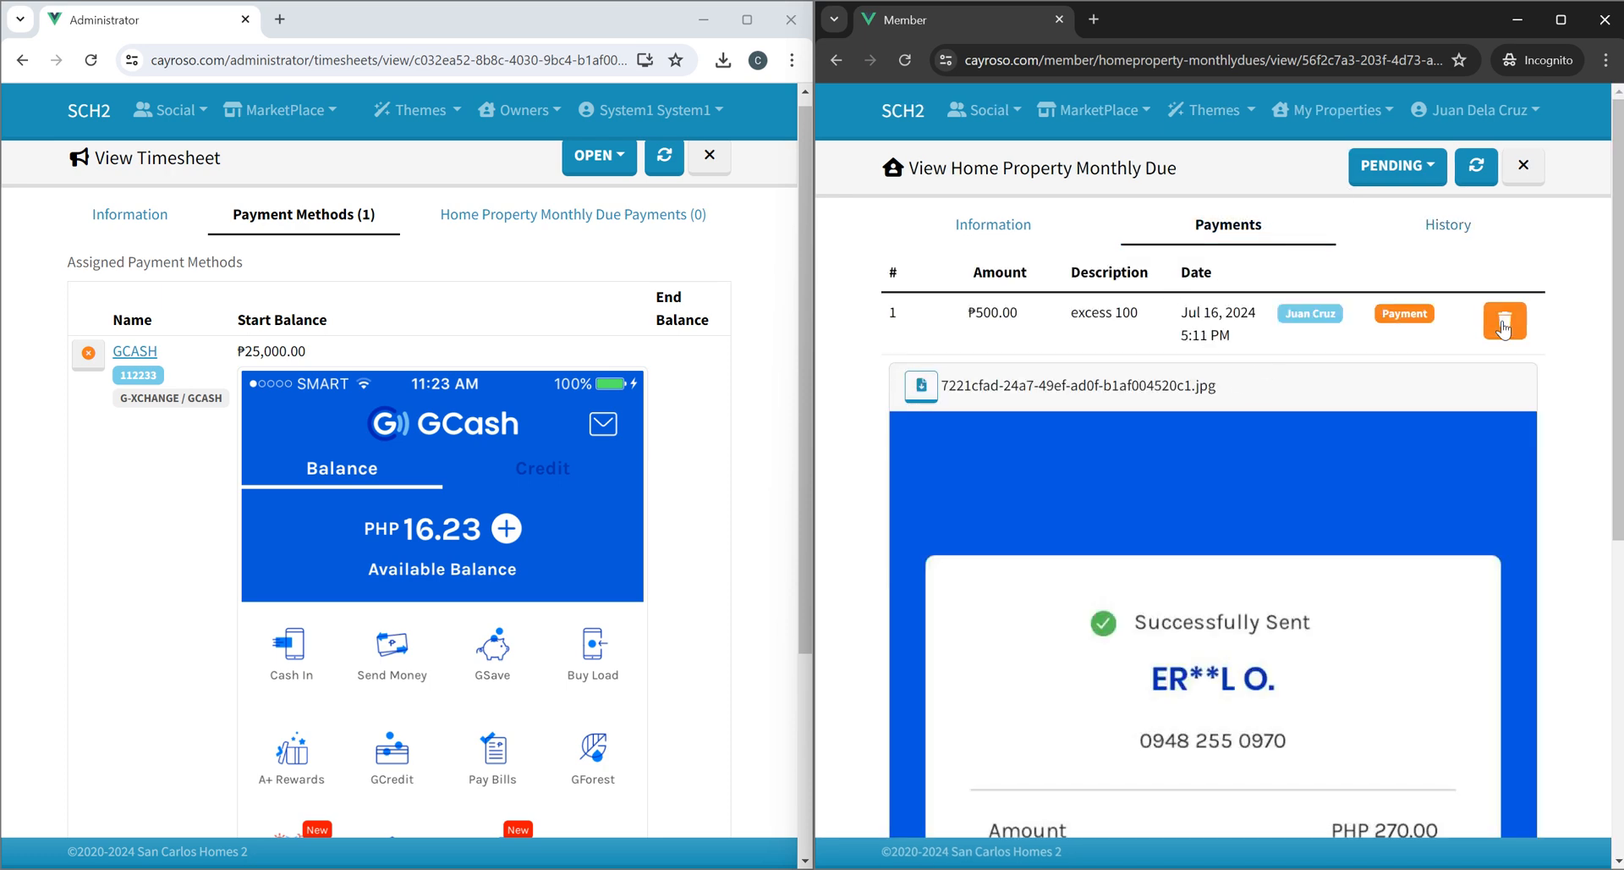
click(1396, 166)
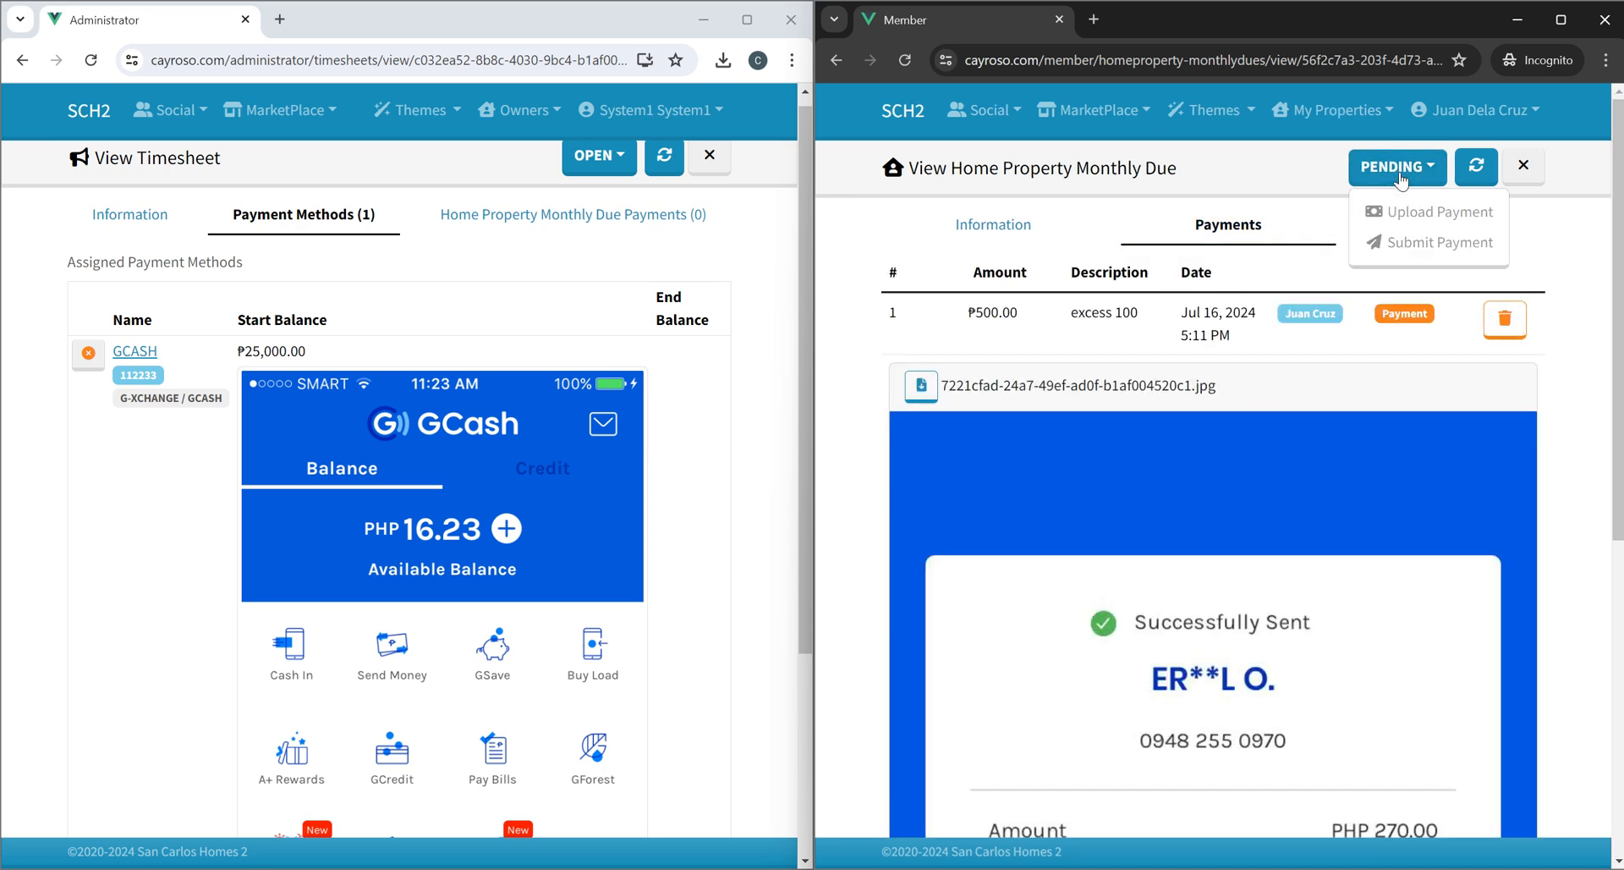
click(1407, 246)
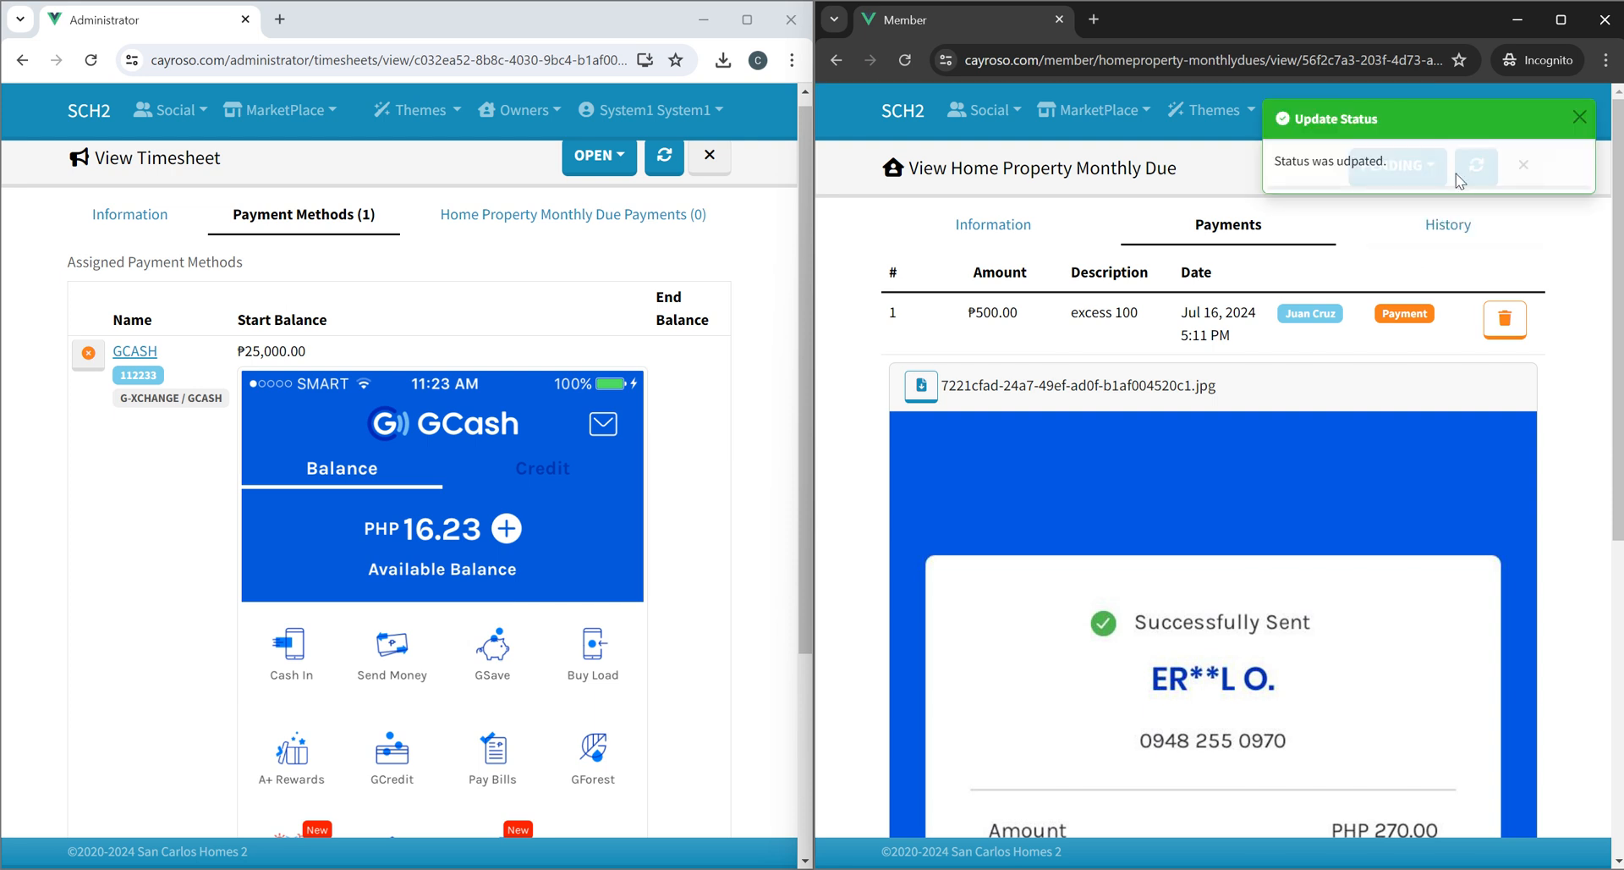
click(1578, 118)
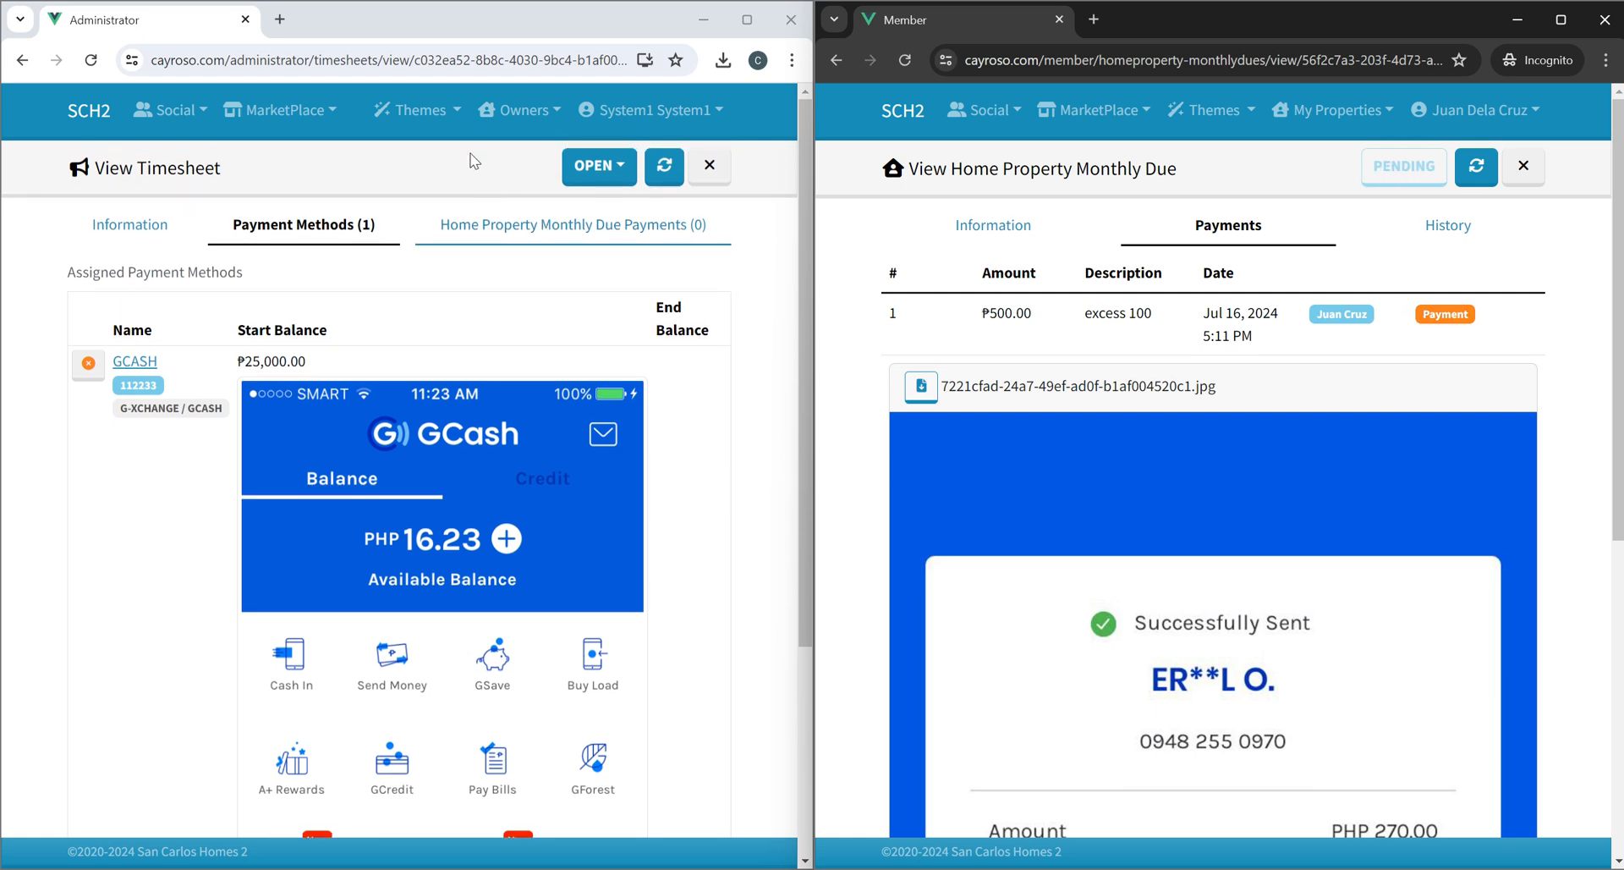
As administrator, open the B01 L02 July Monthly Due from the home property monthly dues list and review its payments and history.
click(466, 114)
click(522, 115)
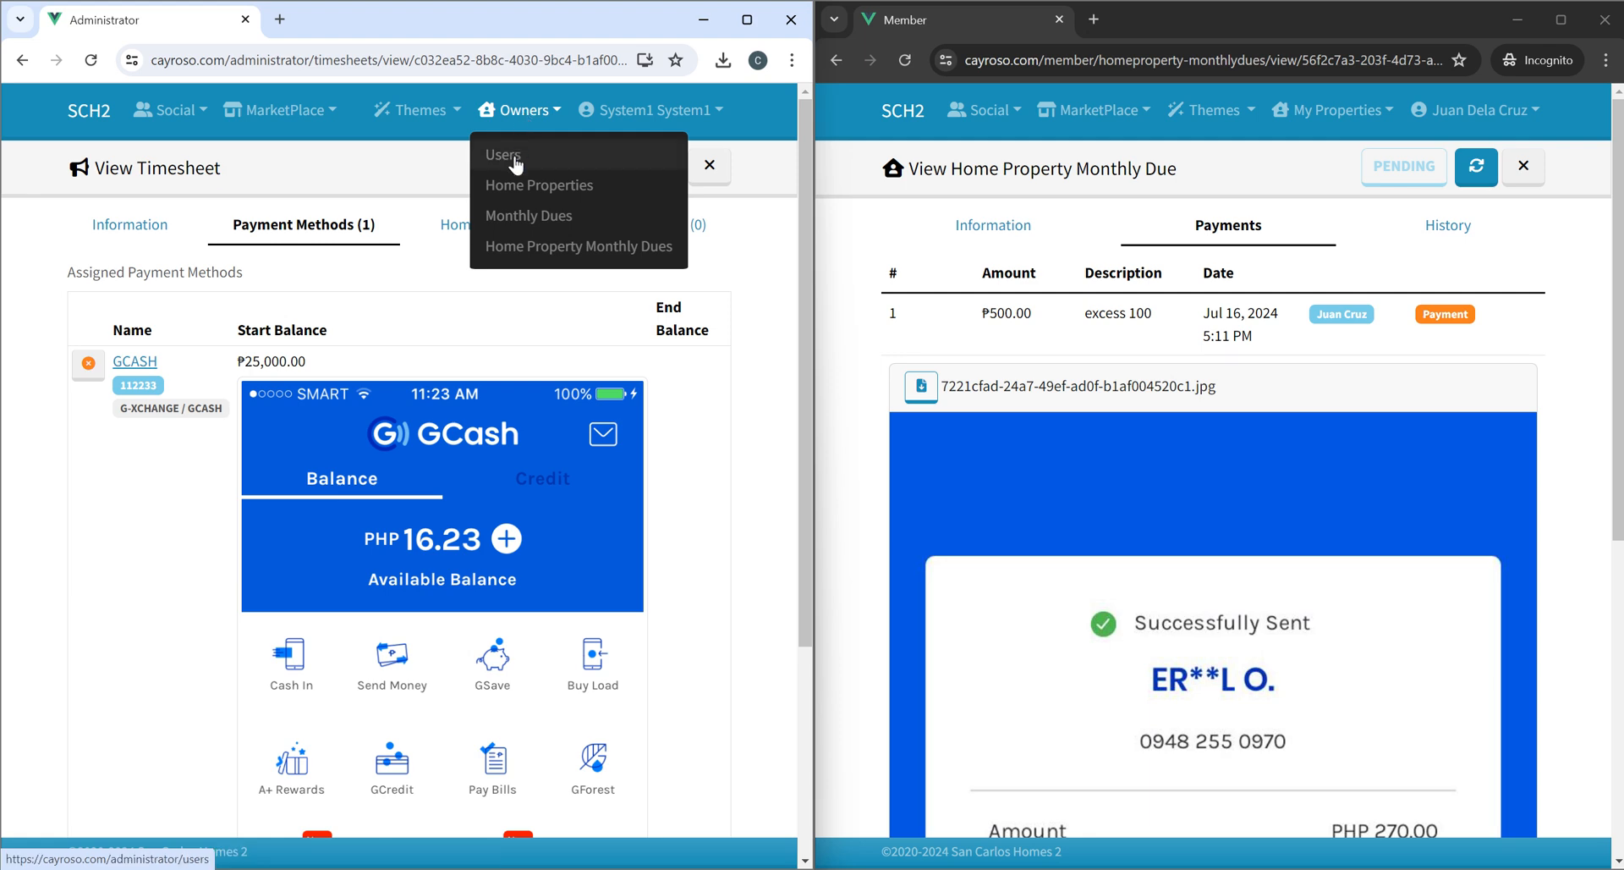
click(525, 247)
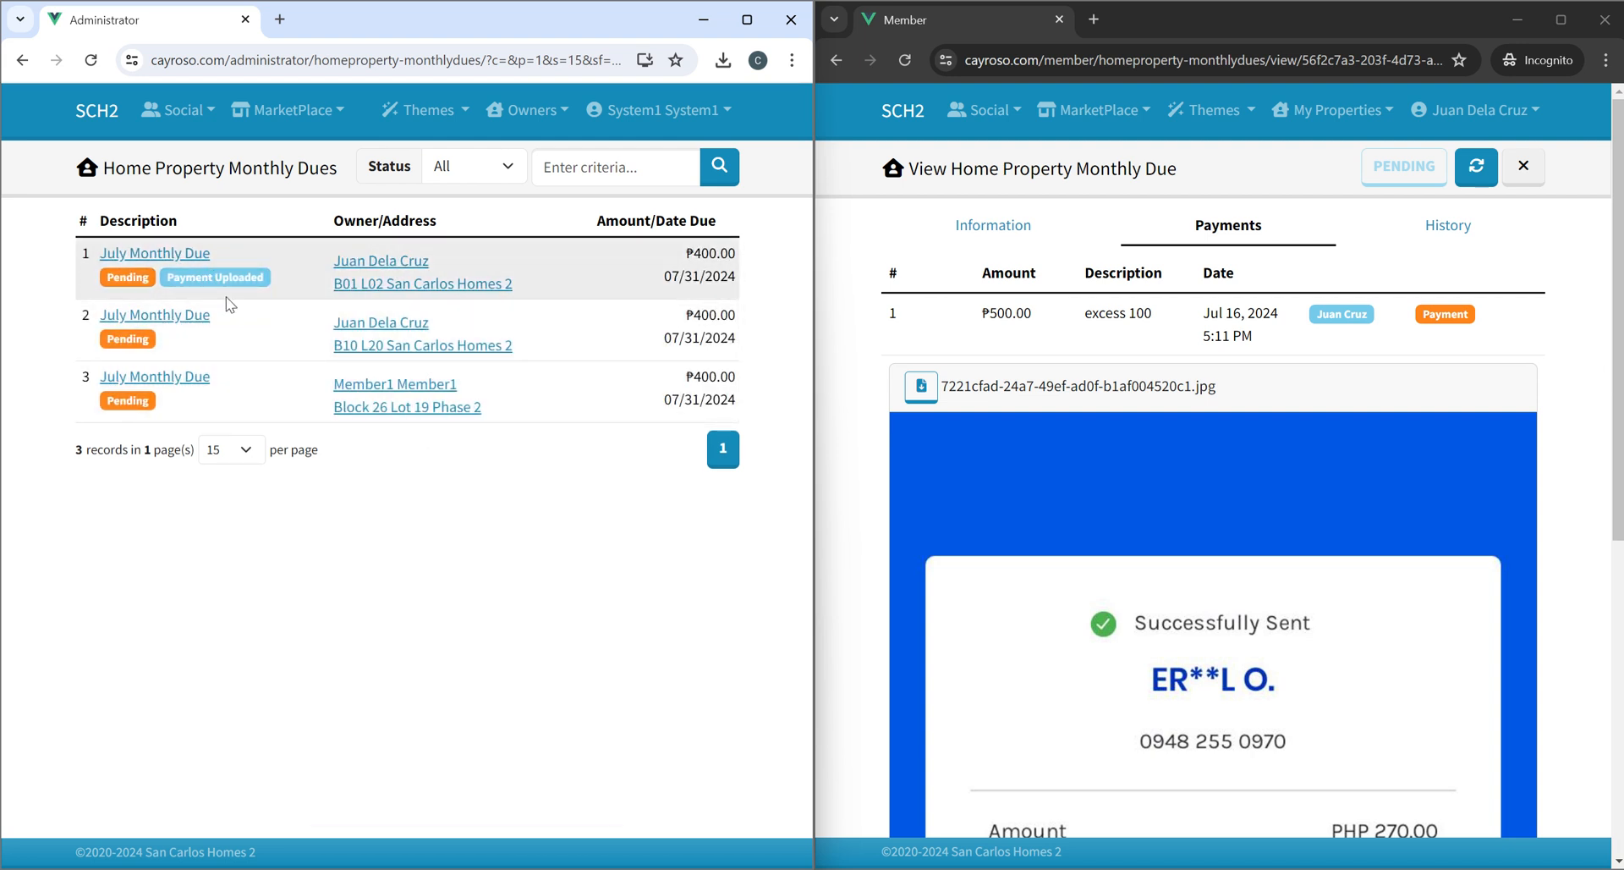
click(163, 258)
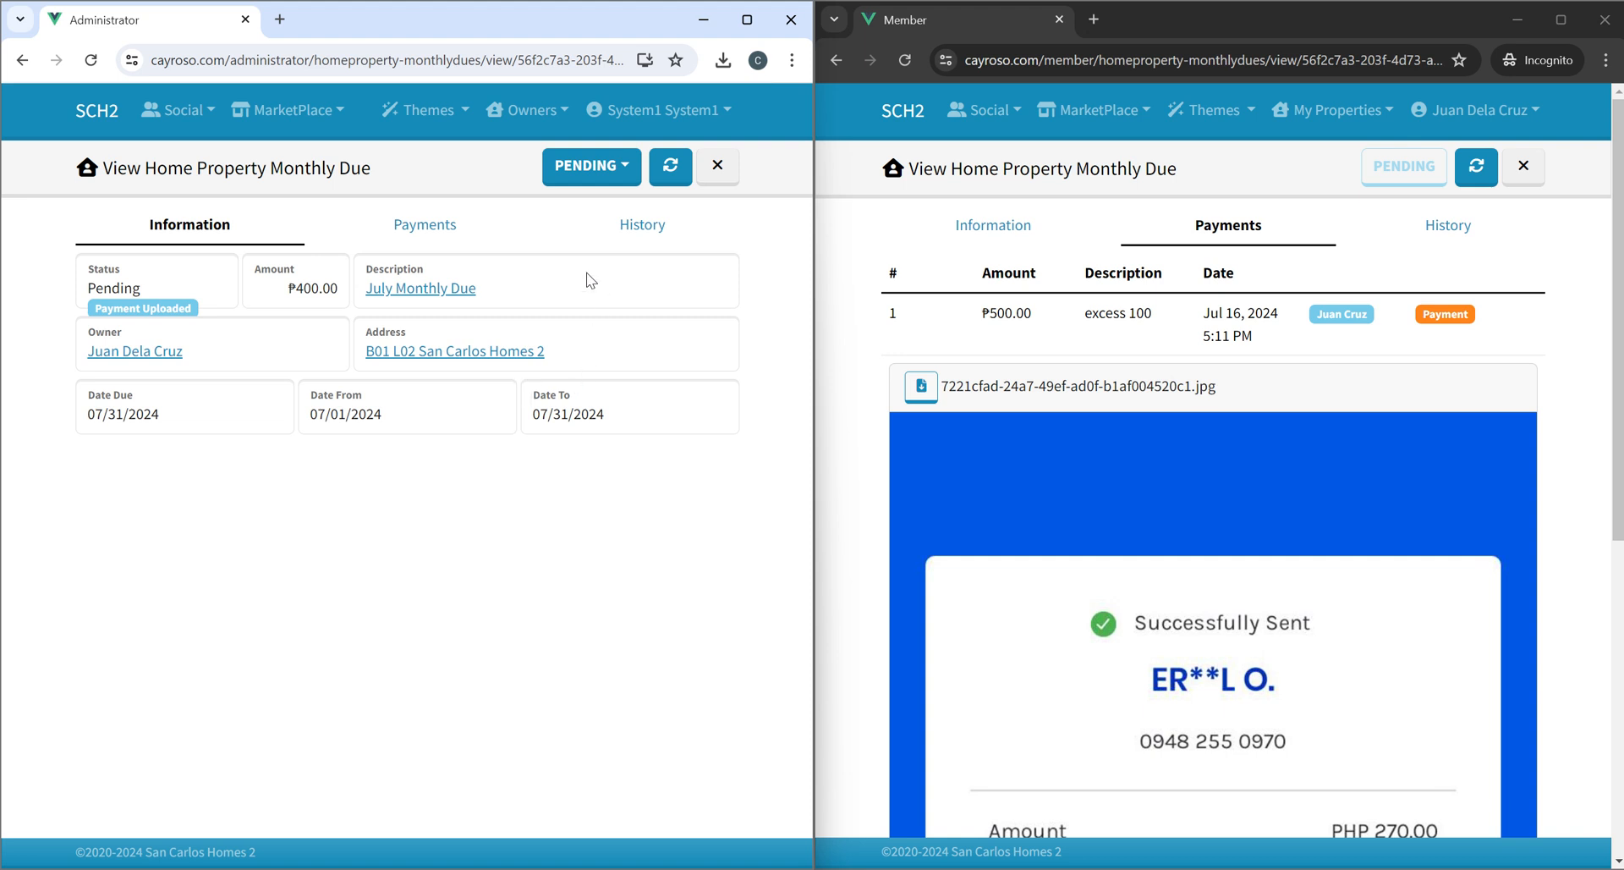
click(407, 241)
click(627, 243)
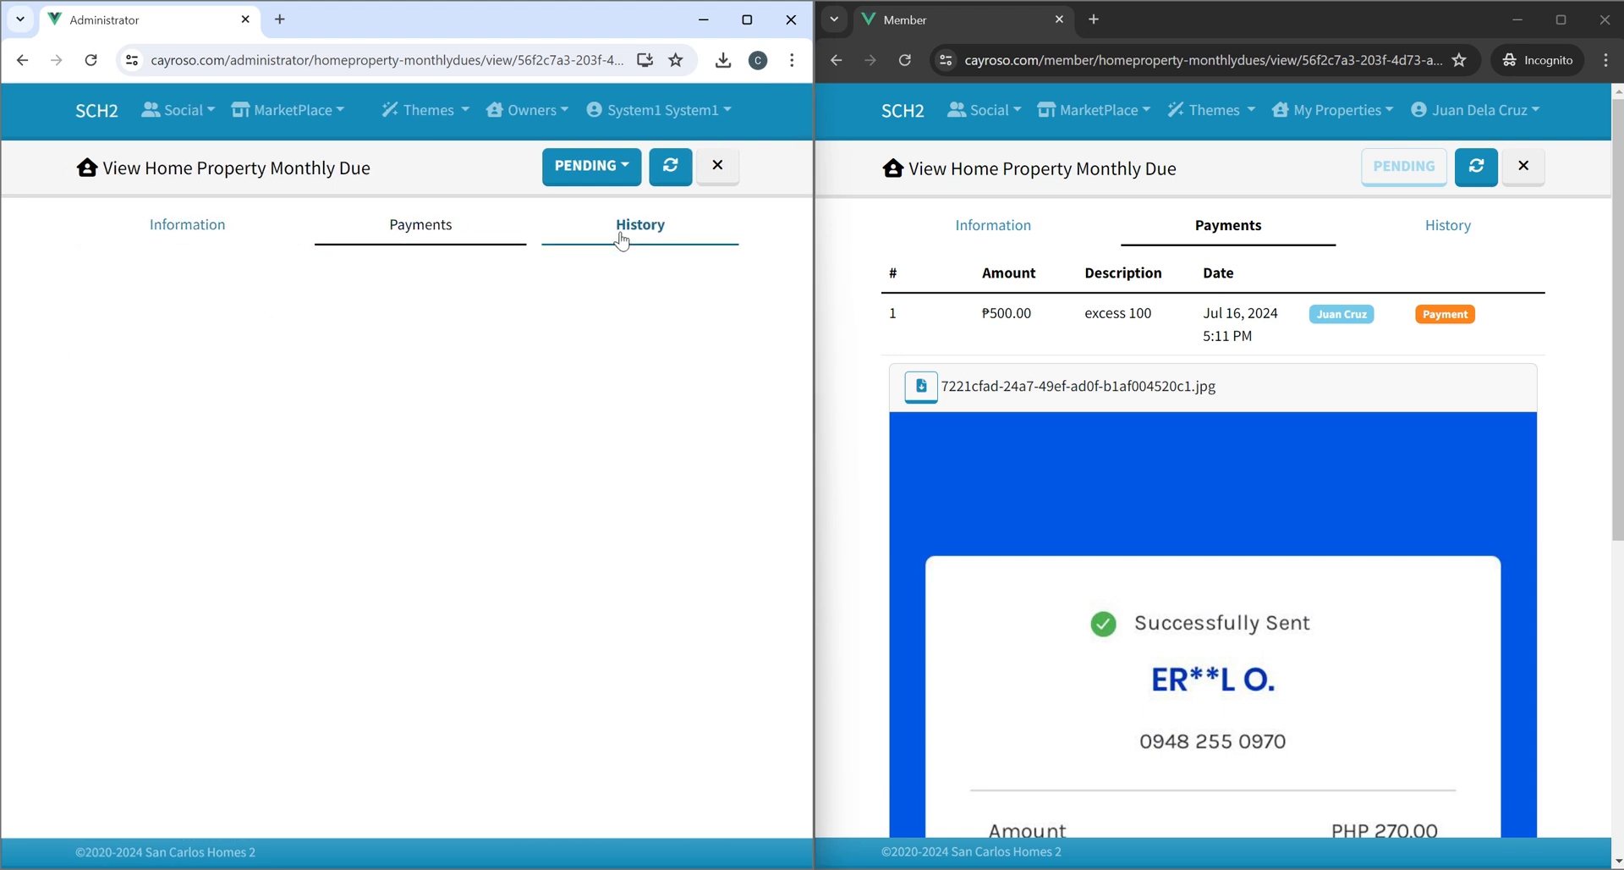
click(414, 241)
Add a receipt to the due with amount 400 and the note approved.
click(582, 166)
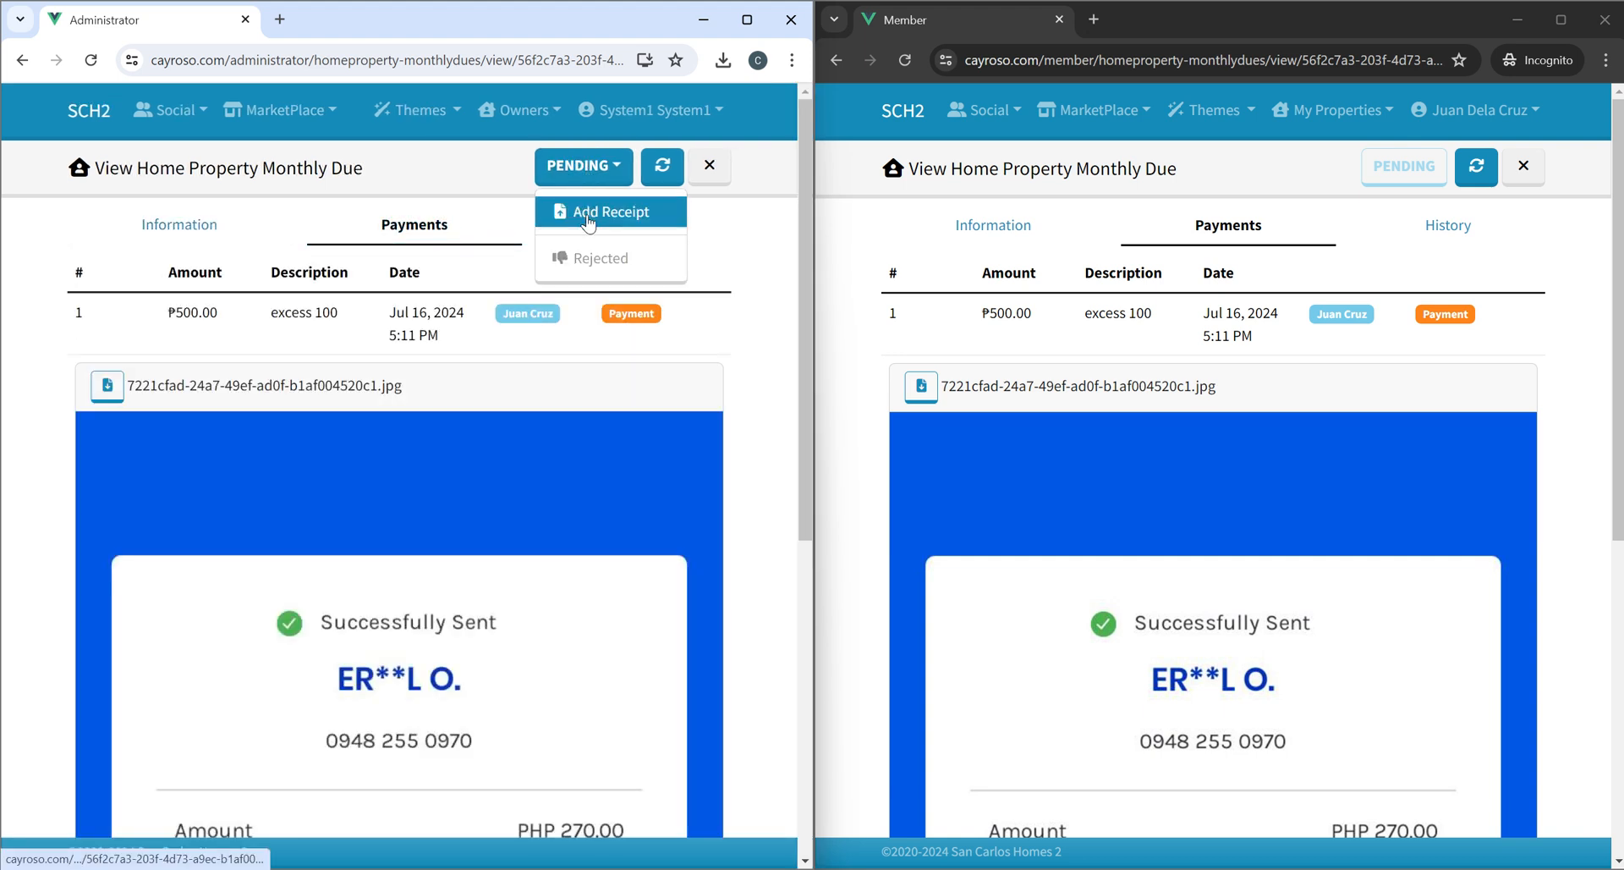
click(588, 213)
click(270, 462)
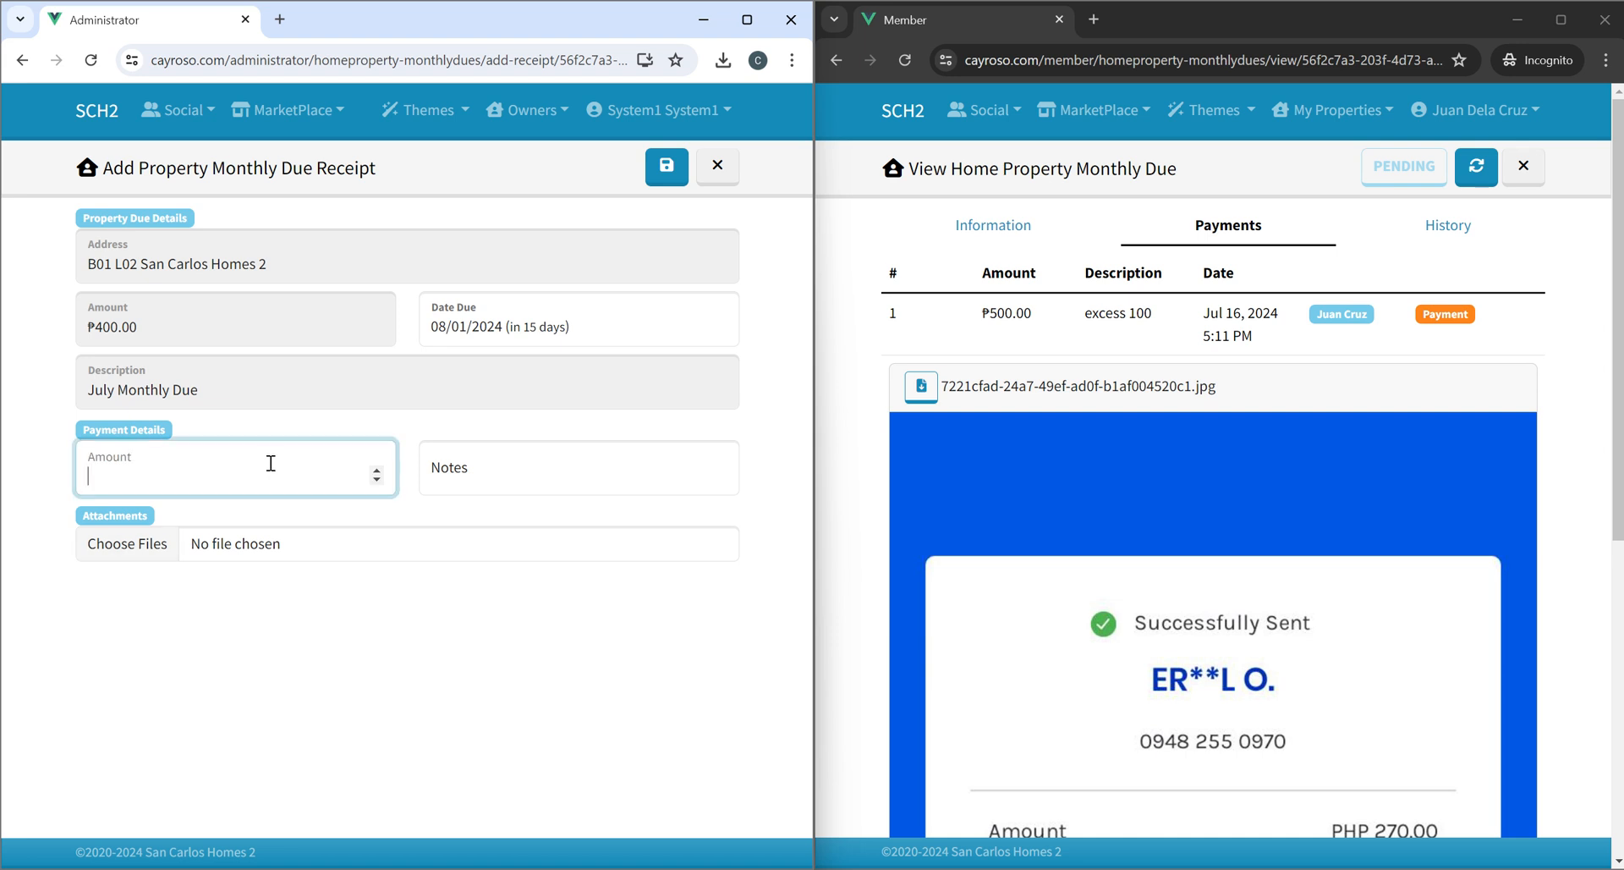
text(400)
click(566, 477)
click(550, 525)
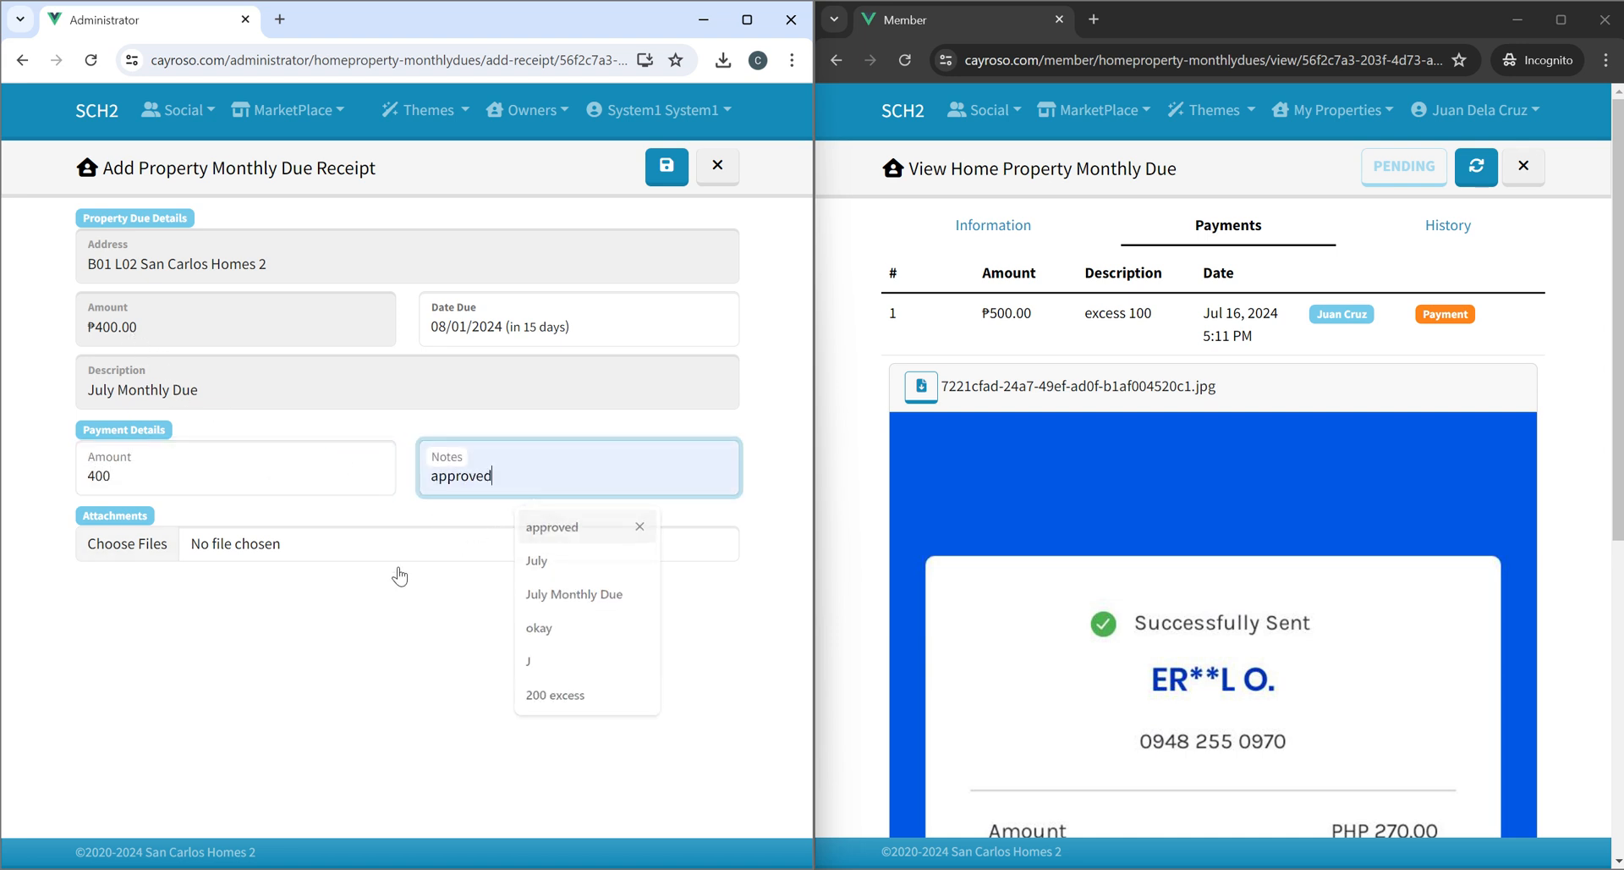
click(378, 550)
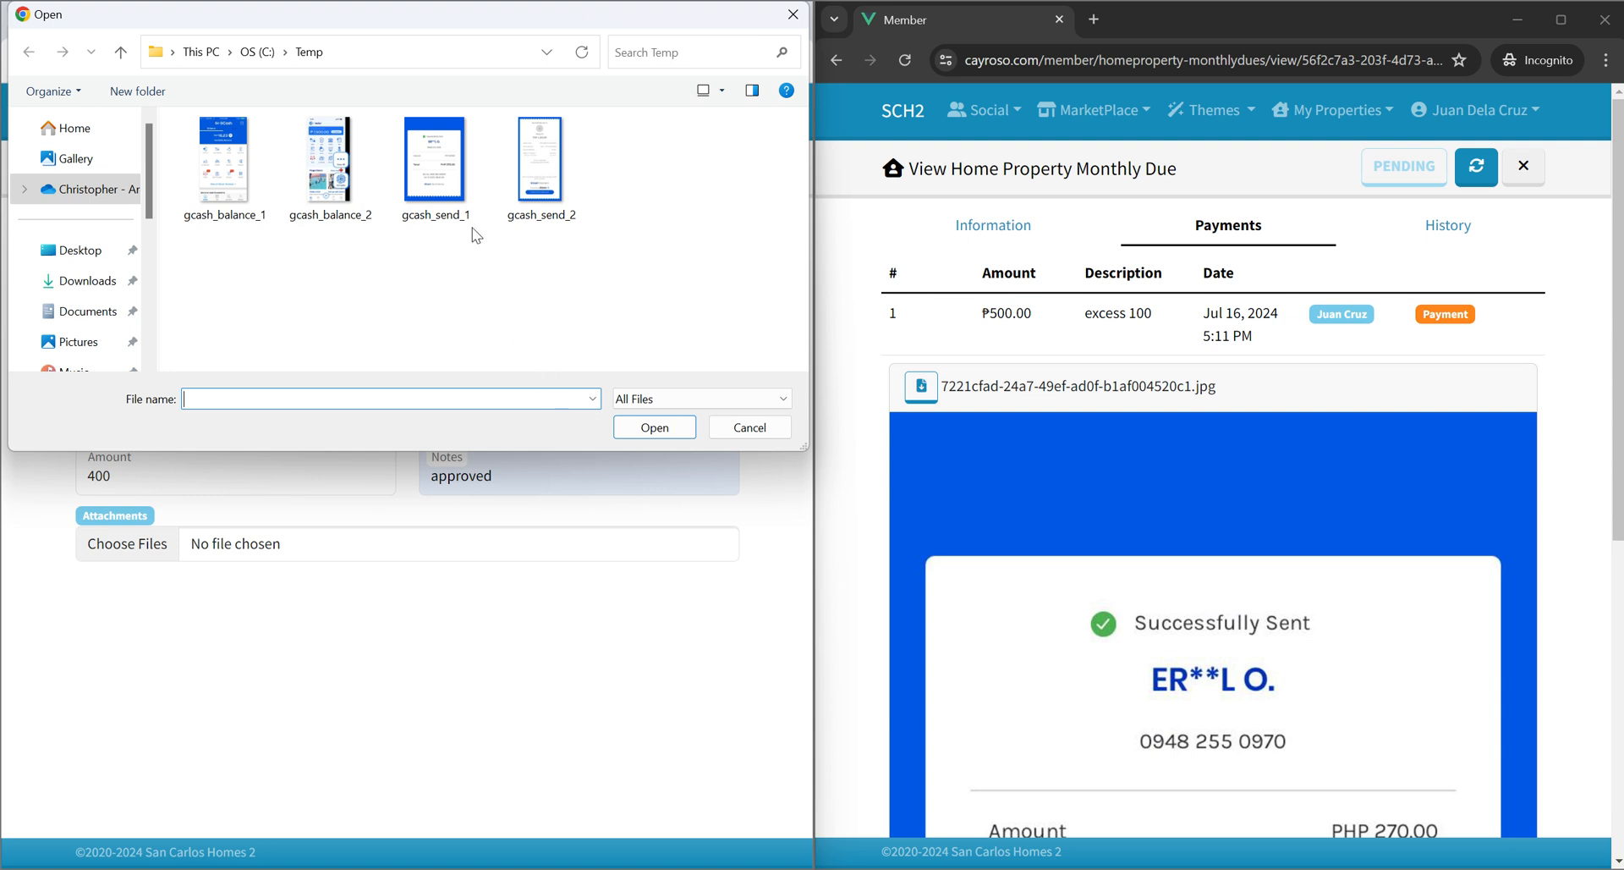
click(551, 196)
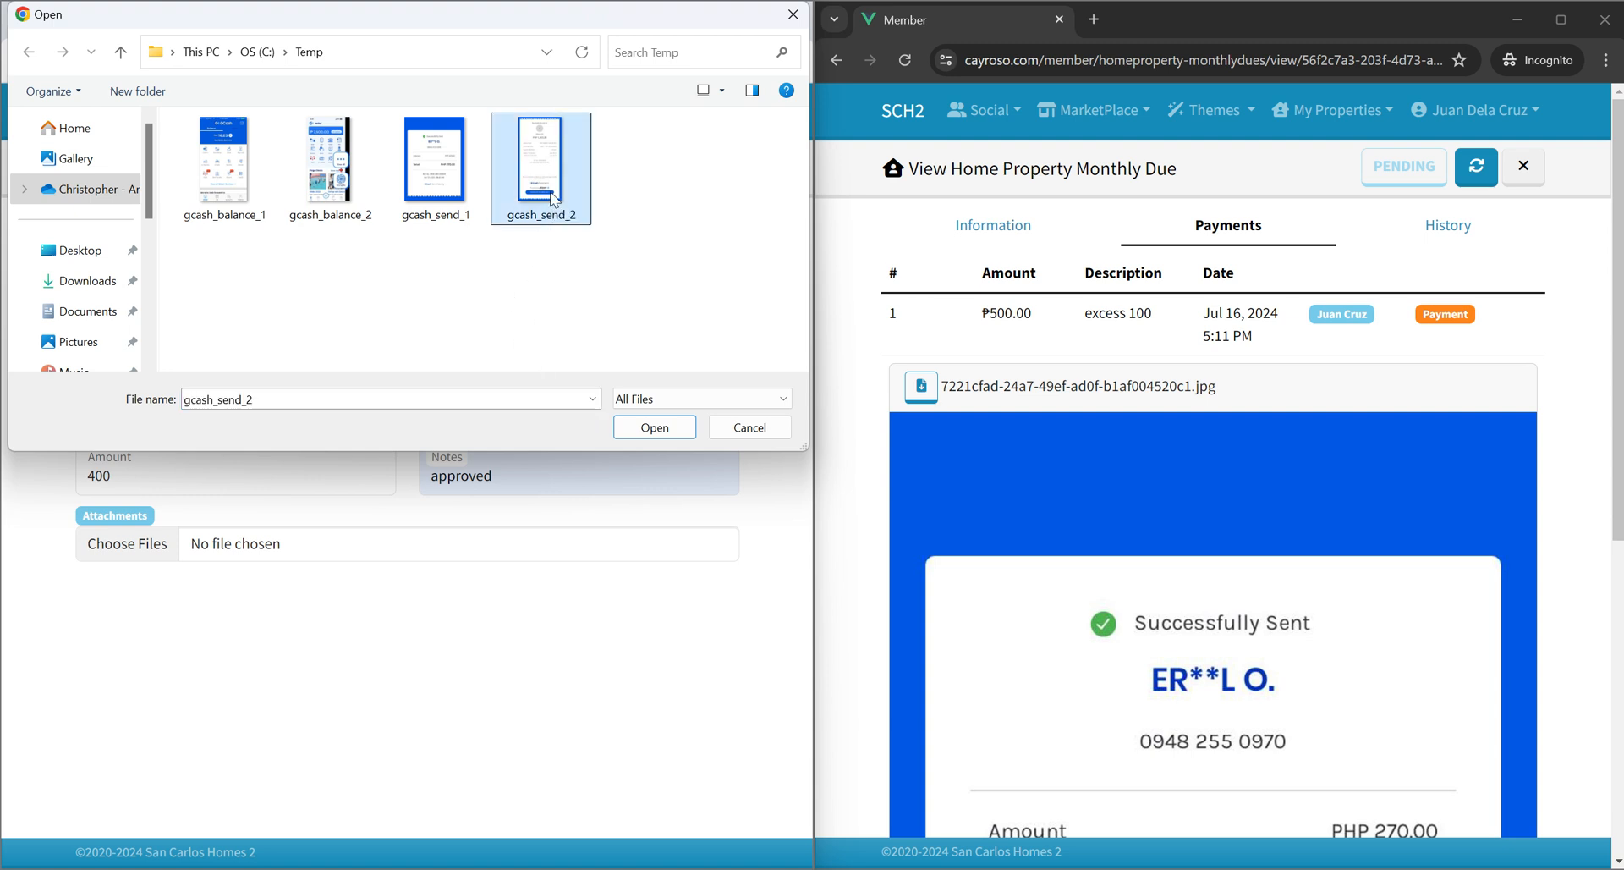
click(747, 428)
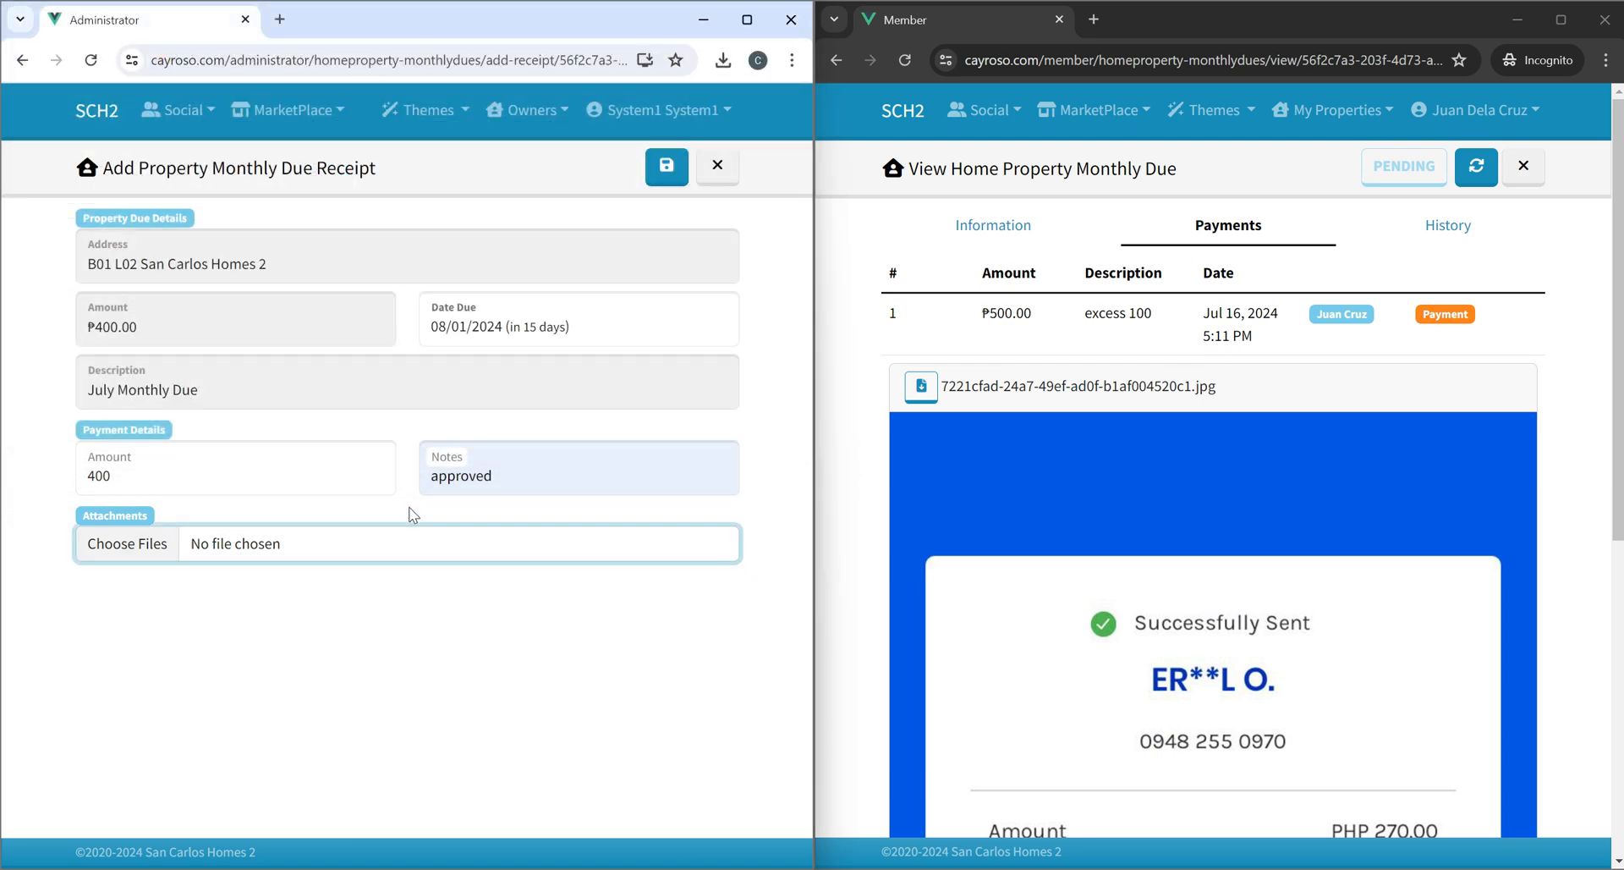
Attach test2.png from Pictures to the receipt and save it.
click(133, 533)
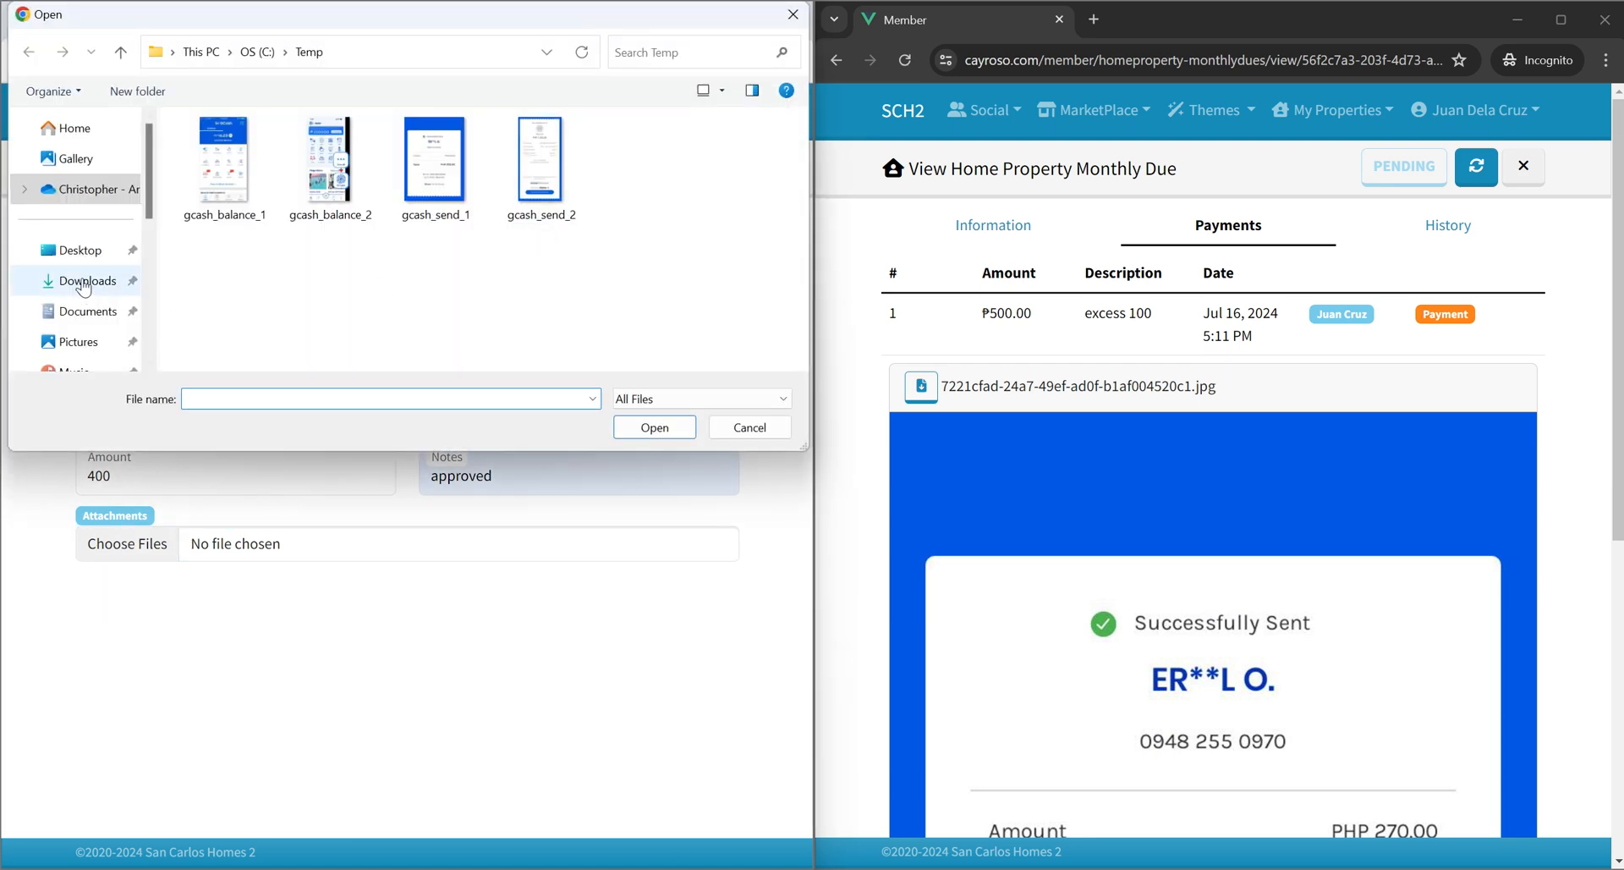
scroll(84, 295, down, 3)
scroll(85, 295, up, 5)
click(78, 342)
double_click(542, 283)
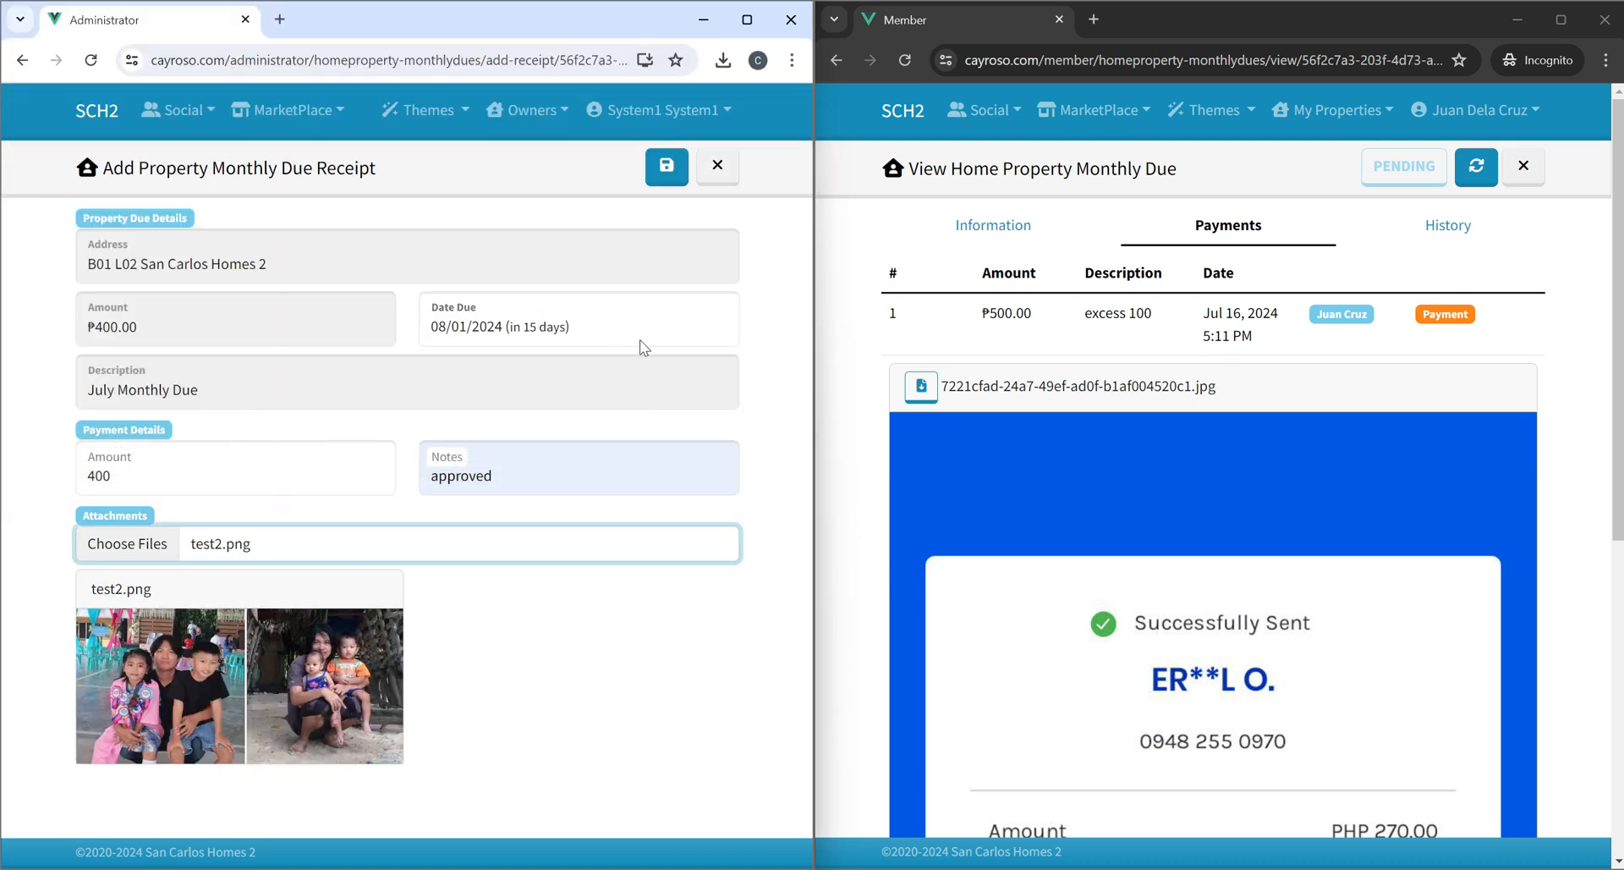
click(675, 174)
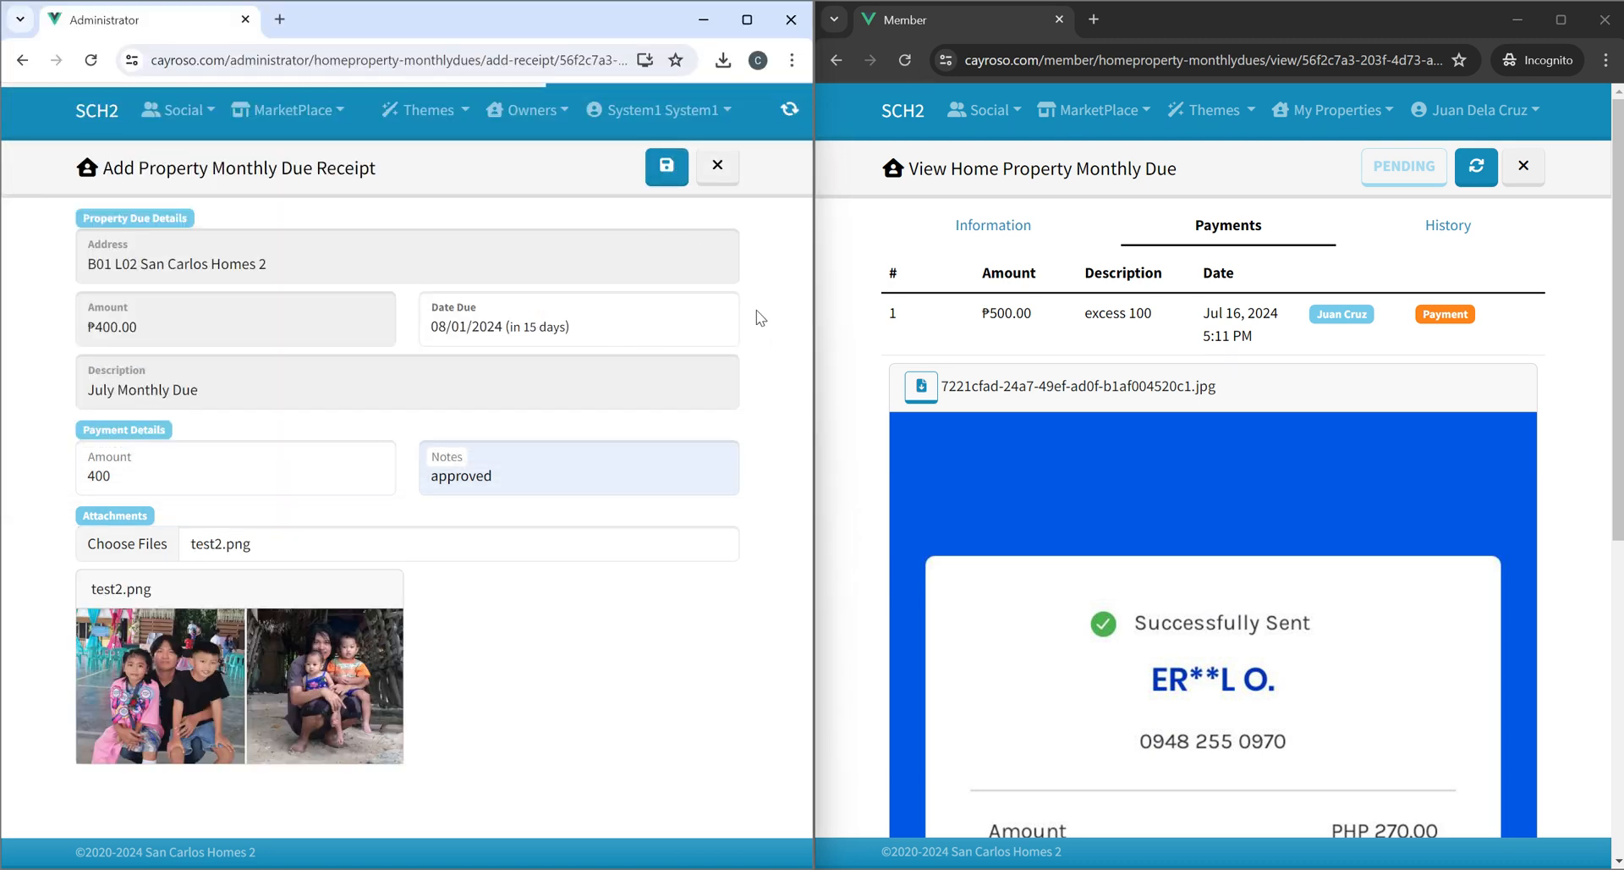
Reload the member's view of the due's history.
click(1447, 231)
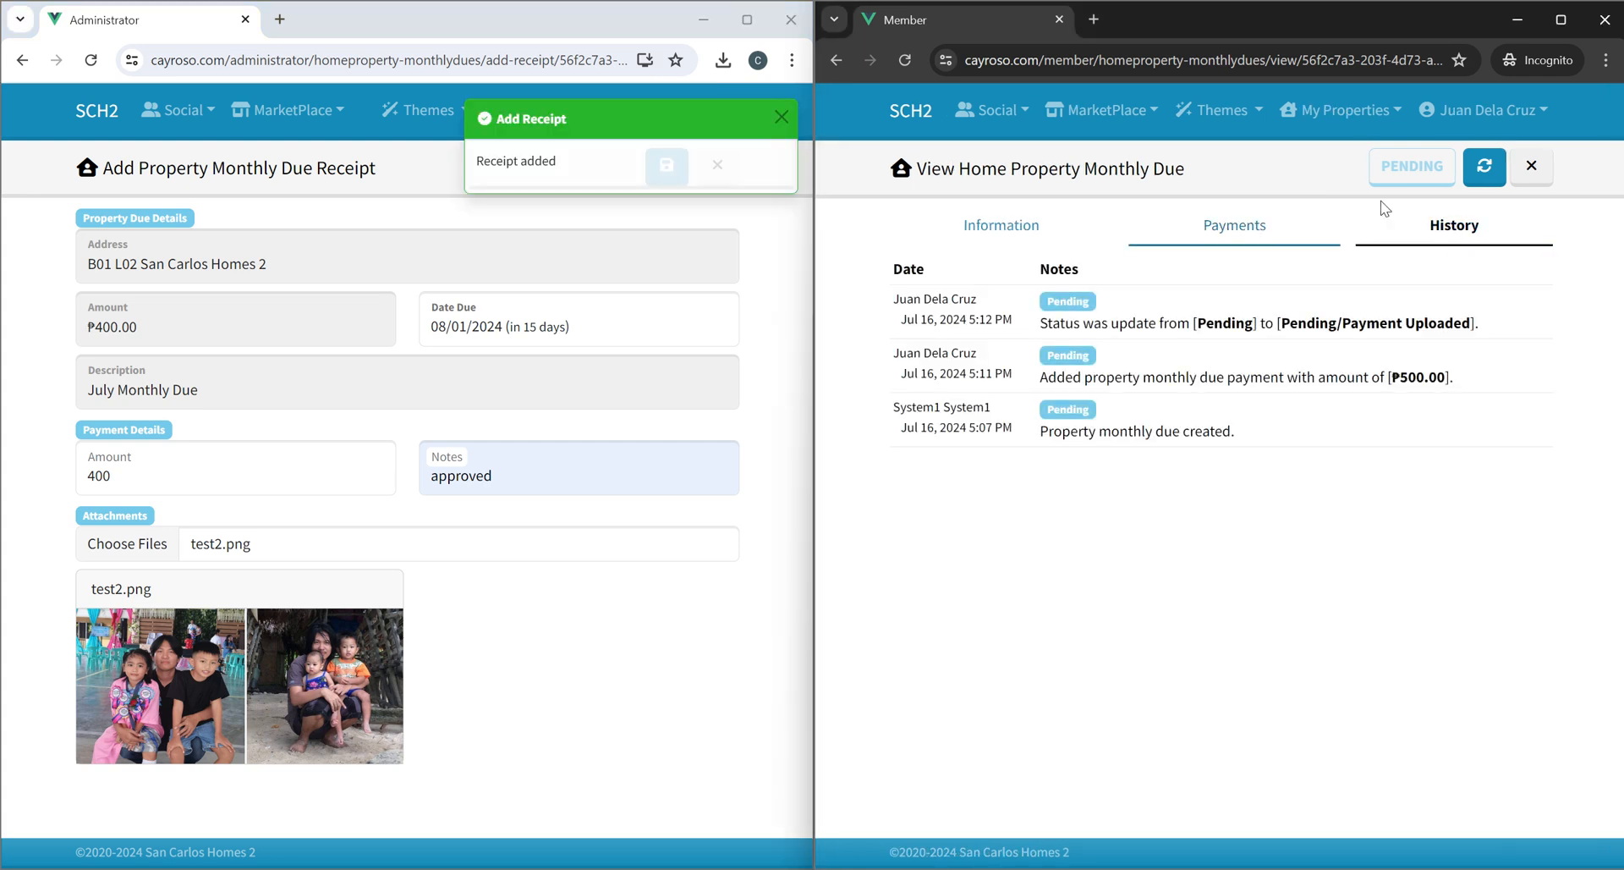
click(1483, 171)
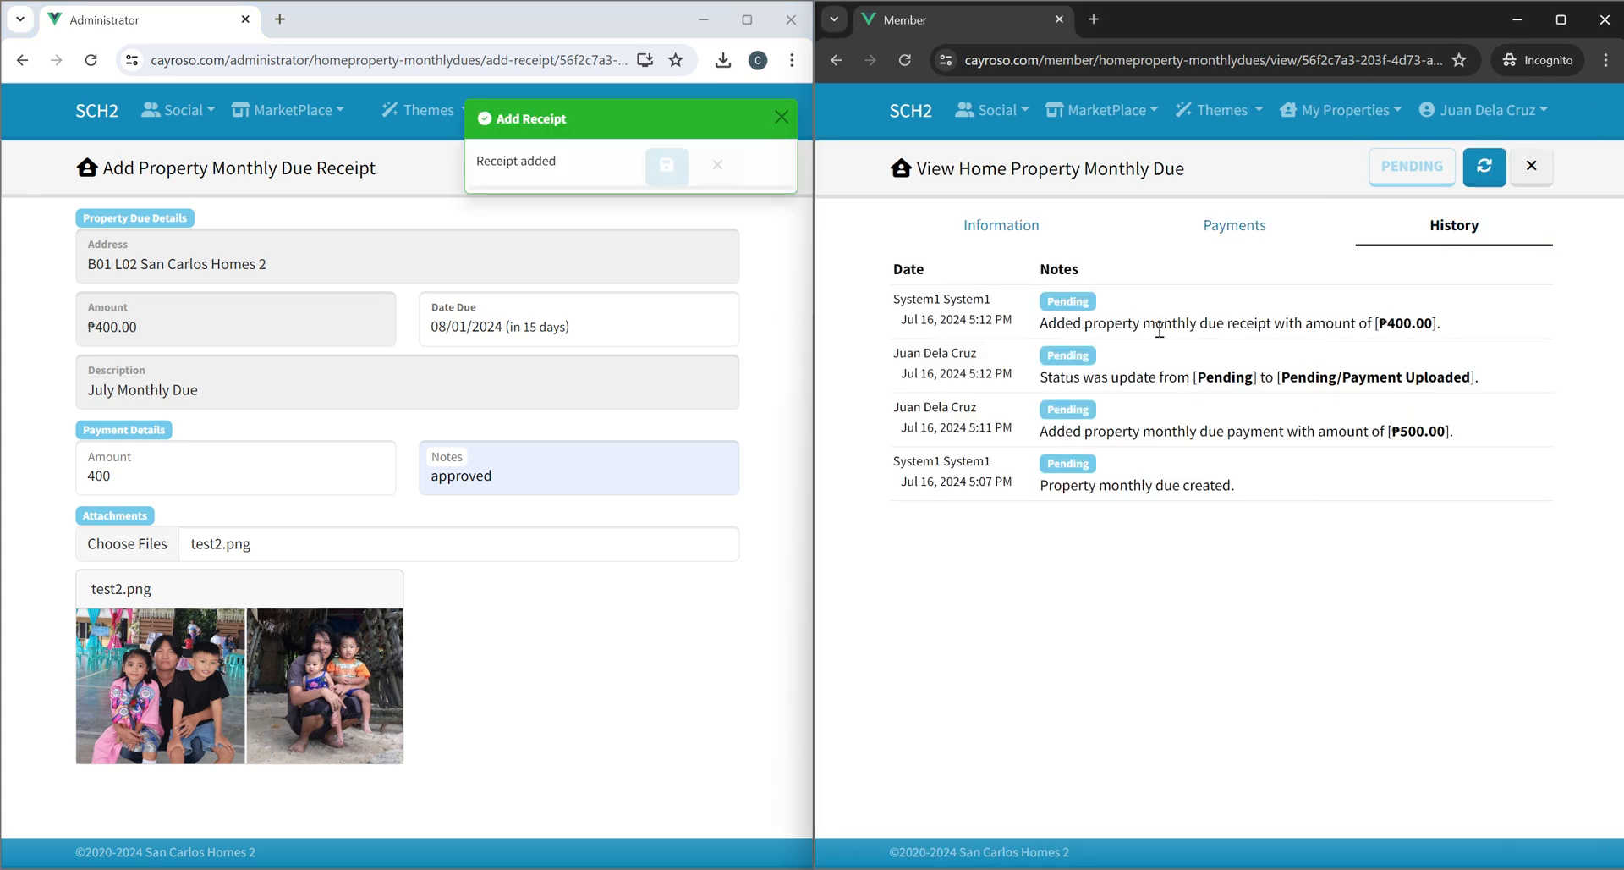
Review the B01 L02 due's payments and history in the member's view, including the receipt and payment attachments.
double_click(1409, 322)
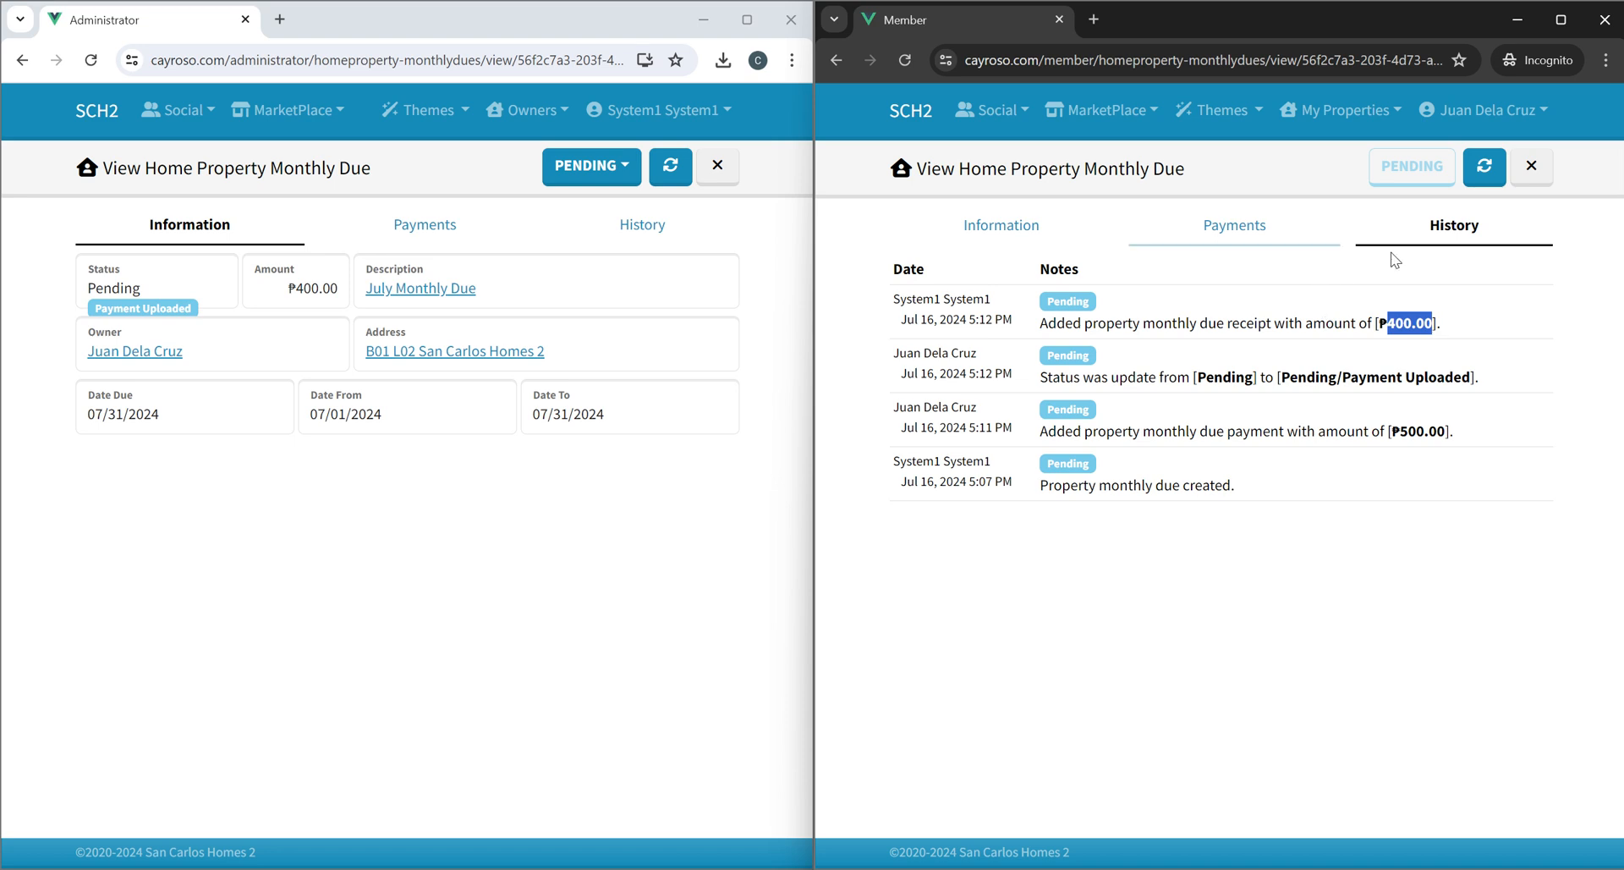
click(1228, 225)
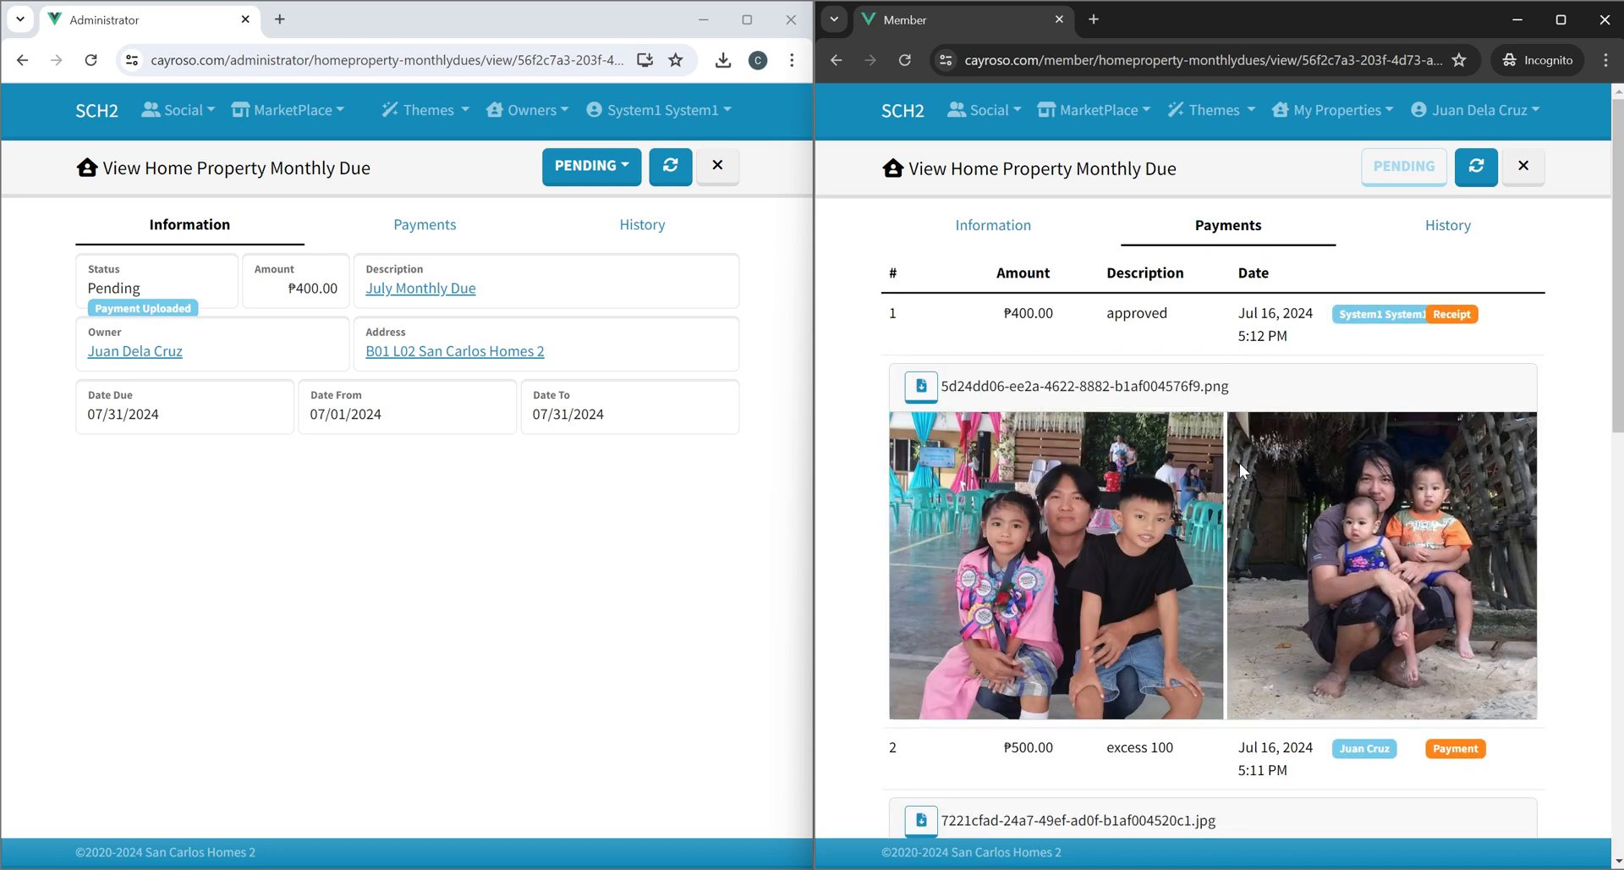
double_click(1120, 319)
double_click(1452, 314)
double_click(1369, 315)
scroll(1368, 317, down, 7)
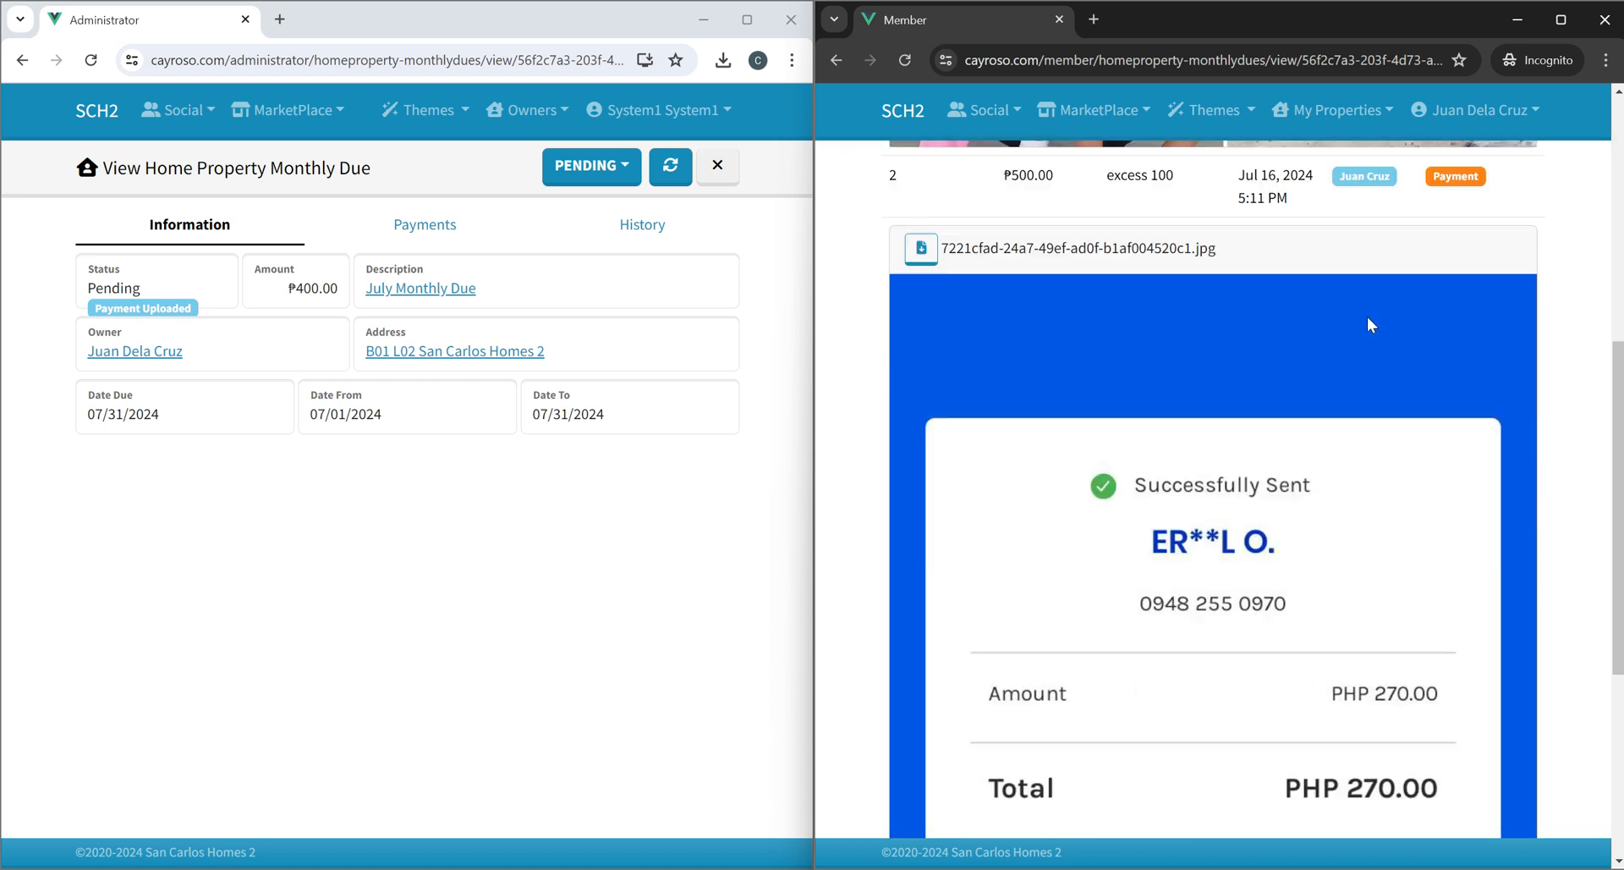
scroll(1202, 385, down, 5)
scroll(1249, 423, up, 12)
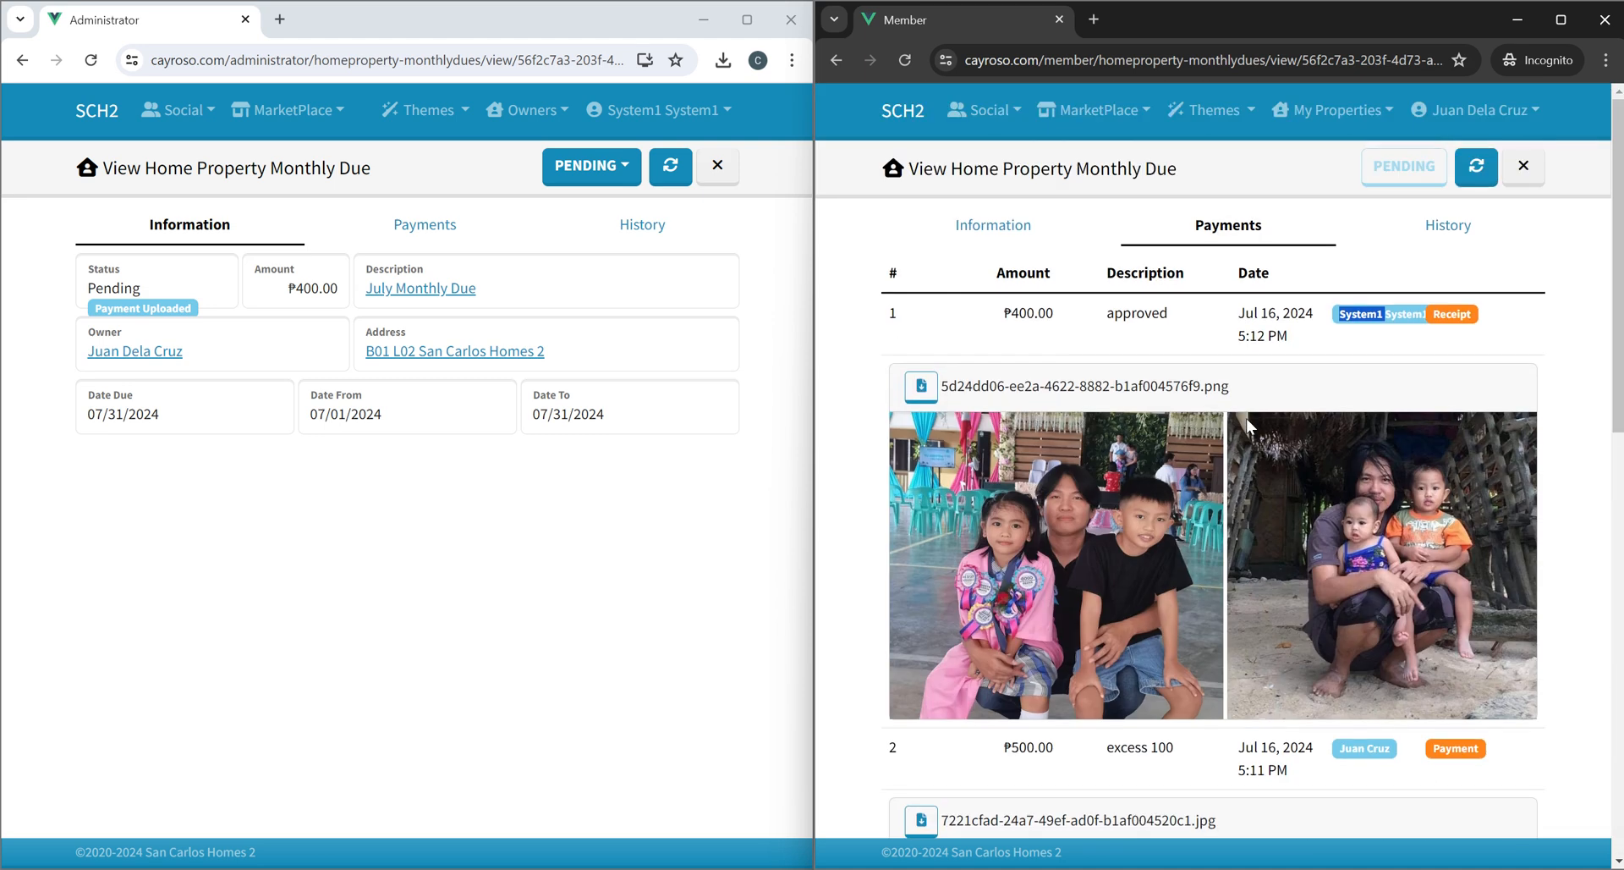
click(1448, 225)
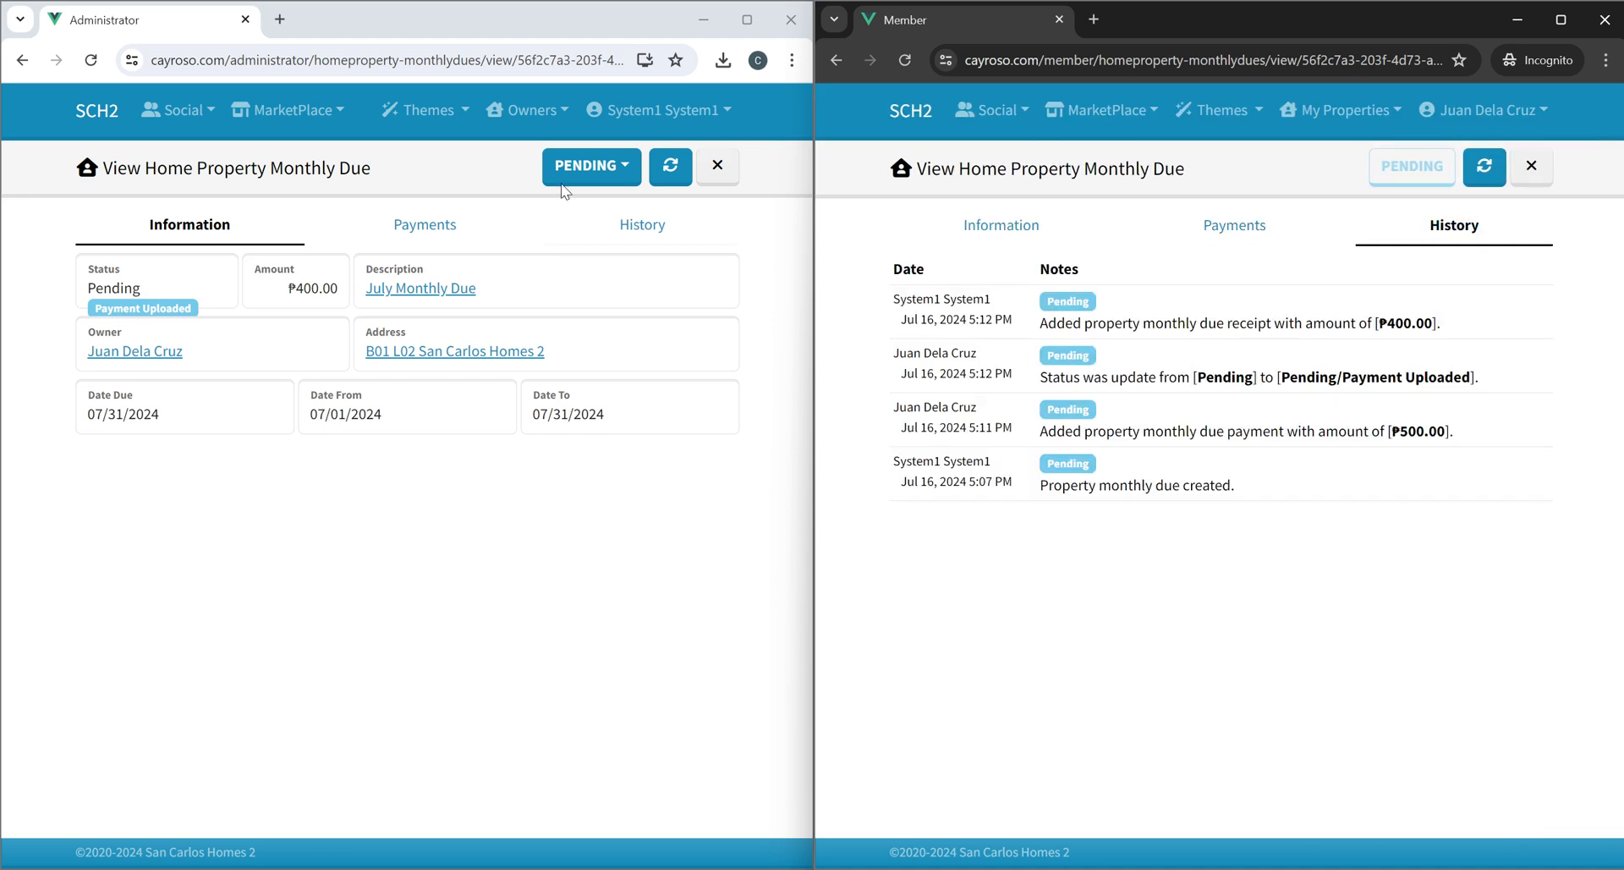
As administrator, set the B01 L02 due's status to For Approval and then approve it.
click(600, 169)
click(600, 169)
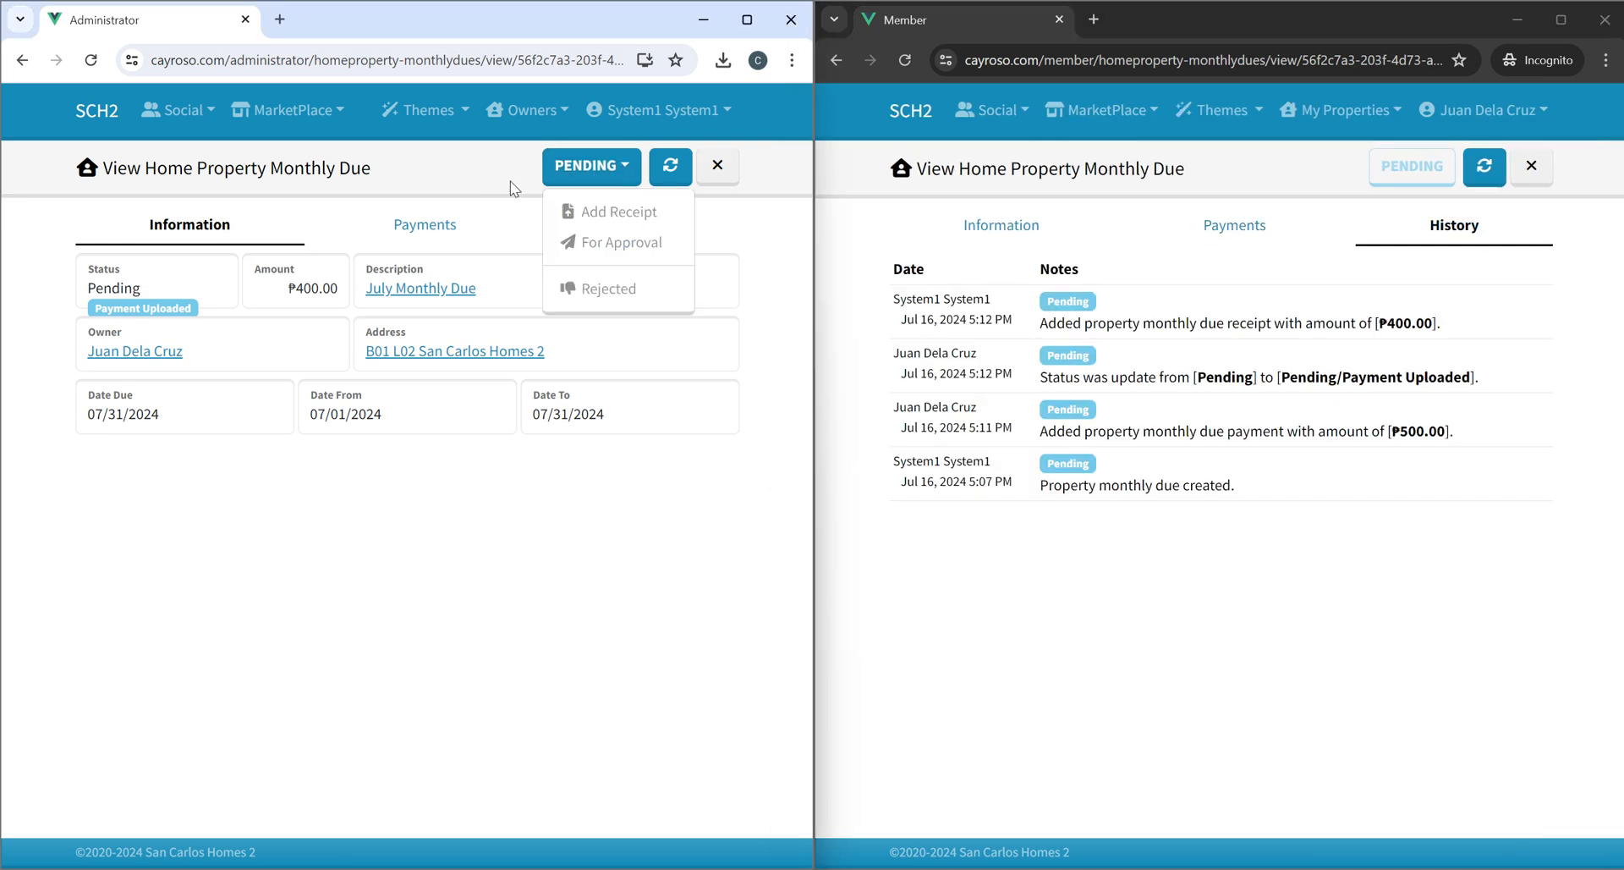
click(609, 245)
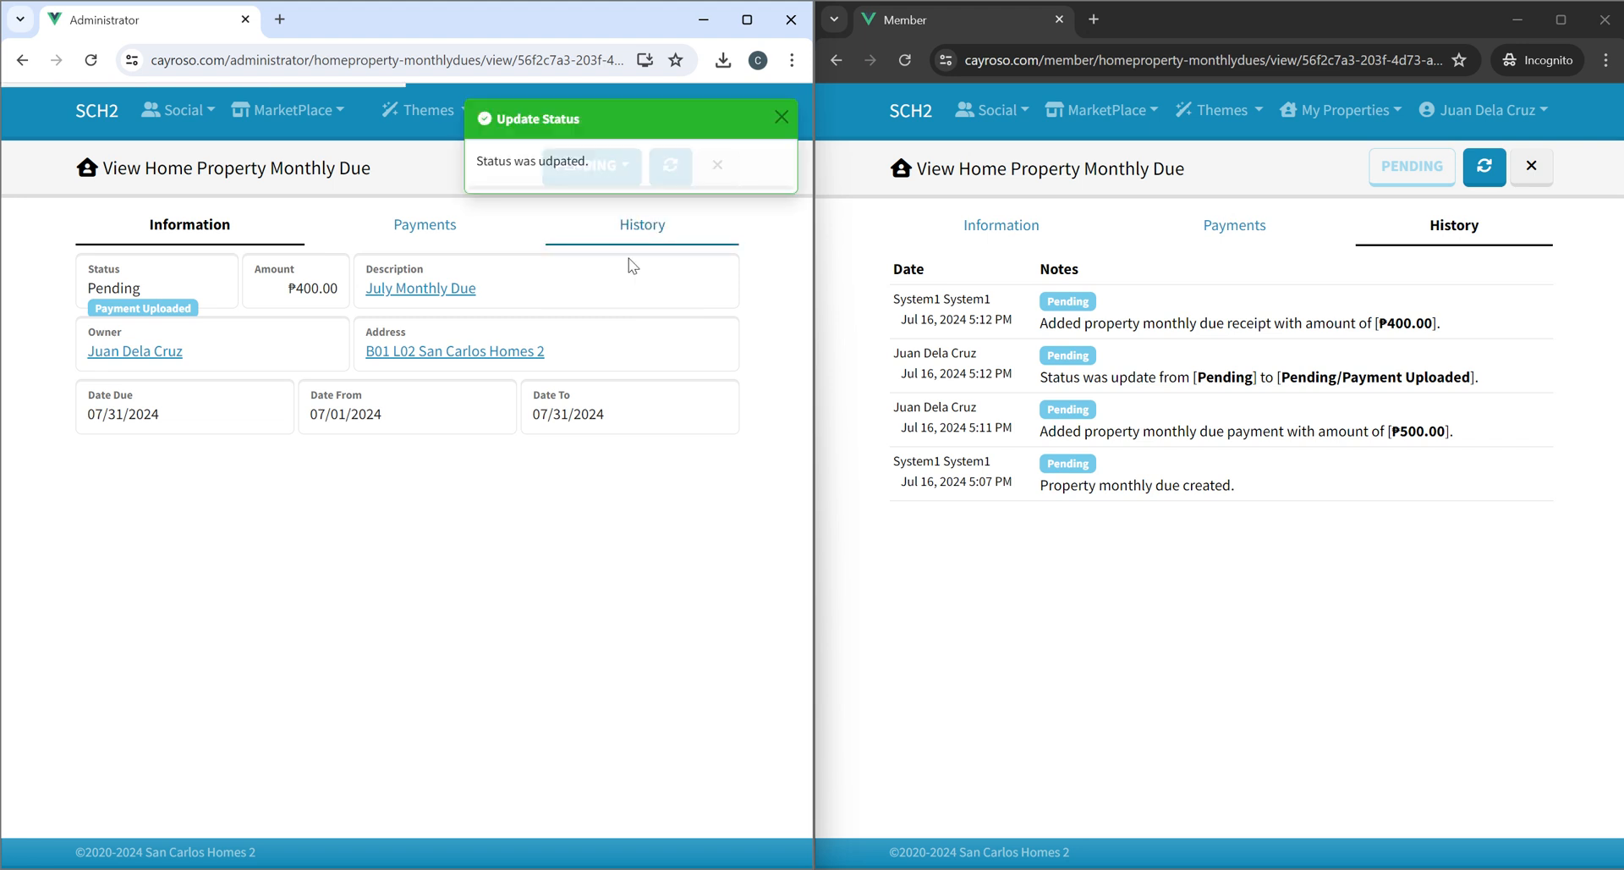
click(778, 118)
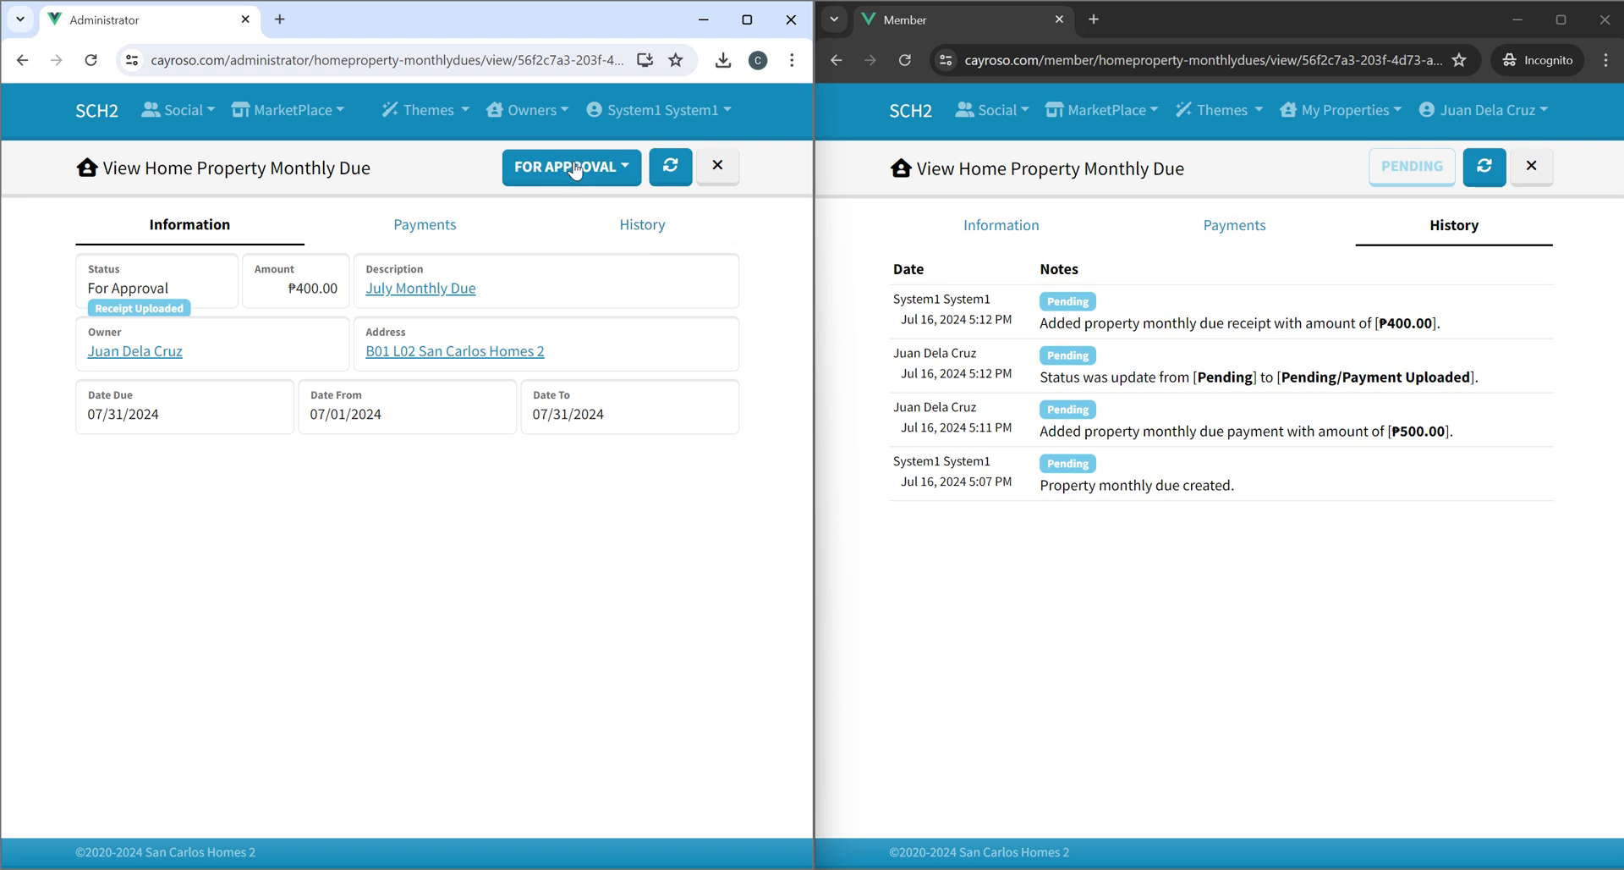
click(575, 170)
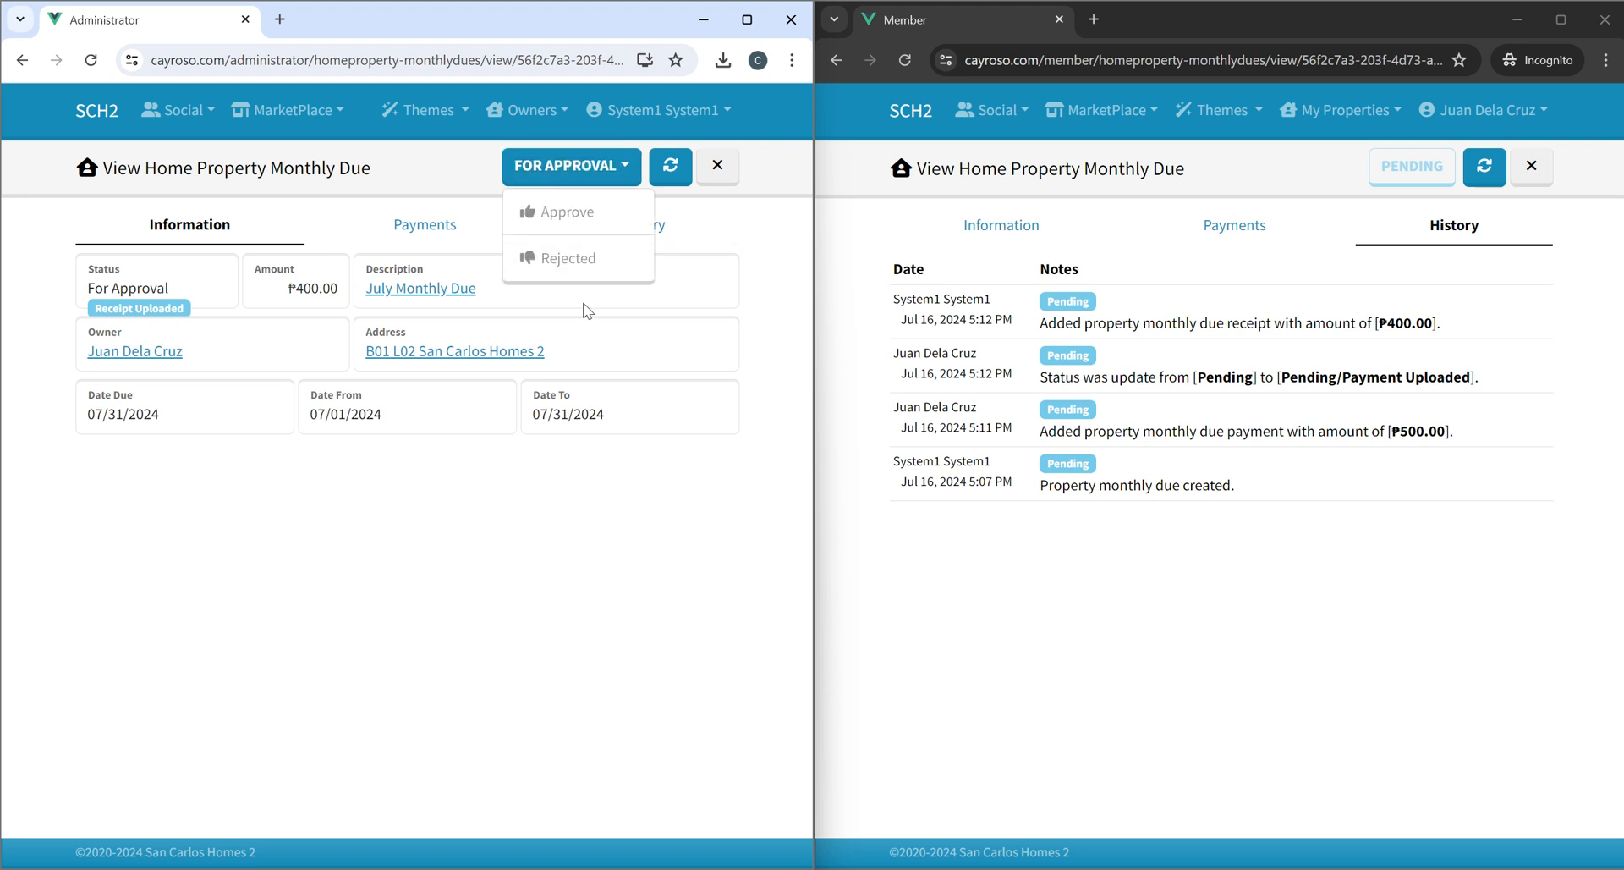
click(583, 222)
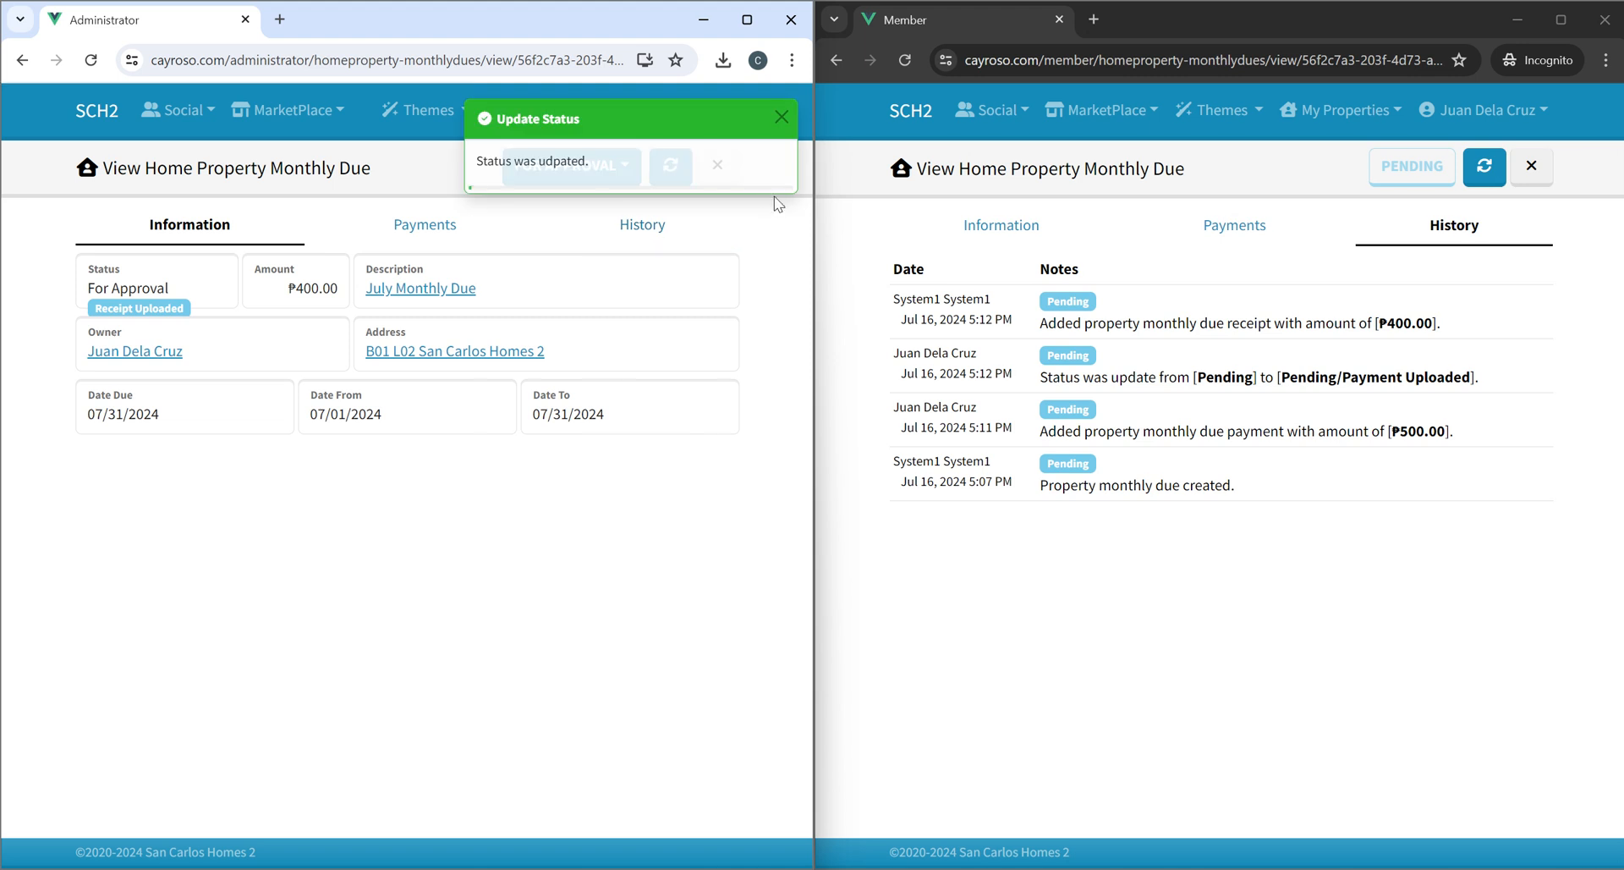
click(781, 118)
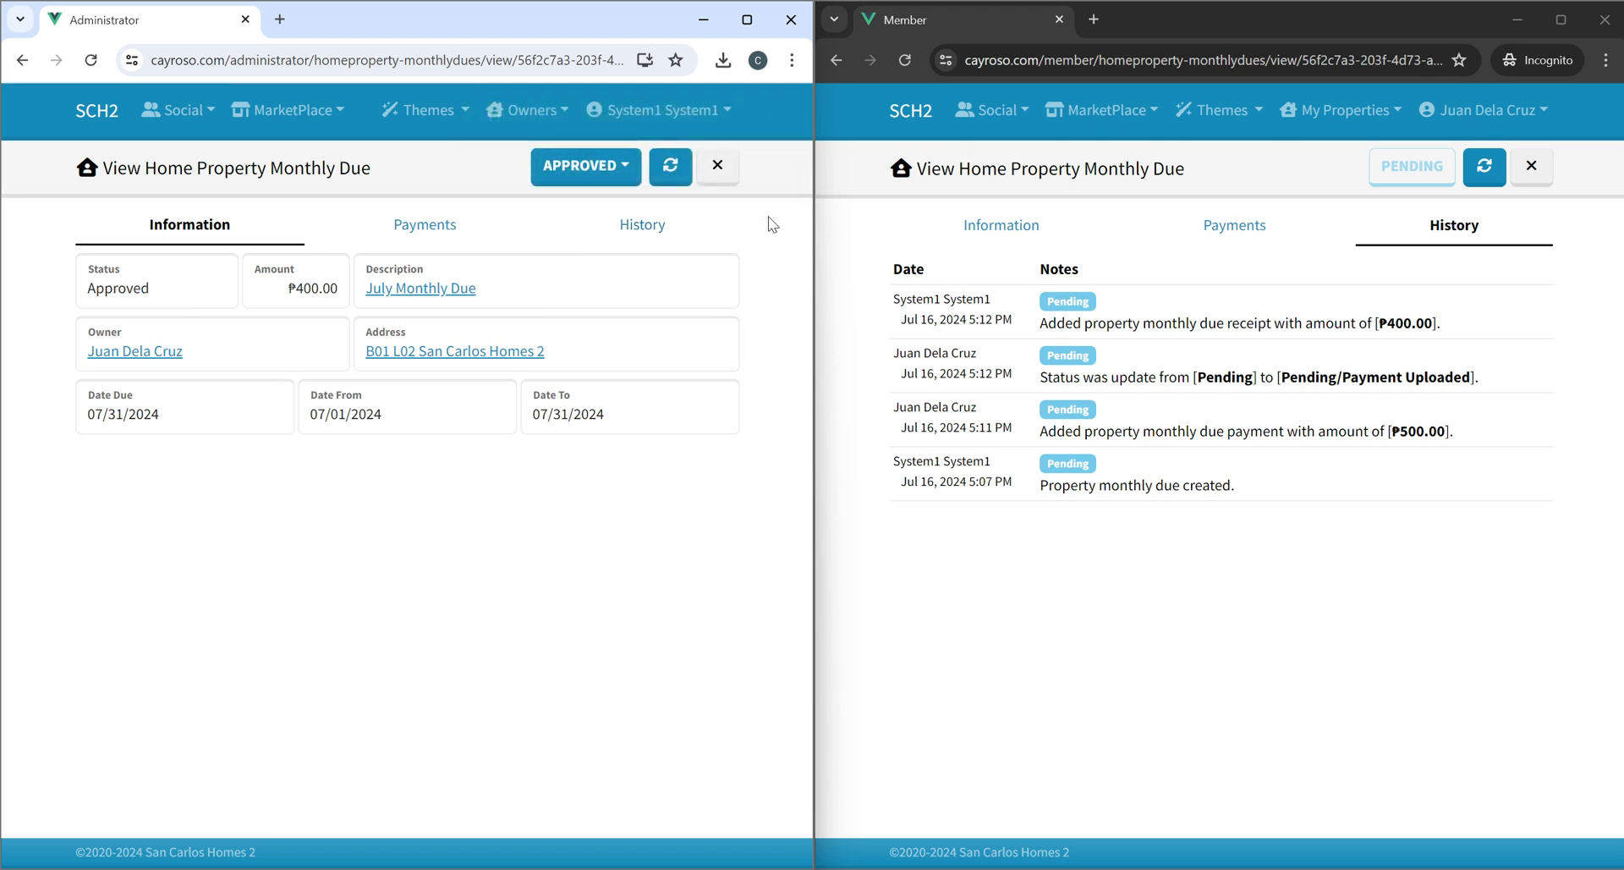
Refresh the member's view of the due, review its updated tabs, and open the B01 L02 property summary.
click(1408, 179)
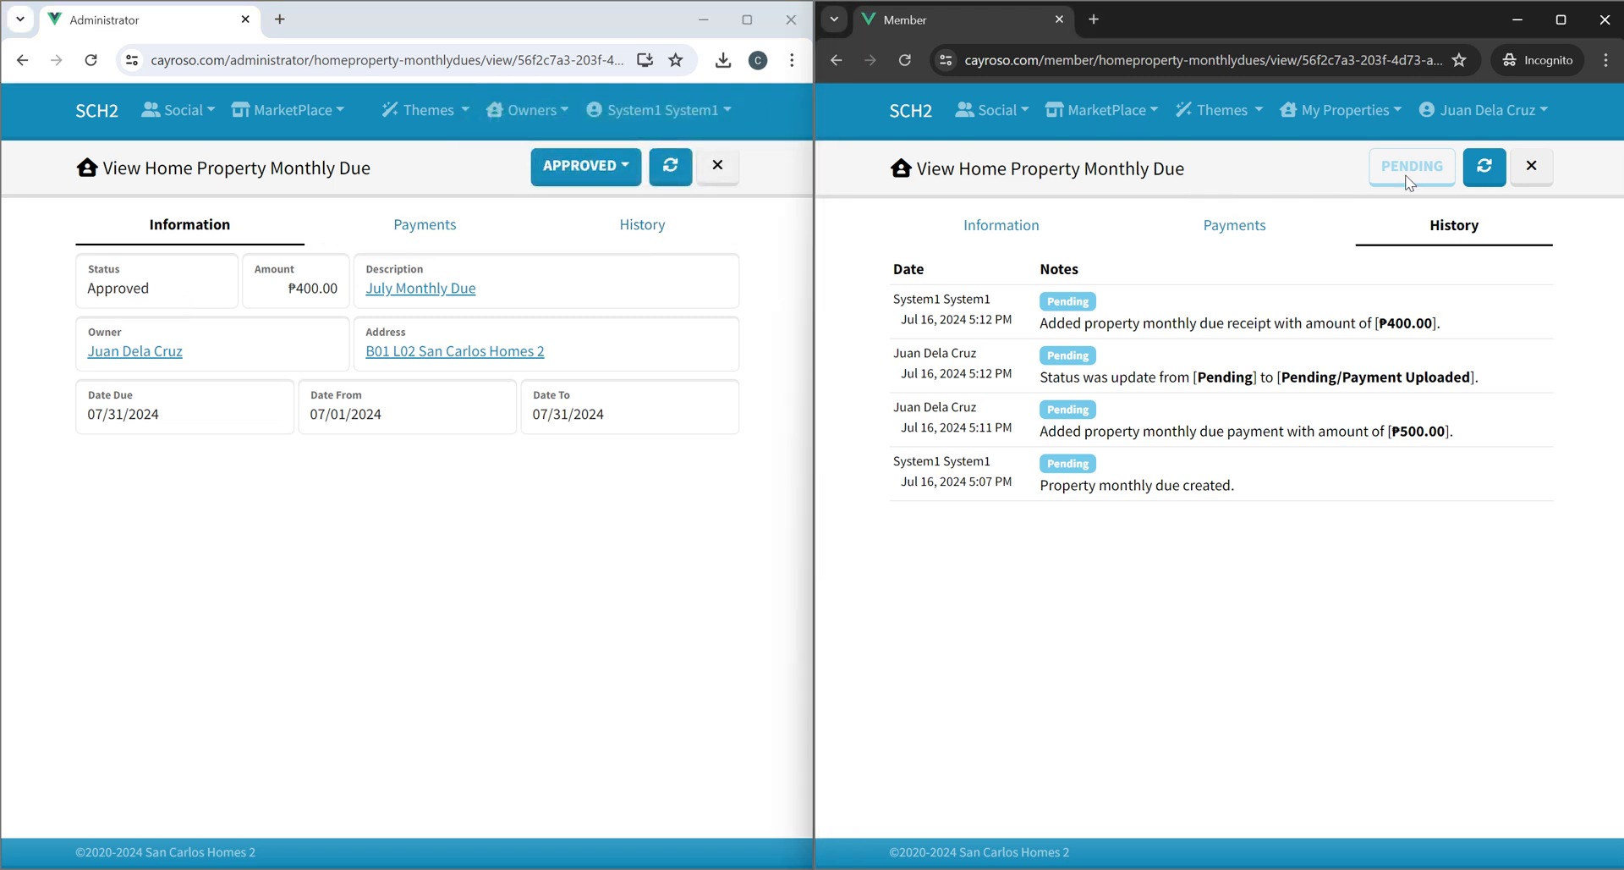
click(1483, 165)
click(1018, 236)
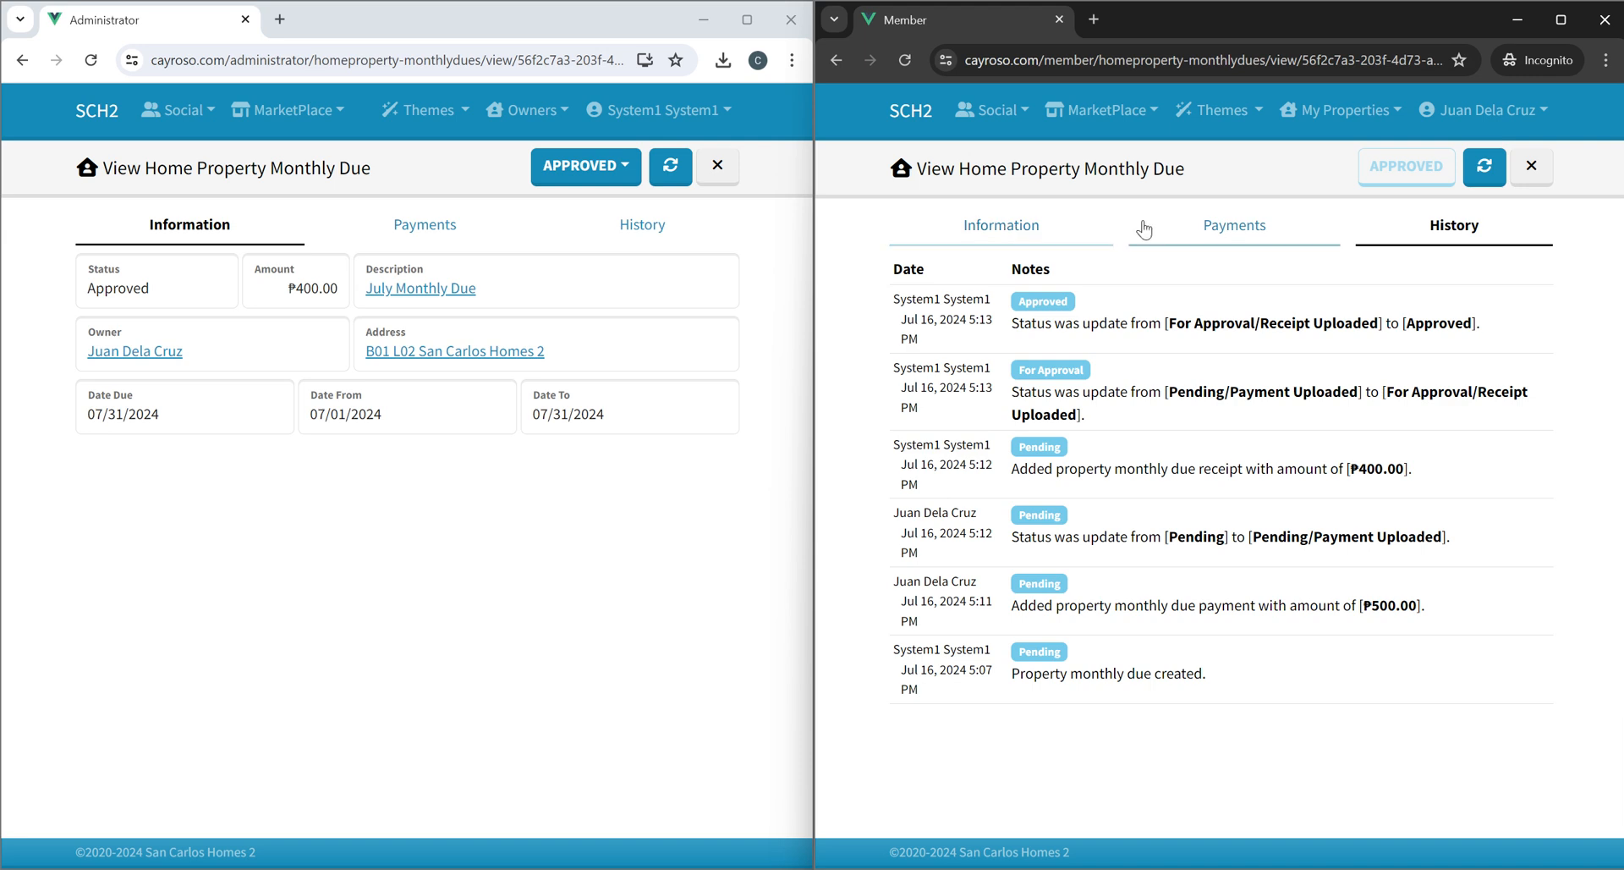
click(1234, 229)
click(1452, 243)
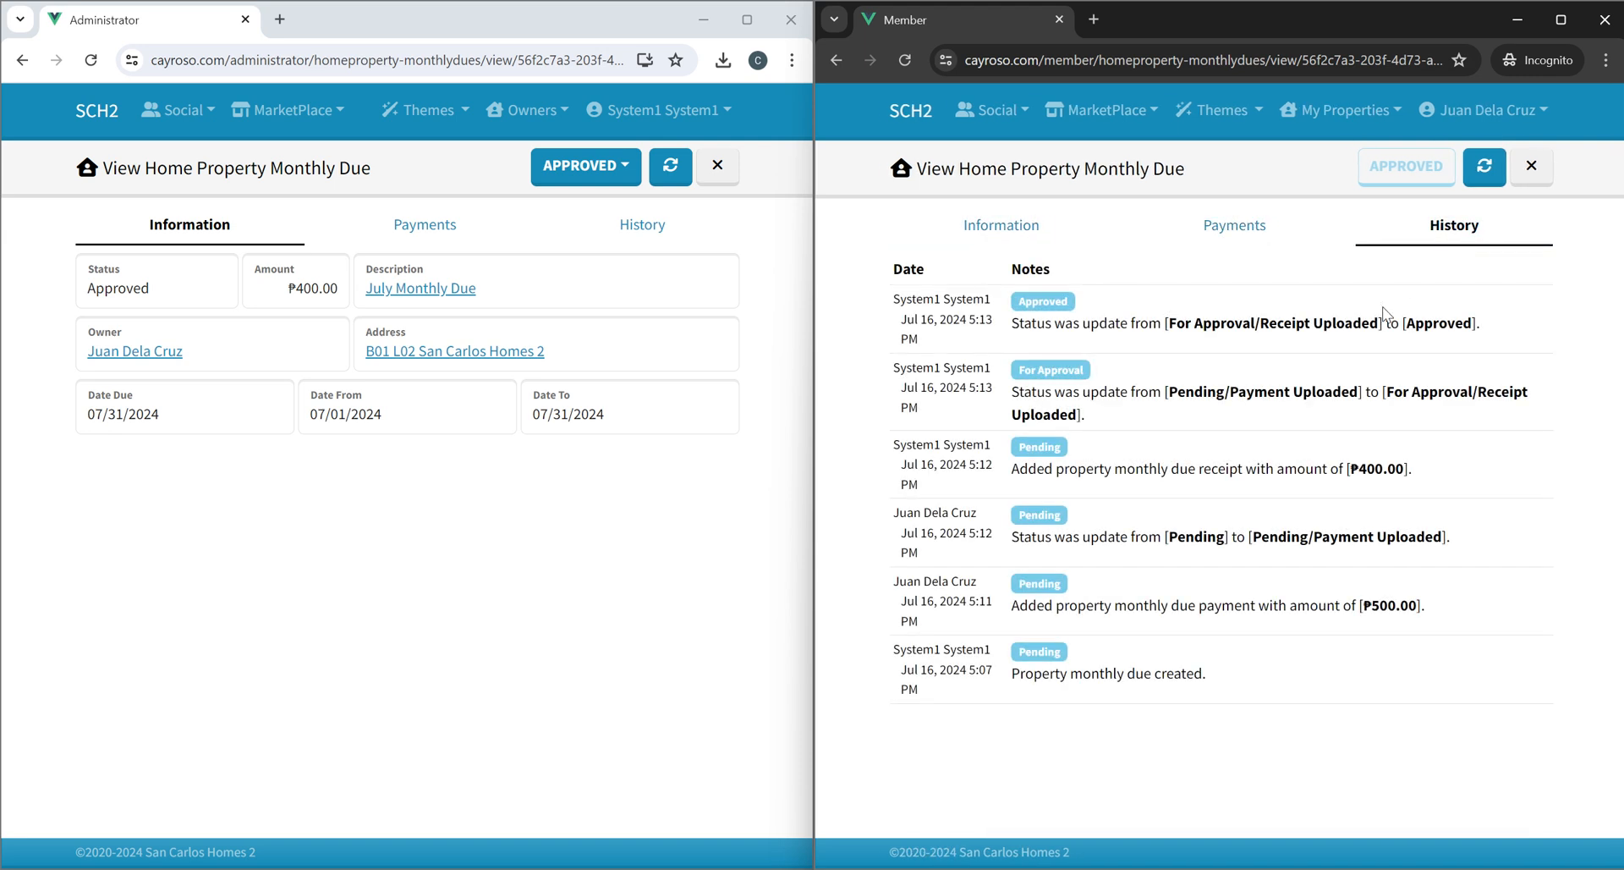
click(1012, 235)
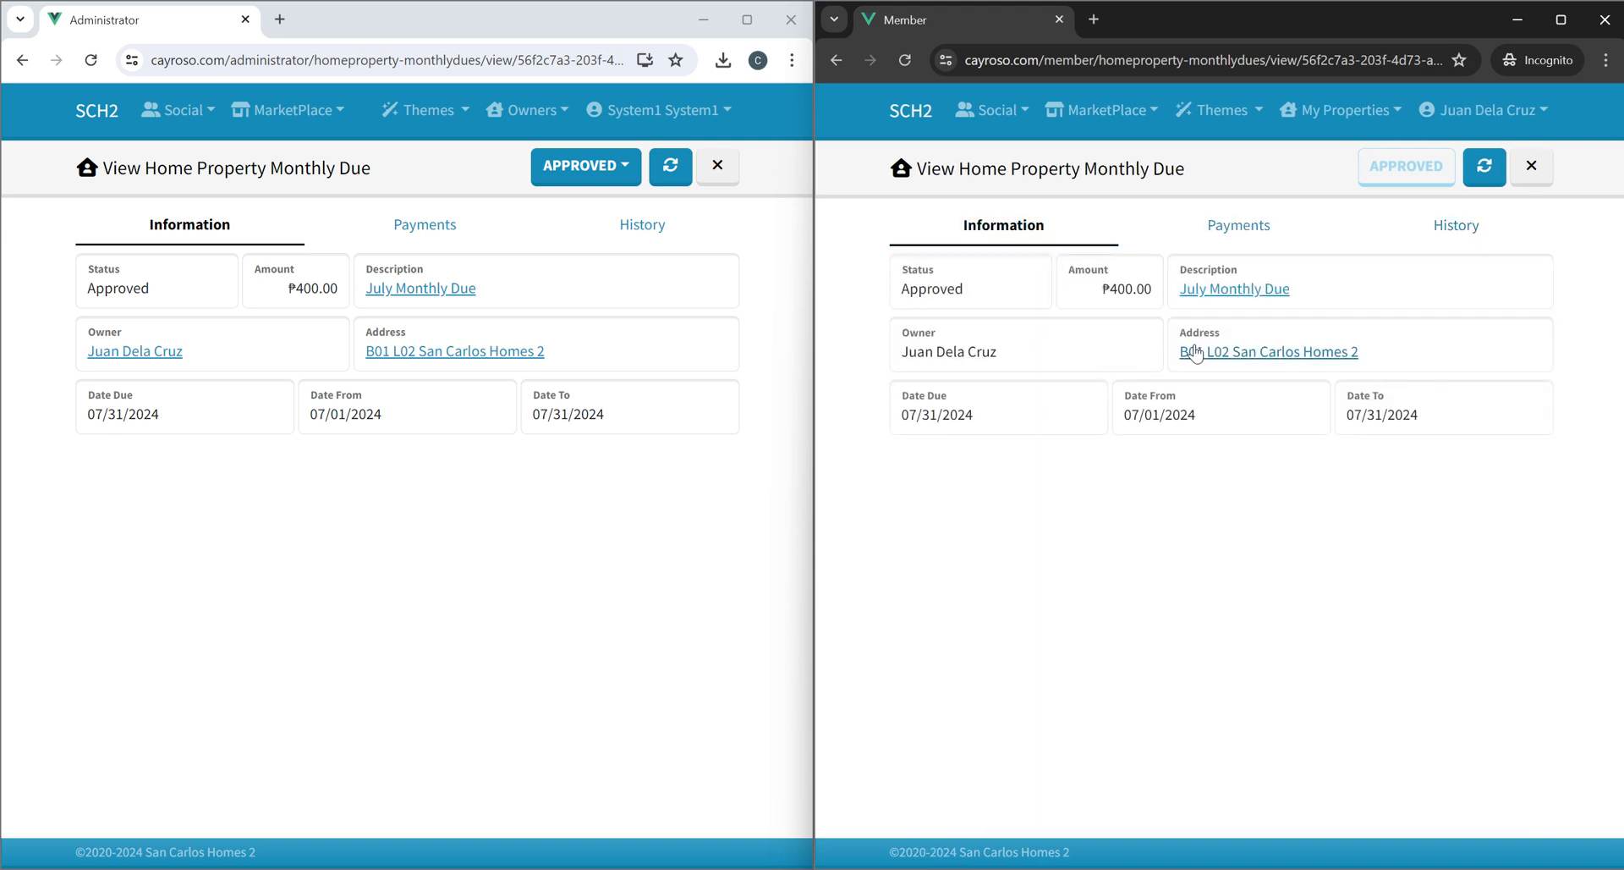
click(1231, 353)
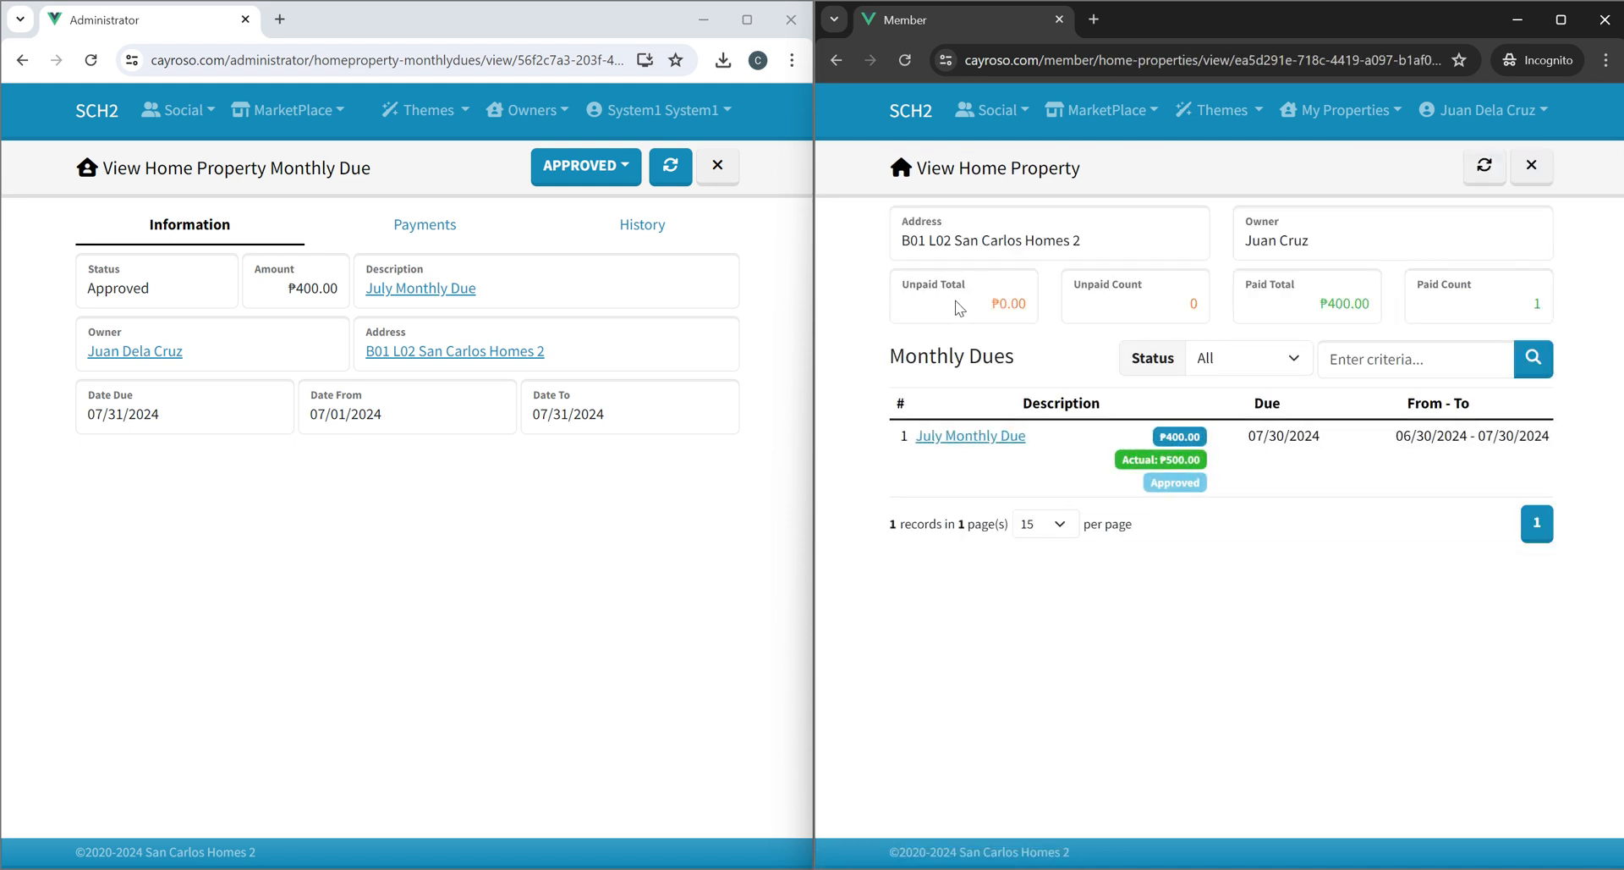
click(1432, 307)
Compare the current monthly due summaries on the member's and administrator's home dashboards.
click(1351, 110)
click(1341, 183)
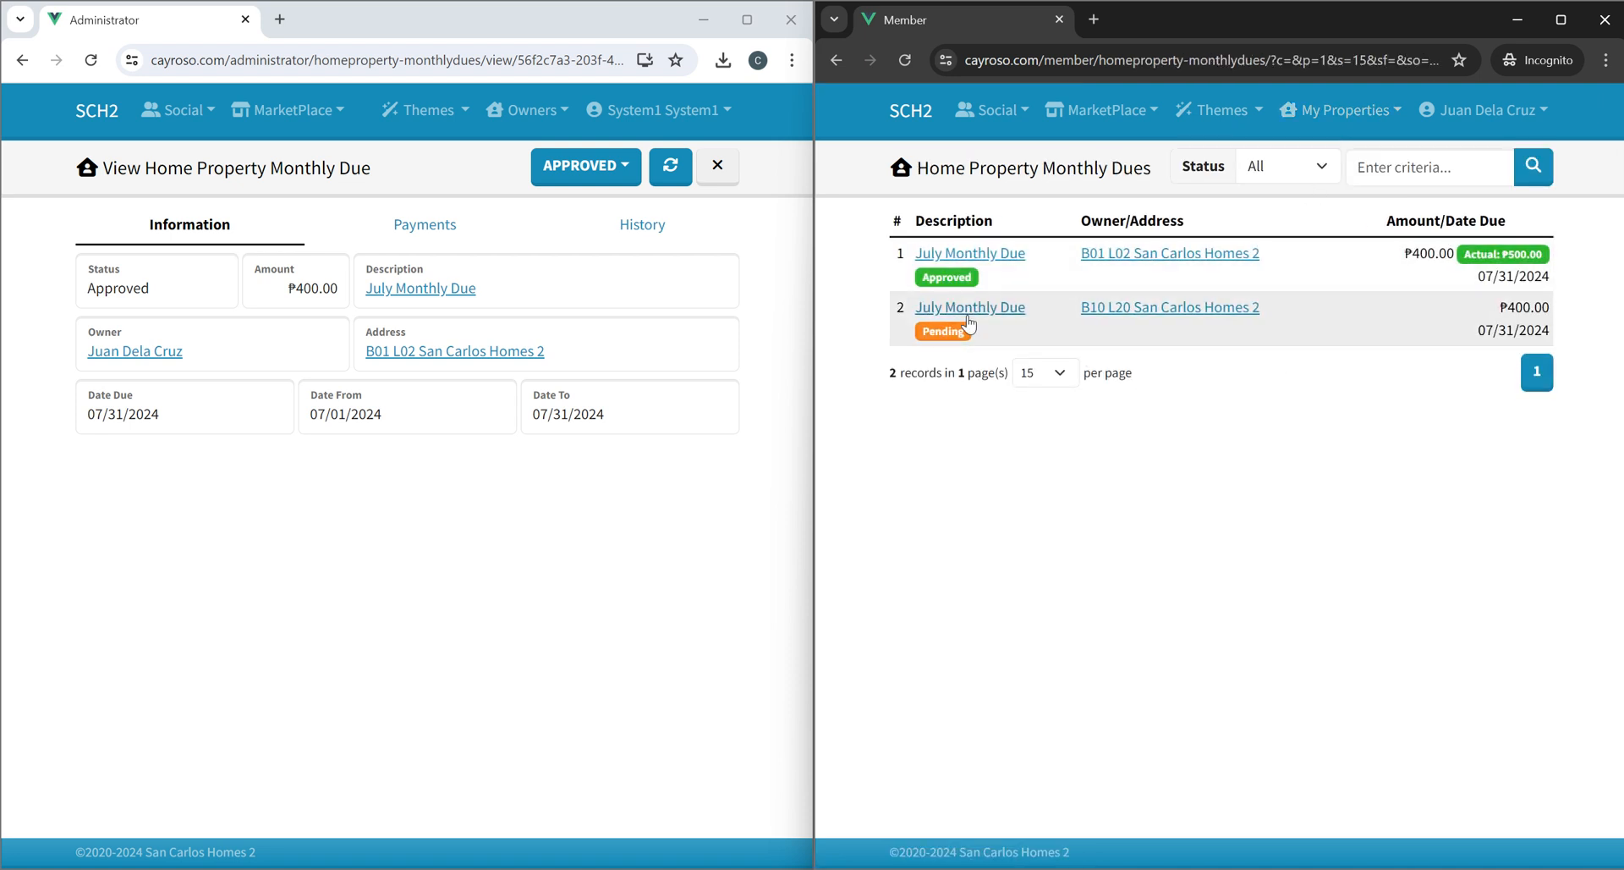
click(924, 116)
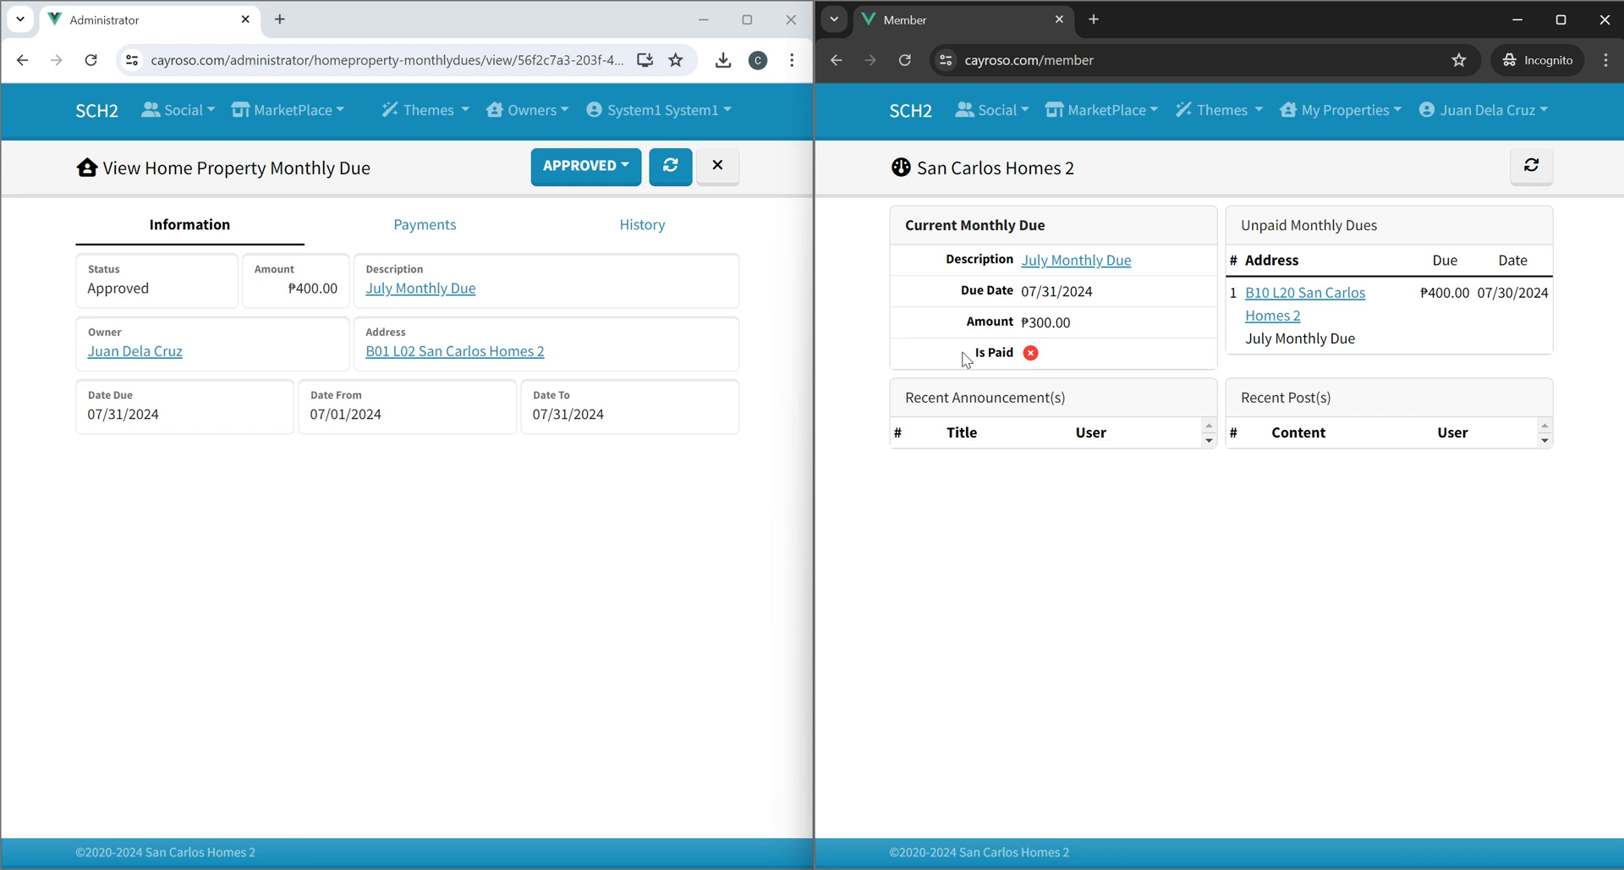
drag(963, 353, 1098, 350)
click(1102, 350)
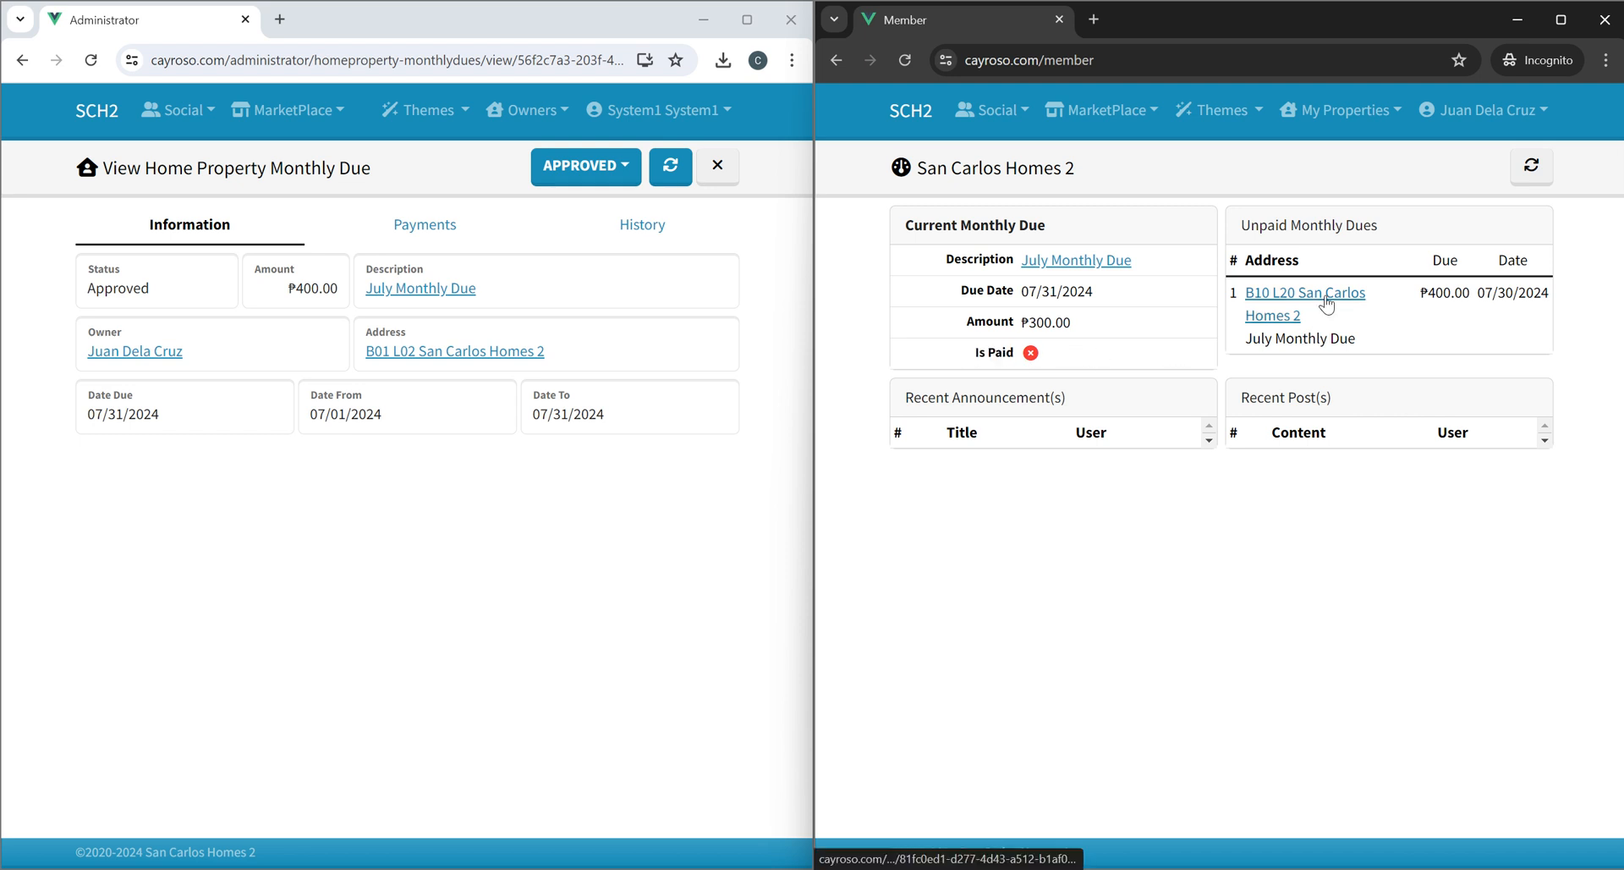
click(90, 114)
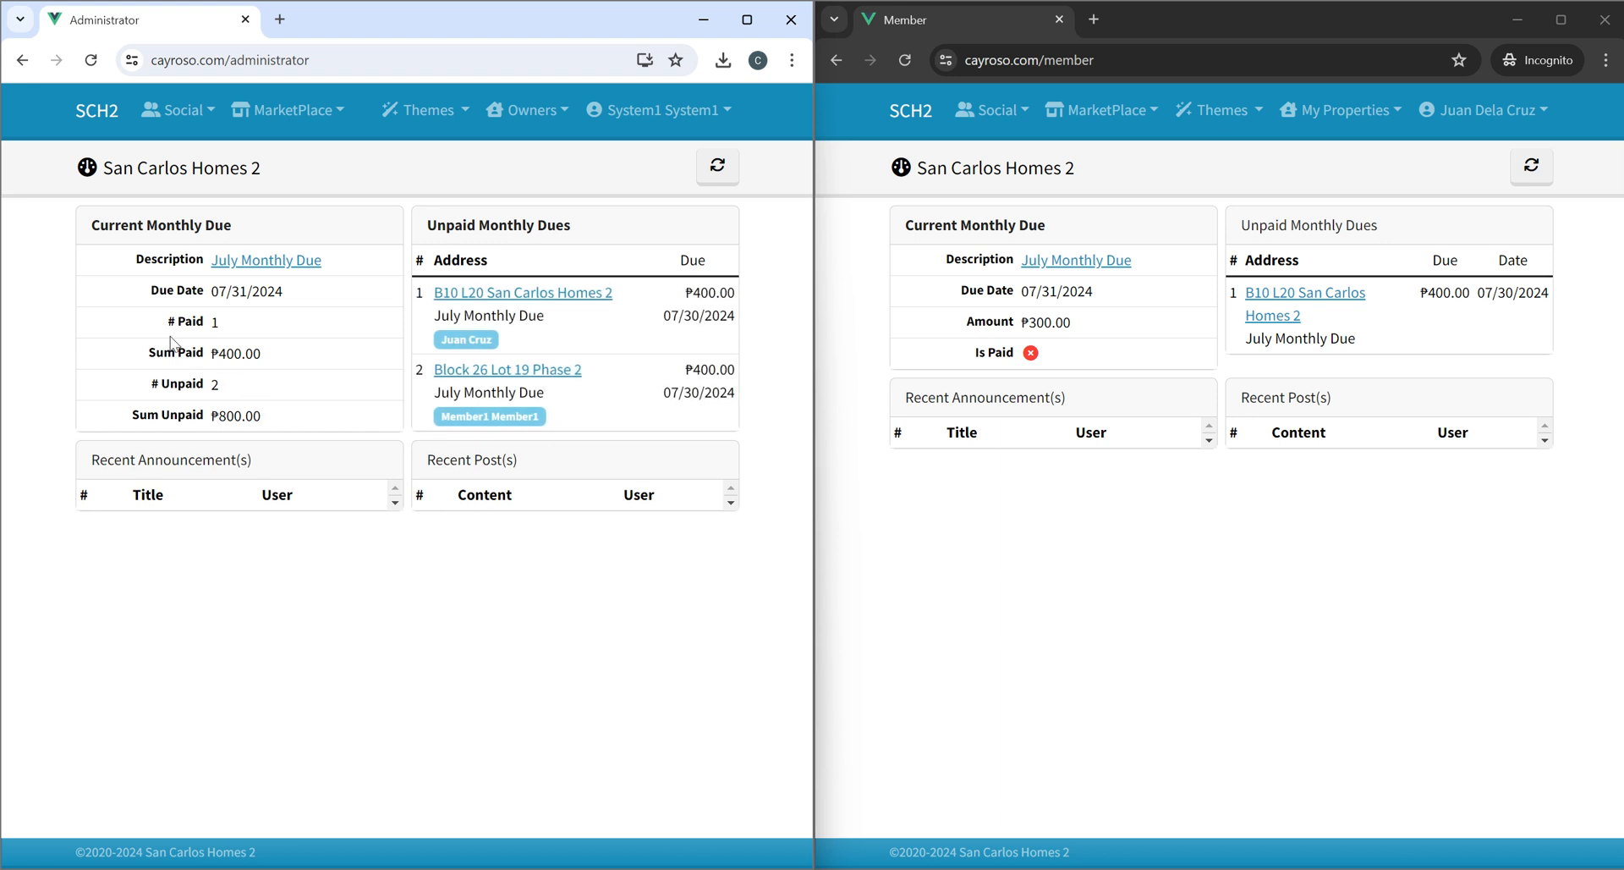
drag(138, 390, 240, 390)
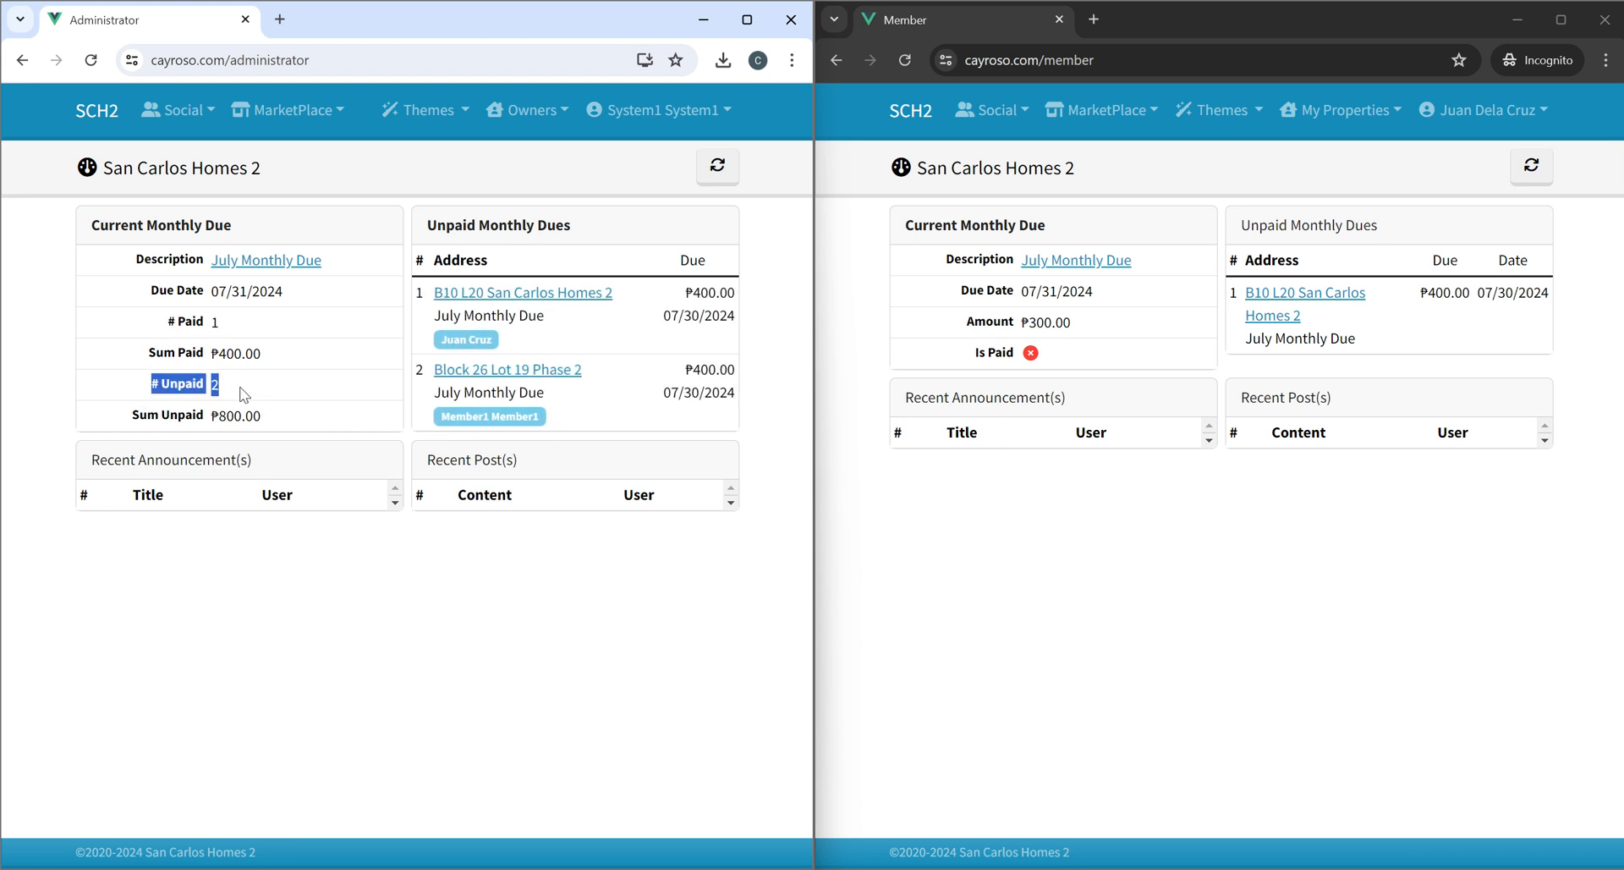
click(284, 389)
click(1181, 387)
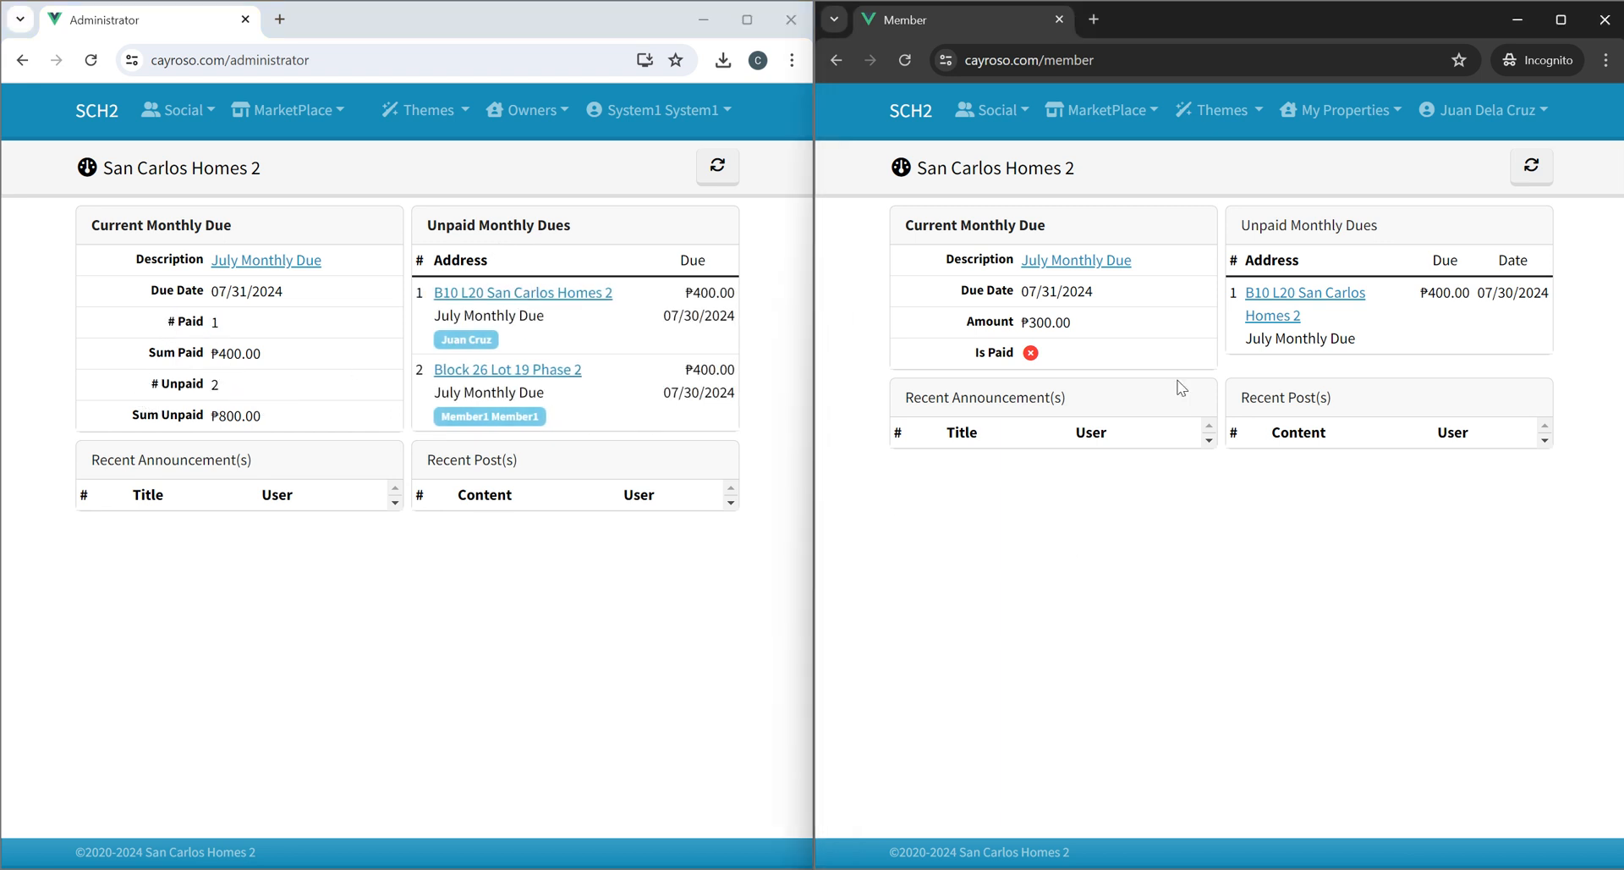
As member, open the unpaid B10 L20 July Monthly Due, start uploading a payment, and choose the GCASH payment method.
click(1290, 300)
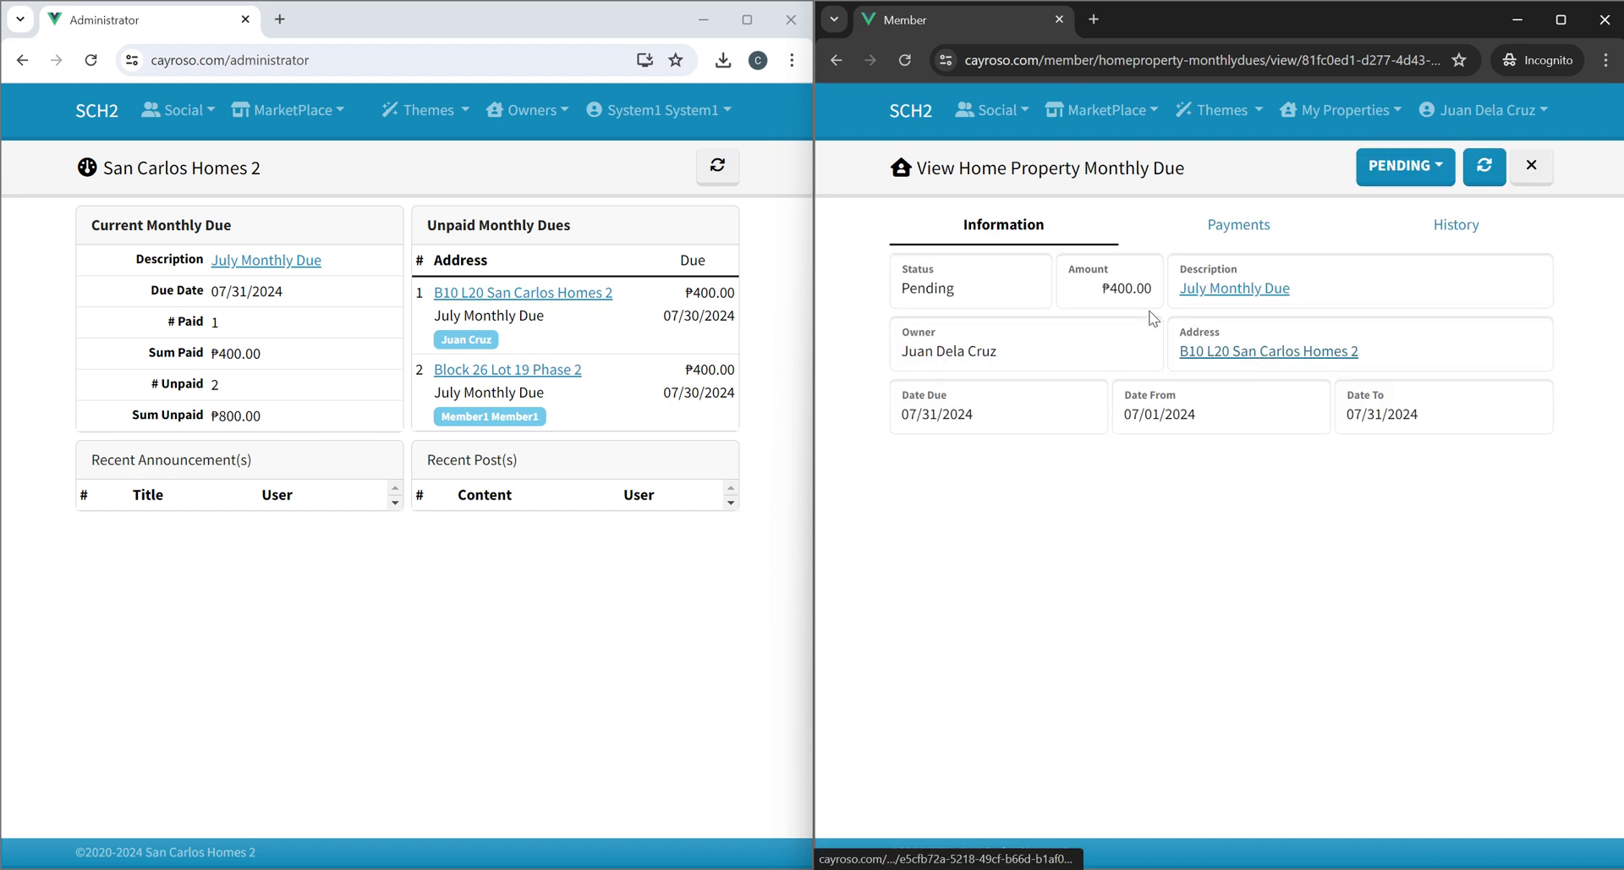
click(1237, 226)
click(1396, 226)
click(1391, 168)
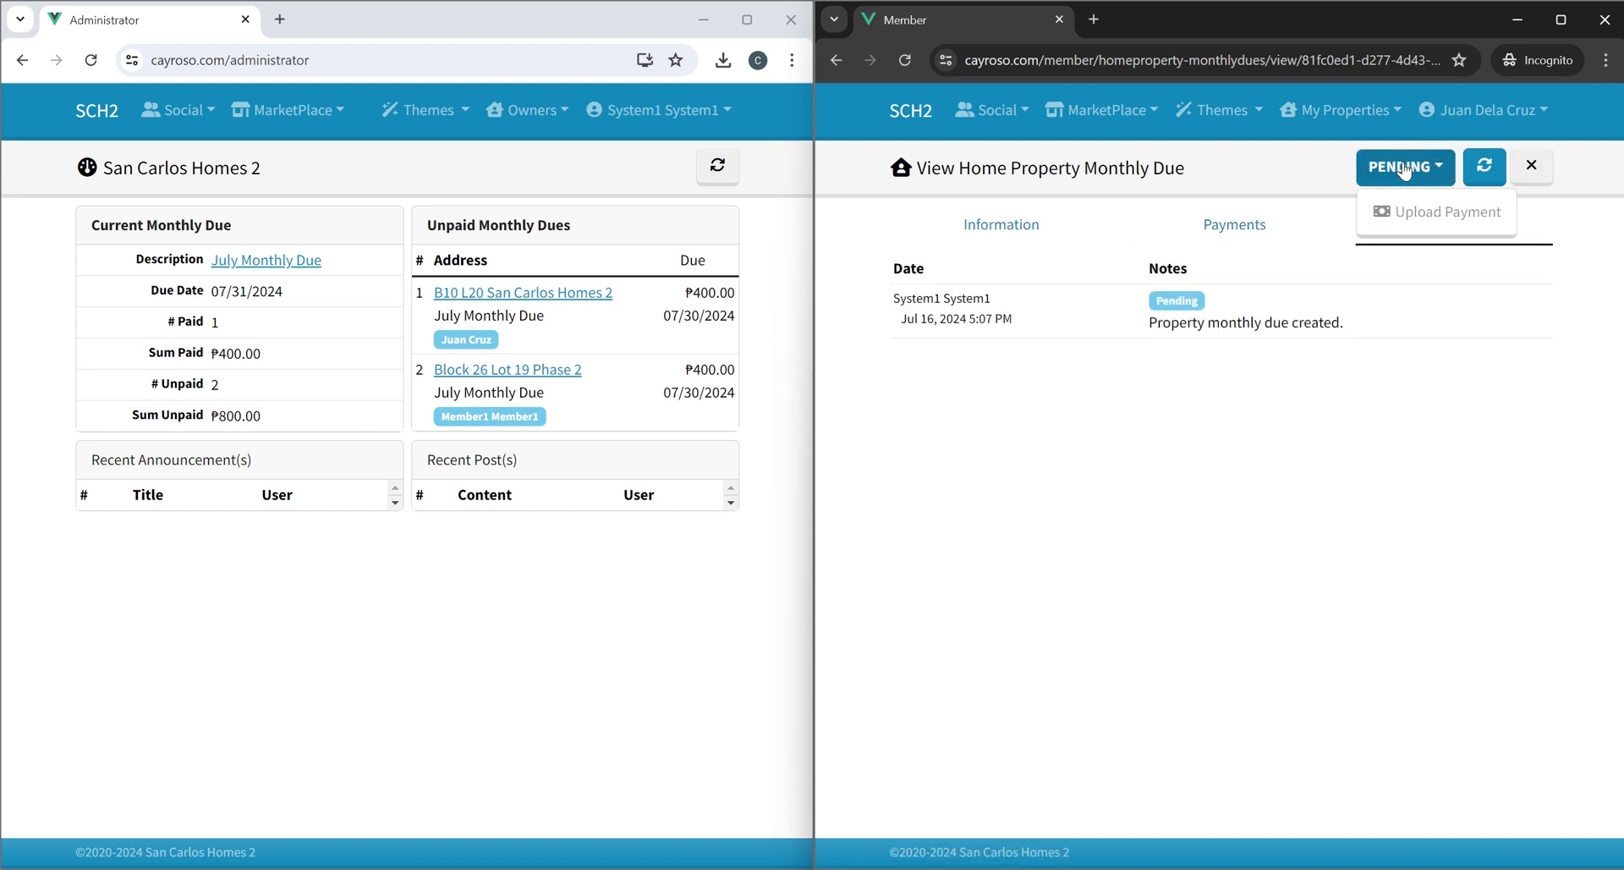
click(1396, 213)
click(1053, 415)
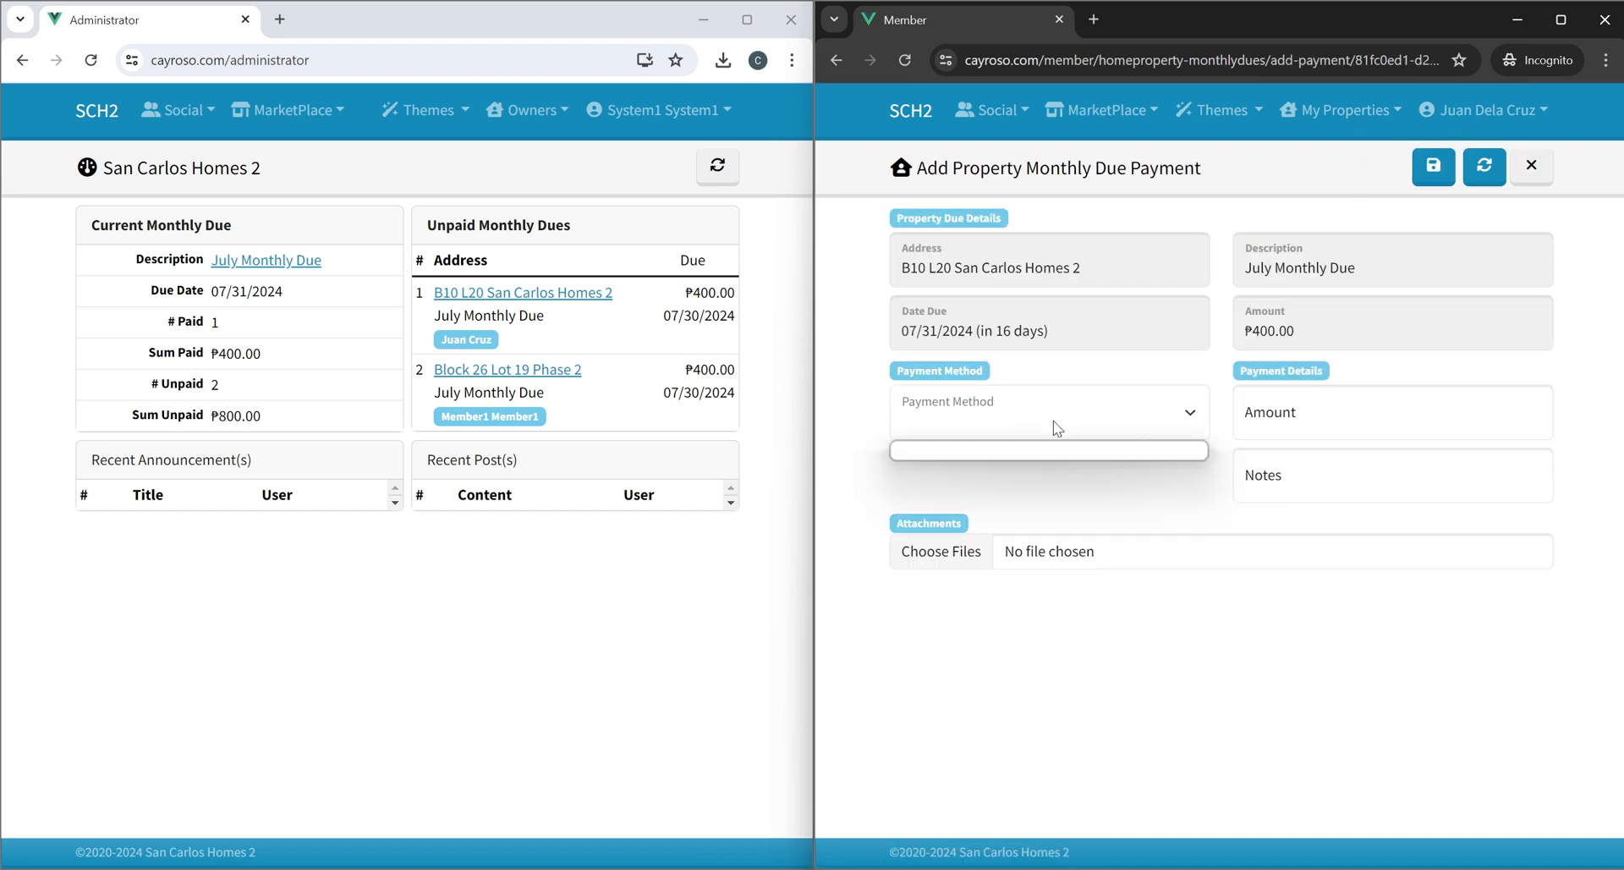
click(1010, 452)
Enter amount 400 and the note test for the payment, then save it.
click(1350, 411)
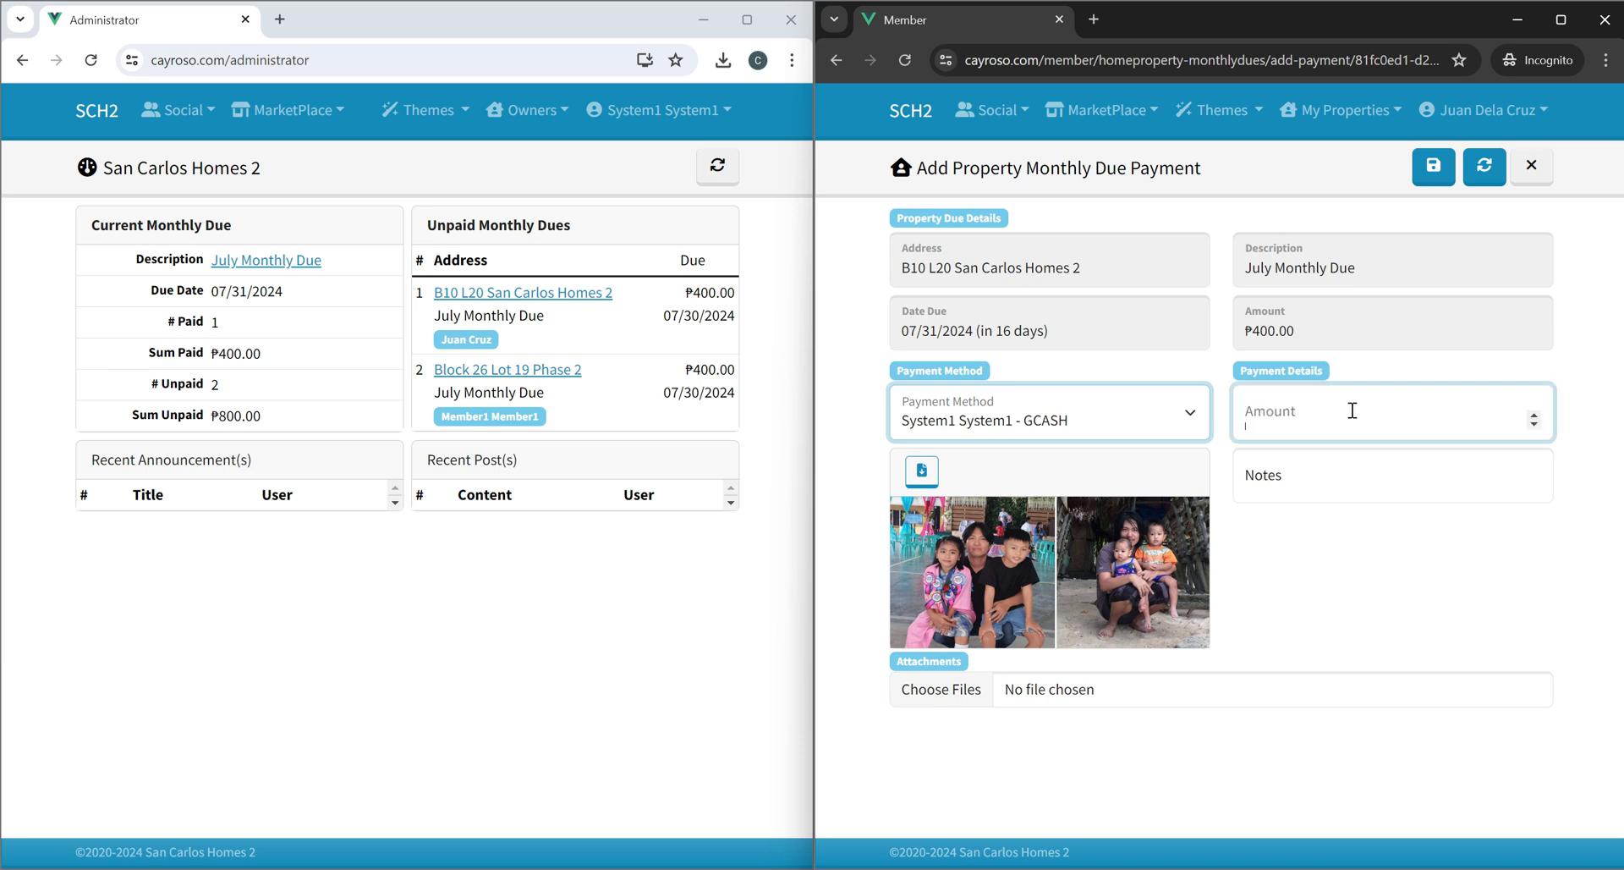
text(400)
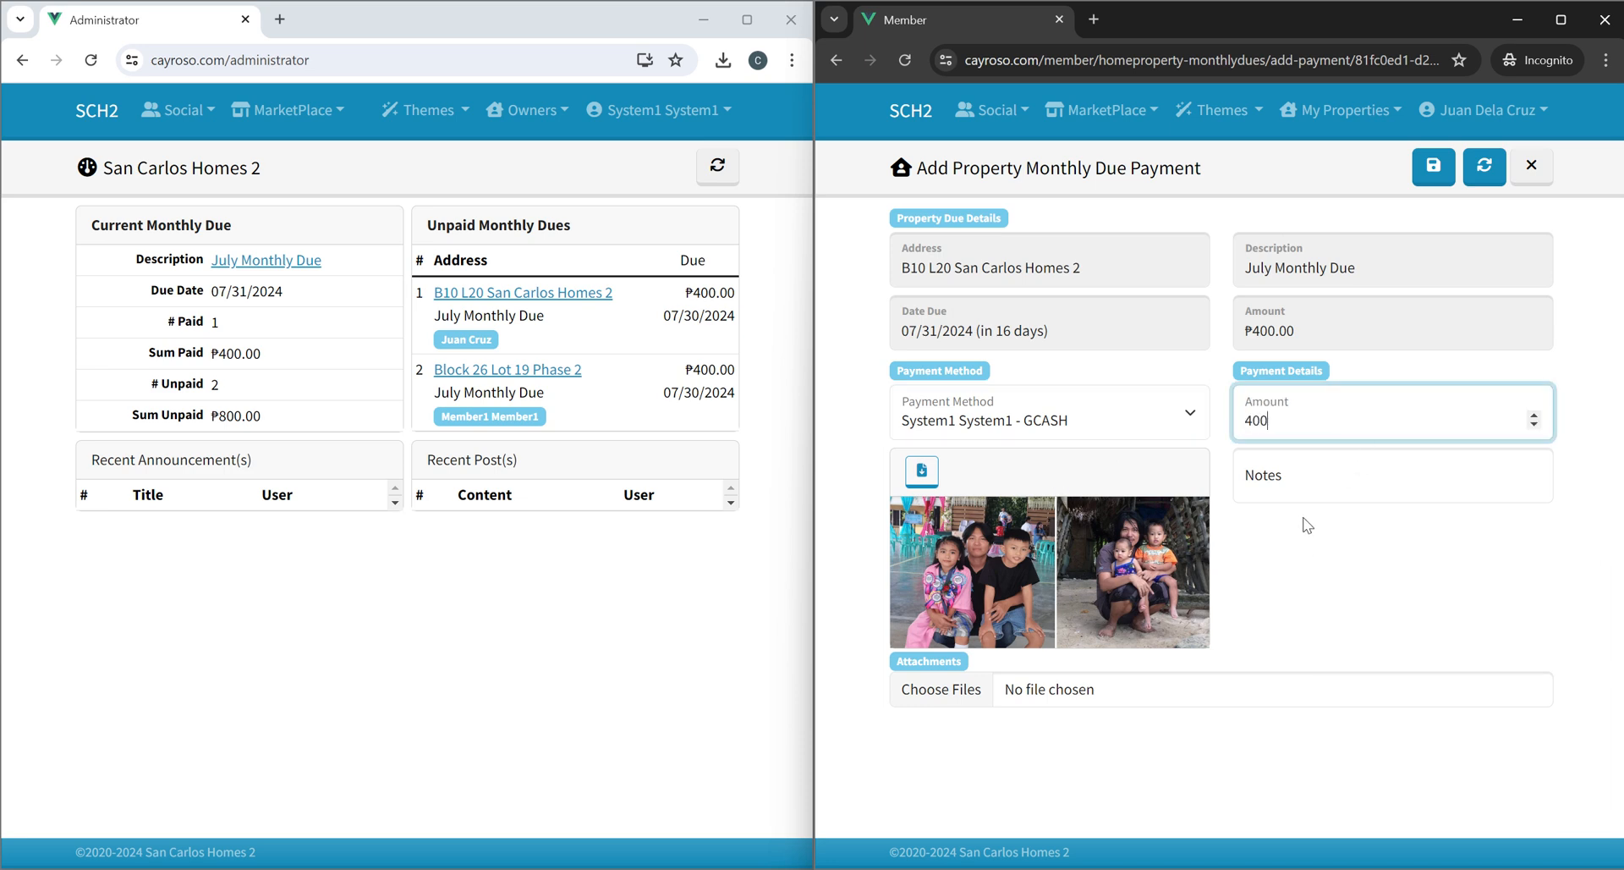
click(1307, 481)
text(test)
click(1148, 681)
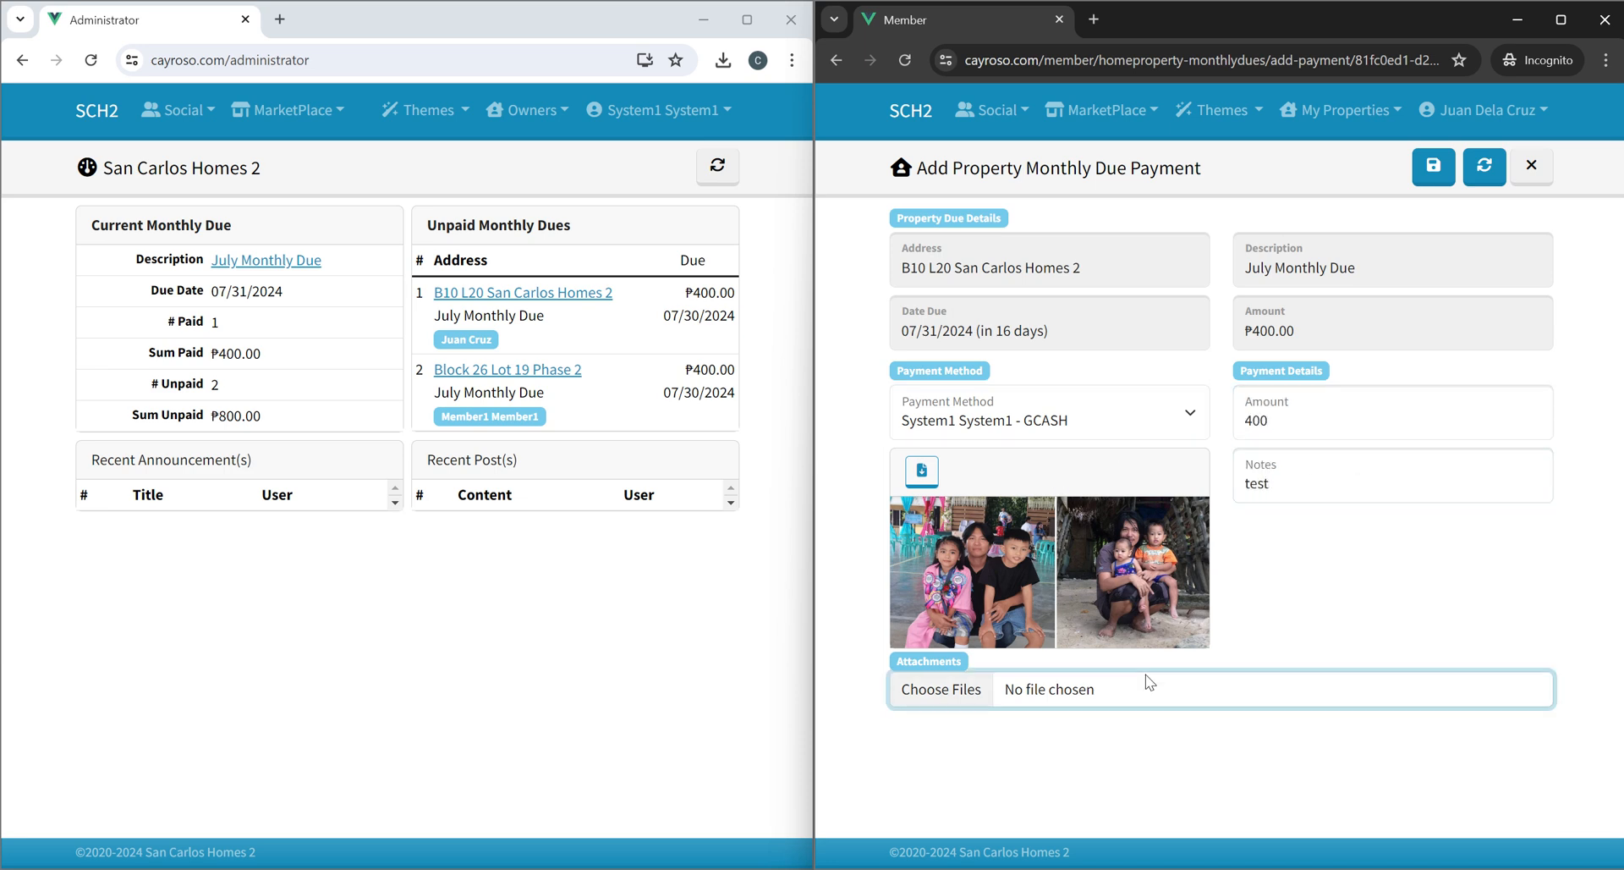
double_click(1357, 188)
scroll(1312, 489, down, 5)
scroll(1312, 489, up, 5)
click(1425, 170)
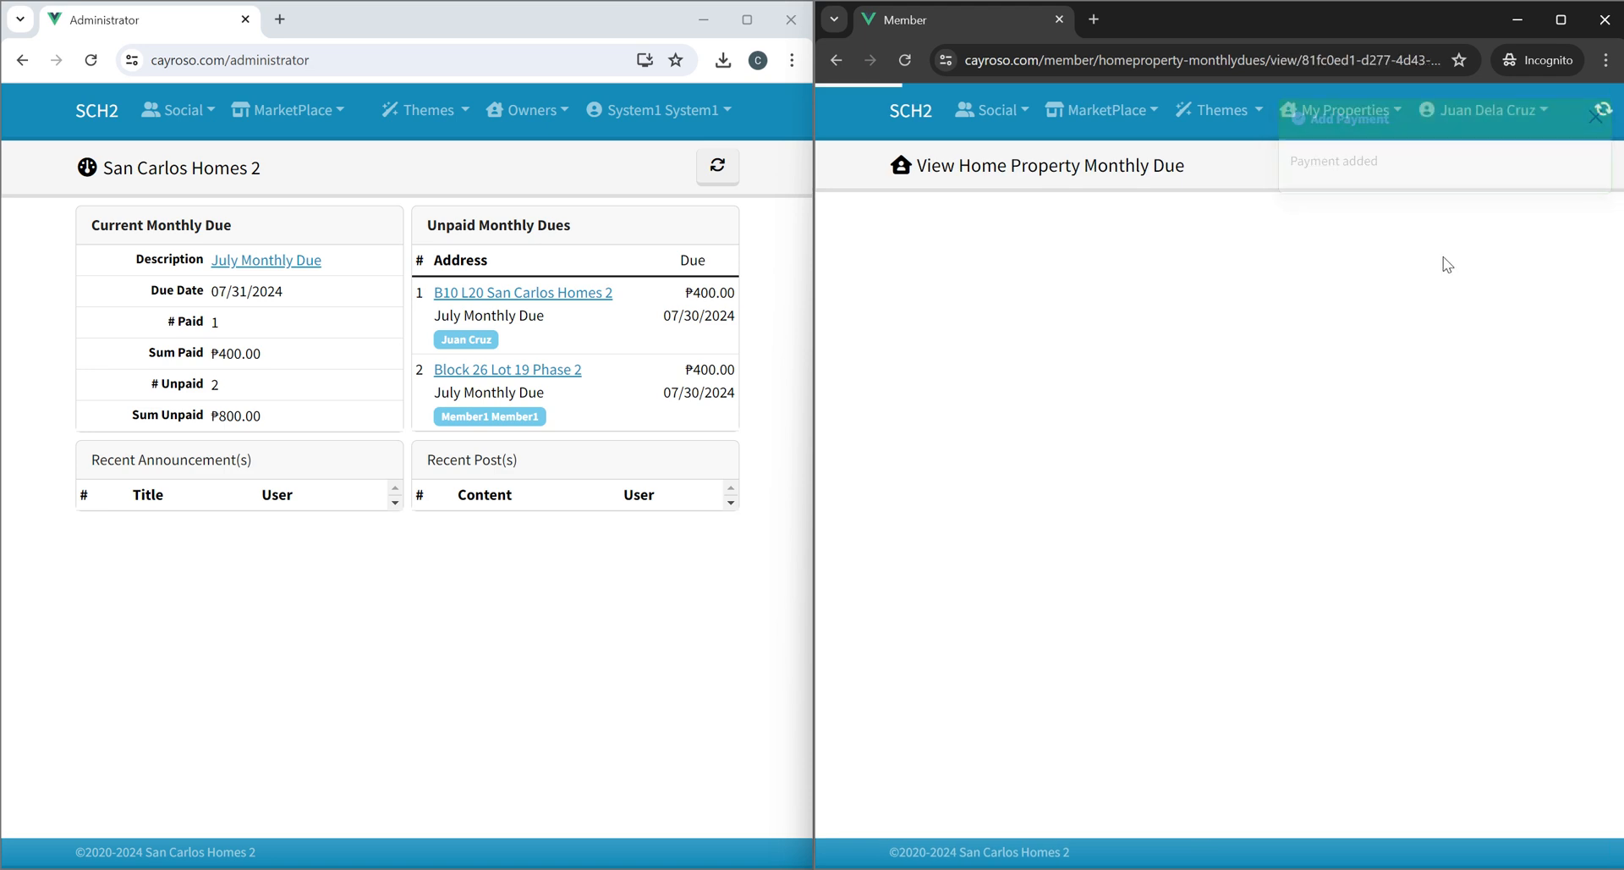
Submit the uploaded payment for the B10 L20 due.
click(1402, 165)
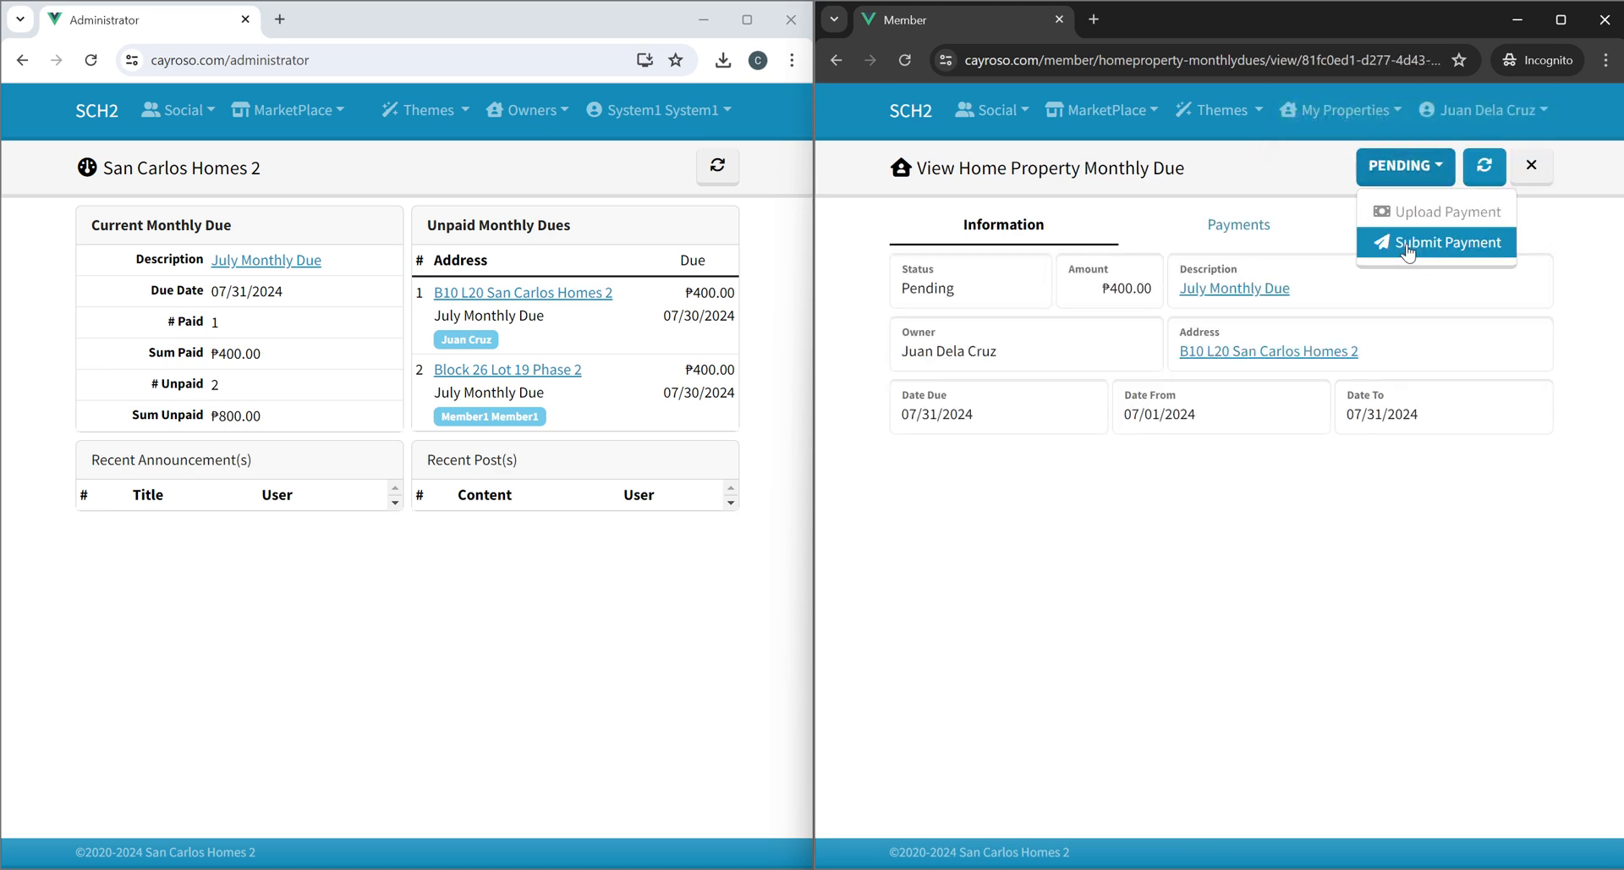
click(1406, 242)
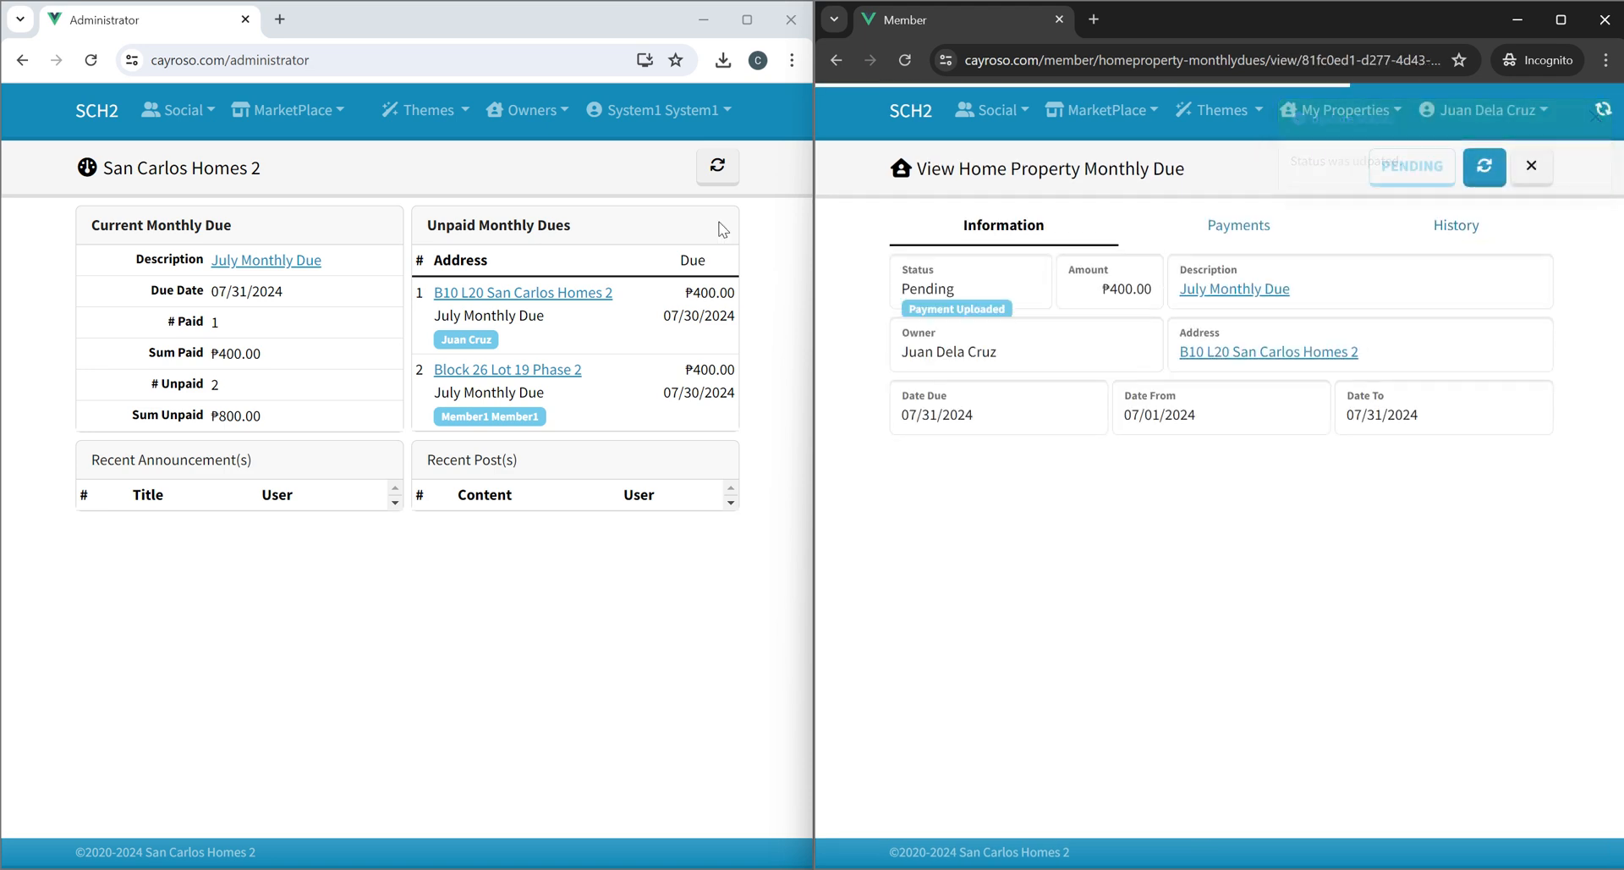
click(574, 164)
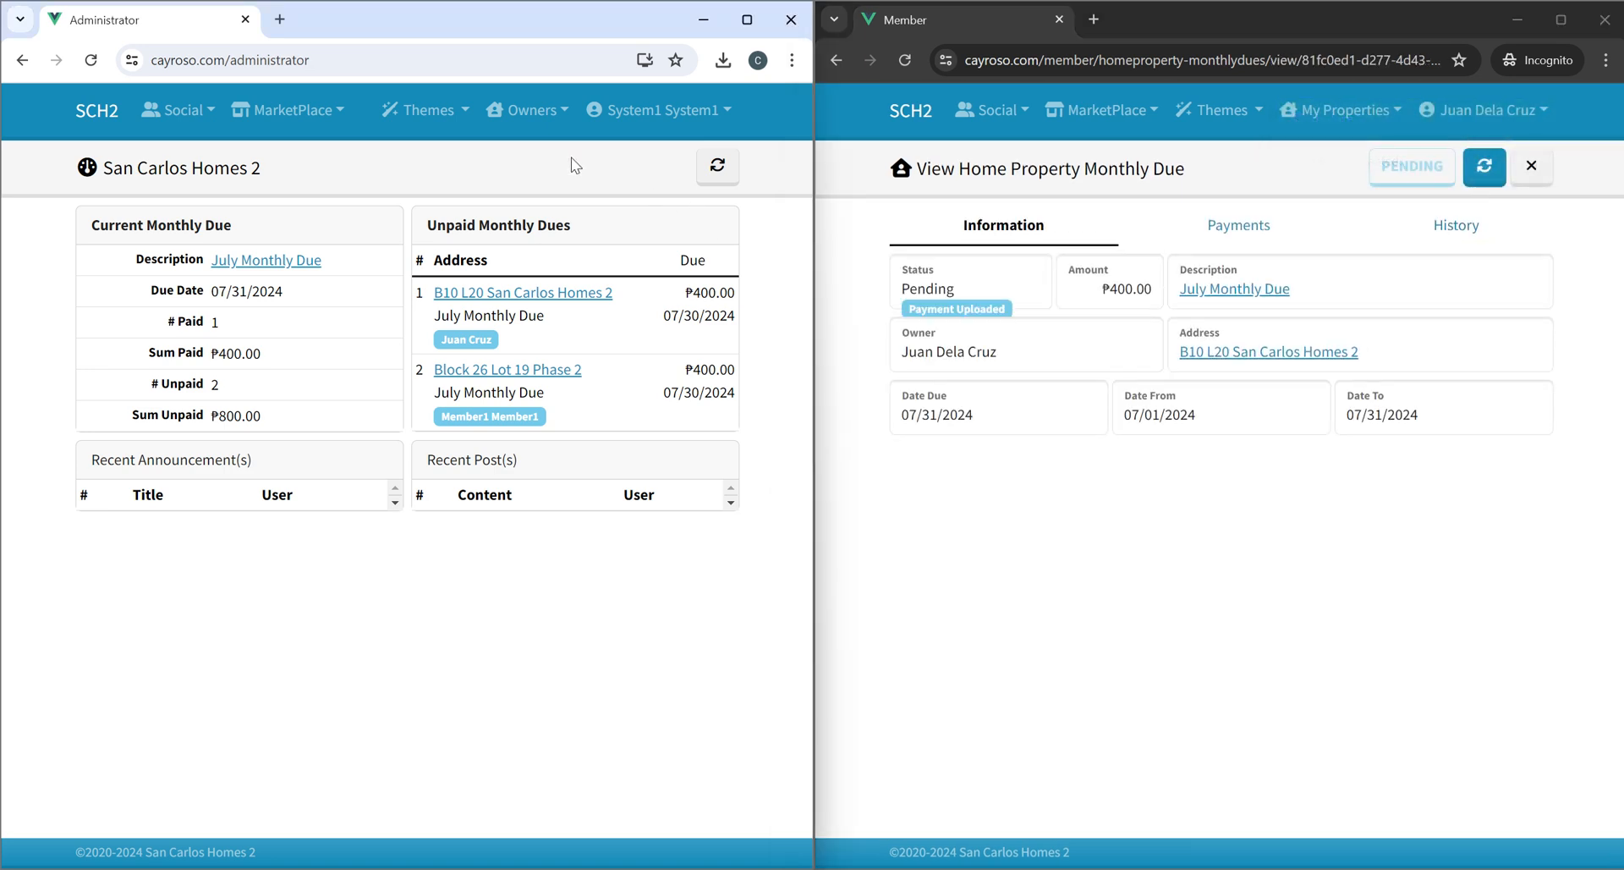
As administrator, open the B10 L20 July Monthly Due and add a receipt of 400 with note test and attachment test2.png.
click(523, 111)
click(531, 247)
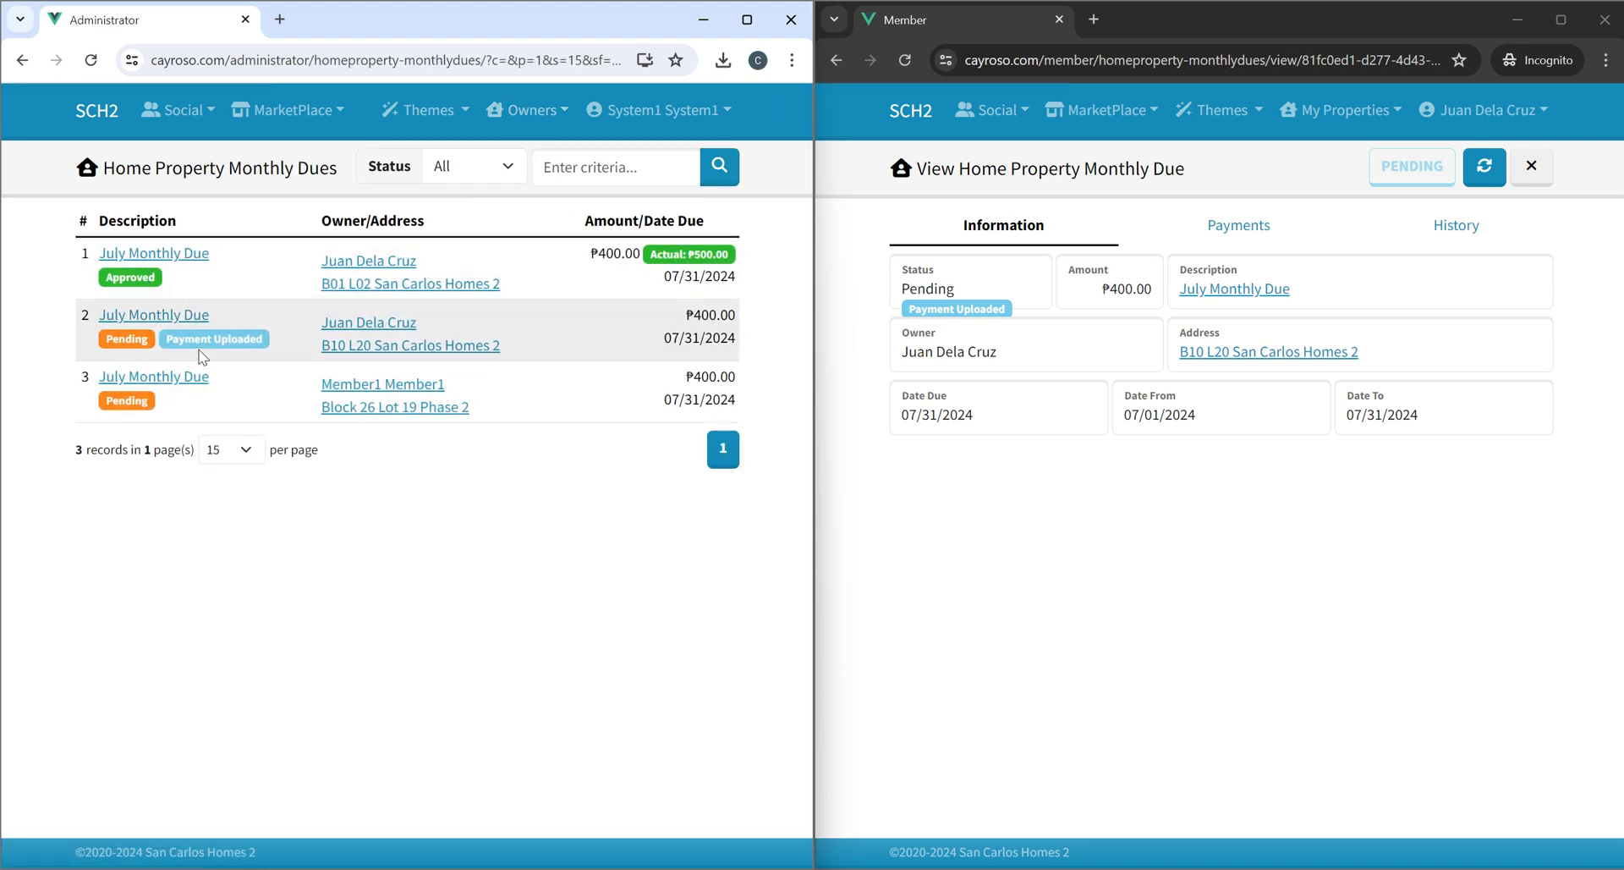
click(174, 326)
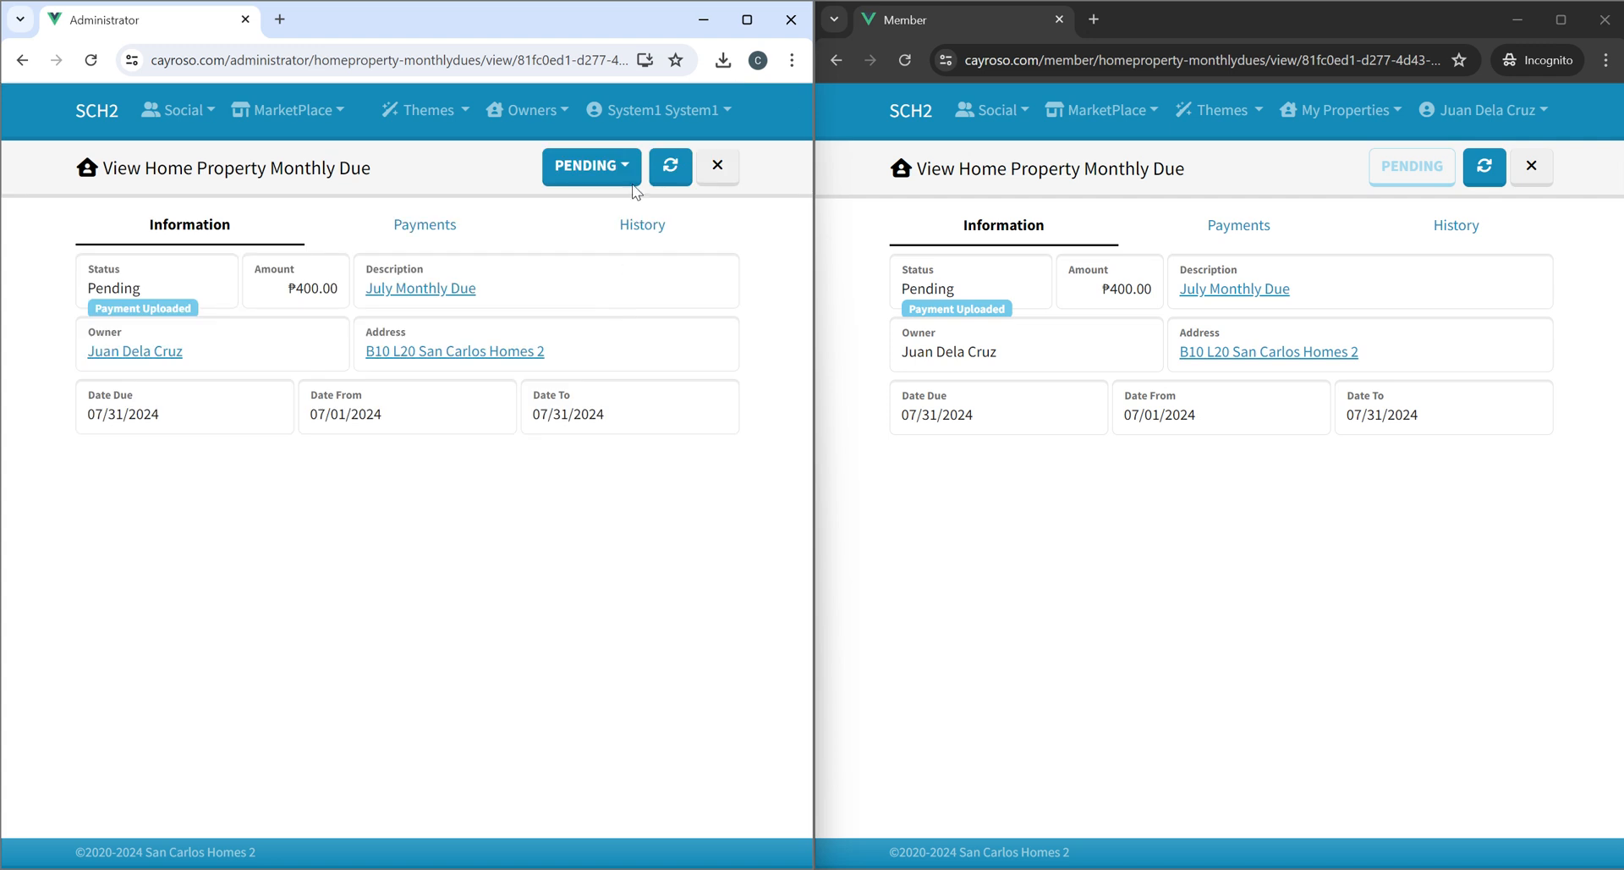
click(596, 173)
click(607, 212)
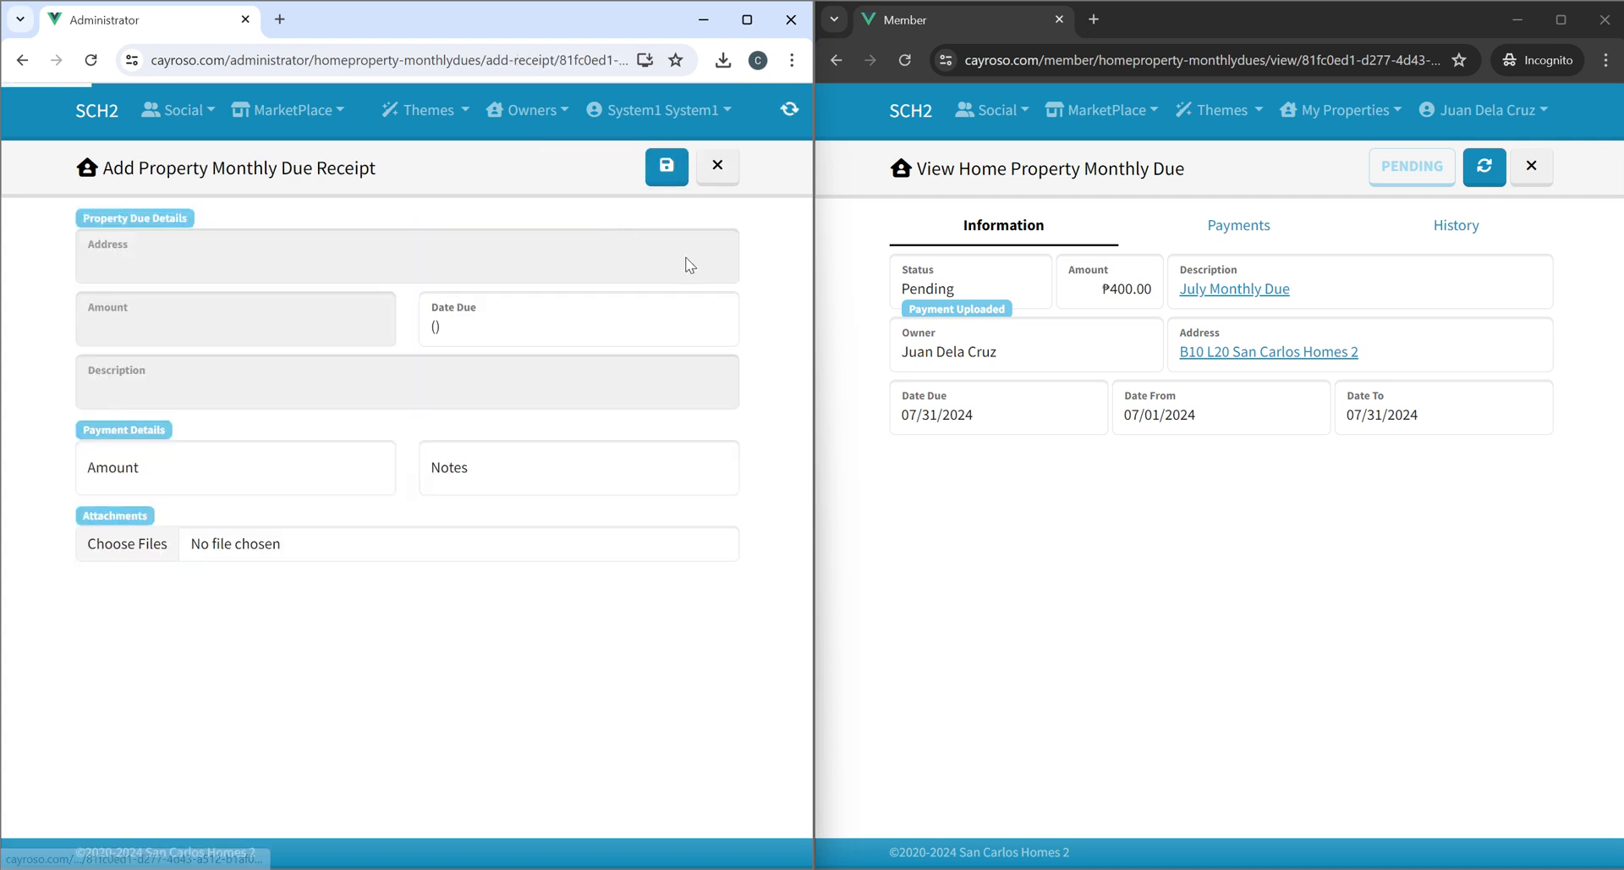
click(232, 473)
text(400)
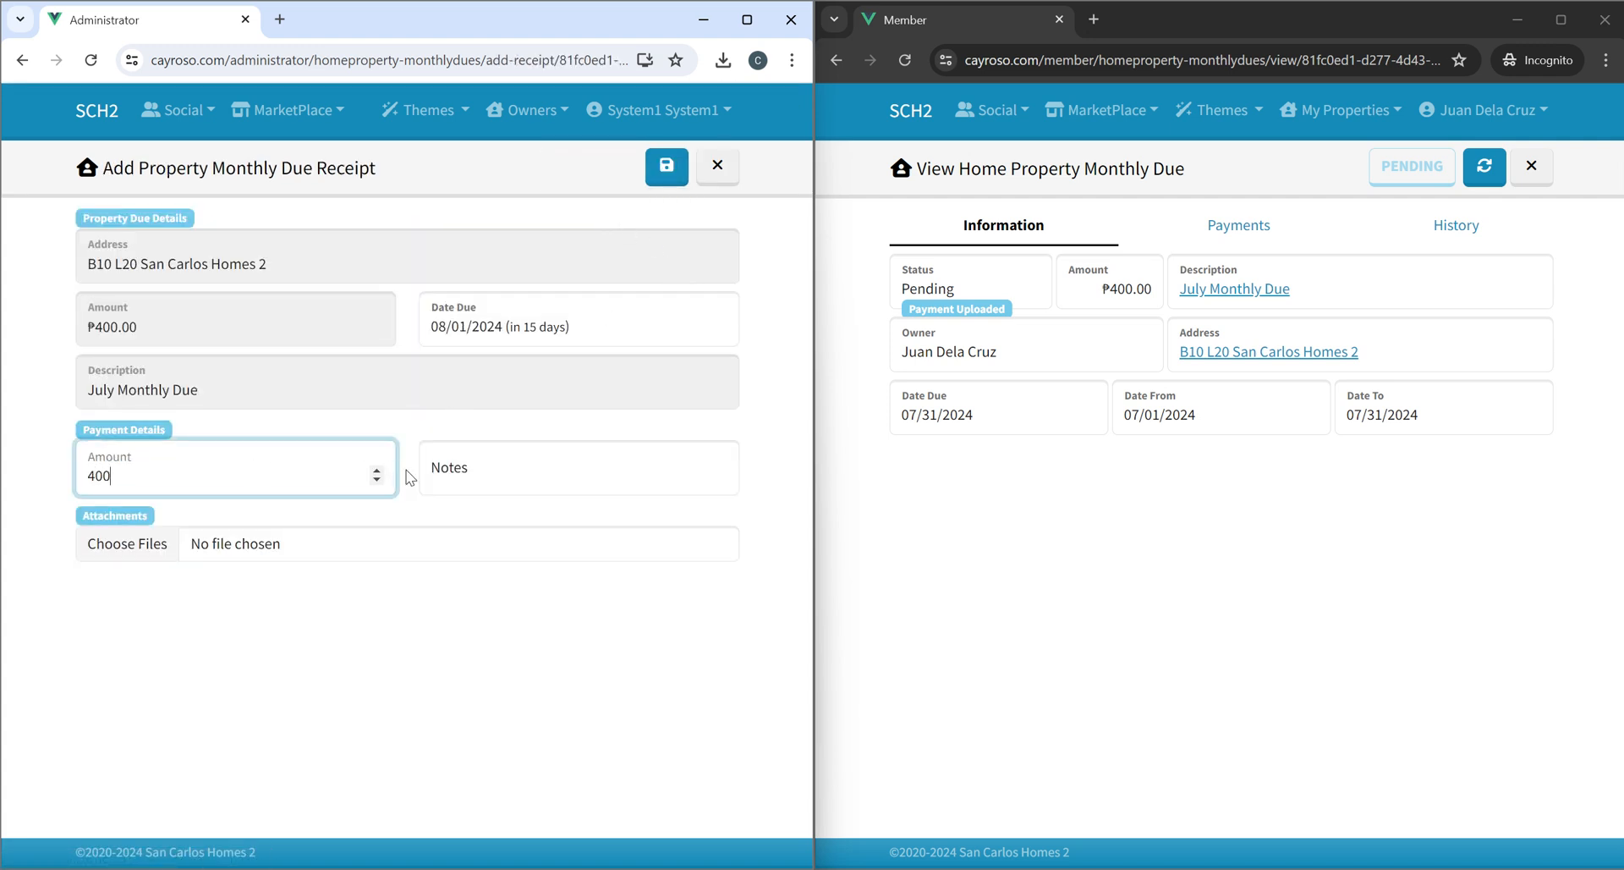
click(513, 475)
text(test)
click(411, 546)
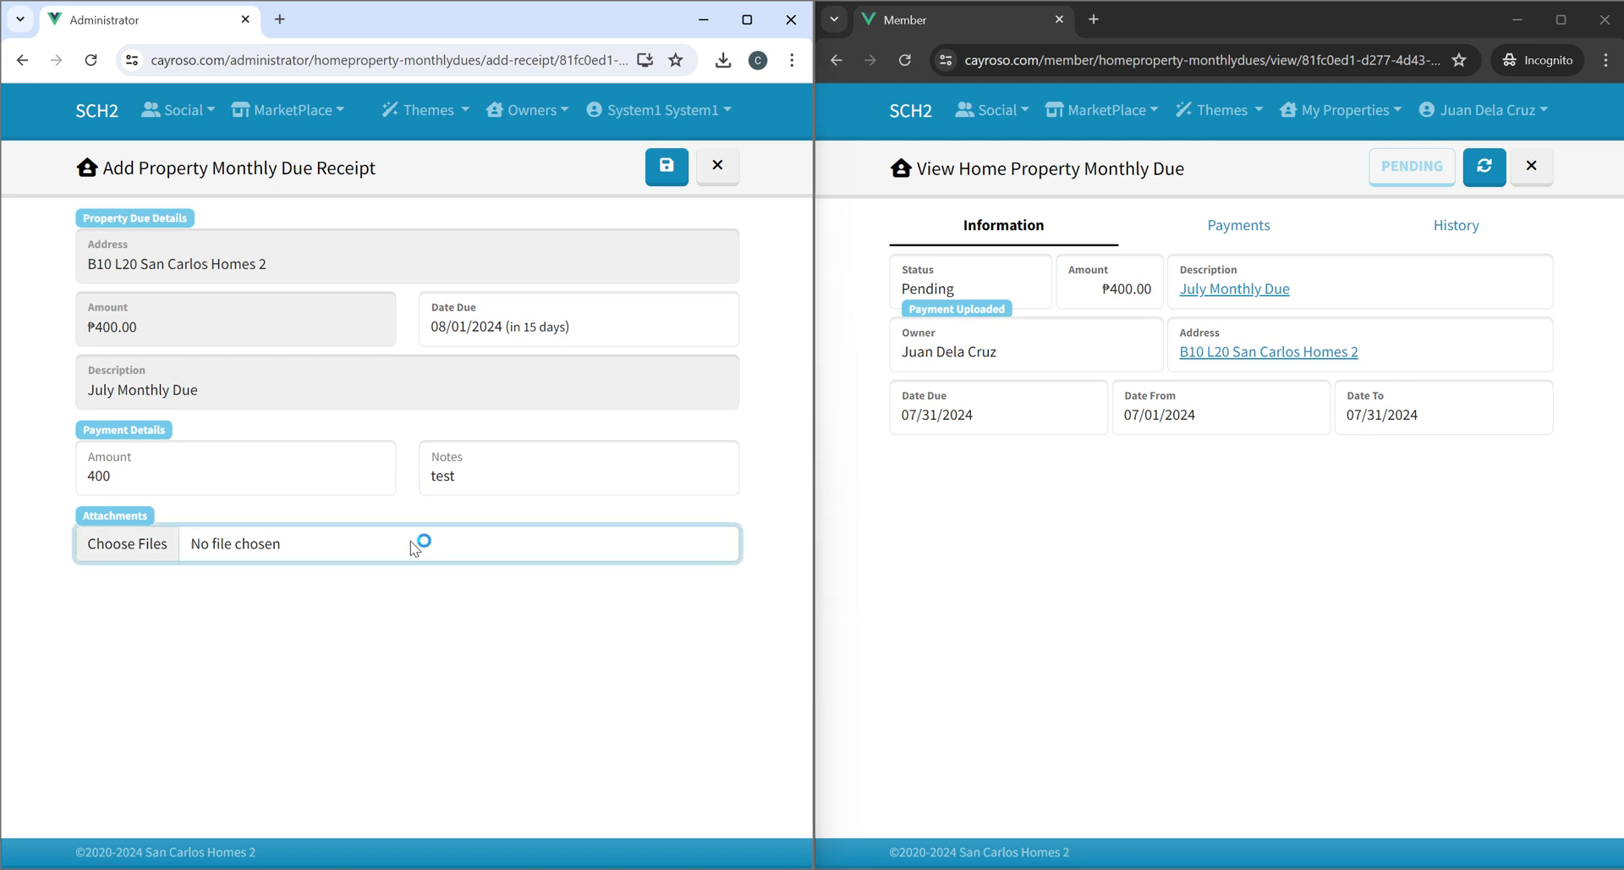
double_click(558, 317)
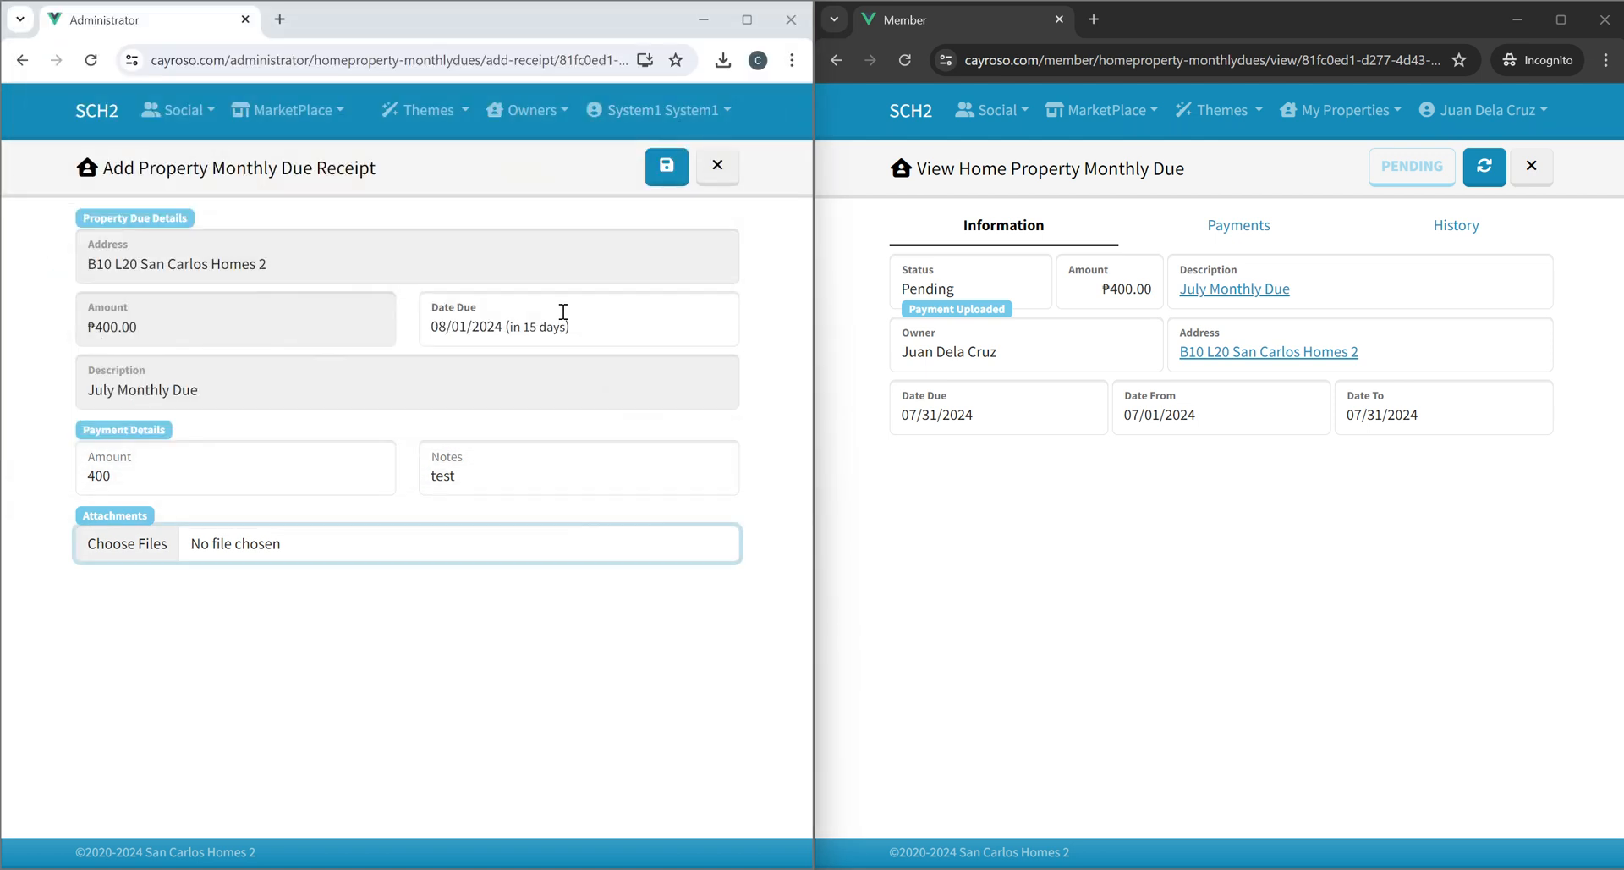
click(661, 188)
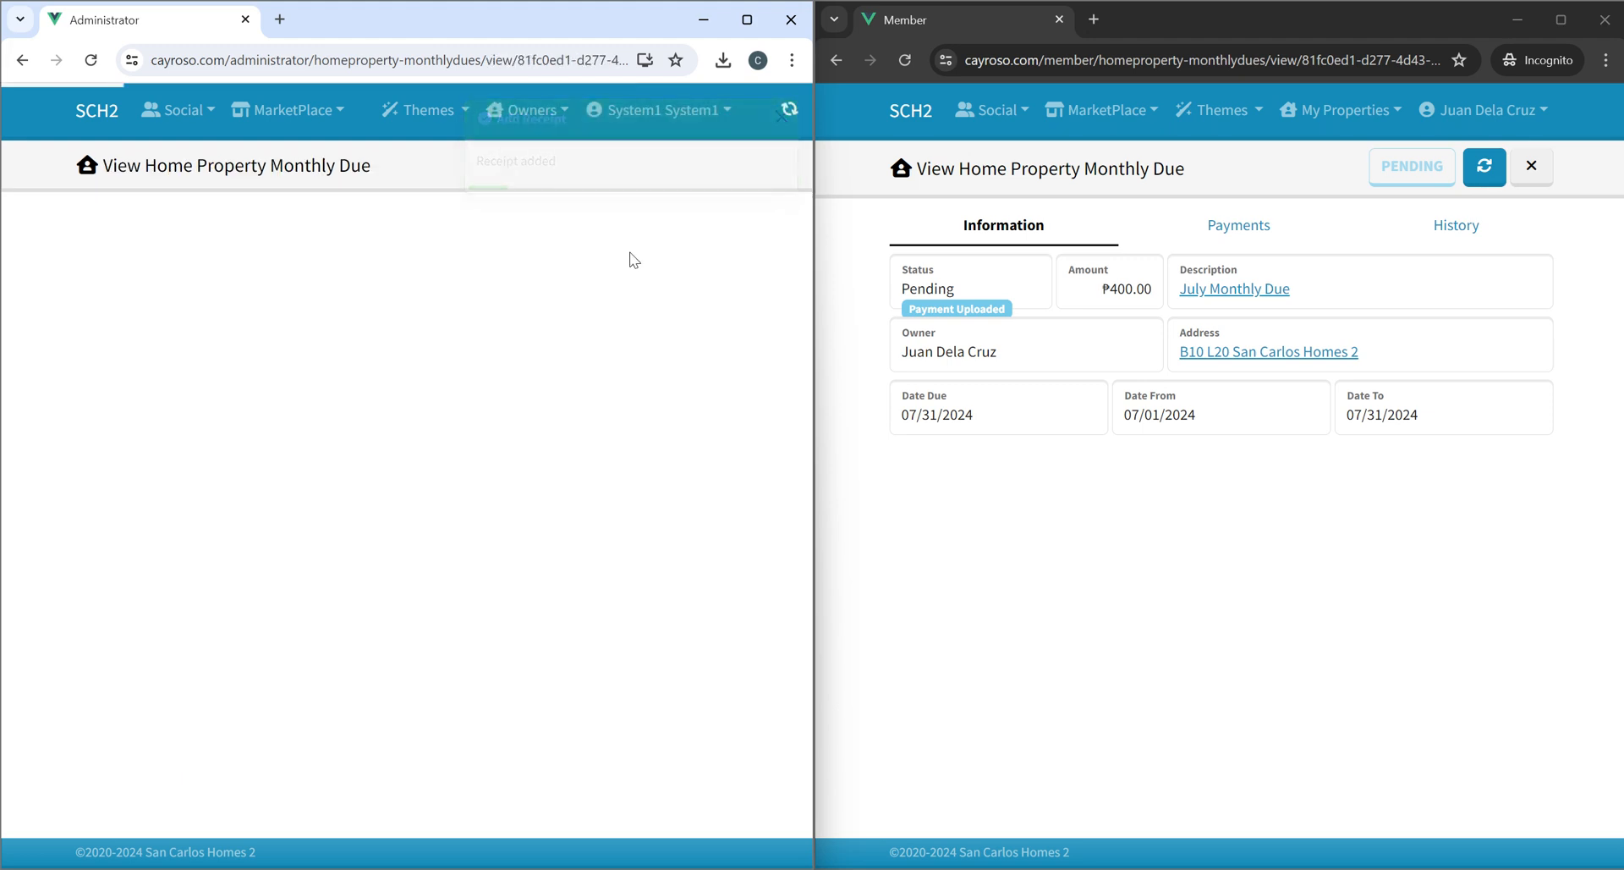
Move the B10 L20 due's status to For Approval, then set it to Approved.
click(604, 182)
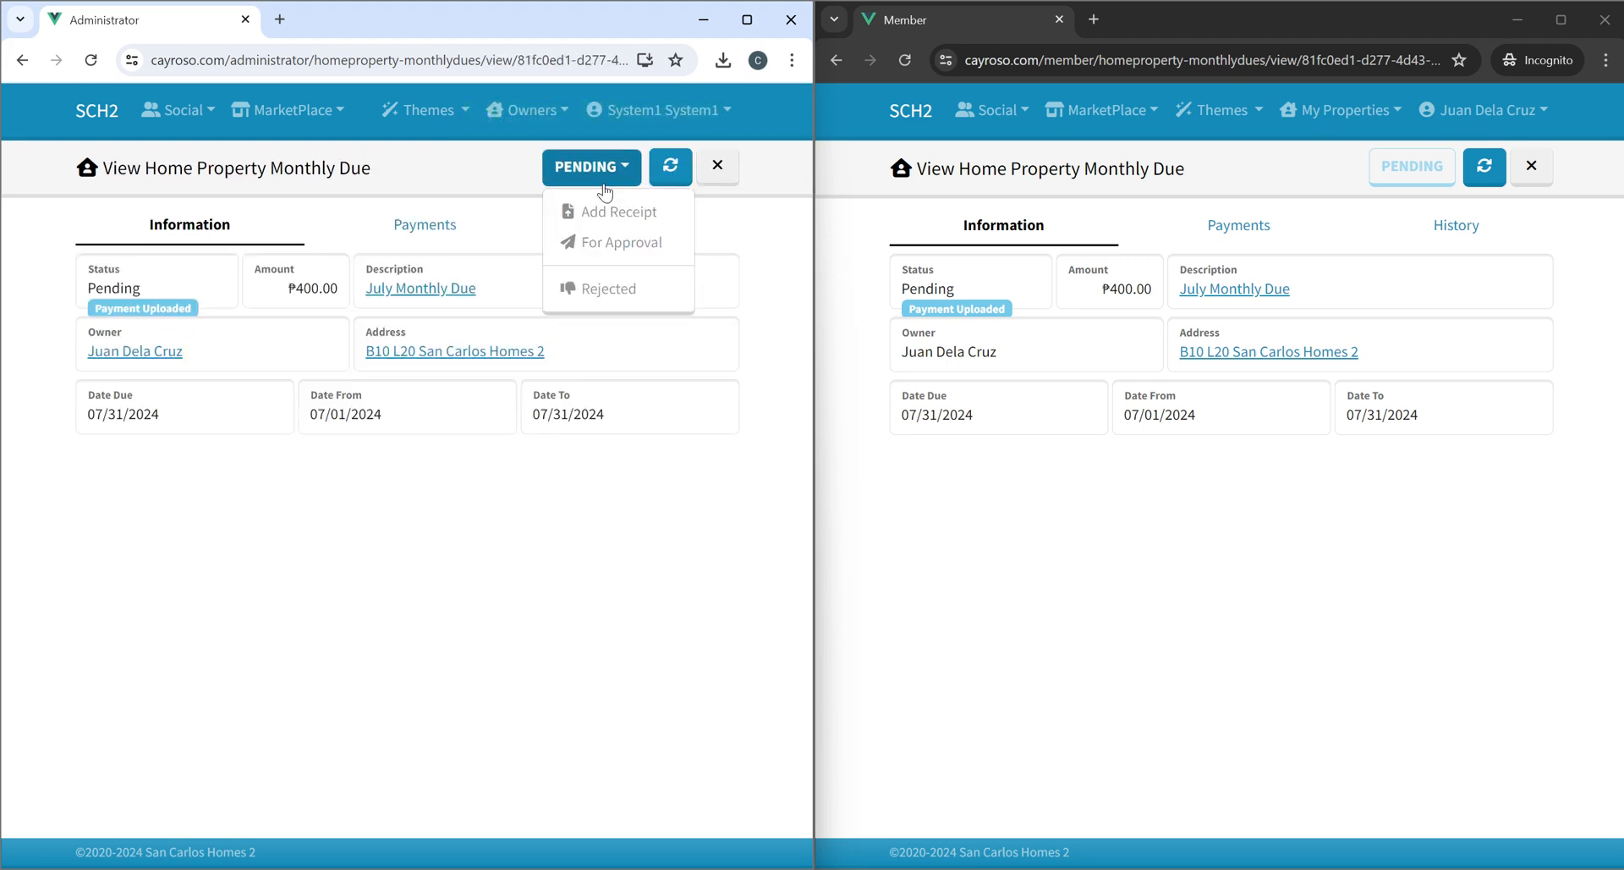
click(620, 242)
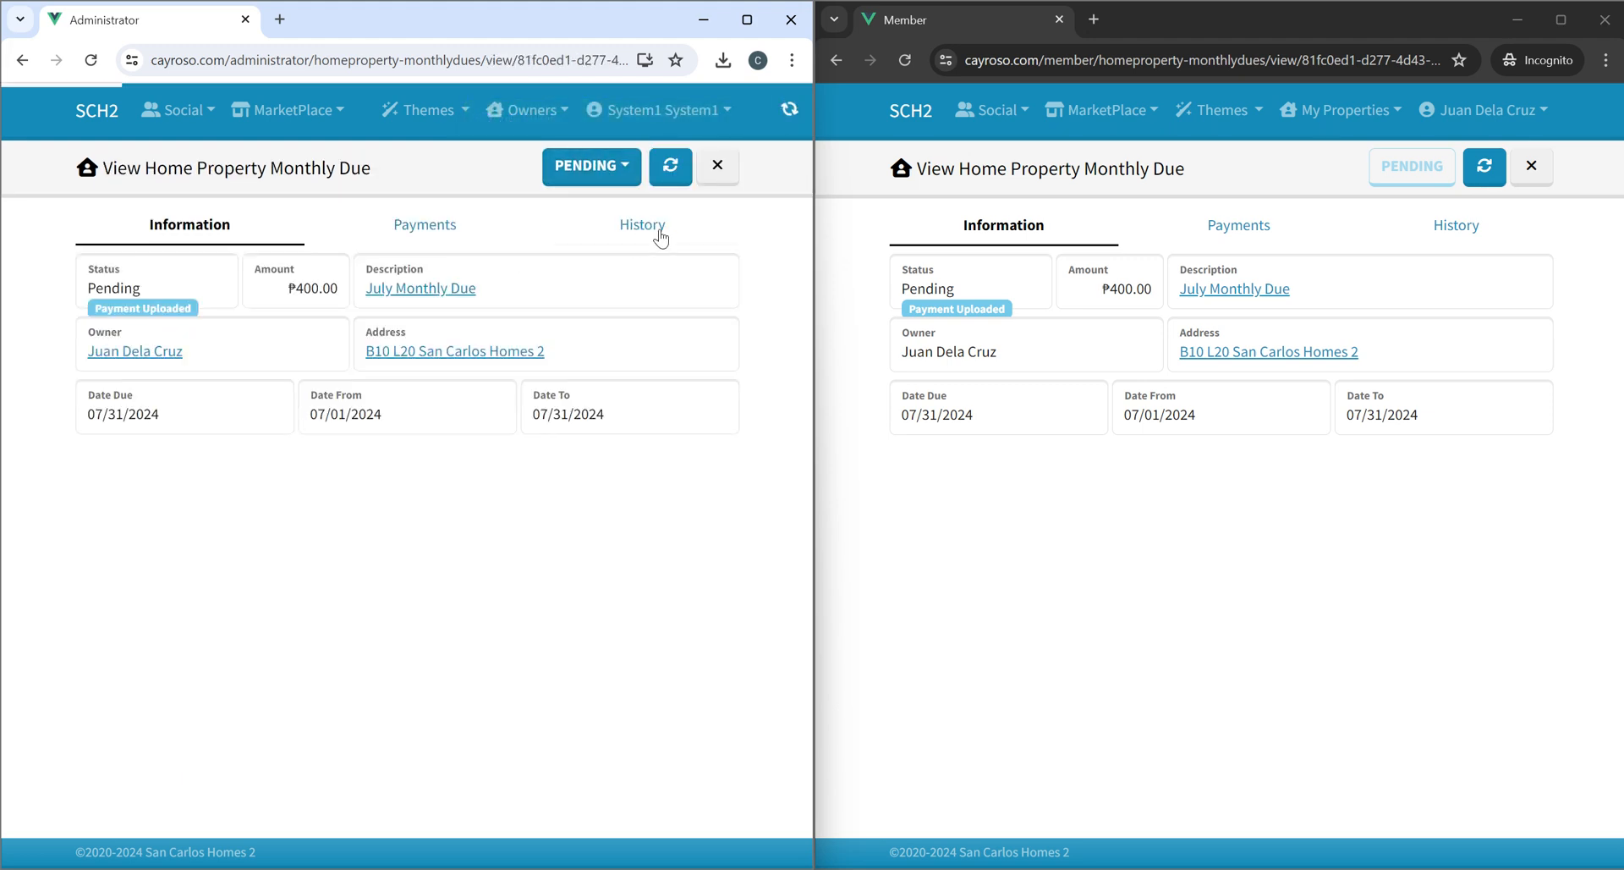
click(596, 173)
click(569, 214)
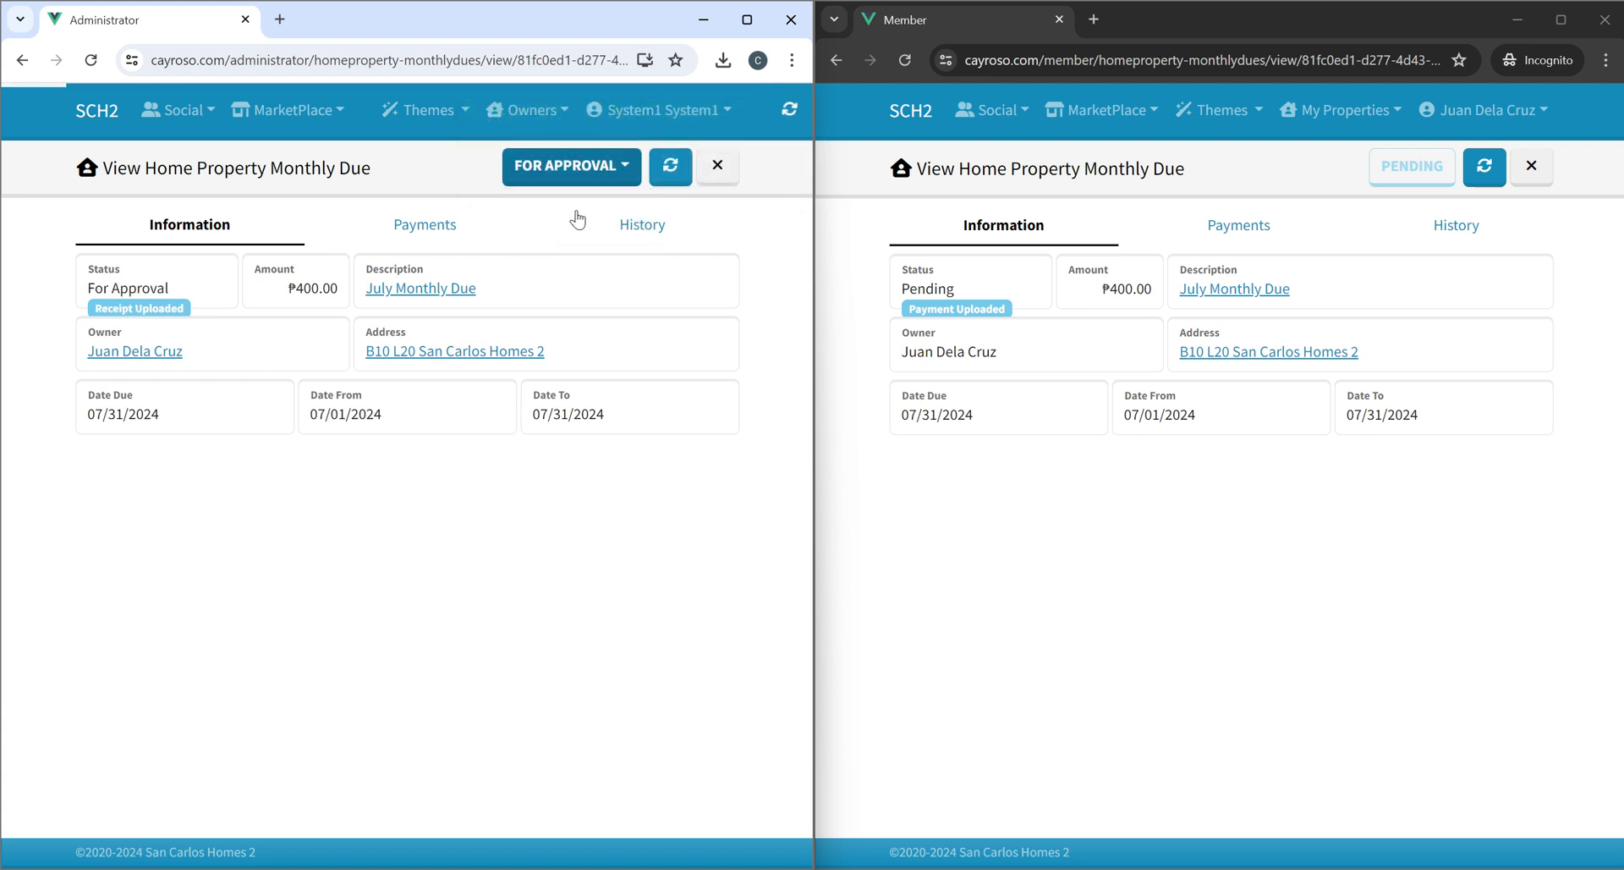
click(783, 120)
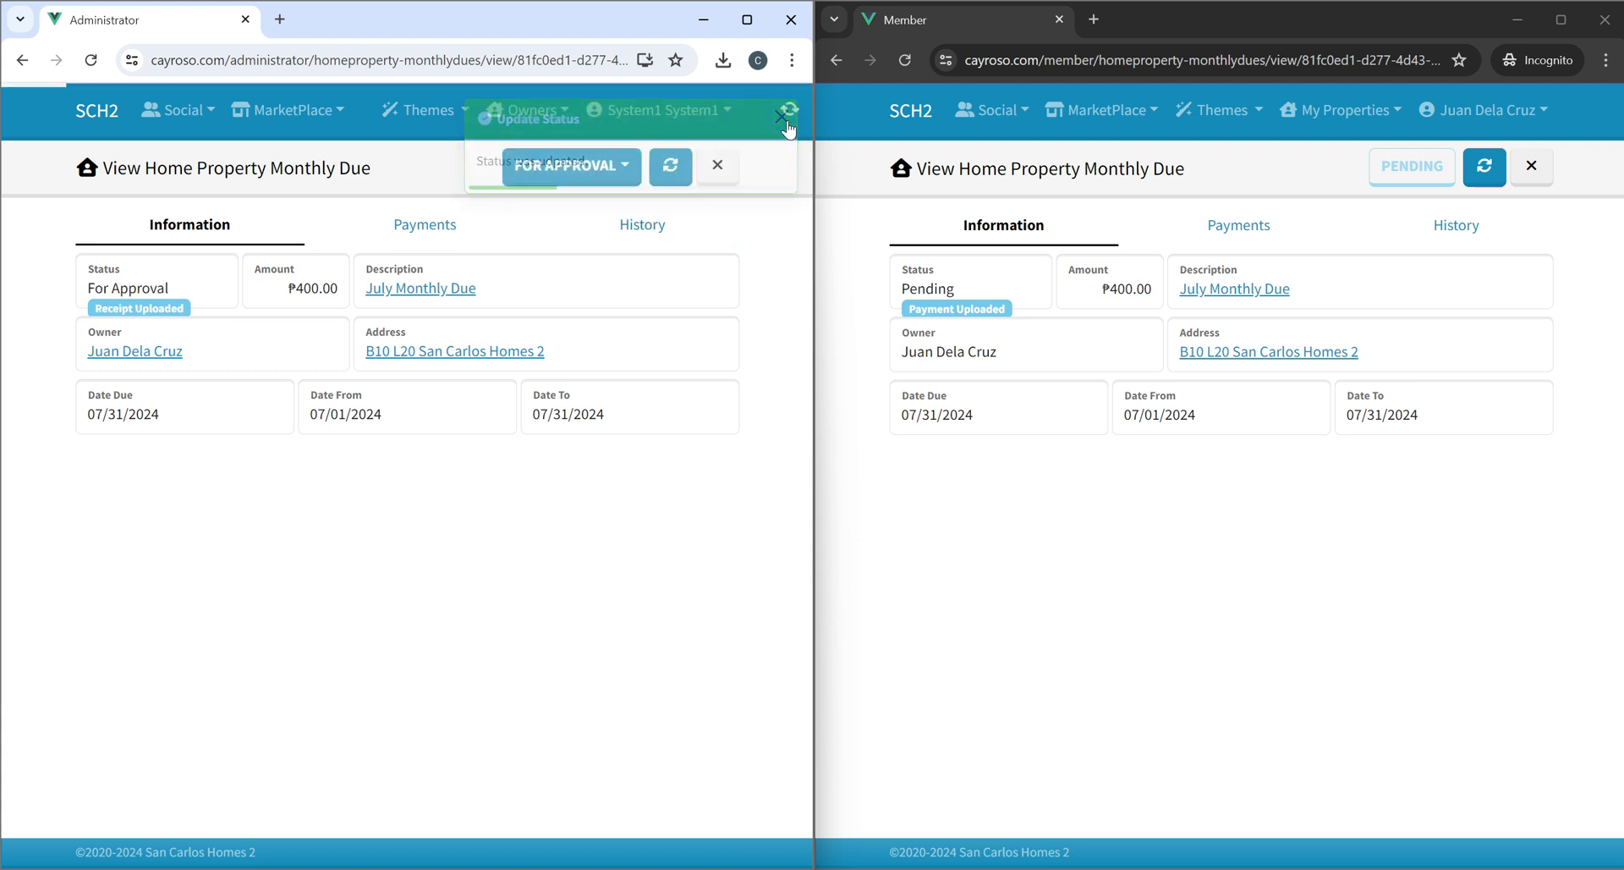
click(914, 518)
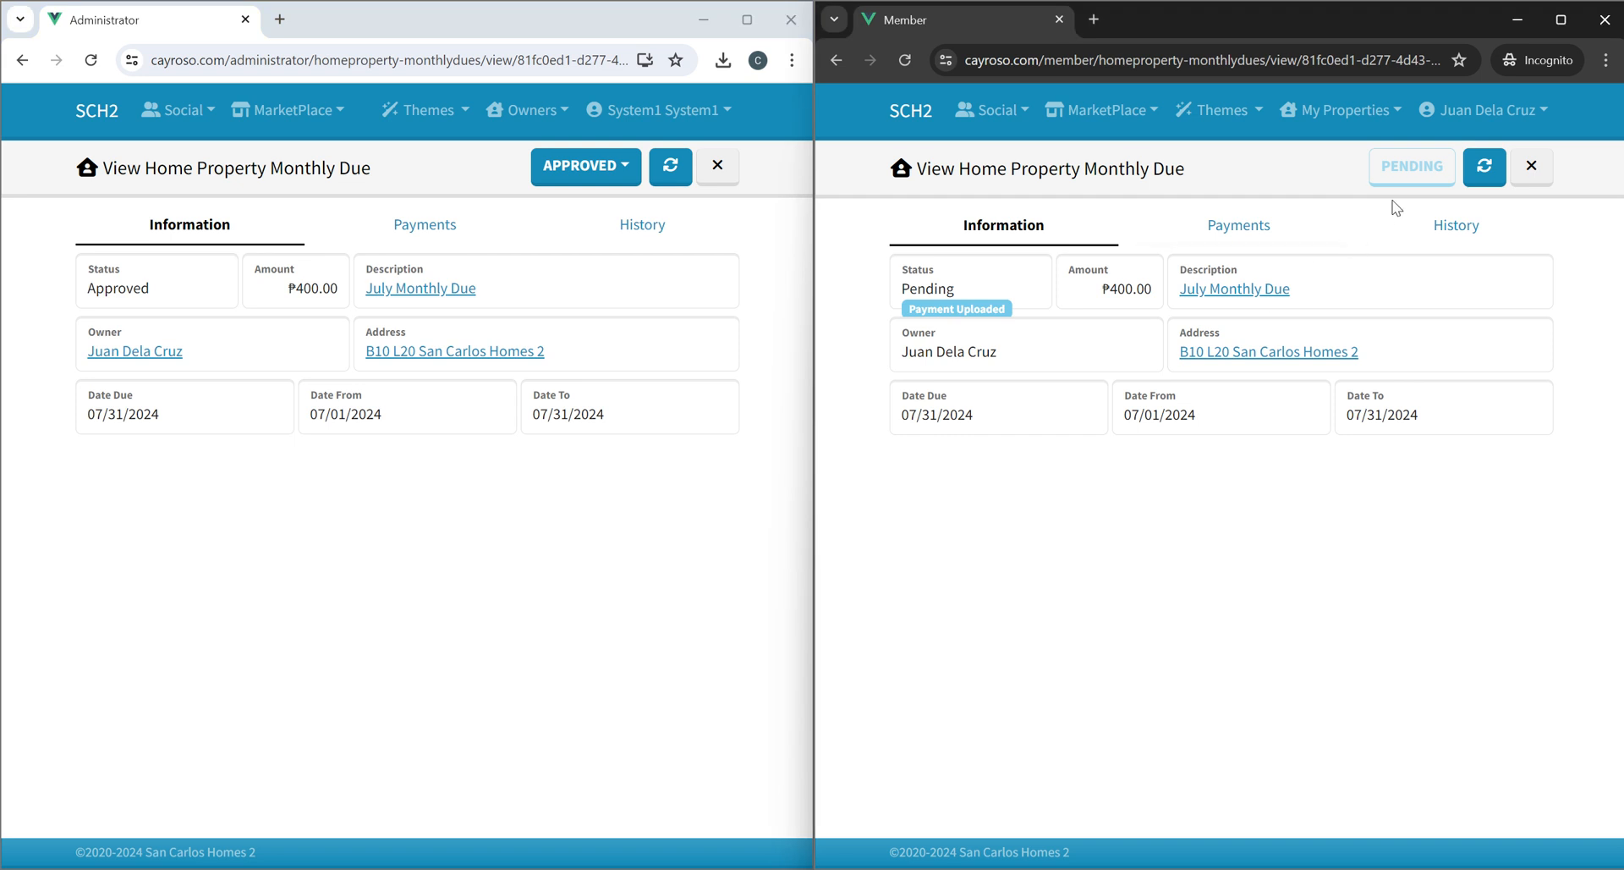
As member, review the due's history, then return to the member home dashboard and inspect its current monthly due.
click(1496, 174)
click(1429, 226)
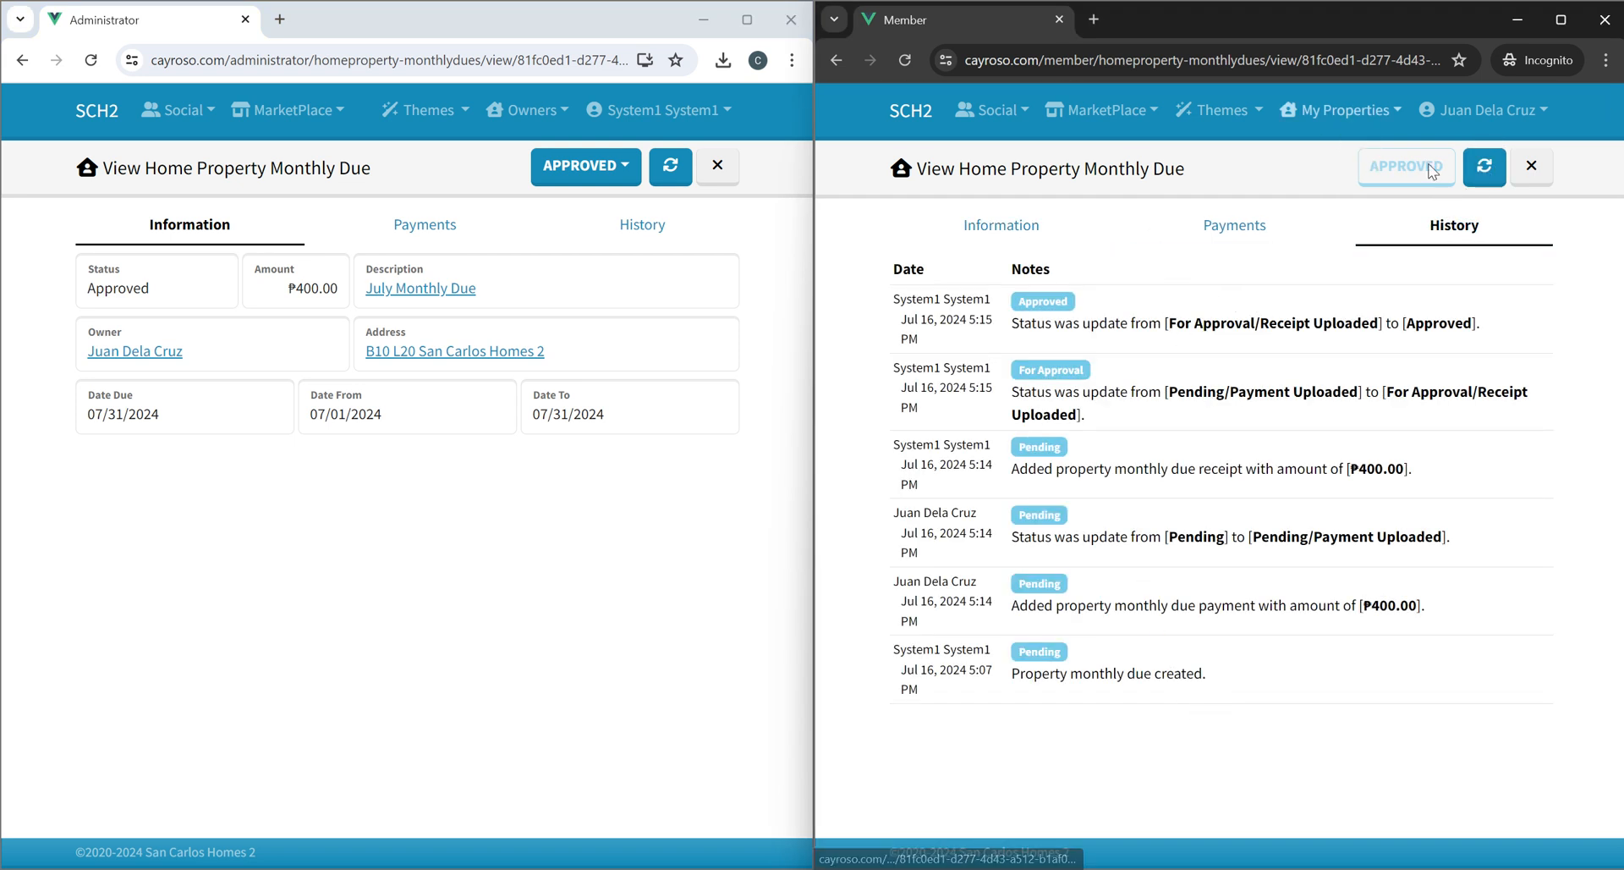
click(1531, 166)
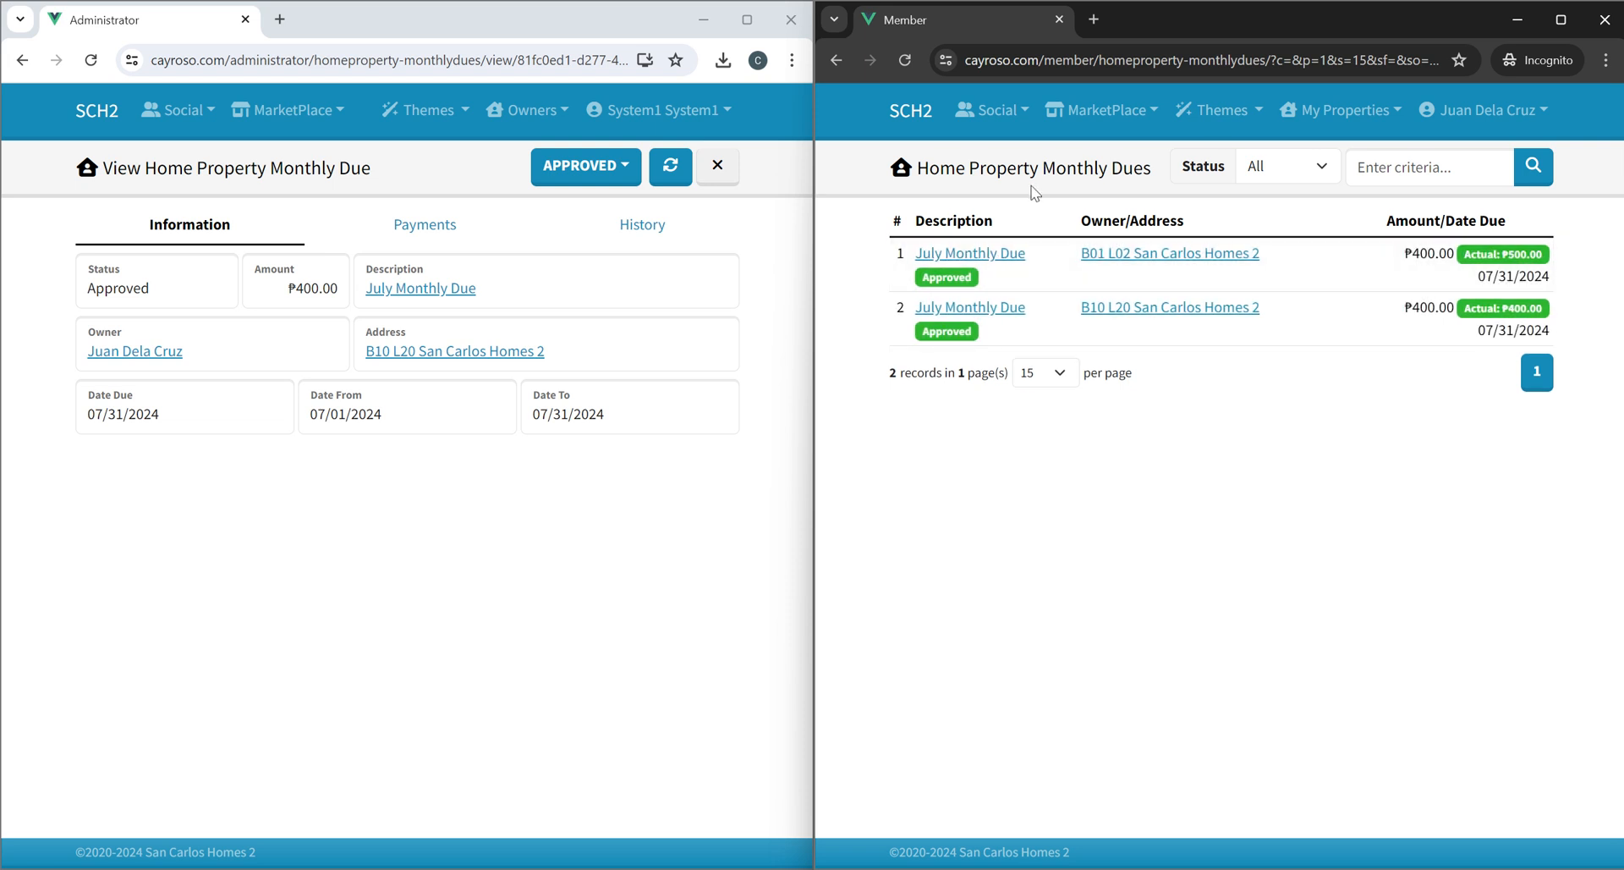
click(910, 119)
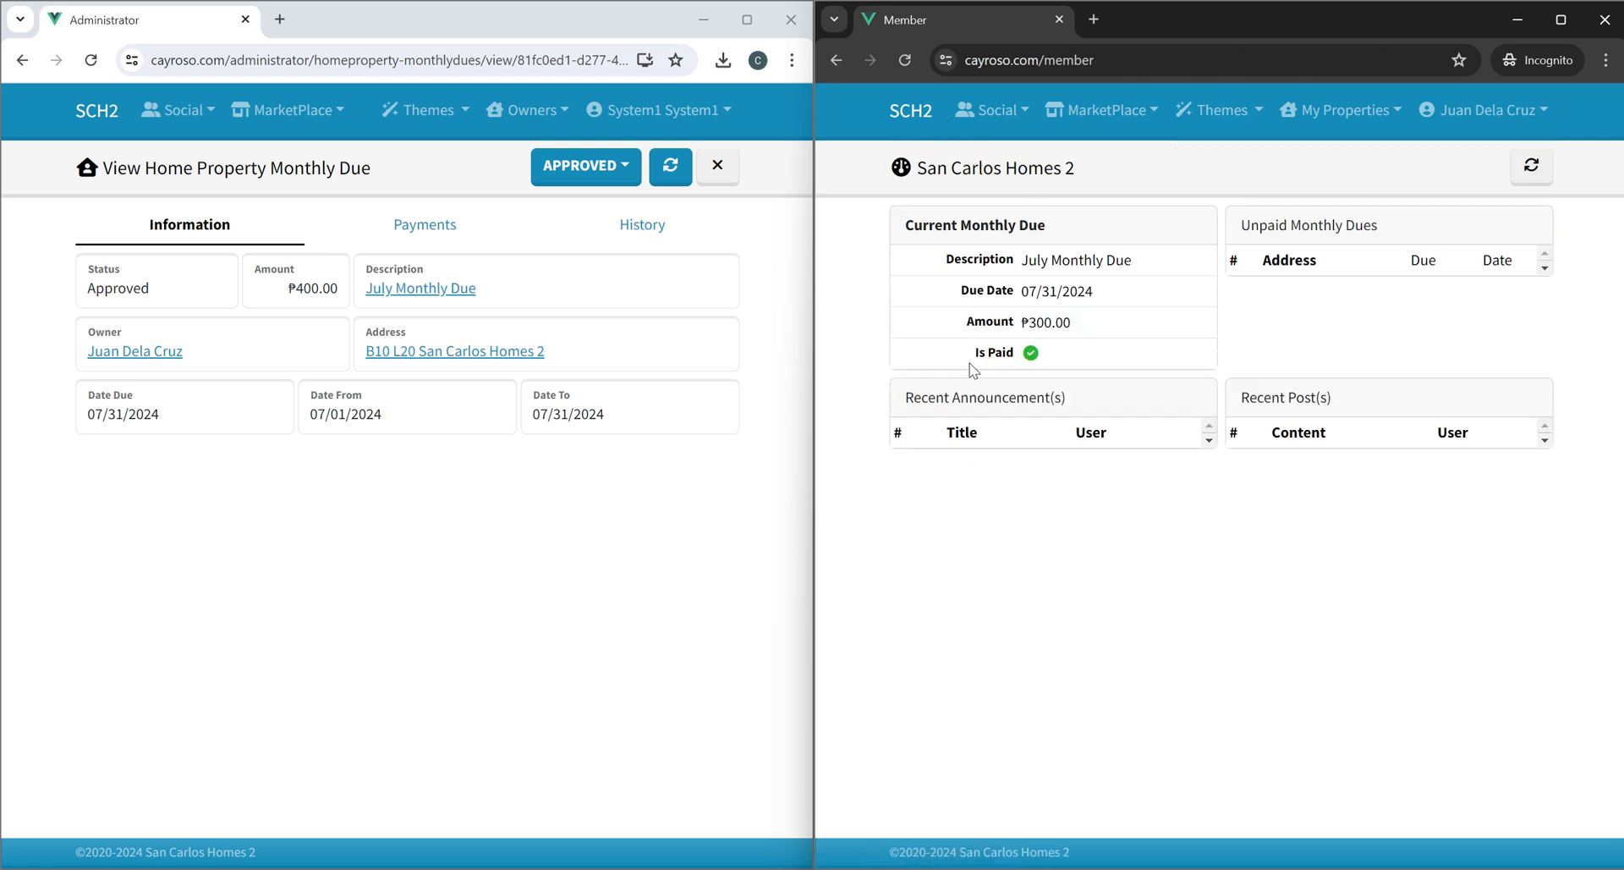
drag(973, 370, 1122, 352)
click(1121, 352)
As administrator, review the home dashboard's paid and unpaid counts and the July Monthly Due summary under Monthly Dues.
click(547, 580)
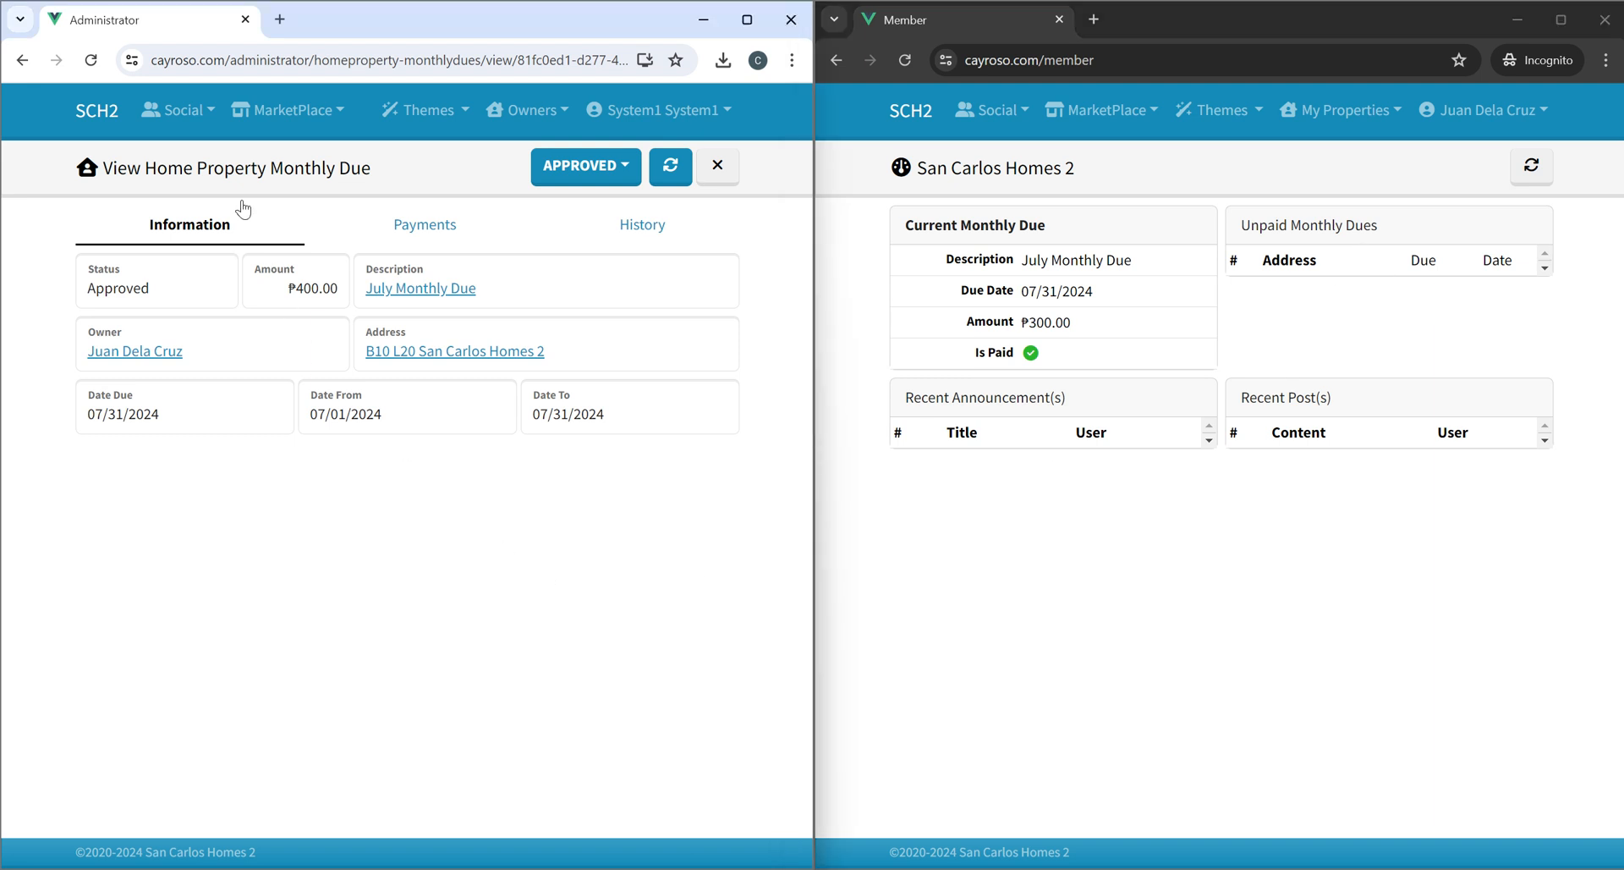
click(93, 121)
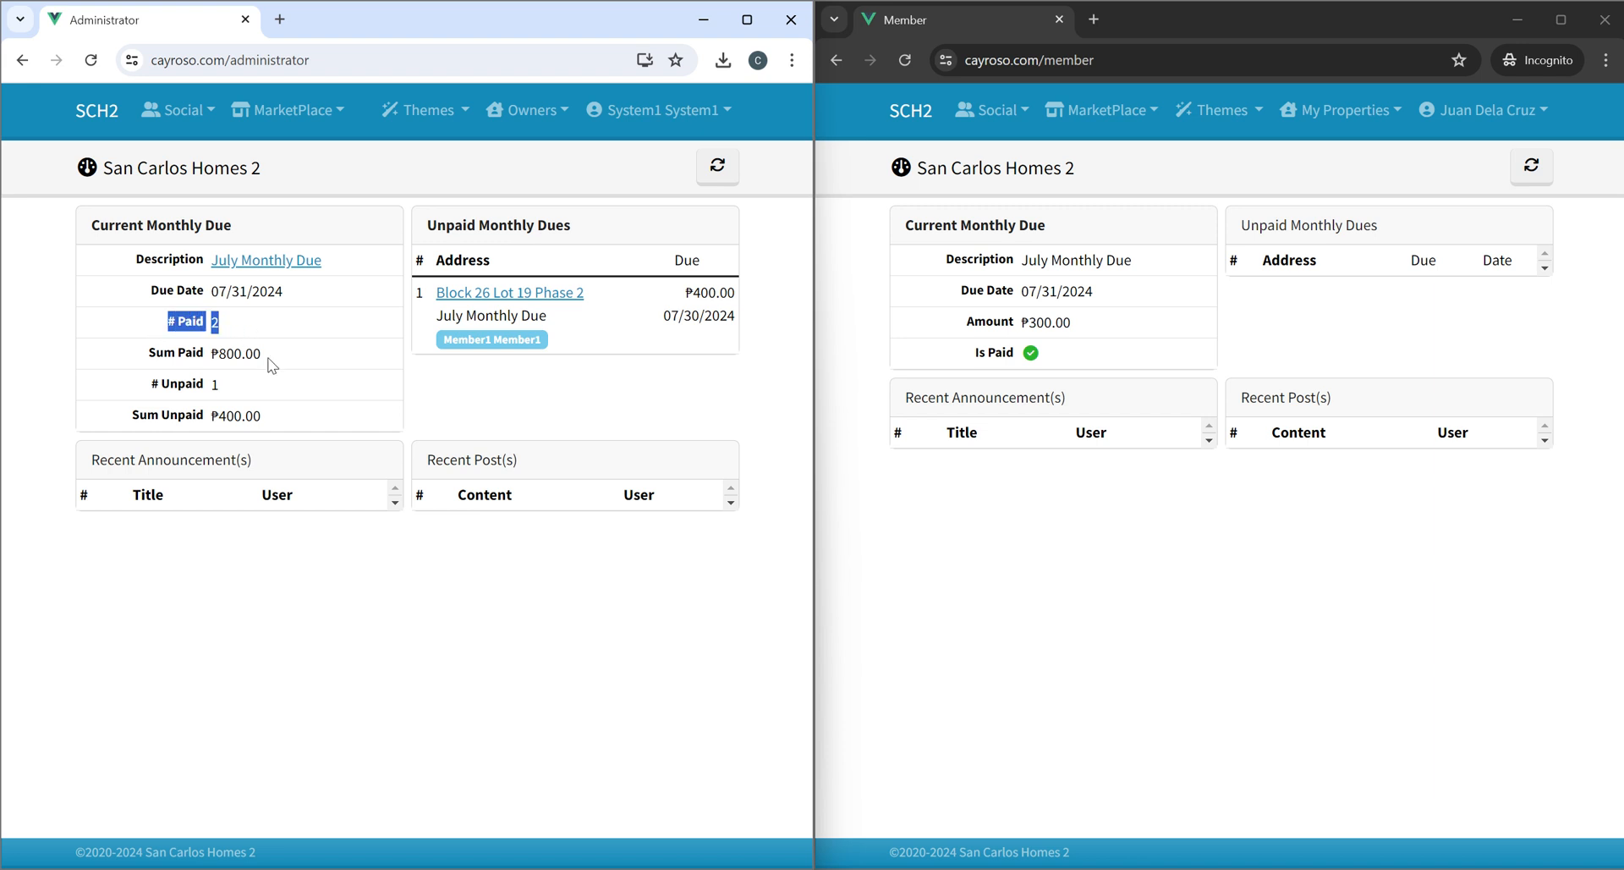
drag(144, 385, 271, 392)
click(444, 358)
click(499, 112)
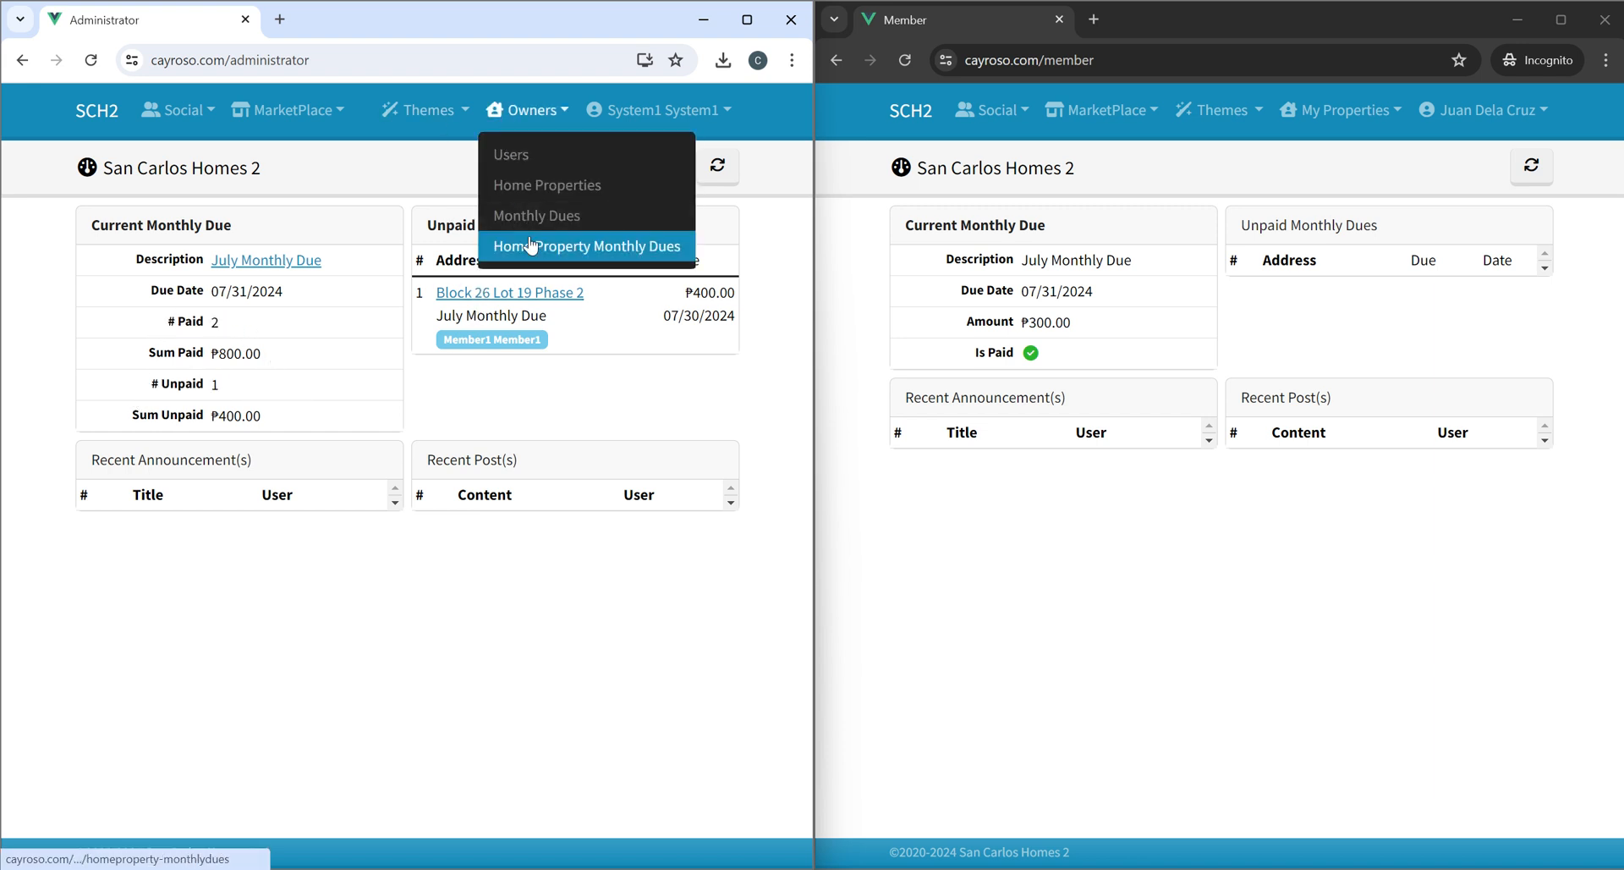
click(532, 215)
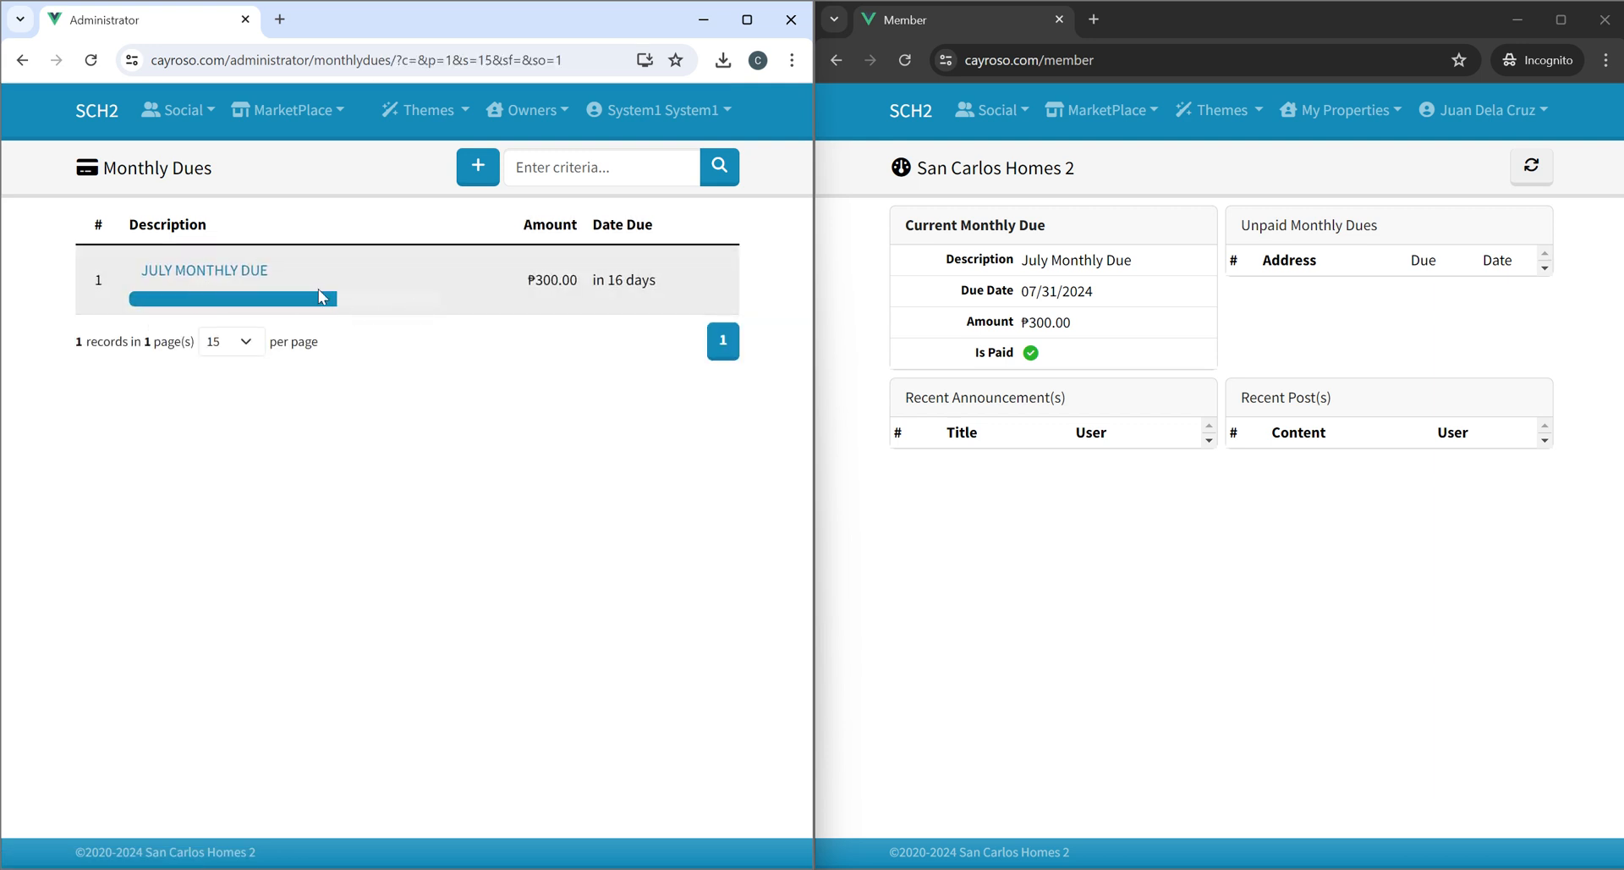
click(216, 279)
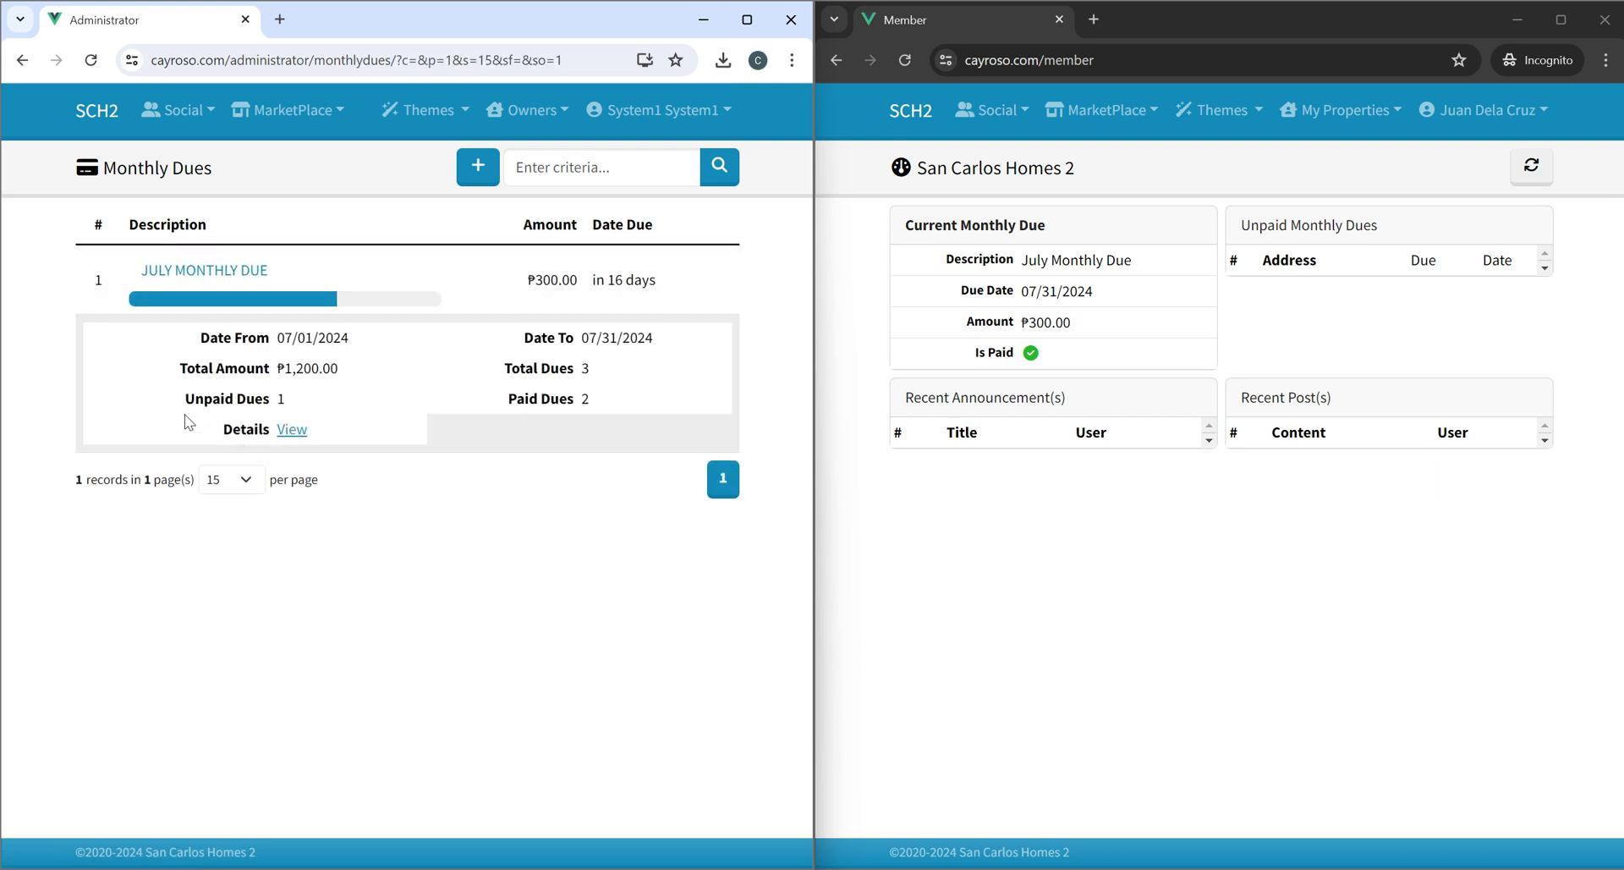
drag(186, 404, 293, 403)
click(543, 397)
click(1303, 453)
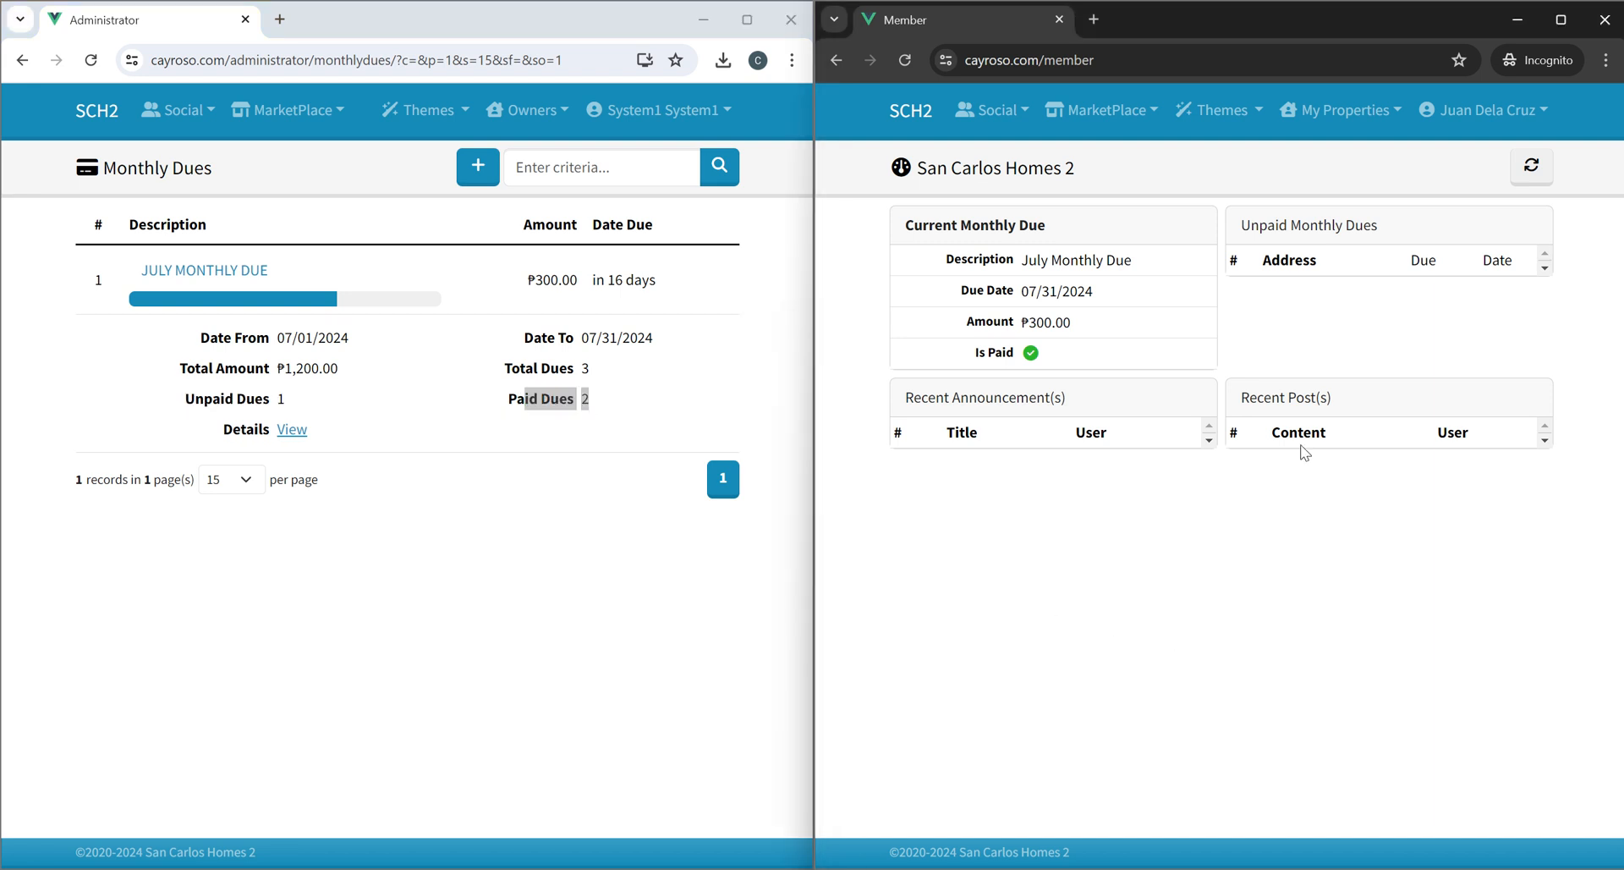
Log out of the member account and, as administrator, open the unpaid Block 26 Lot 19 Phase 2 due.
click(1482, 126)
click(1459, 203)
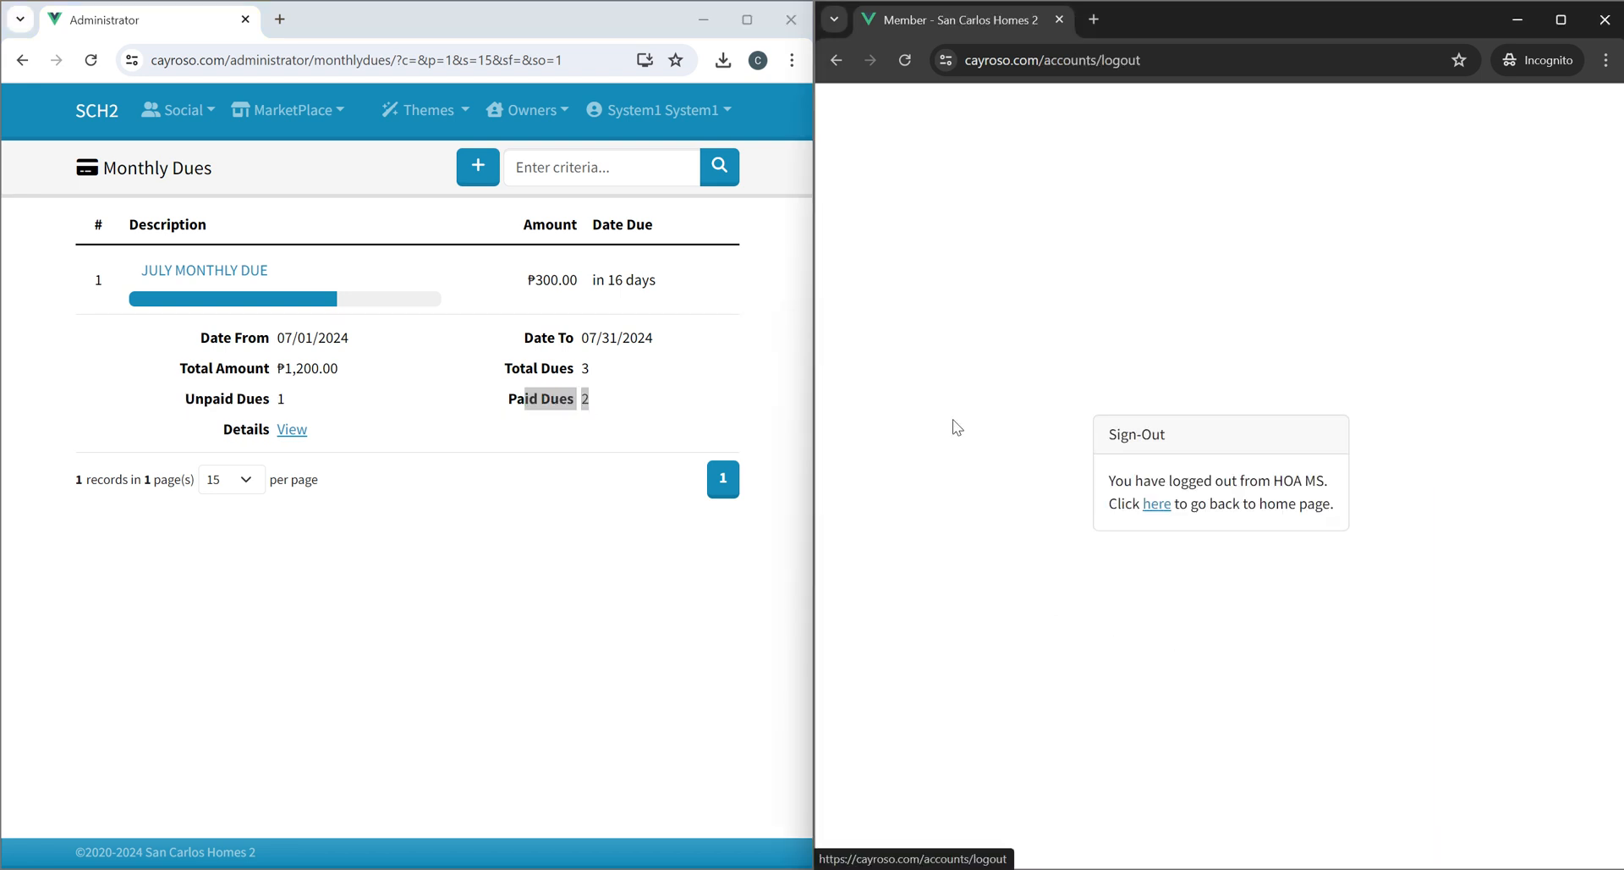
click(100, 111)
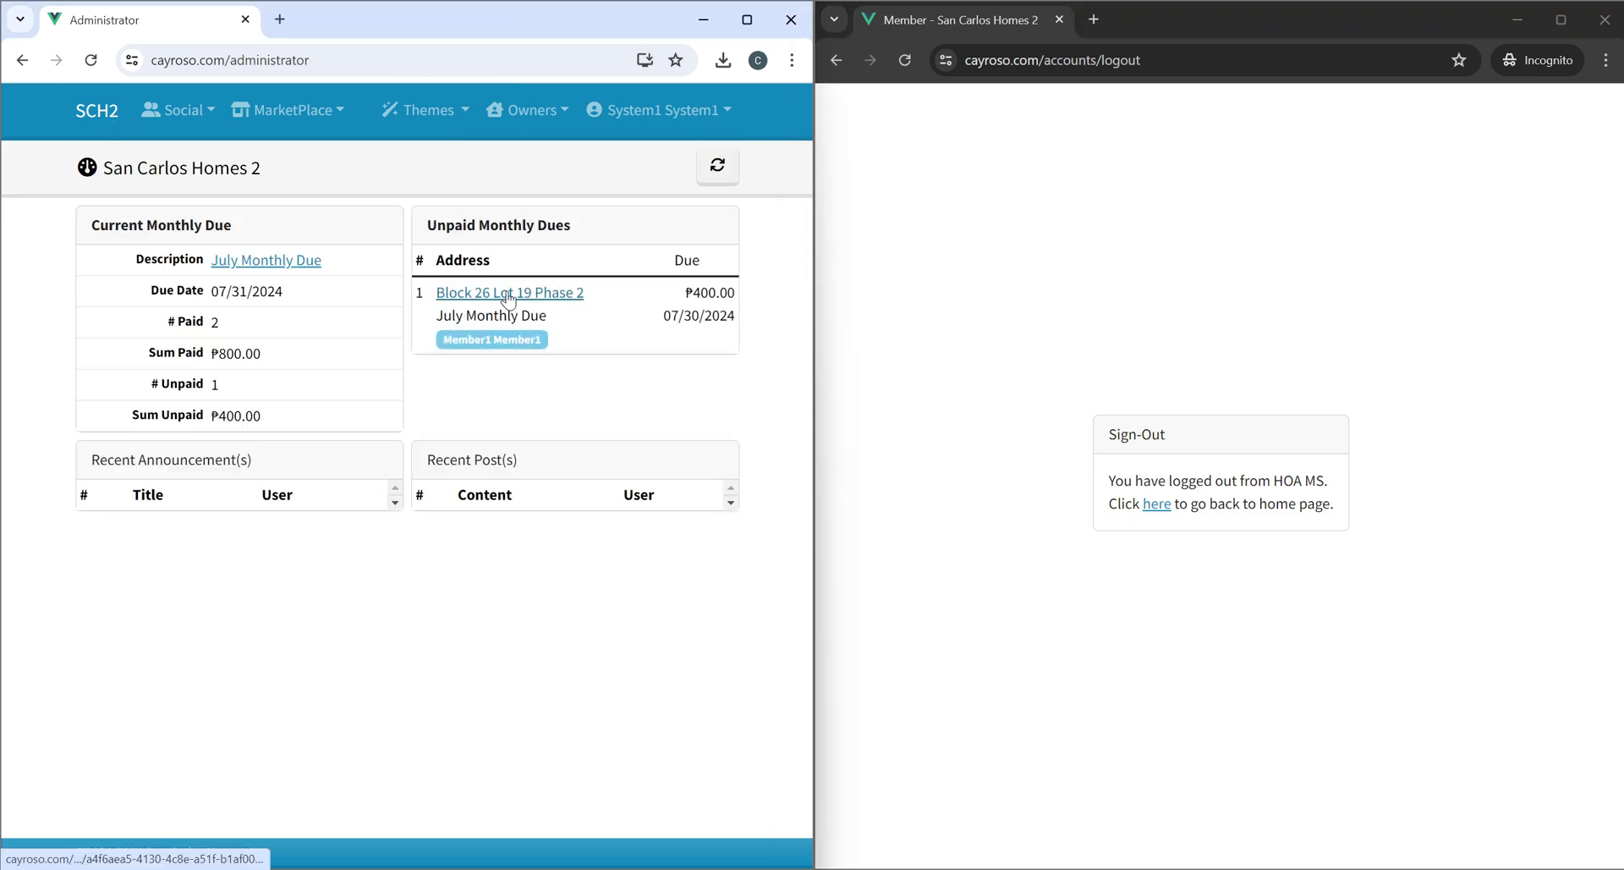
click(506, 292)
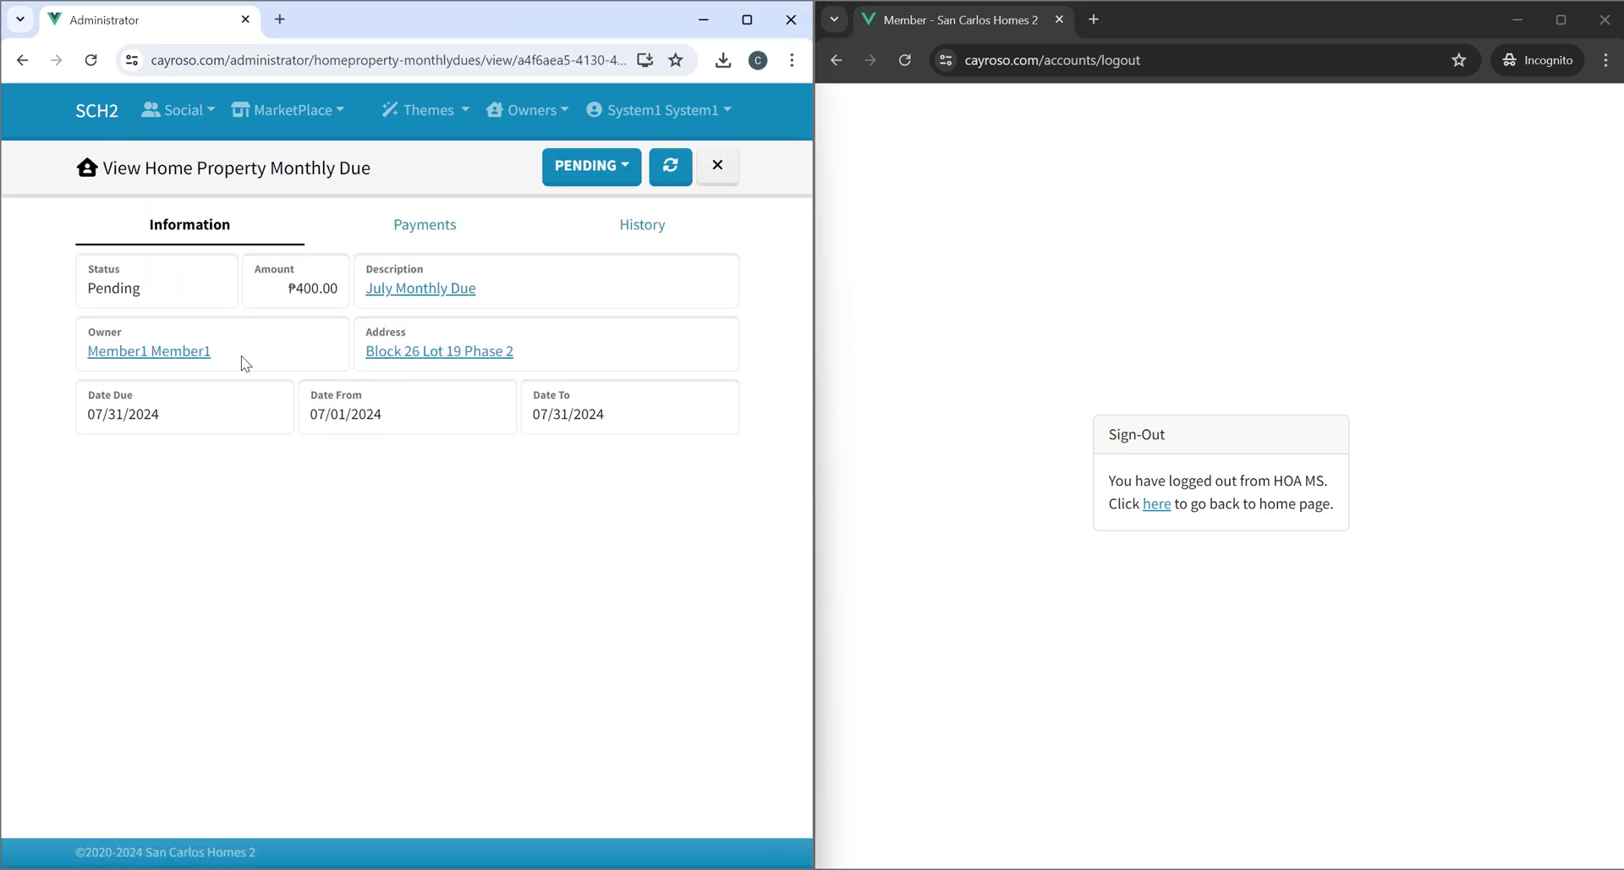
Go back to the sign-in page in the member window and enter the second member's e-mail address.
click(1157, 505)
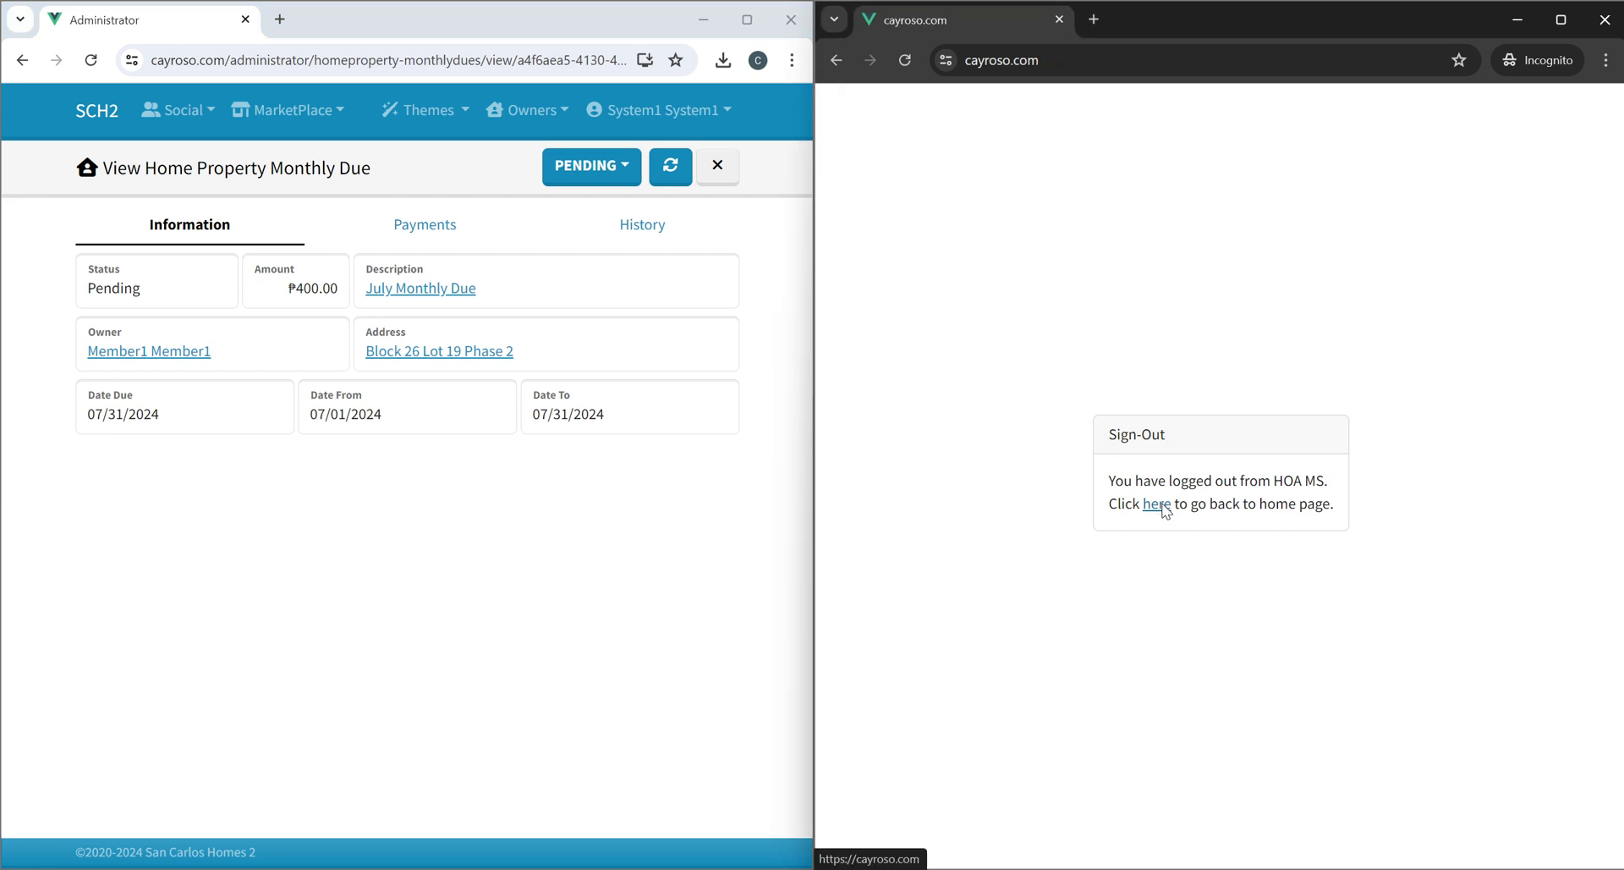
click(1518, 110)
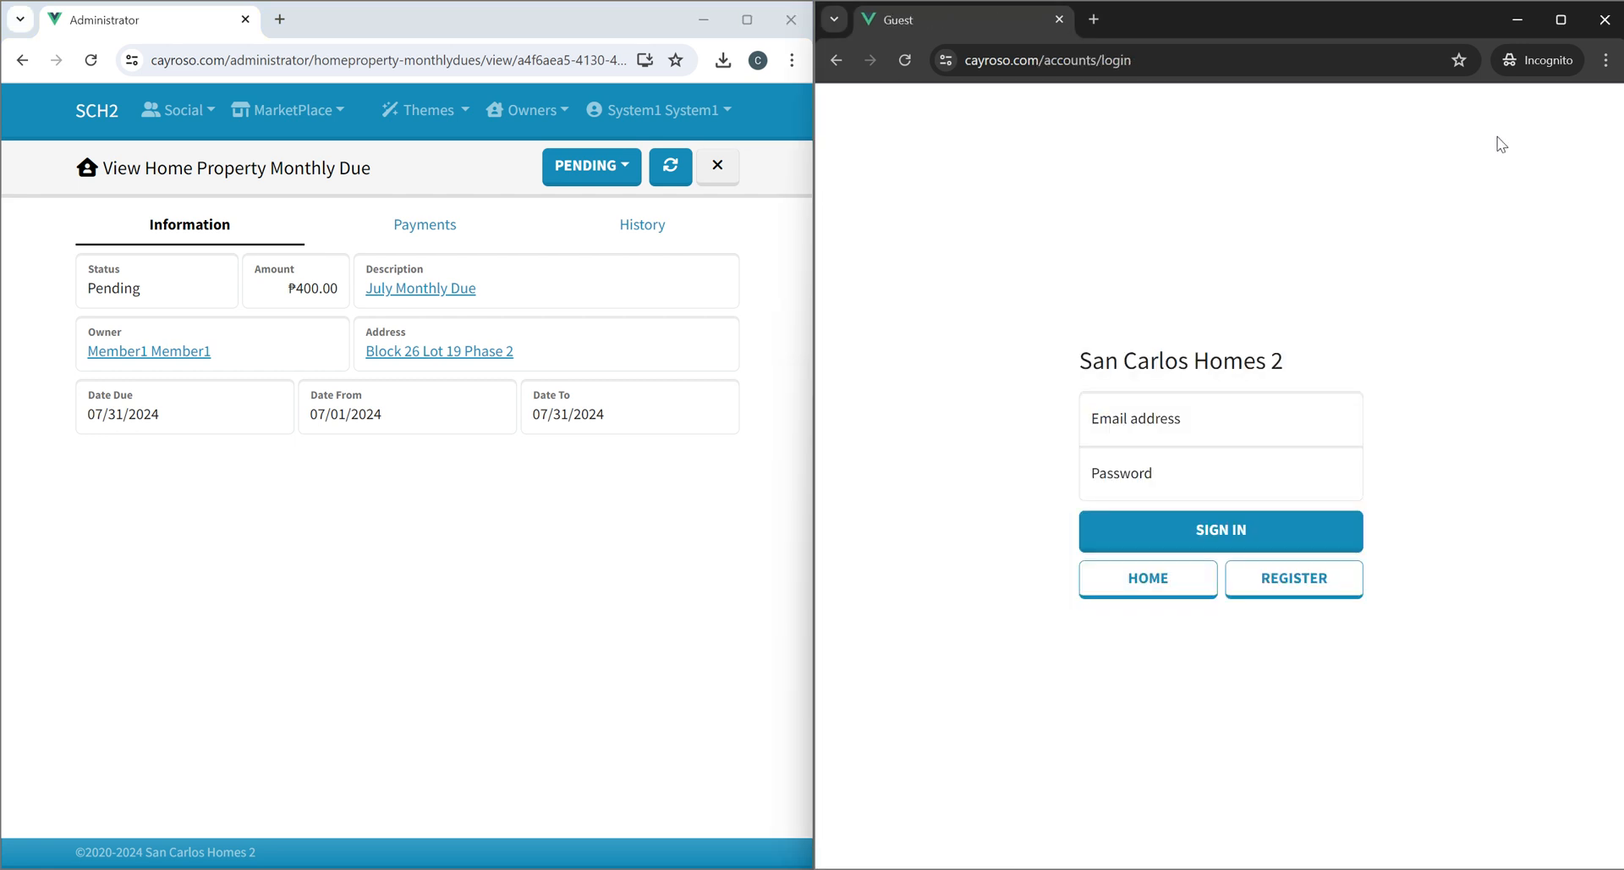
click(1195, 427)
text(mm)
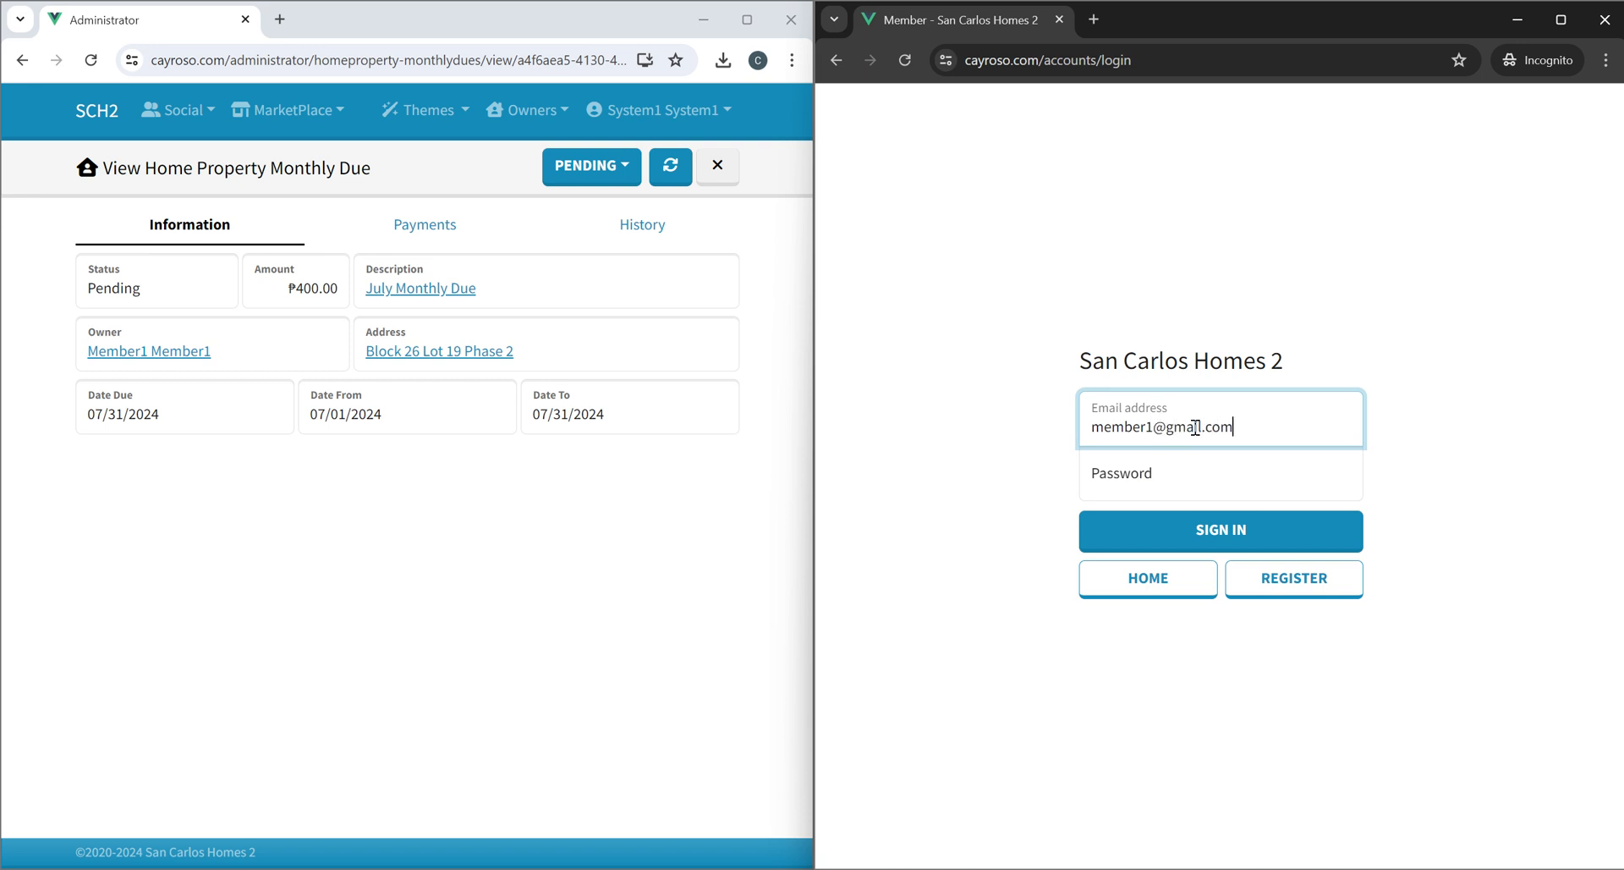
Open the due owner's user profile as administrator, and sign in the member window with the account password.
click(131, 350)
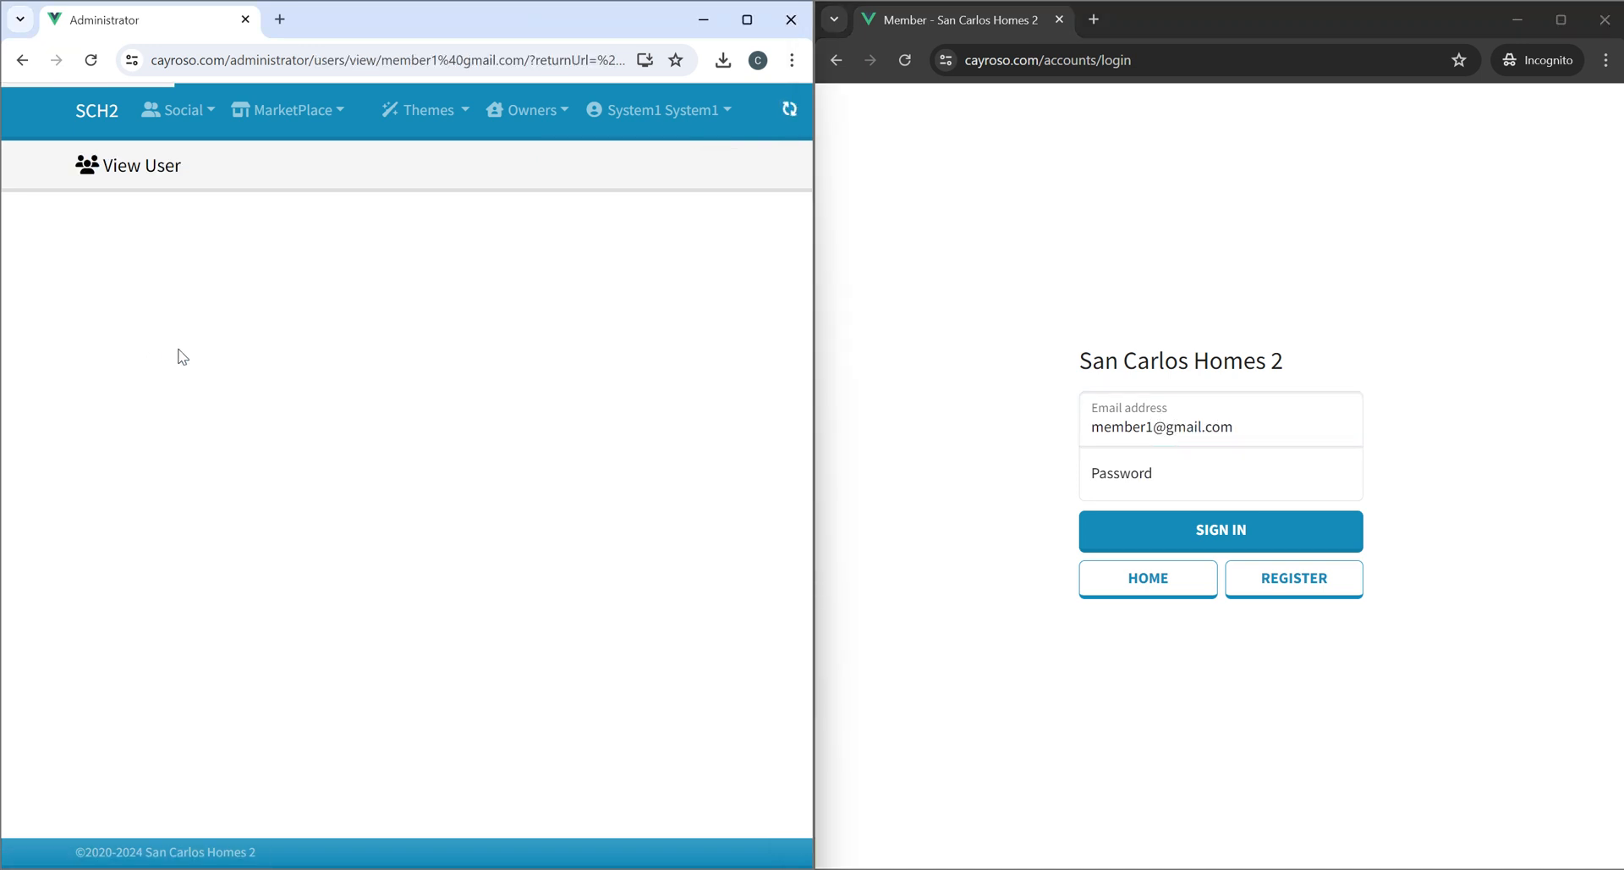
click(1174, 525)
click(1164, 553)
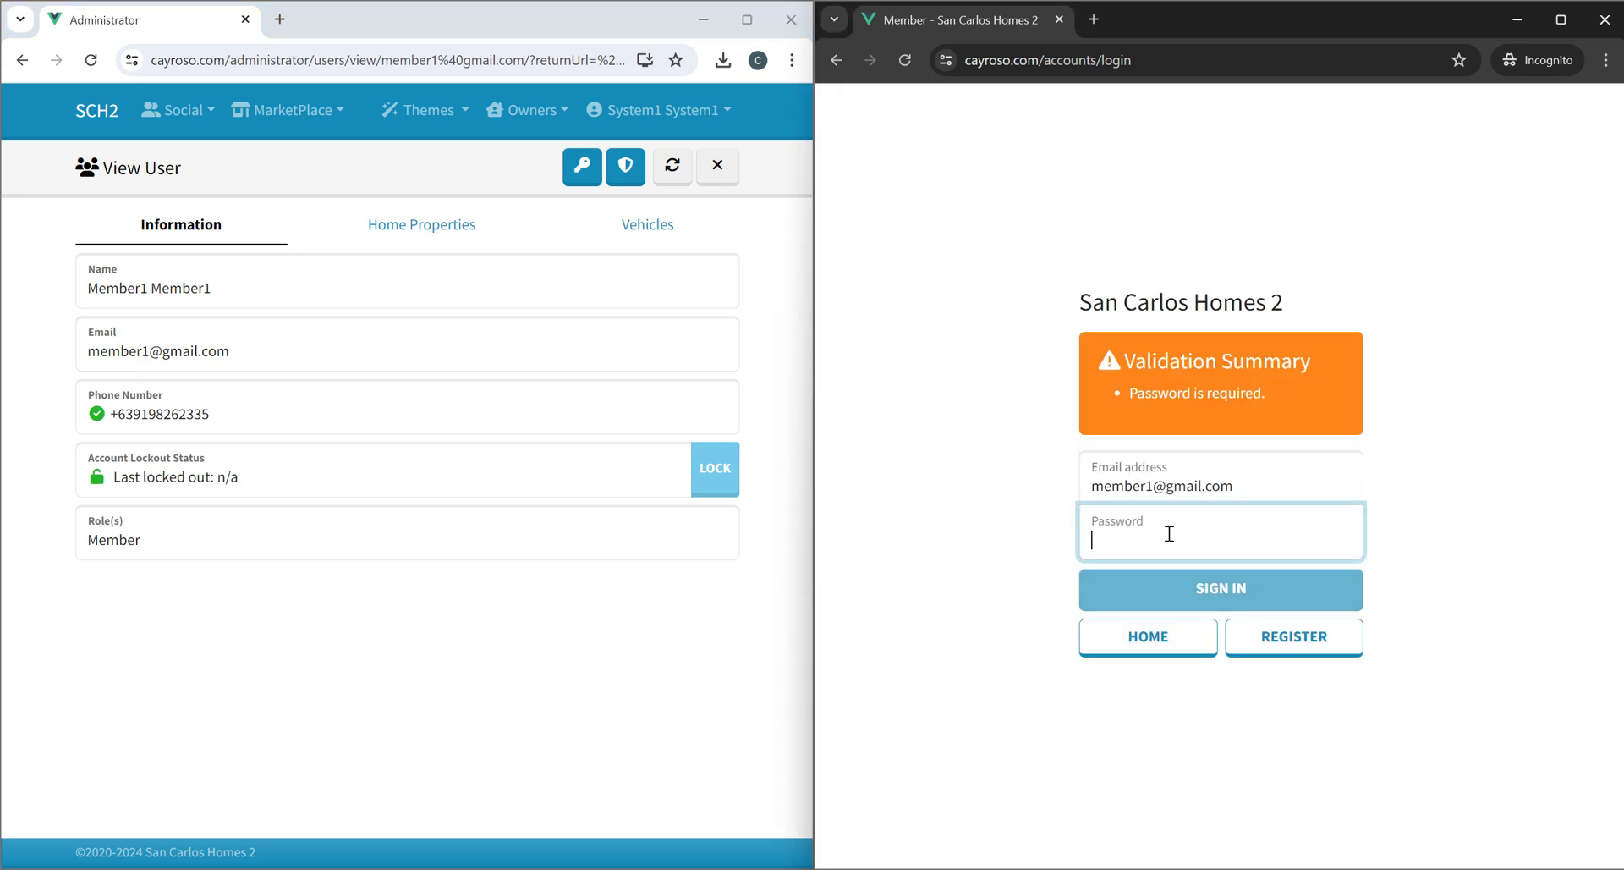
text(P•••••)
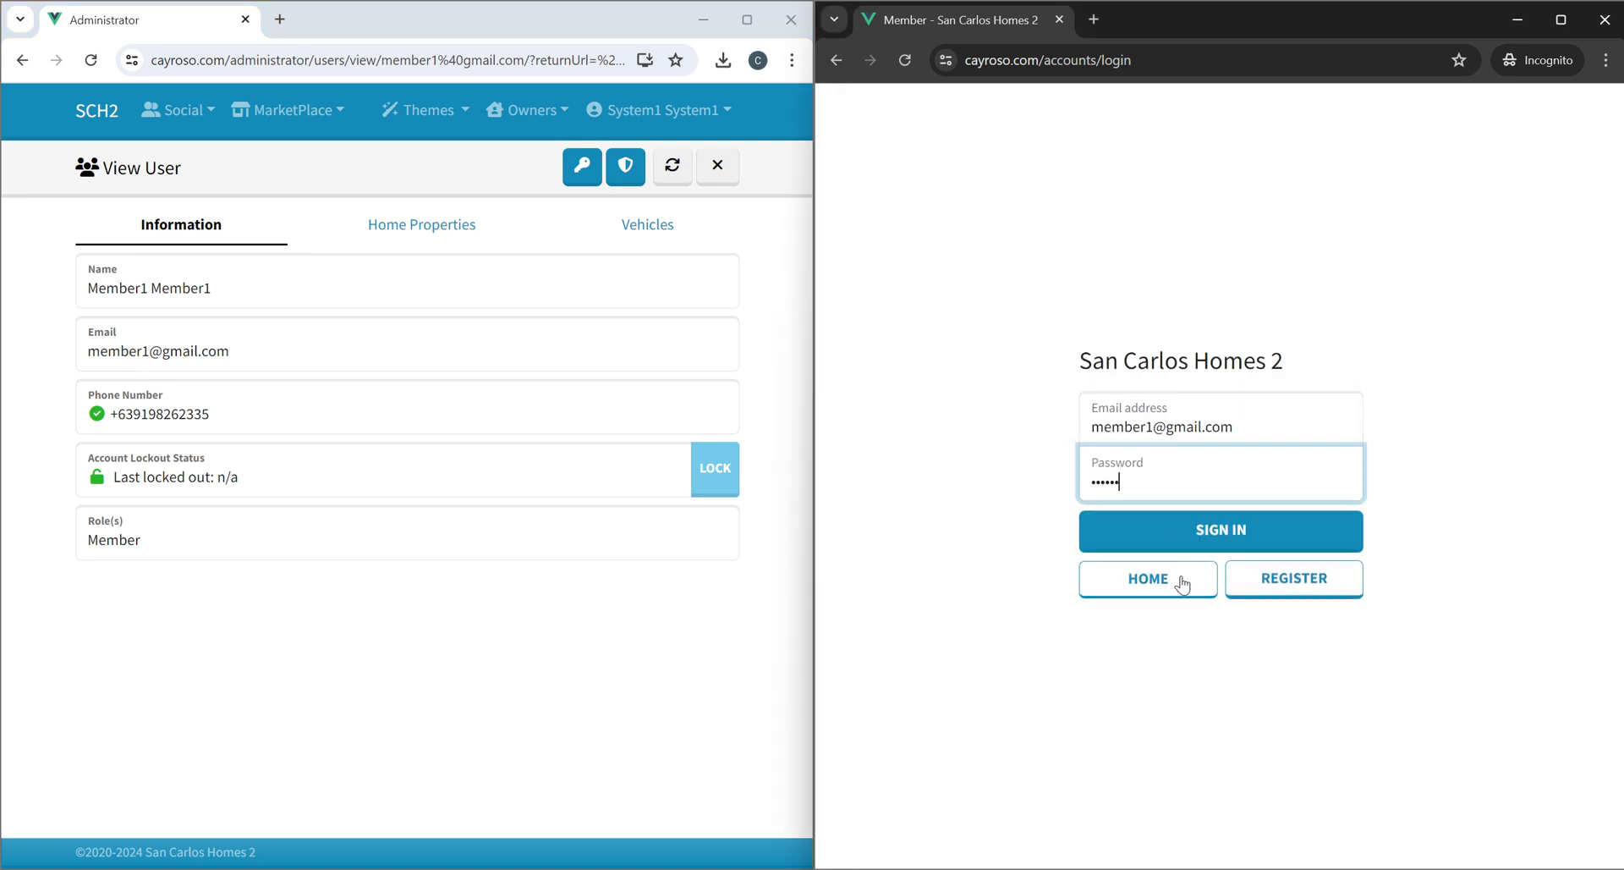
click(1216, 541)
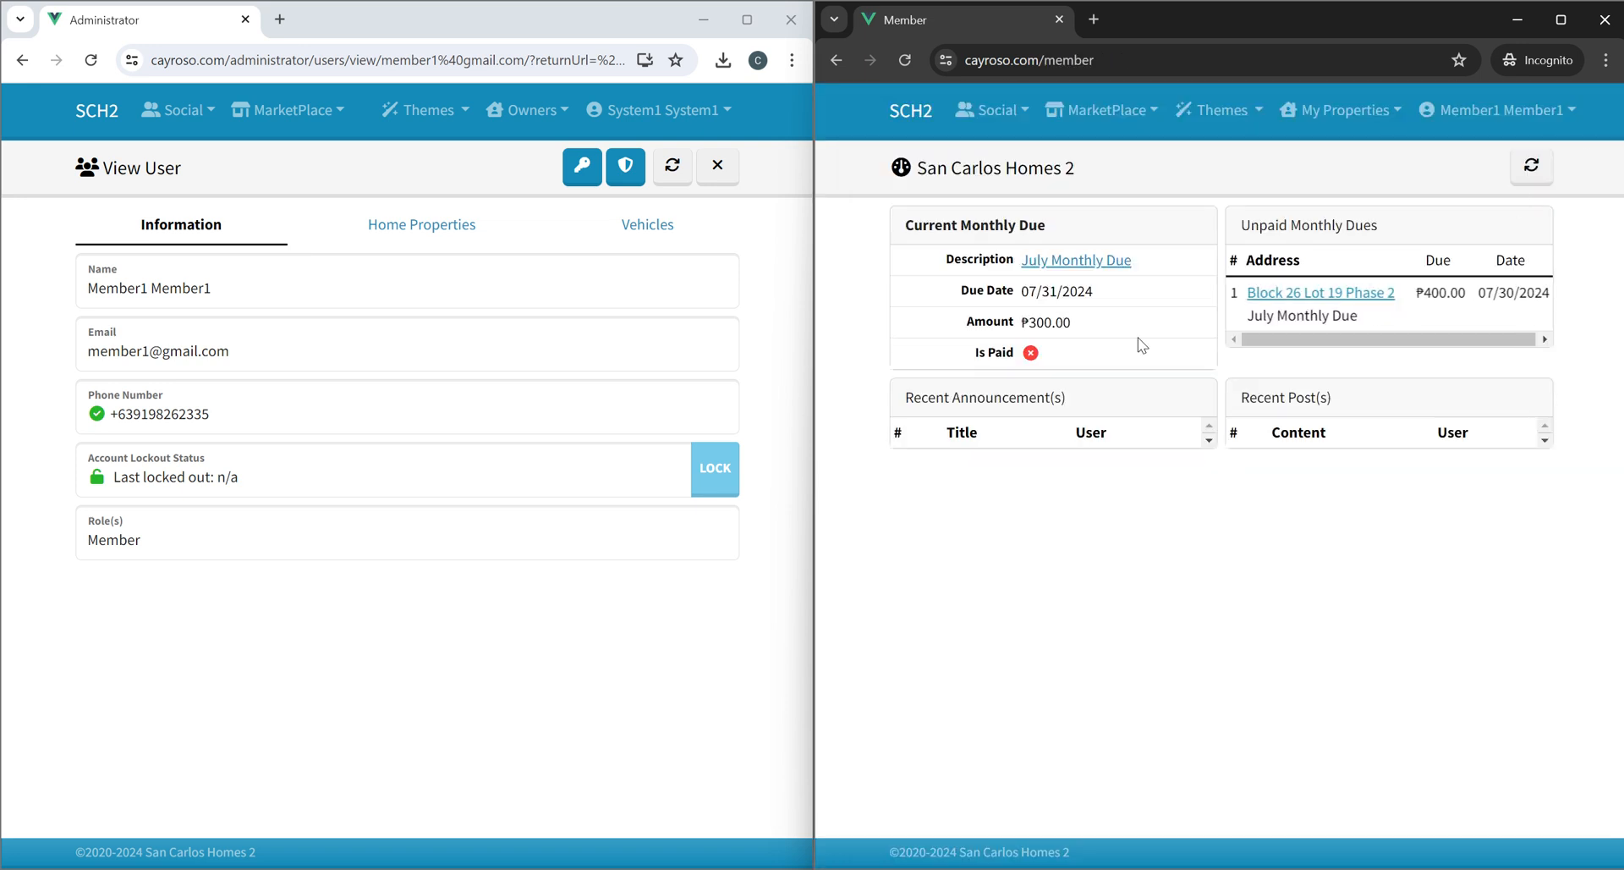
As member, open the unpaid Block 26 Lot 19 Phase 2 due and start uploading a payment.
click(1292, 296)
click(1330, 227)
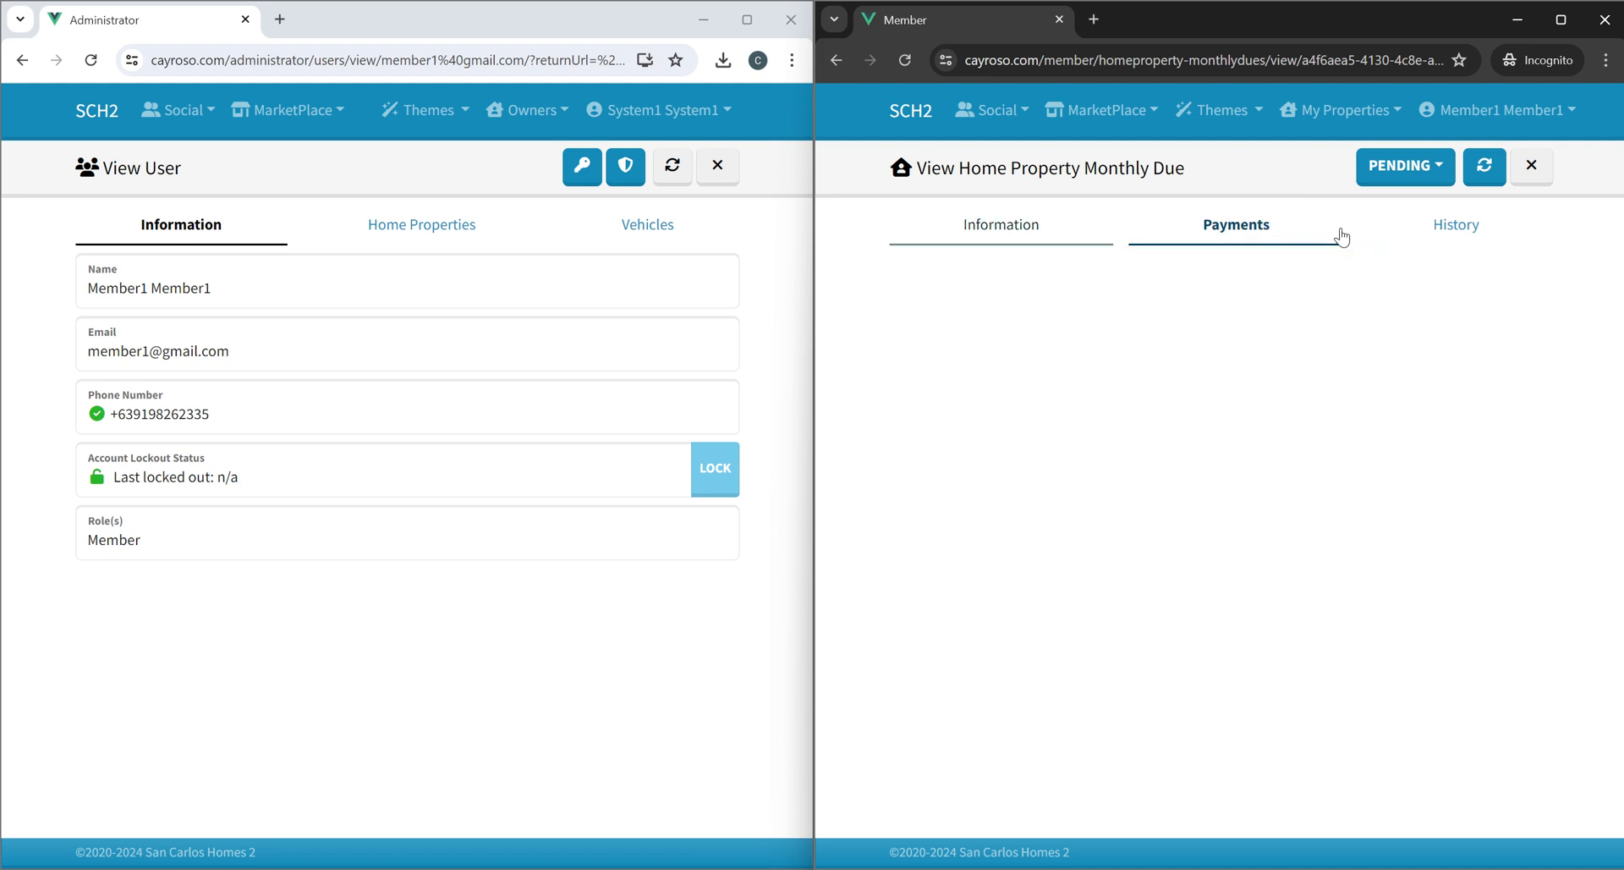
click(1400, 223)
click(1404, 166)
click(1392, 219)
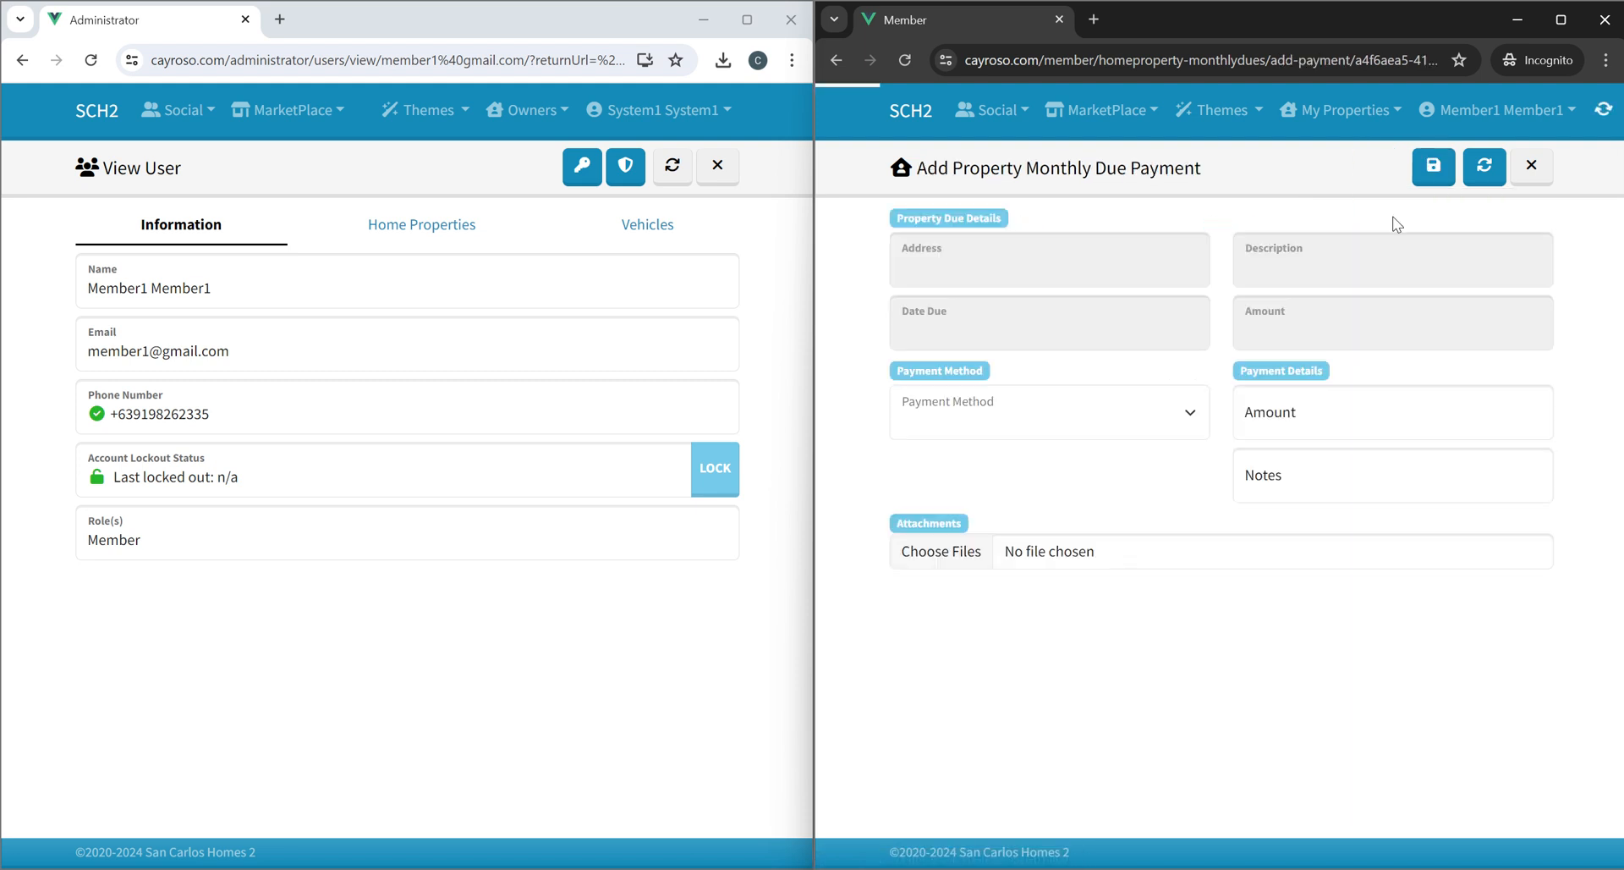
As member, choose the System1 System1 - GCASH payment method and enter an amount of 400.
click(985, 421)
click(983, 455)
click(986, 423)
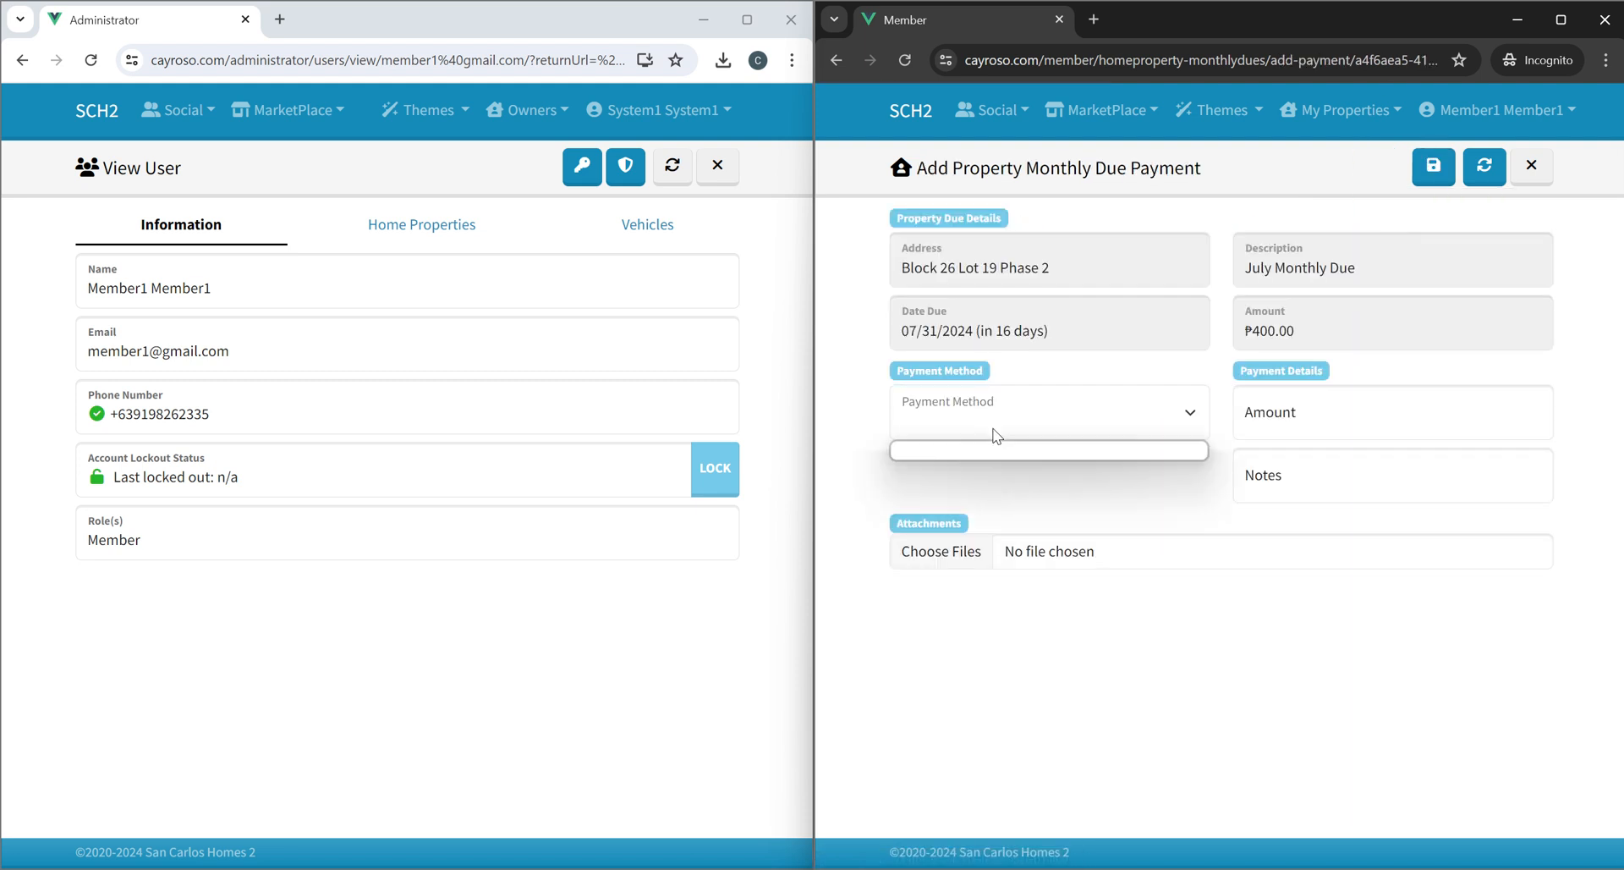
click(1003, 455)
click(1369, 432)
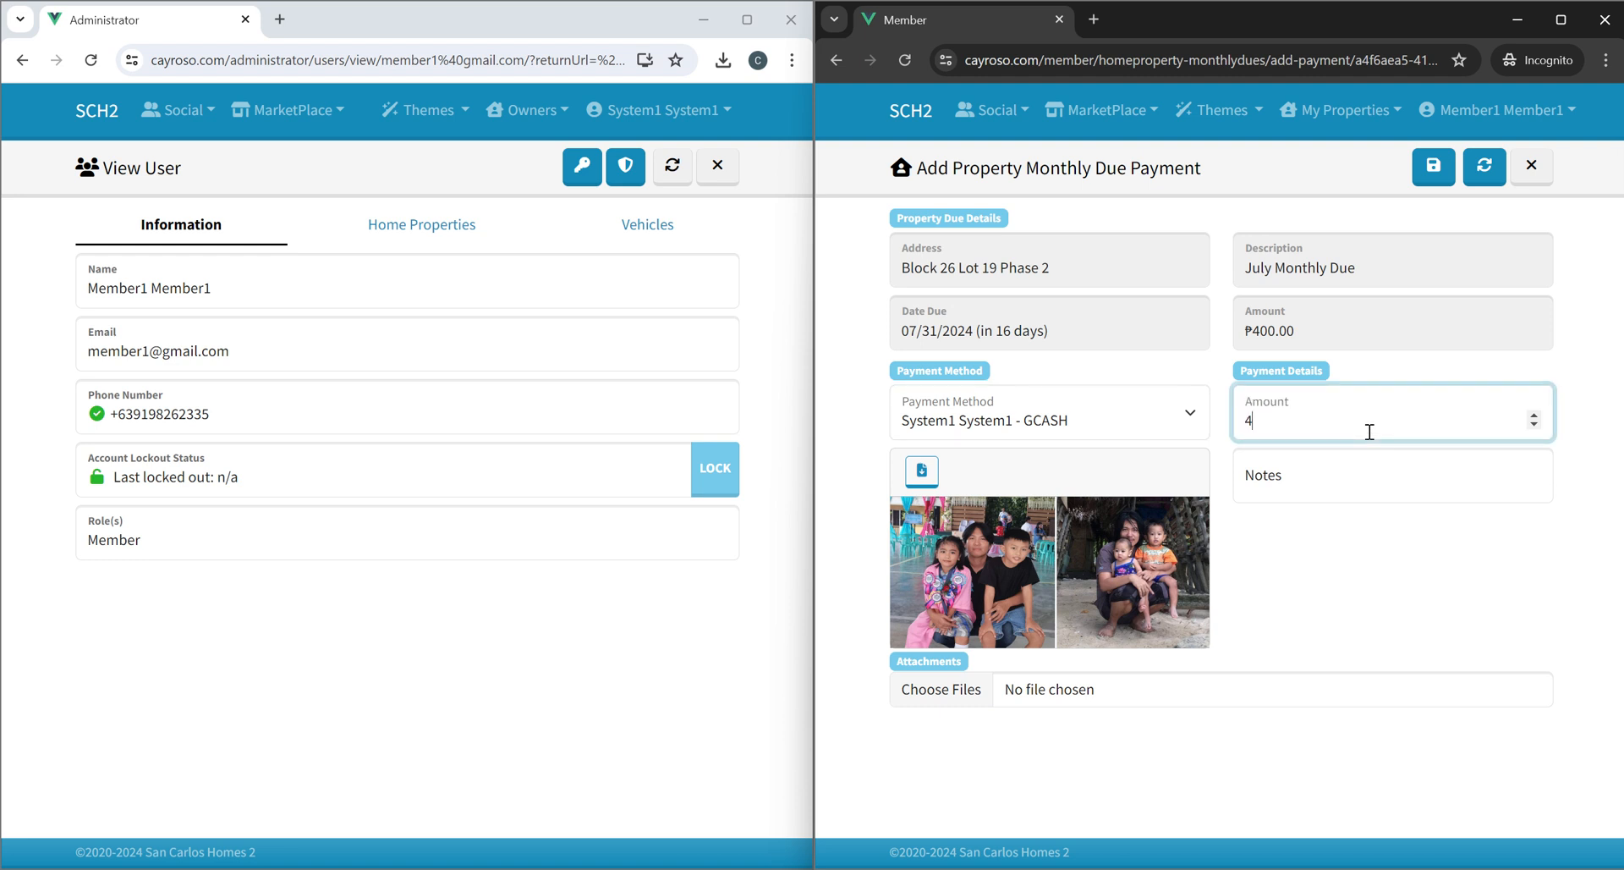
Add the note test to the payment and save it.
click(1316, 468)
text(t)
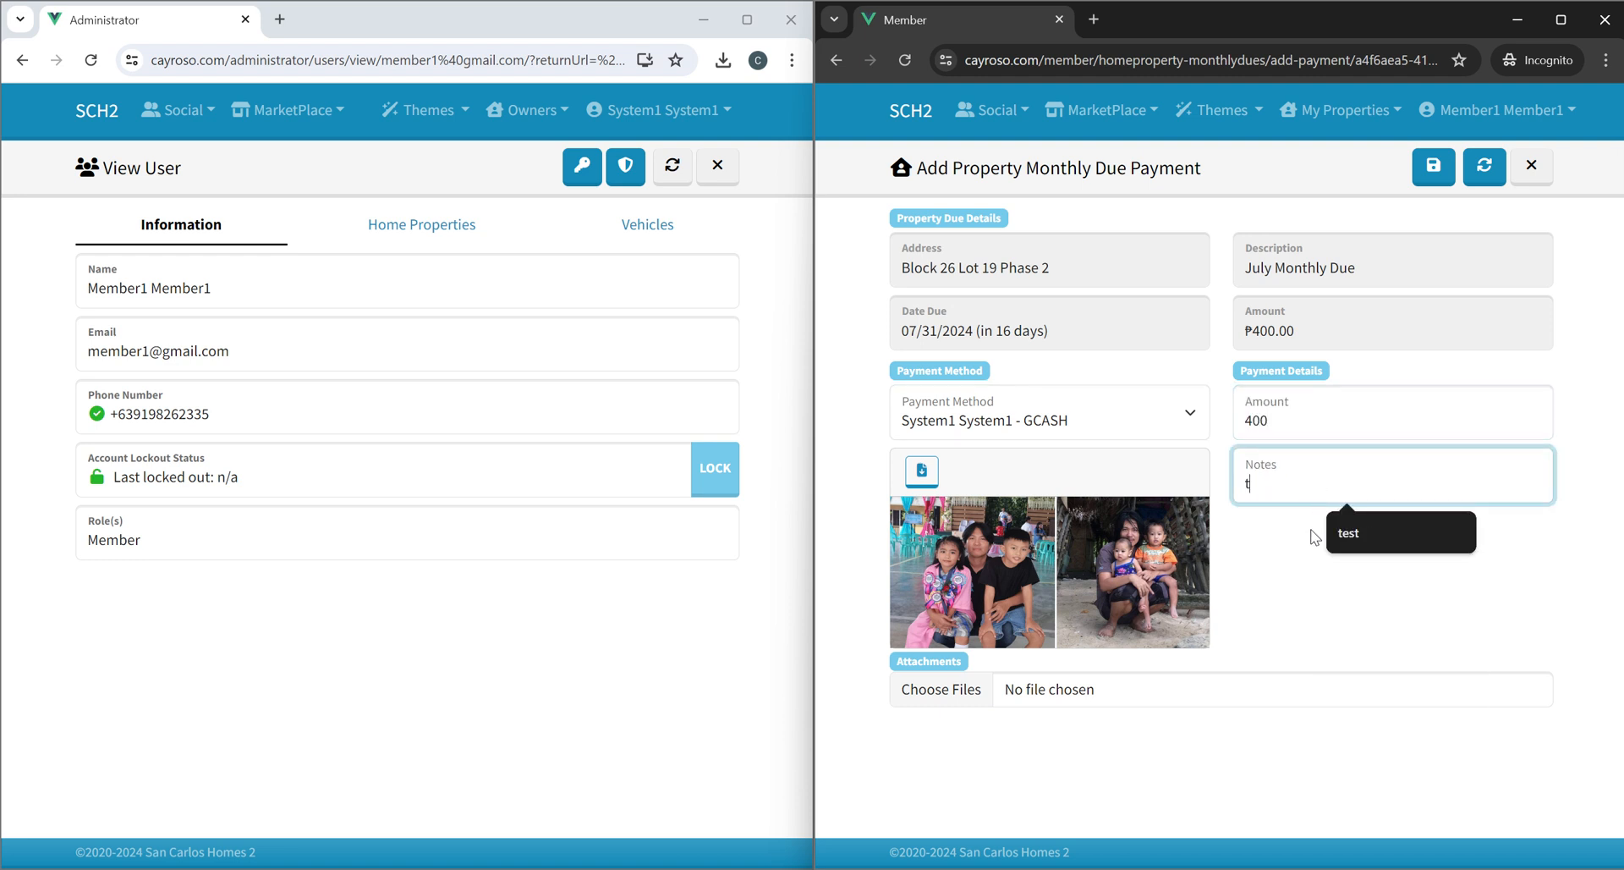
text(stest)
click(1206, 734)
click(1435, 180)
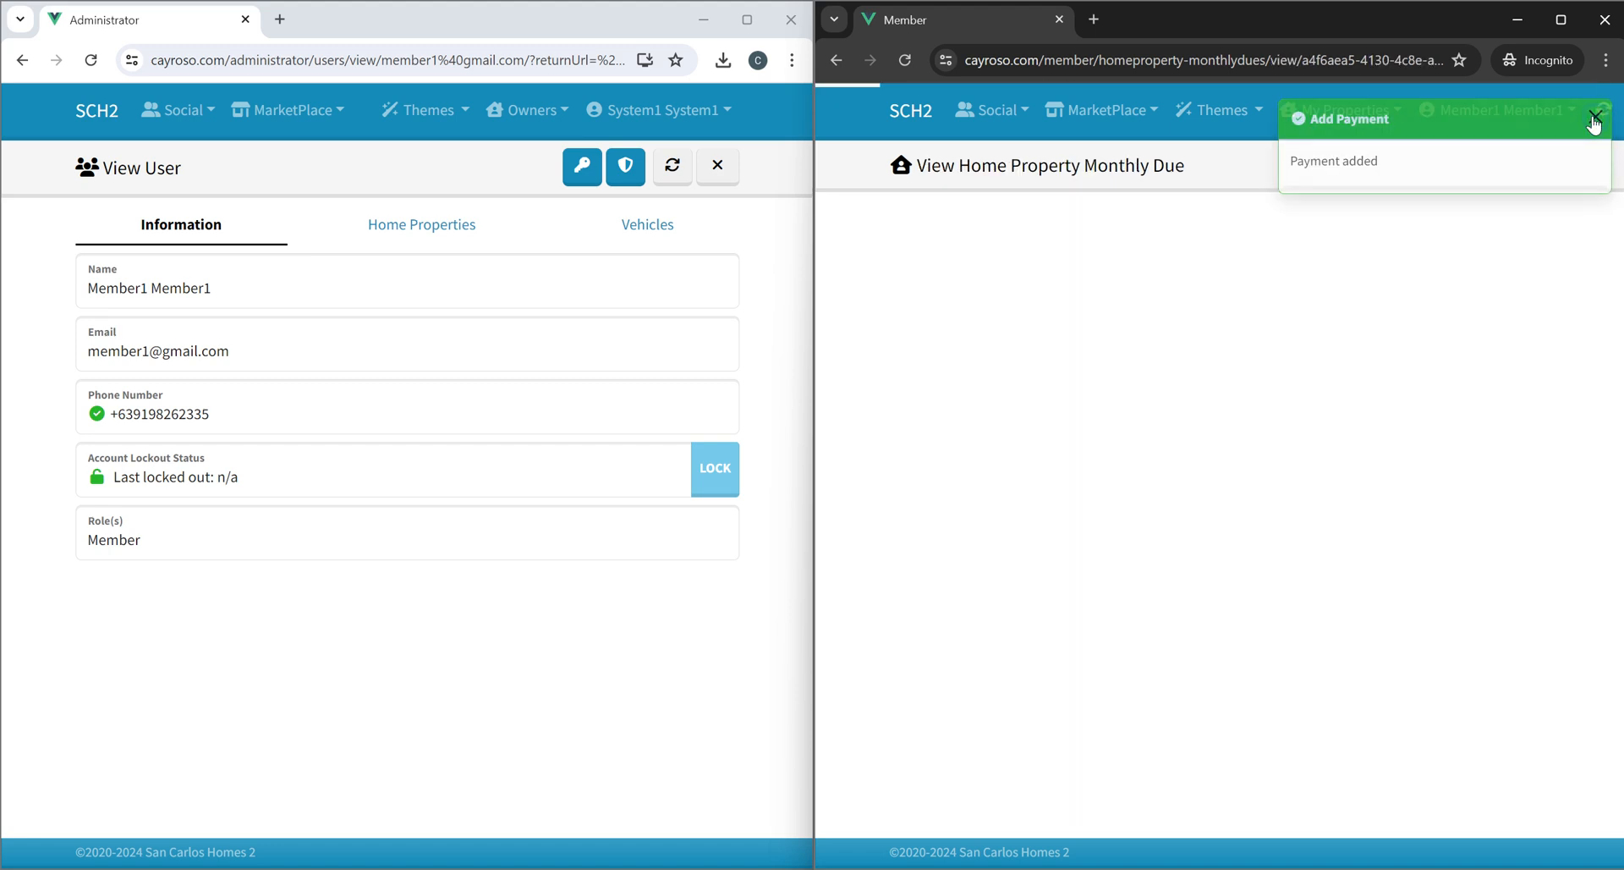
Submit the uploaded payment for the due from its status menu.
click(1238, 243)
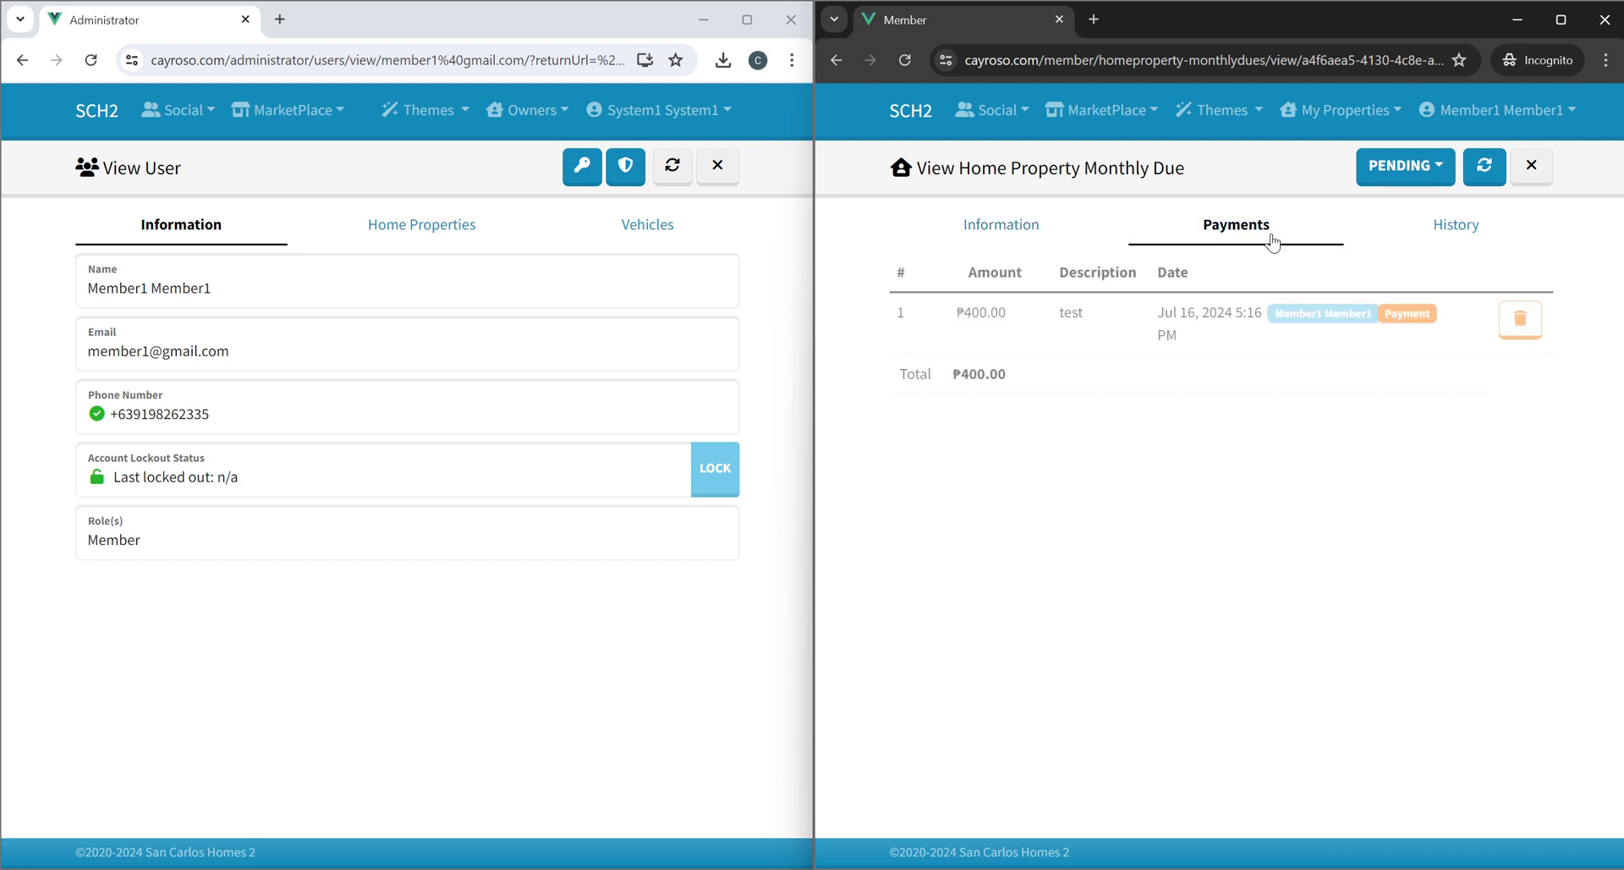
click(1405, 166)
click(1403, 243)
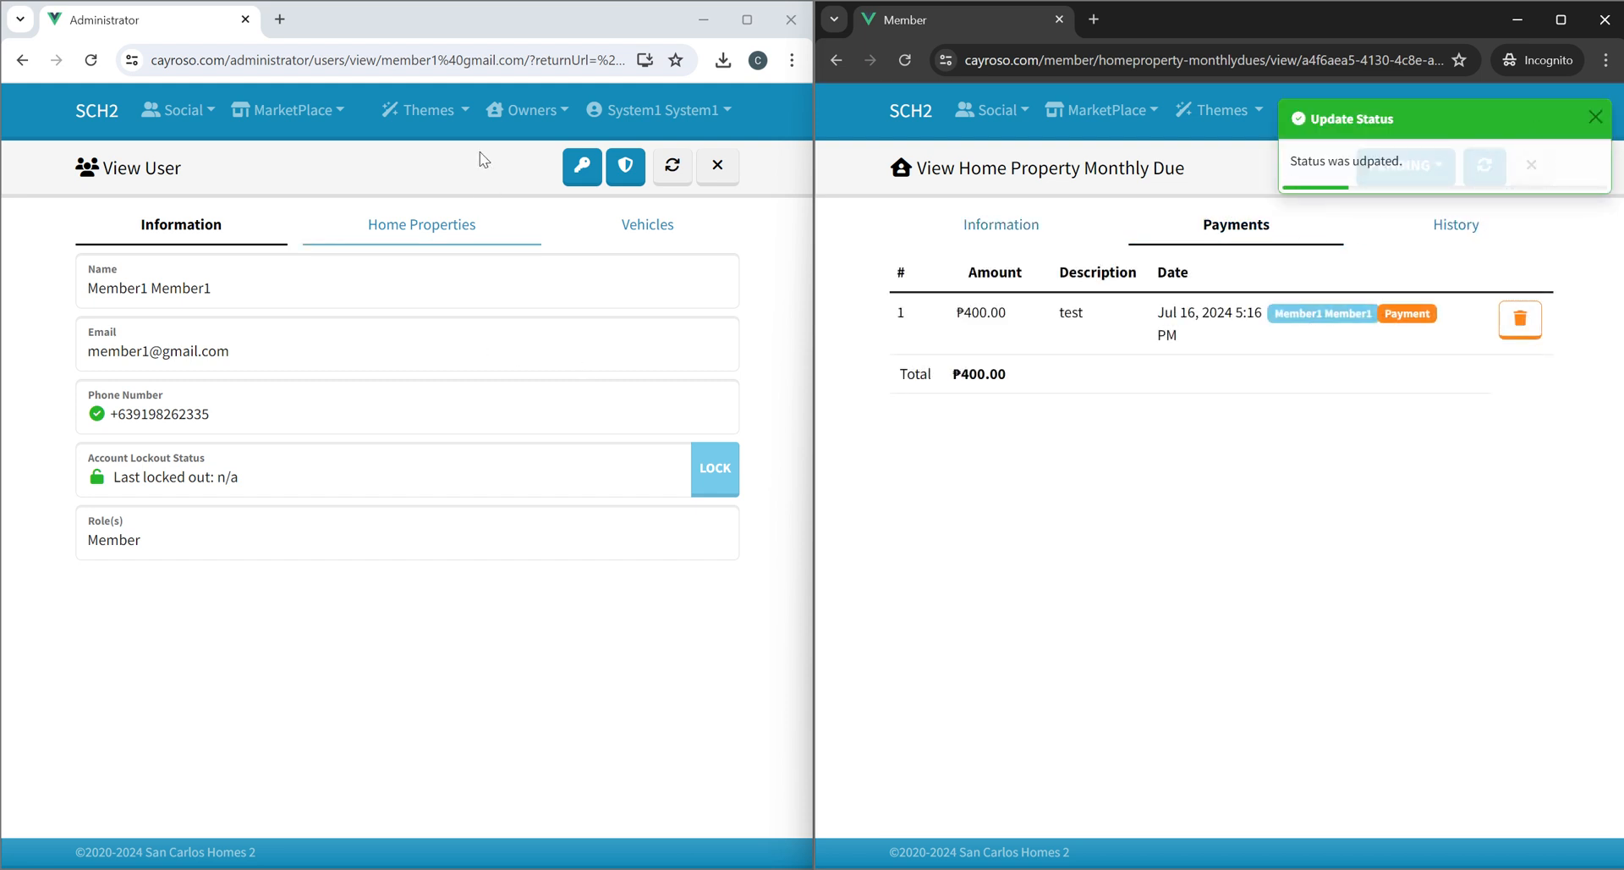
As administrator, open the July Monthly Due for Block 26 Lot 19 Phase 2 from the monthly dues list.
click(527, 110)
click(529, 249)
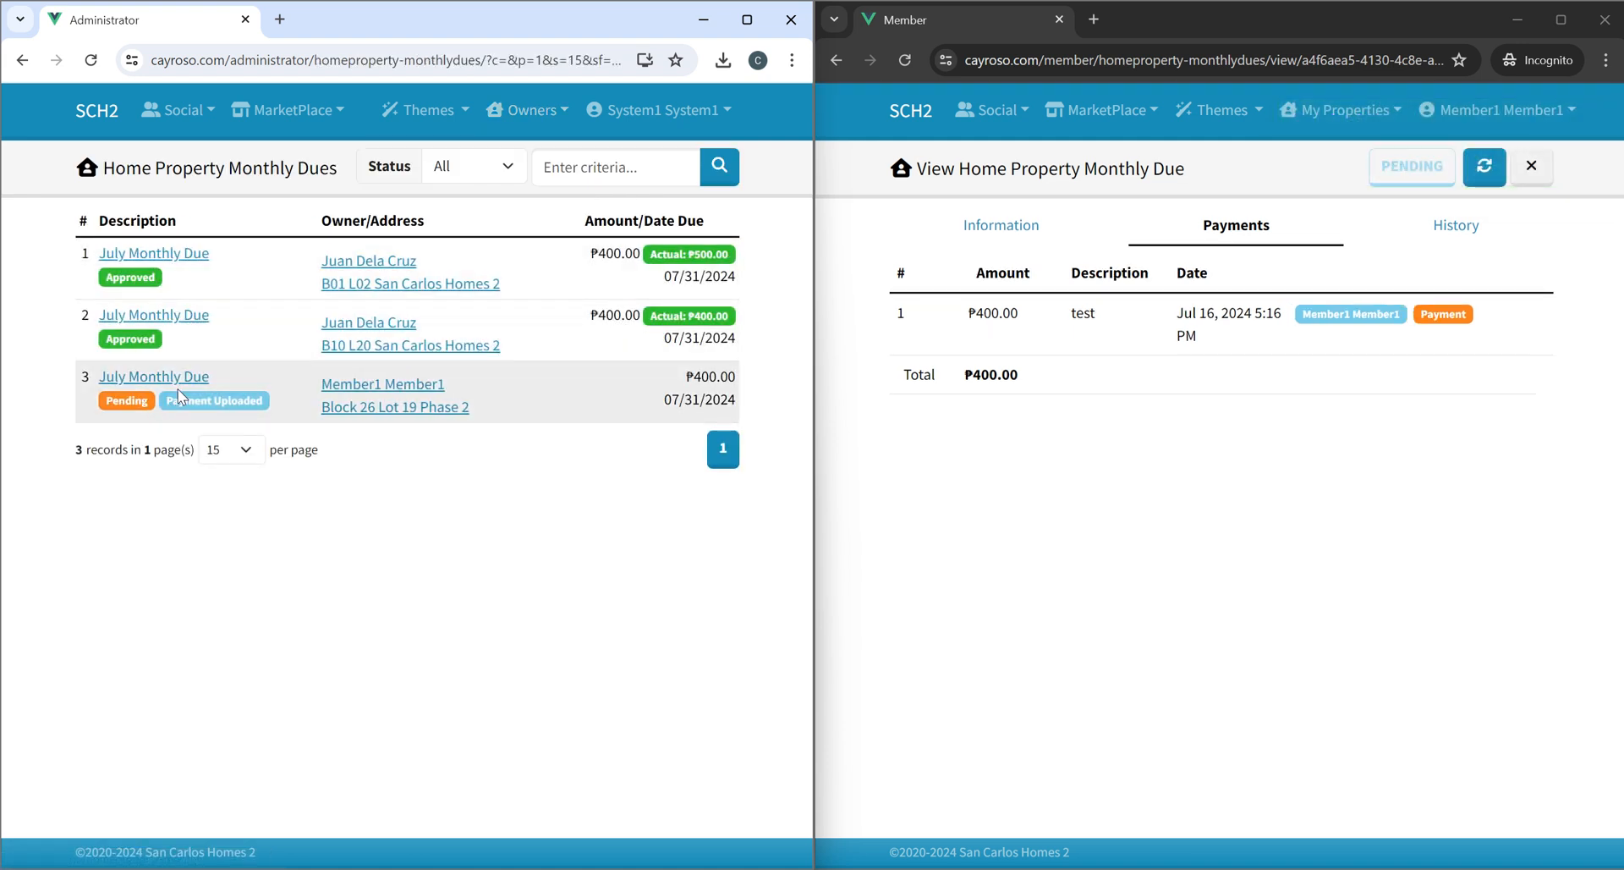
click(177, 388)
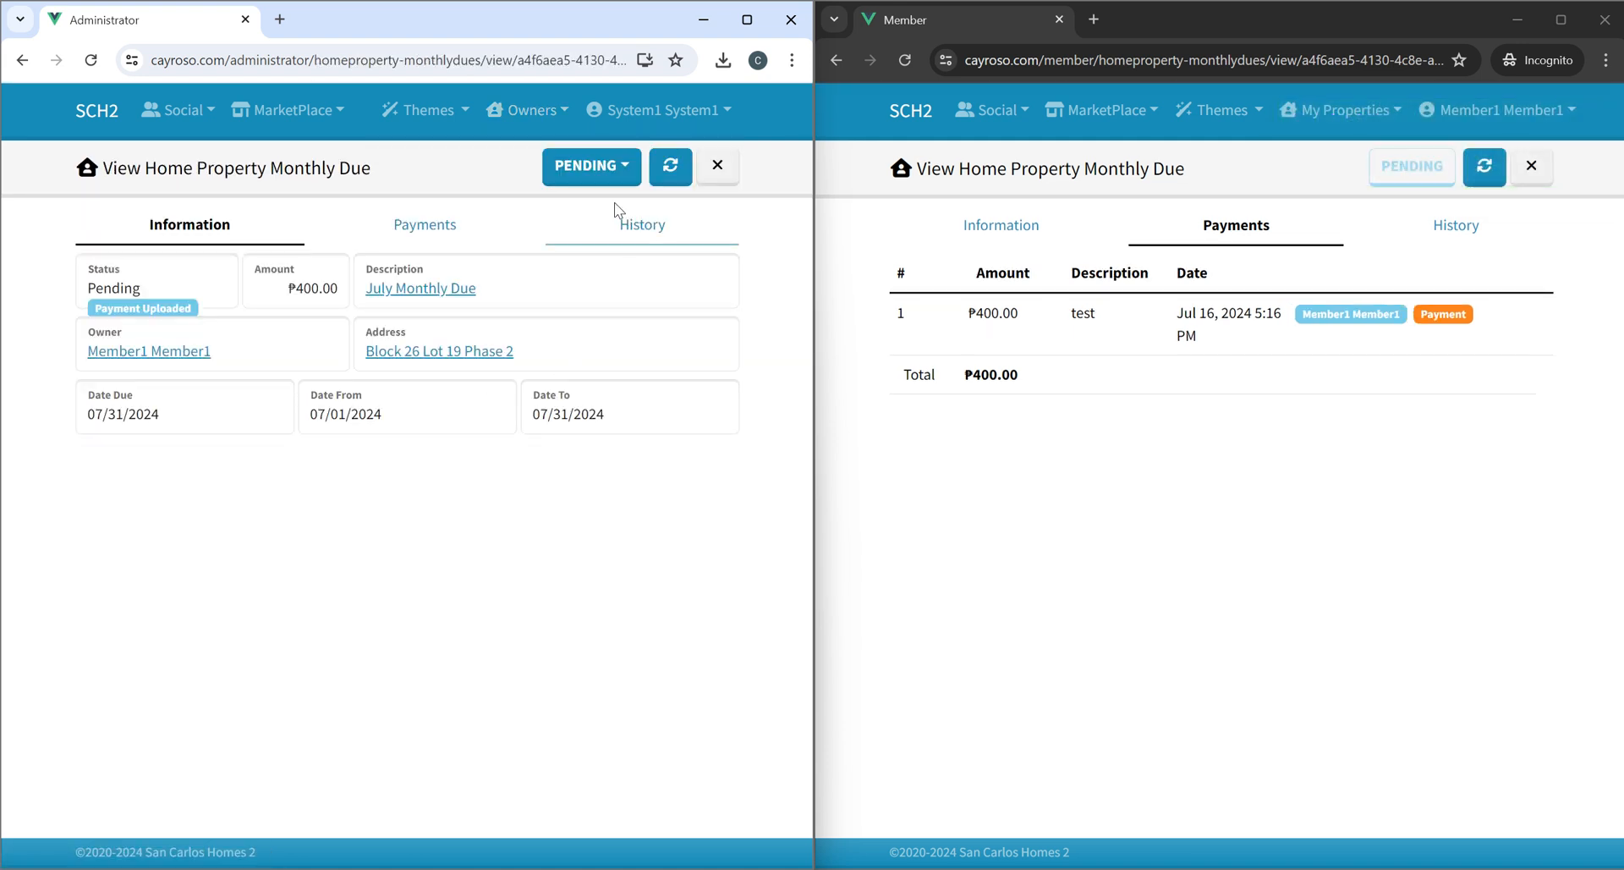
Start adding a receipt to the due with an amount of 400 and the note tst.
click(591, 166)
click(592, 210)
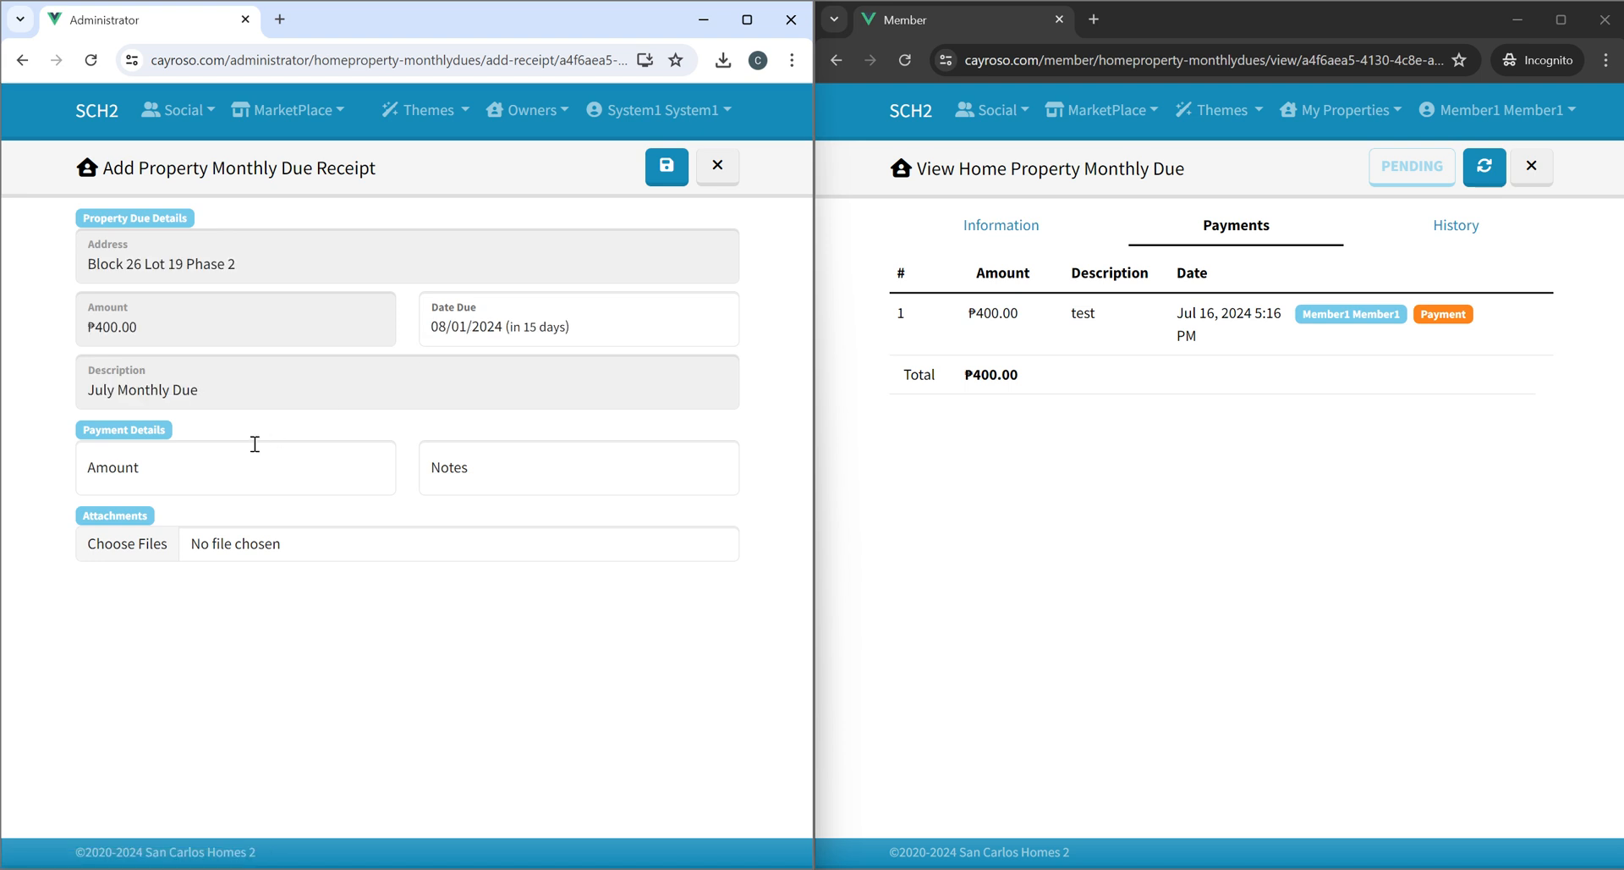
click(218, 479)
click(461, 466)
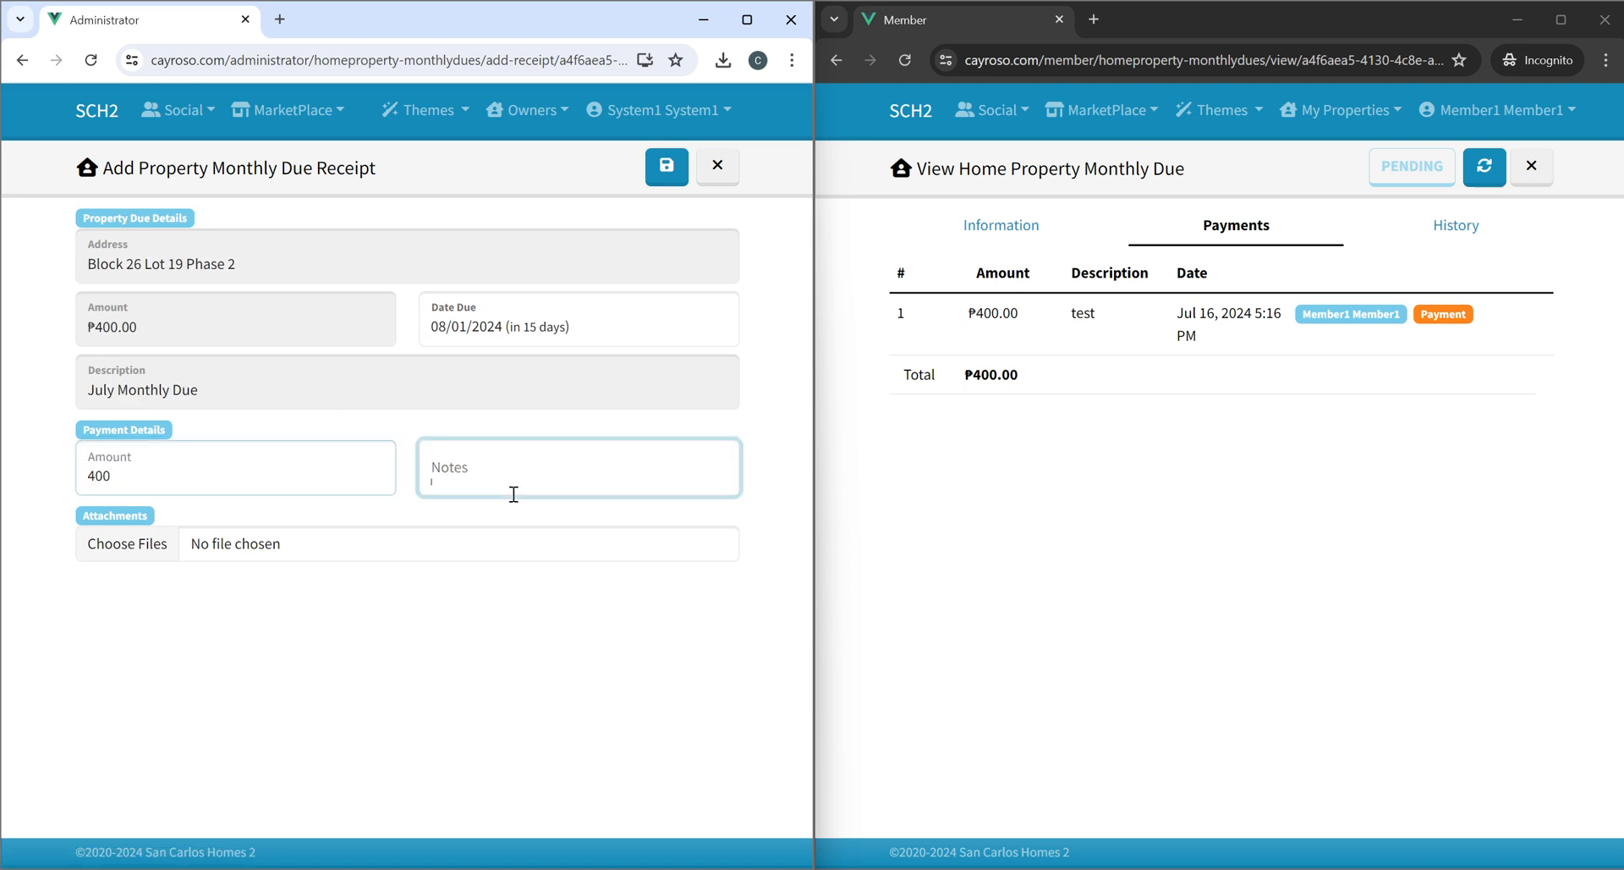
text(tst)
Attach the test2 image to the receipt and save it.
click(373, 548)
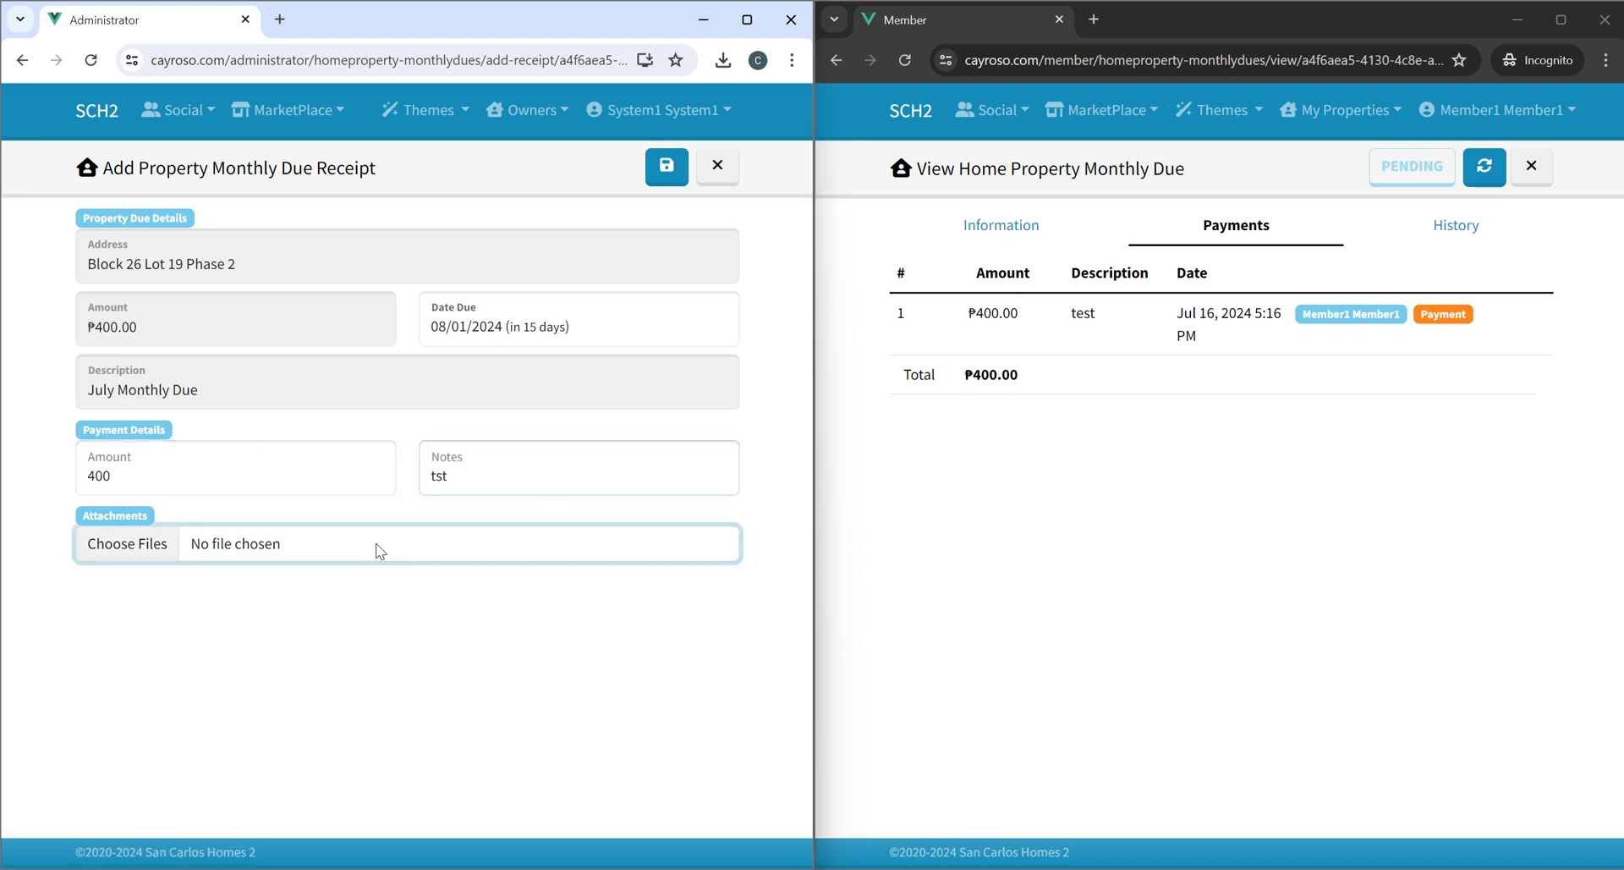
double_click(542, 301)
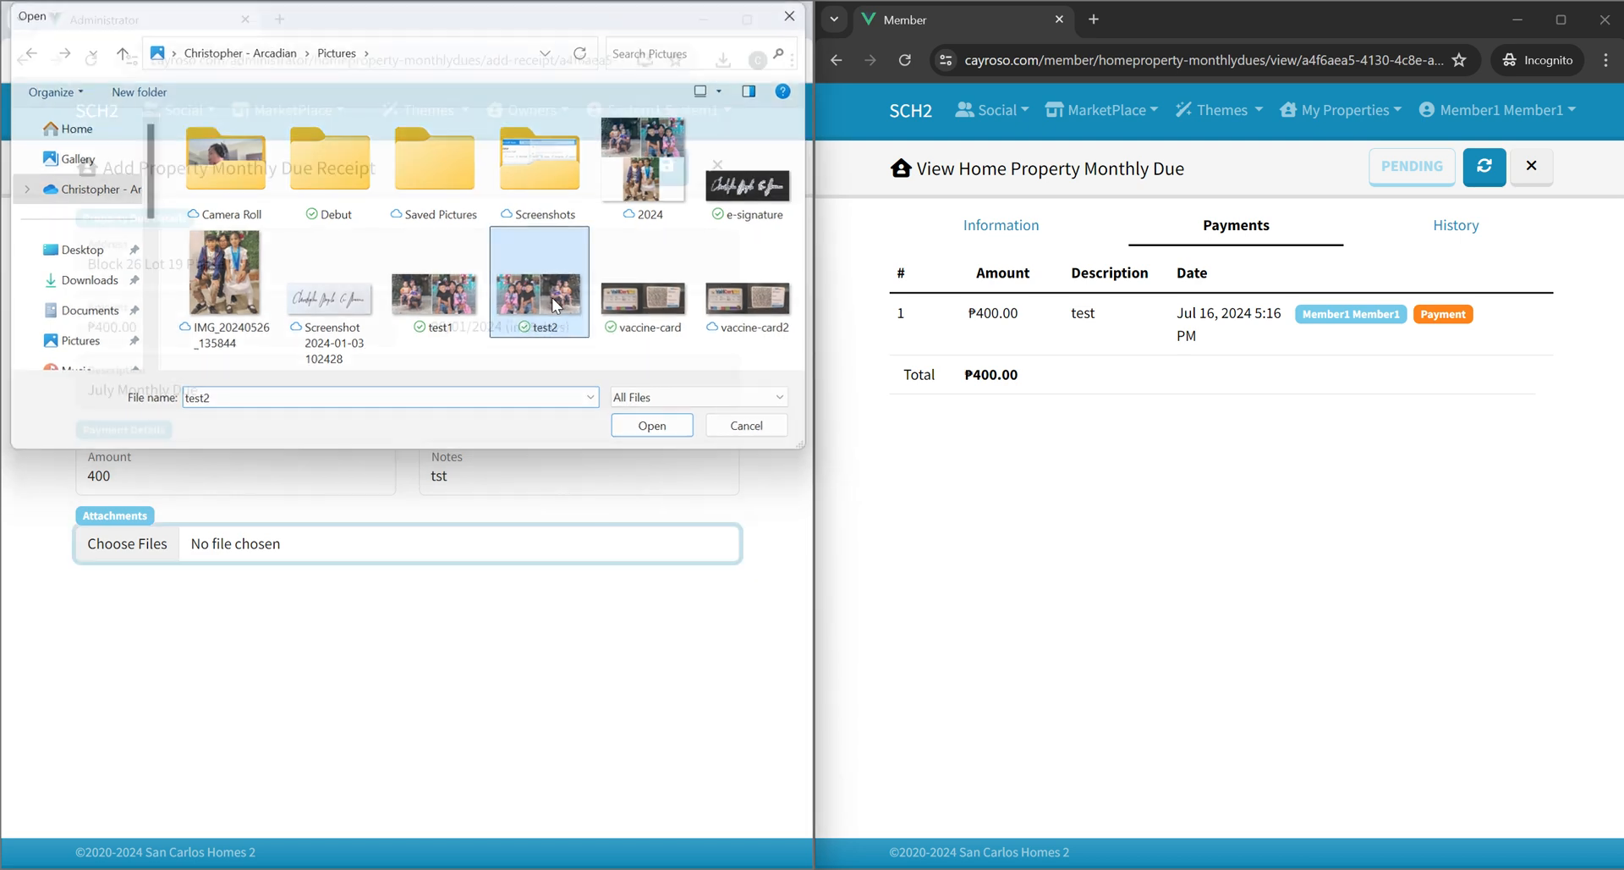
click(666, 168)
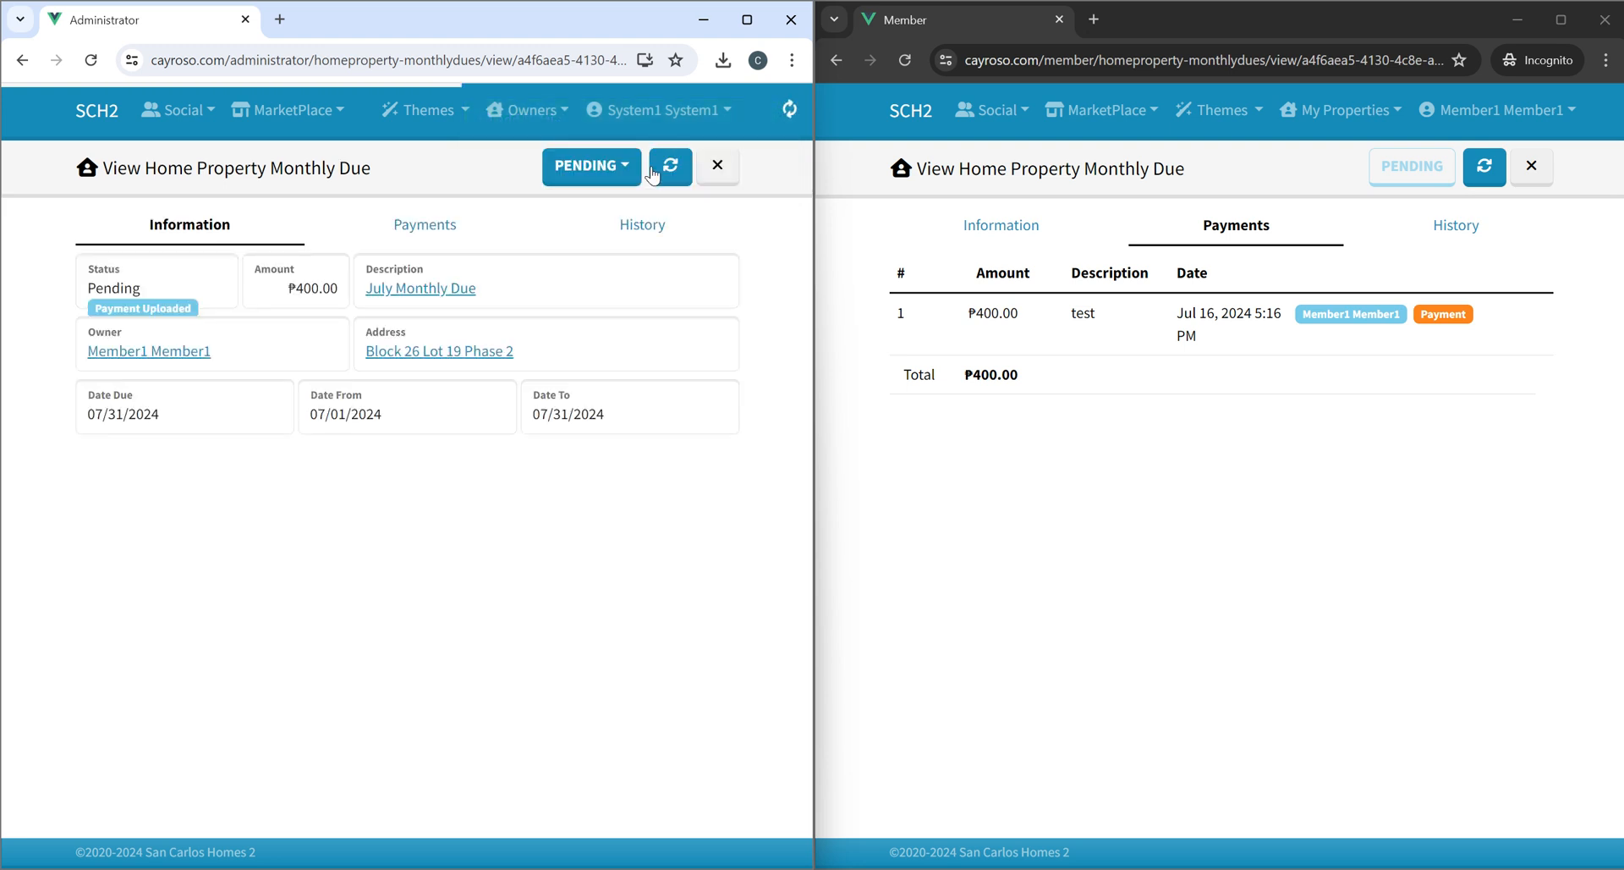
Set the due's status to For Approval.
click(591, 166)
click(610, 246)
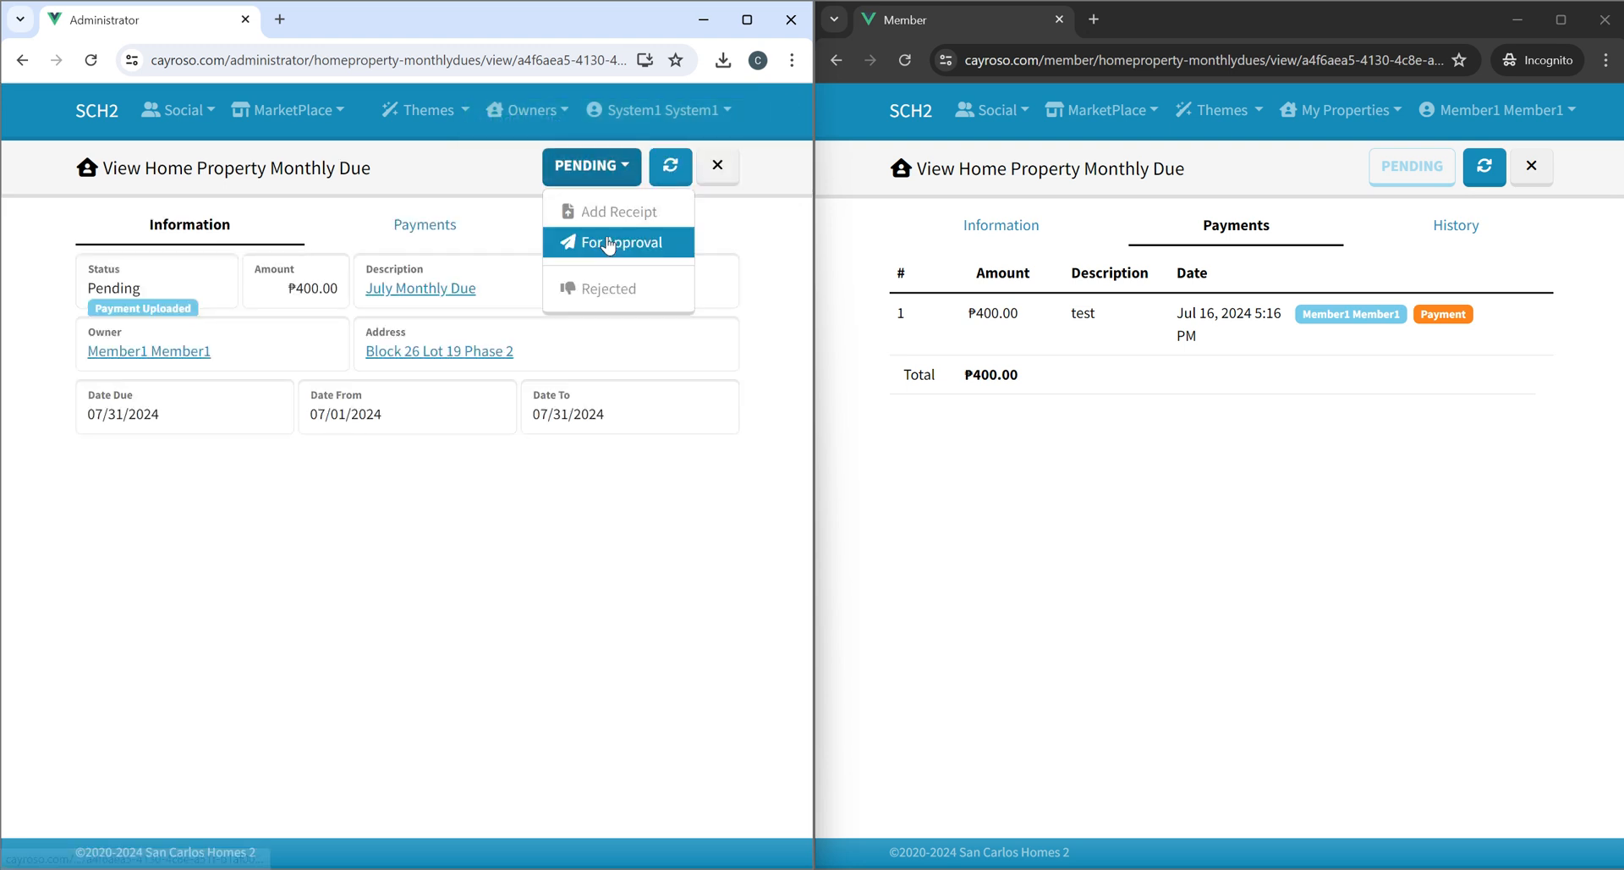
click(774, 119)
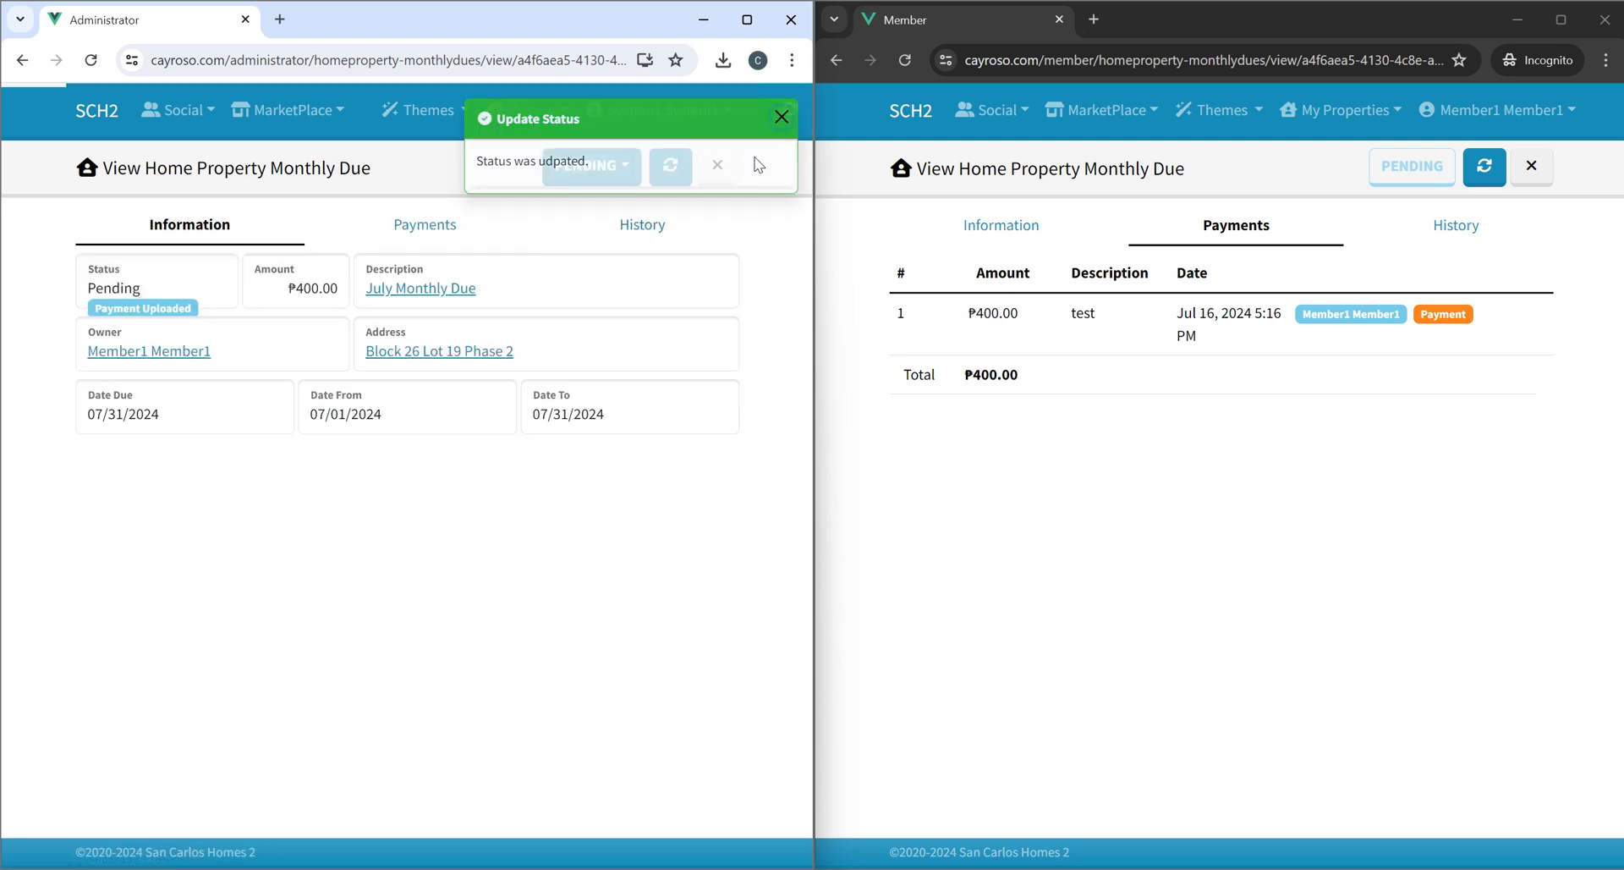
Approve the due.
click(565, 166)
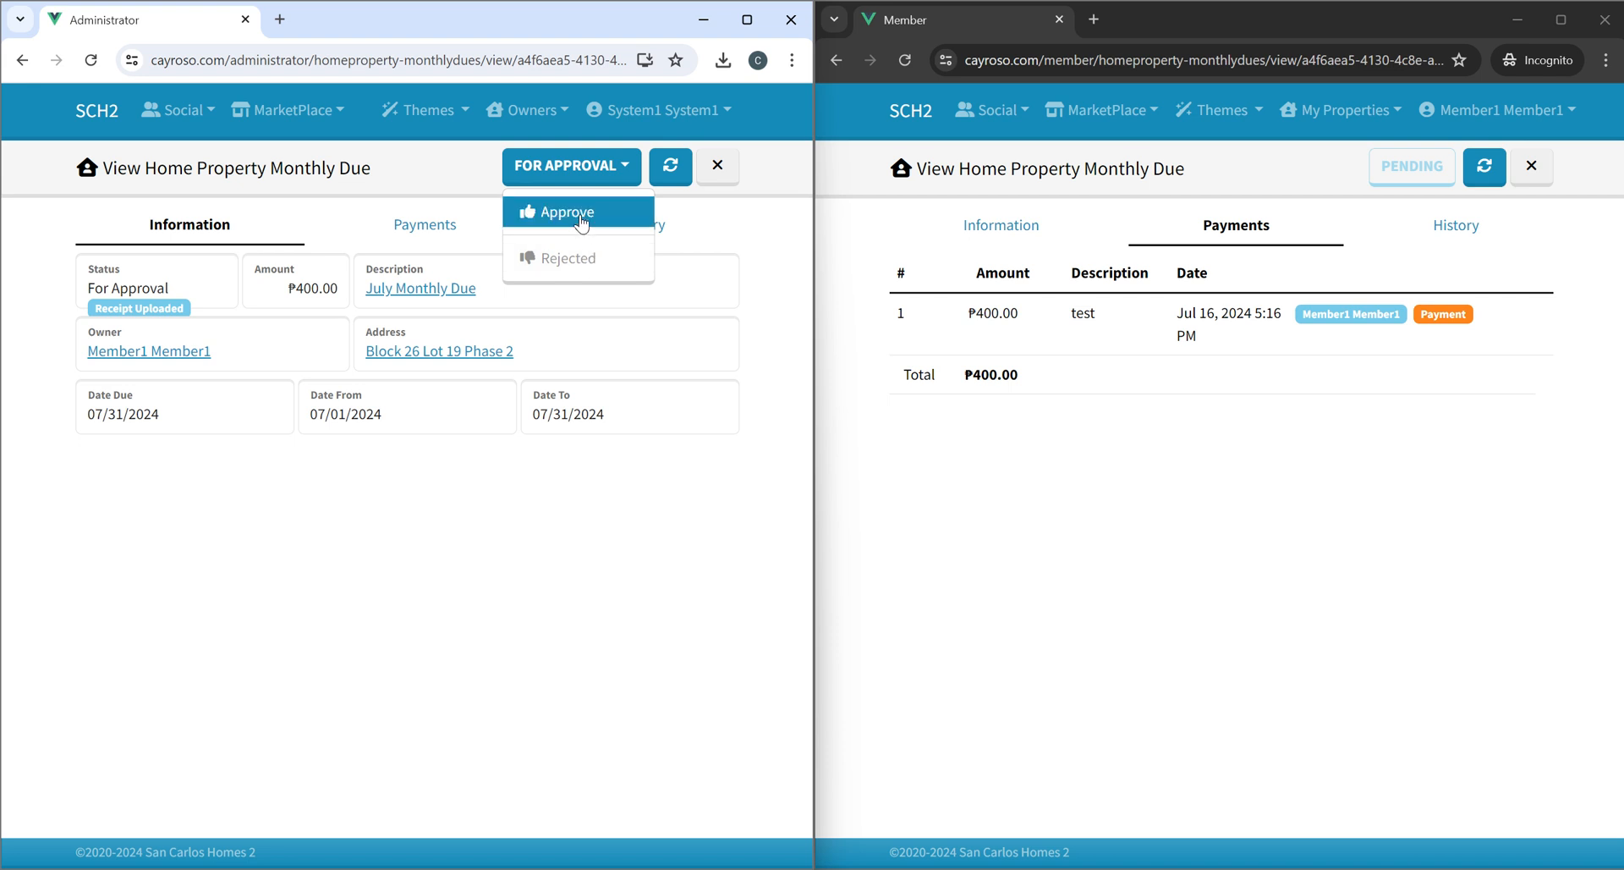
click(577, 213)
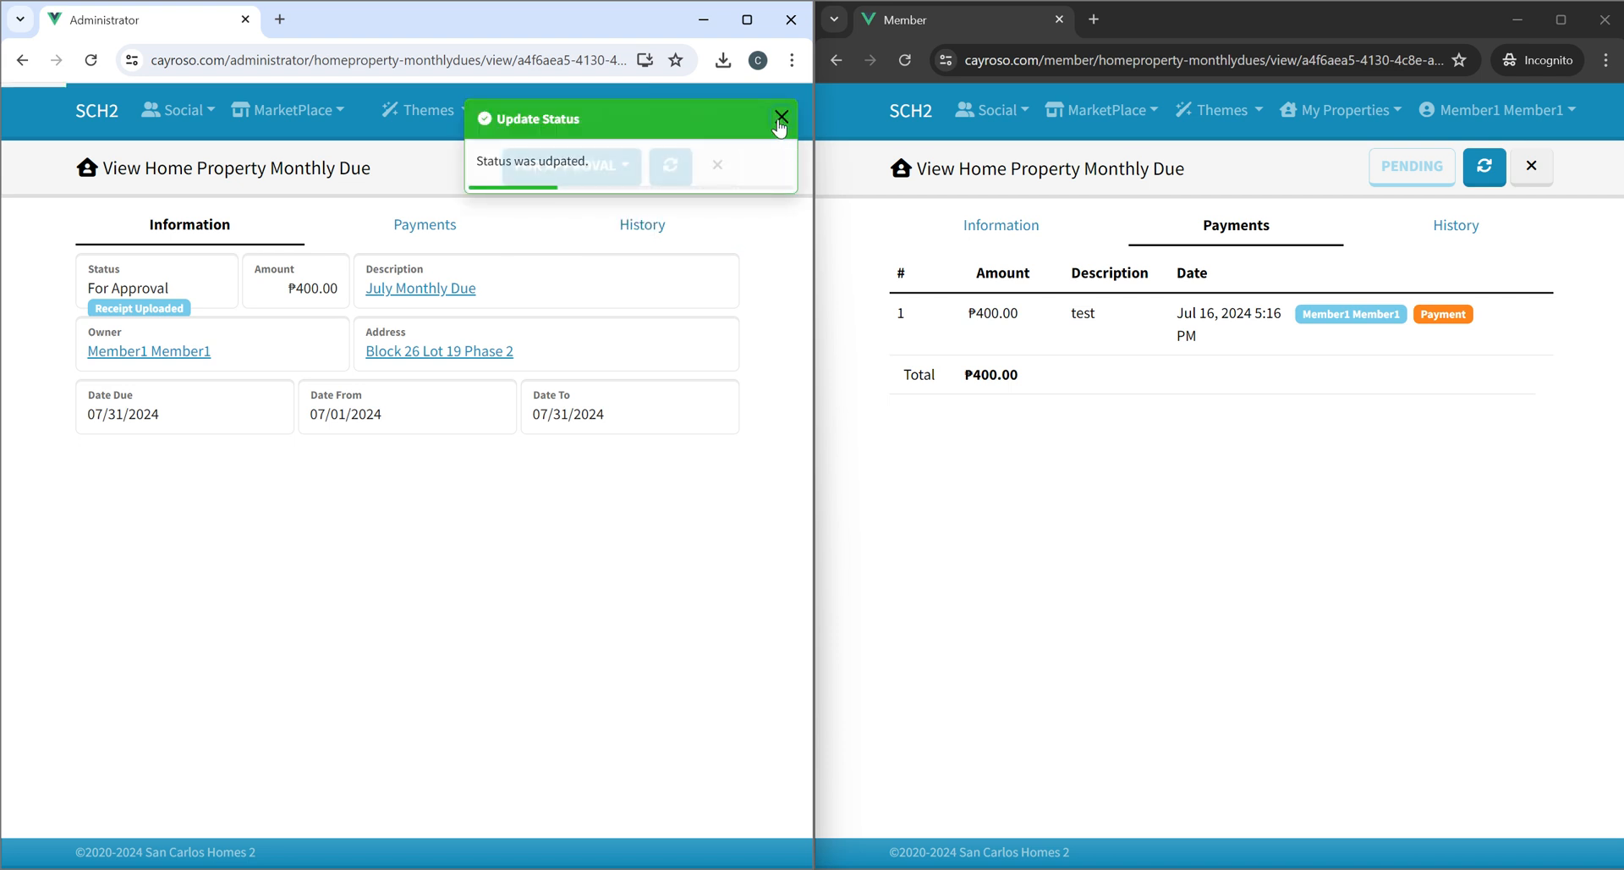
click(780, 118)
Change the approved due's status to Rejected.
click(595, 179)
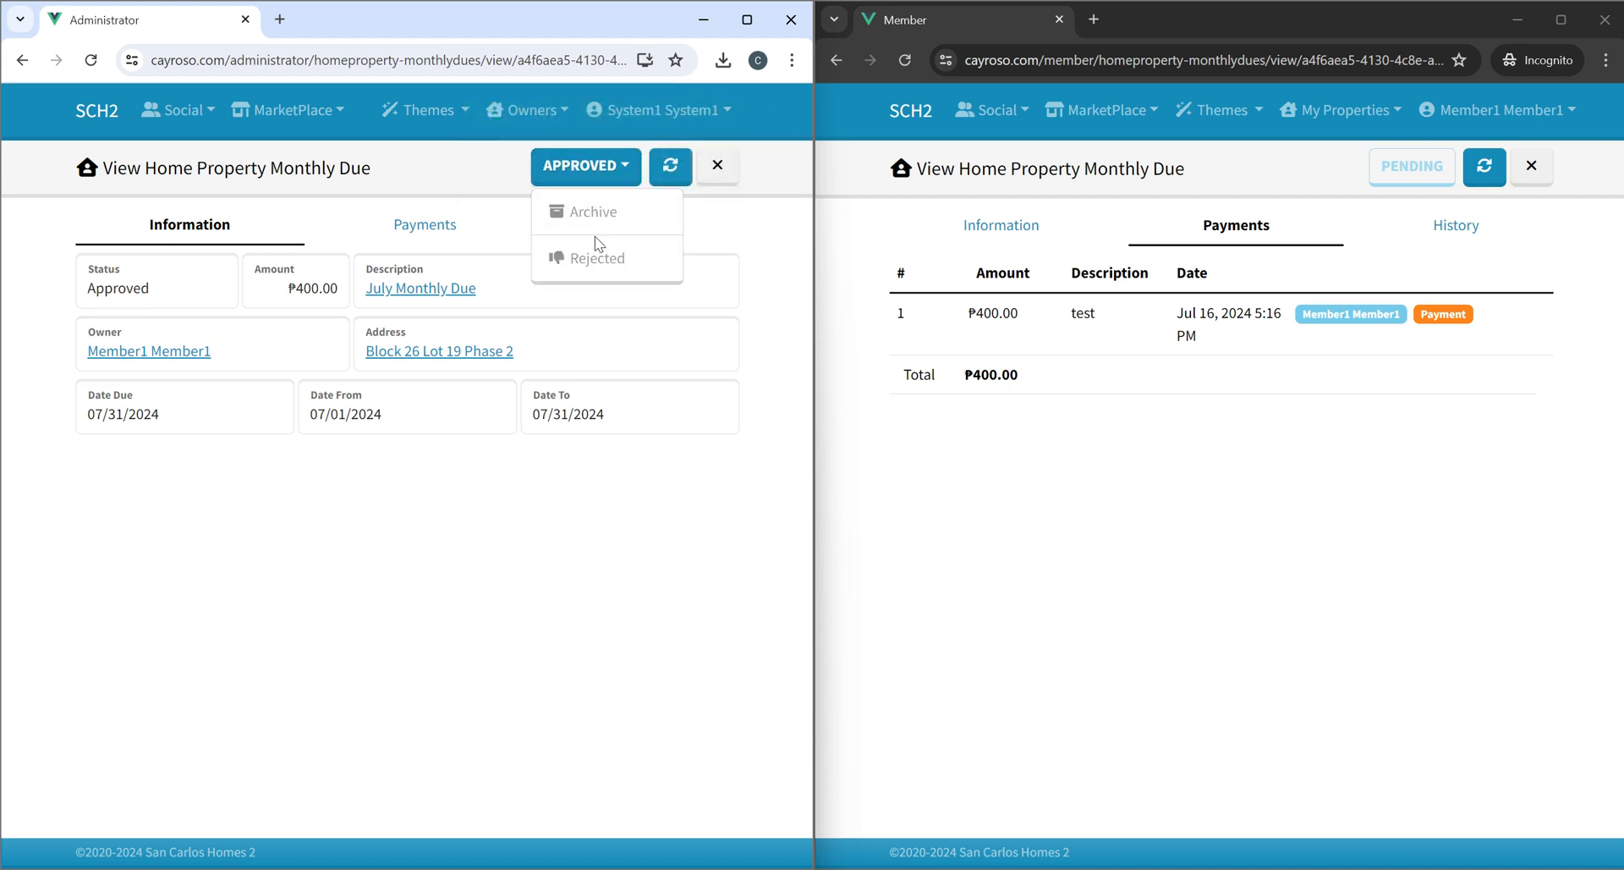
click(592, 260)
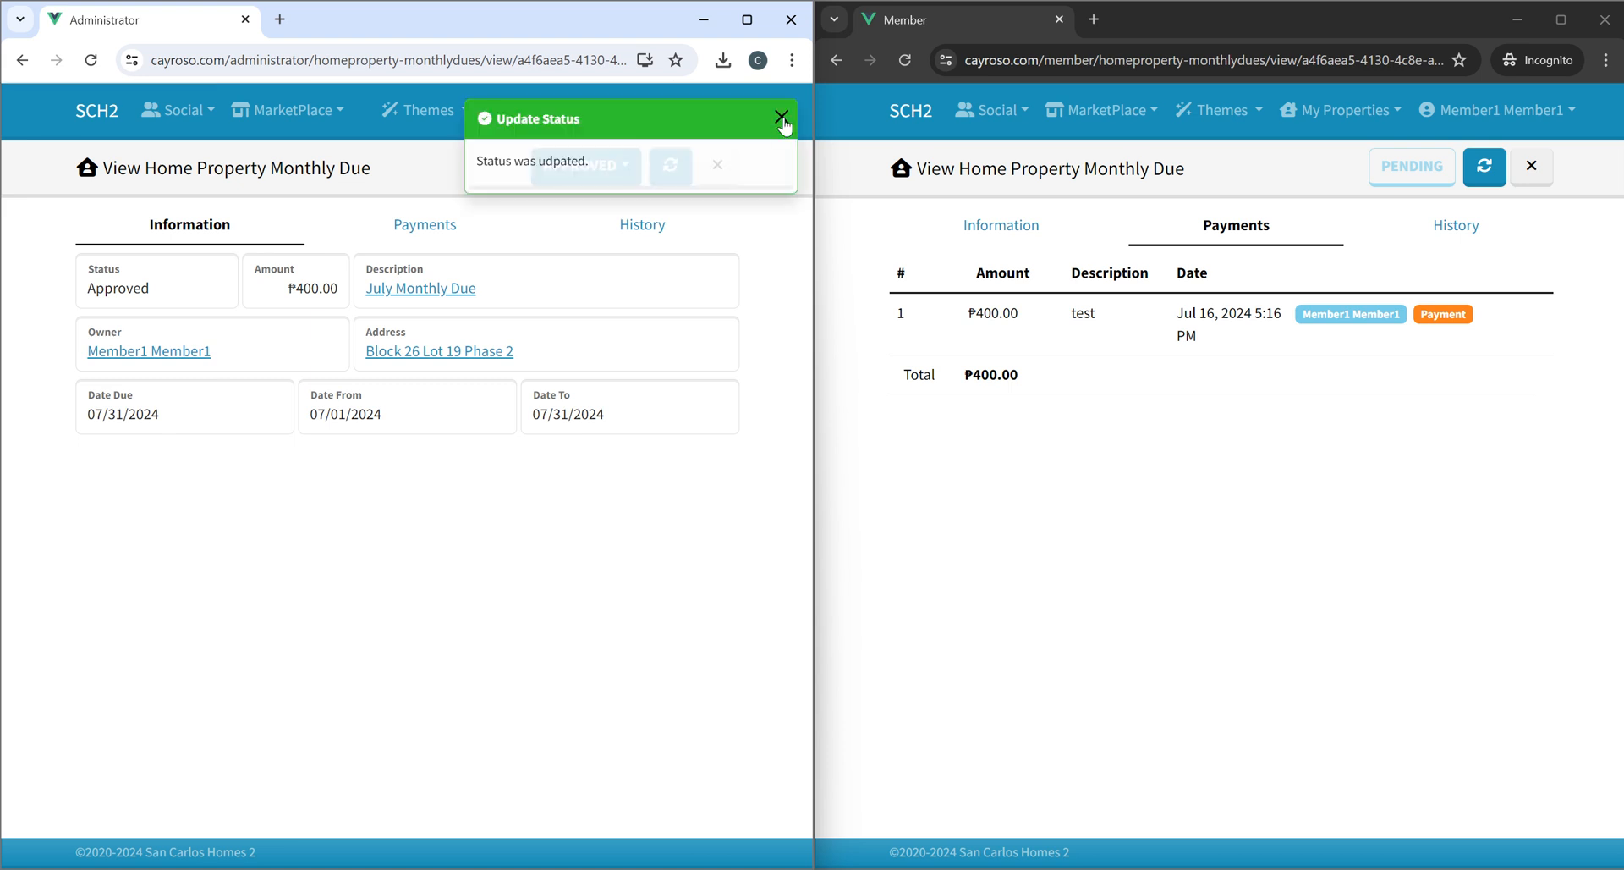
As member, browse the home properties and monthly dues, and review the Block 26 Lot 19 Phase 2 due's history.
click(912, 111)
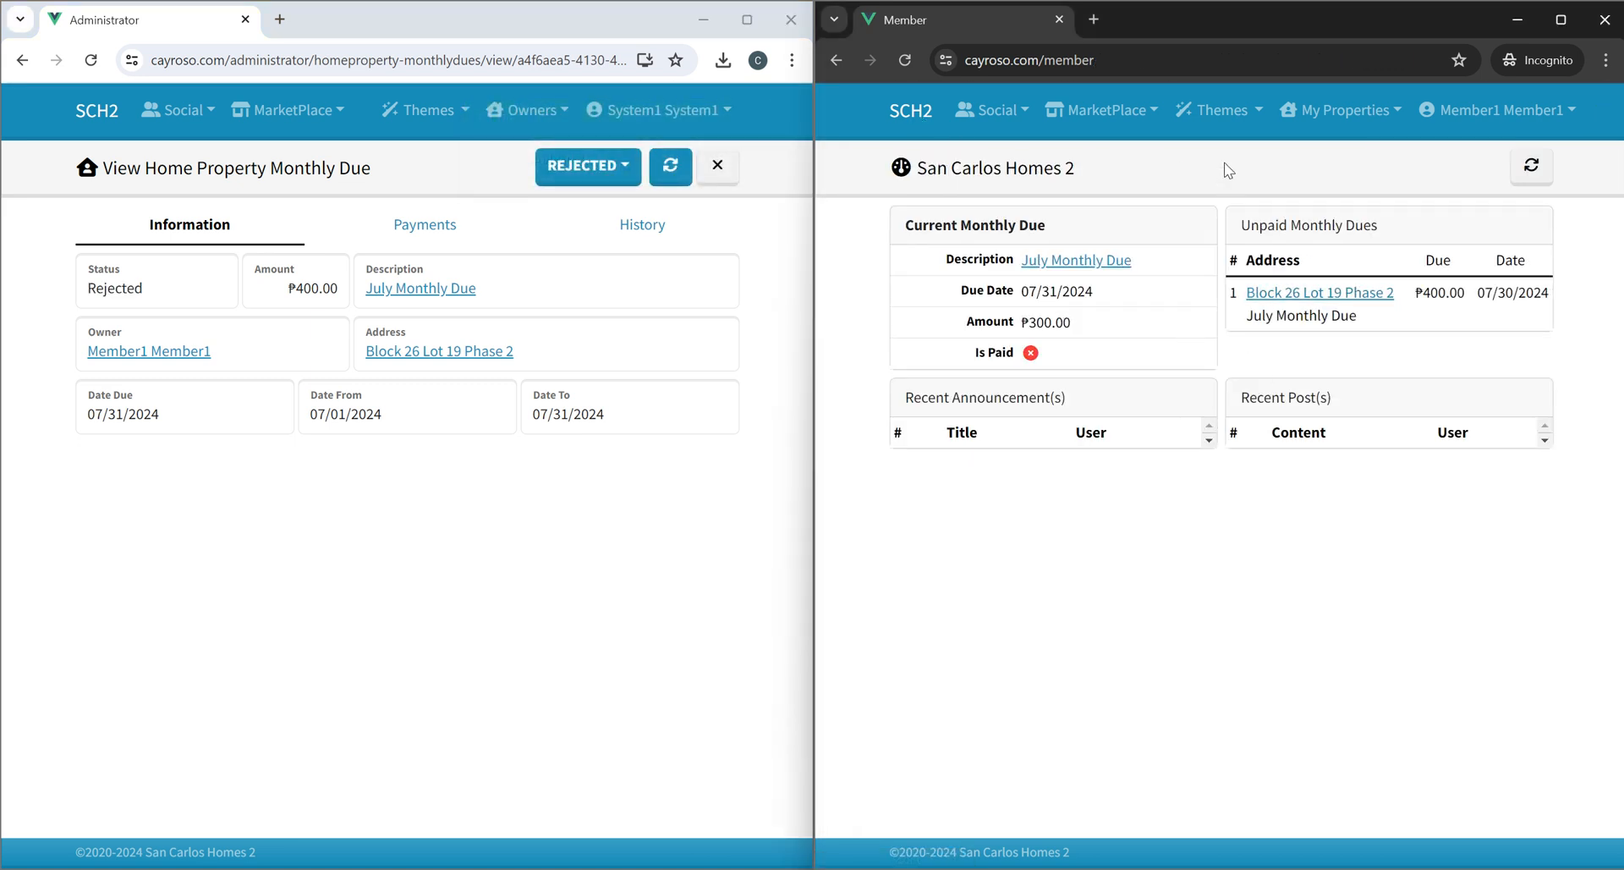
click(1343, 110)
click(1330, 181)
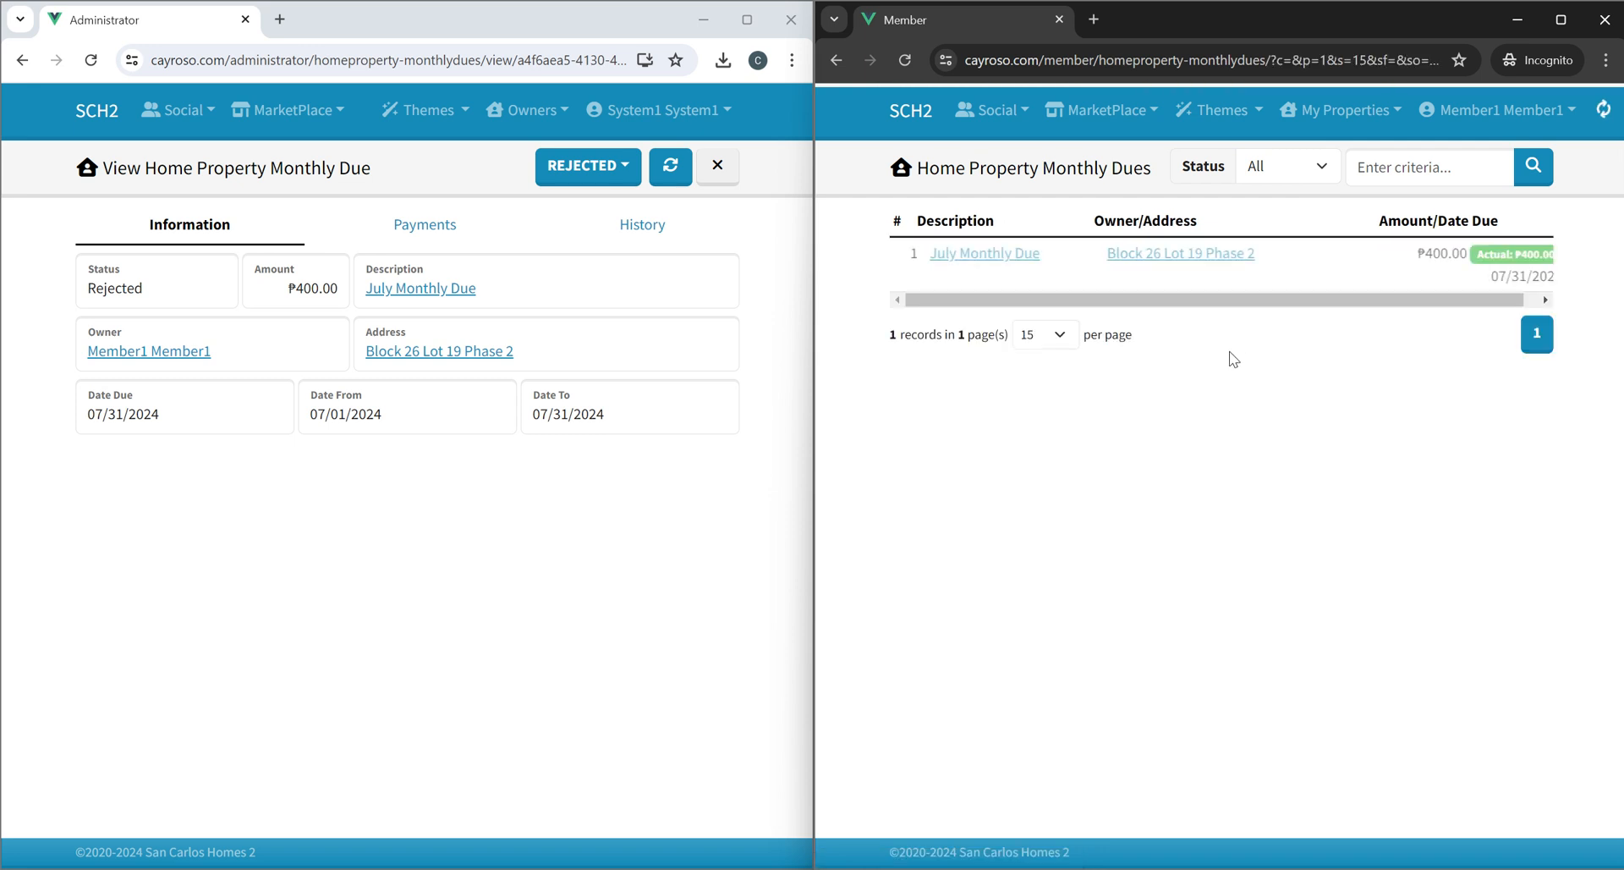
click(1321, 118)
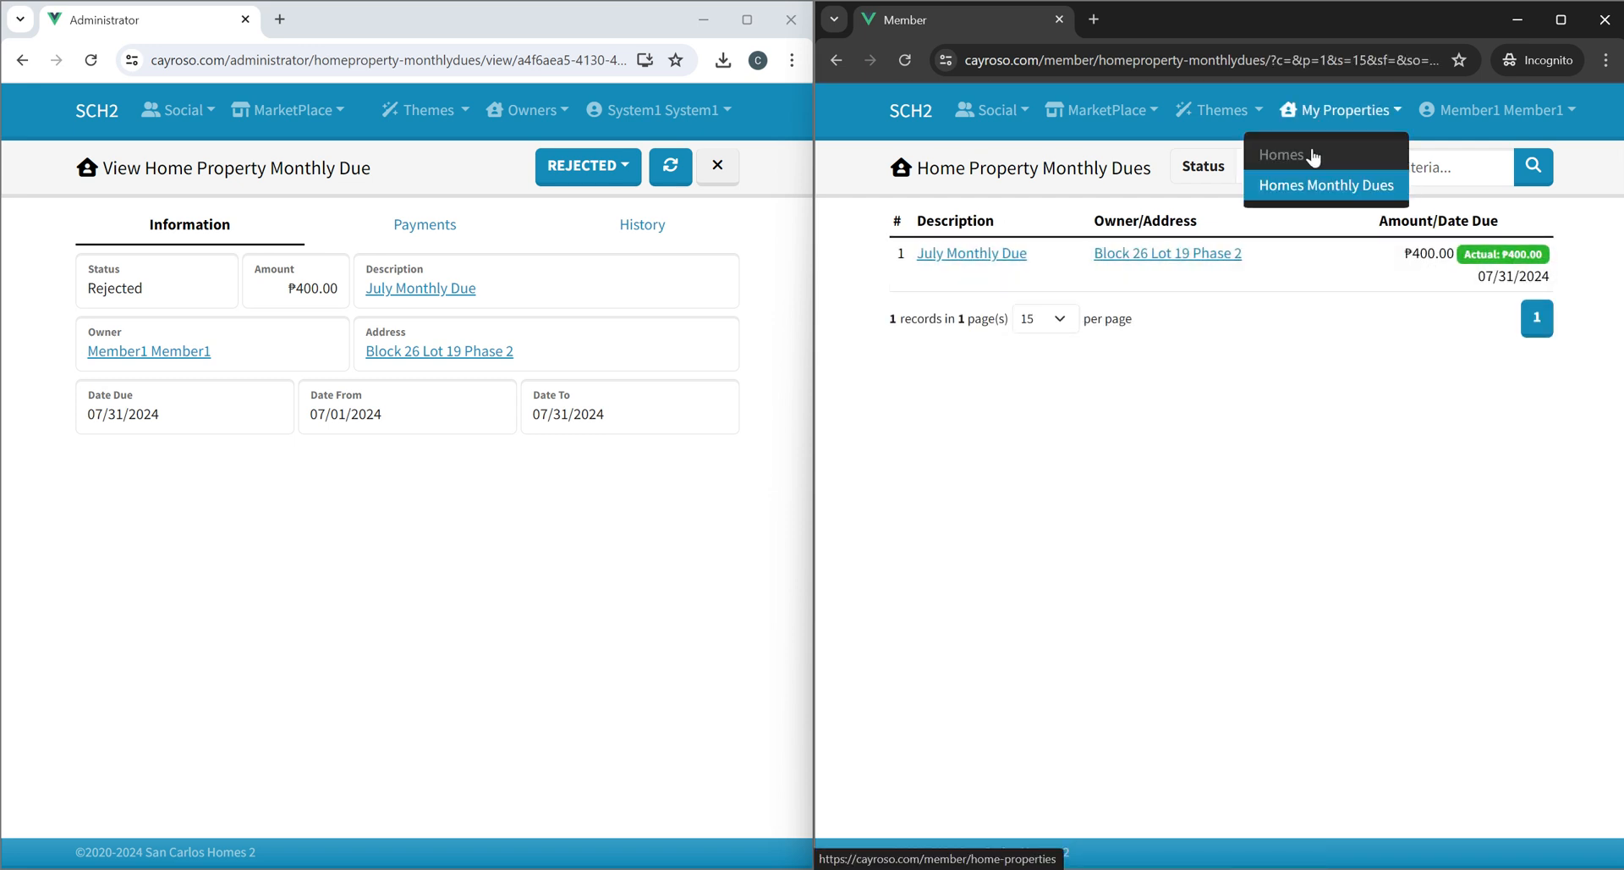
click(1312, 155)
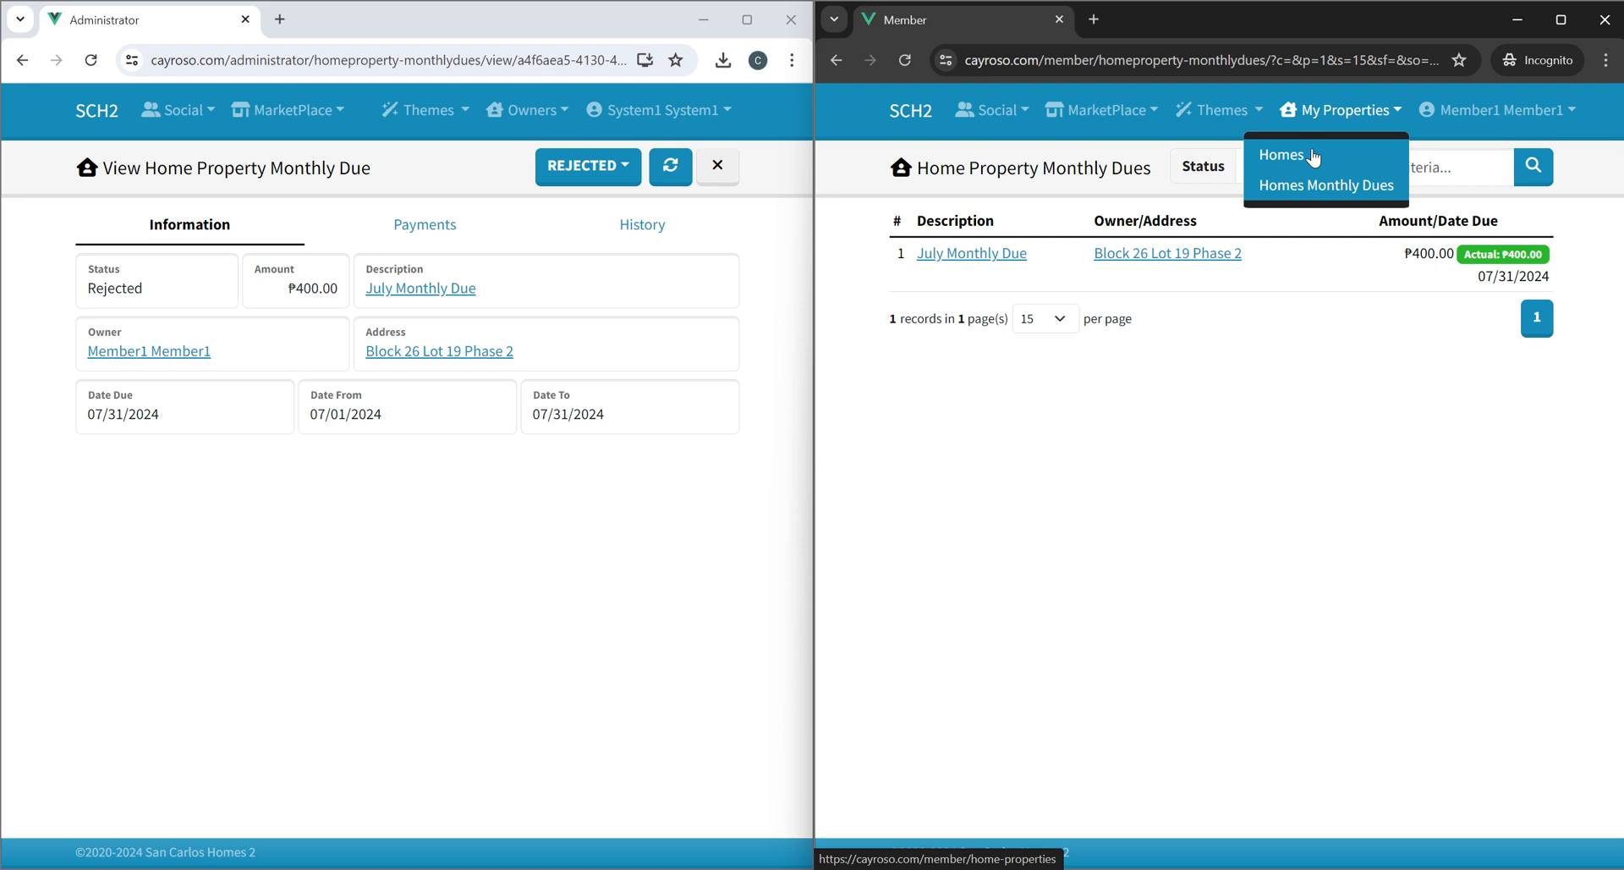
click(1237, 119)
click(1348, 363)
click(1312, 109)
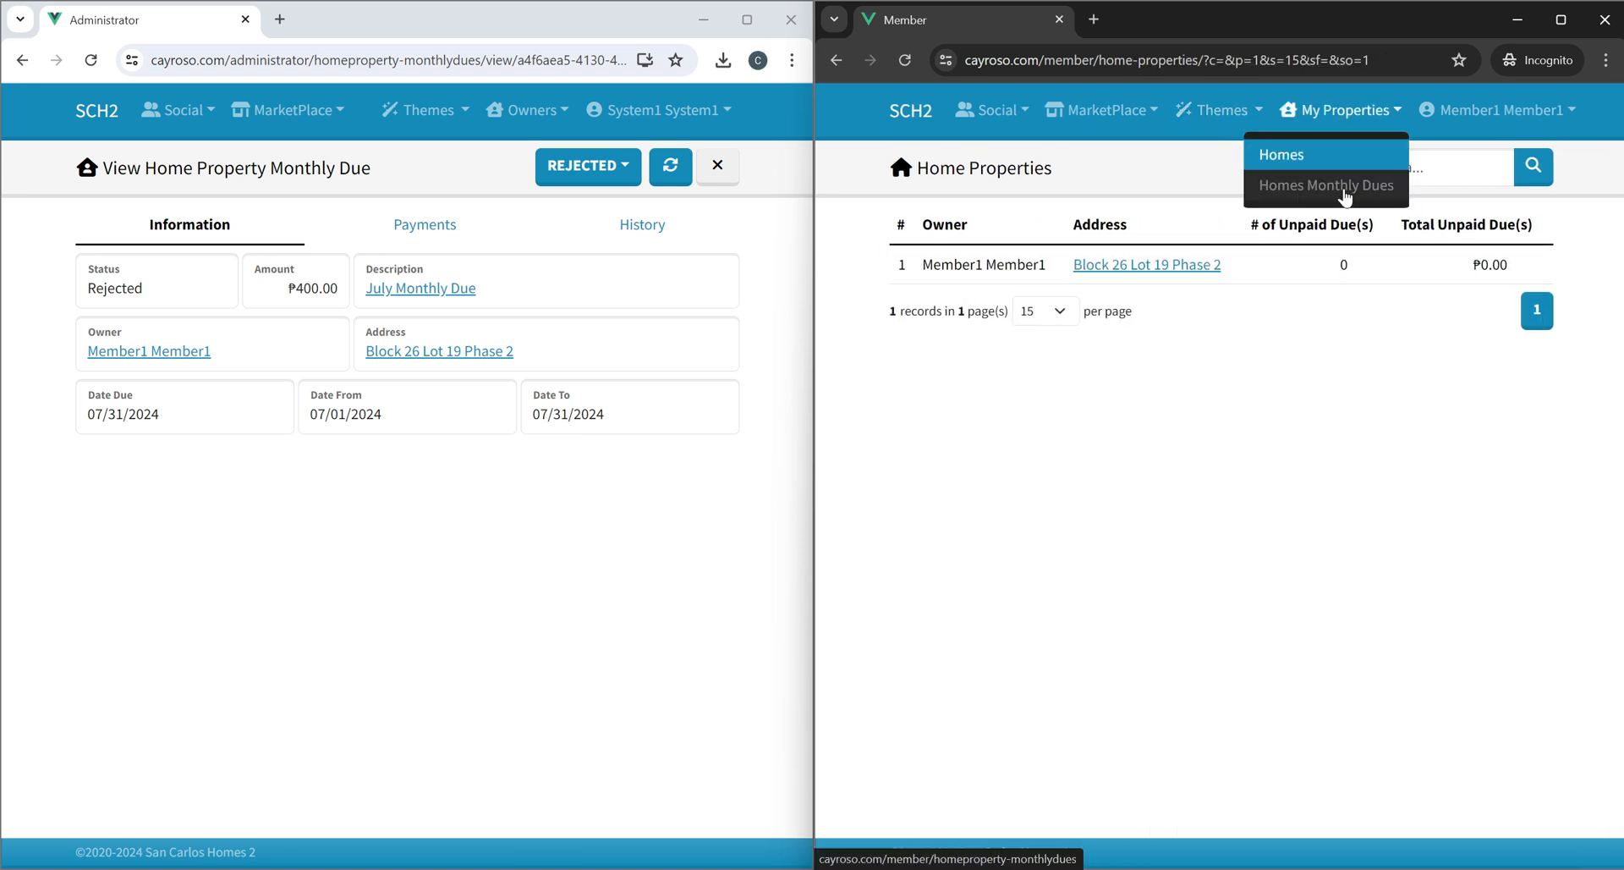
click(1341, 188)
click(959, 254)
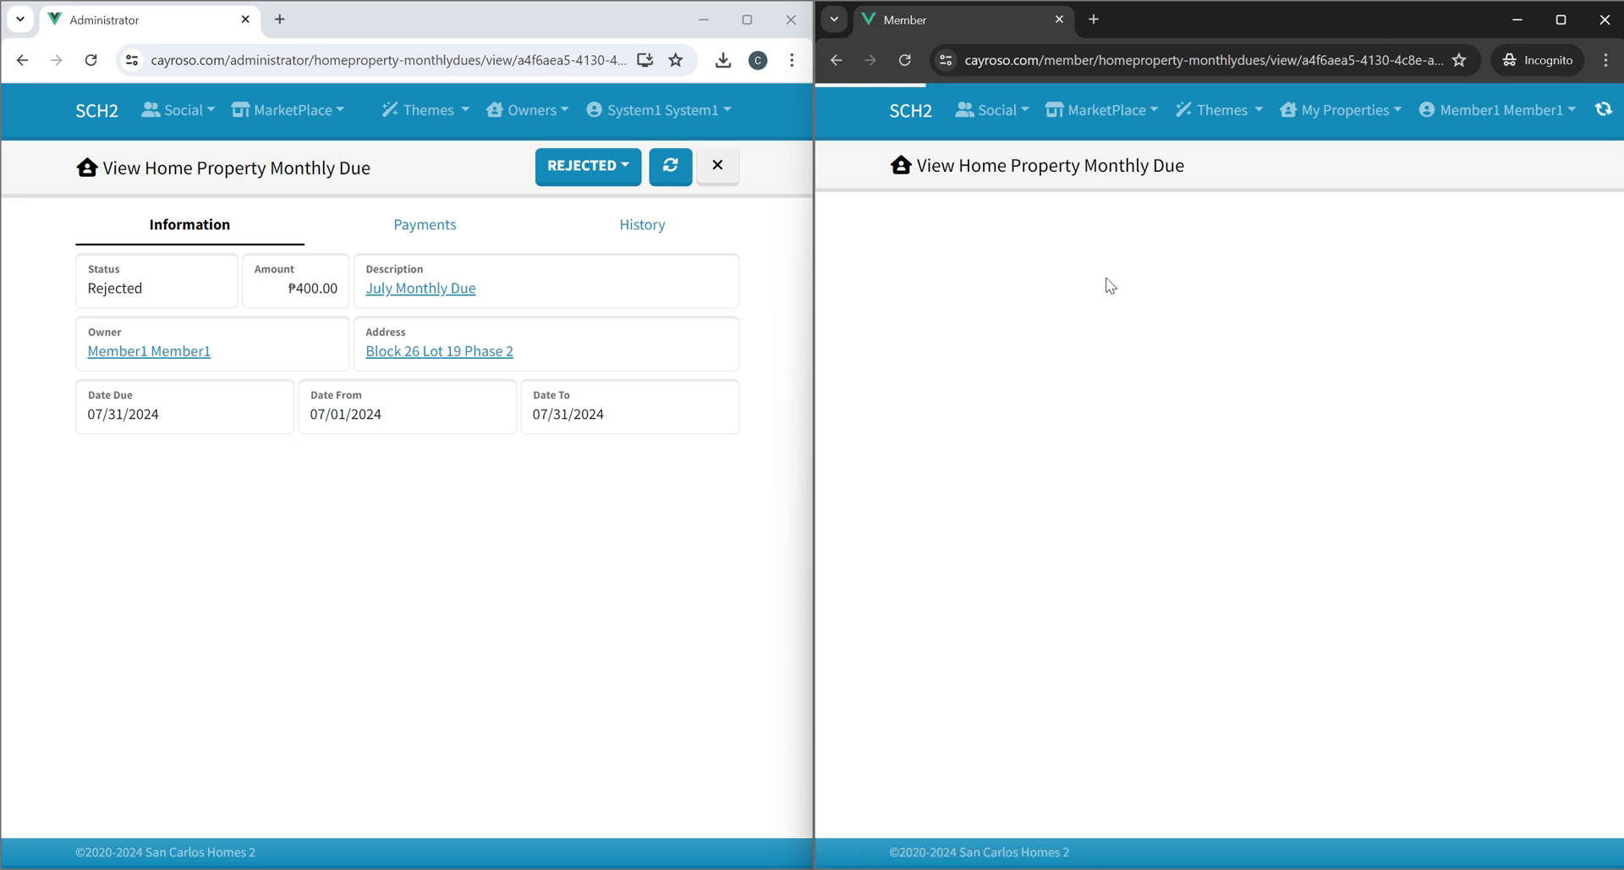
click(1334, 105)
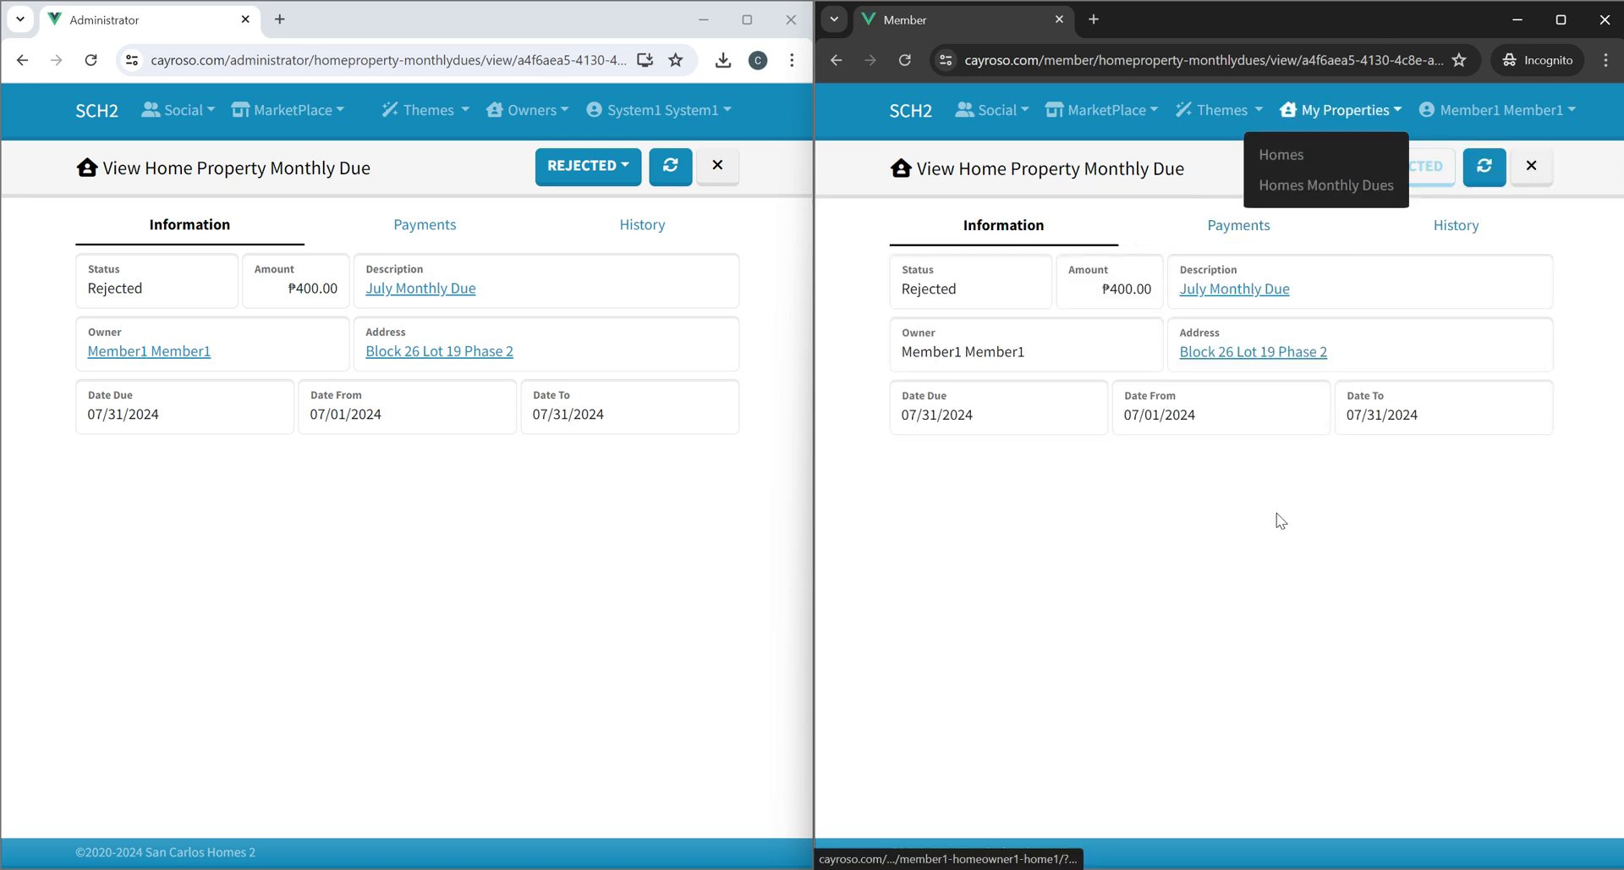
click(1429, 225)
click(1321, 241)
click(1438, 230)
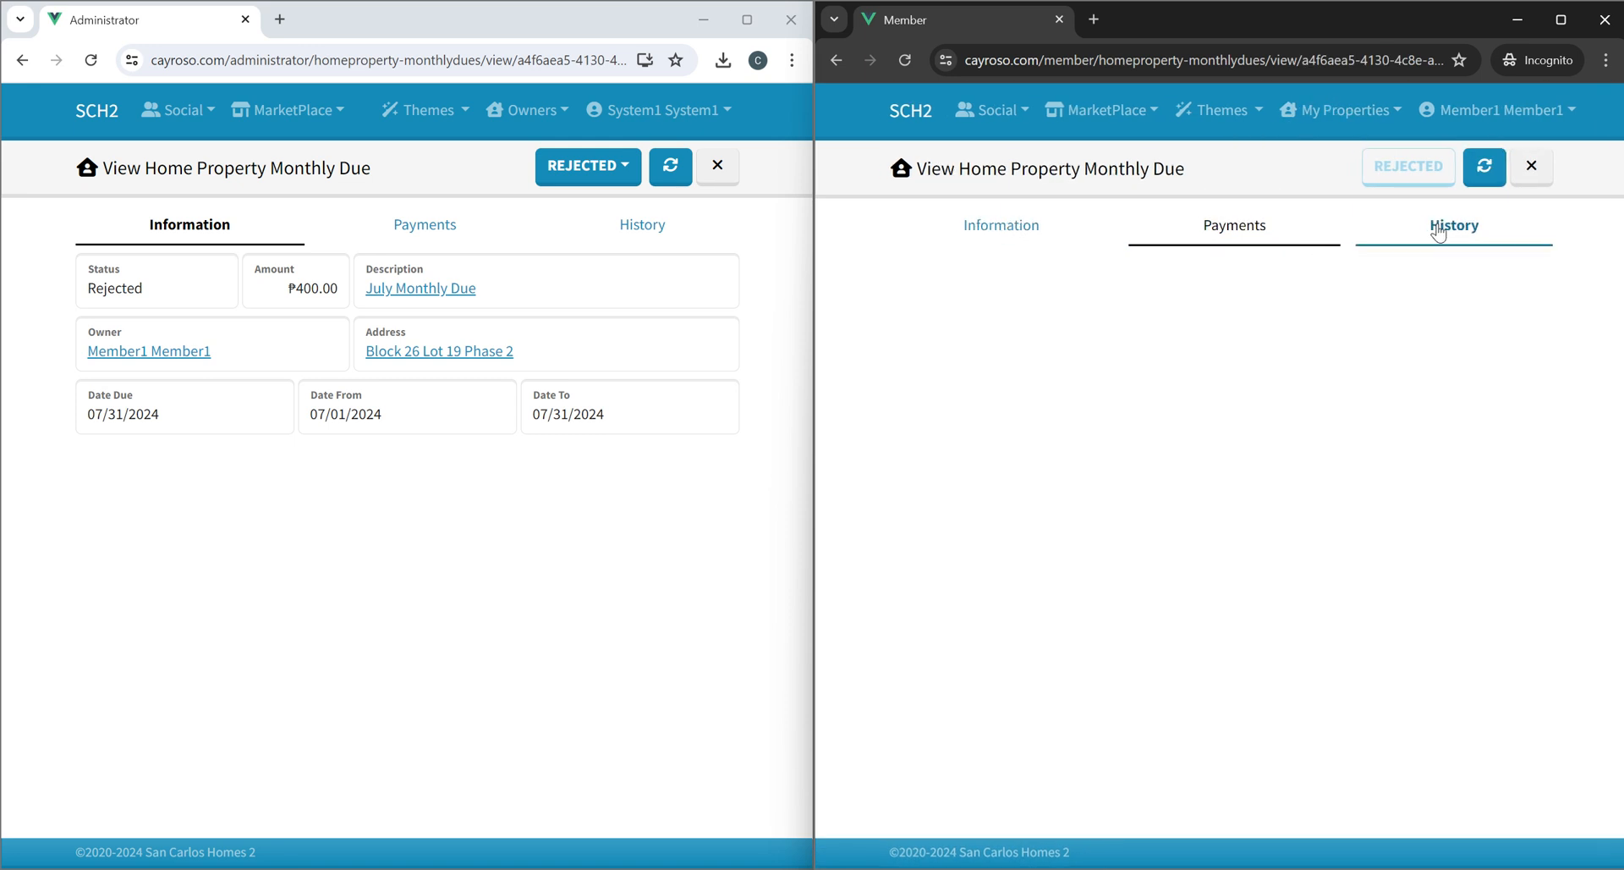
As administrator, revert the rejected due's status to Pending.
click(558, 166)
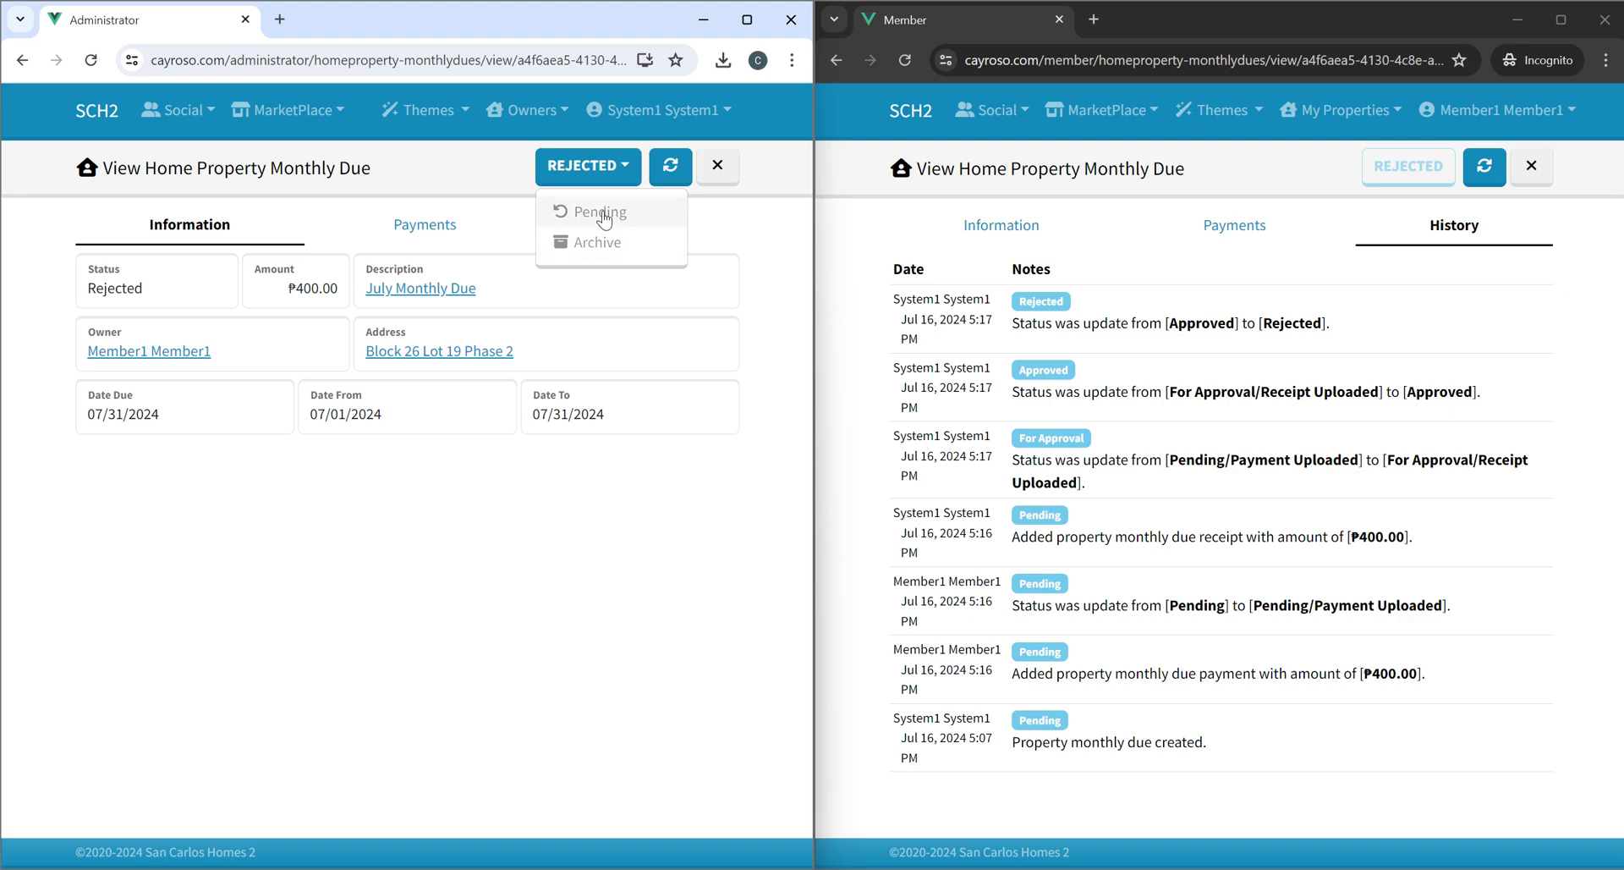
click(599, 213)
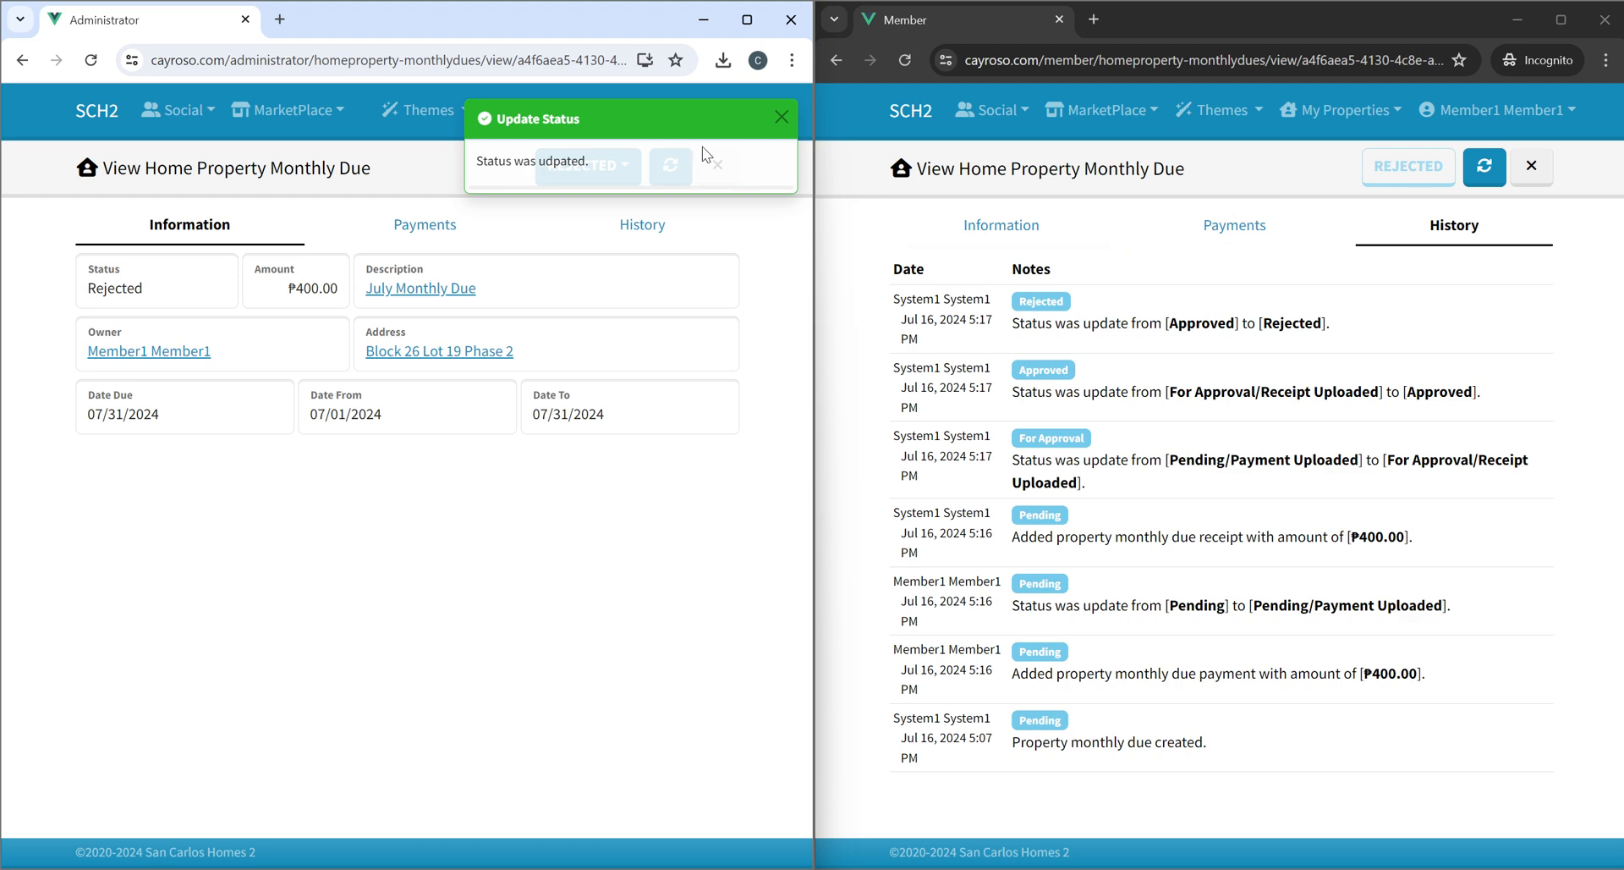
click(574, 173)
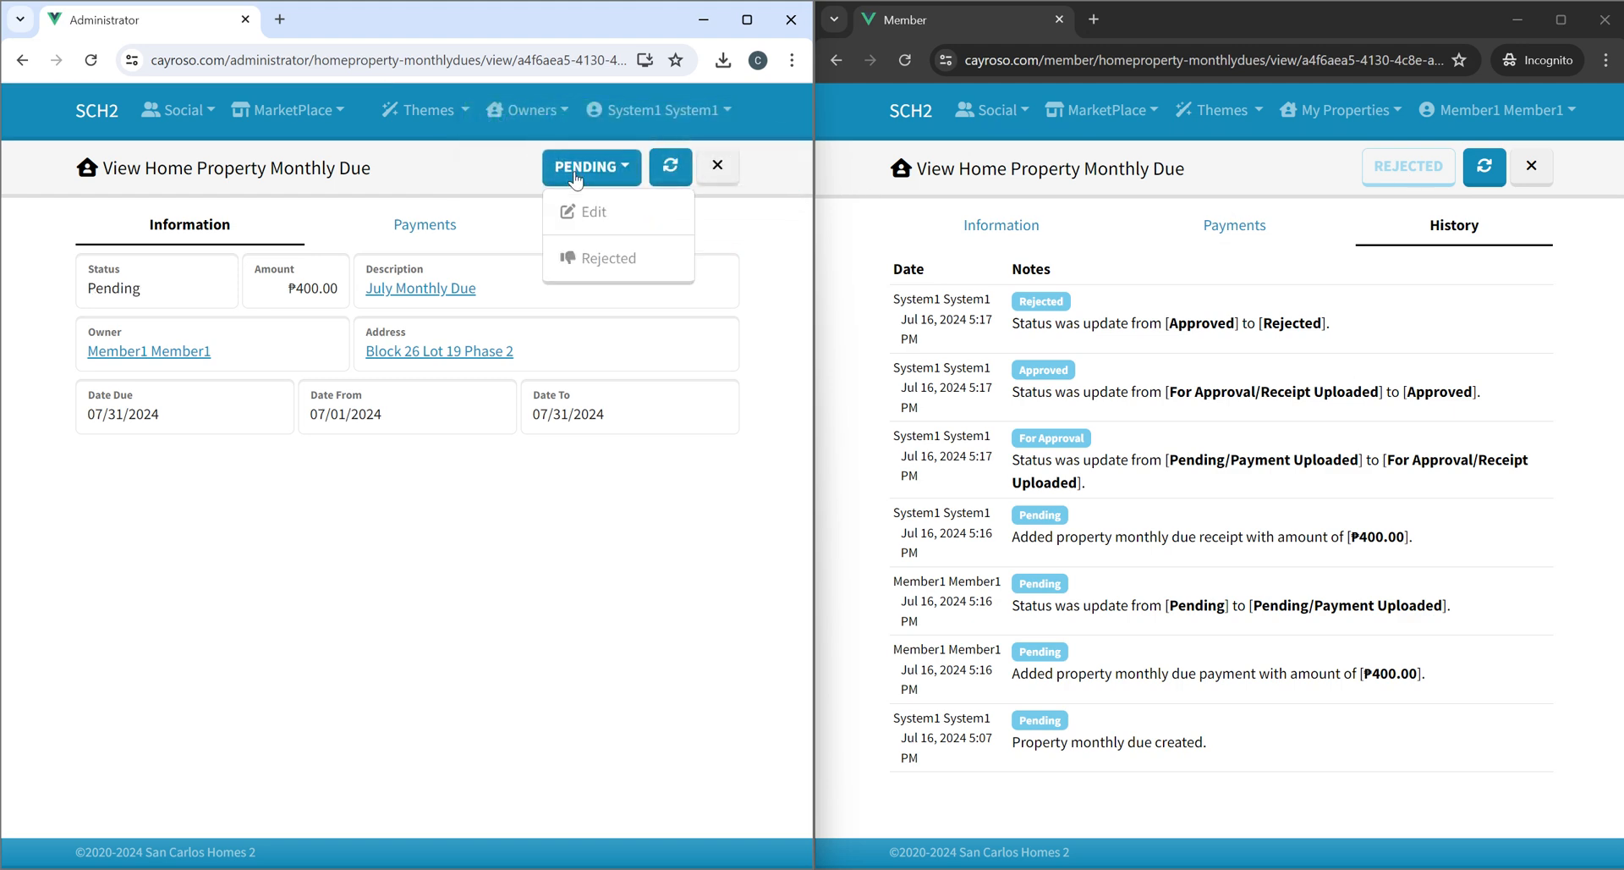
click(522, 171)
As member, refresh the due and review its payments and available status actions.
click(1484, 170)
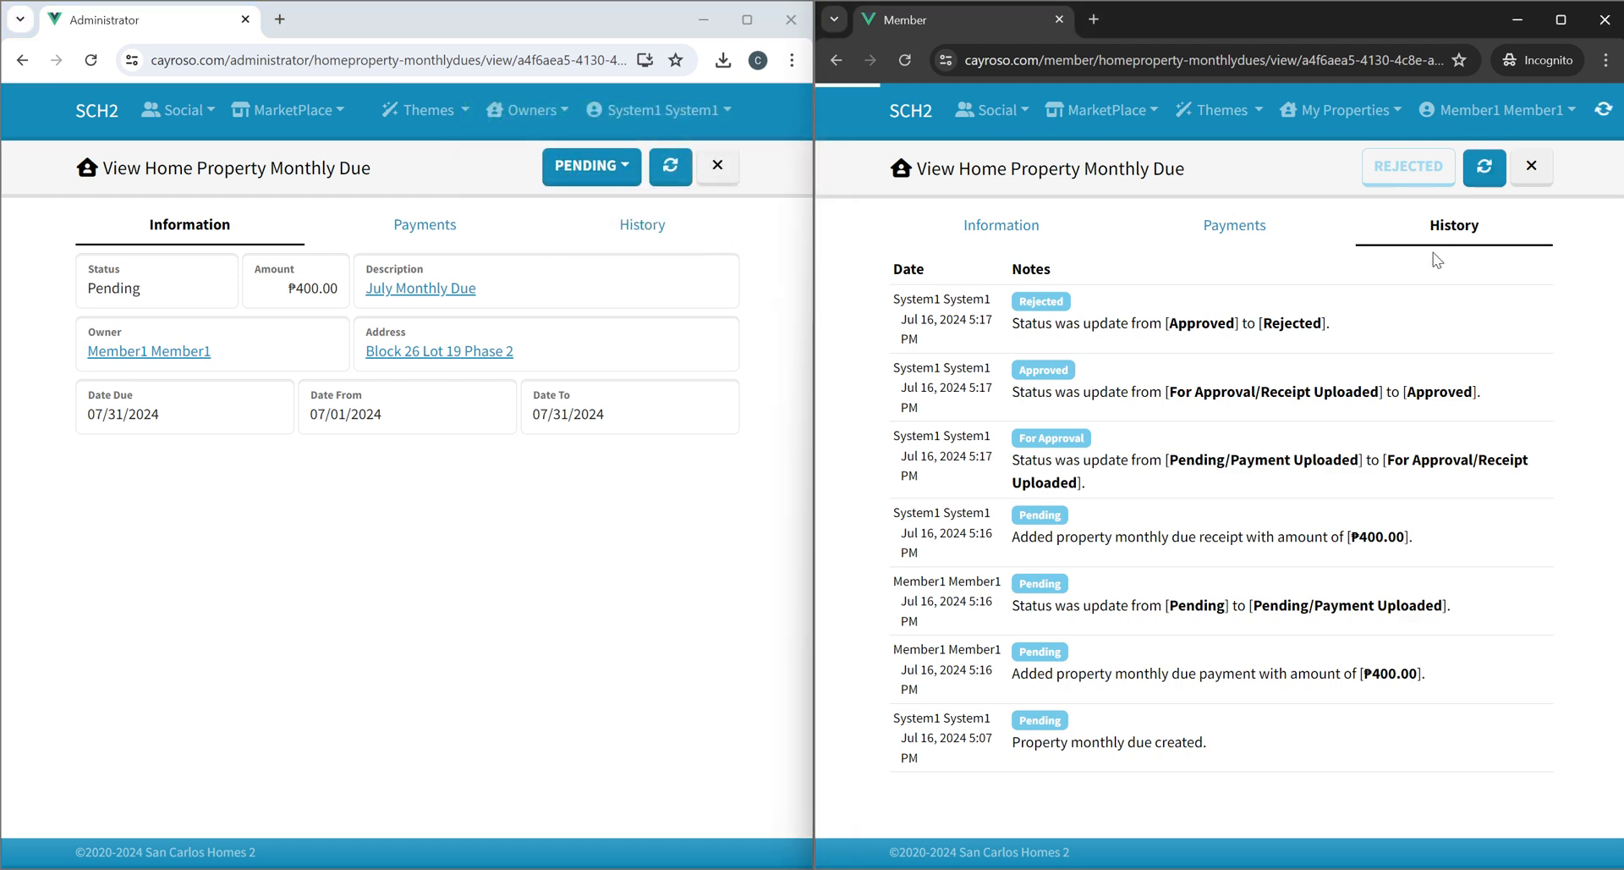
click(1396, 166)
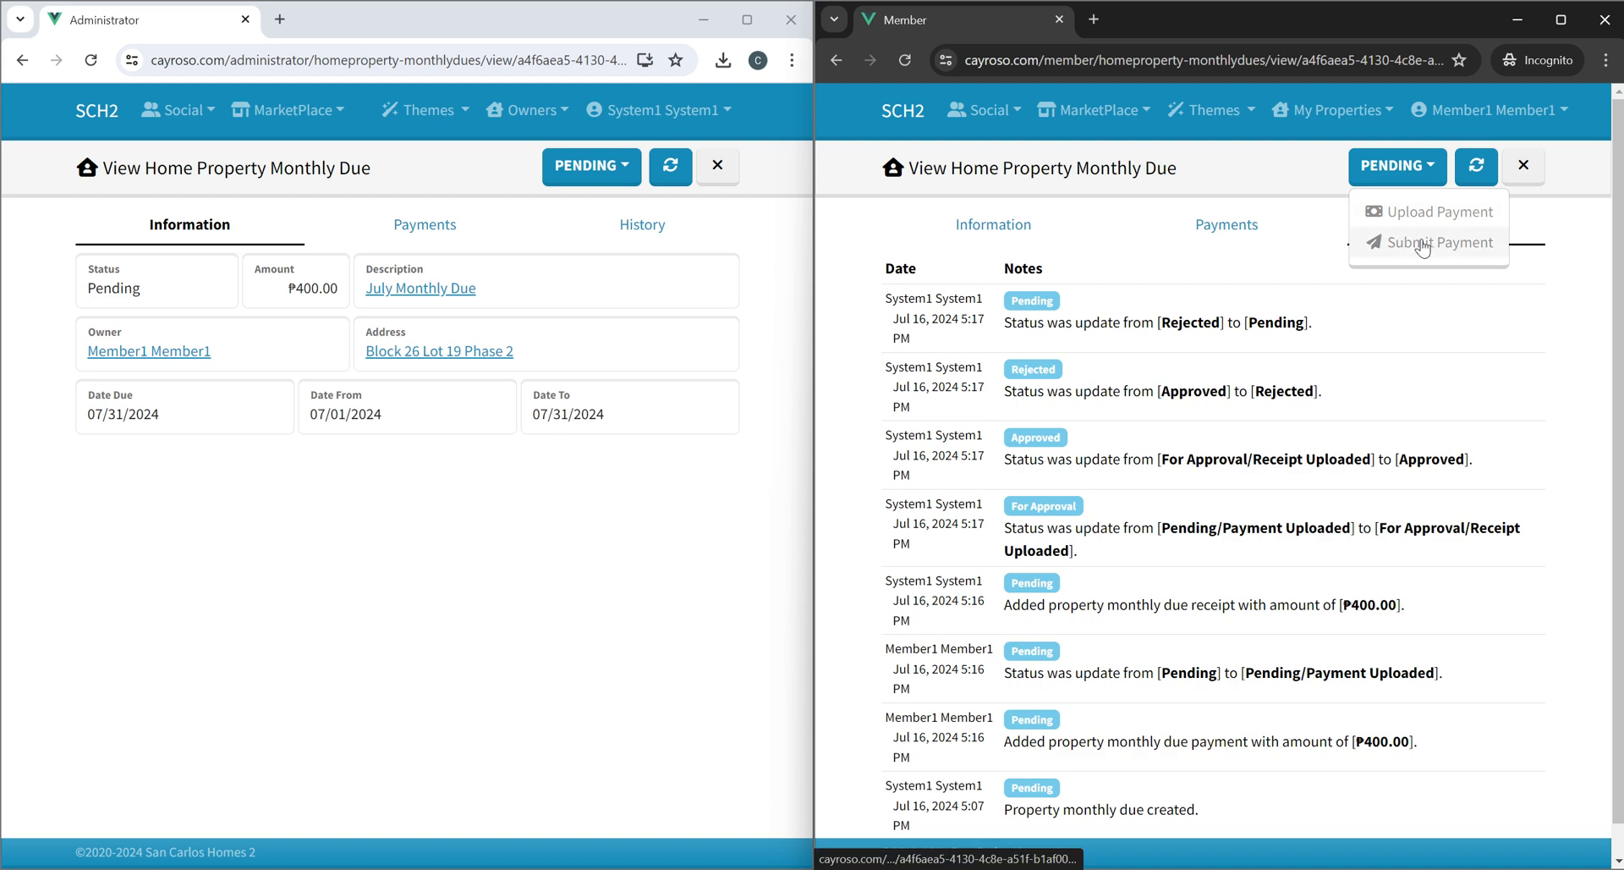
click(1226, 222)
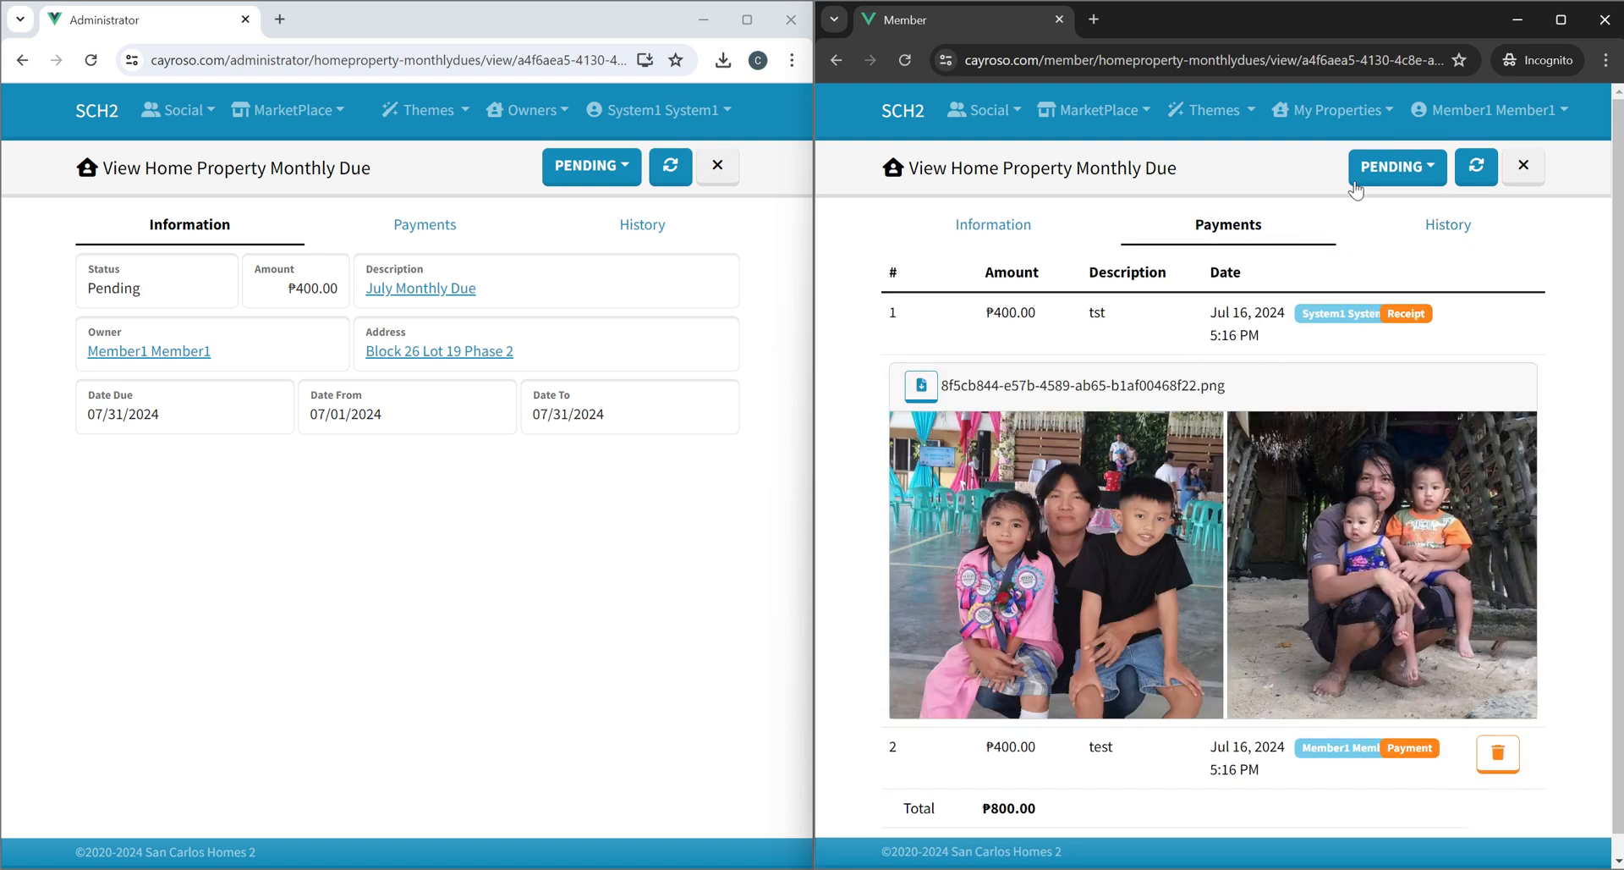
click(1396, 168)
scroll(1405, 474, down, 1)
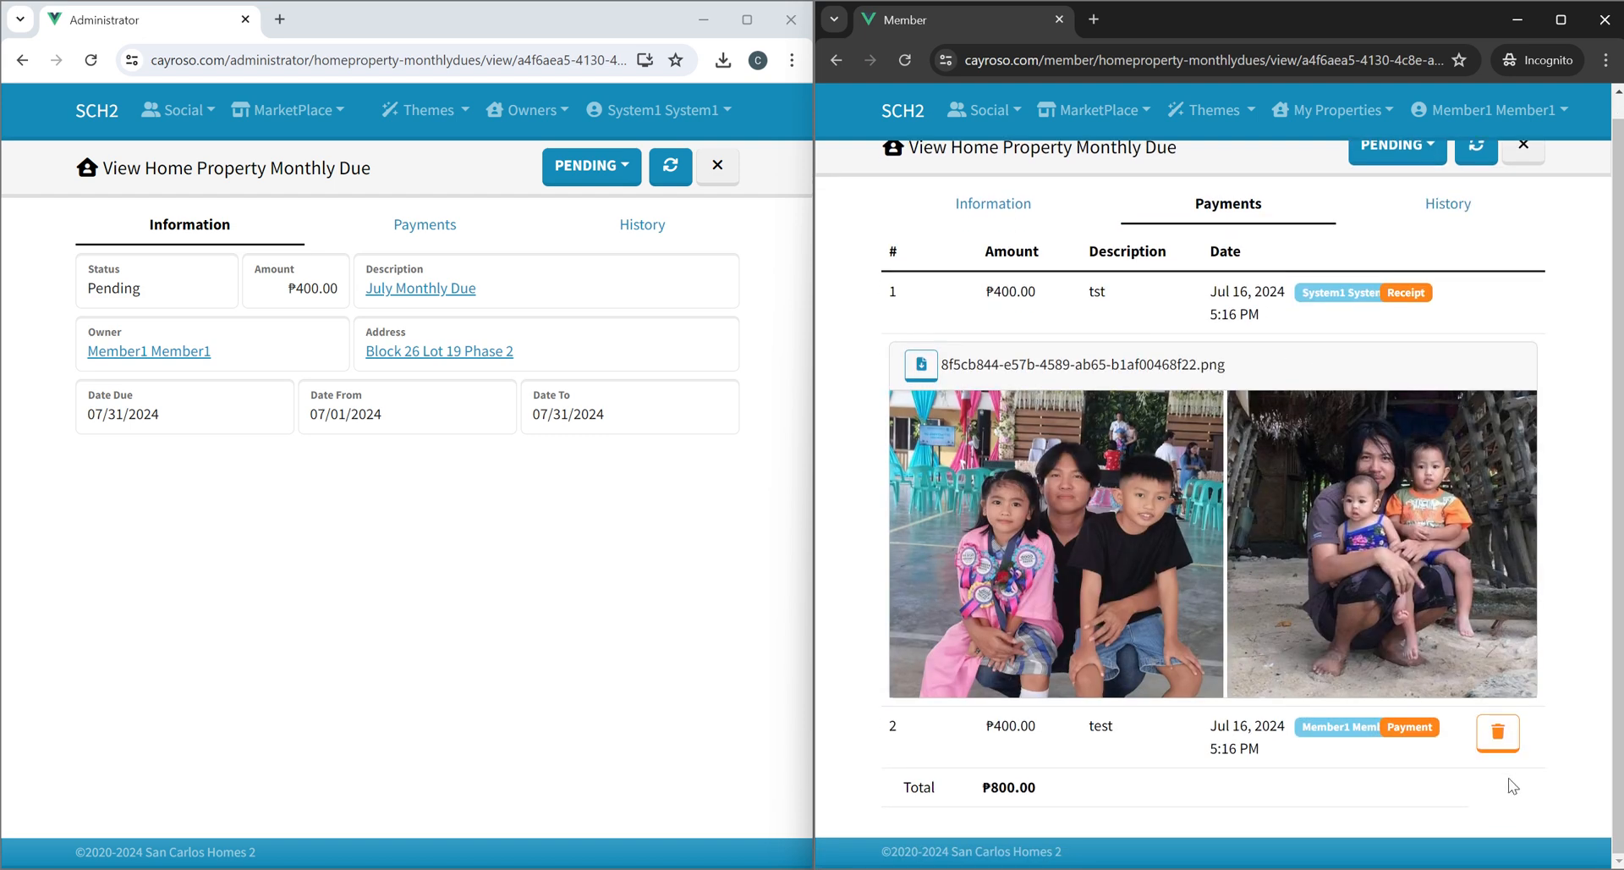
scroll(1307, 370, up, 1)
click(1395, 166)
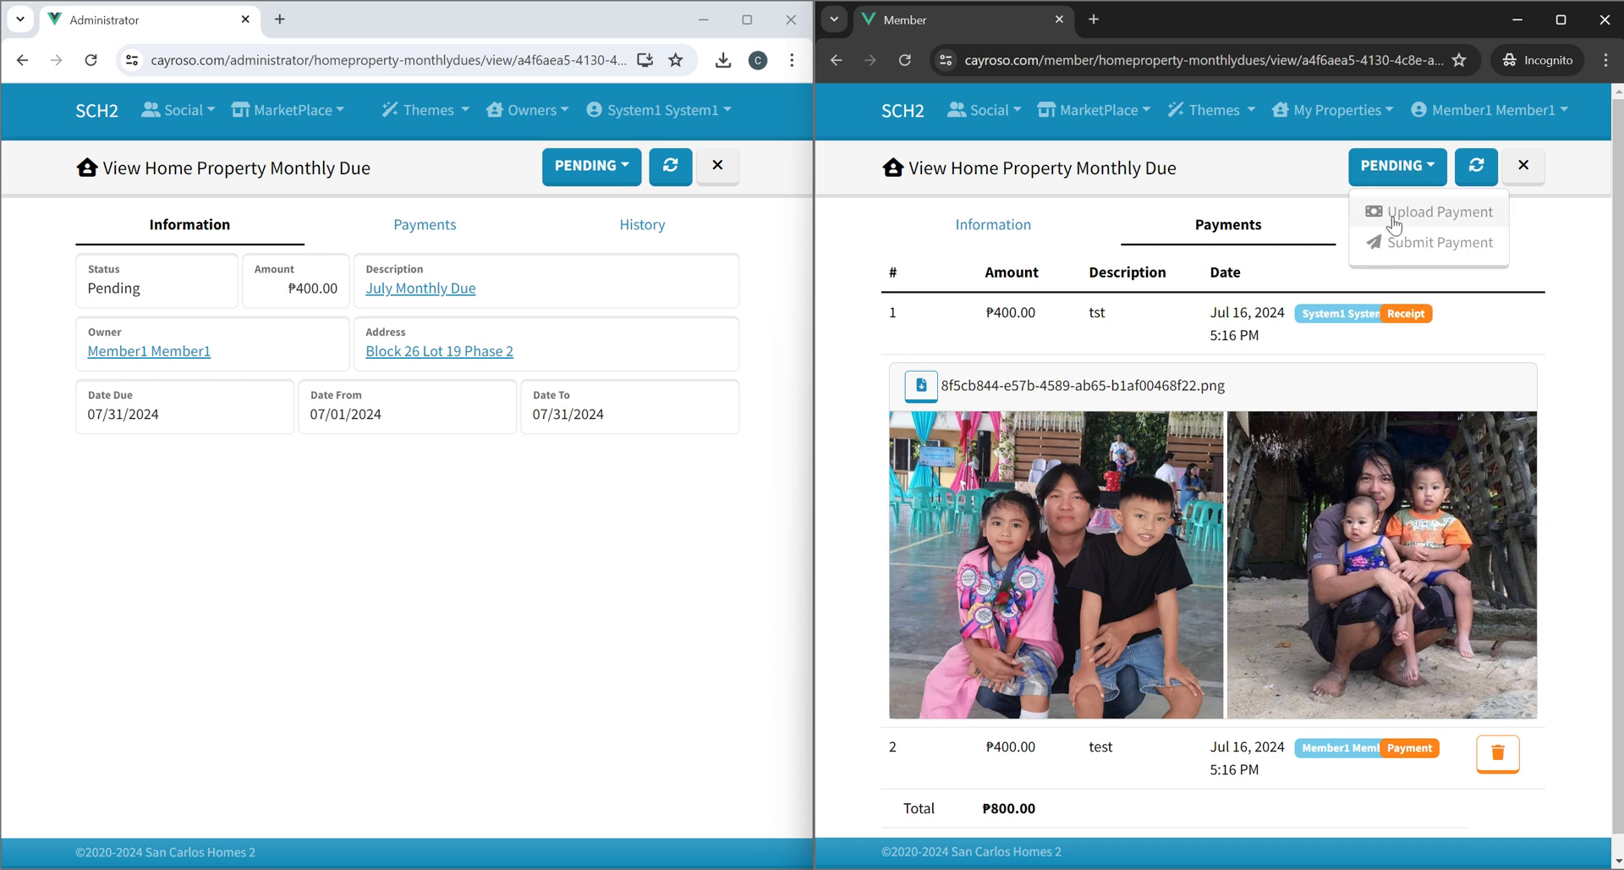
As member, submit the uploaded payment for the Block 26 Lot 19 Phase 2 due.
click(1438, 241)
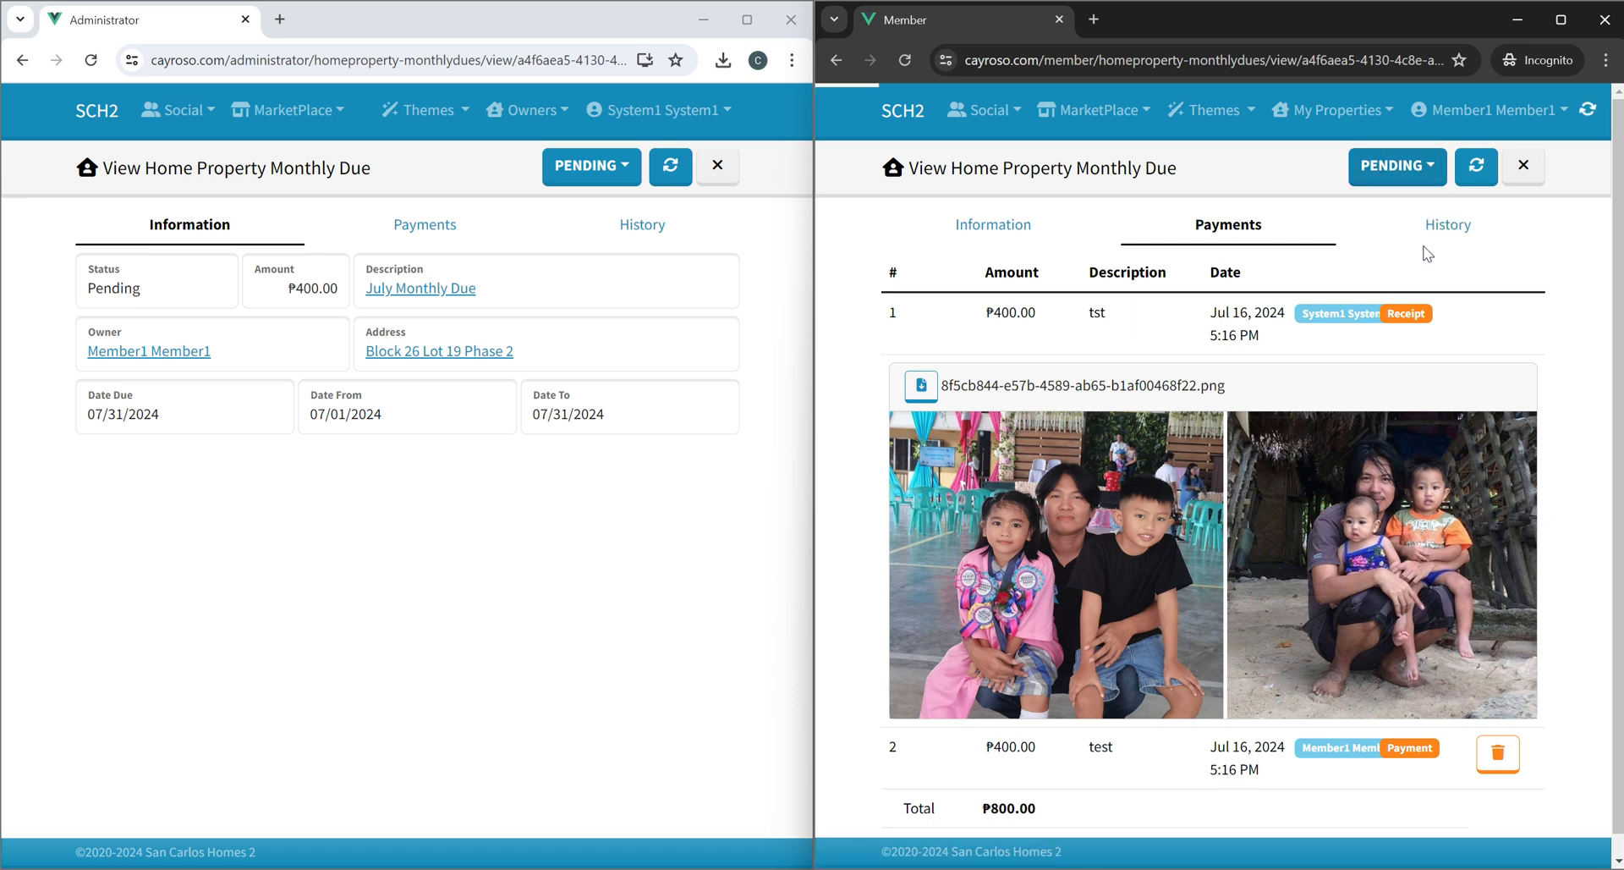
As administrator, refresh the due and change its status to For Approval, dismissing the notification.
click(657, 181)
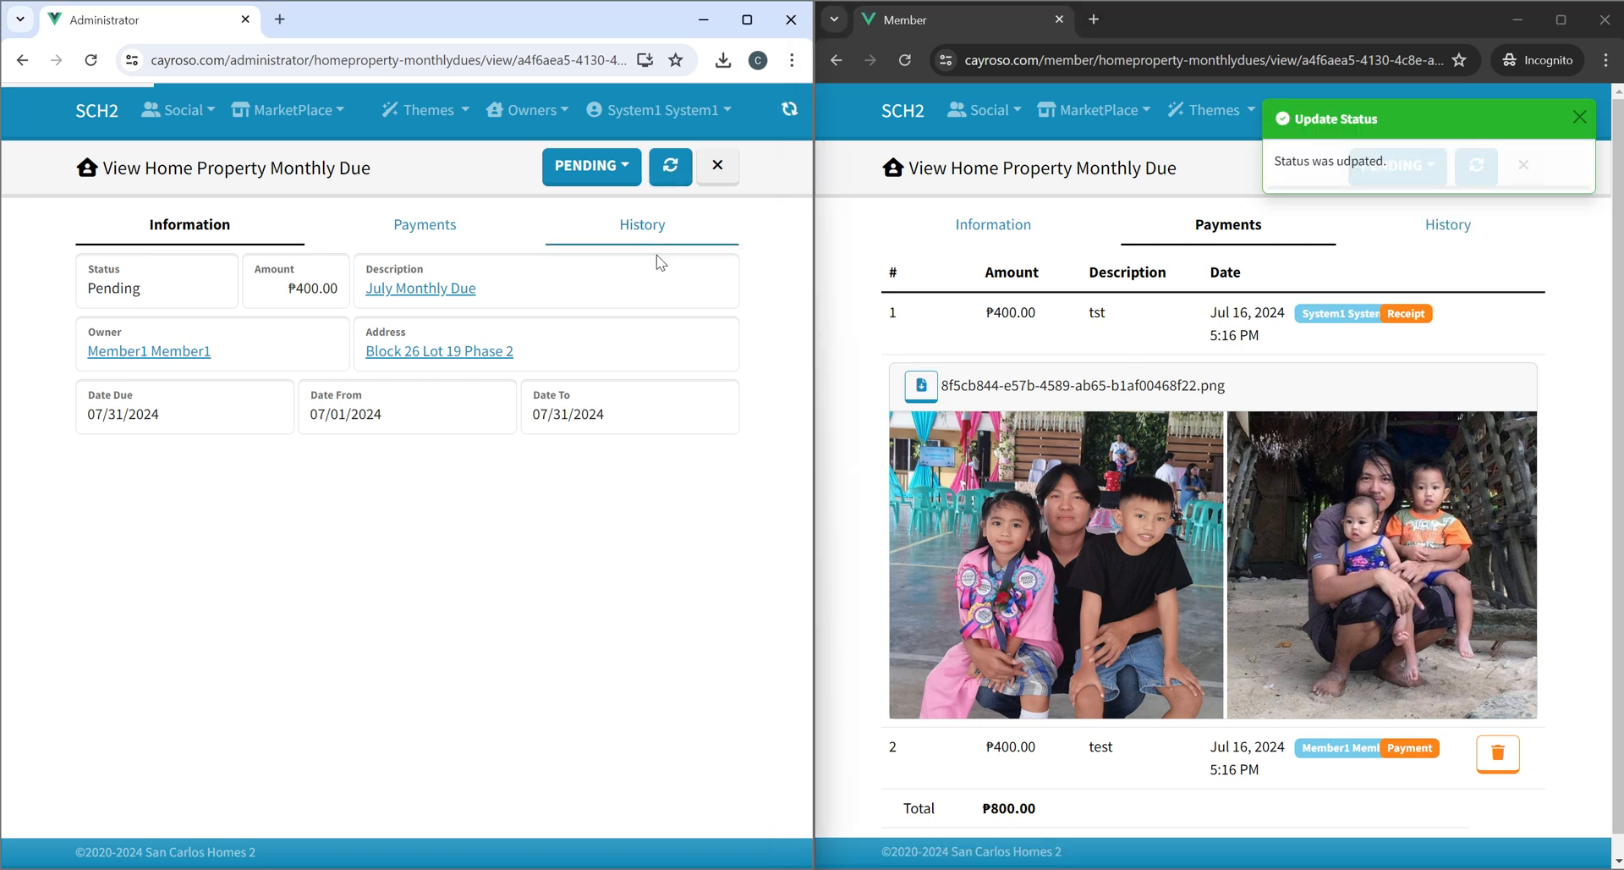
click(591, 166)
click(609, 251)
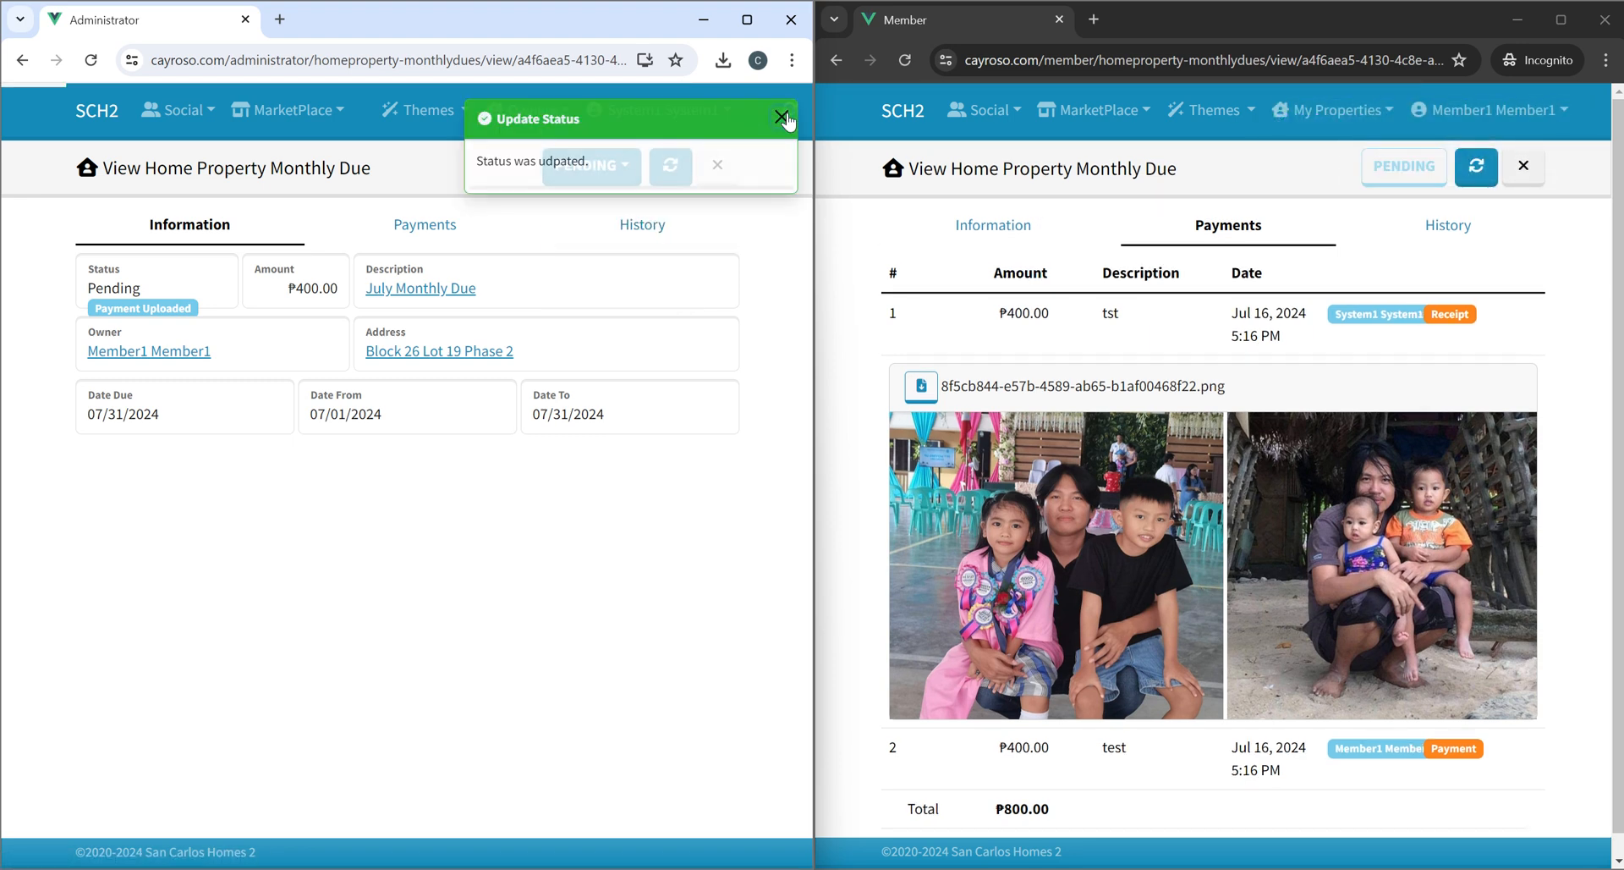
click(780, 115)
As administrator, review the due's payments and attached receipt images.
click(412, 245)
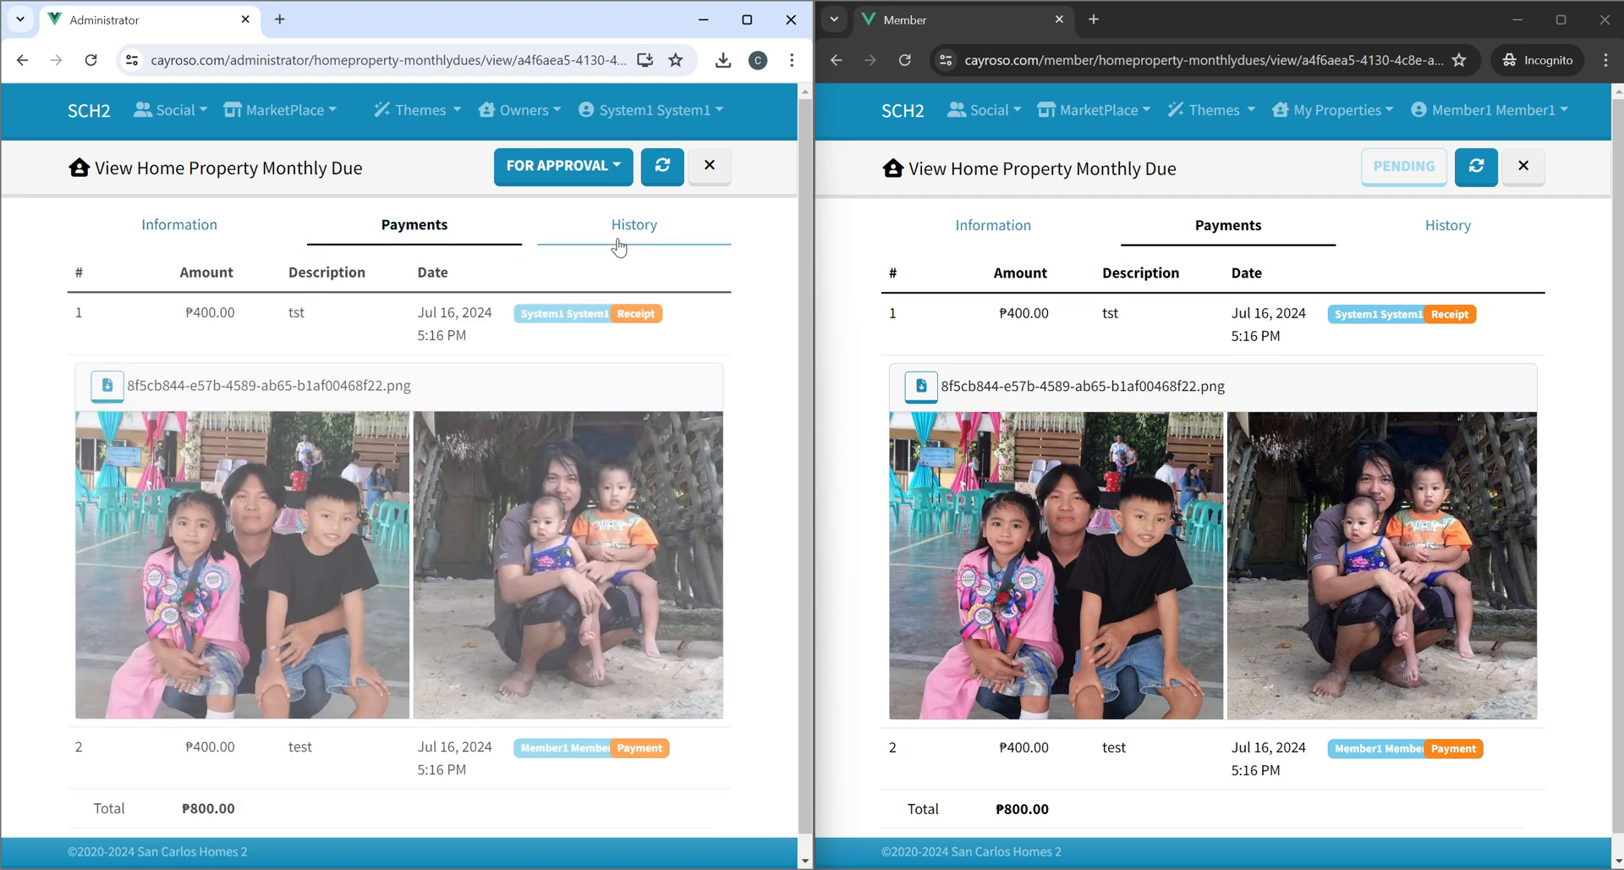
click(622, 237)
click(437, 241)
scroll(589, 498, down, 1)
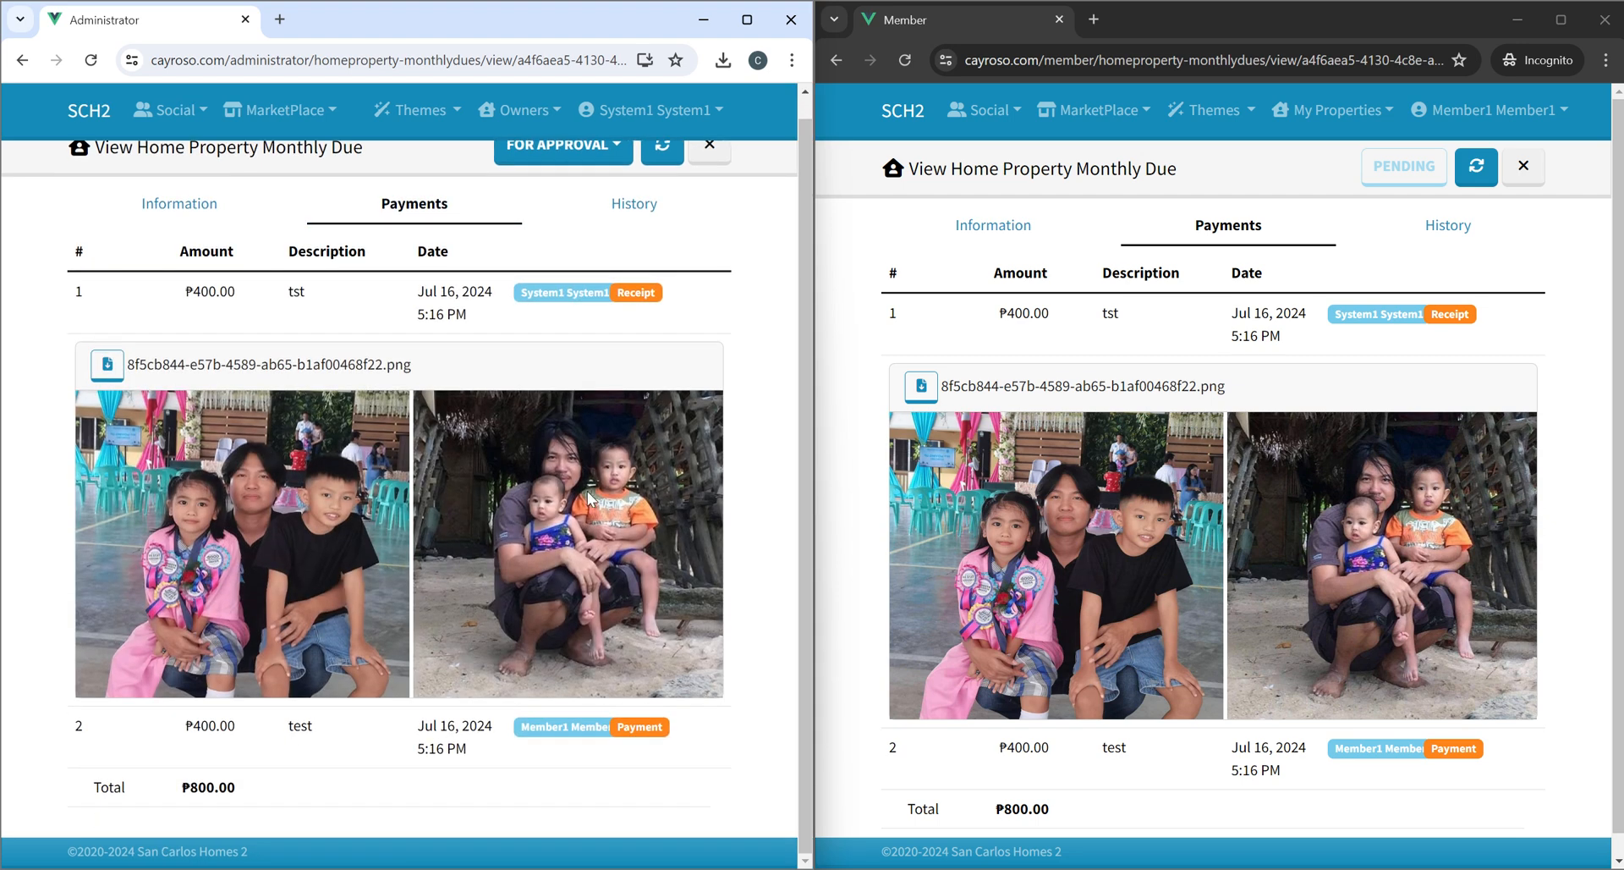
scroll(453, 508, up, 1)
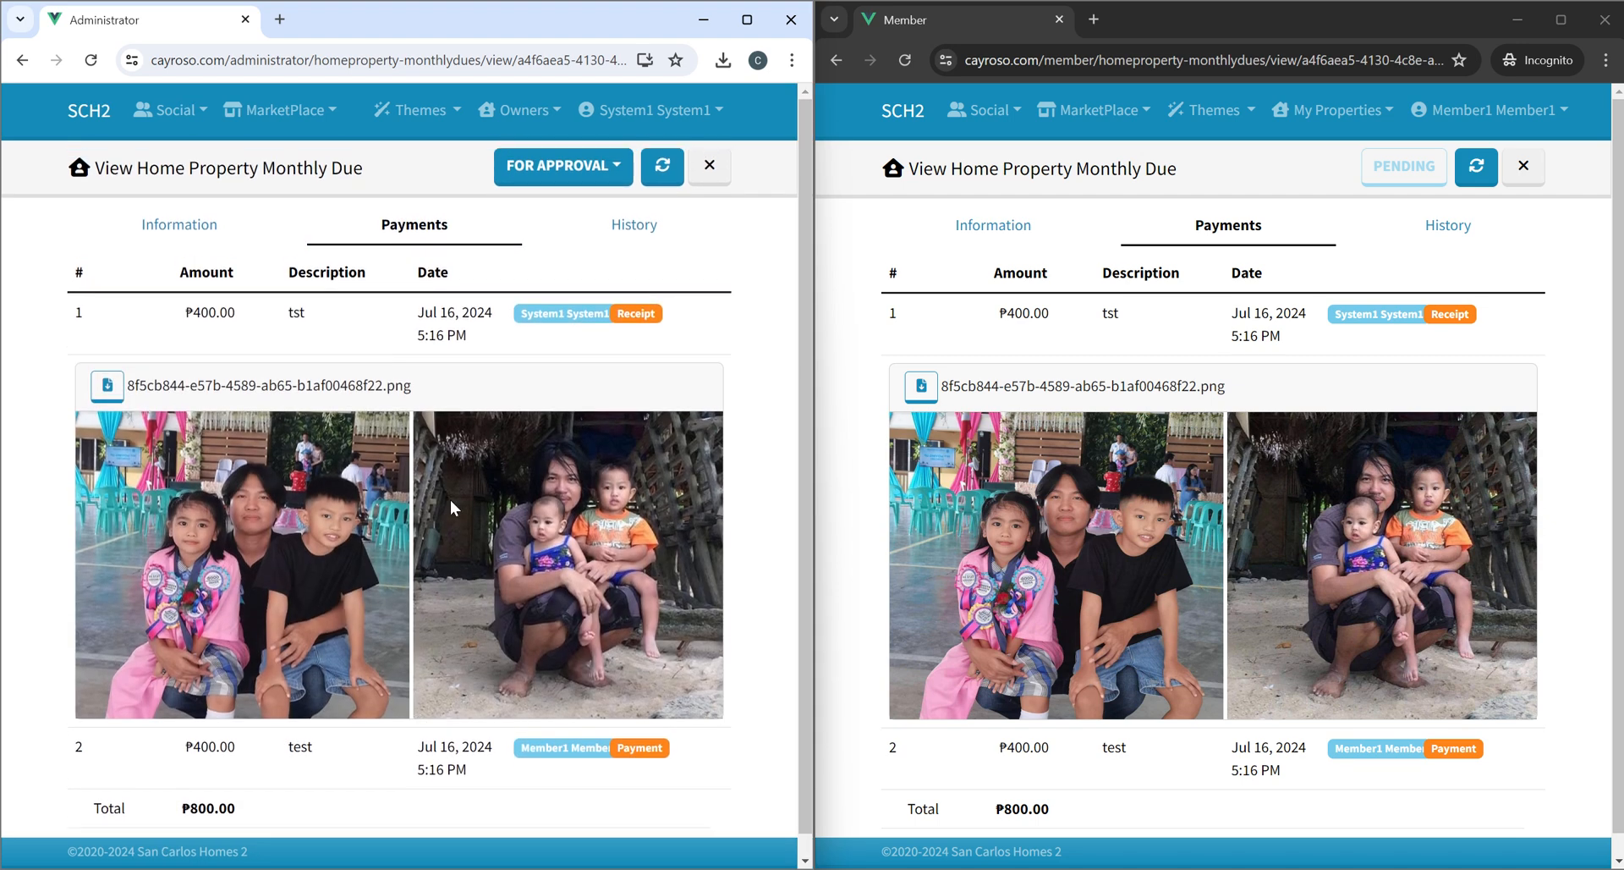
Change the due's status to Approved.
click(594, 176)
click(558, 212)
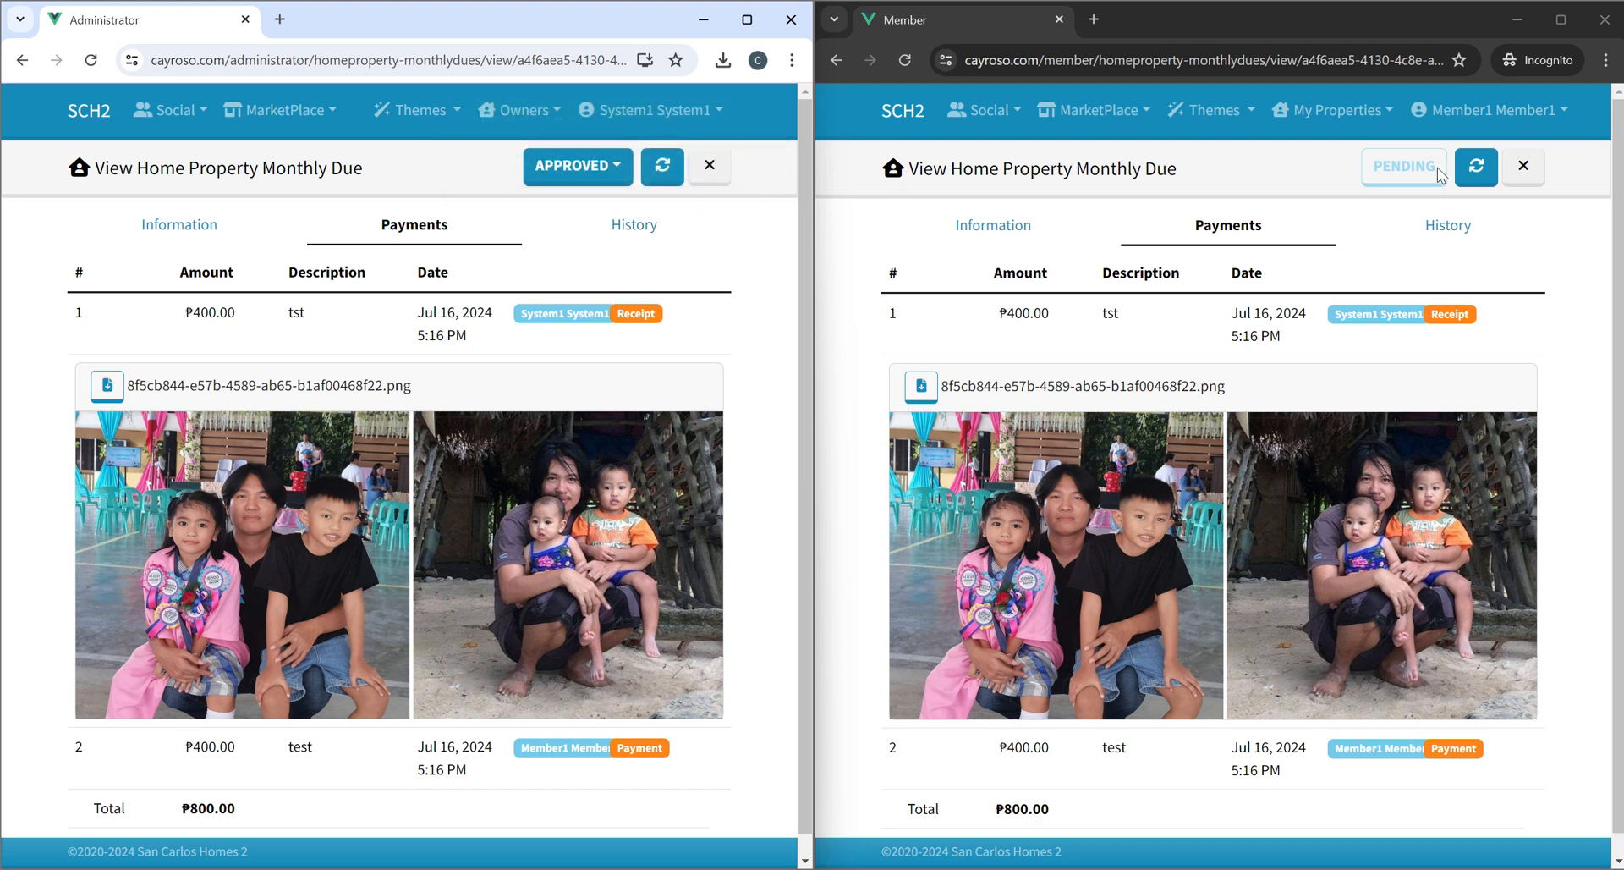
As member, close the due and check the monthly dues list and the home page.
click(1509, 161)
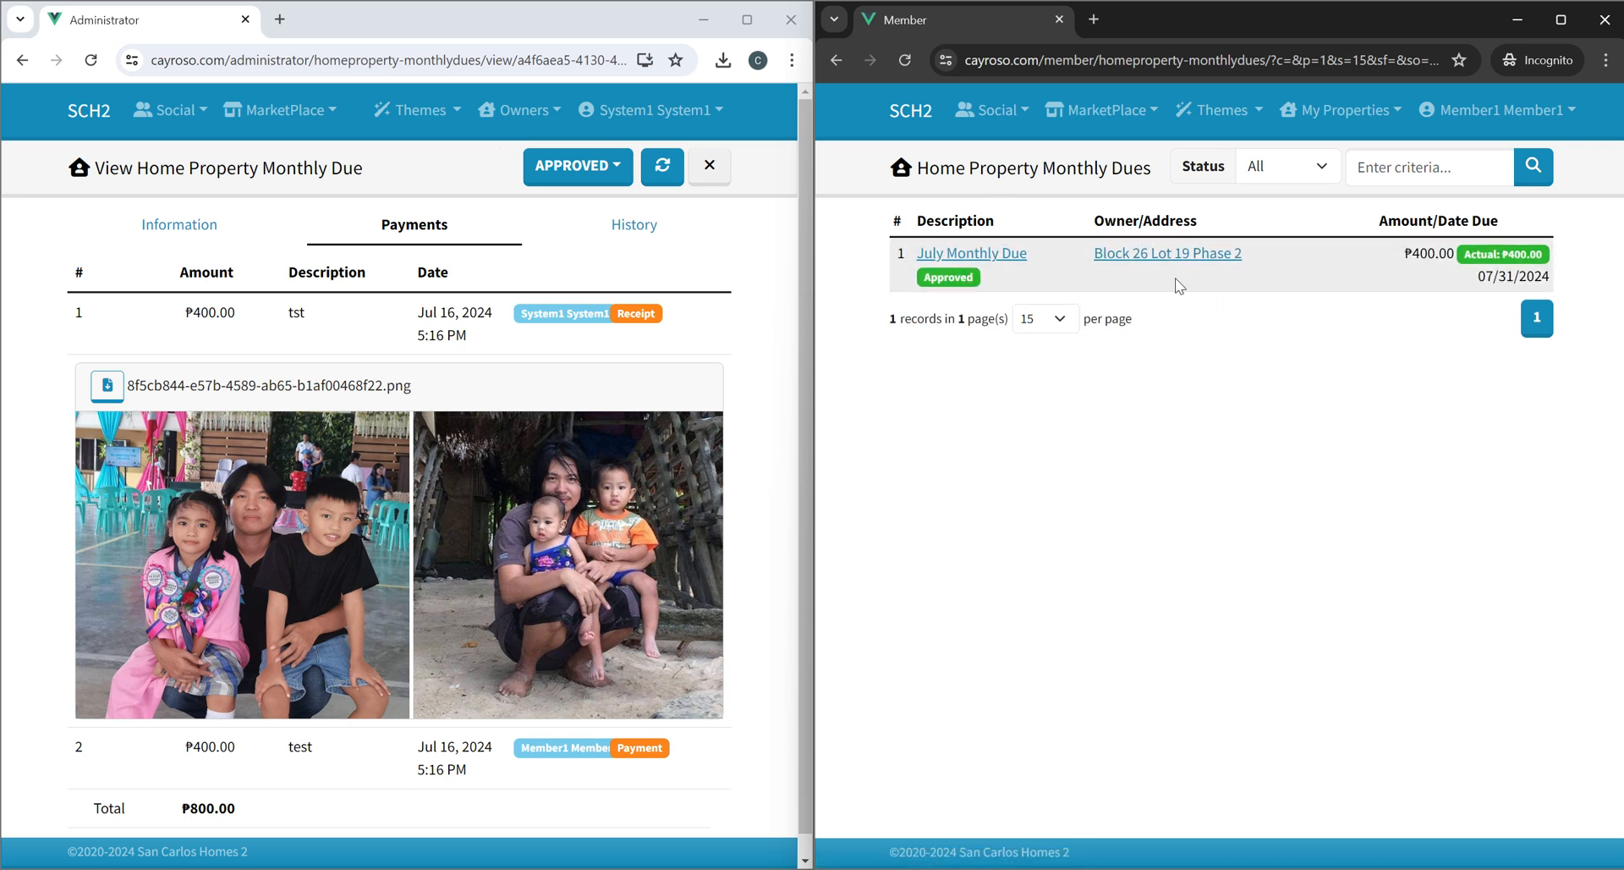
click(923, 111)
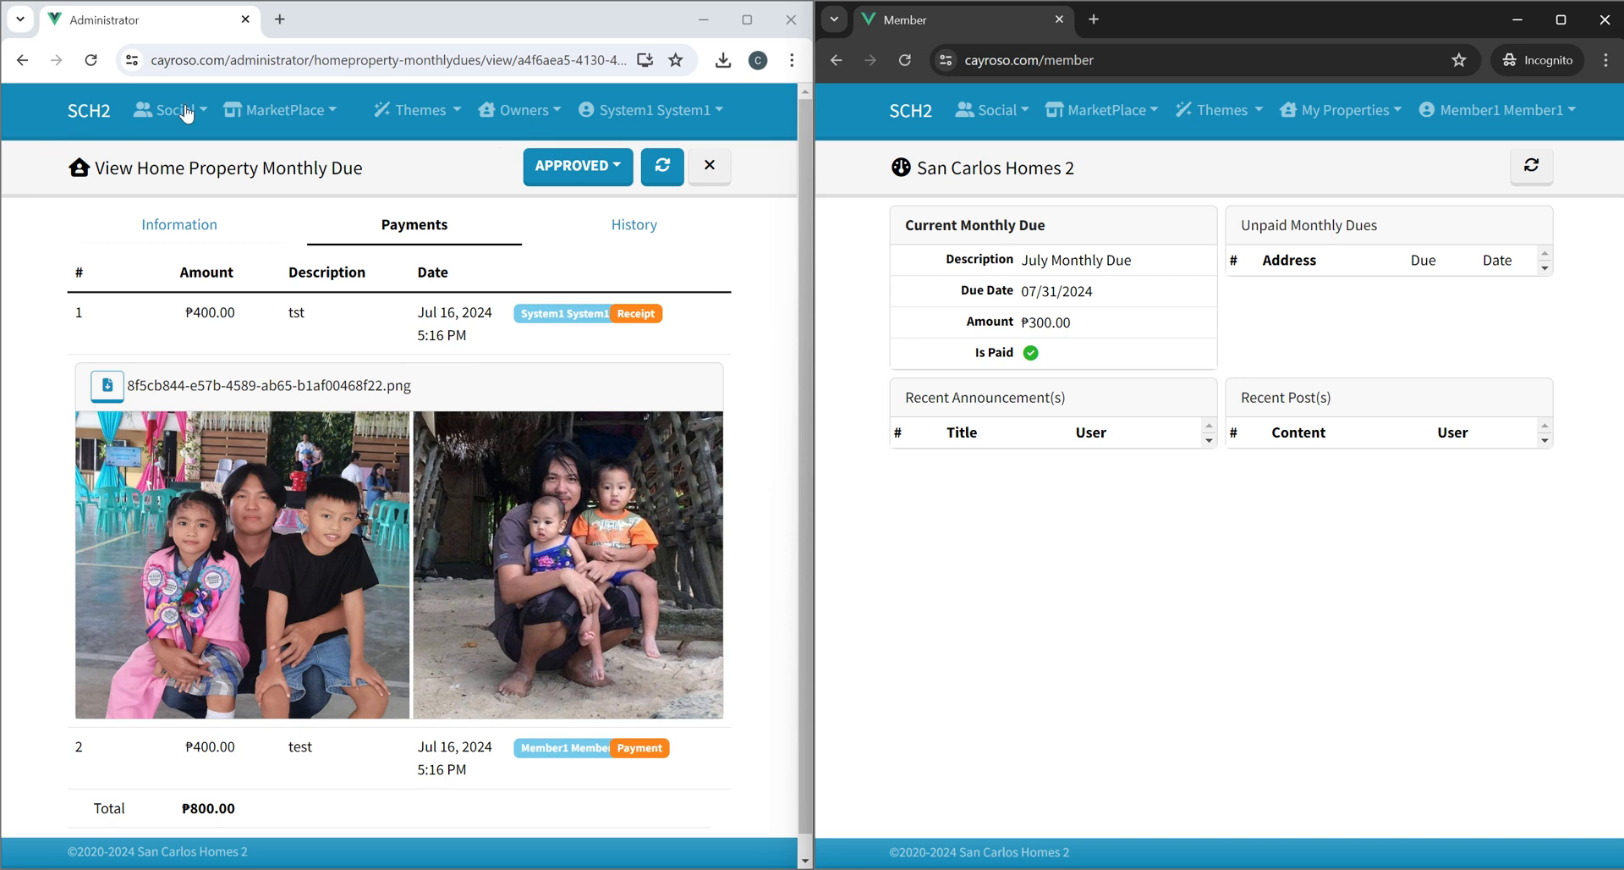
As administrator, close the due and review the monthly dues list, the July Monthly Due totals and the home dashboard.
click(709, 165)
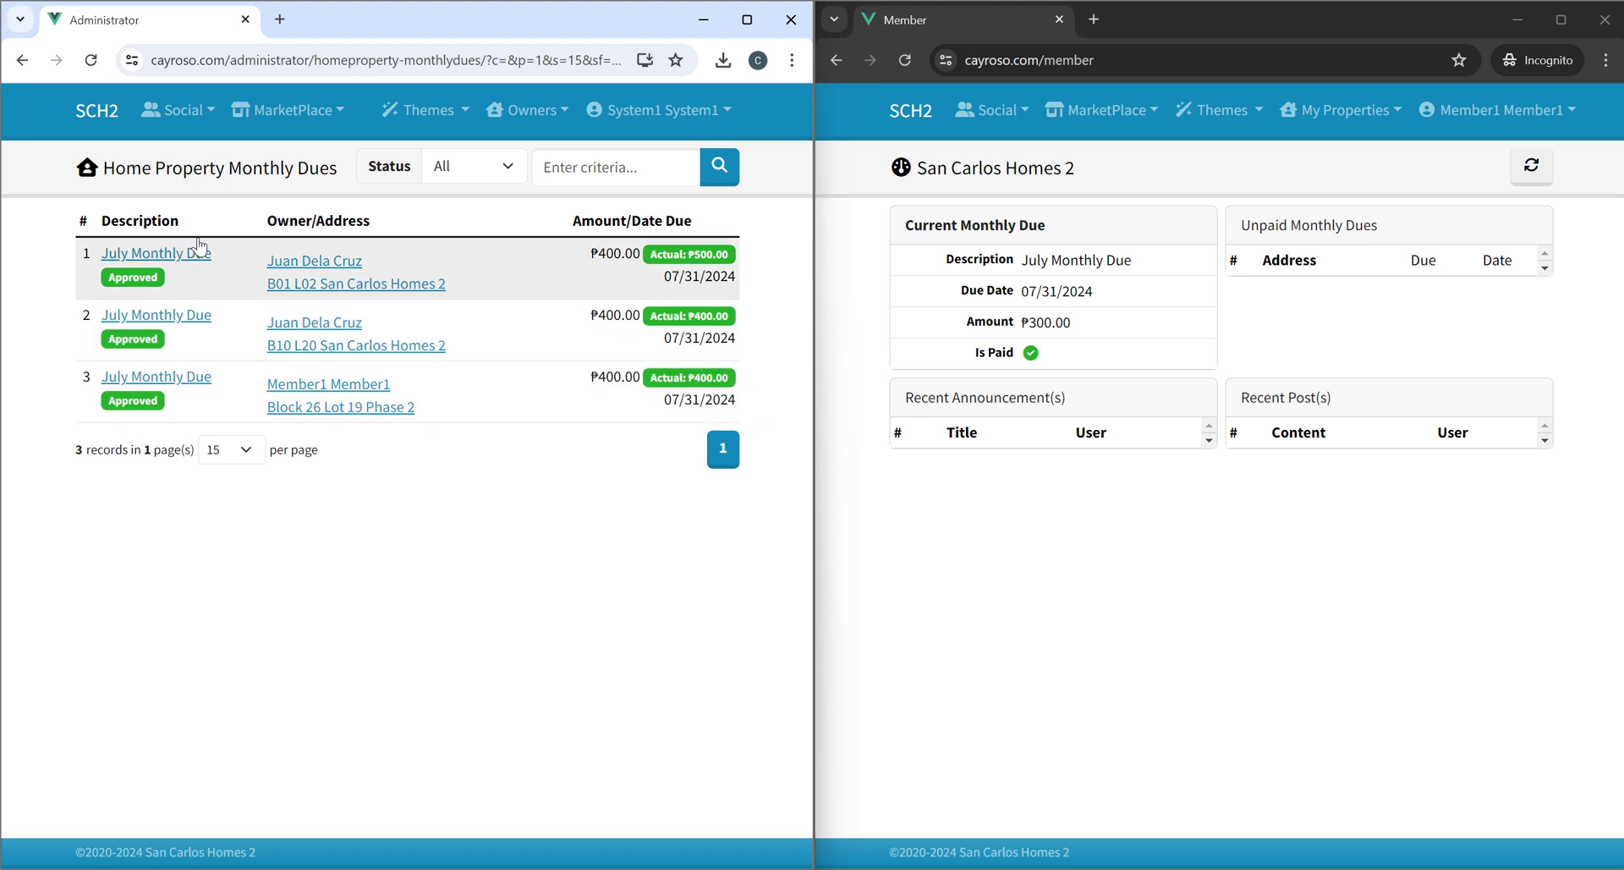
click(525, 110)
click(550, 216)
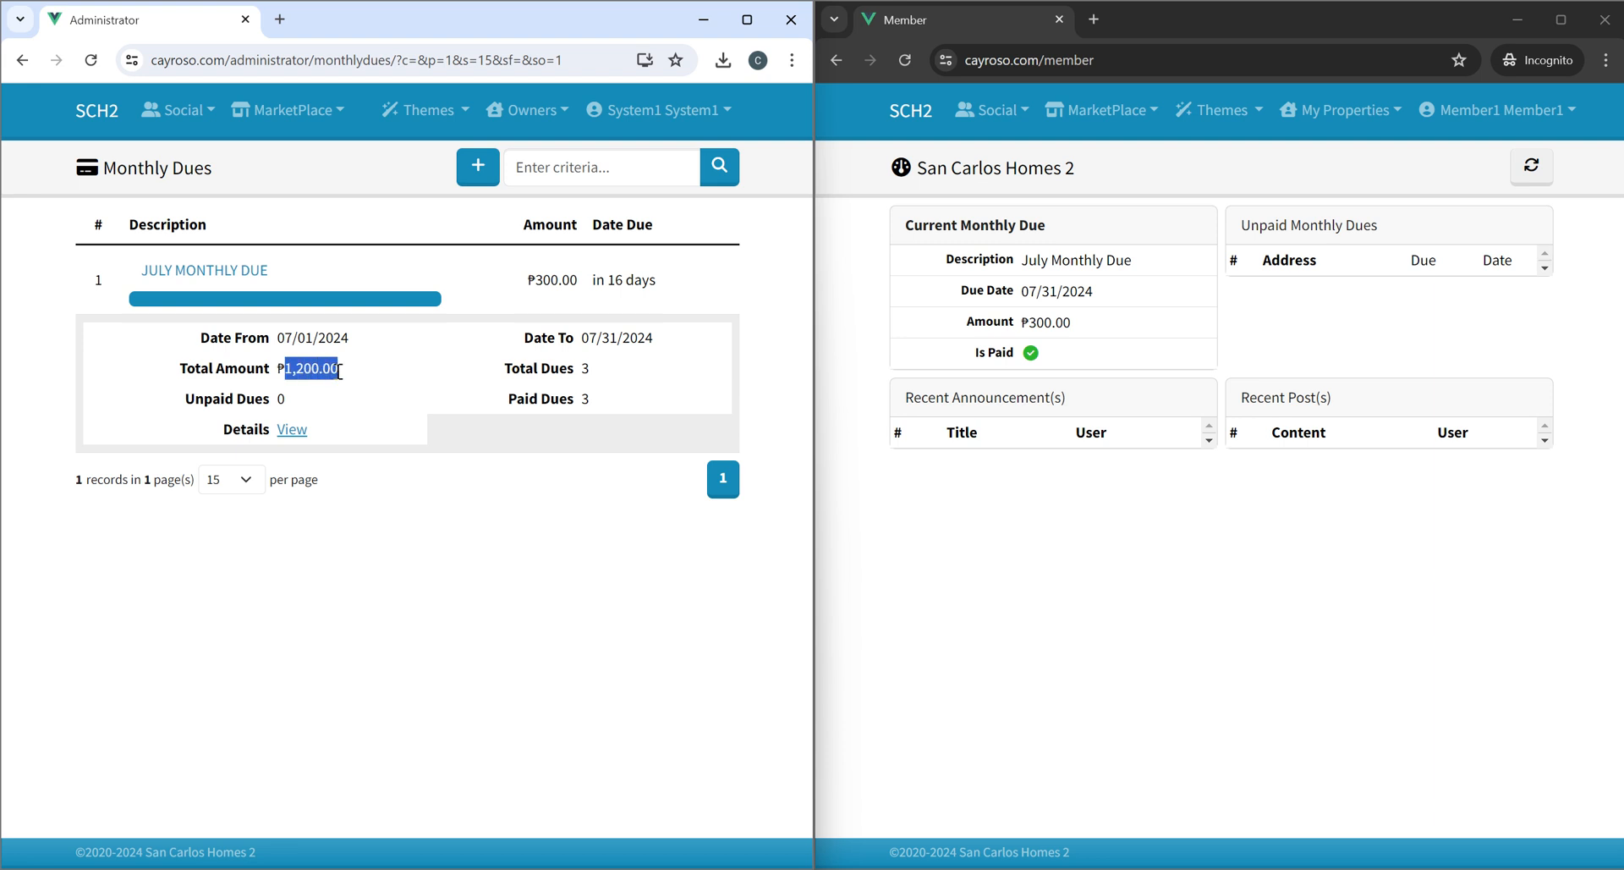
click(98, 112)
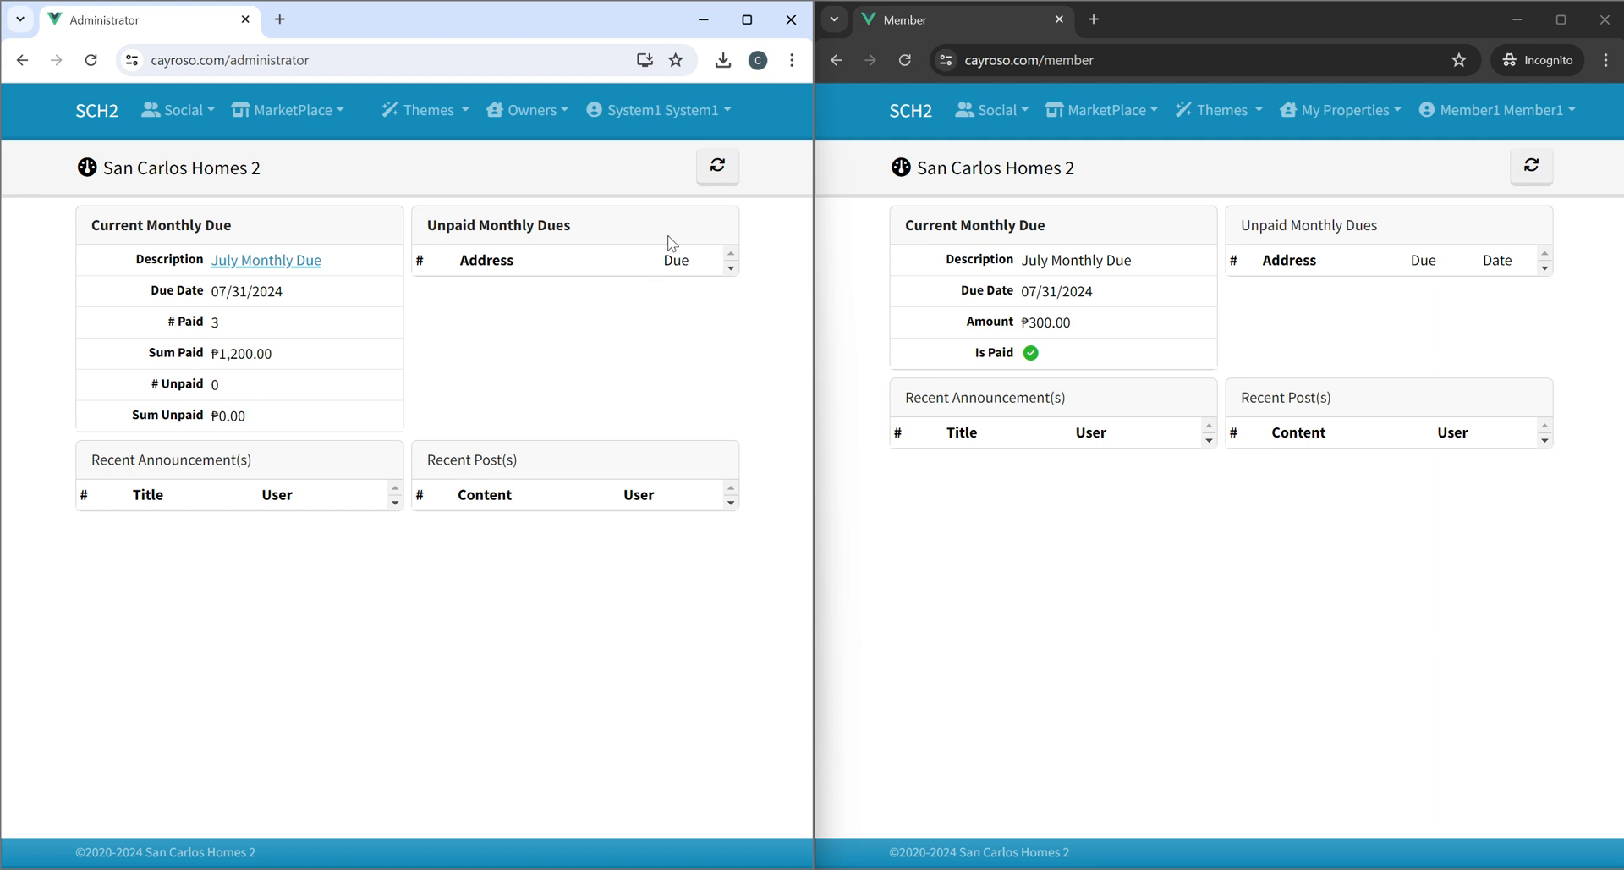
Log out of the administrator account and return to the home page.
click(674, 116)
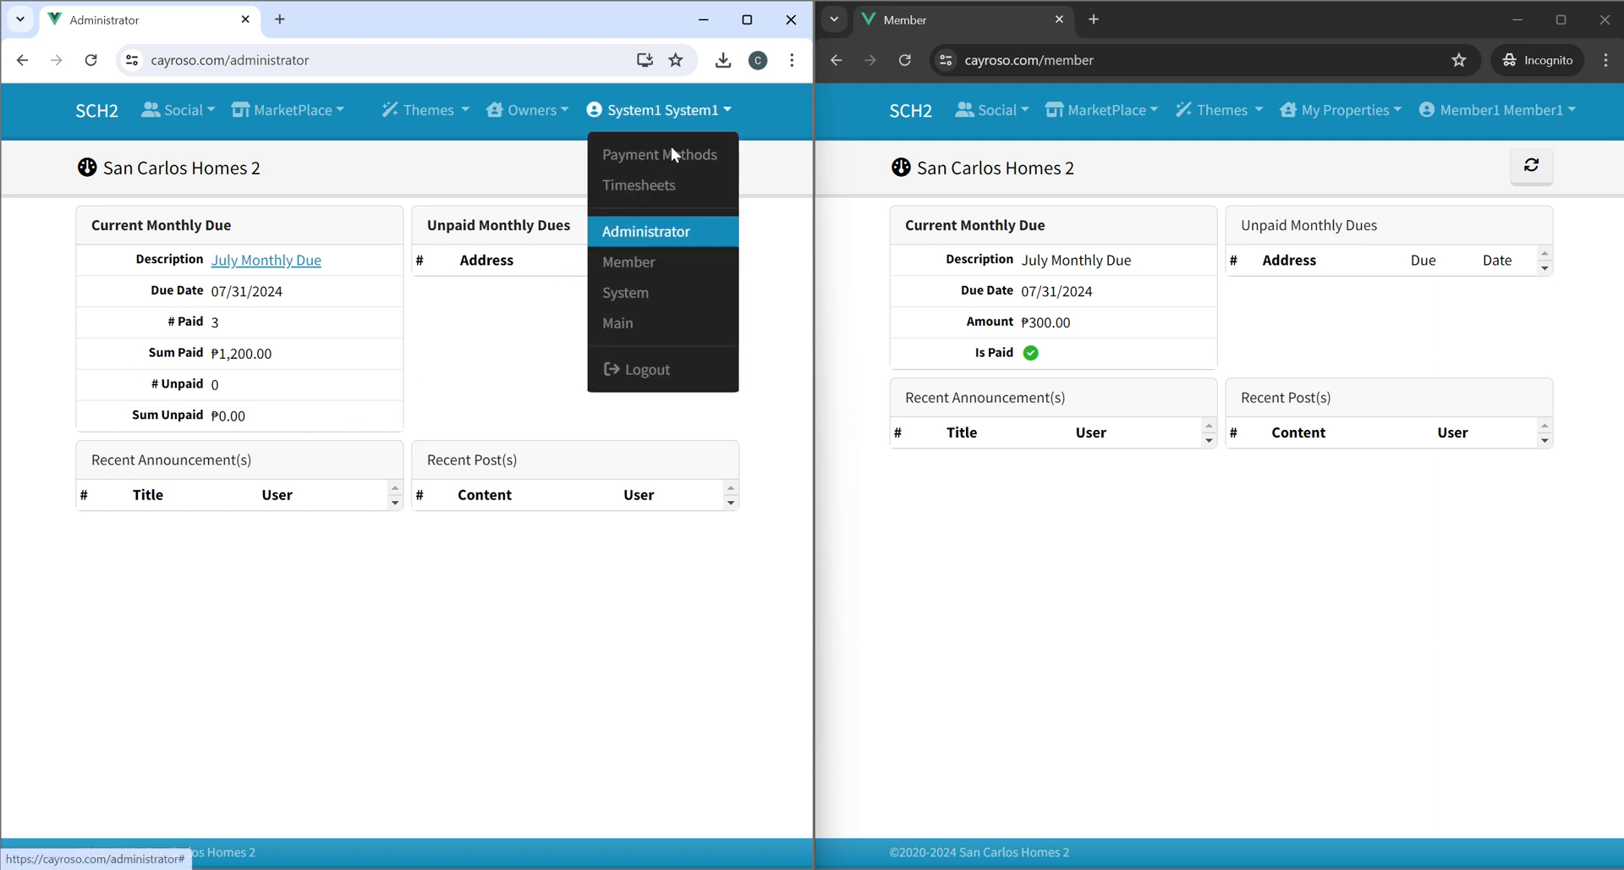
click(641, 384)
click(342, 504)
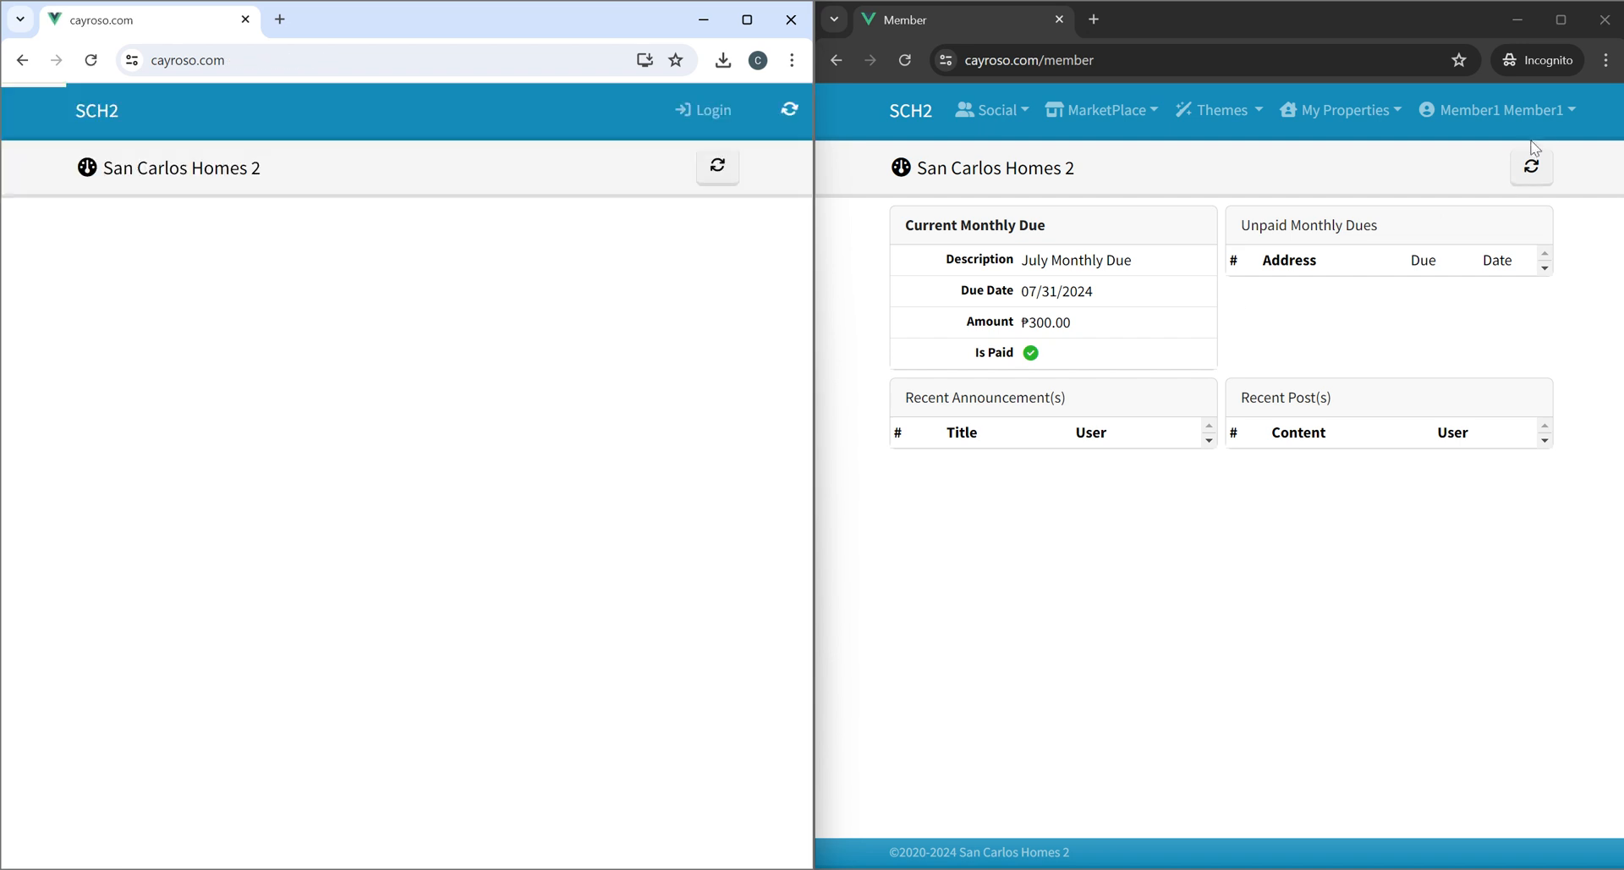
Log out of the member account and return to the home page.
click(1499, 110)
click(1496, 203)
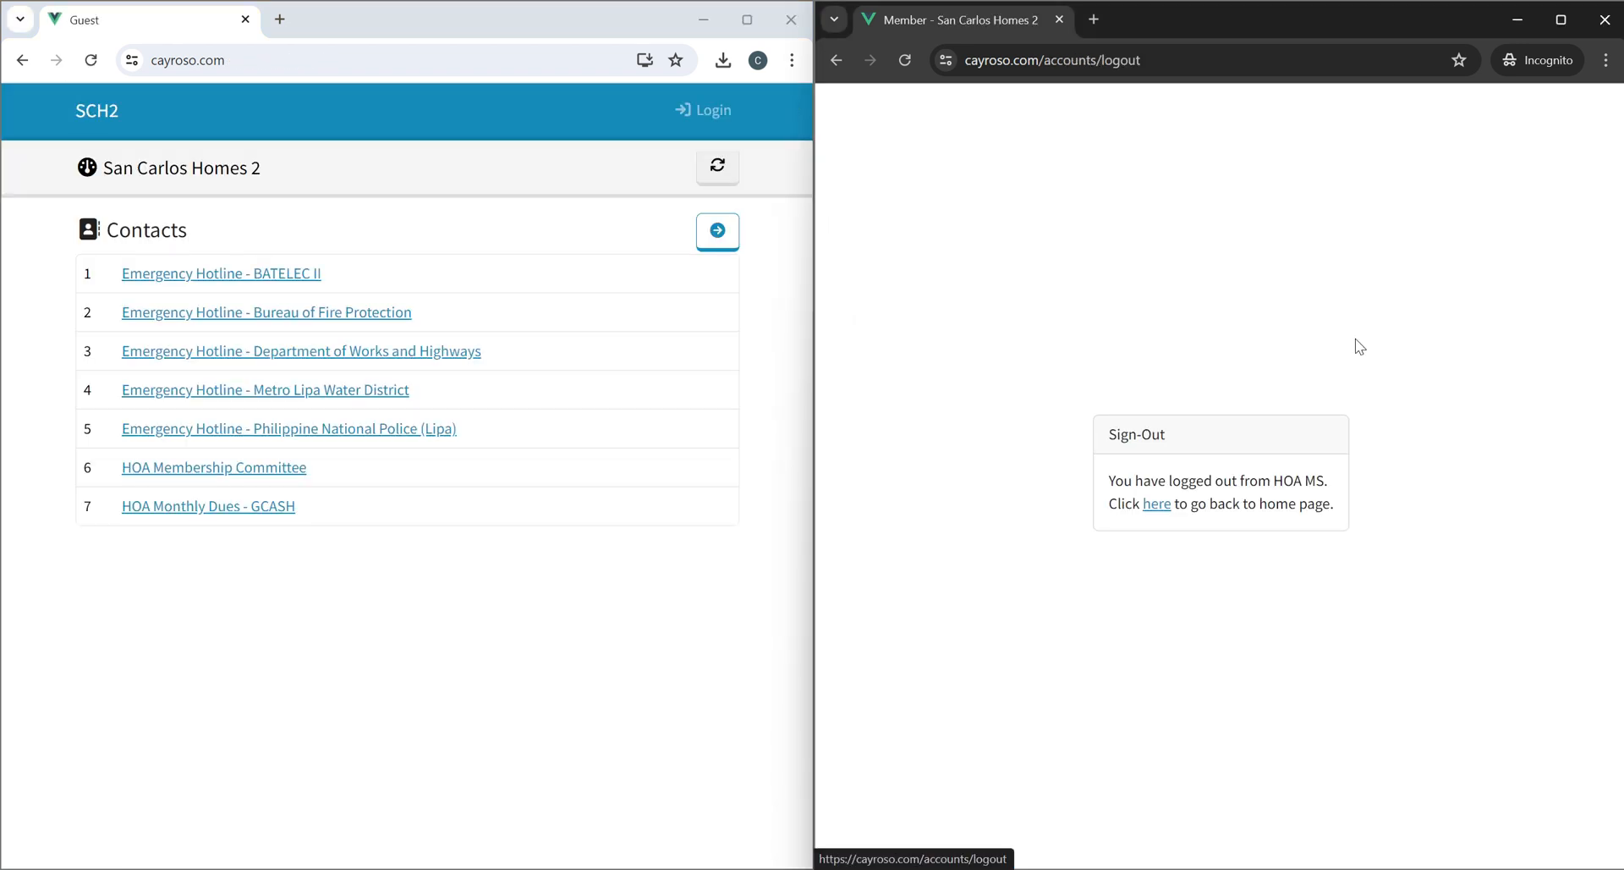
click(1156, 505)
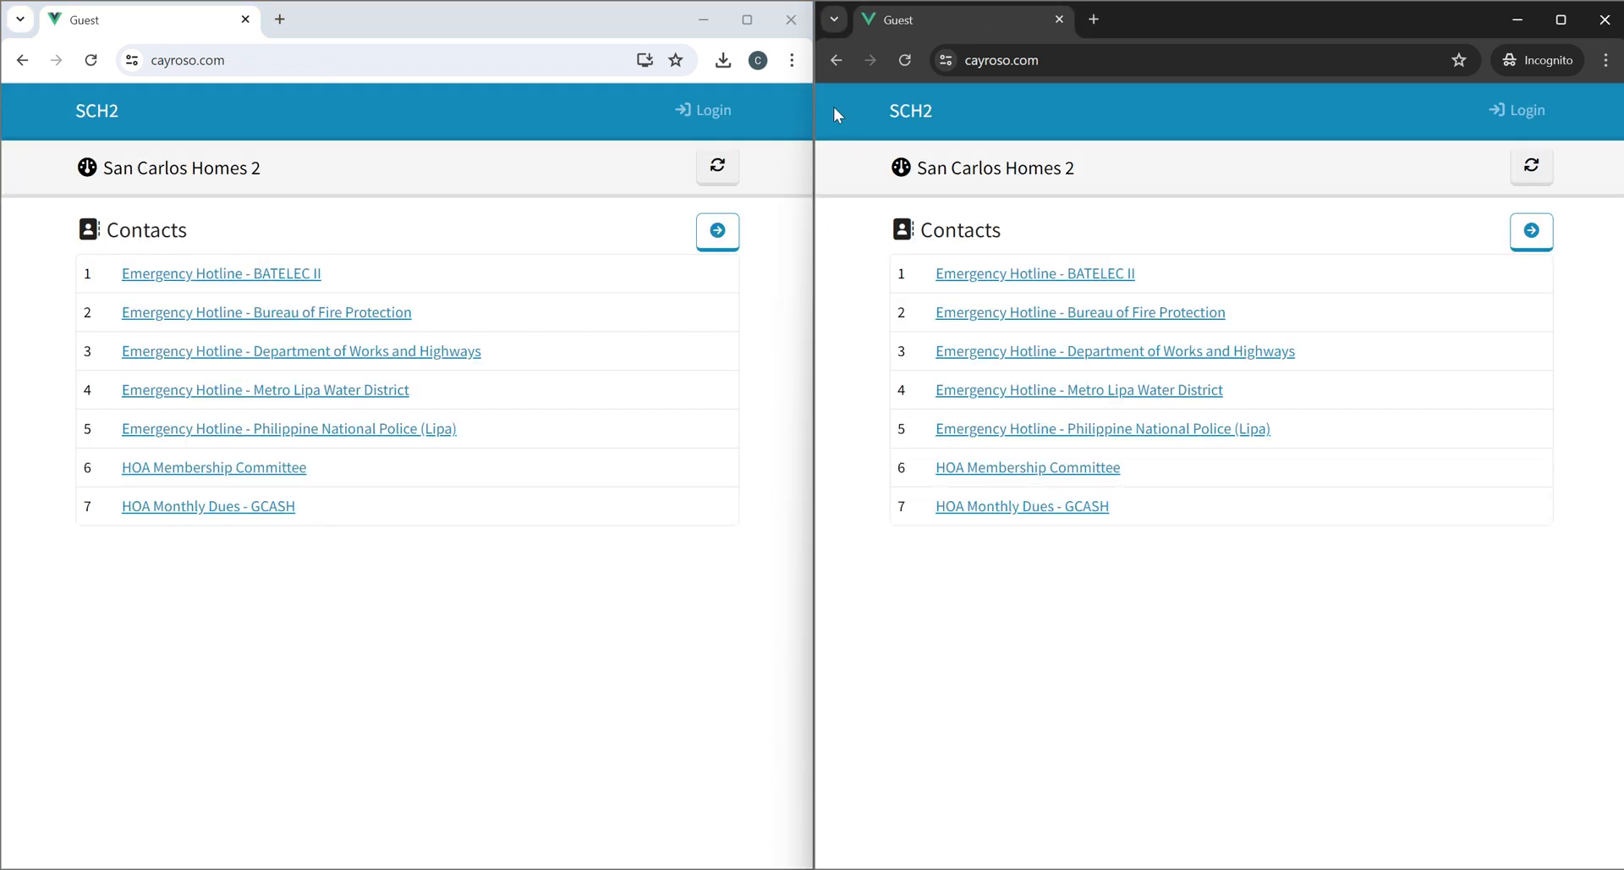